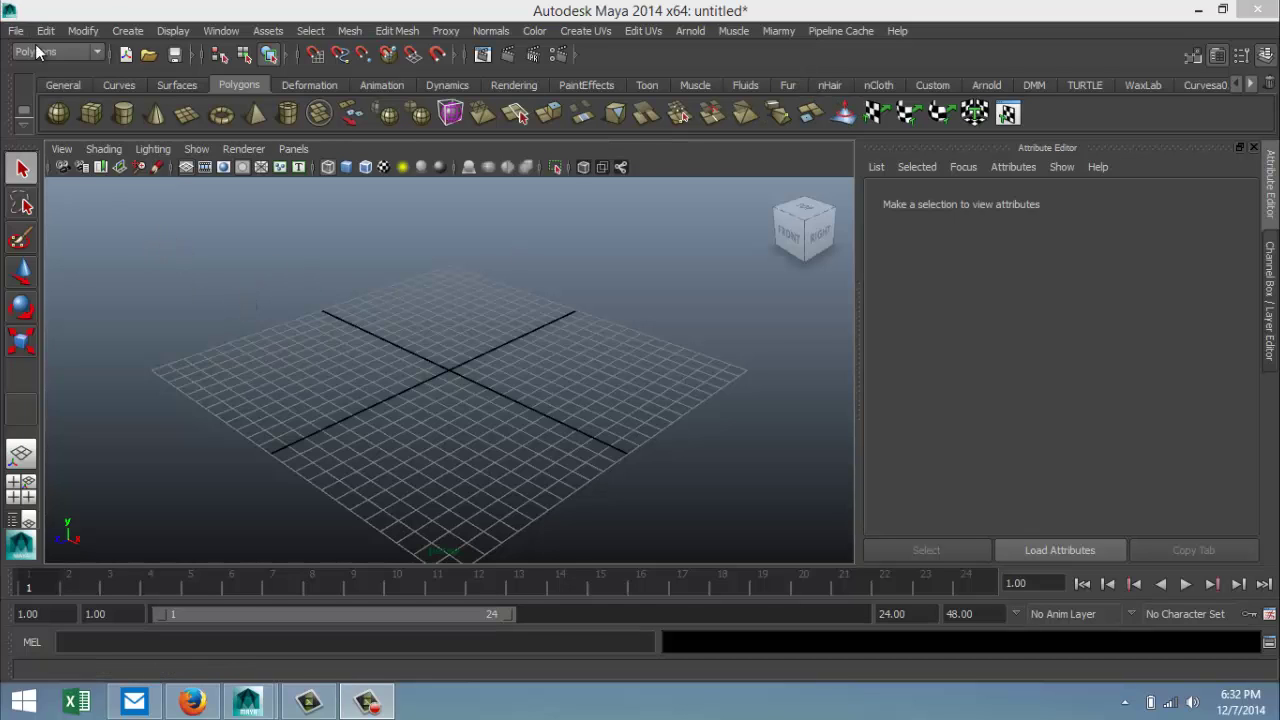
# Step: Create a long, flat polygon cube across the grid and show it with shaded display
pyautogui.click(92, 116)
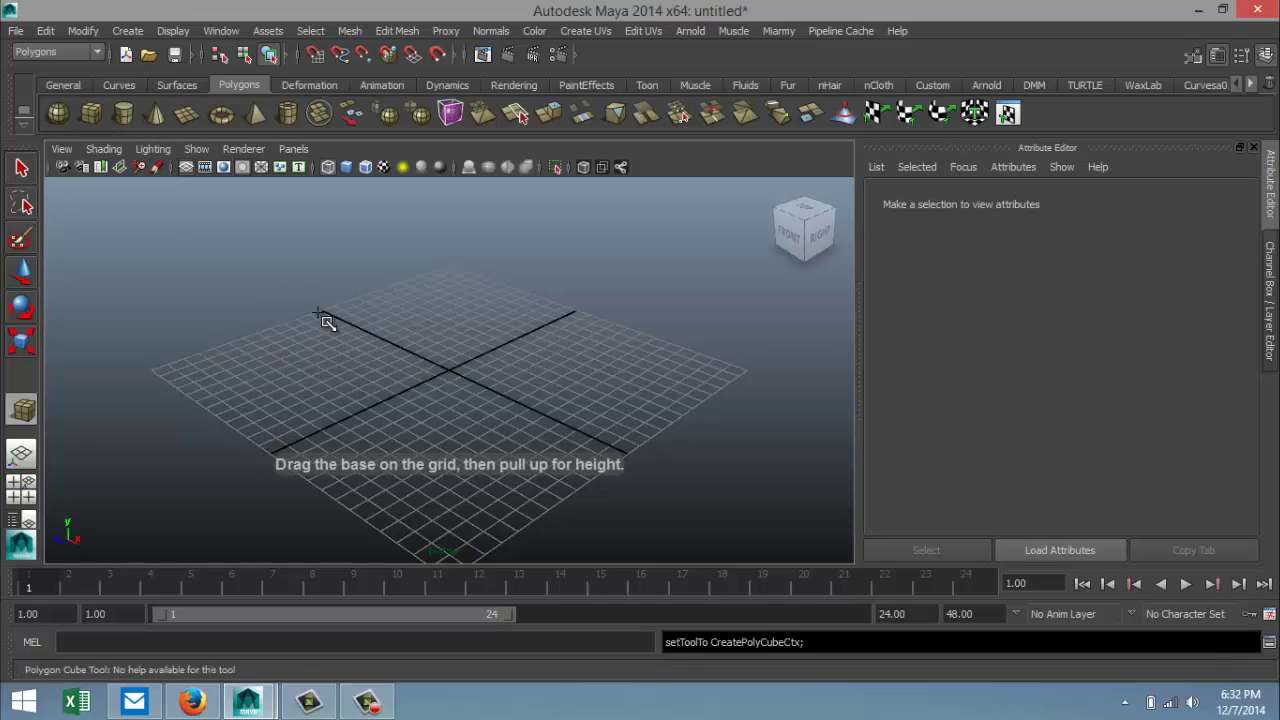
pyautogui.moveTo(336, 373); pyautogui.dragTo(617, 372)
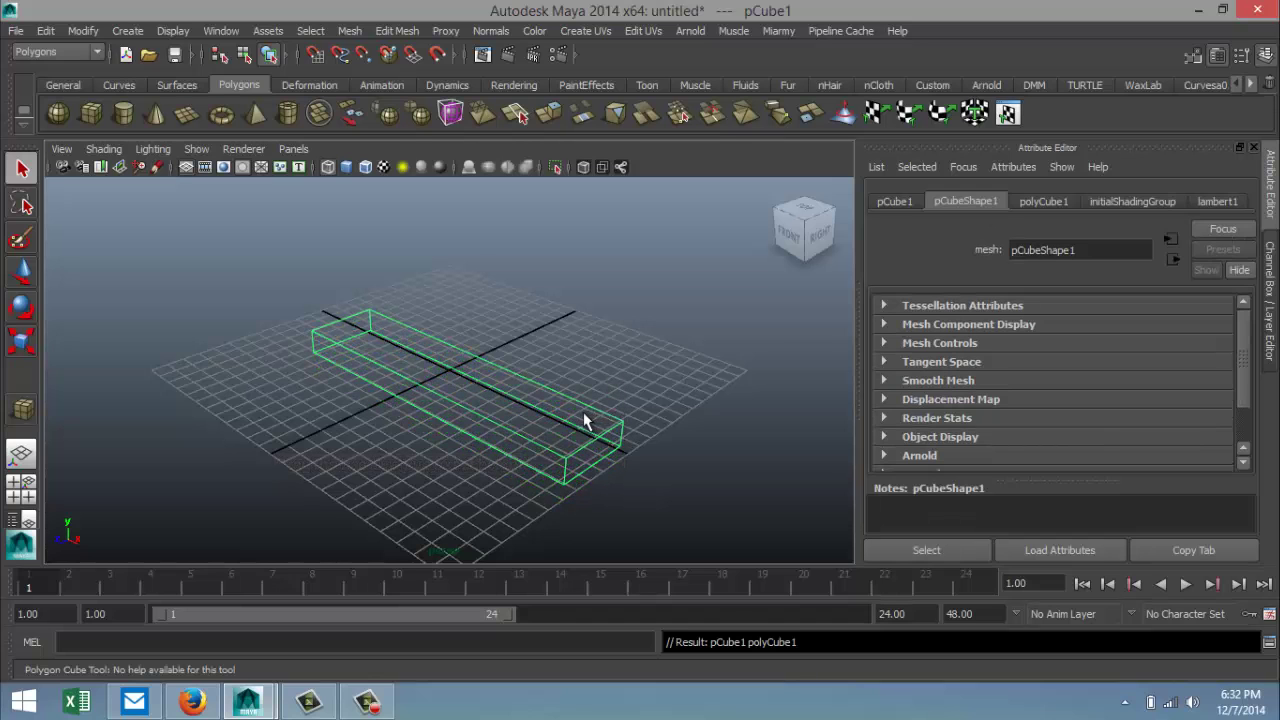
pyautogui.press('5')
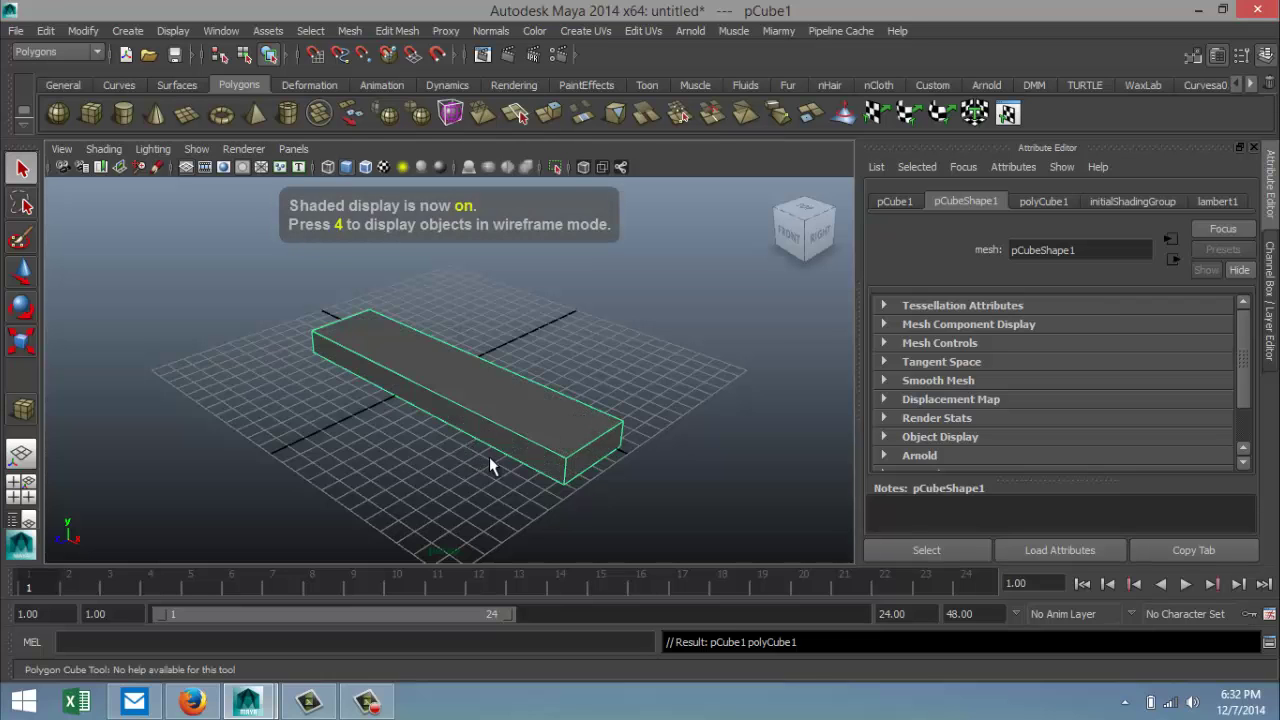
# Step: Shorten the box by scaling it along X to about 0.77
pyautogui.keyDown('alt'); pyautogui.moveTo(603, 477); pyautogui.dragTo(670, 466); pyautogui.keyUp('alt')
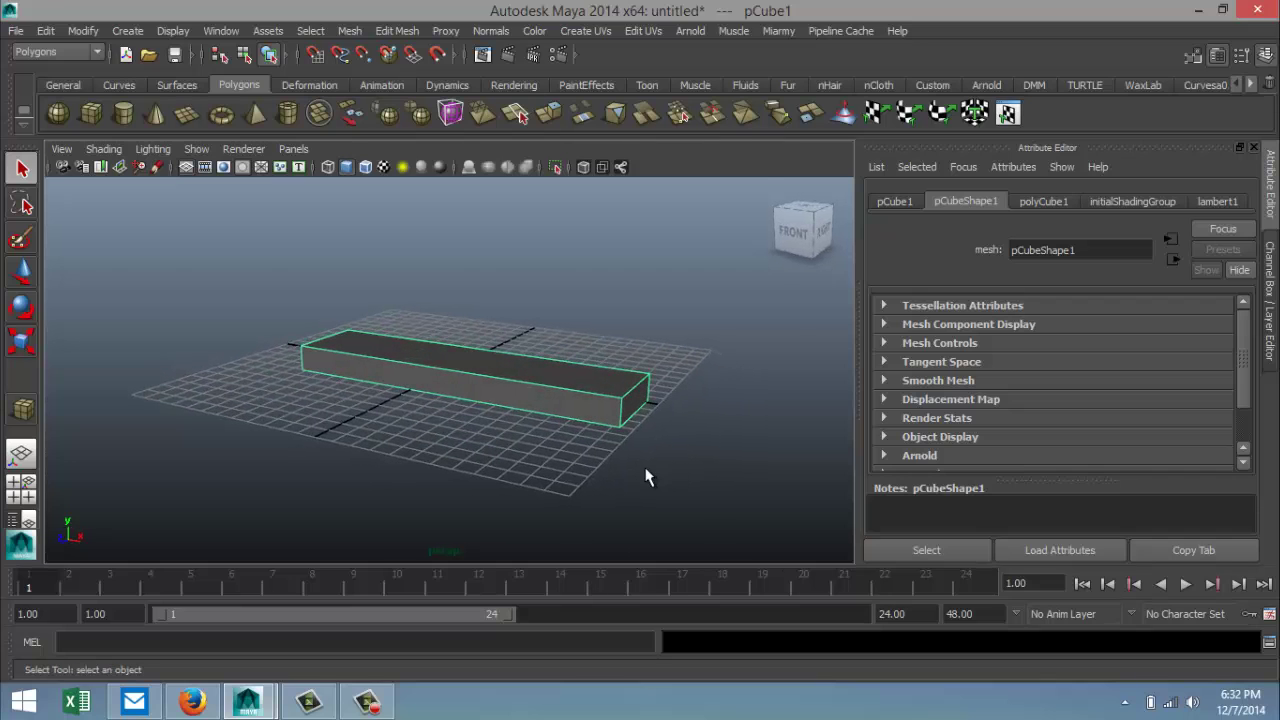
pyautogui.press('r')
pyautogui.moveTo(540, 384); pyautogui.dragTo(522, 384)
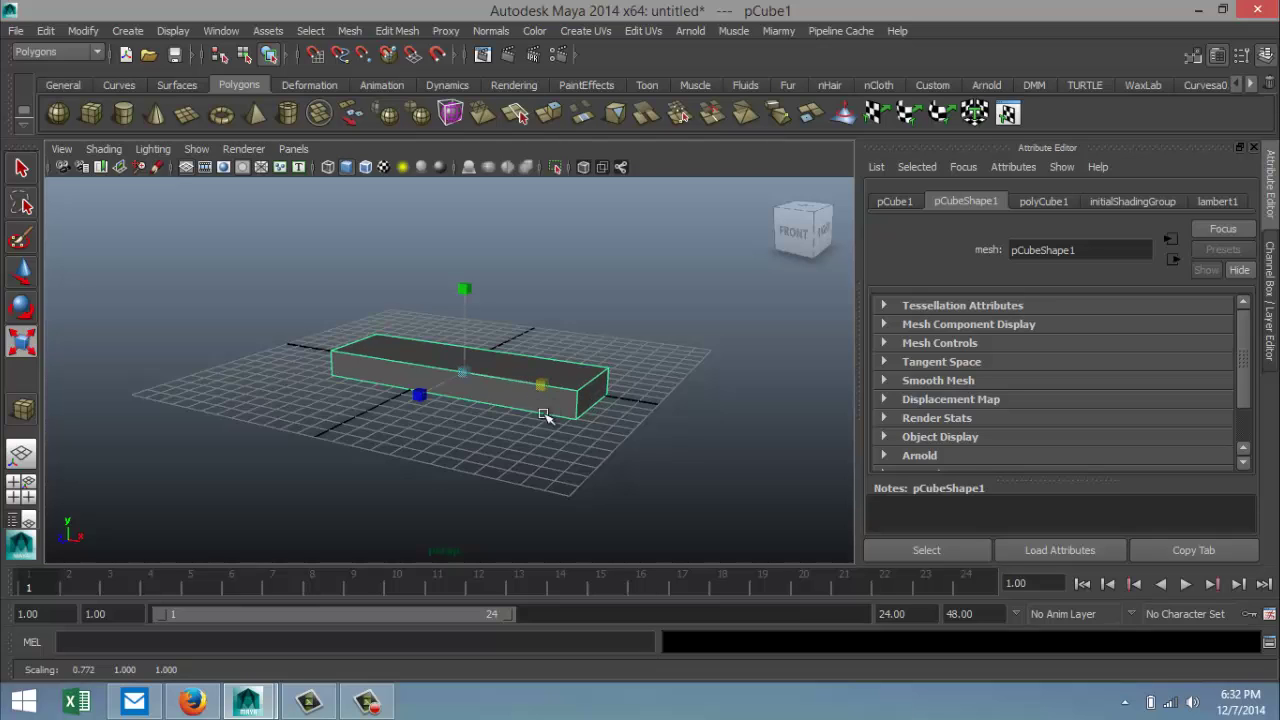
# Step: Create an upright polygon cylinder near the box, about 0.7 in radius and 6.9 high
pyautogui.click(124, 116)
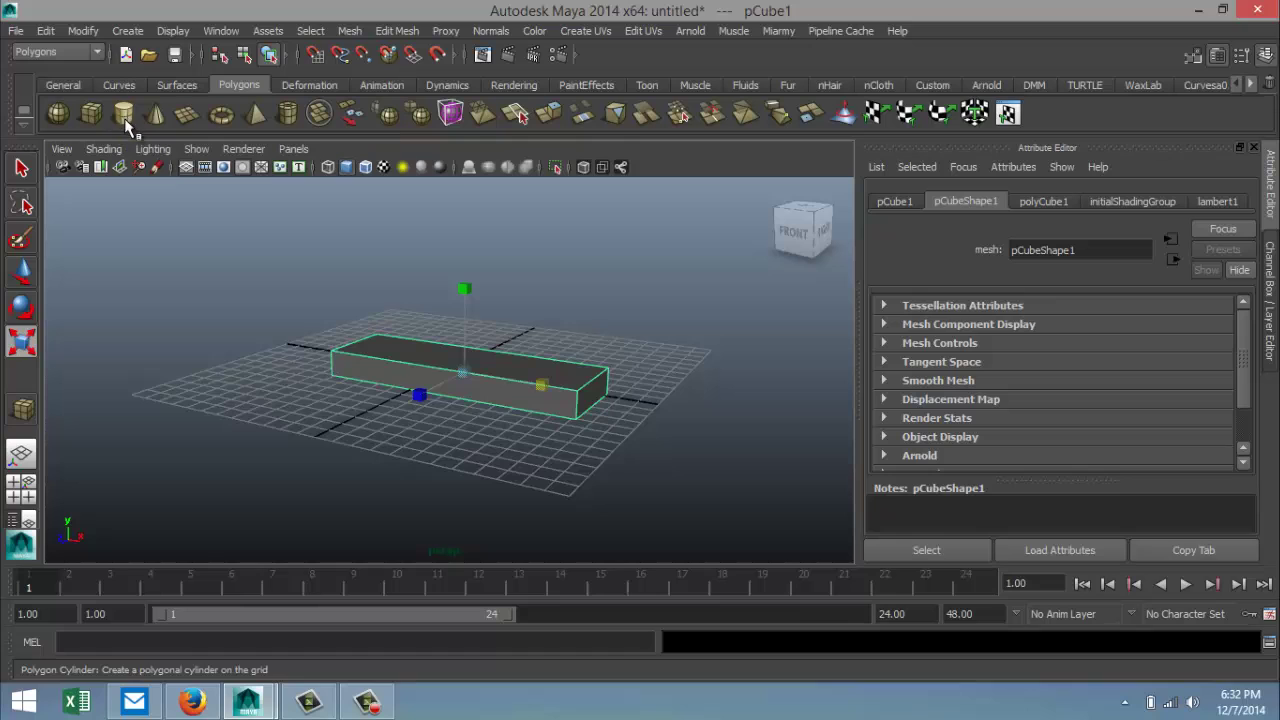
pyautogui.moveTo(470, 440); pyautogui.dragTo(486, 418)
pyautogui.moveTo(486, 418); pyautogui.dragTo(468, 280)
# Step: Lay the cylinder on its side by setting its Z rotation to -90
pyautogui.press('e')
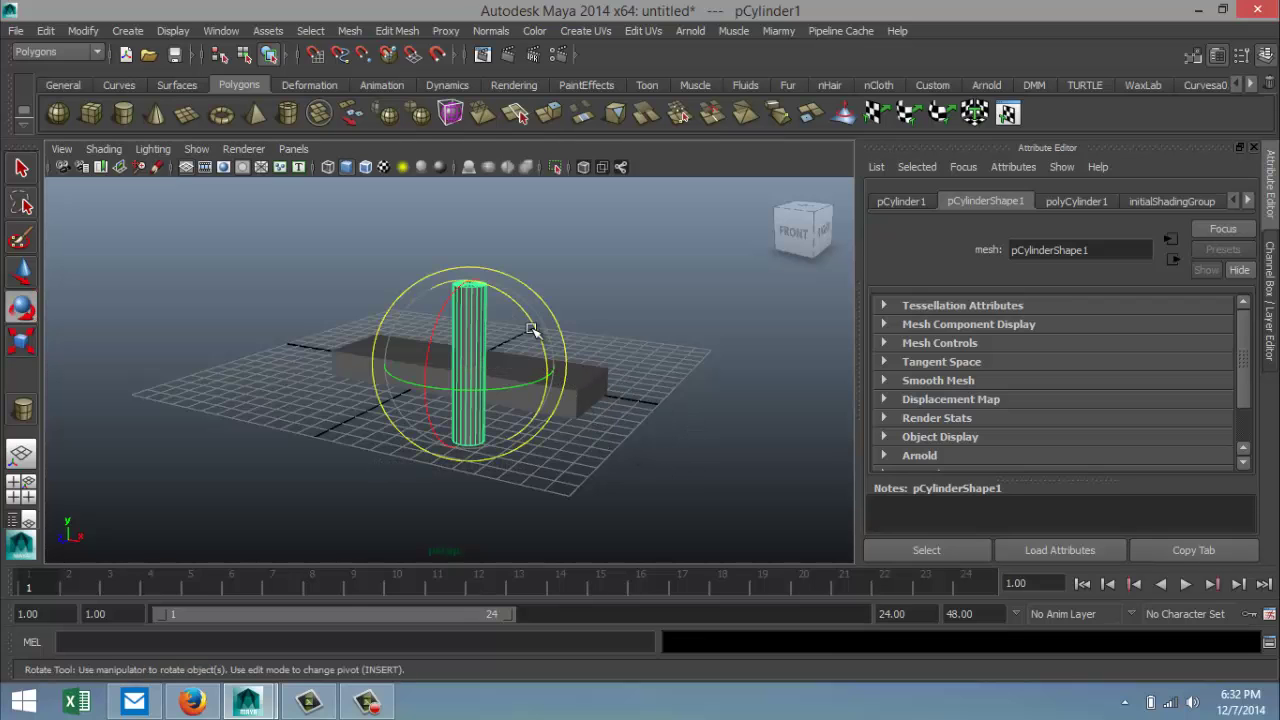
pyautogui.moveTo(528, 320); pyautogui.dragTo(545, 445)
pyautogui.click(903, 202)
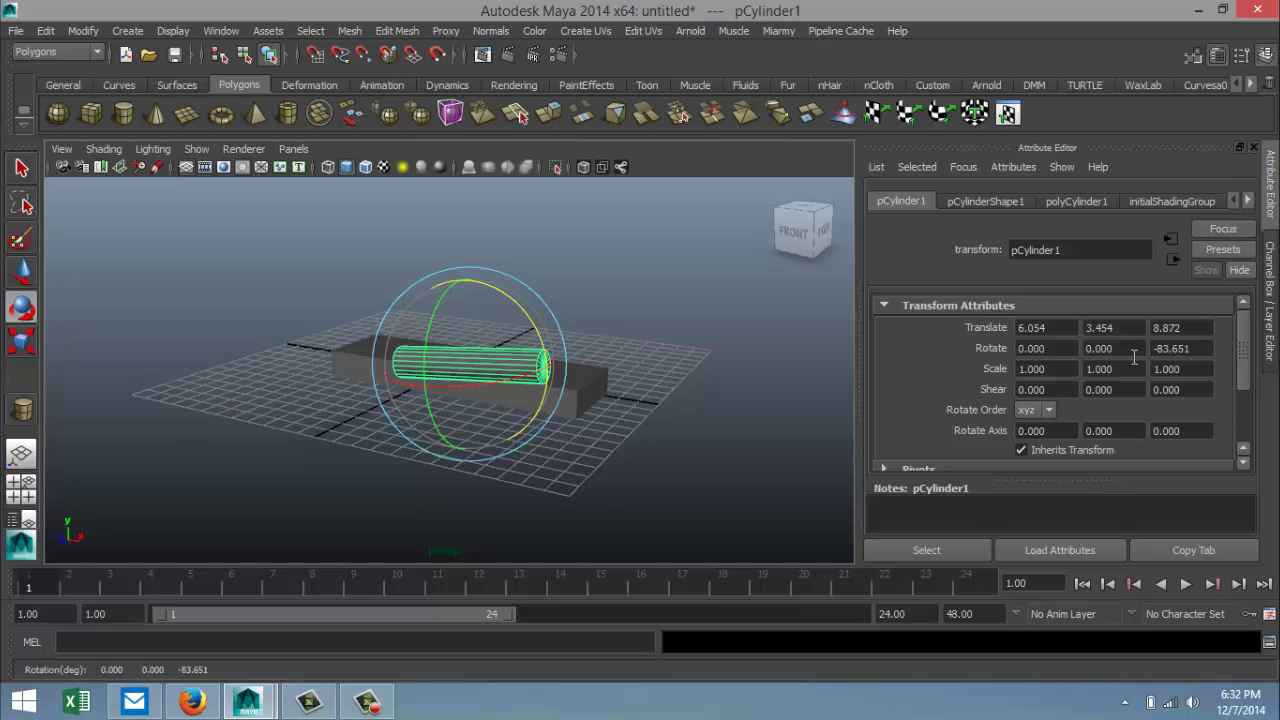
pyautogui.moveTo(1199, 349); pyautogui.dragTo(1065, 341)
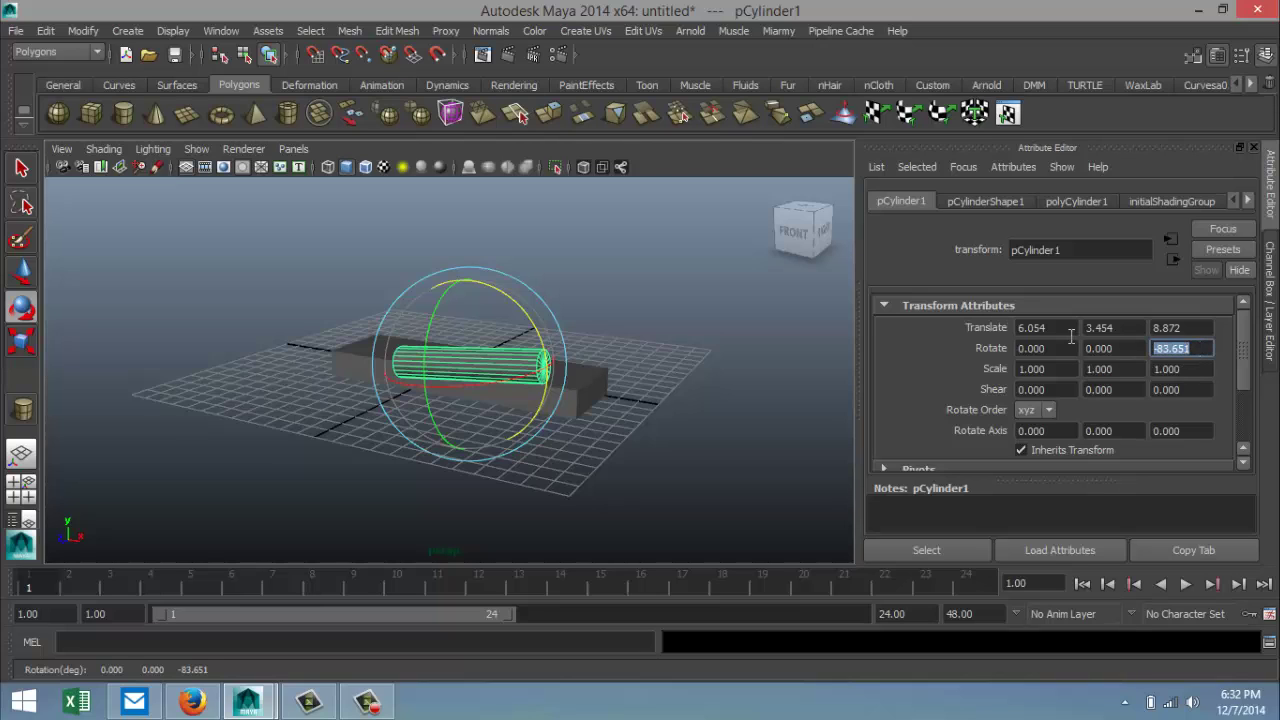
pyautogui.write('-90')
pyautogui.press('Return')
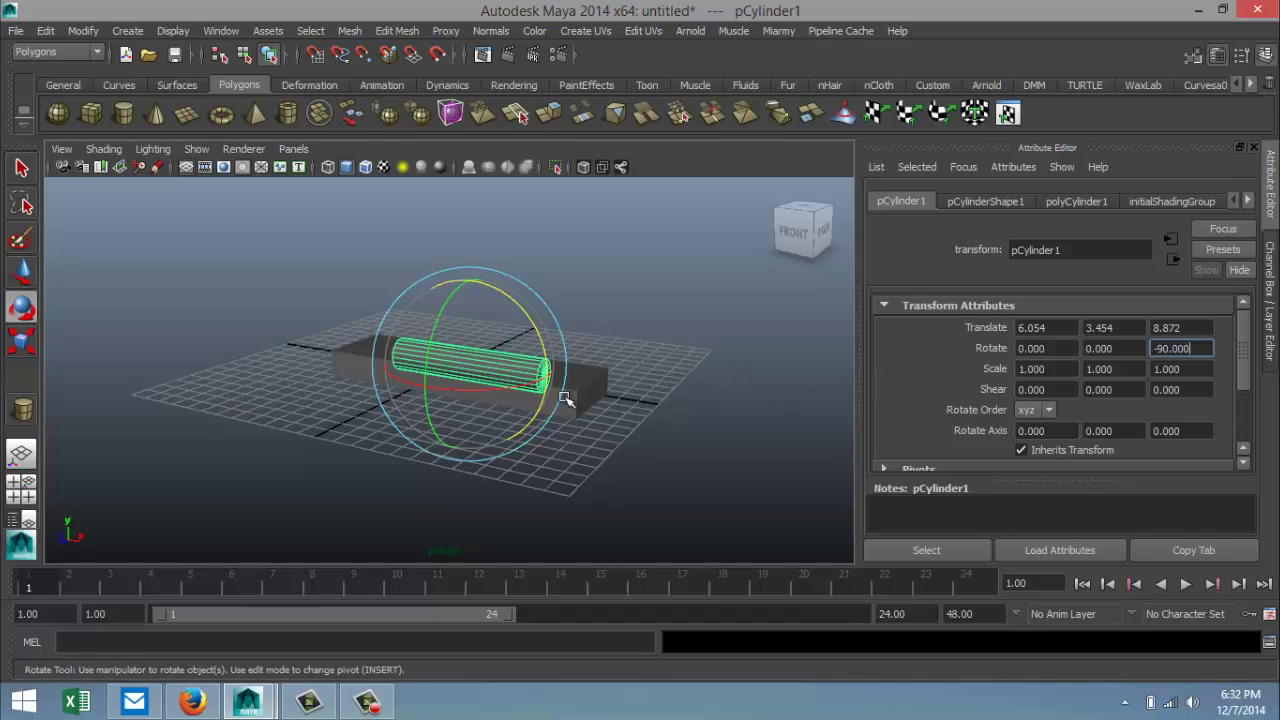
# Step: Frame the cylinder in the side view and set its Subdivisions Axis to 40
pyautogui.click(44, 481)
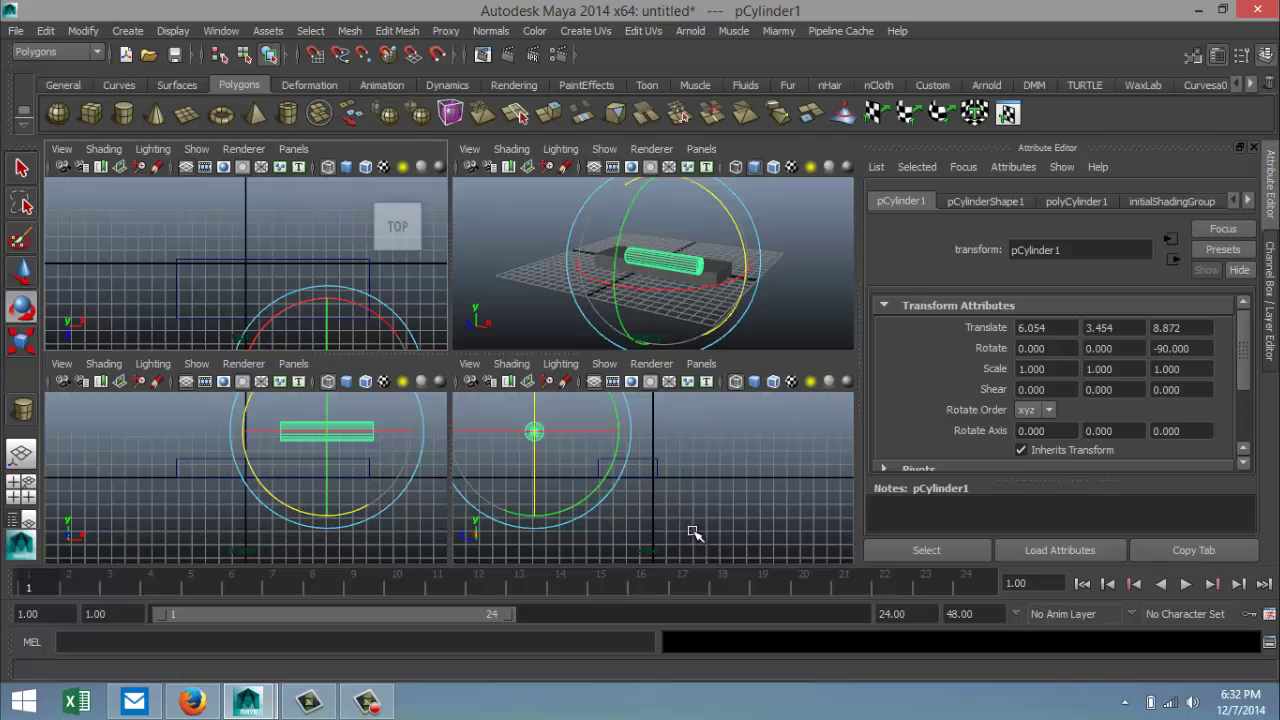
pyautogui.press('space')
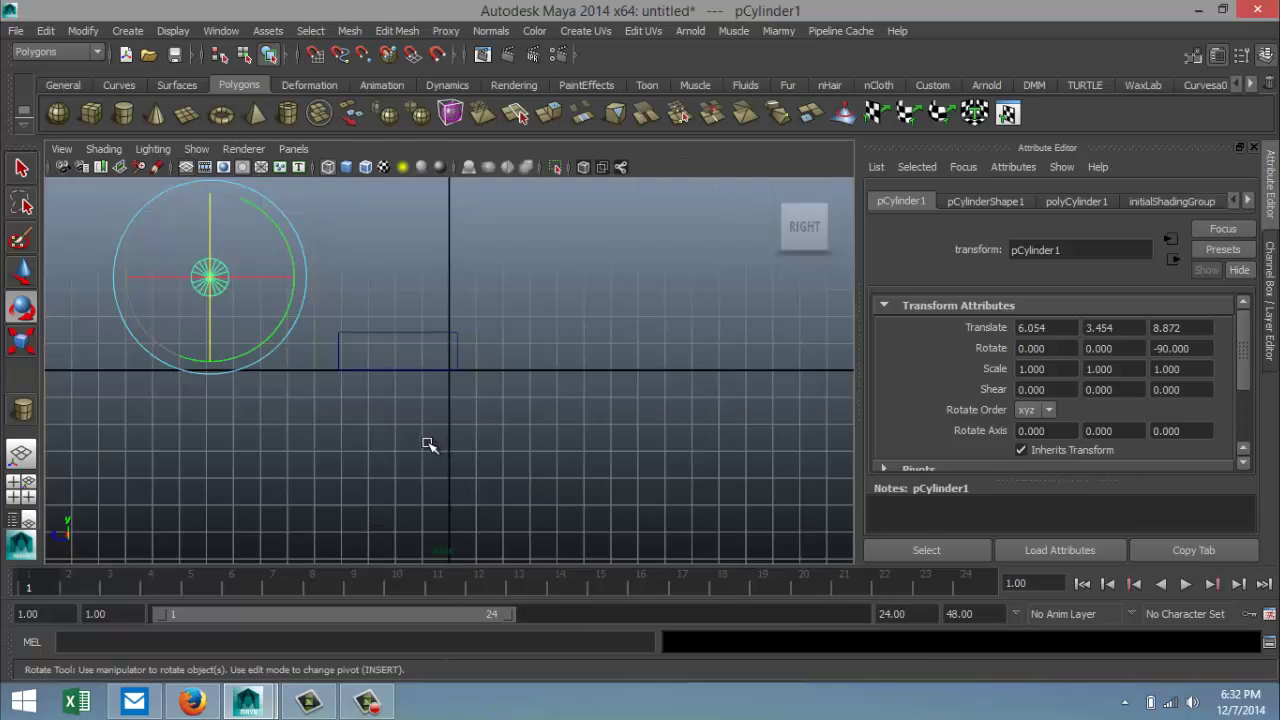
pyautogui.press('f')
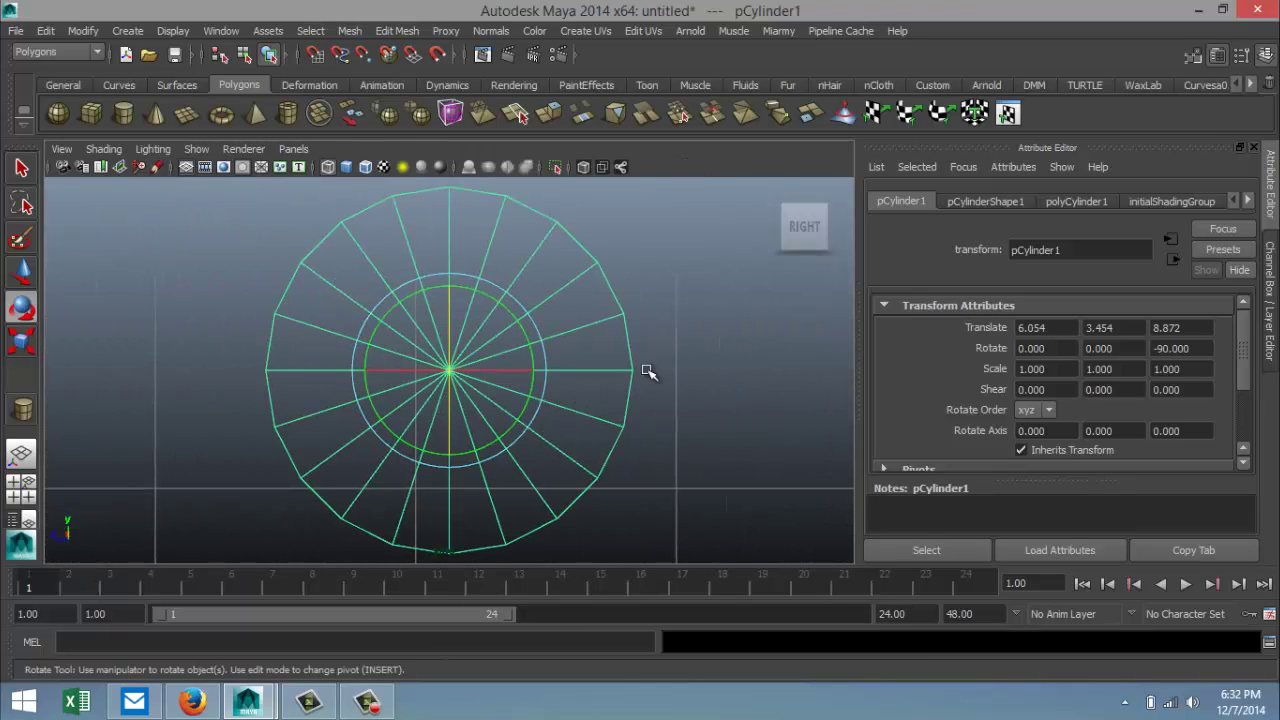
pyautogui.click(1076, 201)
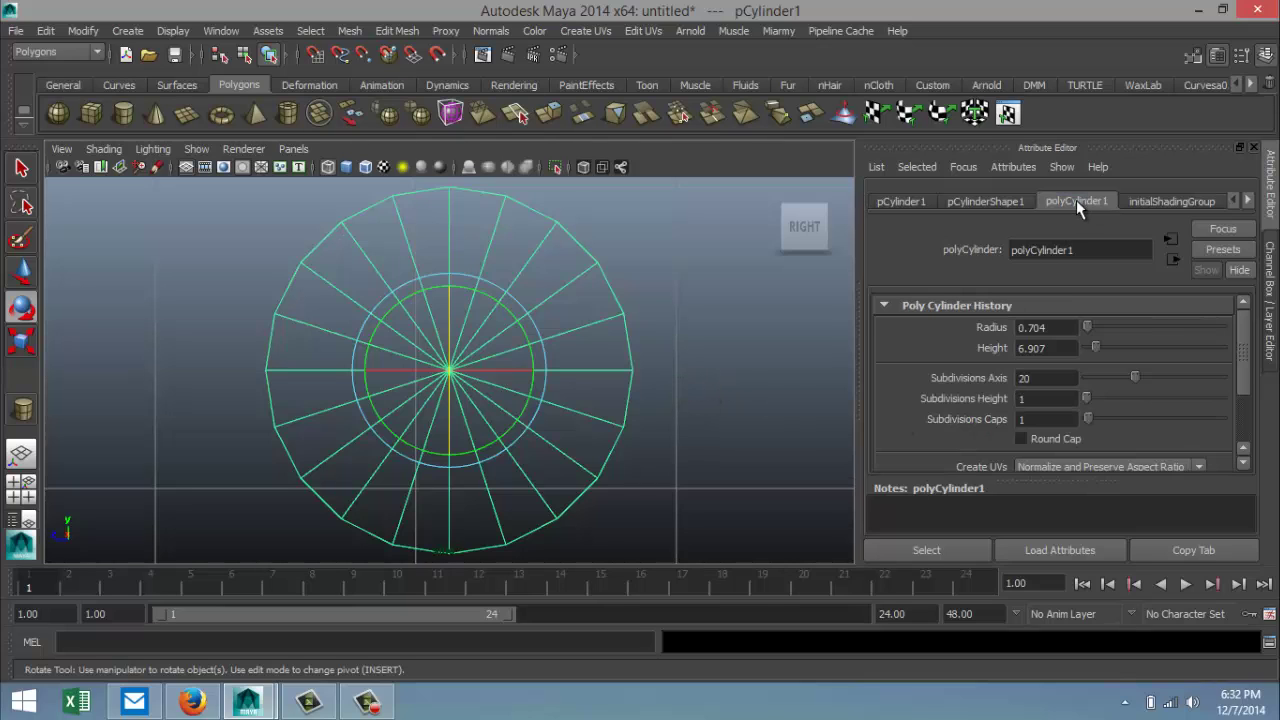
pyautogui.doubleClick(1055, 380)
pyautogui.press('Return')
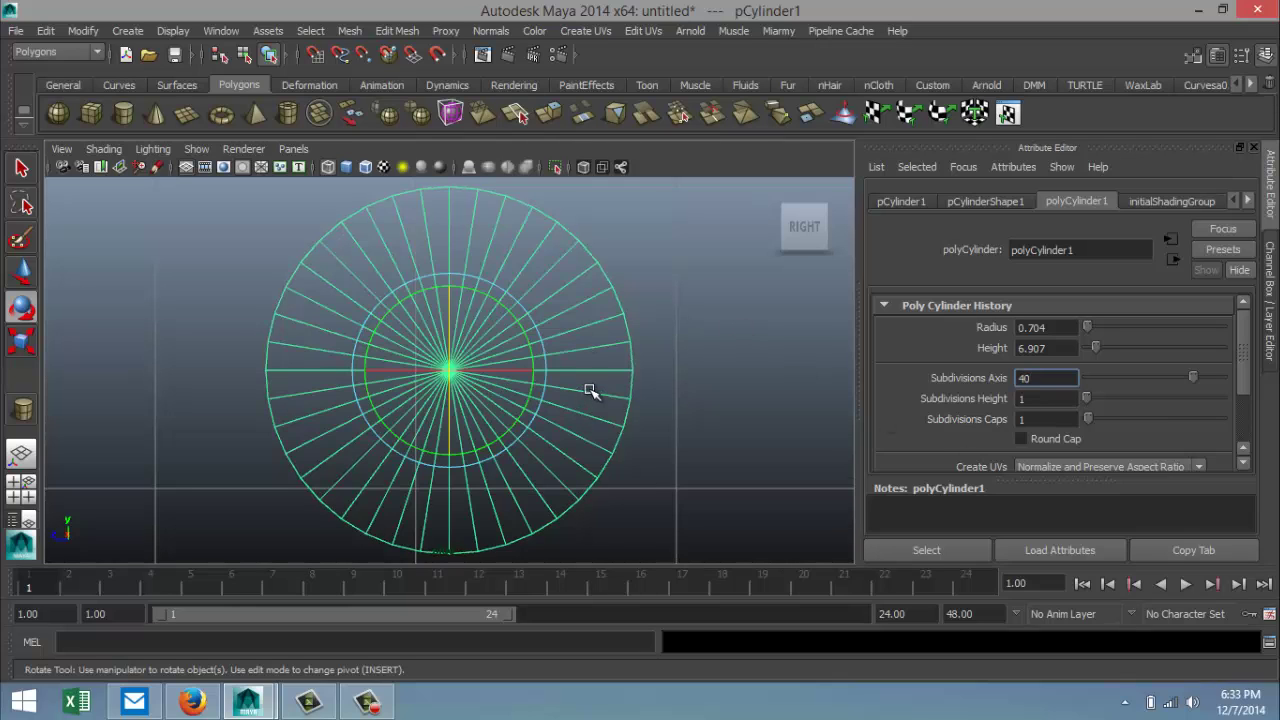
# Step: Delete all faces in the lower half of the cylinder, leaving a half-round shape
pyautogui.moveTo(590, 391); pyautogui.dragTo(599, 345, button='right')
pyautogui.moveTo(188, 553); pyautogui.dragTo(711, 379)
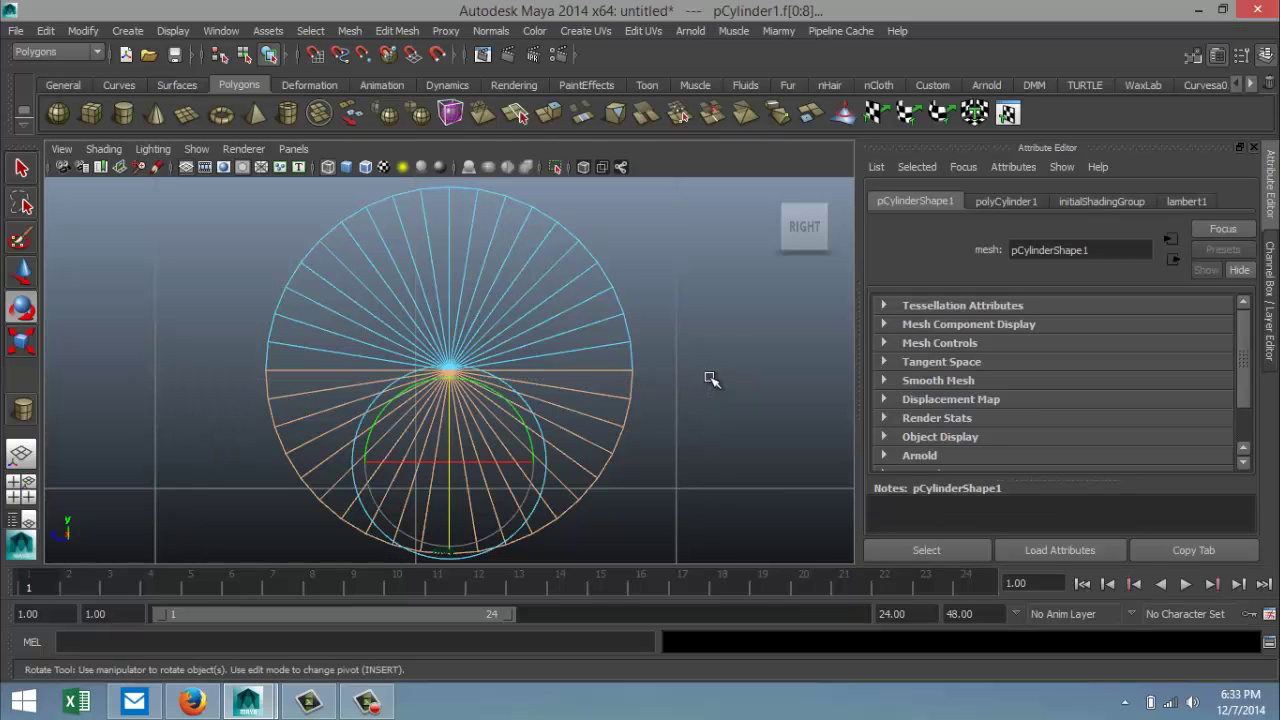
pyautogui.press('Delete')
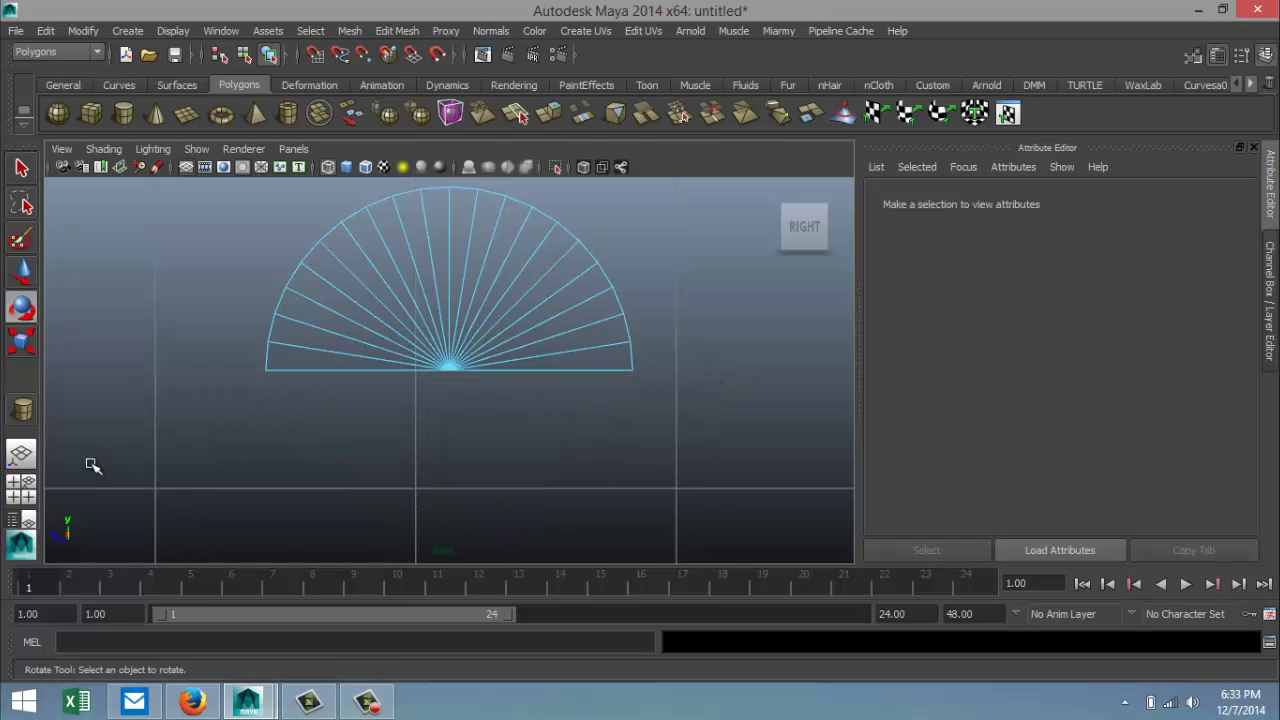
# Step: Return to object mode in the perspective view and move the half cylinder along Z, clear of the box, to about 16.5
pyautogui.click(24, 489)
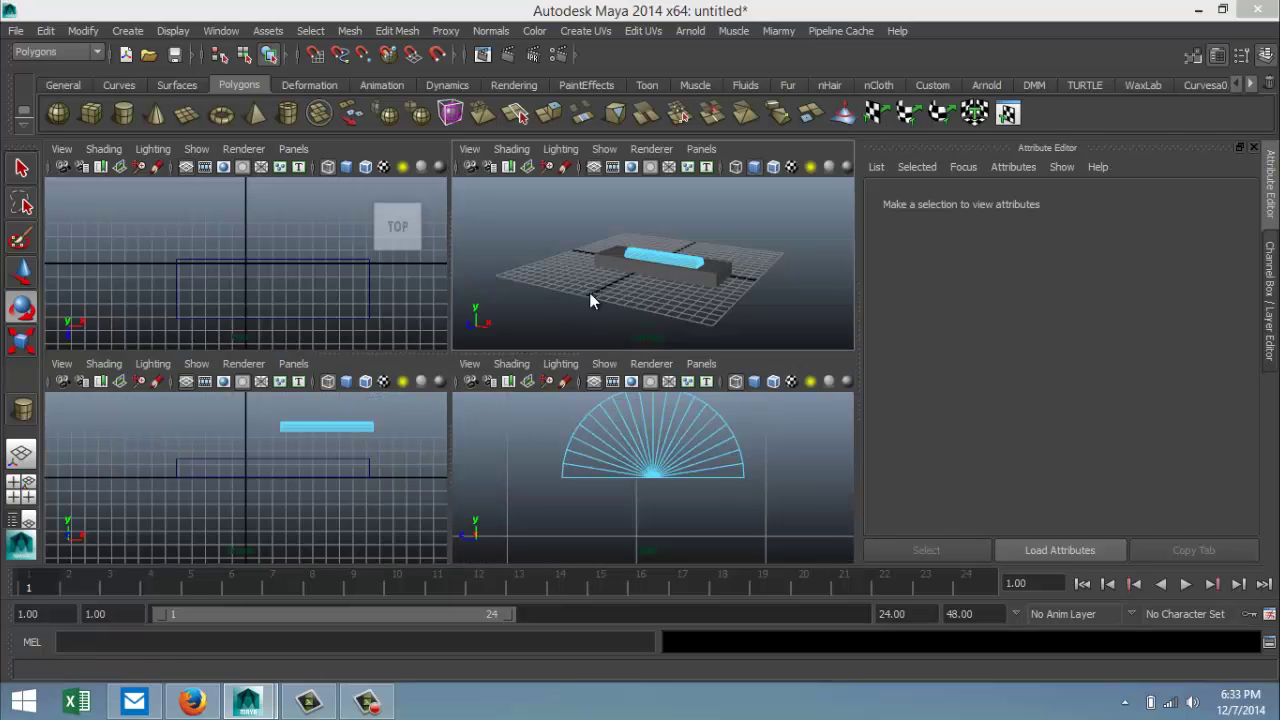
pyautogui.press('space')
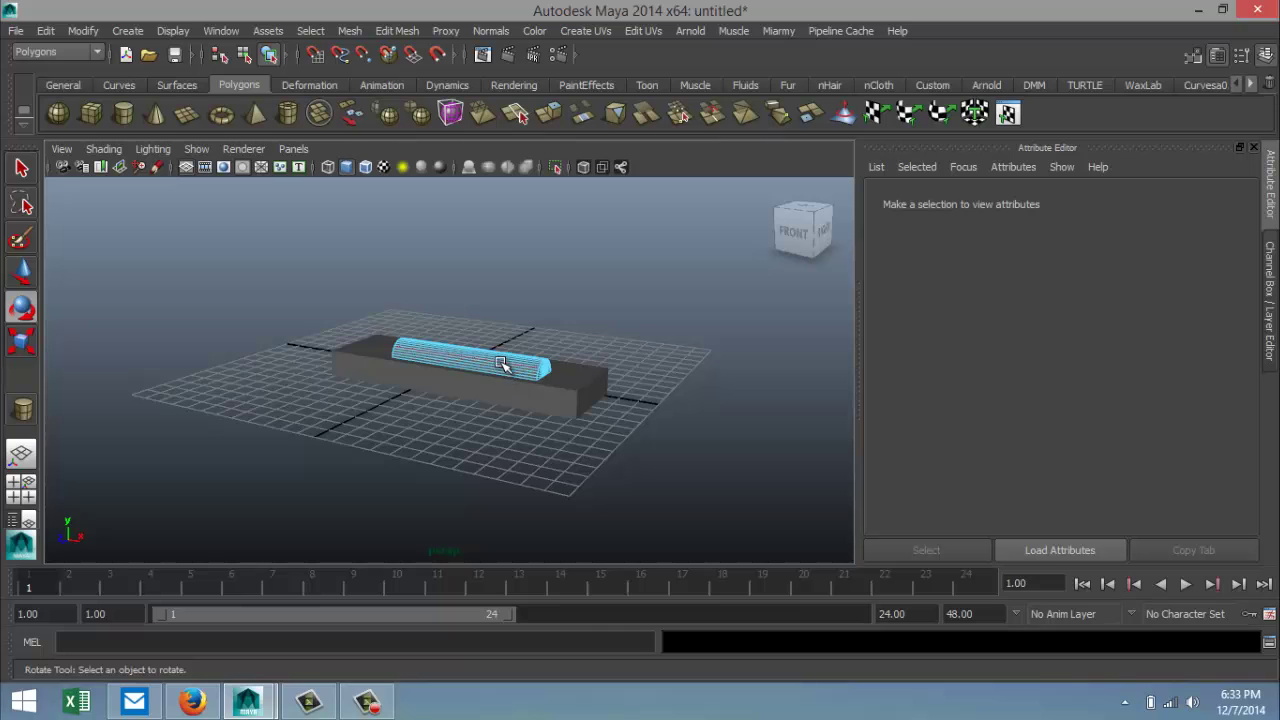
pyautogui.moveTo(503, 363); pyautogui.dragTo(565, 284, button='right')
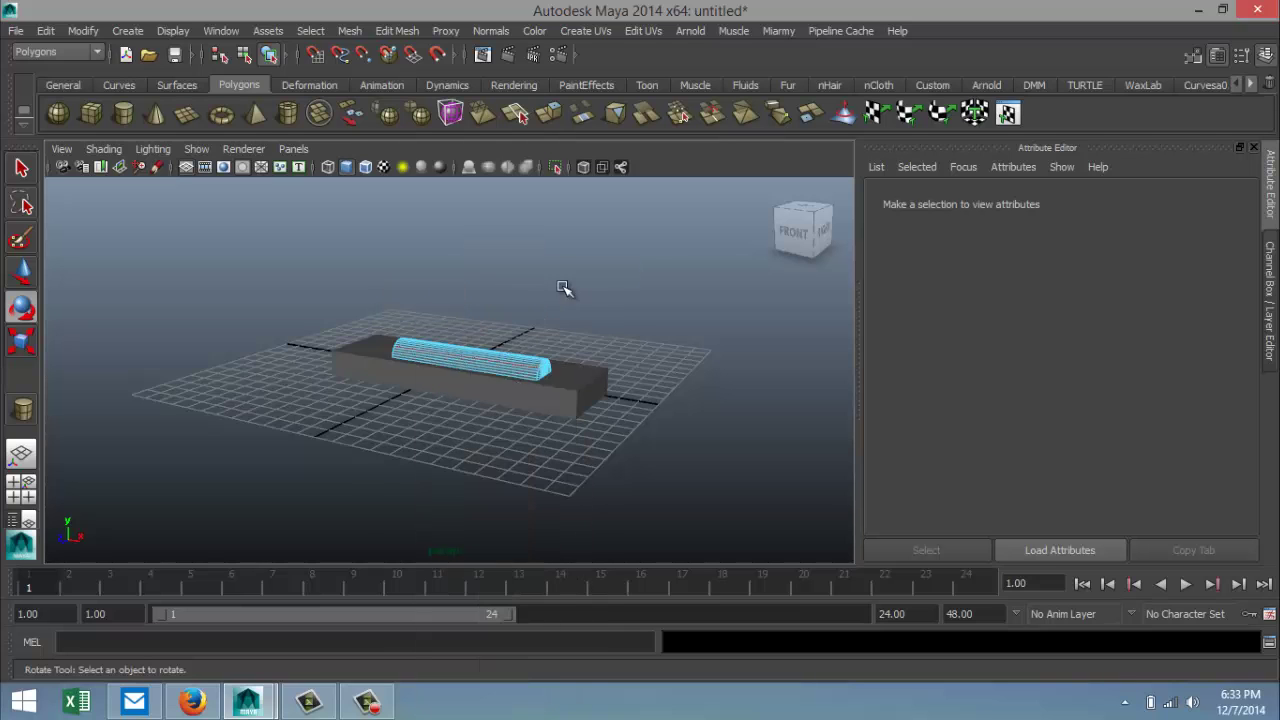
pyautogui.click(503, 363)
pyautogui.press('w')
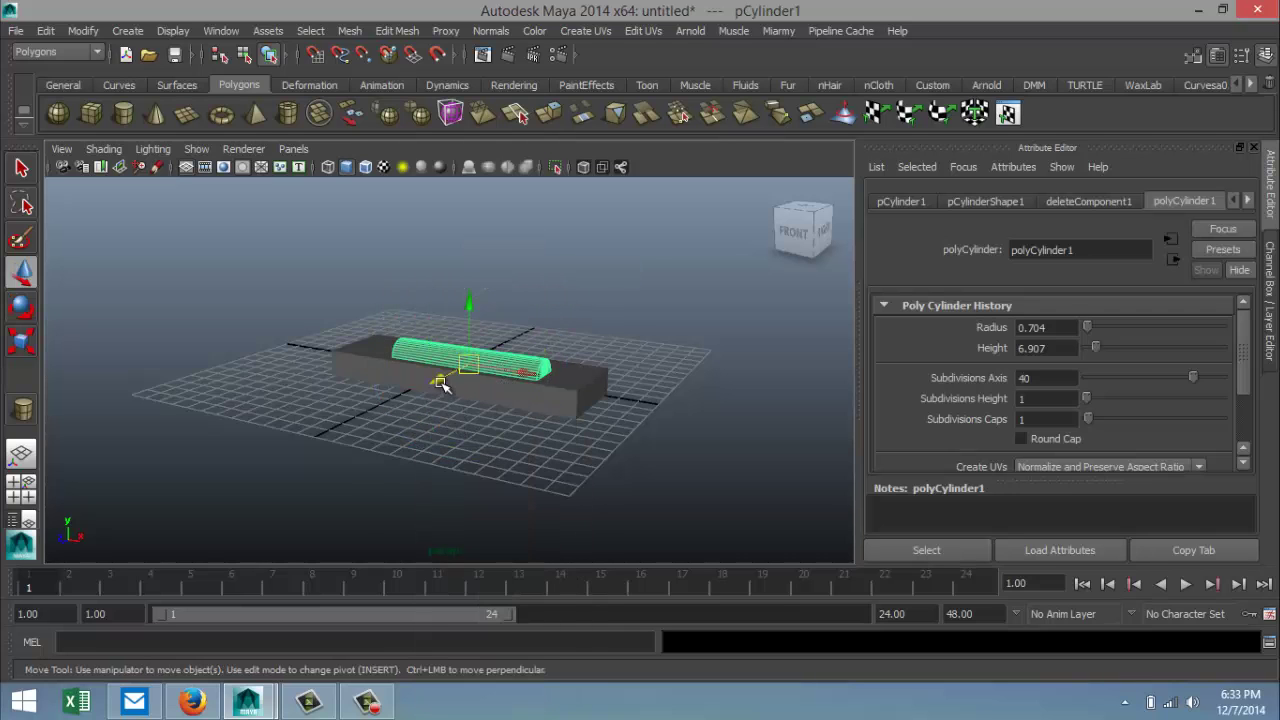
pyautogui.moveTo(443, 374); pyautogui.dragTo(334, 459)
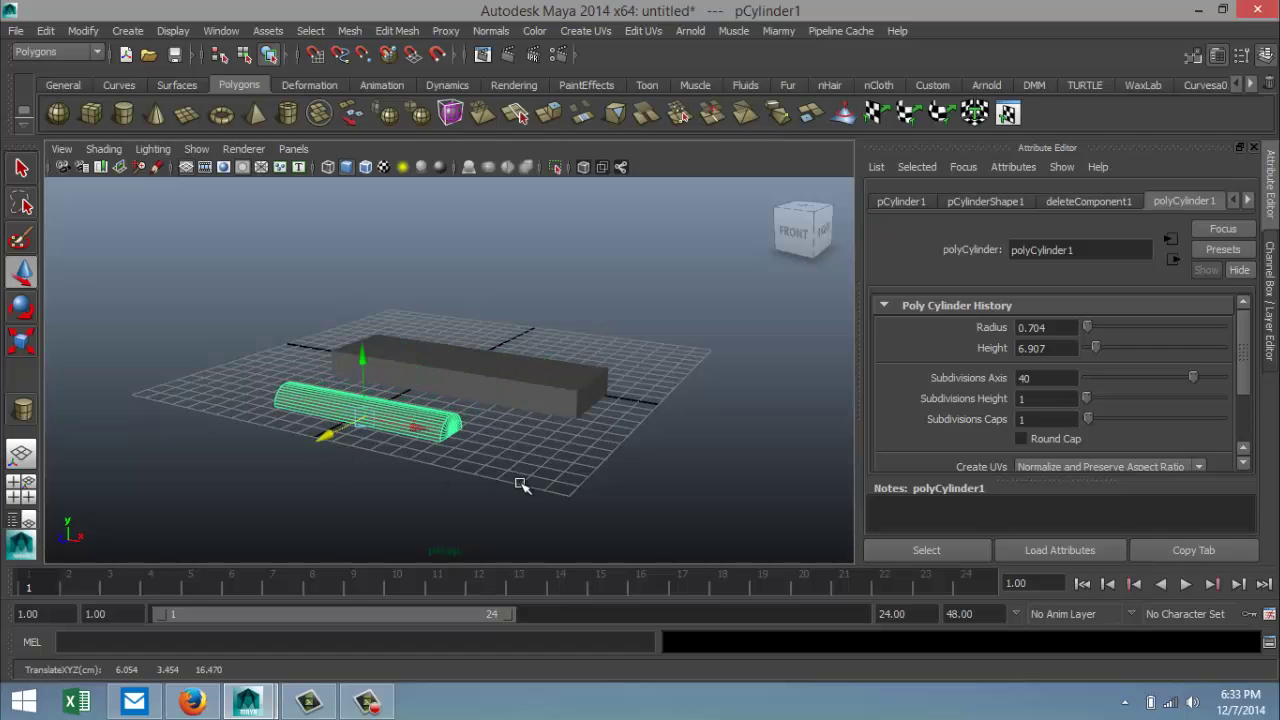
# Step: Select the open bottom border edges of the half cylinder and move them straight down to form vertical side walls
pyautogui.keyDown('alt'); pyautogui.moveTo(530, 484); pyautogui.dragTo(460, 466); pyautogui.keyUp('alt')
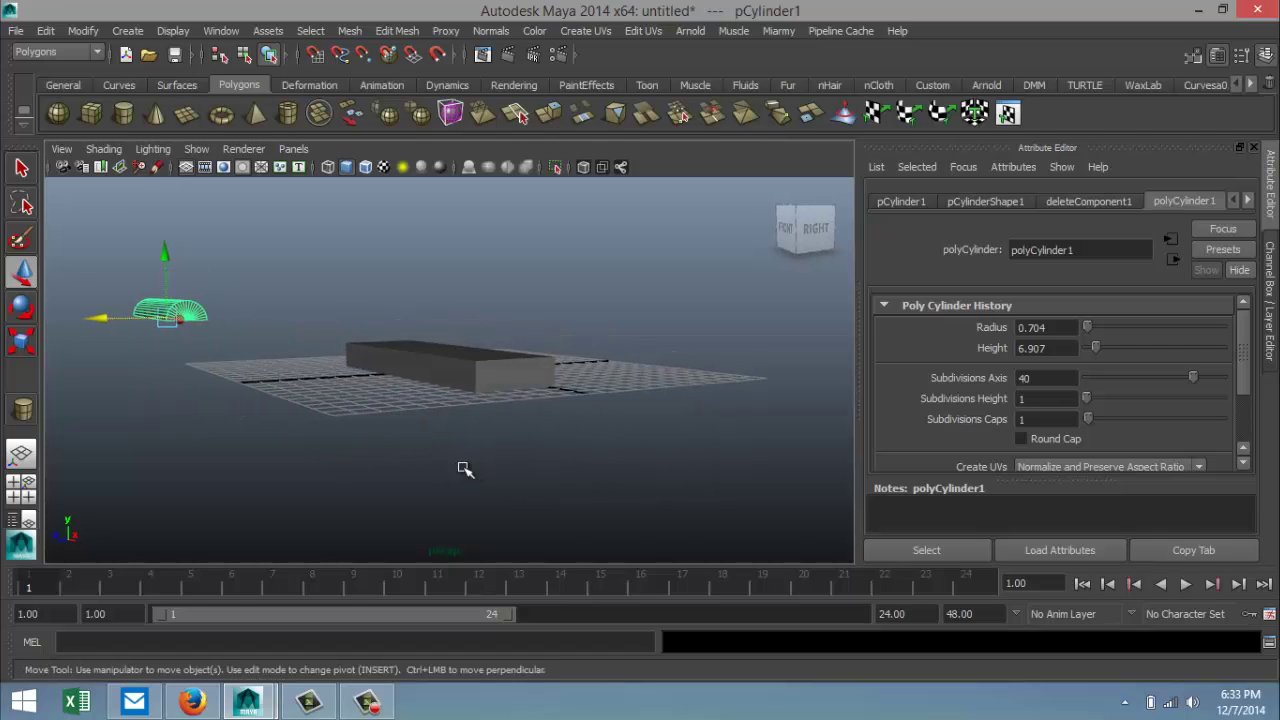
pyautogui.press('f')
pyautogui.moveTo(425, 455)
pyautogui.keyDown('alt'); pyautogui.mouseDown()
pyautogui.moveTo(382, 436)
pyautogui.moveTo(422, 440)
pyautogui.mouseUp(); pyautogui.keyUp('alt')
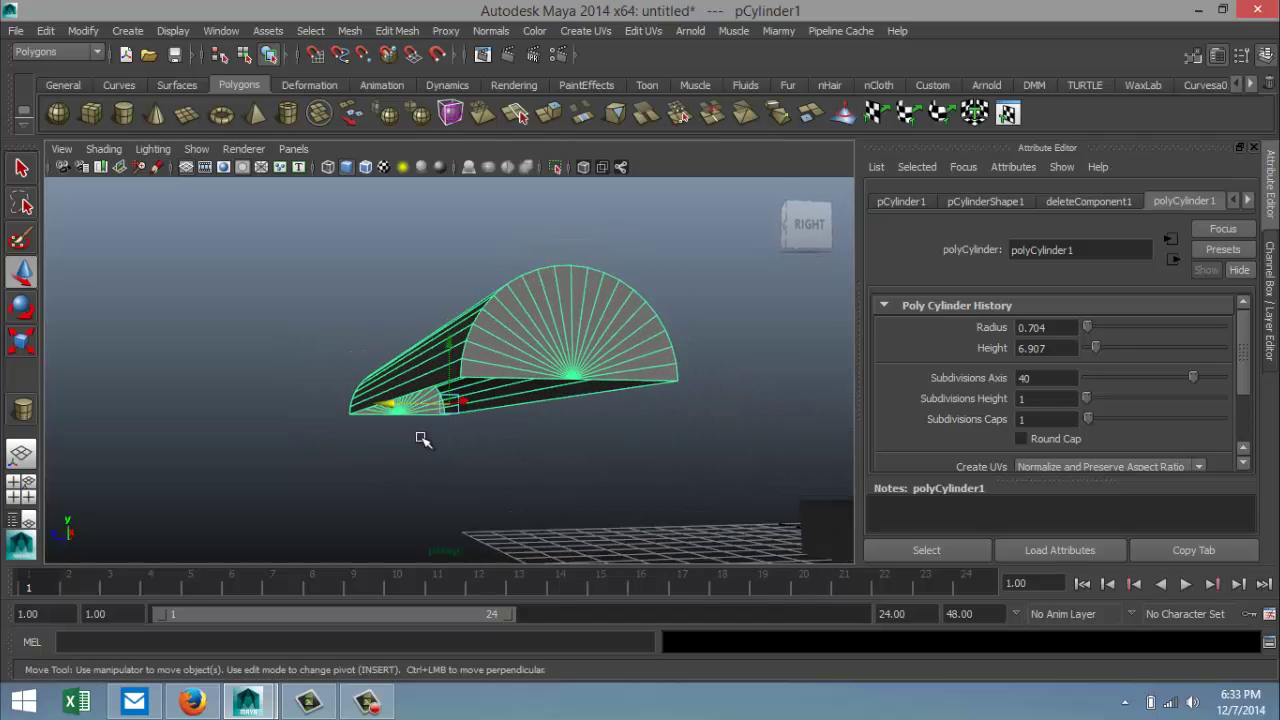
pyautogui.moveTo(497, 378); pyautogui.dragTo(503, 250, button='right')
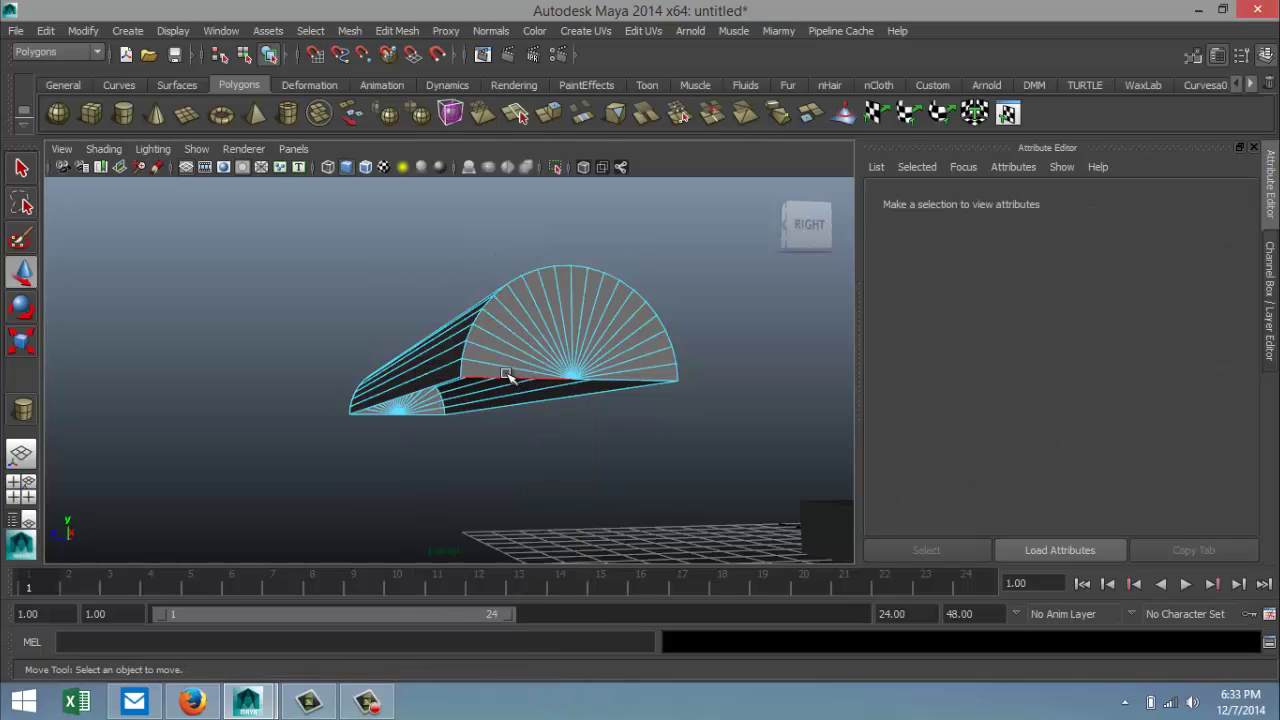
pyautogui.click(508, 378)
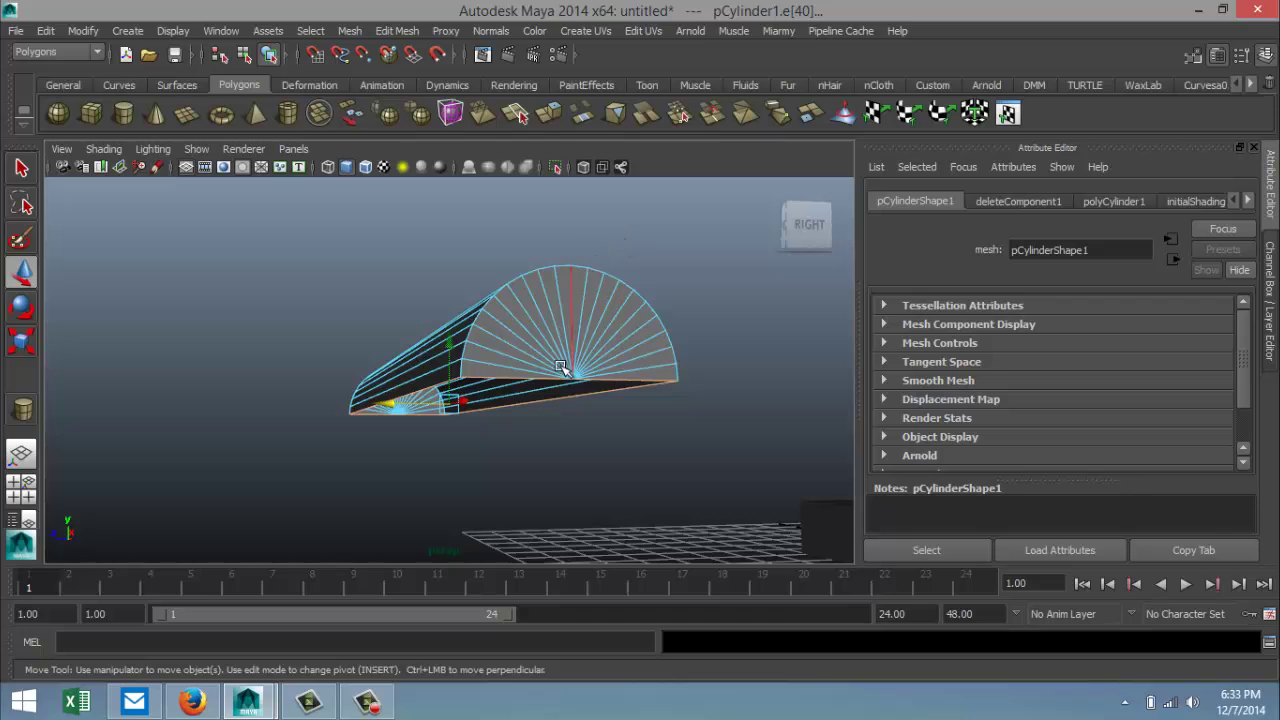
pyautogui.moveTo(449, 341); pyautogui.dragTo(452, 438)
pyautogui.scroll(-5, 331, 401)
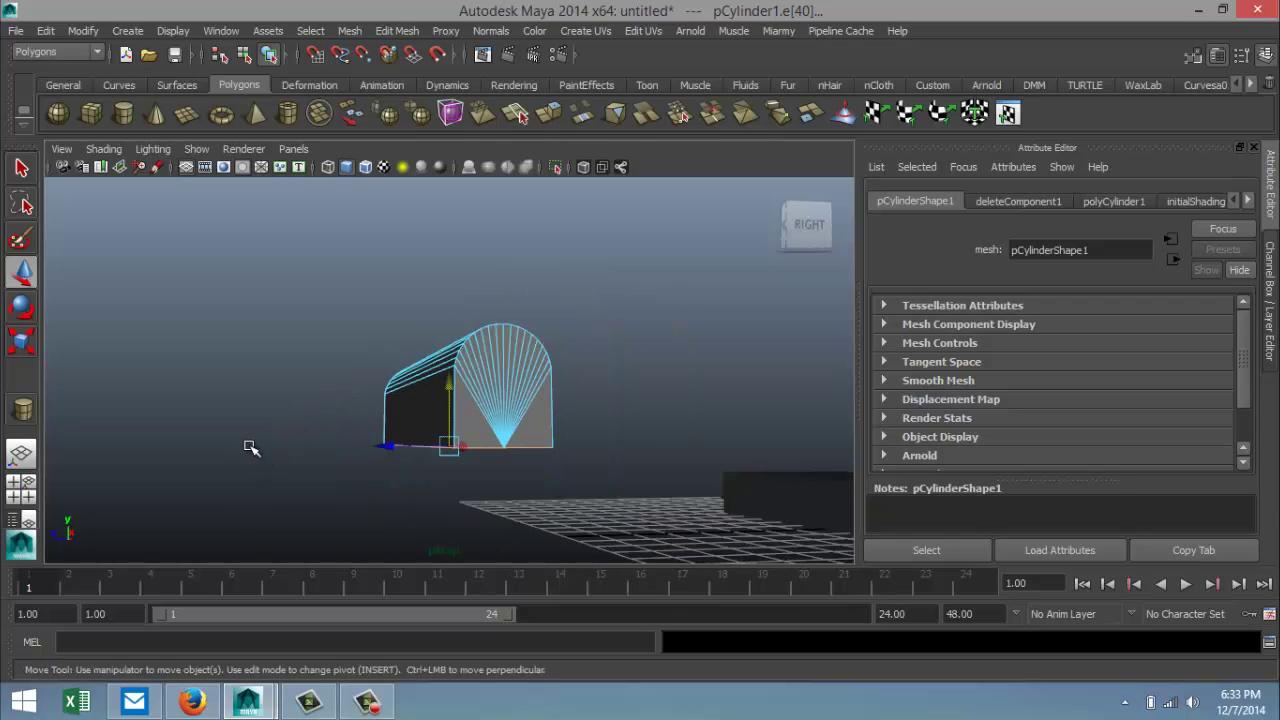
# Step: Select the whole arched block in object mode and set its X, Y and Z translation to 0
pyautogui.keyDown('alt'); pyautogui.moveTo(253, 437); pyautogui.dragTo(529, 461); pyautogui.keyUp('alt')
pyautogui.moveTo(567, 432); pyautogui.dragTo(668, 278, button='right')
pyautogui.click(585, 406)
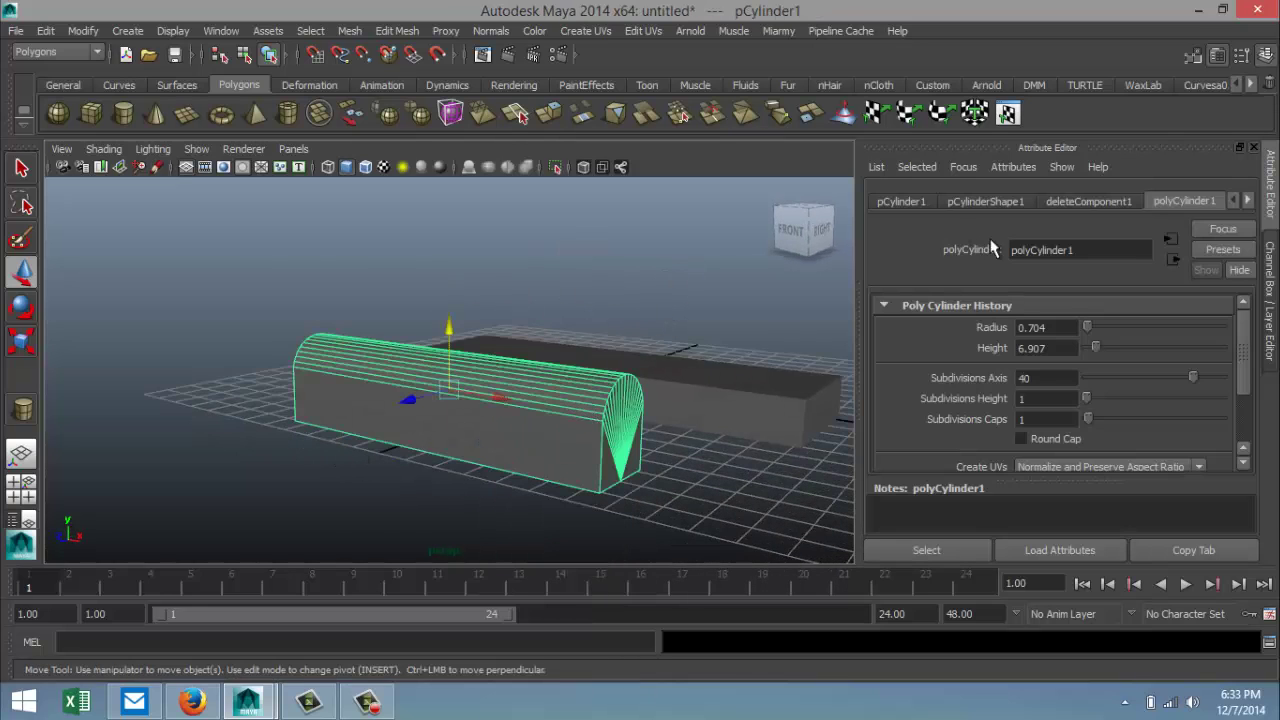
pyautogui.click(903, 201)
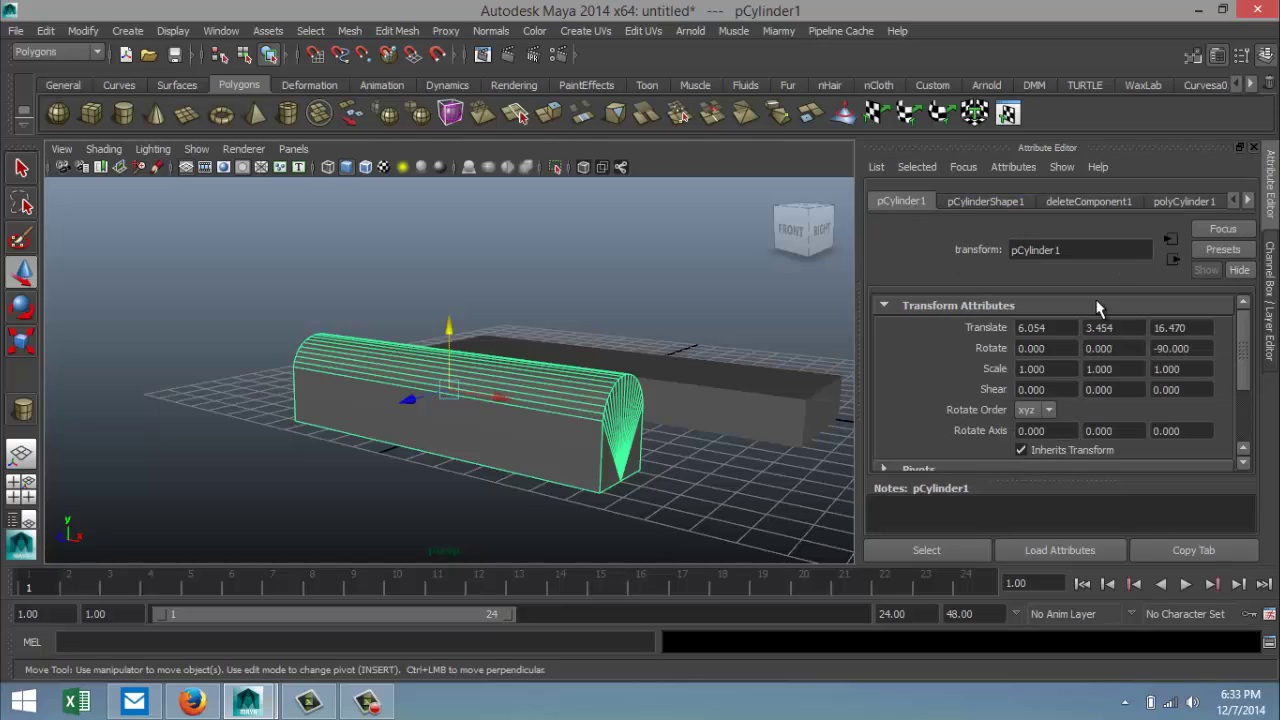
pyautogui.click(1067, 333)
pyautogui.press('Tab')
pyautogui.write('0')
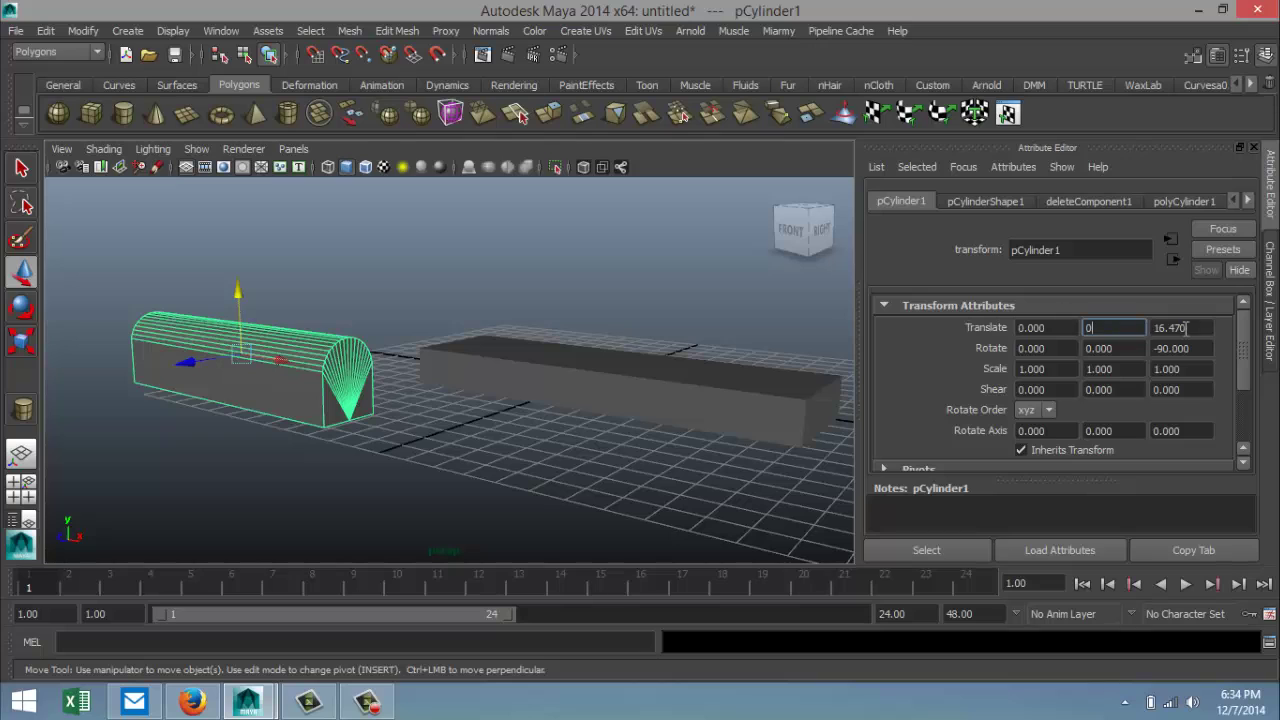
pyautogui.press('Tab')
pyautogui.write('0')
pyautogui.click(1103, 330)
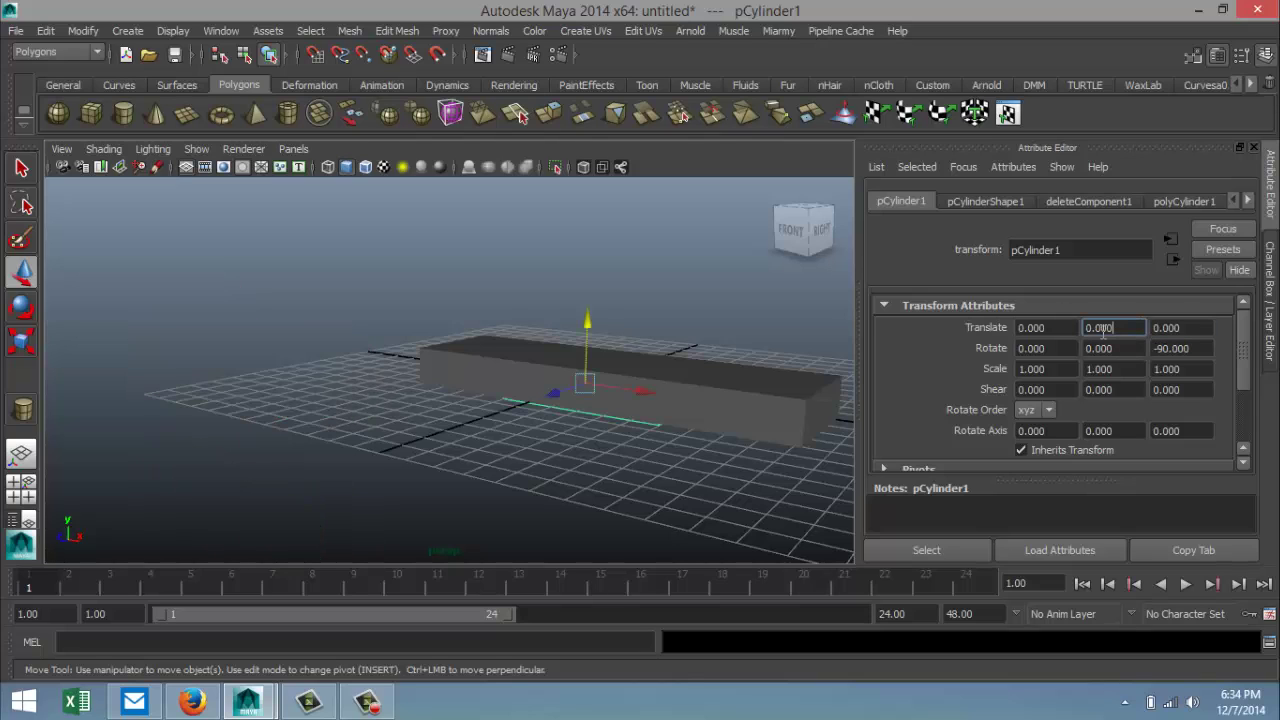
# Step: Set the box's X, Y and Z translation to 0, then deselect it
pyautogui.click(798, 393)
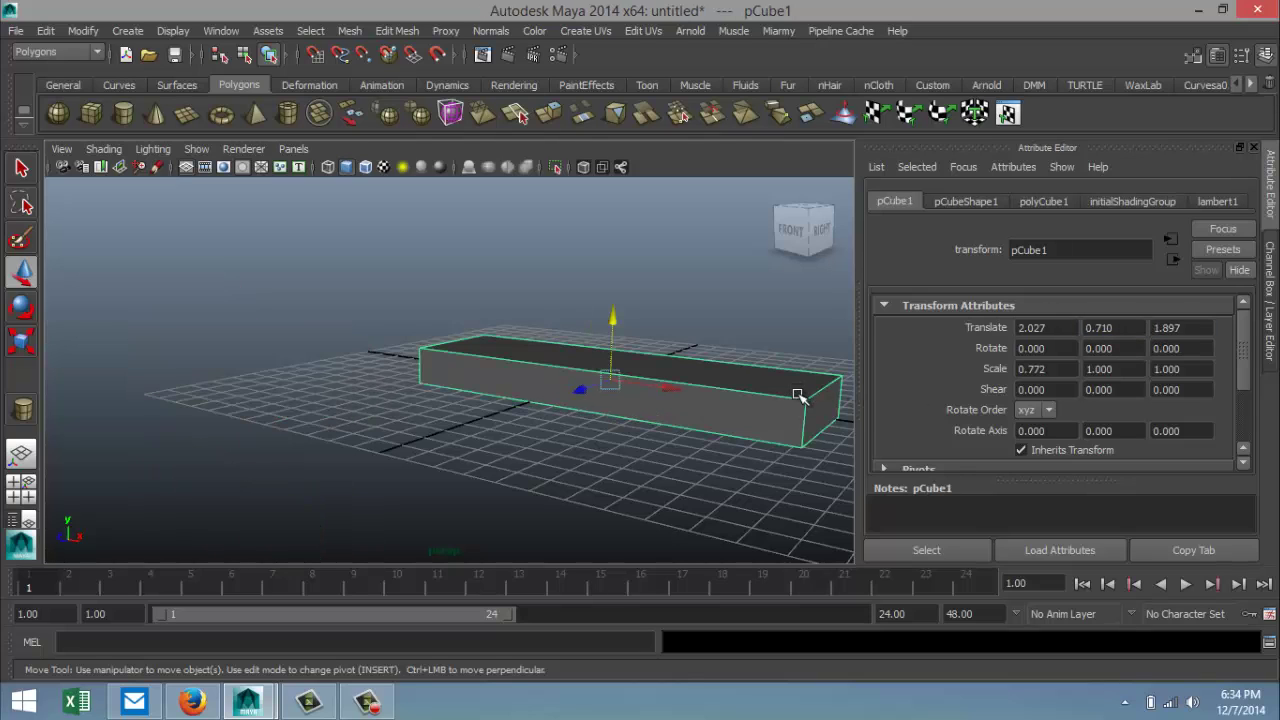
pyautogui.doubleClick(1043, 327)
pyautogui.write('0')
pyautogui.press('Tab')
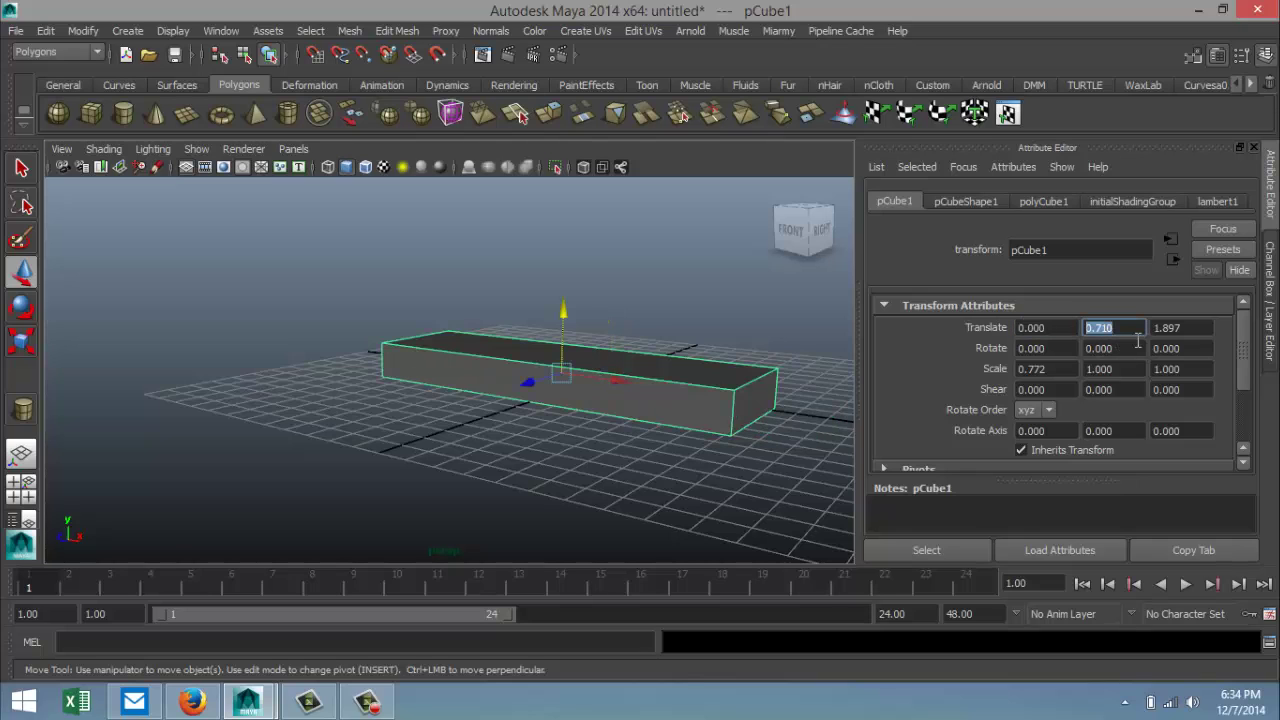
pyautogui.write('0')
pyautogui.press('Tab')
pyautogui.write('0')
pyautogui.click(706, 320)
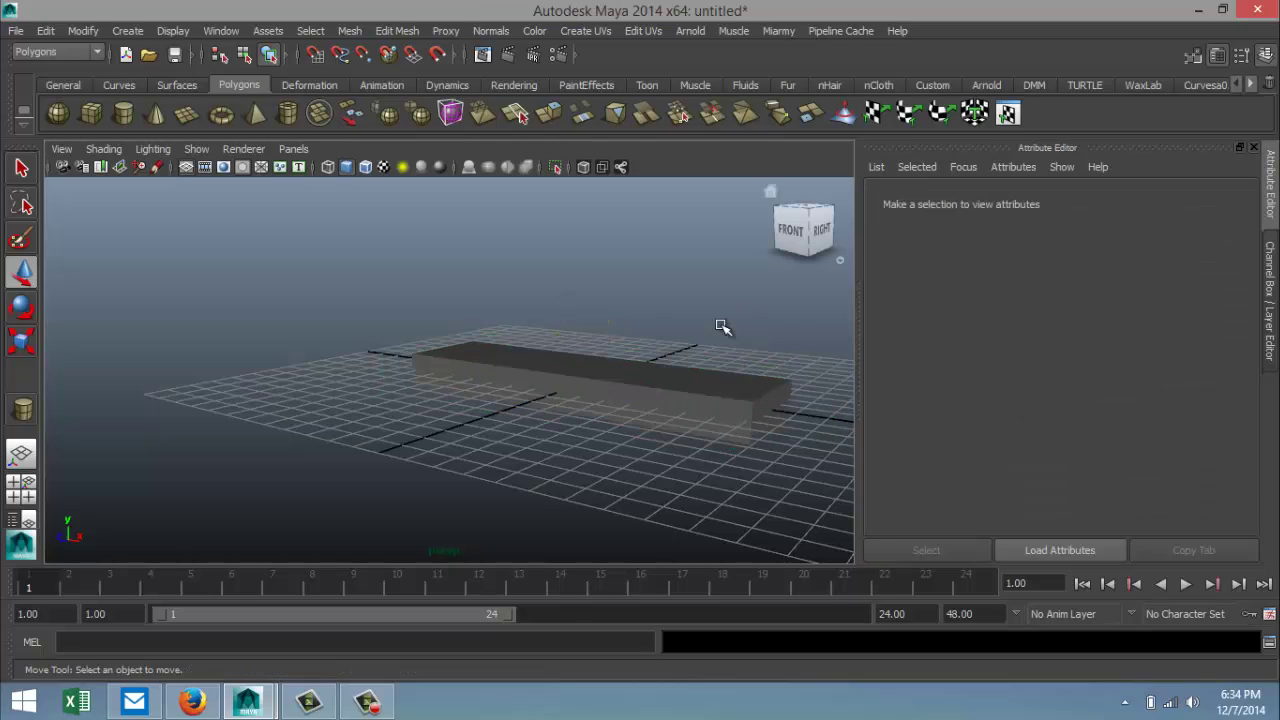
# Step: In the front view, stretch the arched block along its length past both ends of the box, to a Y scale of about 2.9
pyautogui.click(26, 492)
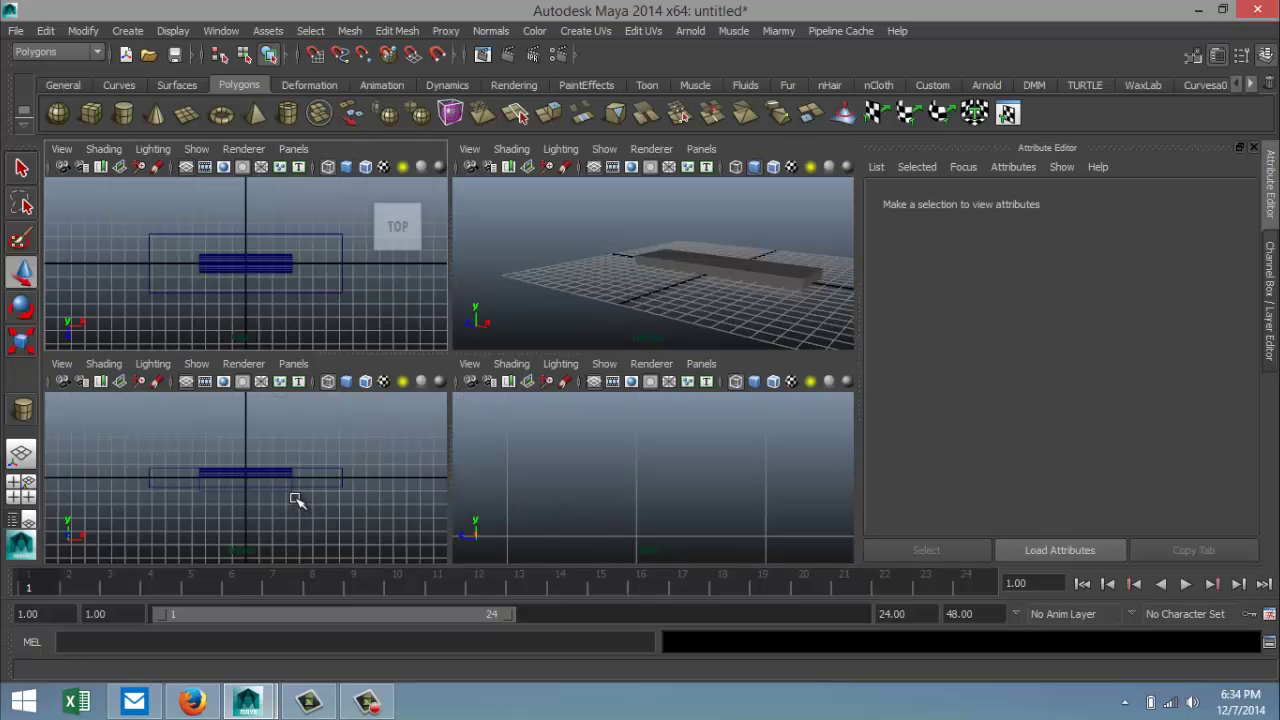
pyautogui.press('space')
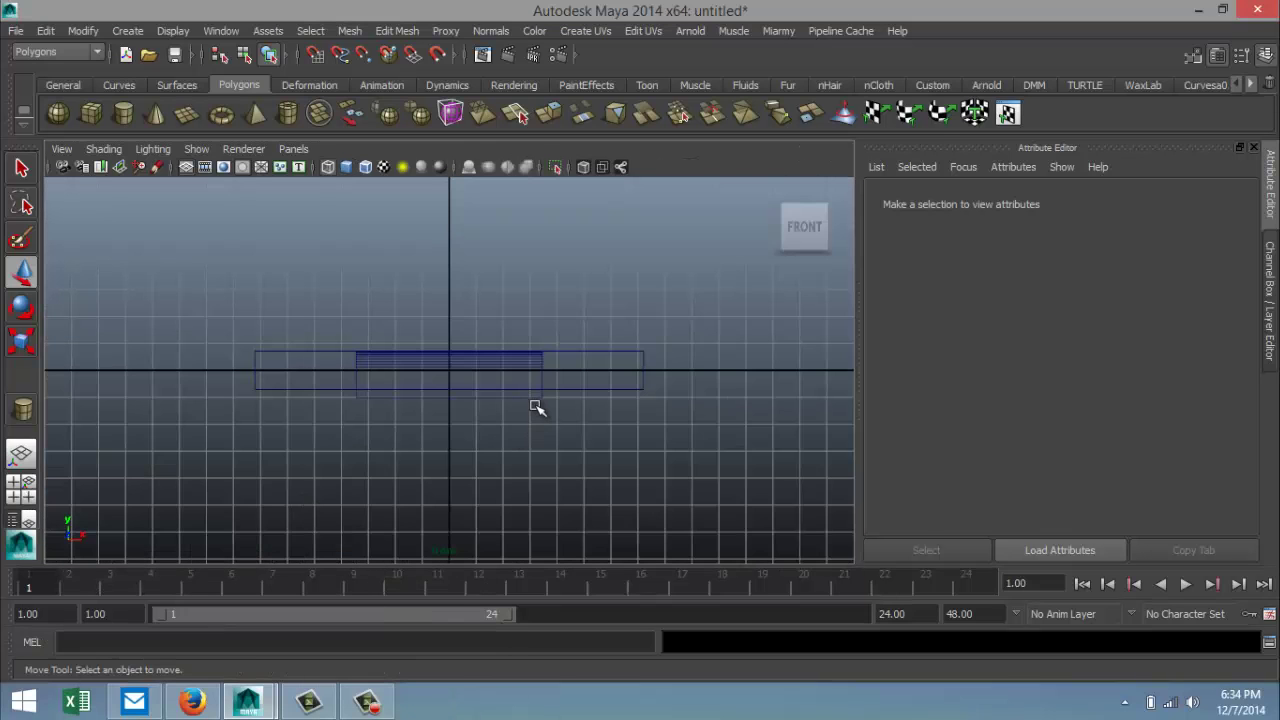
pyautogui.click(543, 400)
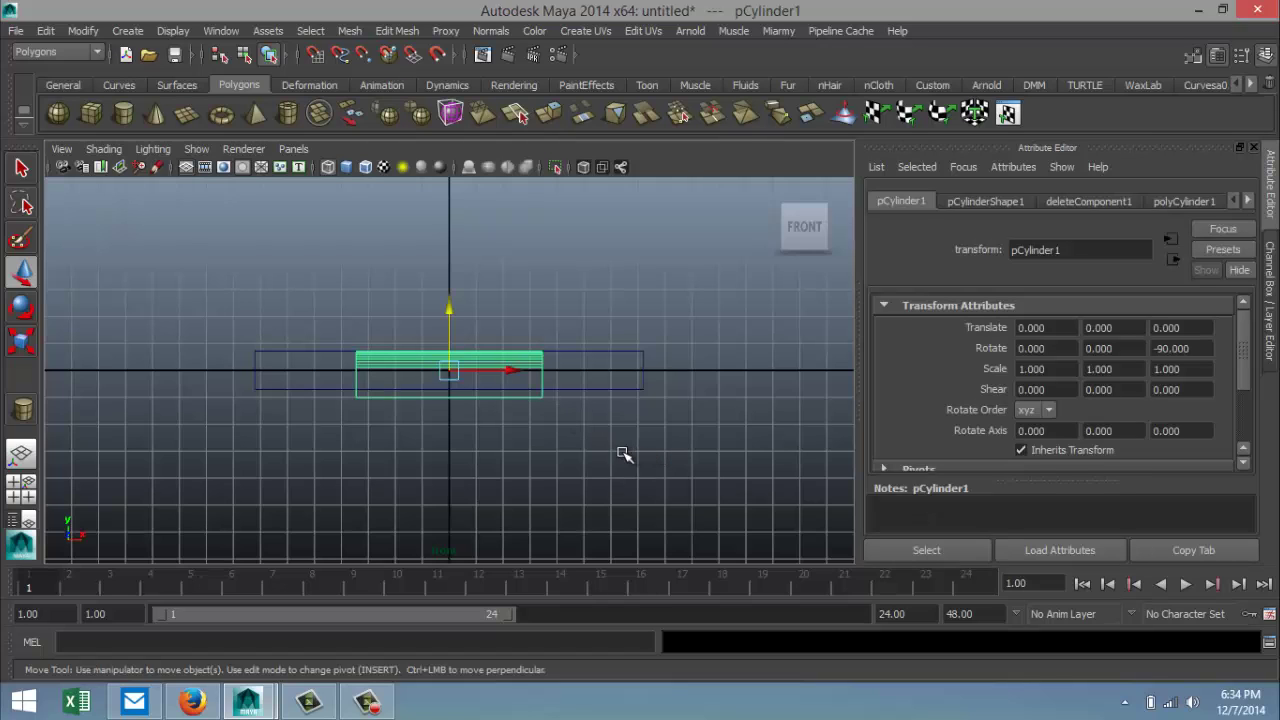
pyautogui.press('r')
pyautogui.moveTo(534, 371); pyautogui.dragTo(694, 381)
# Step: In the right side view, scale the arched block down uniformly to about 0.57 in X and Z and 1.66 in Y
pyautogui.click(22, 489)
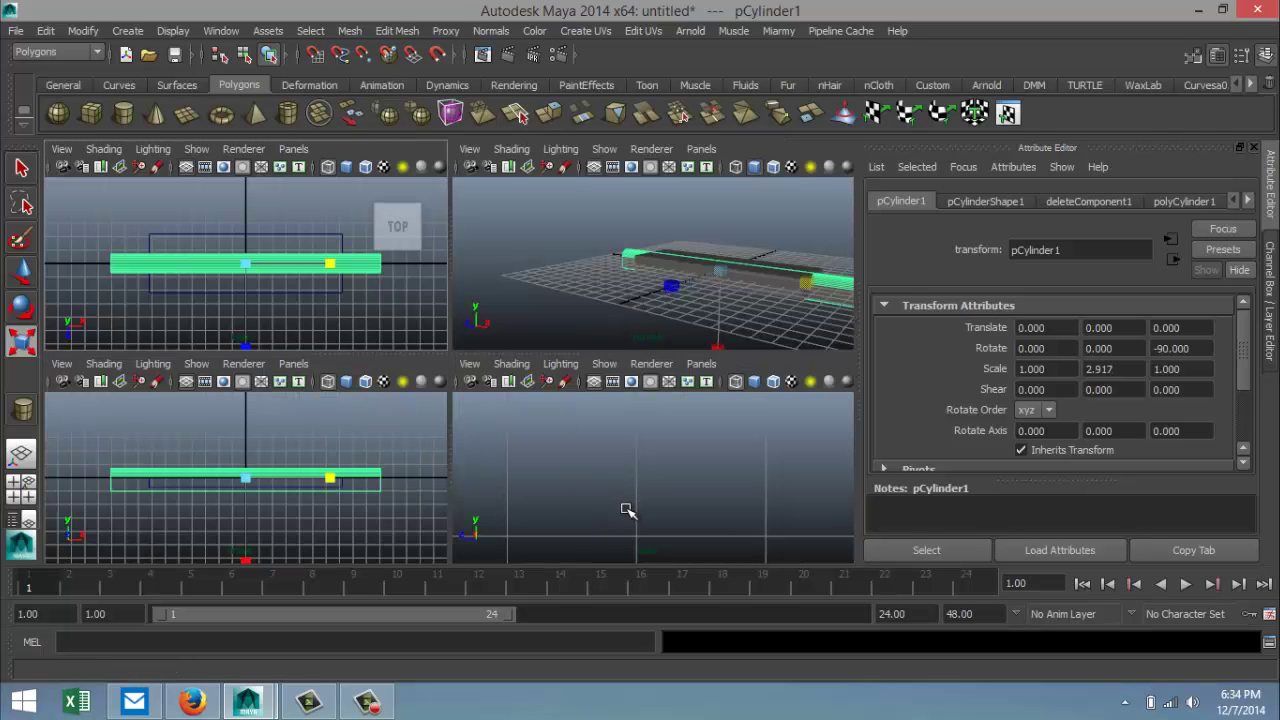
pyautogui.press('space')
pyautogui.scroll(-5, 588, 496)
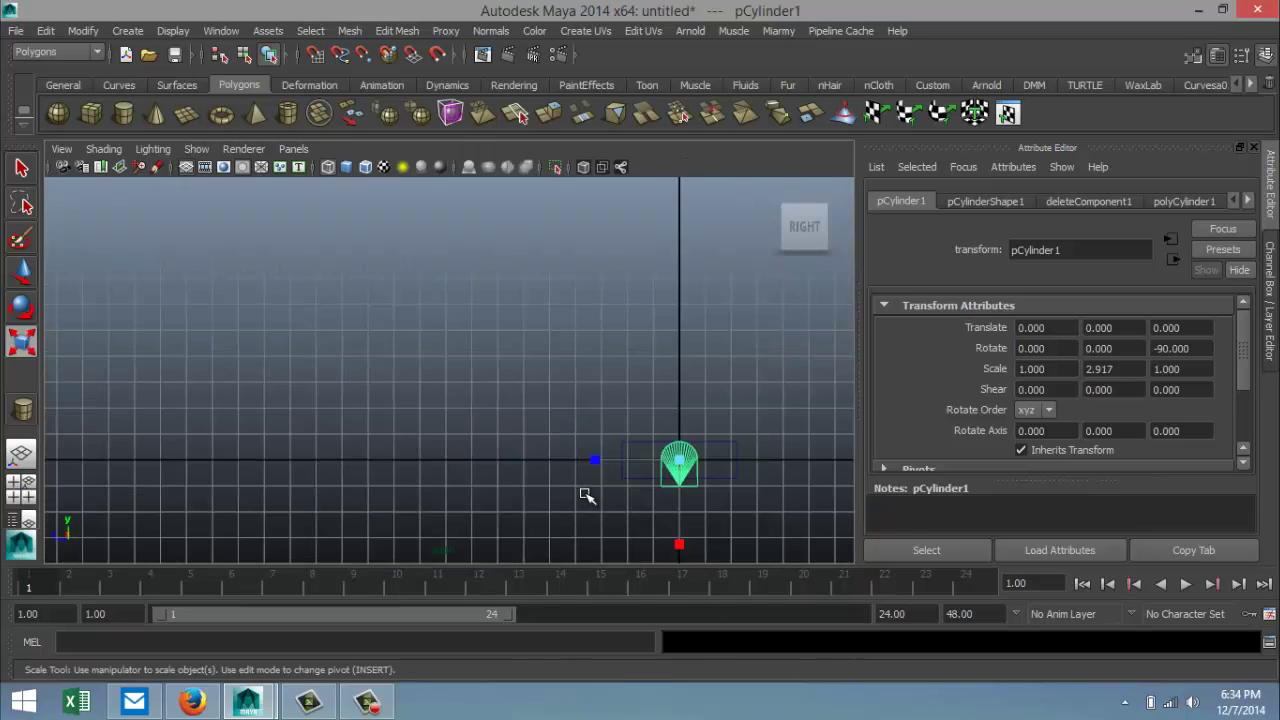
pyautogui.scroll(3, 638, 500)
pyautogui.press('f')
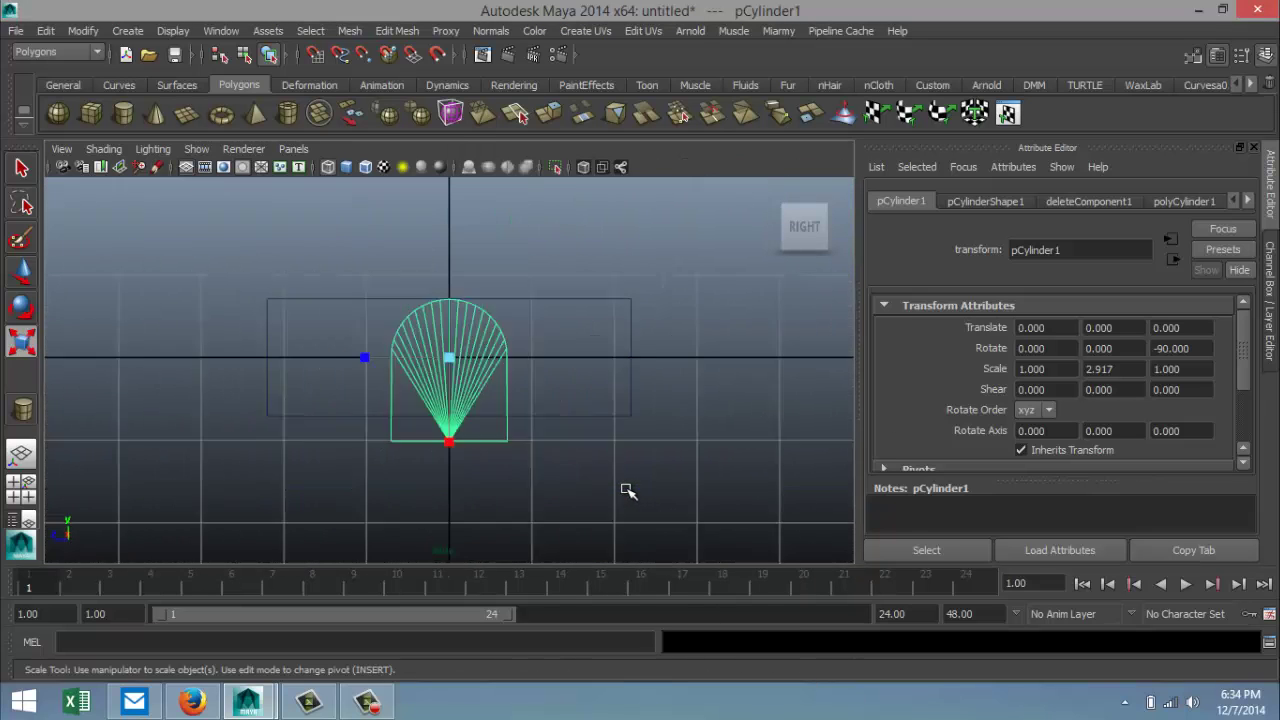
pyautogui.scroll(-2, 620, 491)
pyautogui.scroll(2, 618, 490)
pyautogui.scroll(1, 612, 488)
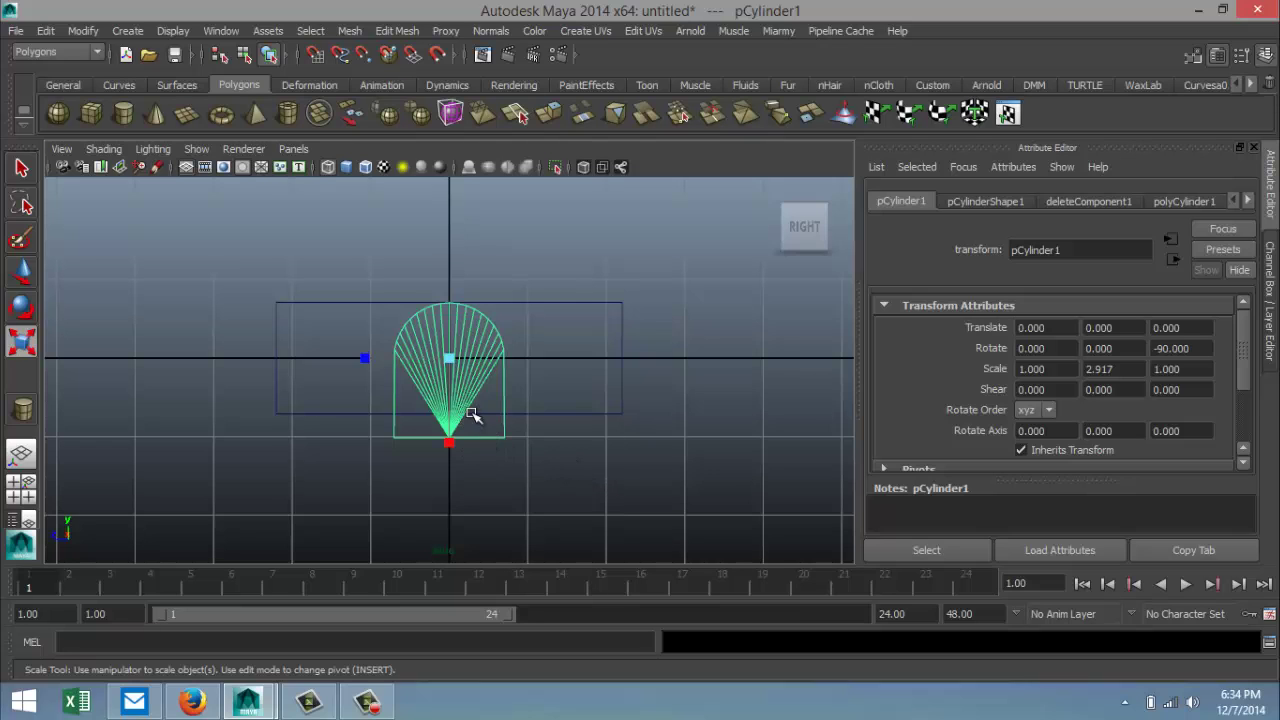
pyautogui.click(500, 432)
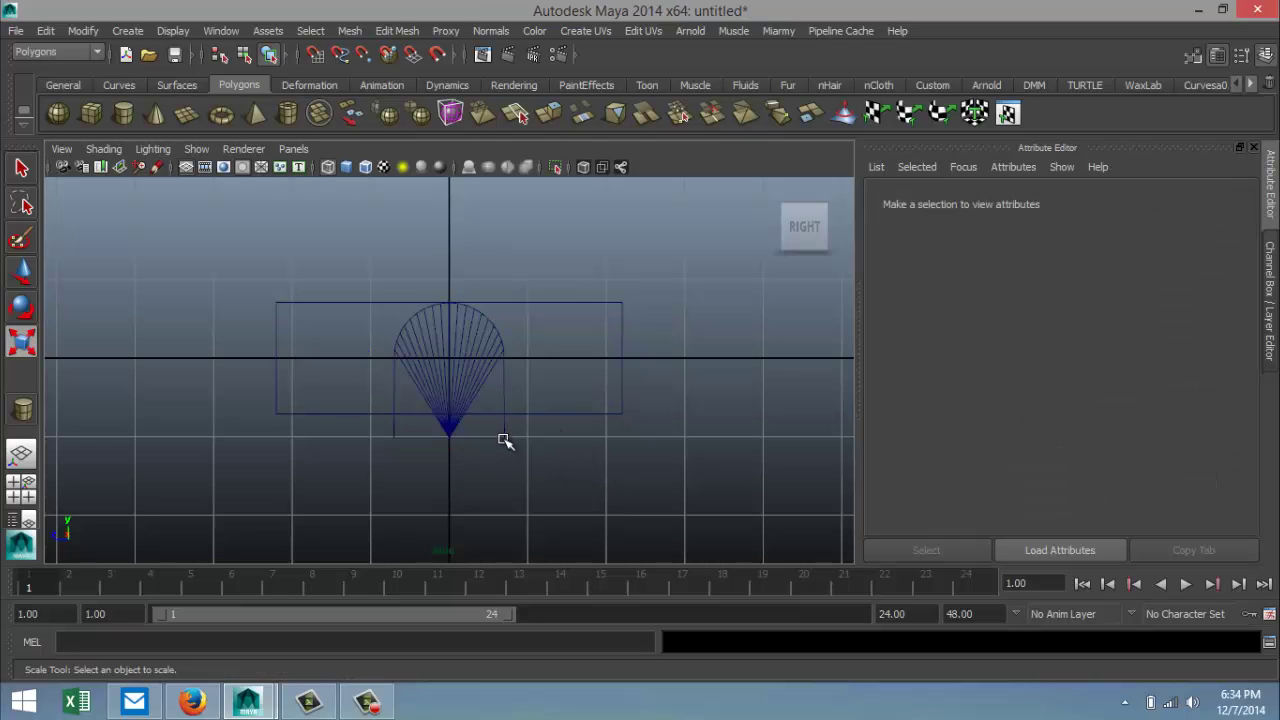
pyautogui.click(505, 440)
pyautogui.moveTo(450, 357); pyautogui.dragTo(180, 417)
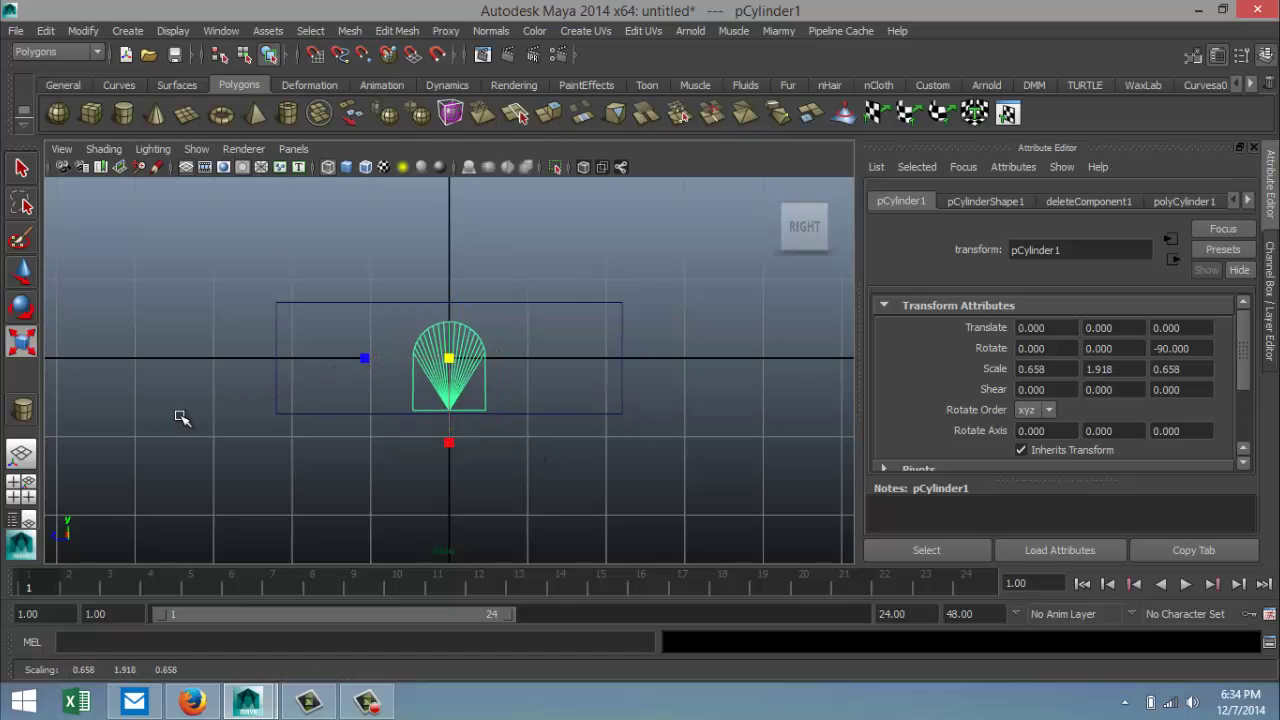
pyautogui.moveTo(448, 358); pyautogui.dragTo(389, 370)
# Step: Move the arched block down to about -0.18 in Y so its base extends below the box
pyautogui.press('w')
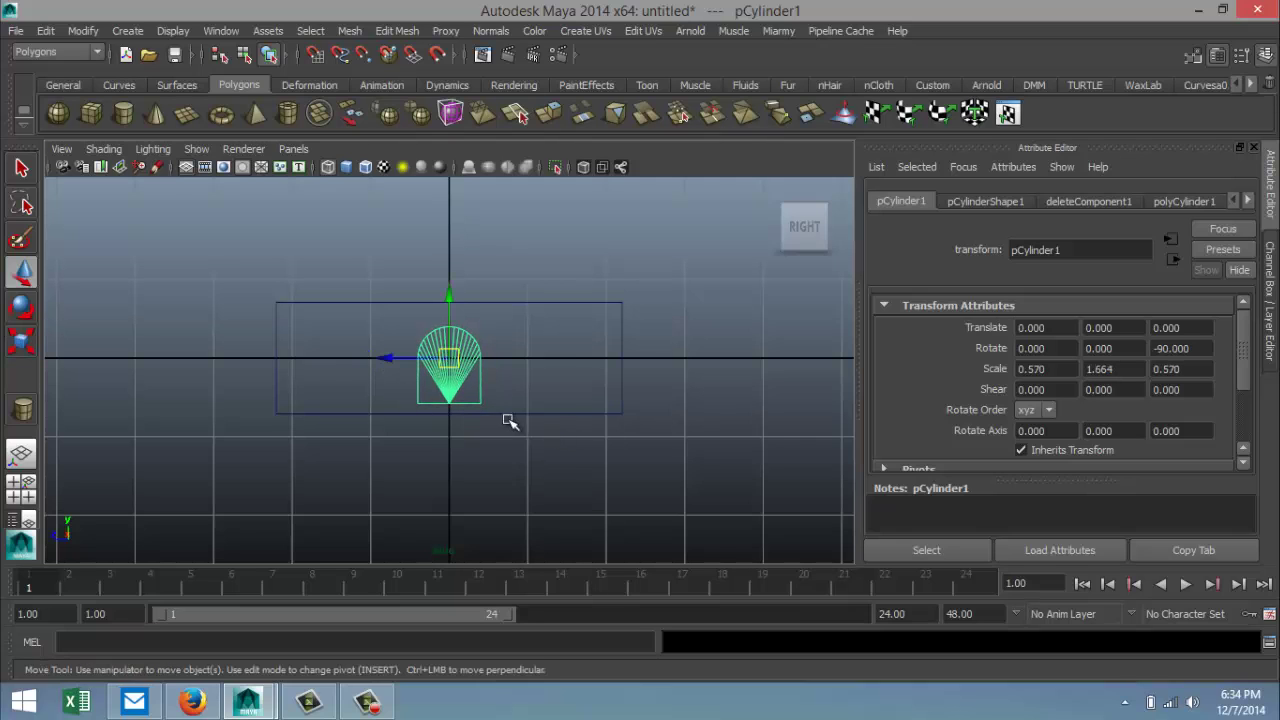
pyautogui.moveTo(450, 299); pyautogui.dragTo(450, 318)
pyautogui.scroll(3, 480, 448)
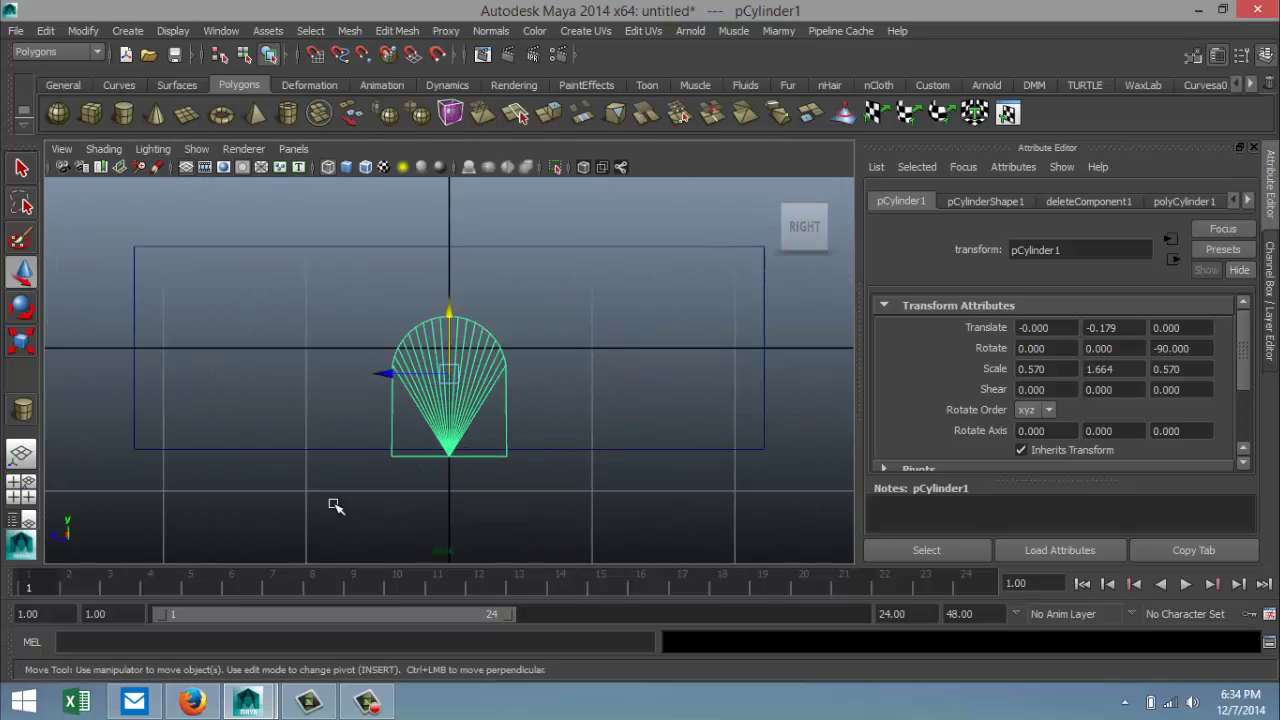
# Step: In a wireframe perspective view, lengthen the arched block through both ends of the box, to a Y scale of about 3.24
pyautogui.click(26, 495)
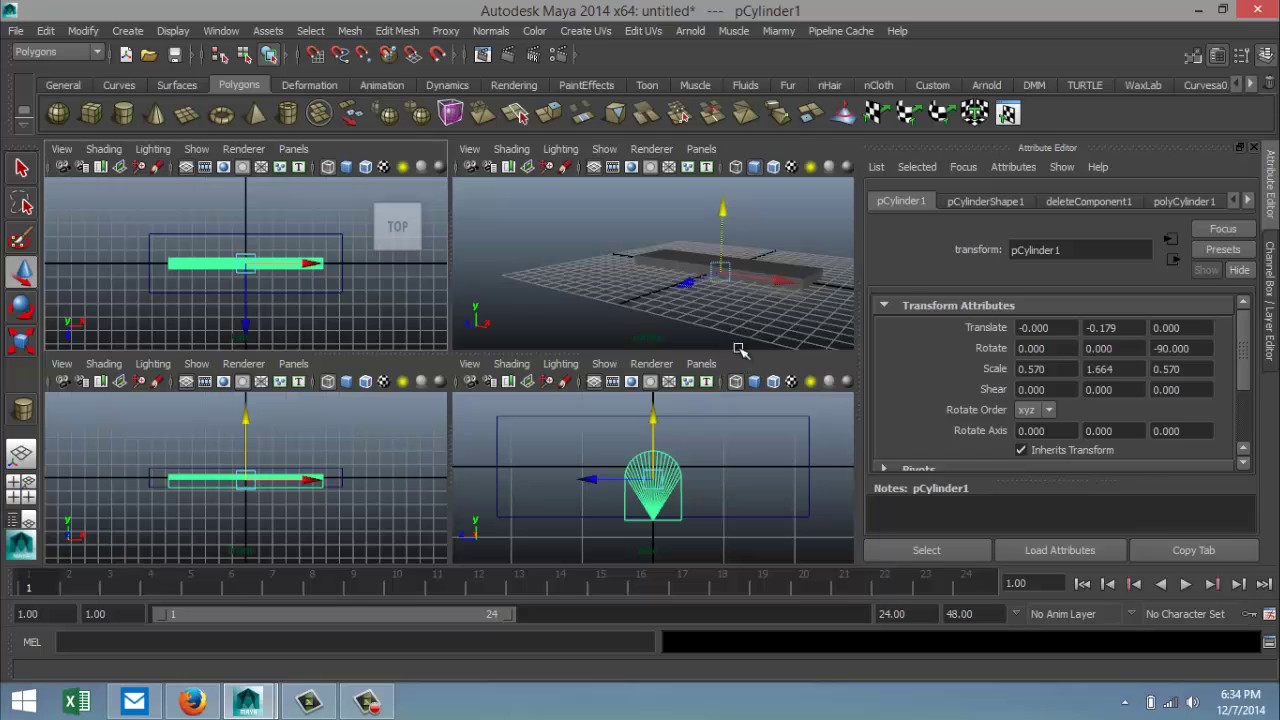
pyautogui.press('space')
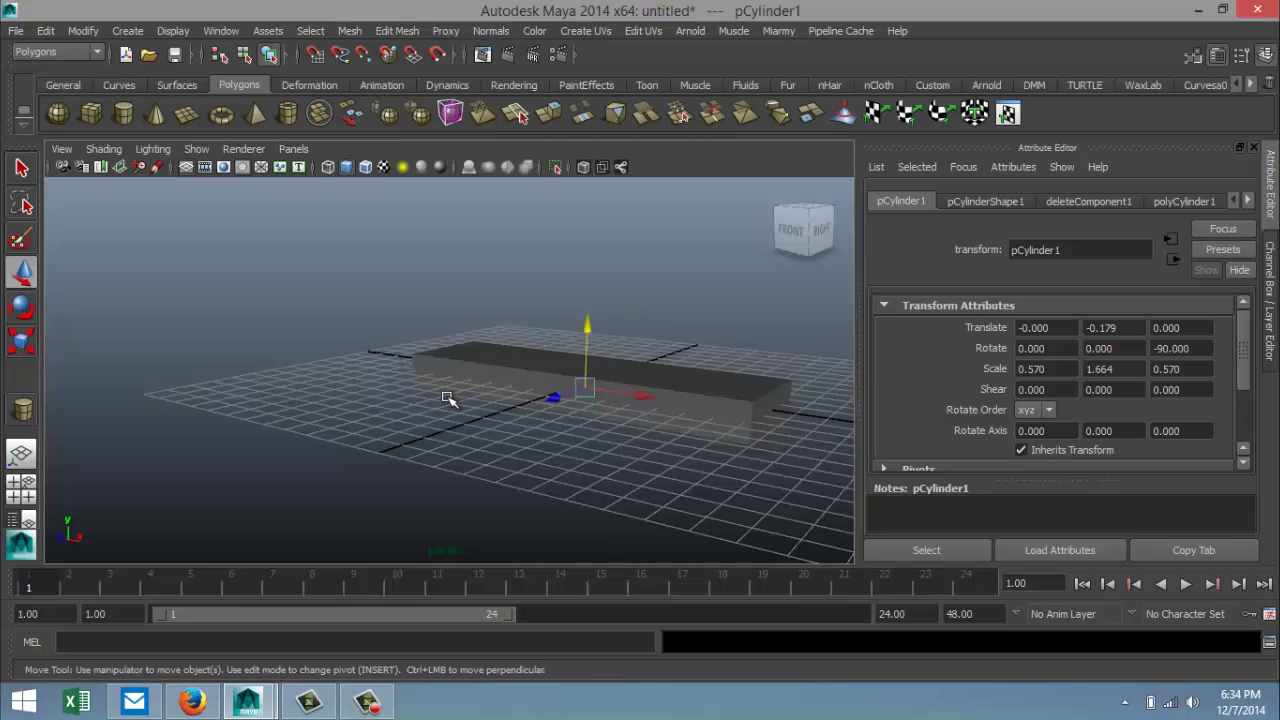
pyautogui.keyDown('alt'); pyautogui.moveTo(449, 397); pyautogui.dragTo(757, 457); pyautogui.keyUp('alt')
pyautogui.press('4')
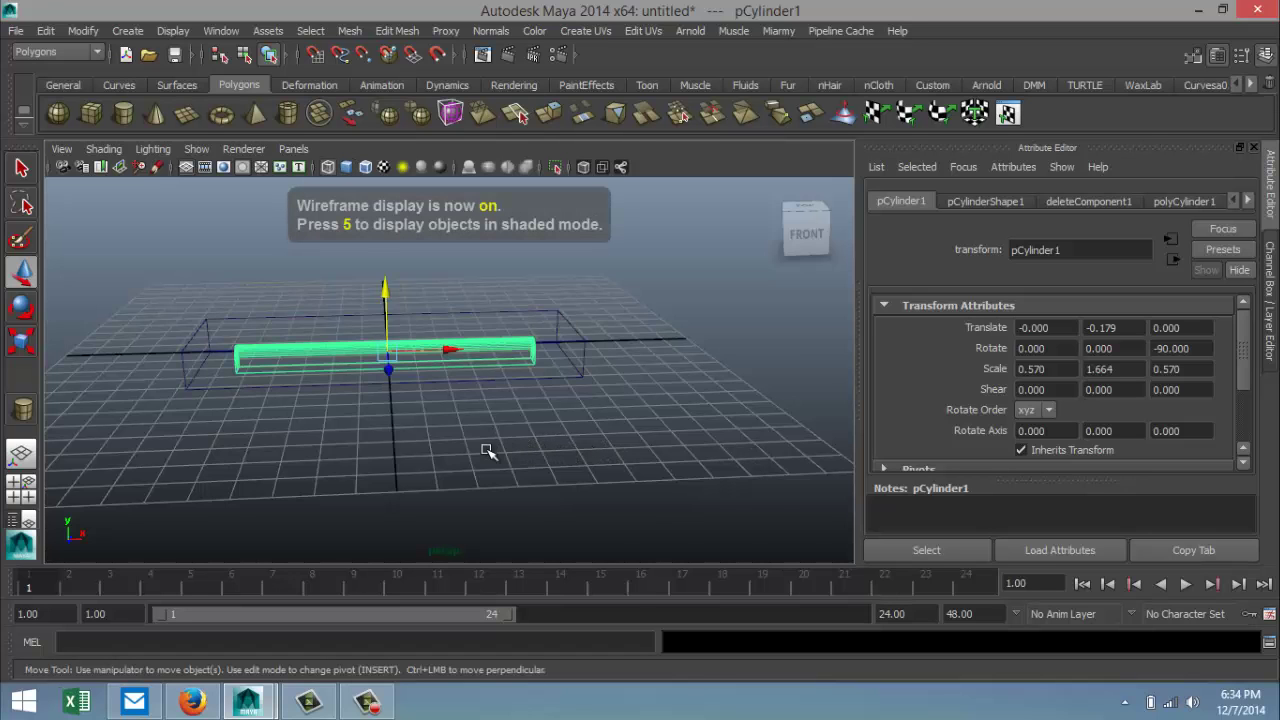
pyautogui.keyDown('alt'); pyautogui.moveTo(489, 449); pyautogui.dragTo(568, 394); pyautogui.keyUp('alt')
pyautogui.keyDown('alt'); pyautogui.moveTo(570, 450); pyautogui.dragTo(580, 463); pyautogui.keyUp('alt')
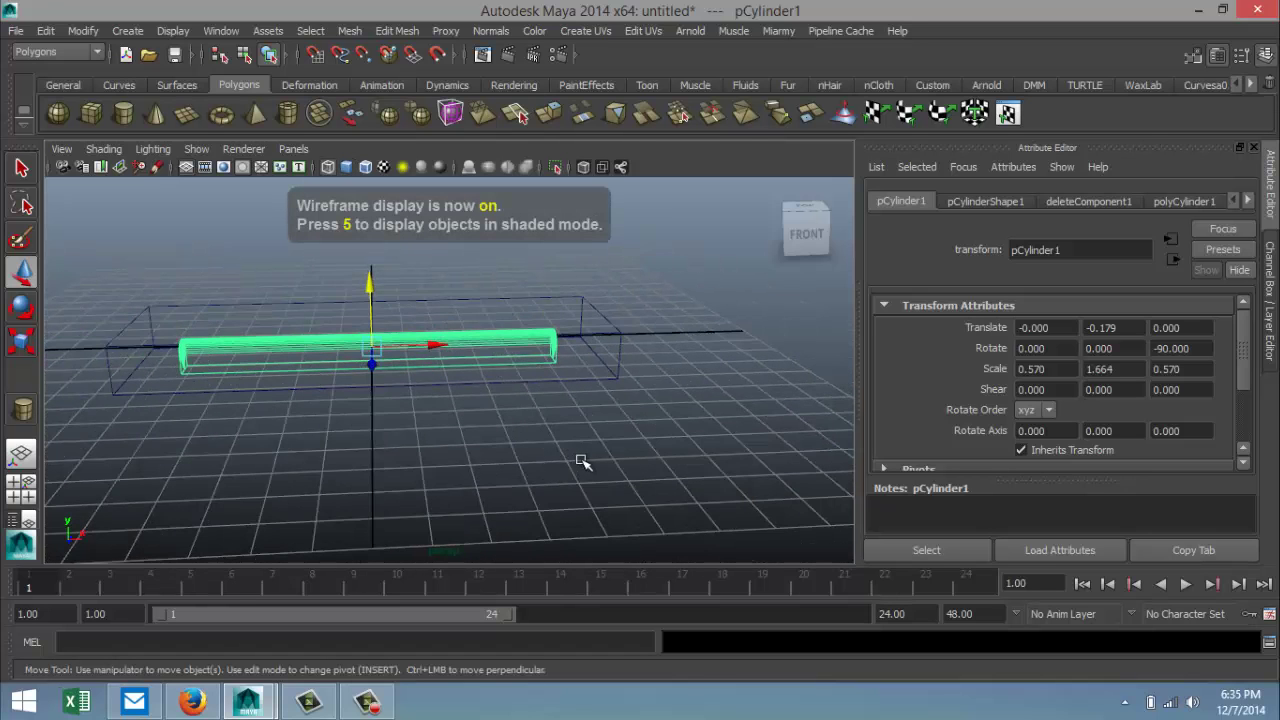
pyautogui.press('r')
pyautogui.moveTo(460, 345); pyautogui.dragTo(534, 346)
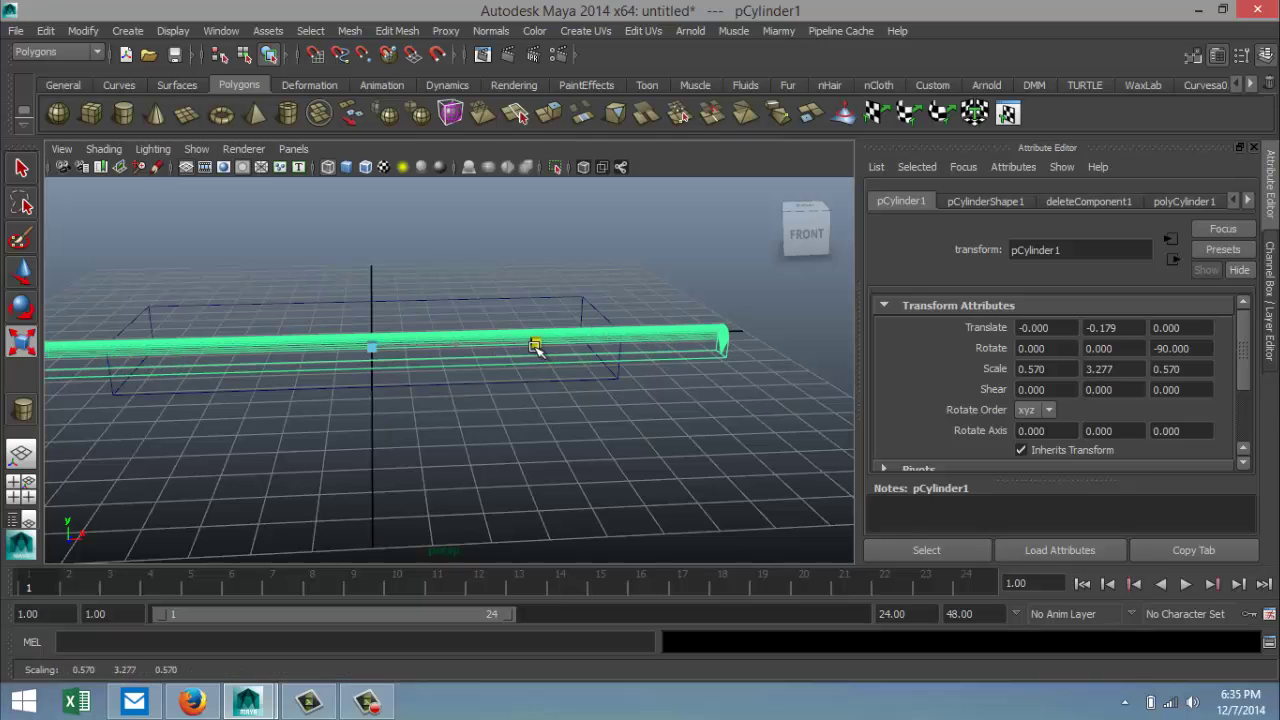
pyautogui.scroll(-2, 503, 437)
# Step: Return to shaded display and subtract the arched block from the box with a Boolean Difference
pyautogui.press('5')
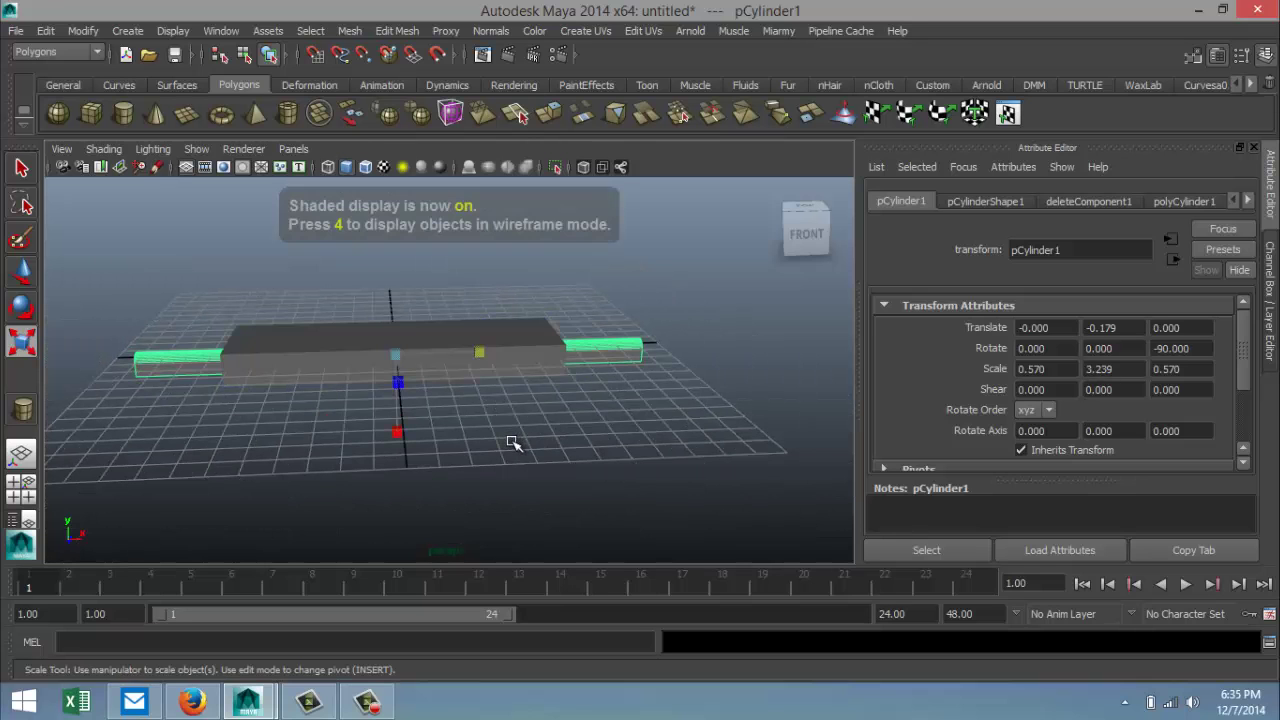
pyautogui.moveTo(514, 443)
pyautogui.keyDown('alt'); pyautogui.mouseDown()
pyautogui.moveTo(575, 462)
pyautogui.moveTo(523, 463)
pyautogui.moveTo(563, 463)
pyautogui.mouseUp(); pyautogui.keyUp('alt')
pyautogui.click(643, 338)
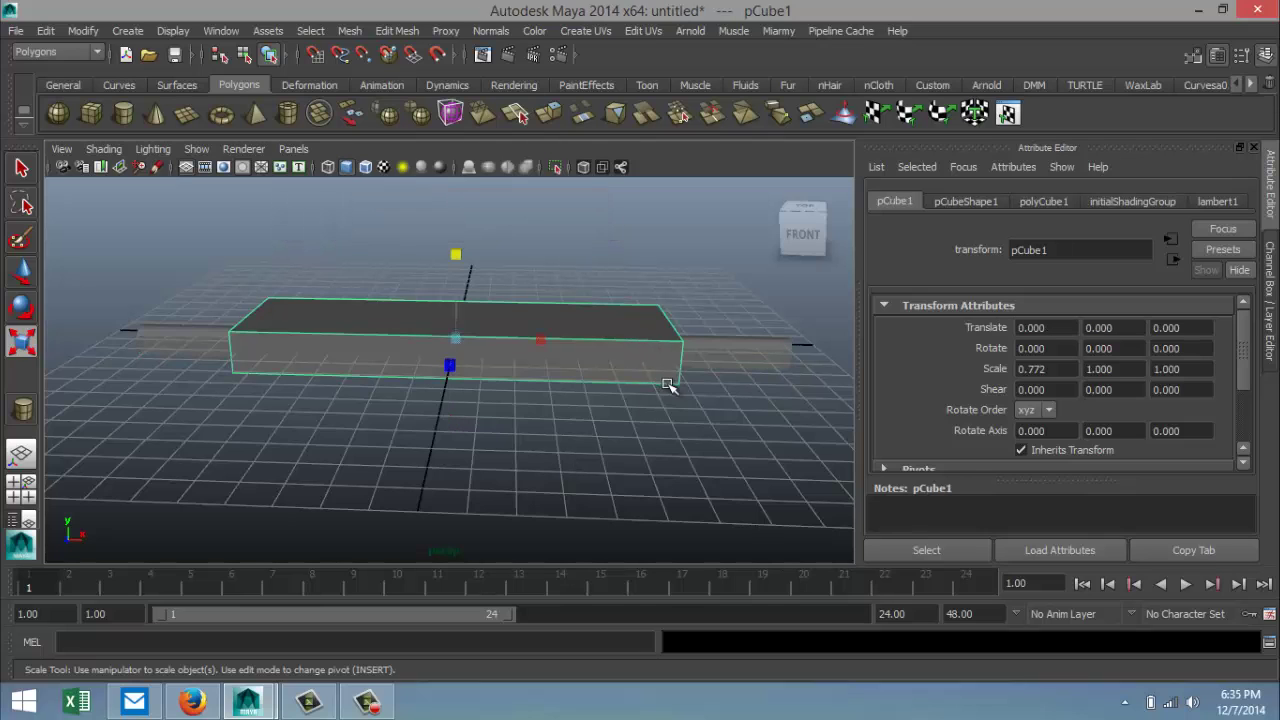
pyautogui.click(760, 345)
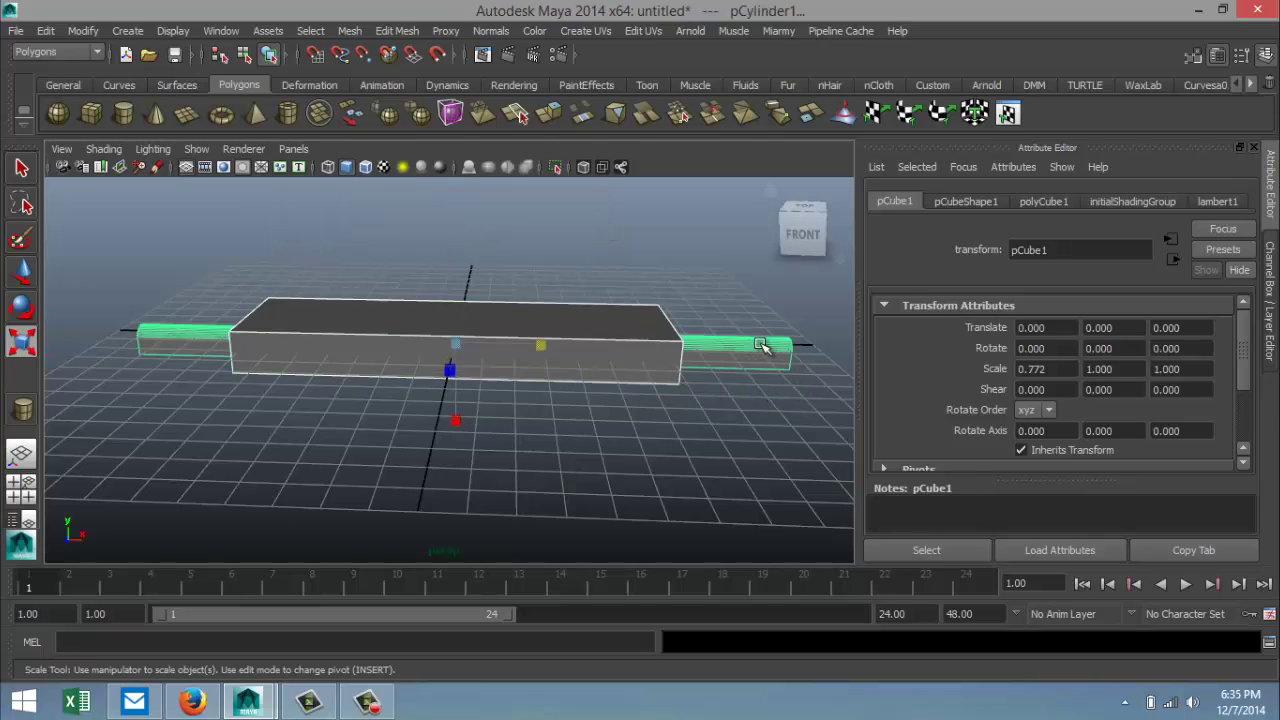
pyautogui.click(352, 32)
pyautogui.moveTo(416, 113)
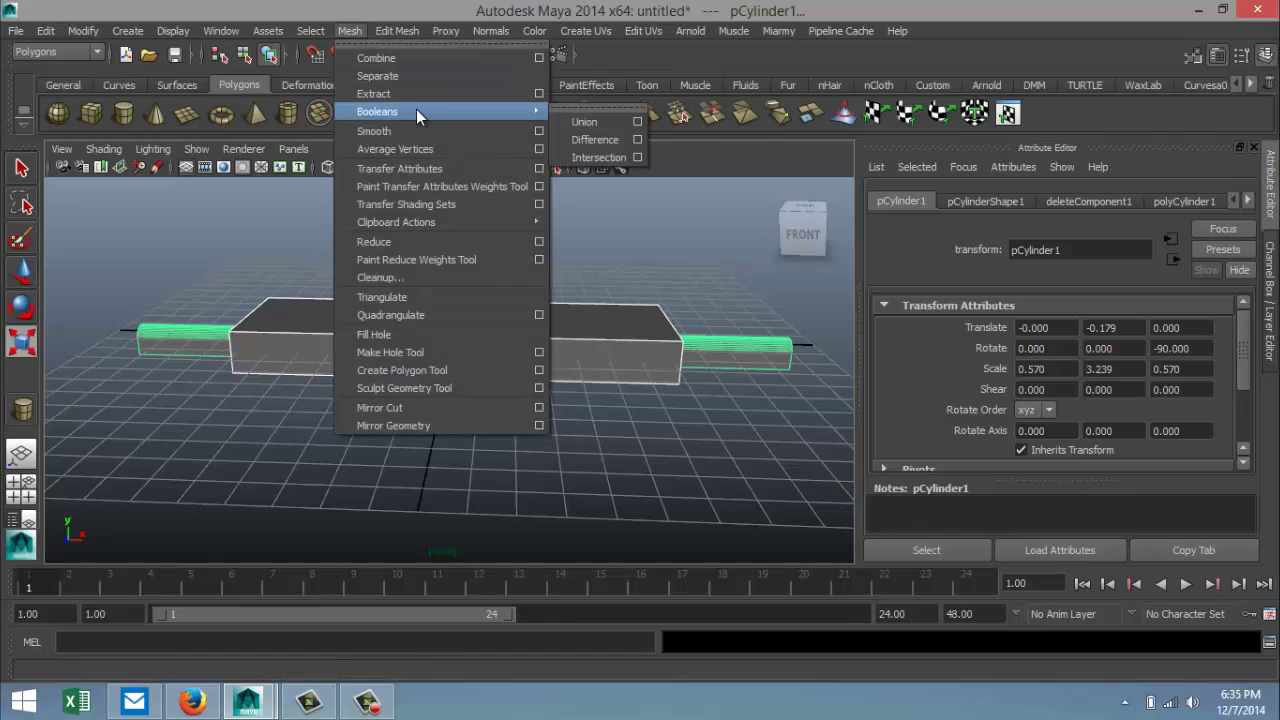
pyautogui.click(588, 139)
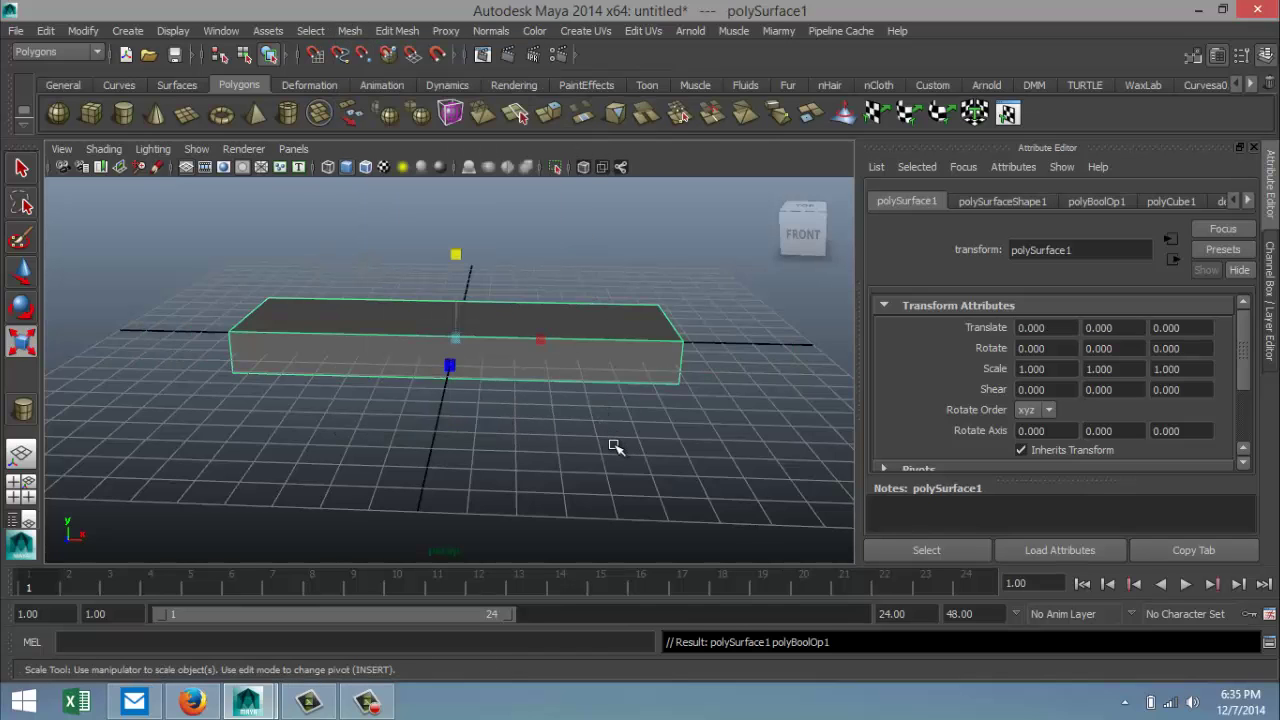
# Step: Examine the arched tunnel opening cut through the end of the box from several angles
pyautogui.keyDown('alt'); pyautogui.moveTo(609, 453); pyautogui.dragTo(428, 412); pyautogui.keyUp('alt')
pyautogui.keyDown('alt'); pyautogui.moveTo(428, 412); pyautogui.dragTo(465, 428, button='right'); pyautogui.keyUp('alt')
pyautogui.scroll(-3, 524, 408)
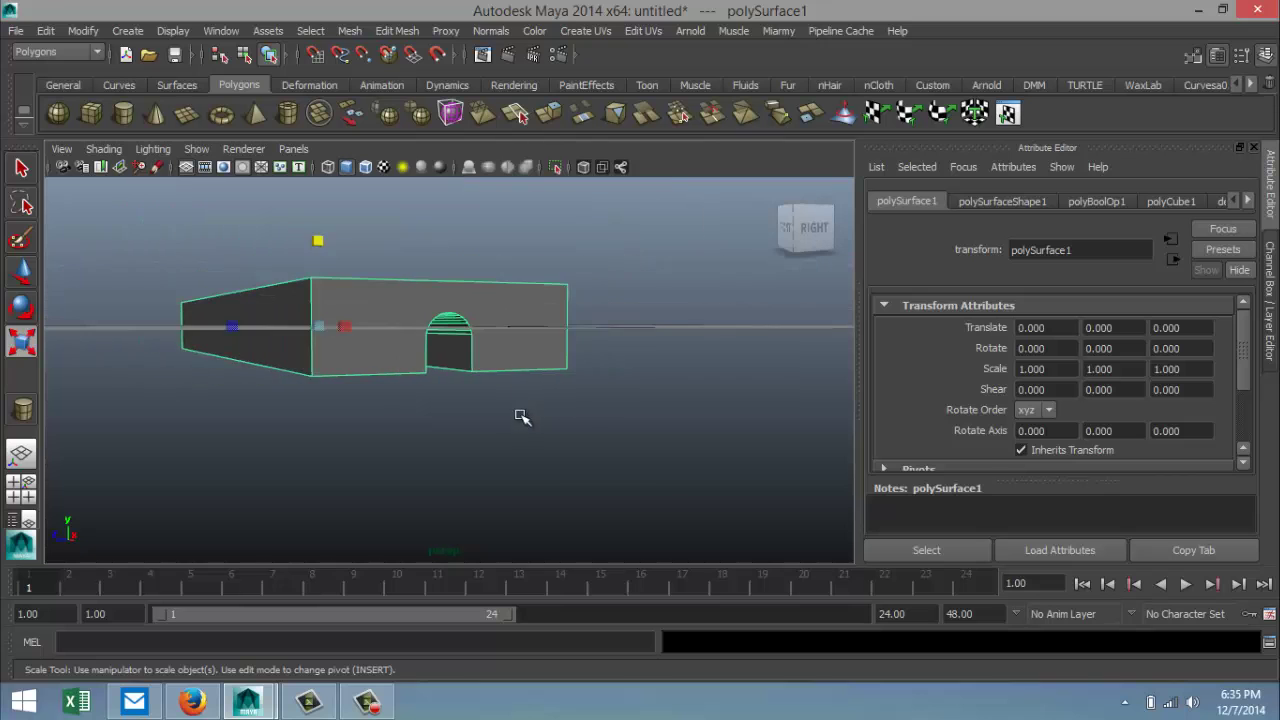
pyautogui.keyDown('alt'); pyautogui.moveTo(520, 420); pyautogui.dragTo(531, 449); pyautogui.keyUp('alt')
pyautogui.keyDown('alt'); pyautogui.moveTo(531, 449); pyautogui.dragTo(508, 447, button='middle'); pyautogui.keyUp('alt')
pyautogui.scroll(3, 623, 486)
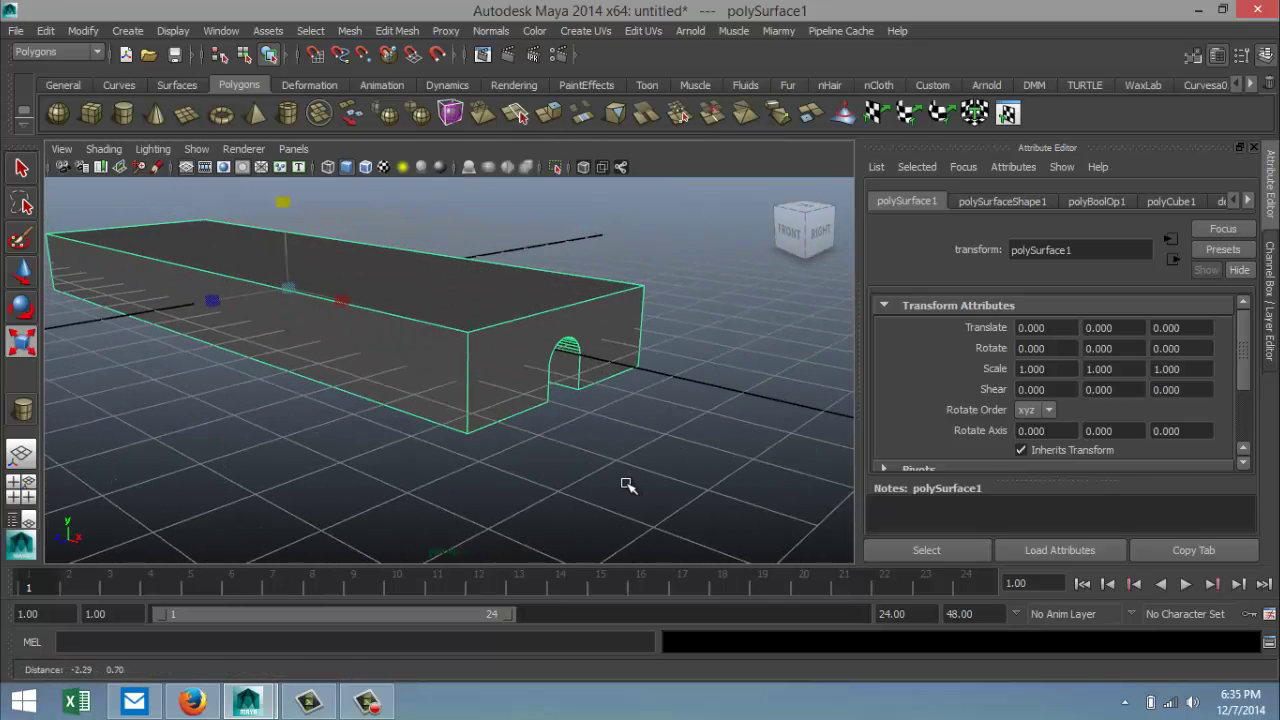
pyautogui.scroll(3, 612, 486)
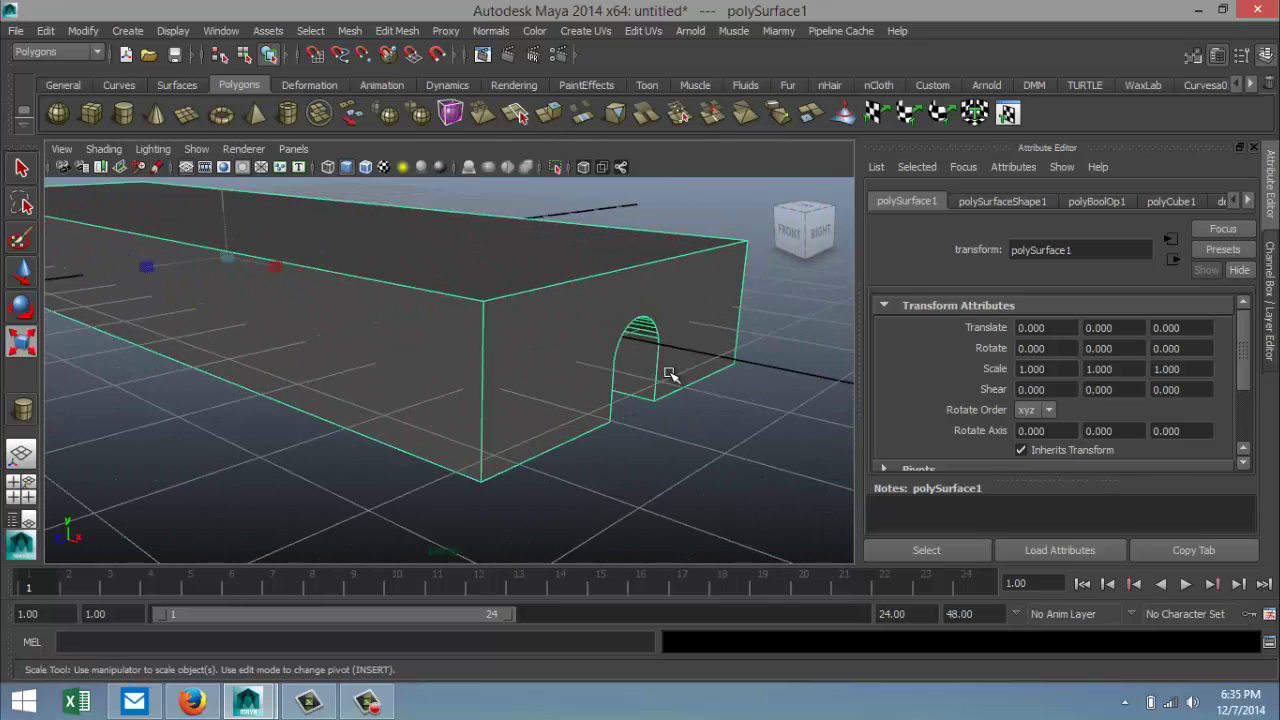
pyautogui.scroll(-2, 645, 400)
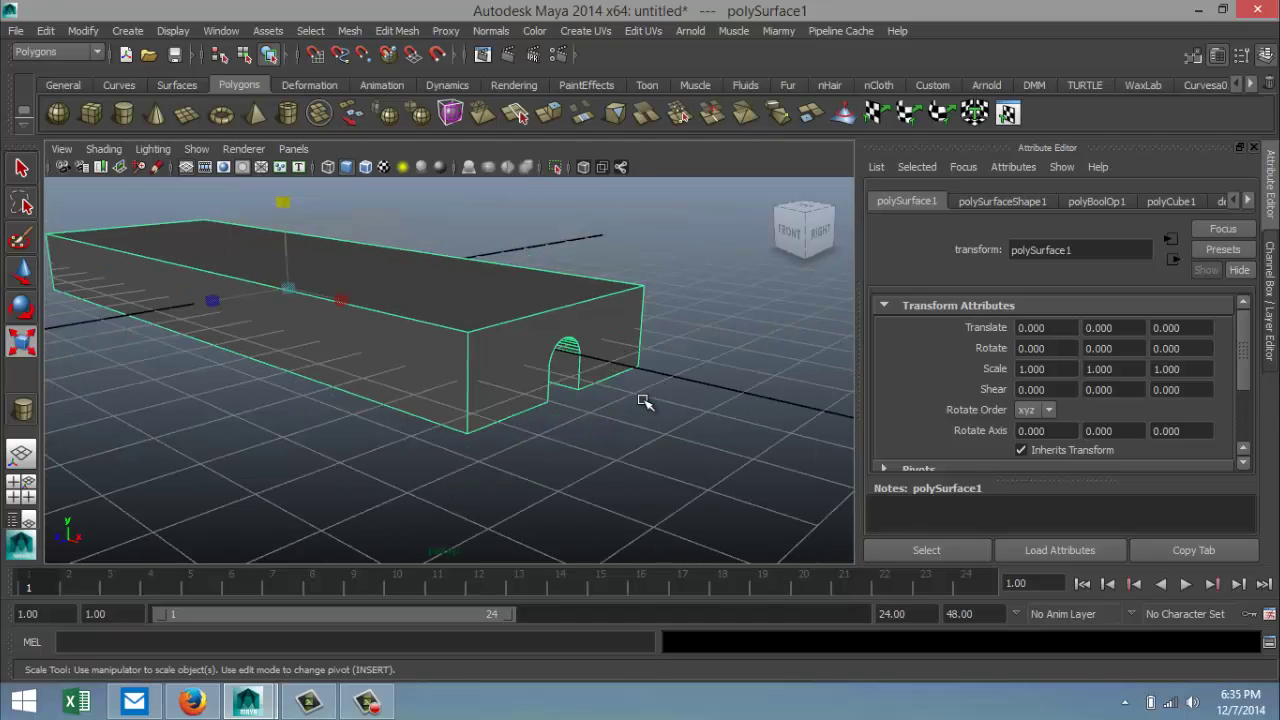
pyautogui.scroll(-2, 643, 401)
pyautogui.scroll(1, 643, 401)
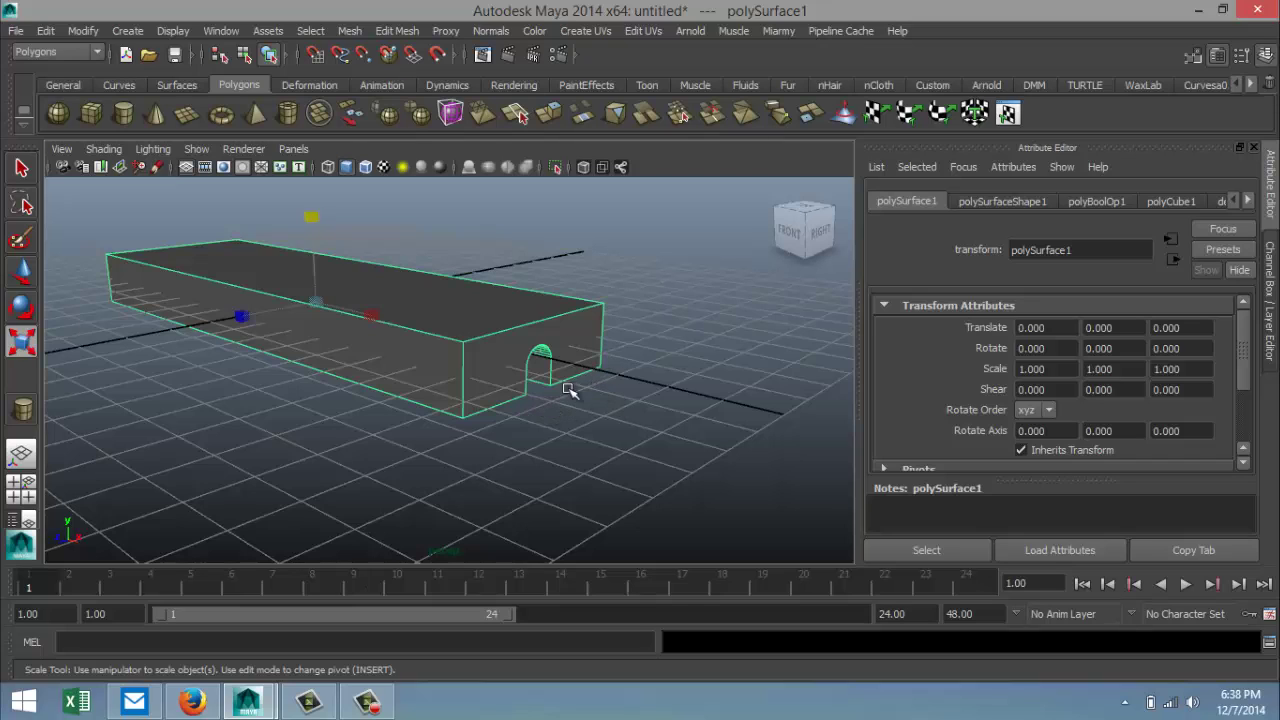
# Step: Draw a thin upright cylinder on the grid in front of the box, at about X 10, Z 6.5
pyautogui.click(128, 111)
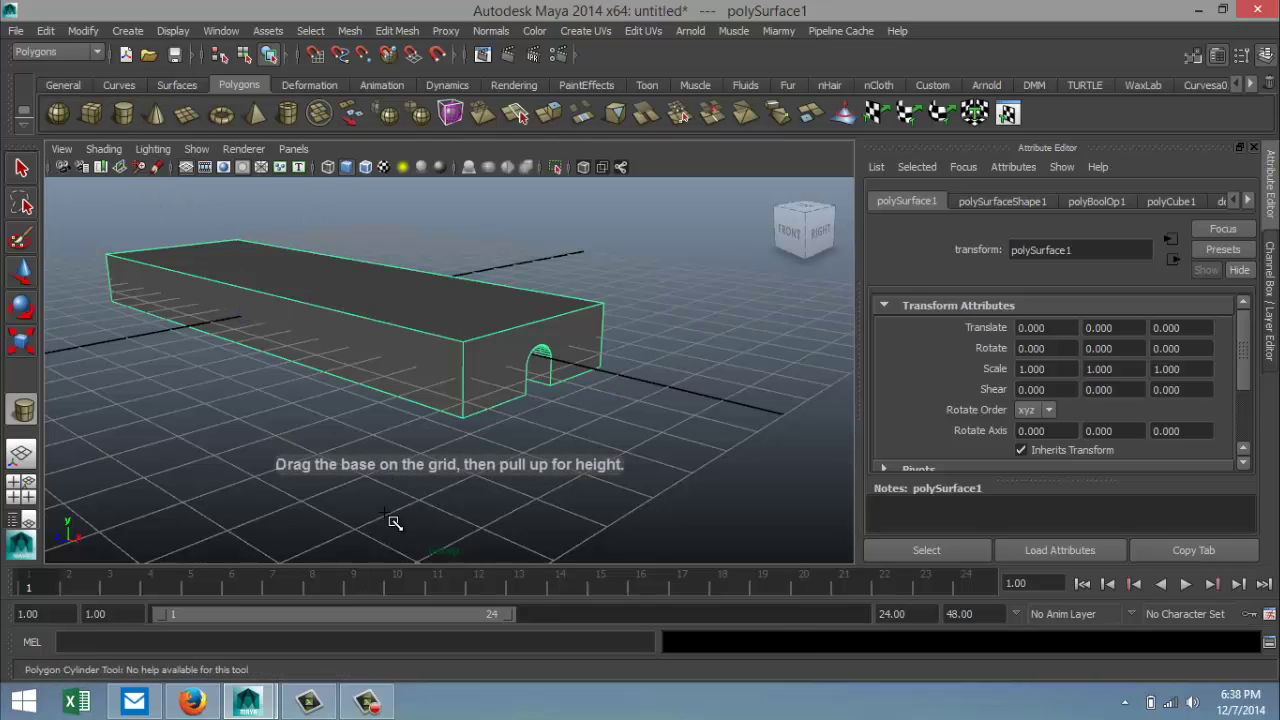
pyautogui.moveTo(395, 520); pyautogui.dragTo(383, 463)
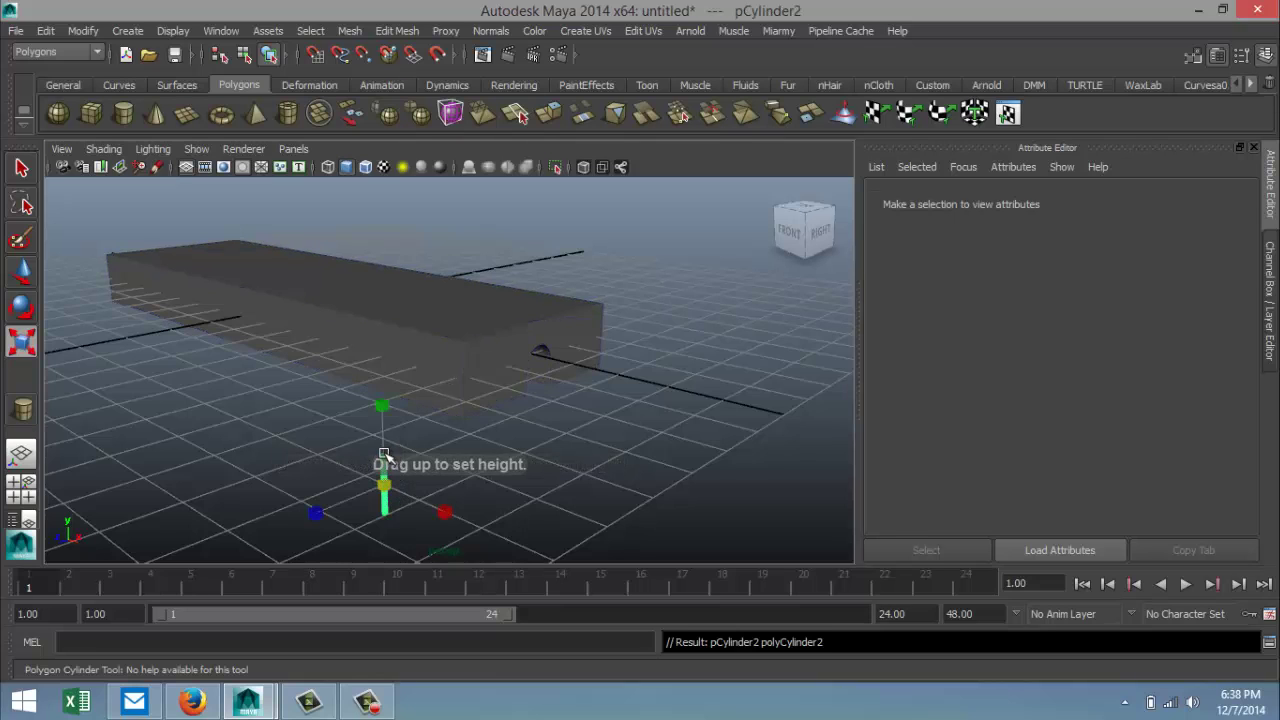
# Step: In the right side view, move the thin cylinder just inside one side of the arch opening, to about Z 0.295 and Y -0.342
pyautogui.click(21, 488)
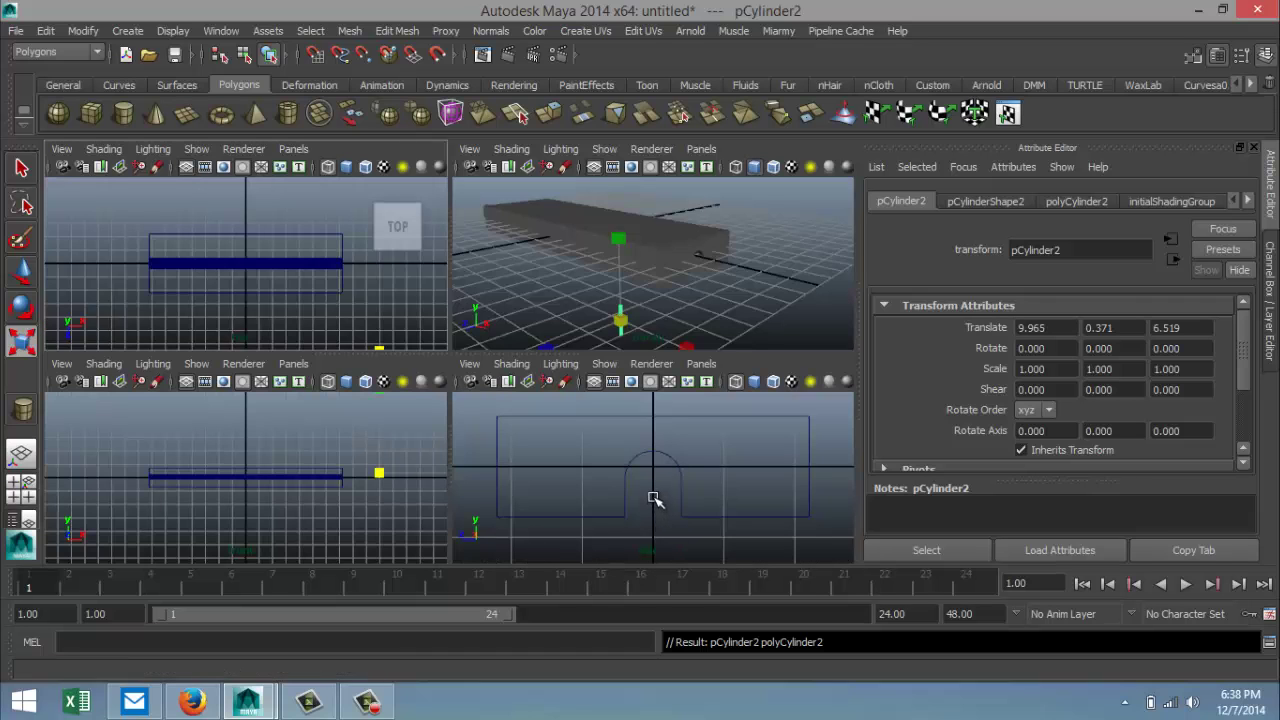
pyautogui.press('space')
pyautogui.scroll(-4, 600, 490)
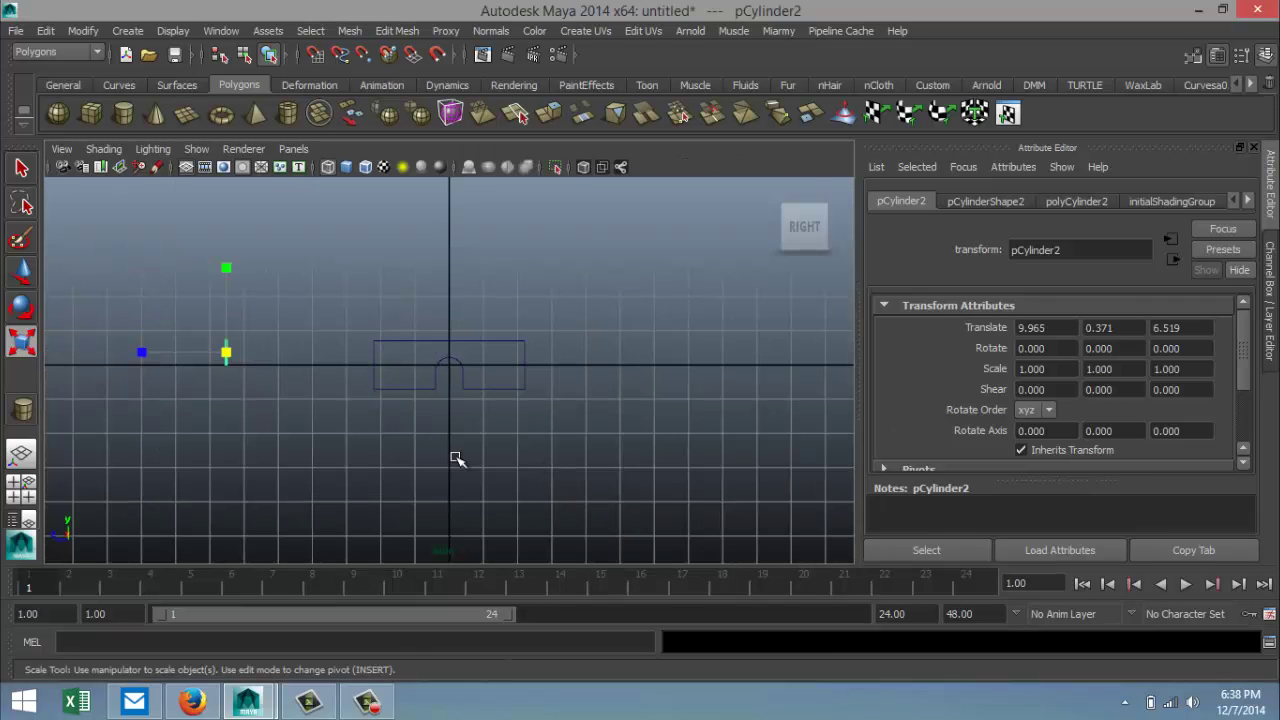
pyautogui.press('w')
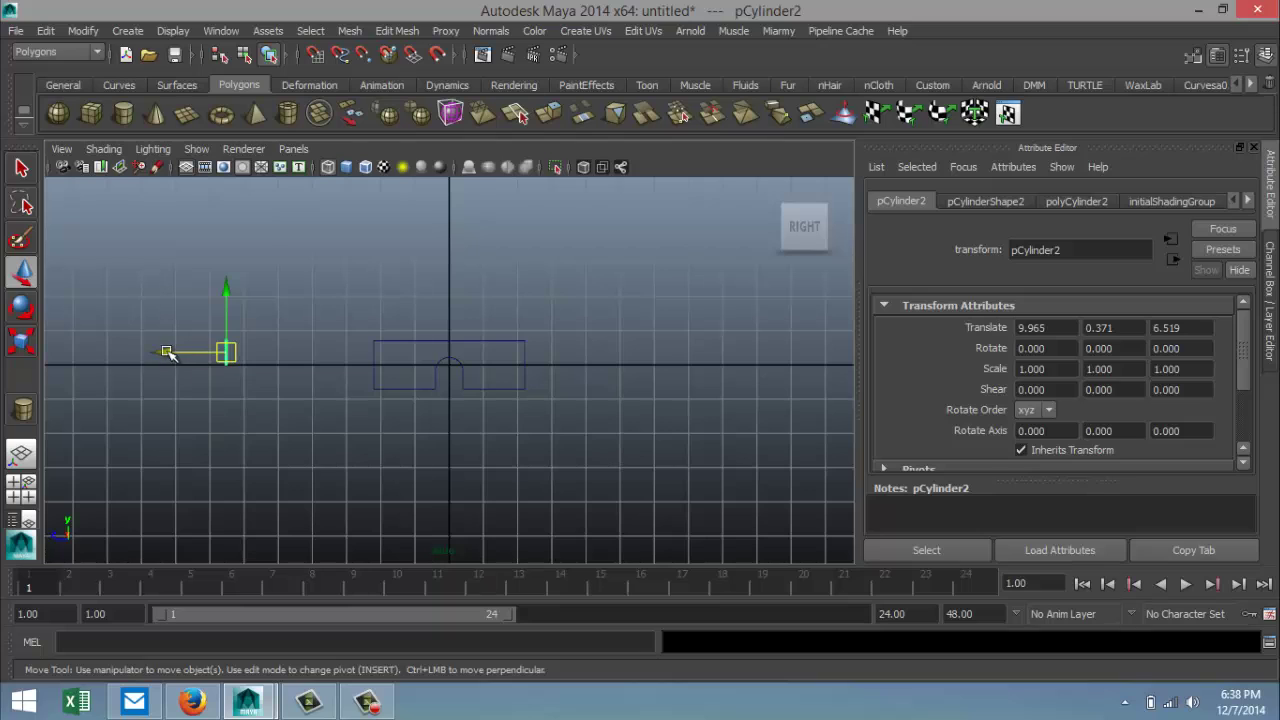
pyautogui.moveTo(171, 354); pyautogui.dragTo(383, 414)
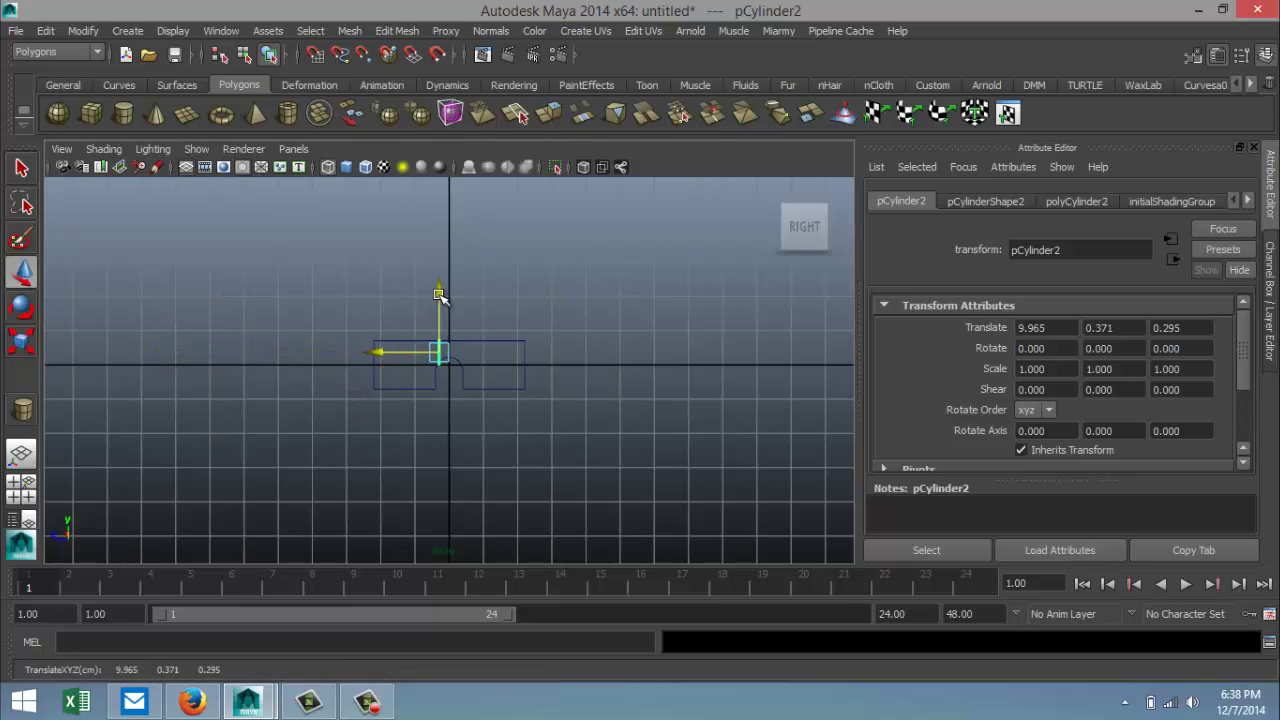
pyautogui.moveTo(441, 294); pyautogui.dragTo(443, 330)
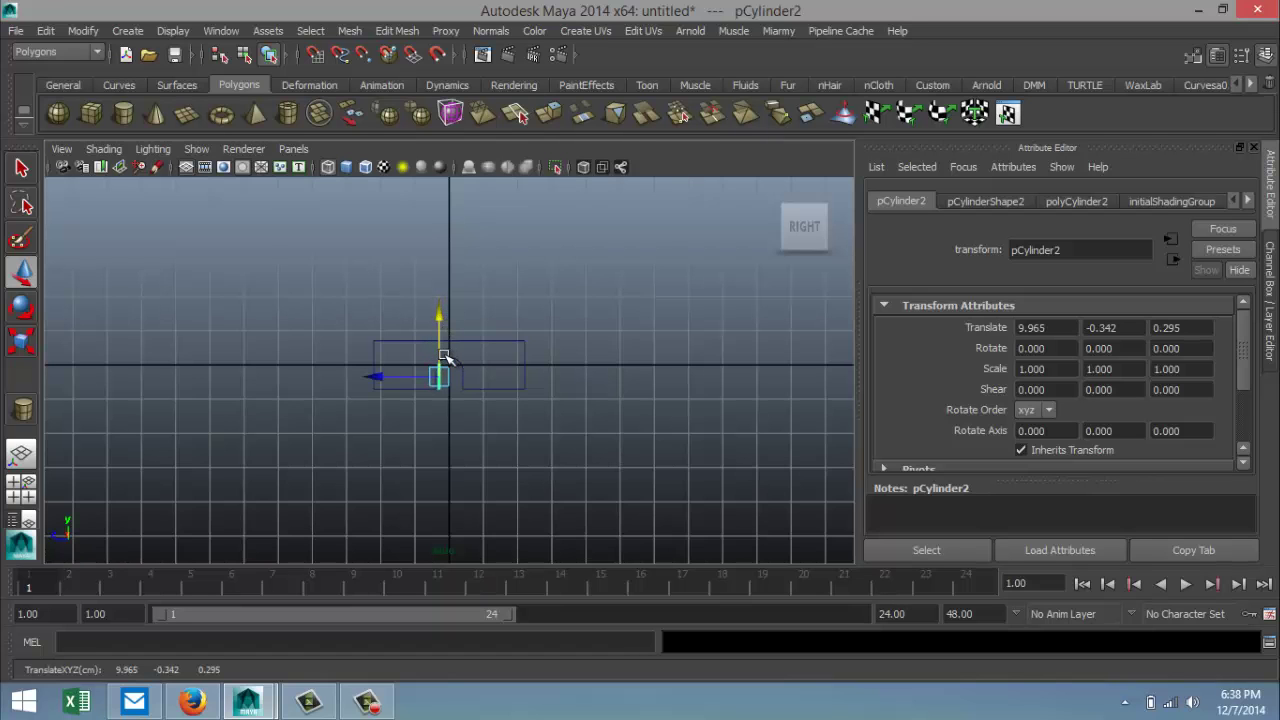
pyautogui.scroll(2, 444, 356)
pyautogui.scroll(3, 466, 457)
pyautogui.scroll(-3, 466, 466)
pyautogui.scroll(2, 466, 466)
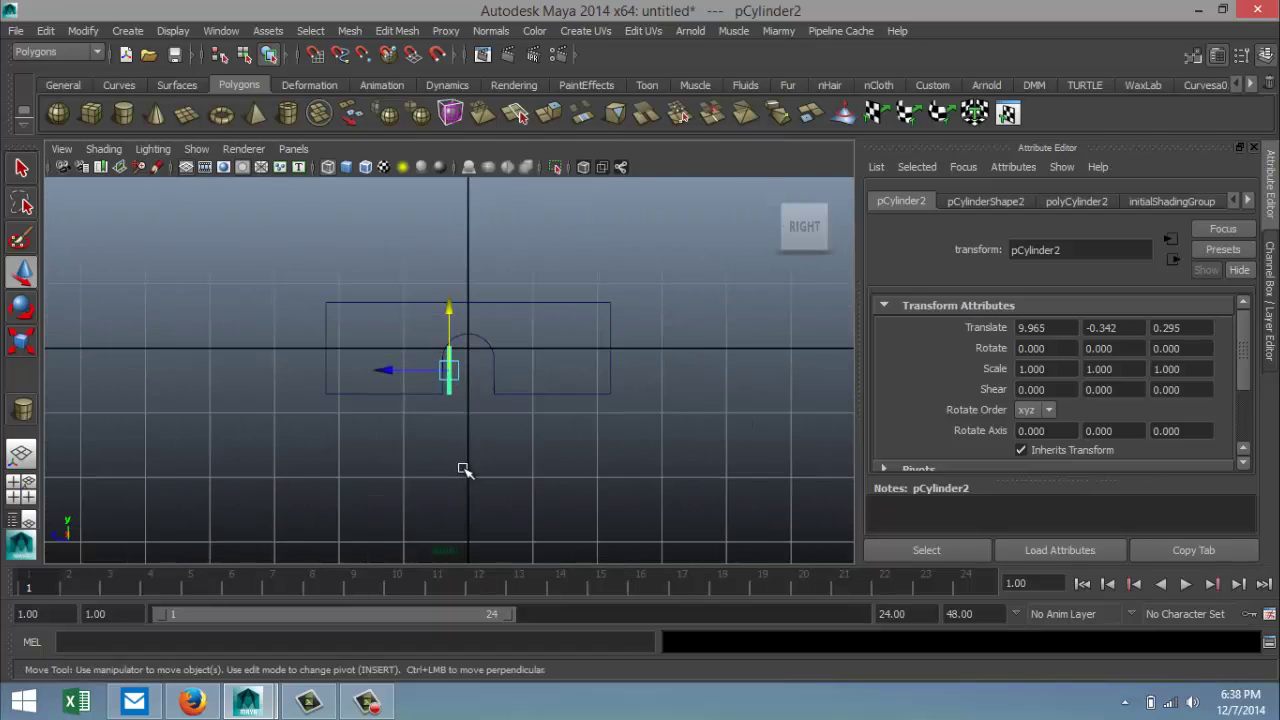
pyautogui.scroll(3, 465, 471)
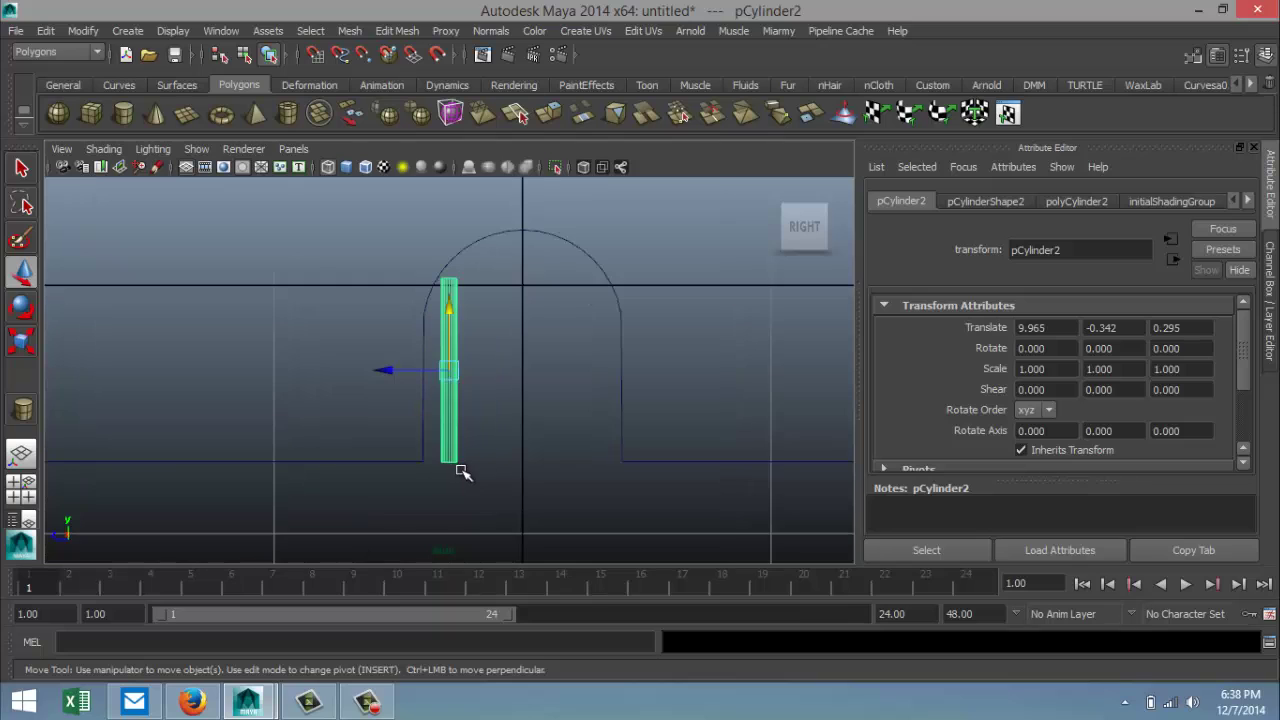
# Step: Scale the thin cylinder to 0.525 in X and Z and 0.986 in Y, and move it to about Z 0.325
pyautogui.press('r')
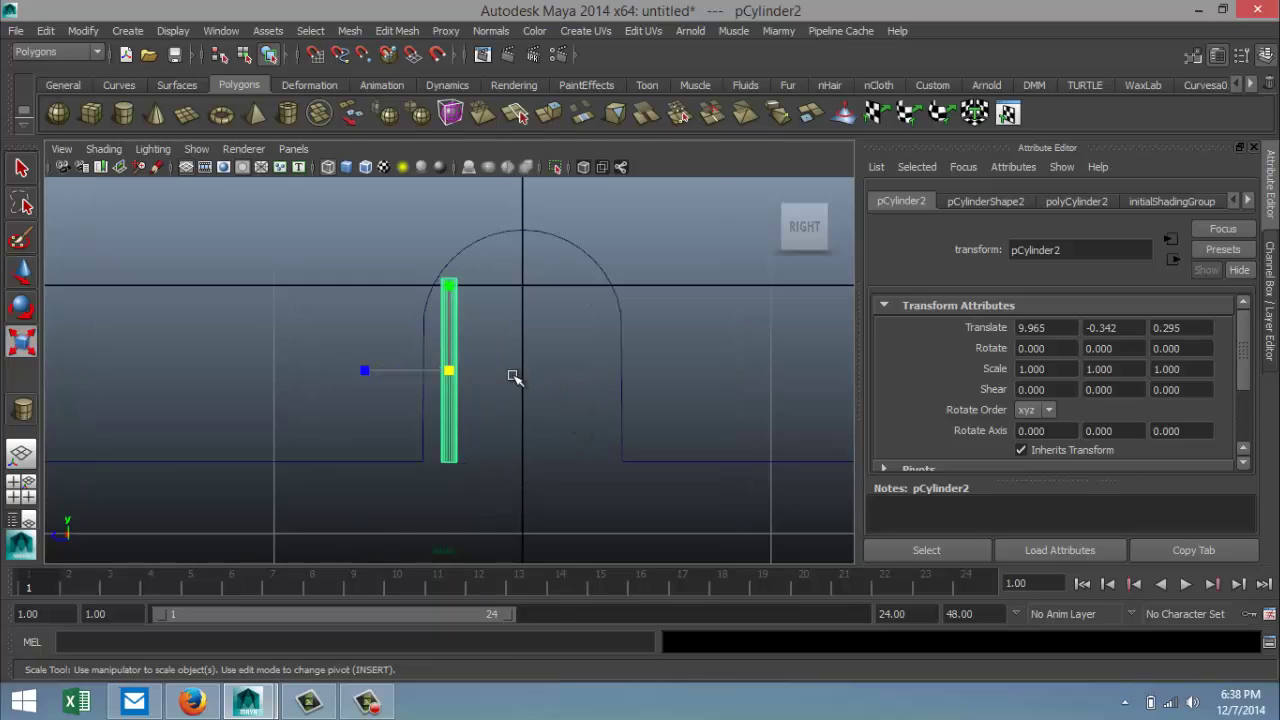
pyautogui.moveTo(449, 371); pyautogui.dragTo(371, 371)
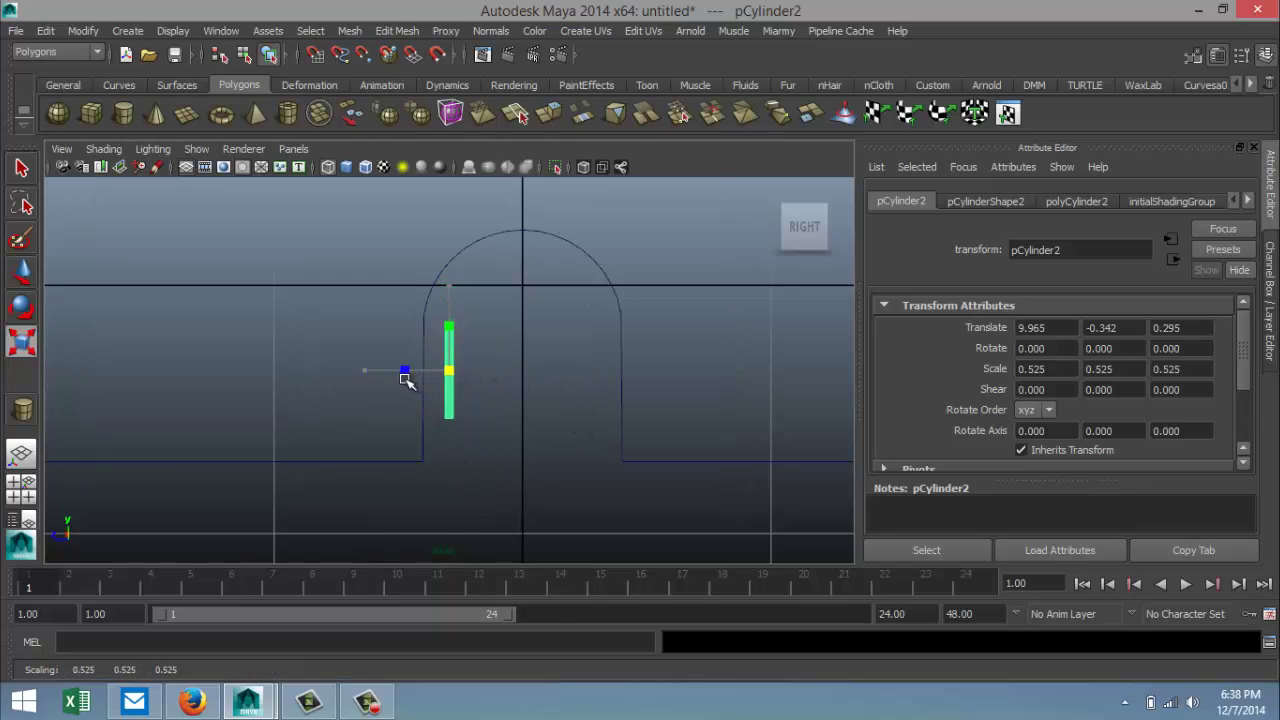
pyautogui.moveTo(451, 289); pyautogui.dragTo(455, 214)
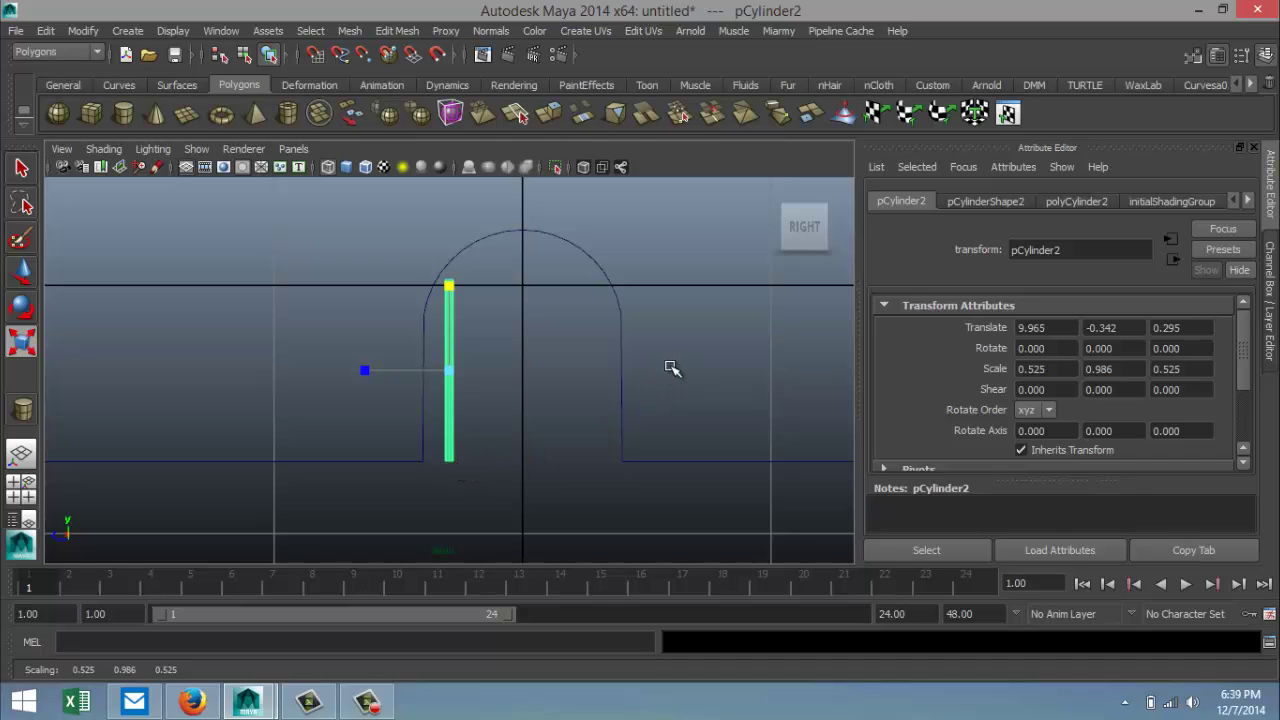
pyautogui.press('w')
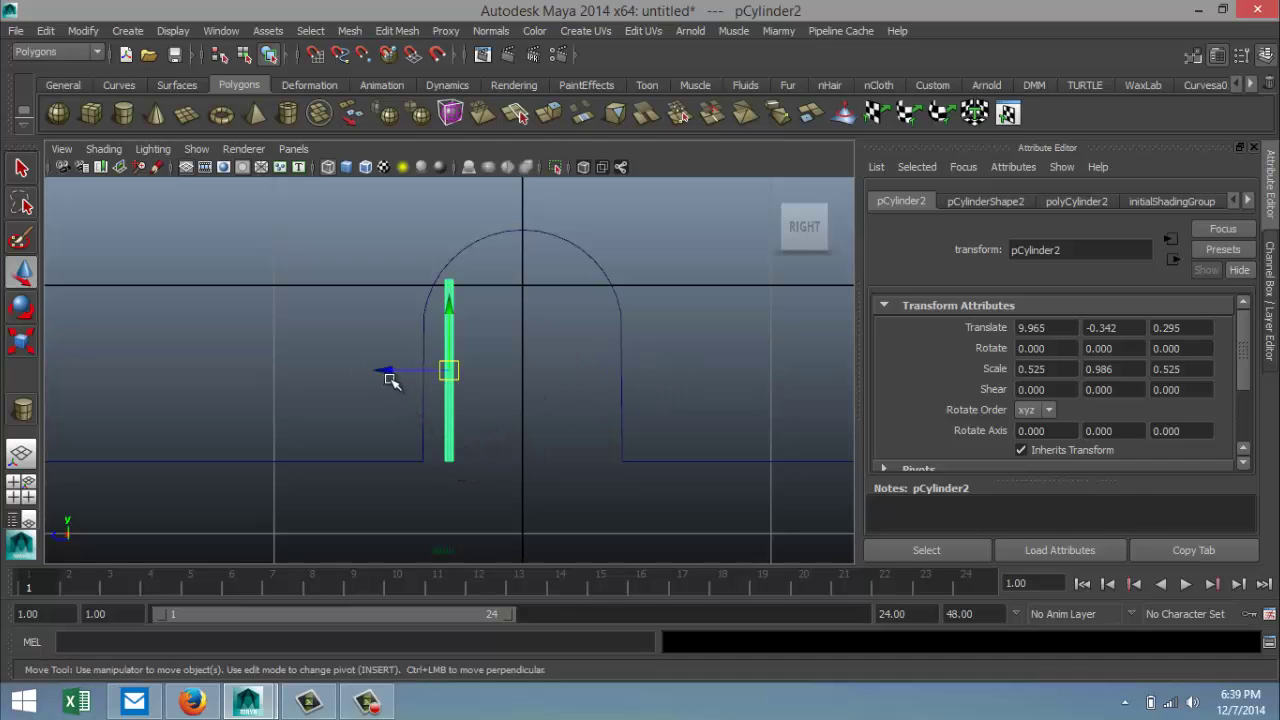
pyautogui.moveTo(386, 373); pyautogui.dragTo(379, 380)
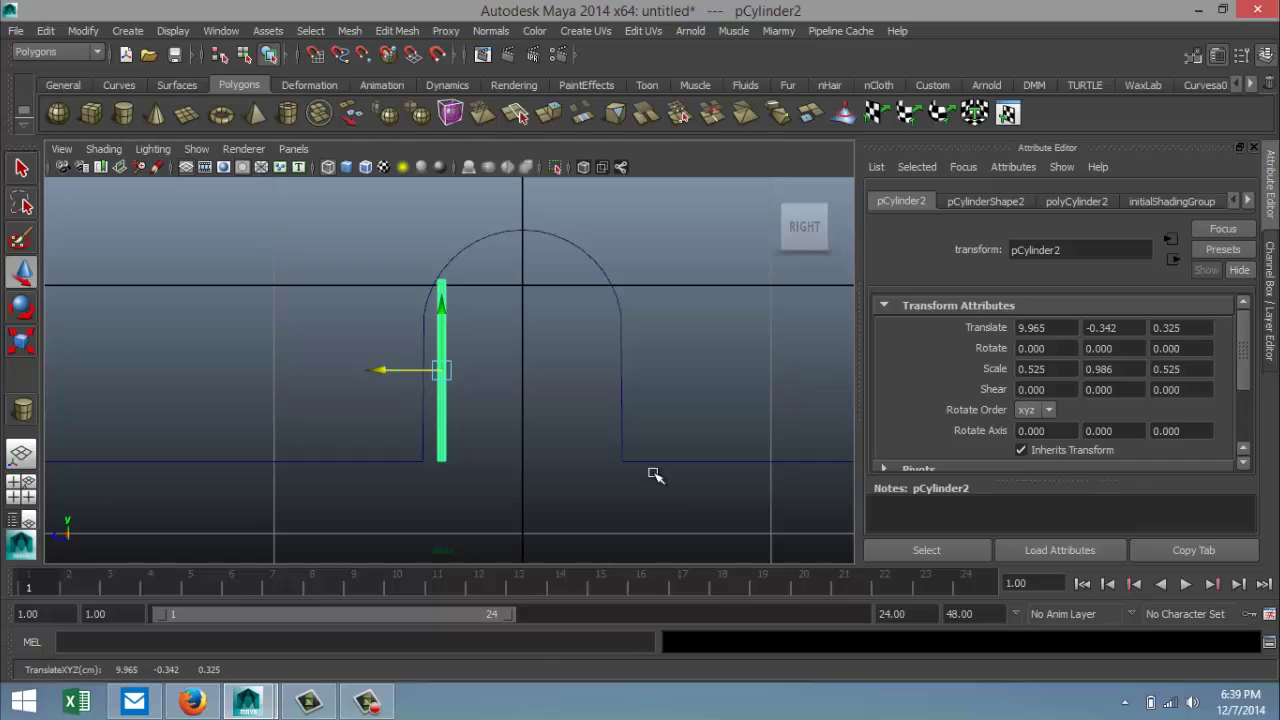
# Step: Duplicate the bar to about Z 0.220 and repeat at the same spacing until seven bars span the arch, plus one extra copy of the last
pyautogui.hotkey('ctrl', 'd')
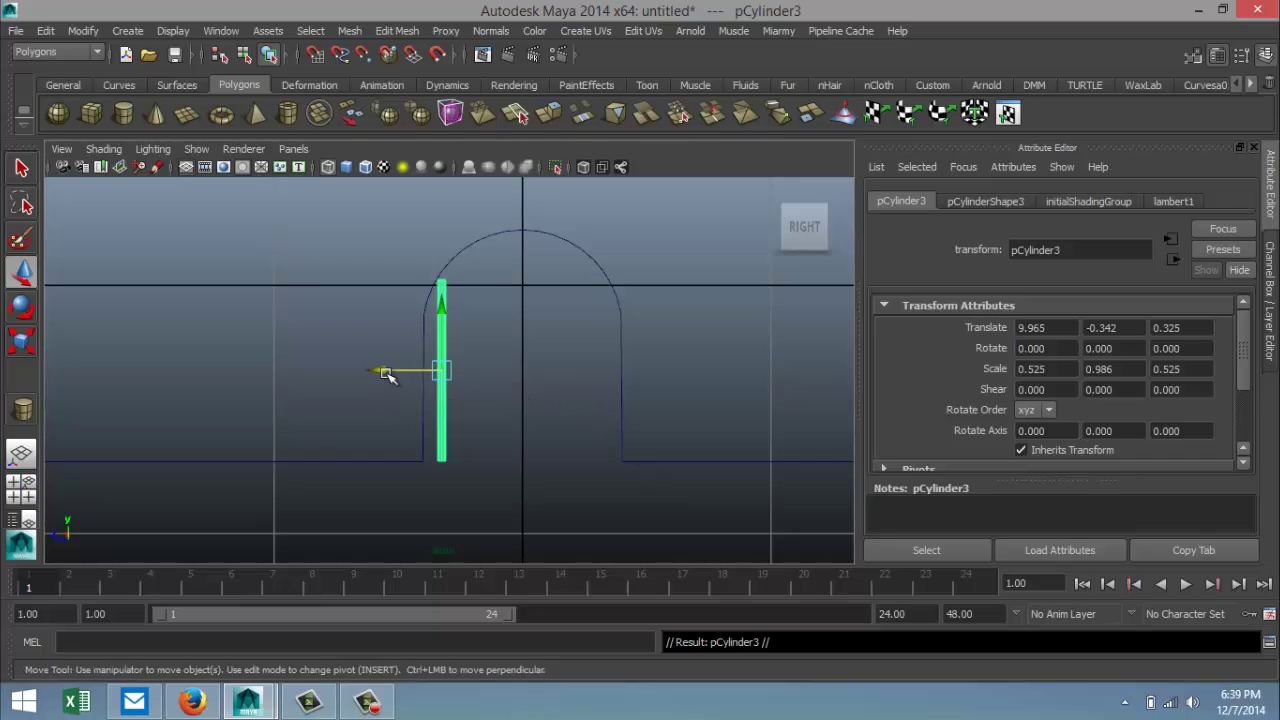
pyautogui.moveTo(386, 372); pyautogui.dragTo(414, 383)
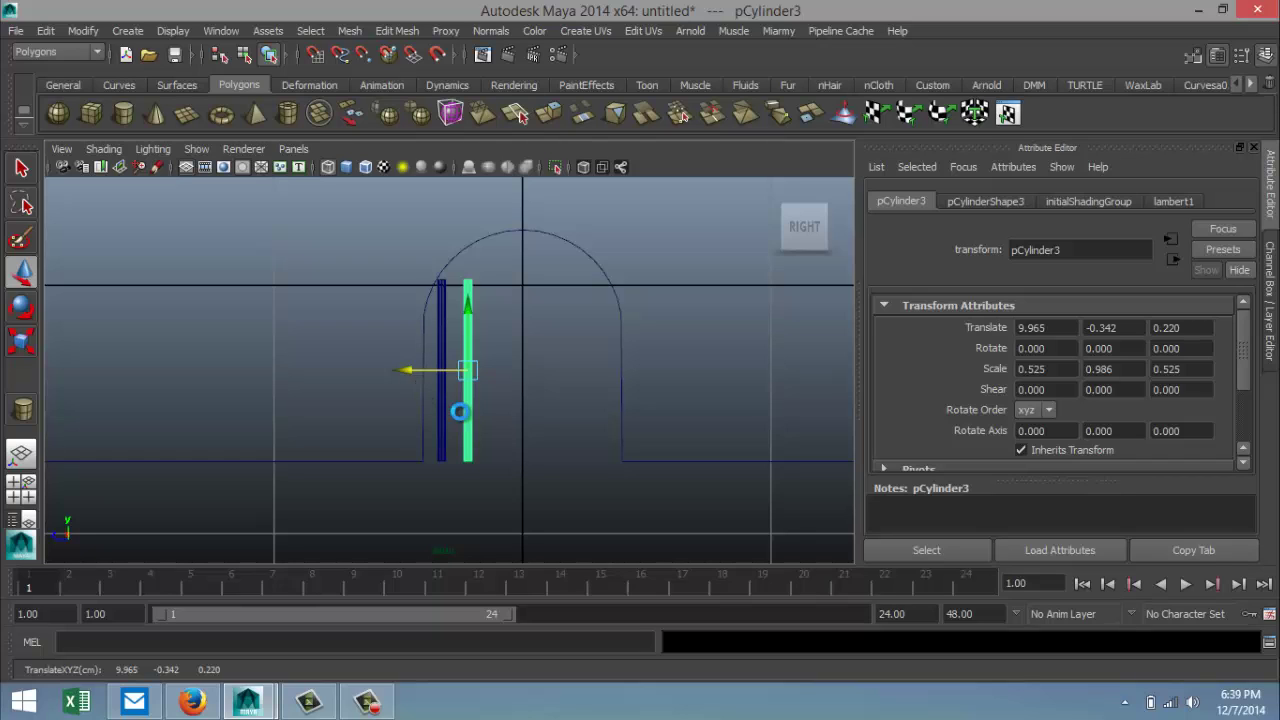
pyautogui.hotkey('shift', 'd')
pyautogui.hotkey('shift', 'd')
pyautogui.hotkey('shift', 'd')
pyautogui.hotkey('shift', 'd')
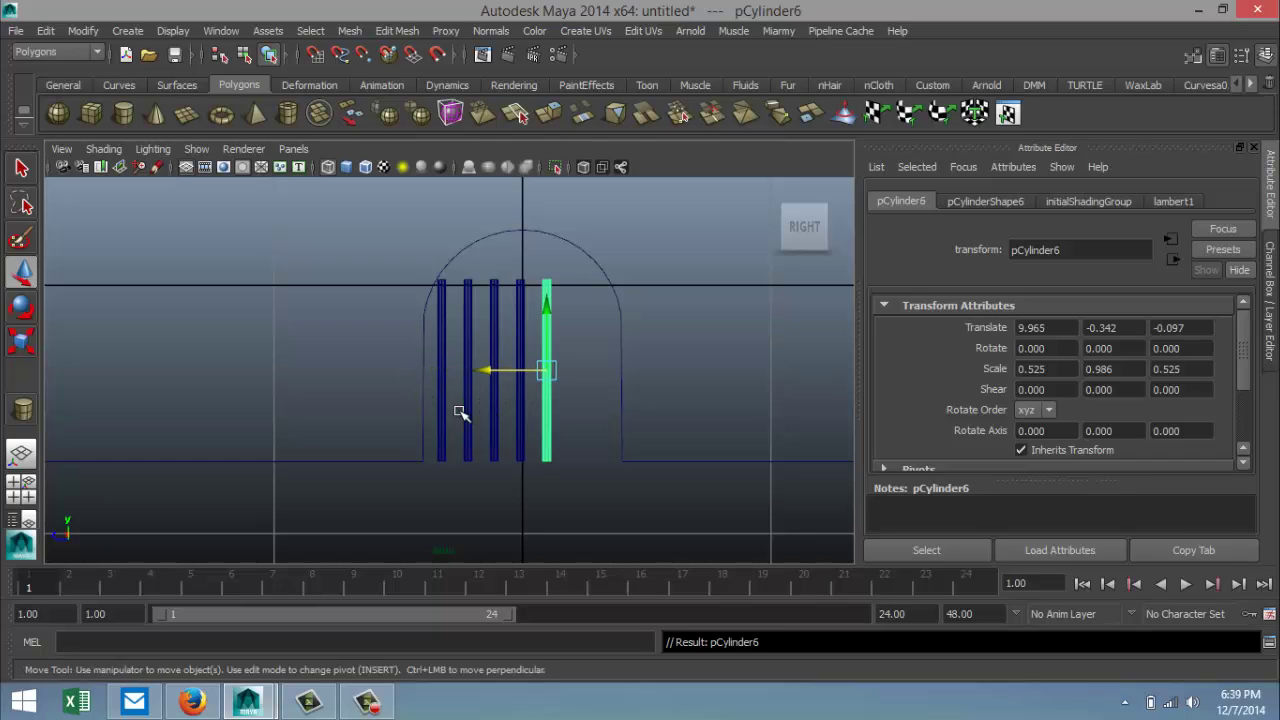
pyautogui.hotkey('shift', 'd')
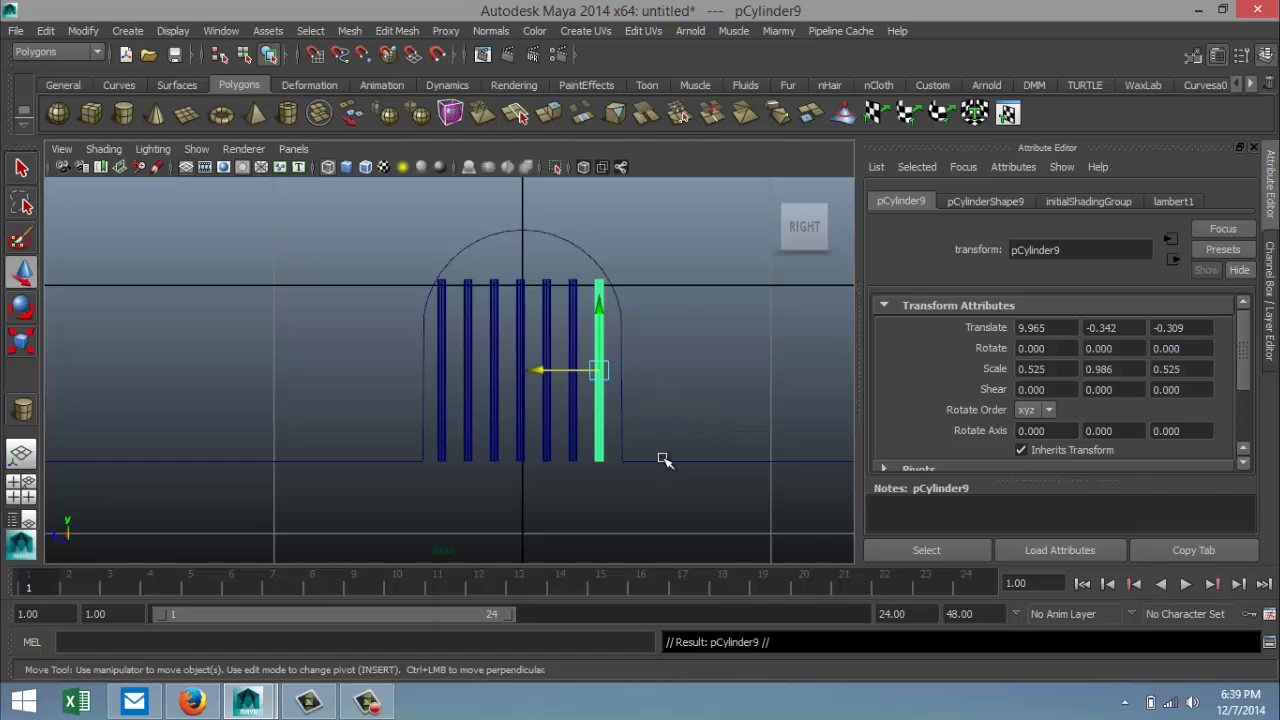
# Step: Rotate the extra bar copy 90 degrees about X so it lies horizontally
pyautogui.press('e')
pyautogui.moveTo(517, 317); pyautogui.dragTo(566, 465)
pyautogui.click(1067, 348)
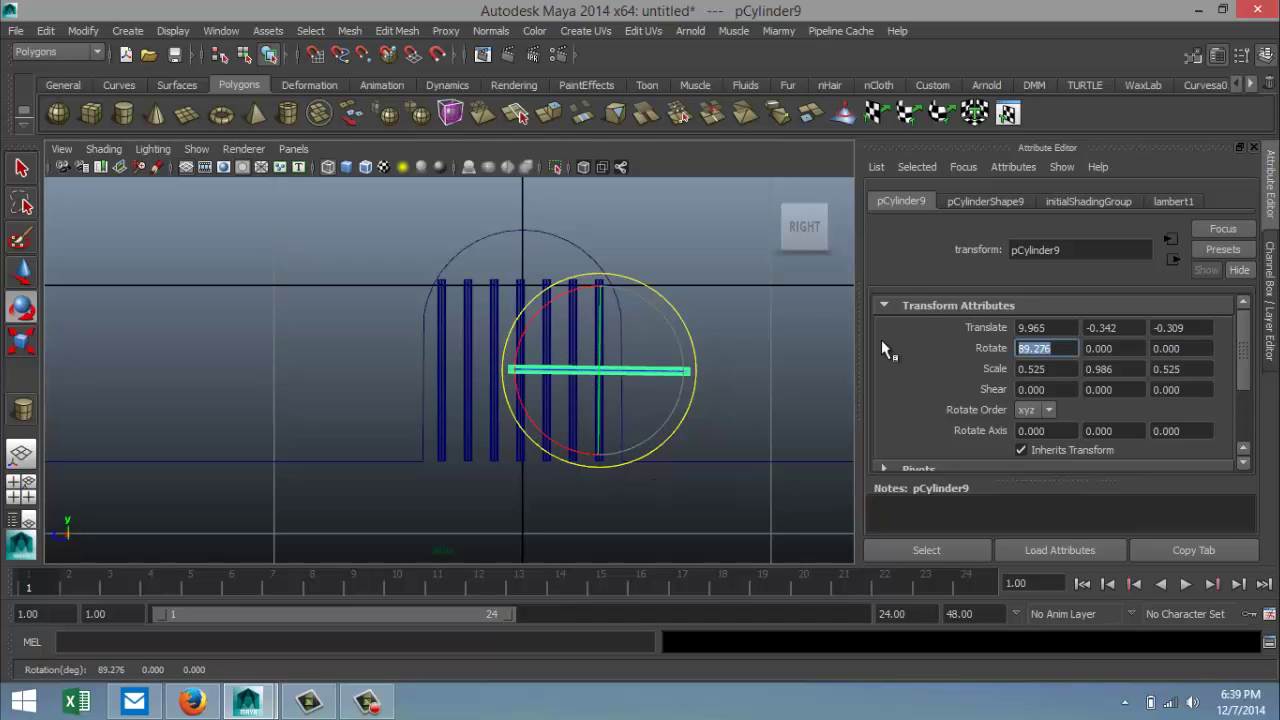
pyautogui.write('90')
pyautogui.press('Return')
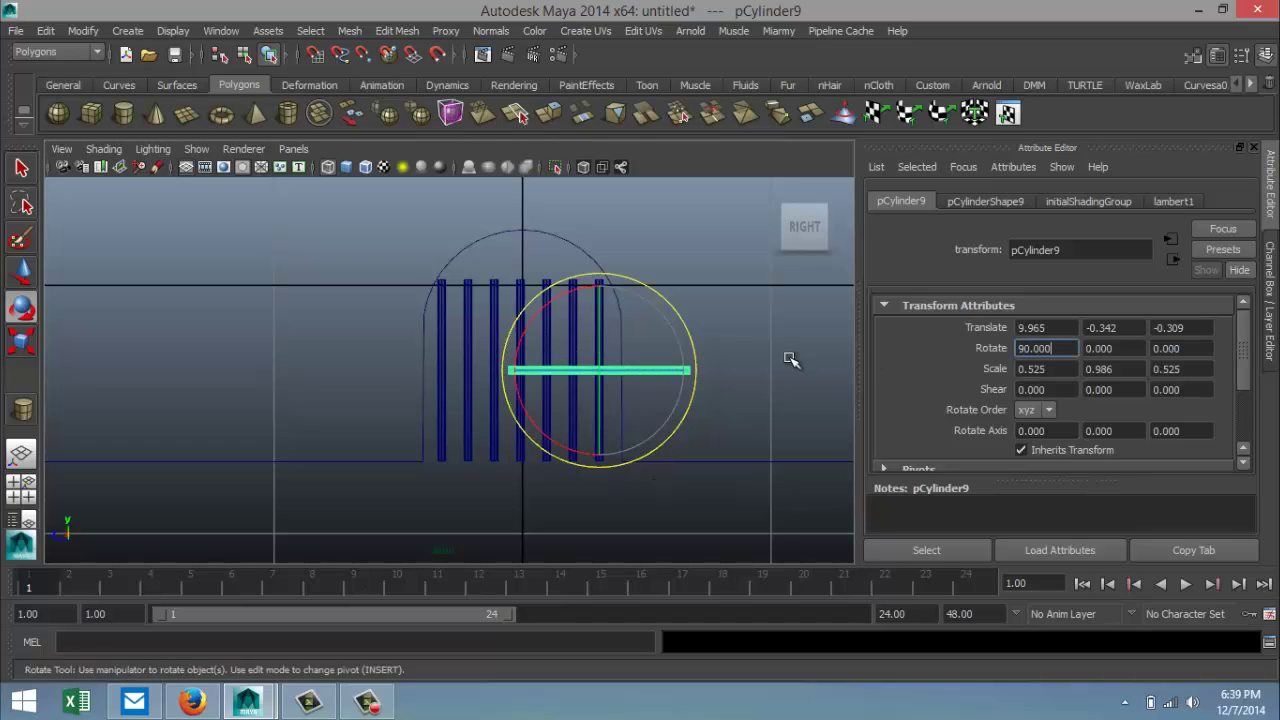
# Step: Place the horizontal bar across the lower uprights at about Y -0.580, Z 0.012, and add a duplicate higher up at about Y -0.229
pyautogui.click(709, 390)
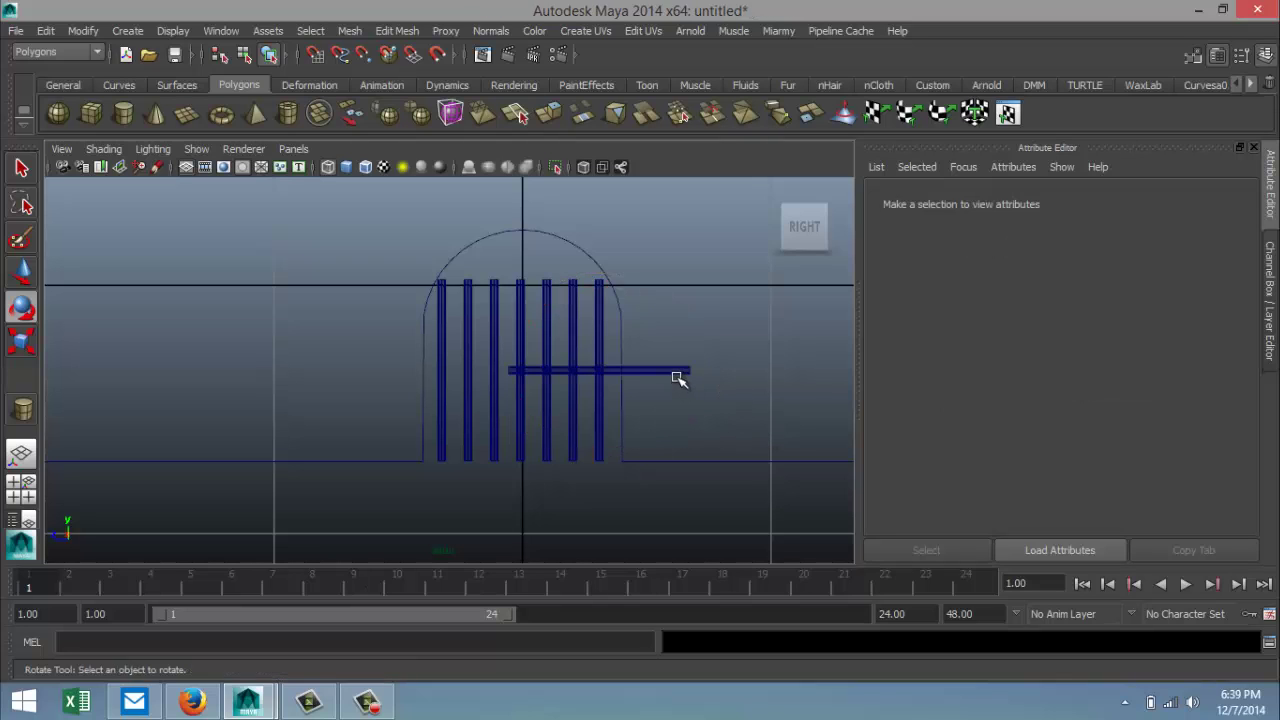
pyautogui.click(681, 374)
pyautogui.press('w')
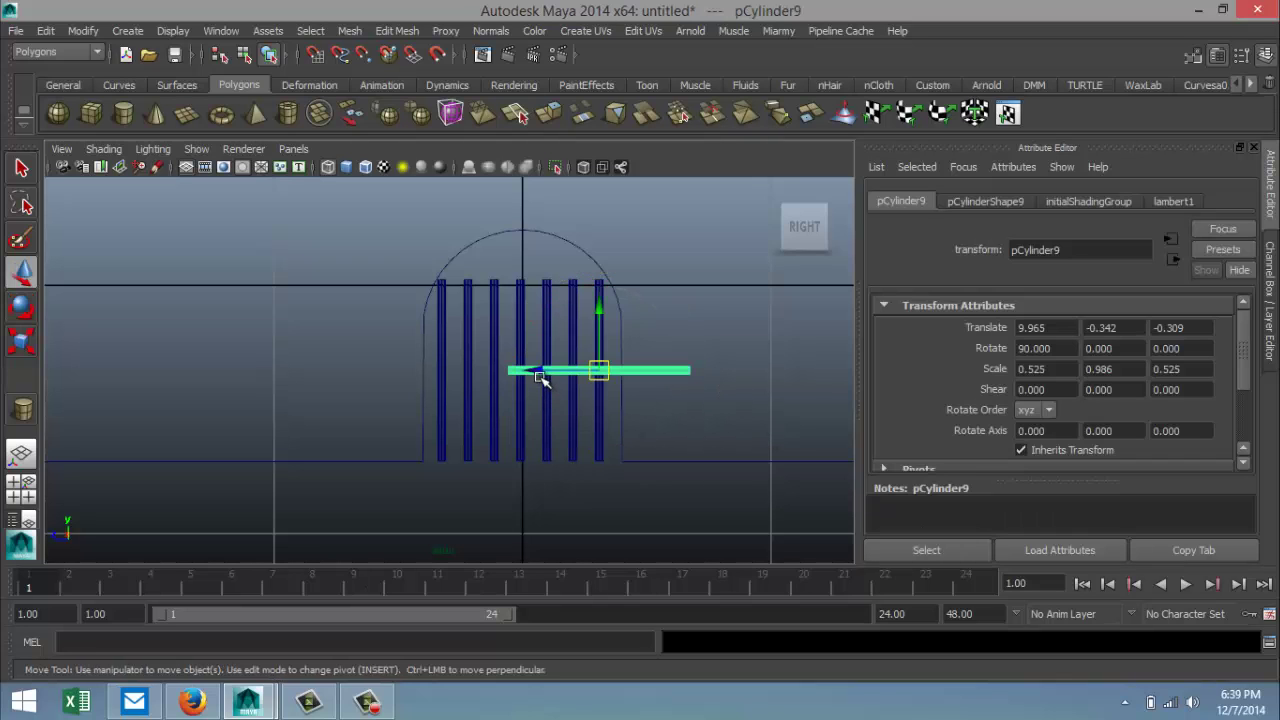
pyautogui.moveTo(540, 377); pyautogui.dragTo(458, 403)
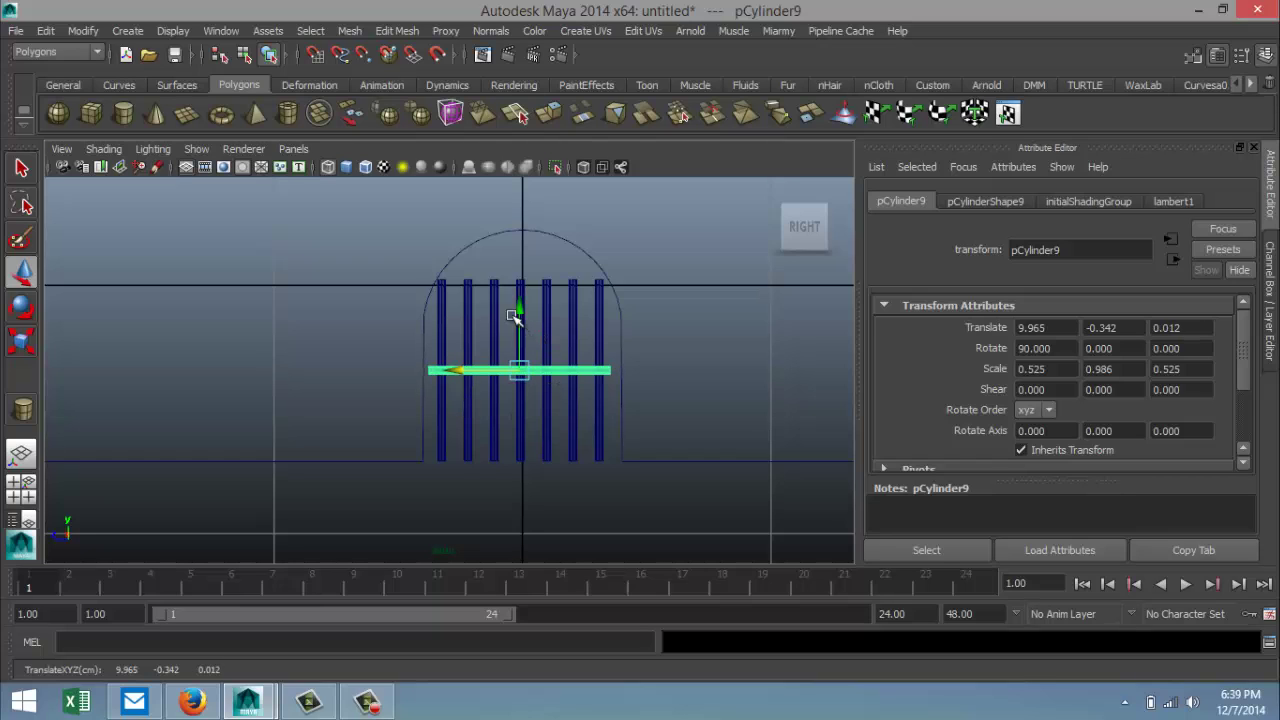
pyautogui.moveTo(520, 309); pyautogui.dragTo(519, 371)
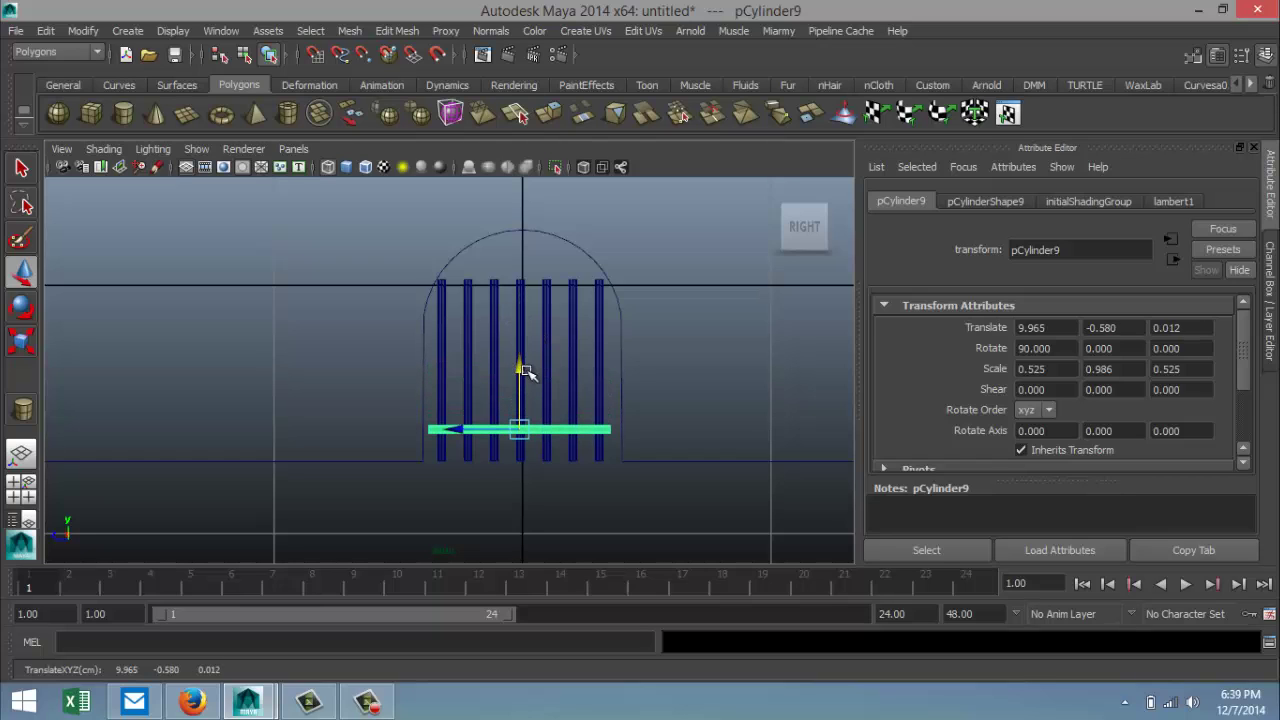
pyautogui.hotkey('ctrl', 'd')
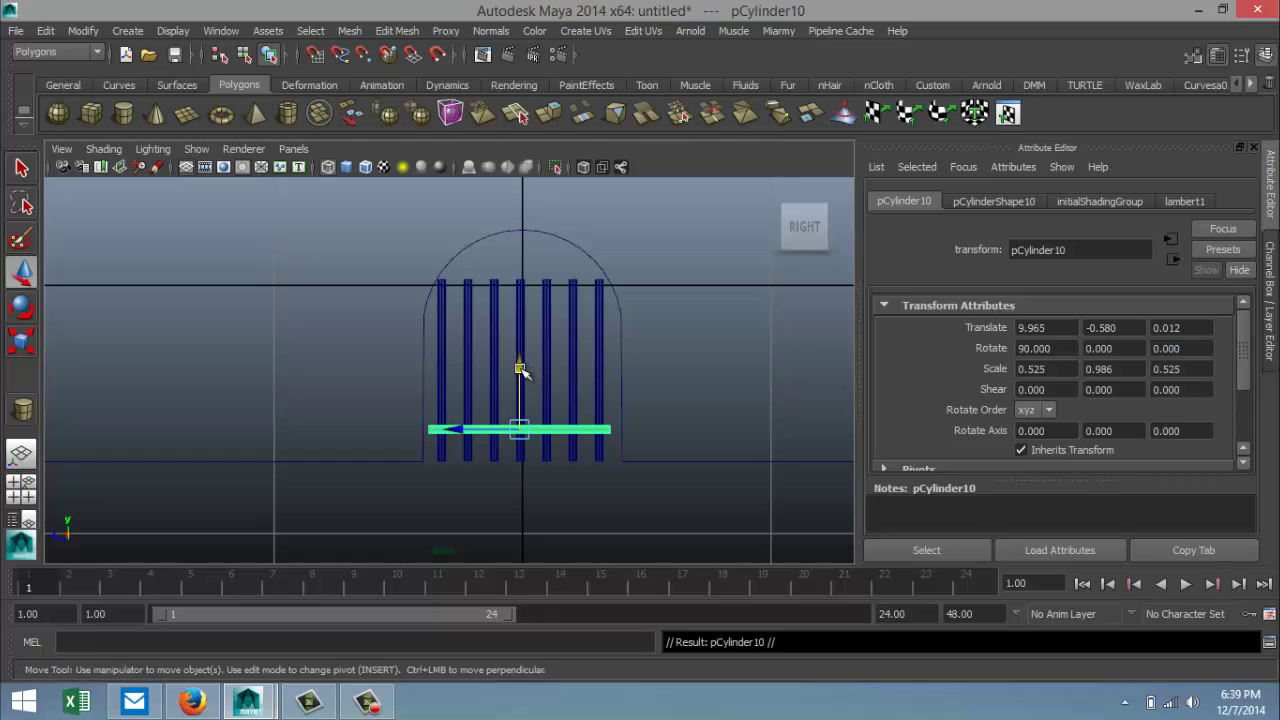
pyautogui.moveTo(520, 370); pyautogui.dragTo(521, 286)
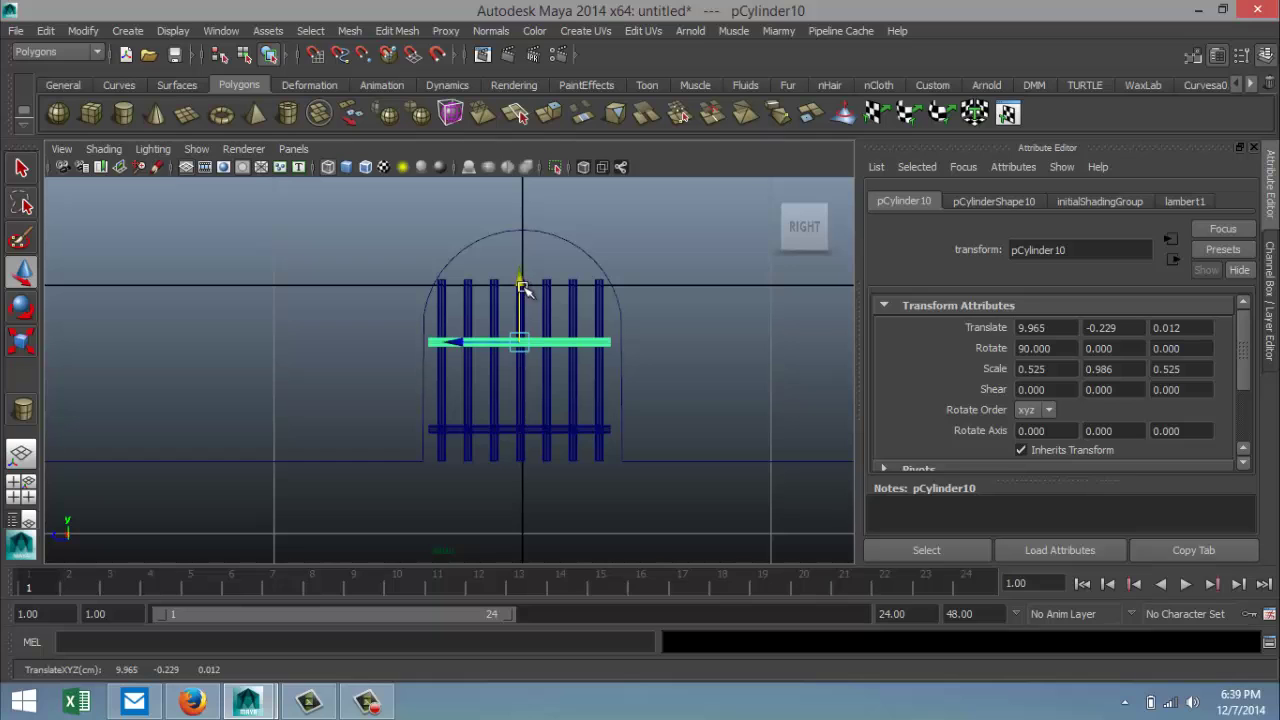
# Step: Select all seven upright bars and combine them into a single mesh
pyautogui.scroll(1, 527, 291)
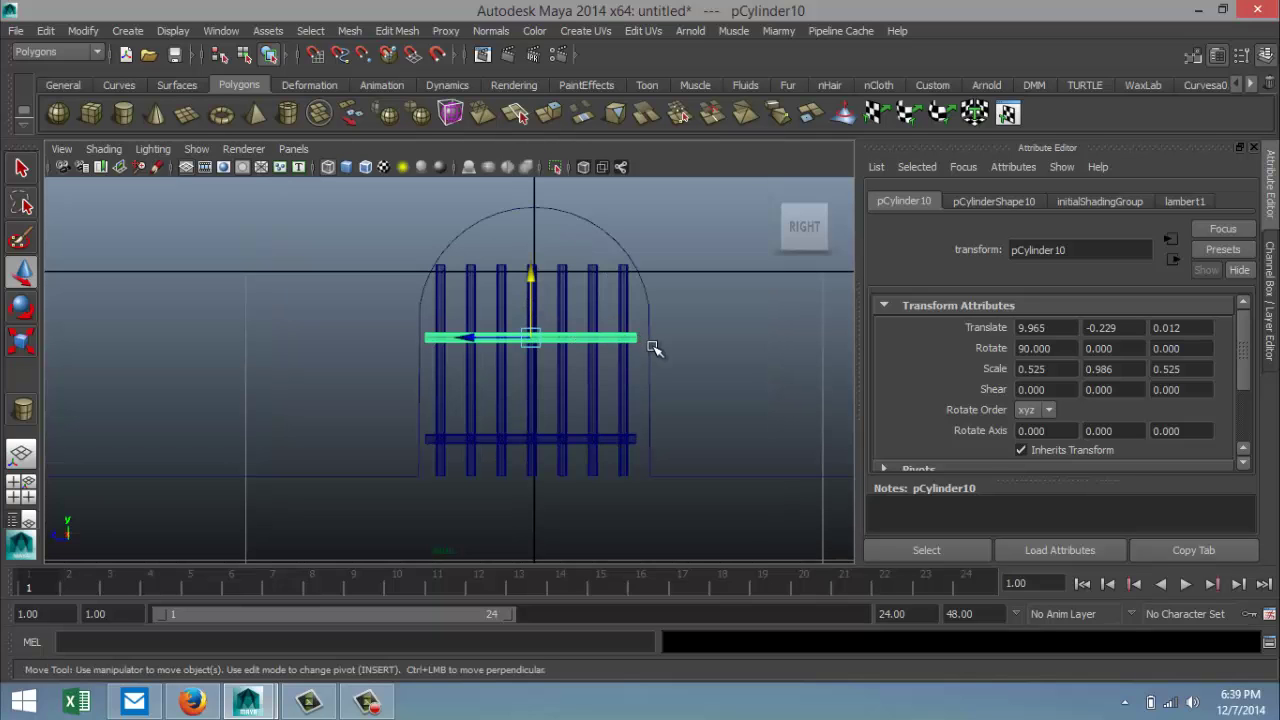
pyautogui.keyDown('alt'); pyautogui.moveTo(651, 357); pyautogui.dragTo(623, 434, button='middle'); pyautogui.keyUp('alt')
pyautogui.keyDown('alt'); pyautogui.moveTo(623, 434); pyautogui.dragTo(666, 434, button='right'); pyautogui.keyUp('alt')
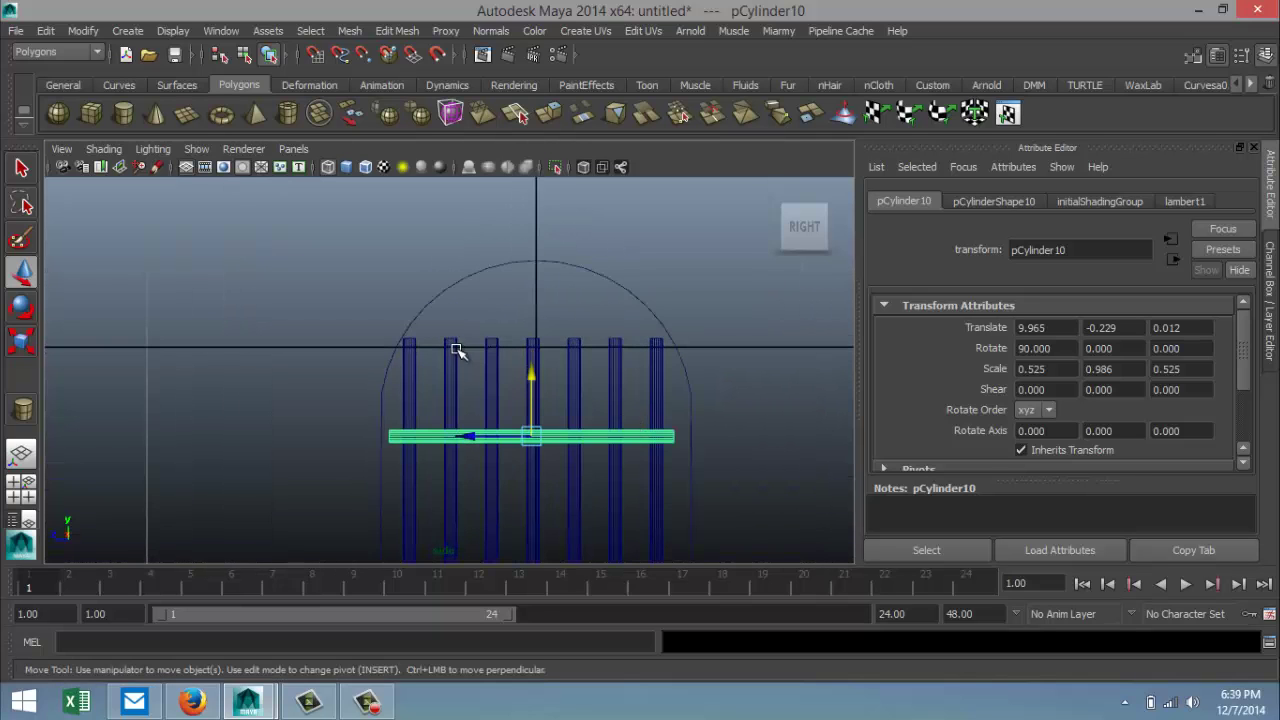
pyautogui.moveTo(450, 345); pyautogui.dragTo(382, 293, button='right')
pyautogui.click(410, 376)
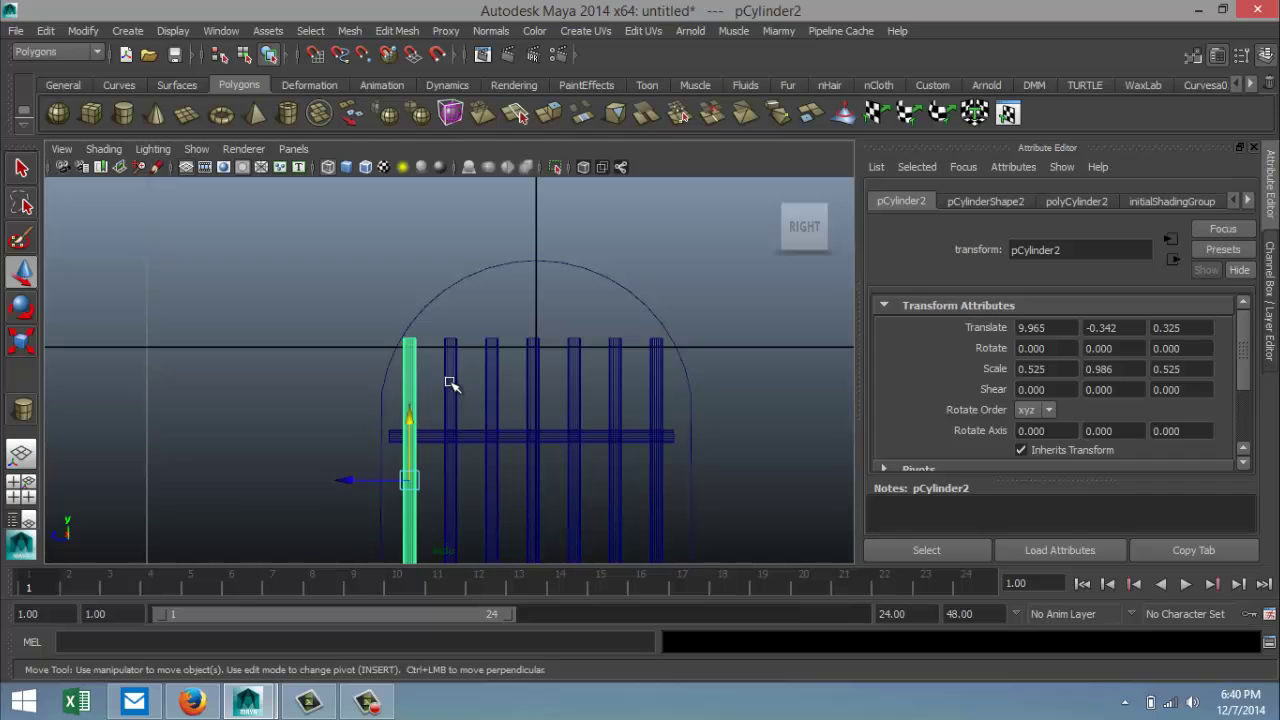
pyautogui.click(450, 385)
pyautogui.click(491, 380)
pyautogui.click(532, 382)
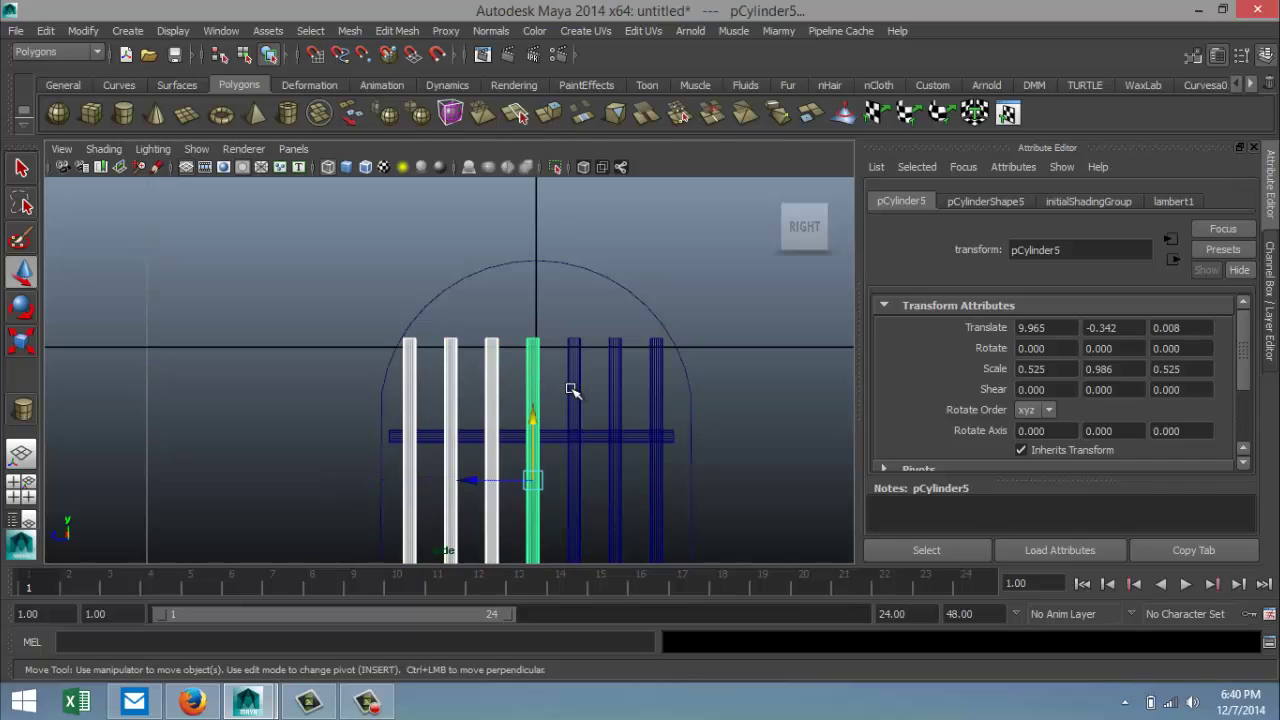
pyautogui.click(573, 390)
pyautogui.click(614, 397)
pyautogui.click(655, 405)
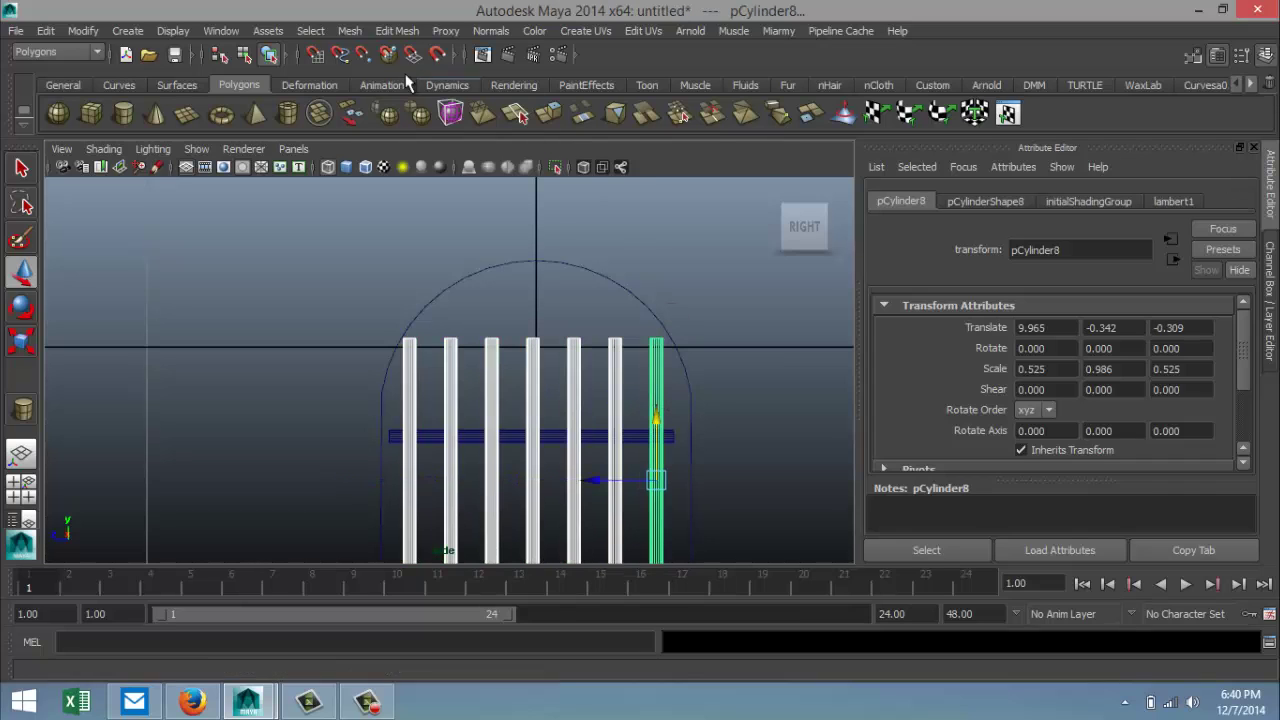
pyautogui.click(349, 30)
pyautogui.click(387, 56)
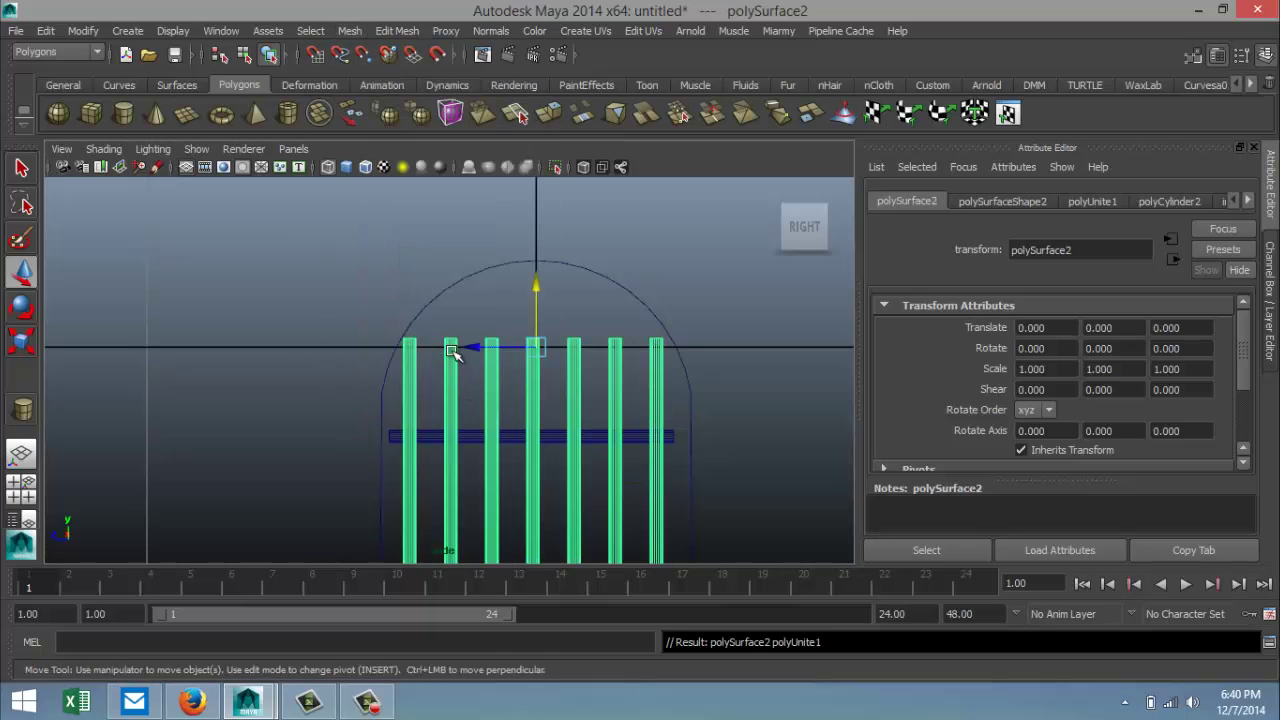
# Step: Raise the top vertices of the inner five bars to about Y 0.127, and the middle three and centre bar higher, to follow the arch
pyautogui.moveTo(450, 300); pyautogui.dragTo(400, 291, button='right')
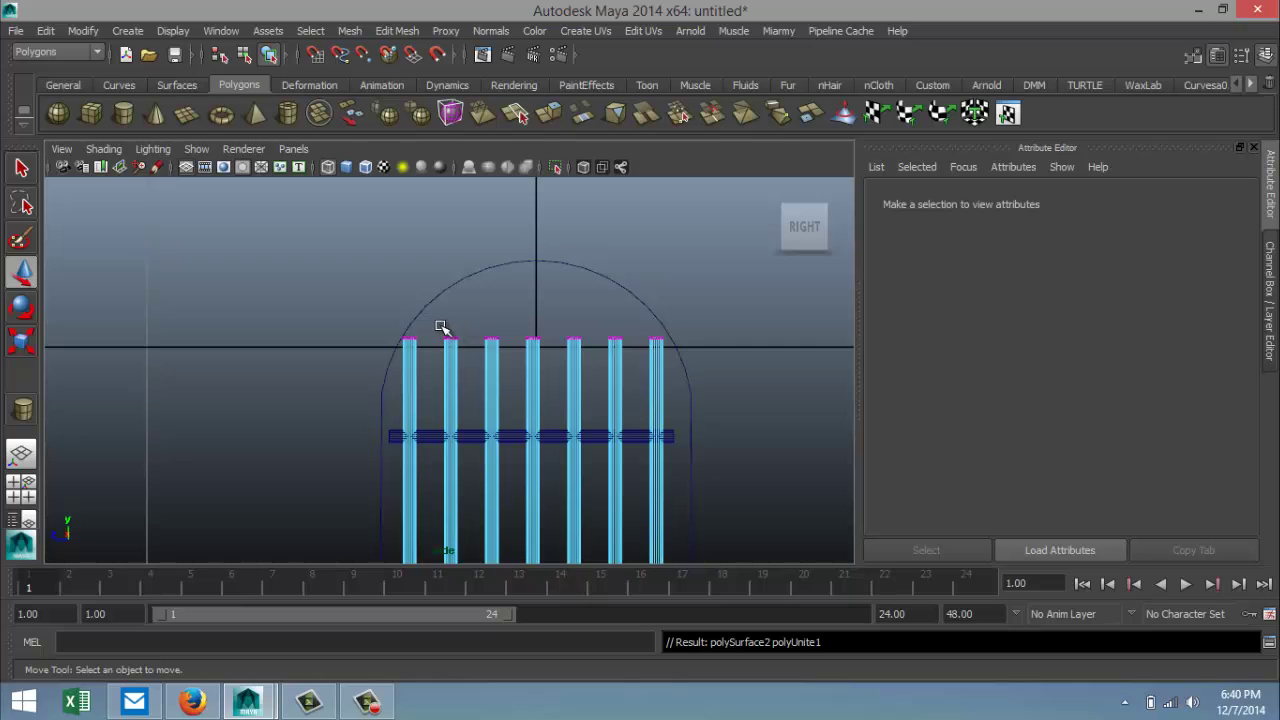
pyautogui.moveTo(433, 324); pyautogui.dragTo(638, 376)
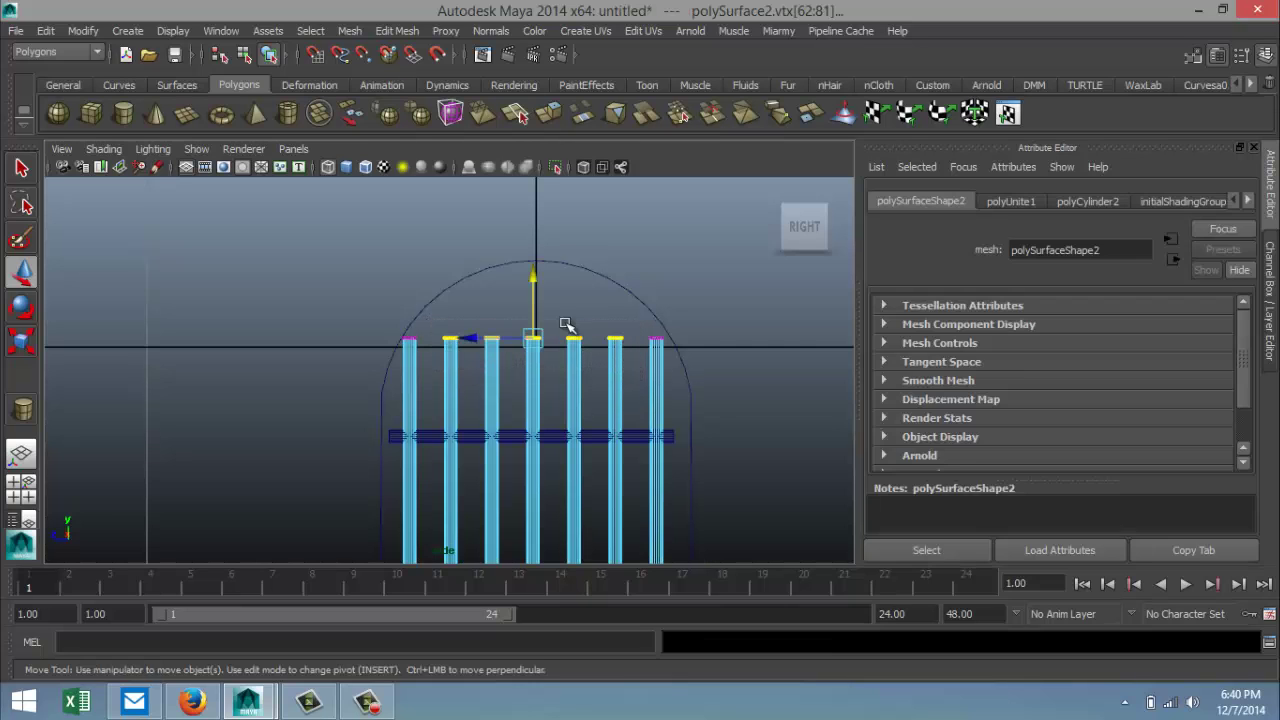
pyautogui.moveTo(537, 285); pyautogui.dragTo(537, 243)
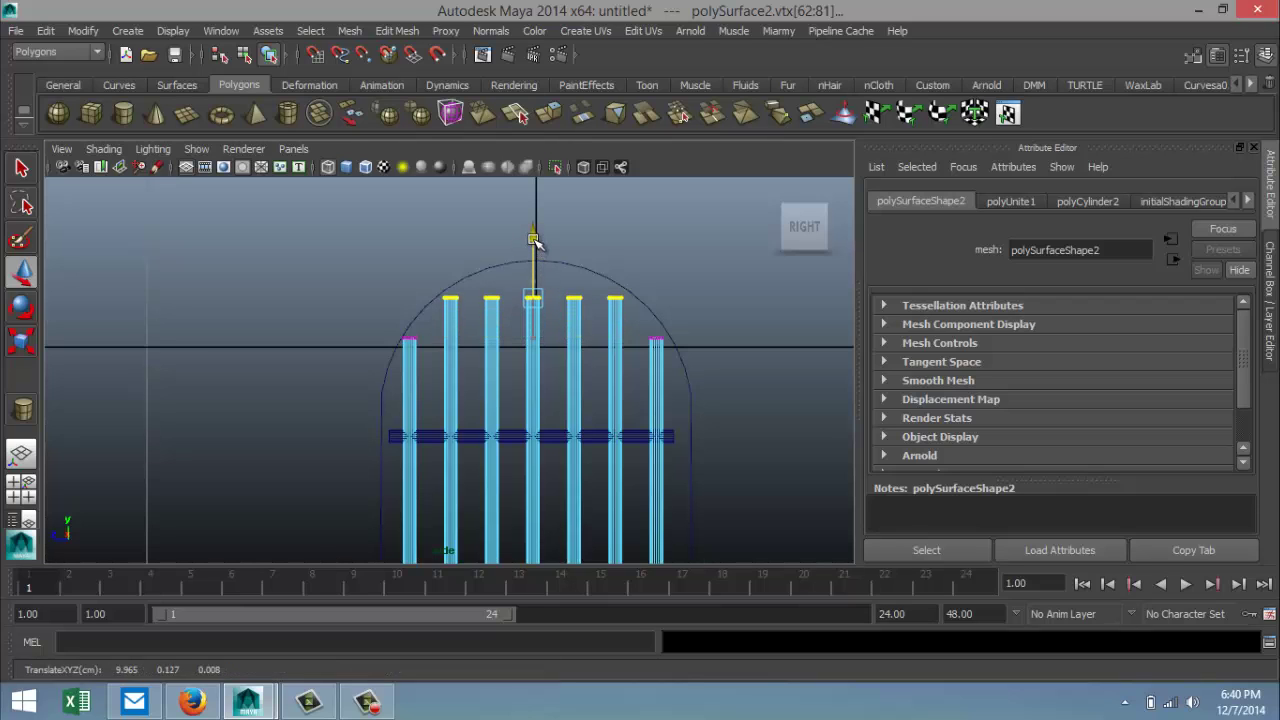
pyautogui.moveTo(472, 272); pyautogui.dragTo(585, 333)
pyautogui.moveTo(536, 240); pyautogui.dragTo(535, 222)
pyautogui.click(515, 241)
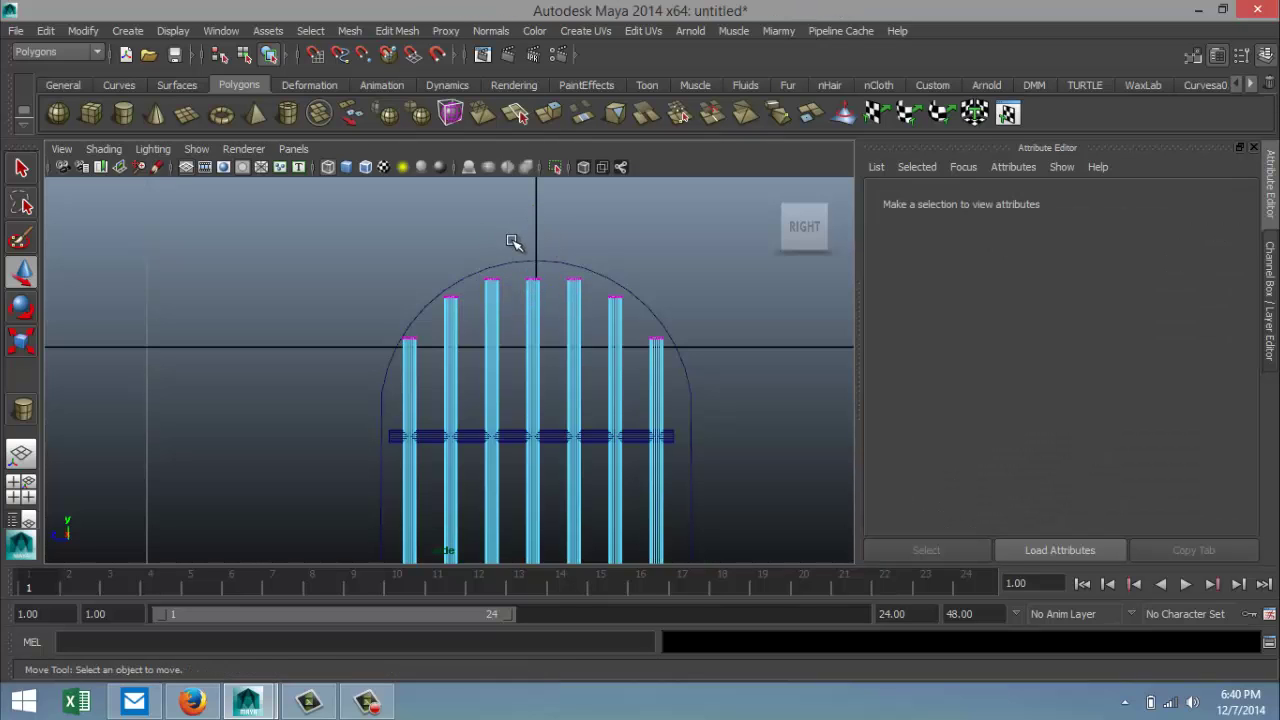
pyautogui.moveTo(565, 305); pyautogui.dragTo(565, 305)
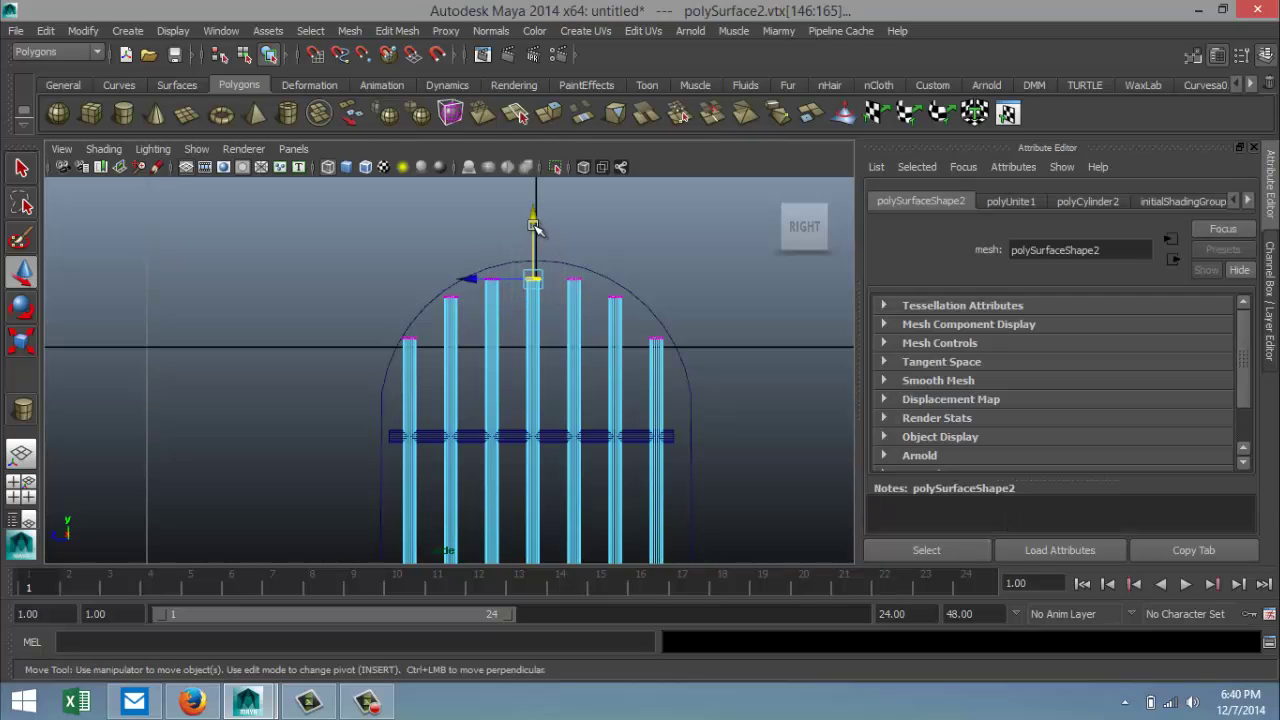
pyautogui.moveTo(537, 217); pyautogui.dragTo(534, 211)
pyautogui.click(646, 266)
# Step: In the perspective view, select all vertices of the combined upright bars and move them back into the arch opening, to about X 7.196
pyautogui.scroll(-5, 660, 357)
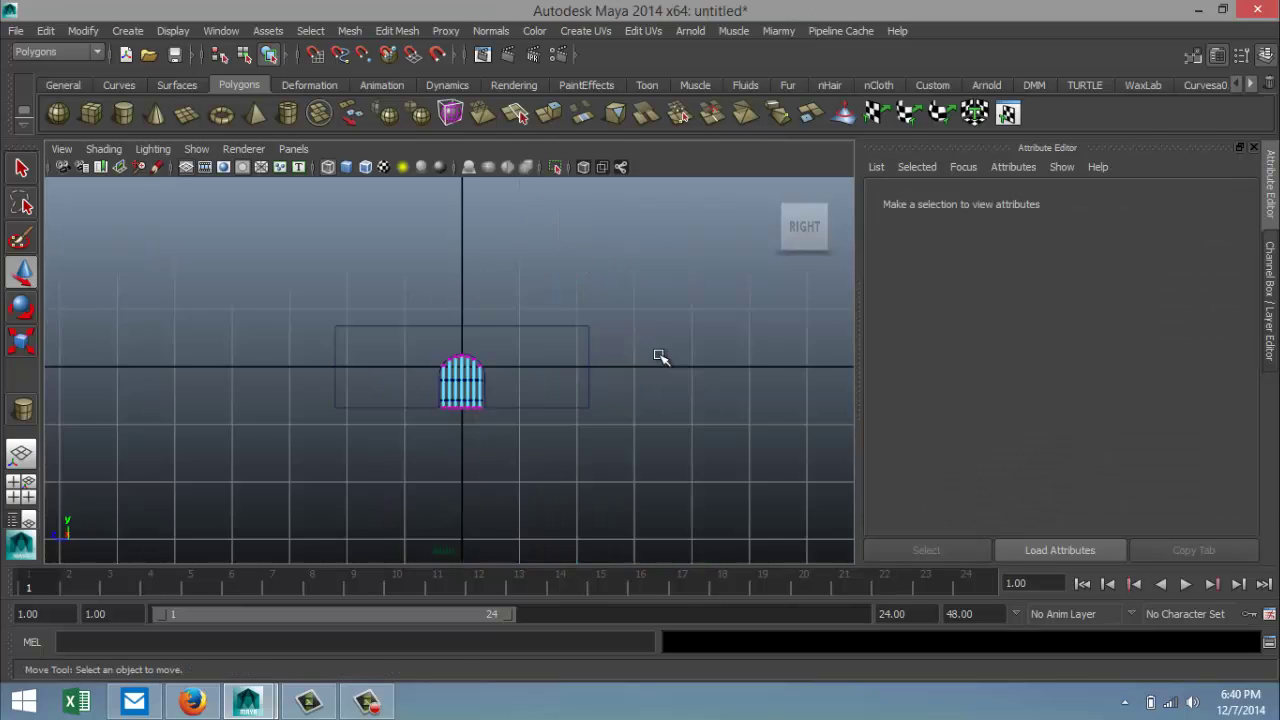
pyautogui.scroll(1, 83, 492)
pyautogui.click(22, 483)
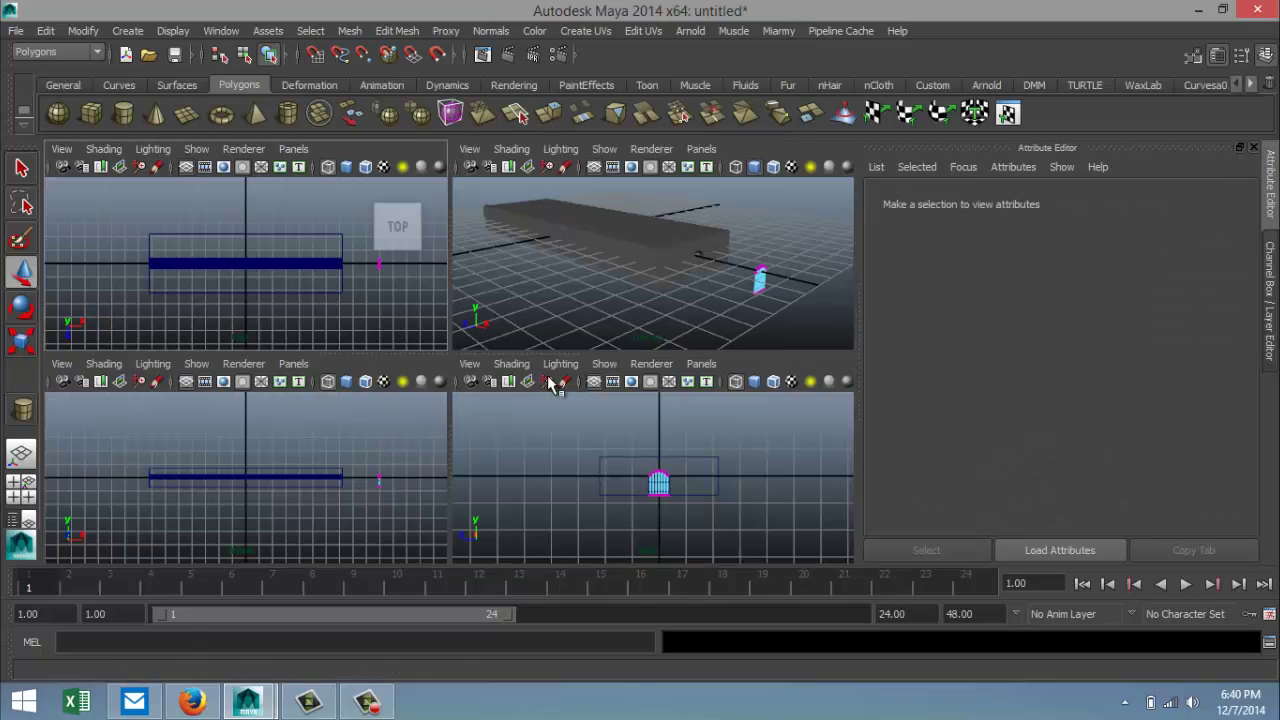
pyautogui.press('space')
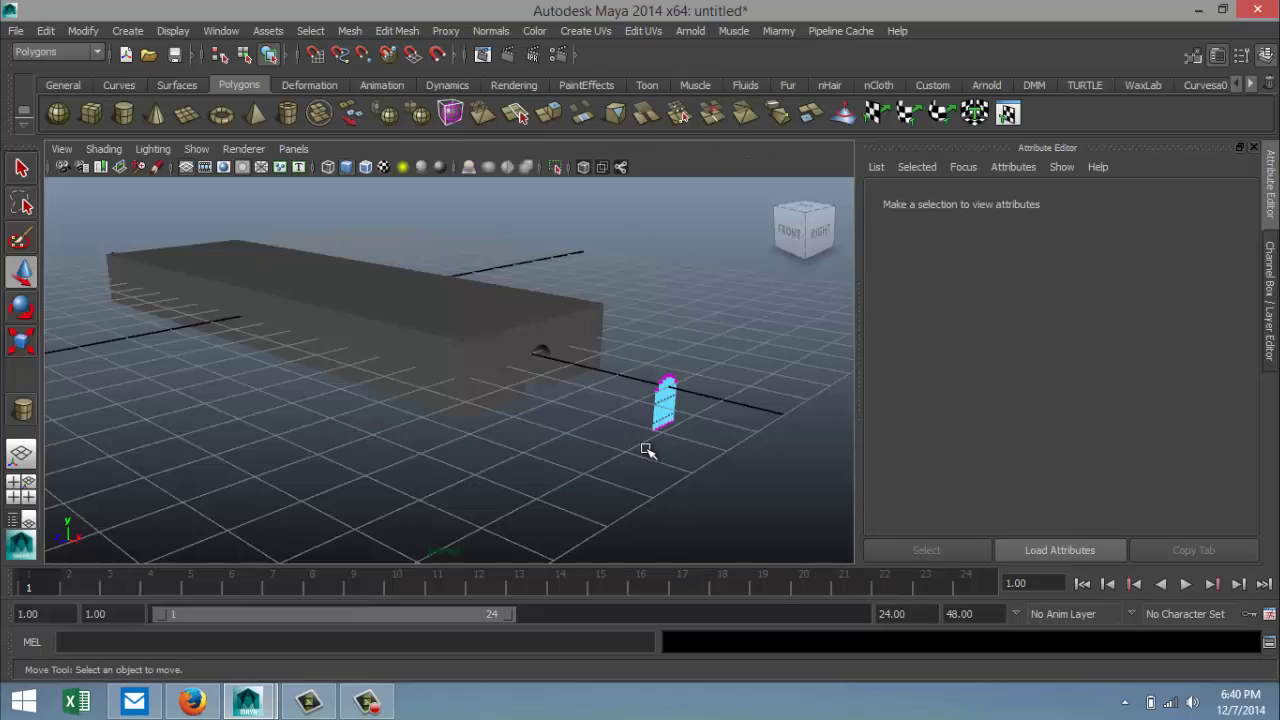
pyautogui.moveTo(704, 466); pyautogui.dragTo(705, 485)
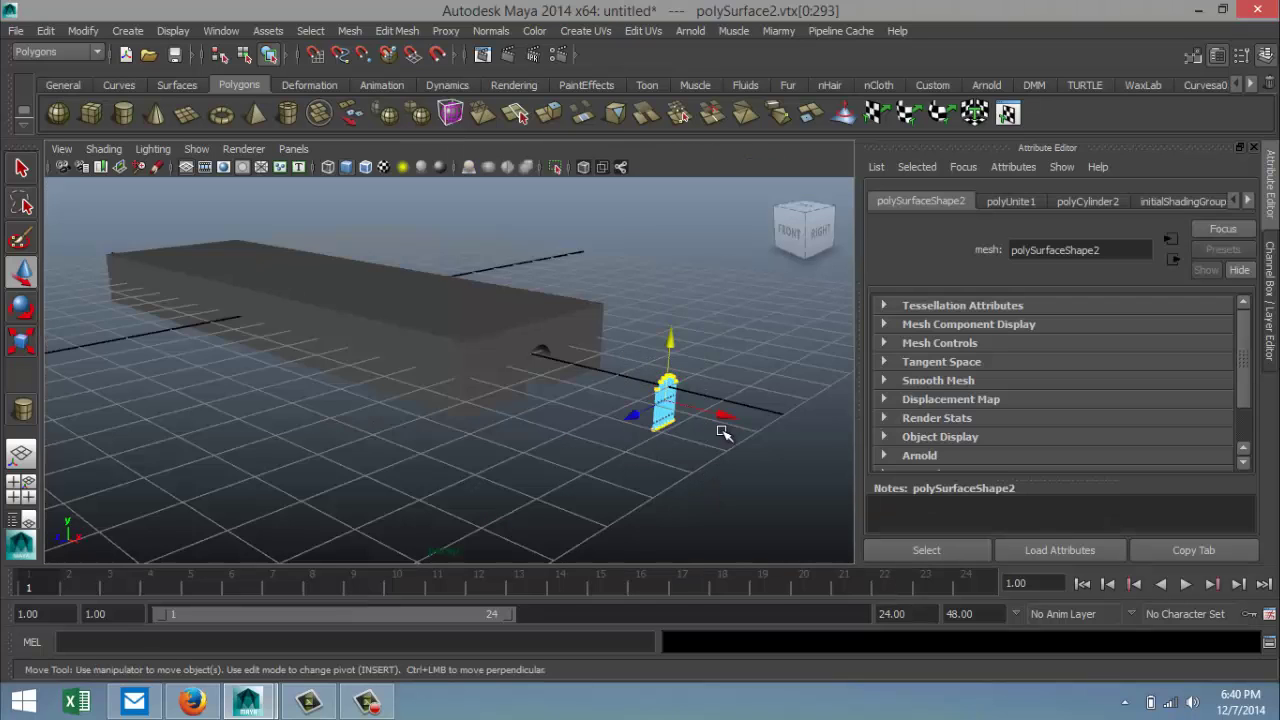
pyautogui.moveTo(724, 432); pyautogui.dragTo(587, 392)
pyautogui.press('f')
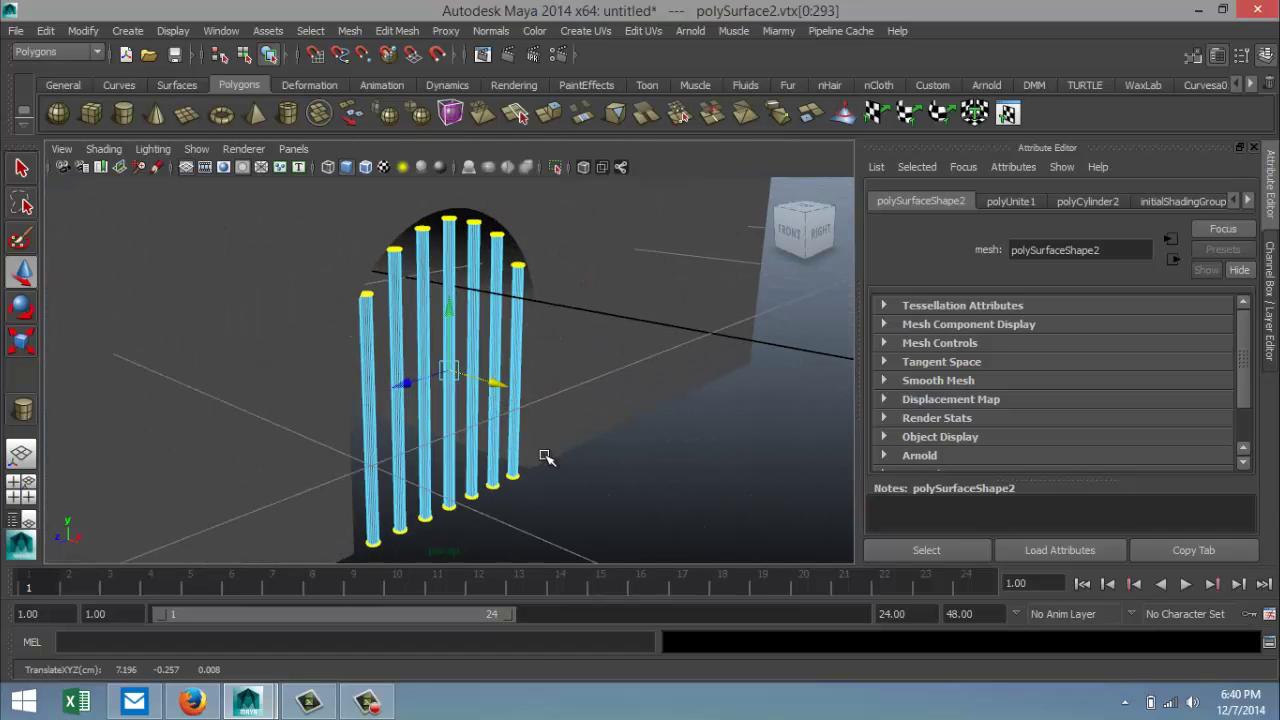
pyautogui.scroll(-5, 543, 457)
pyautogui.keyDown('alt'); pyautogui.moveTo(574, 480); pyautogui.dragTo(557, 449); pyautogui.keyUp('alt')
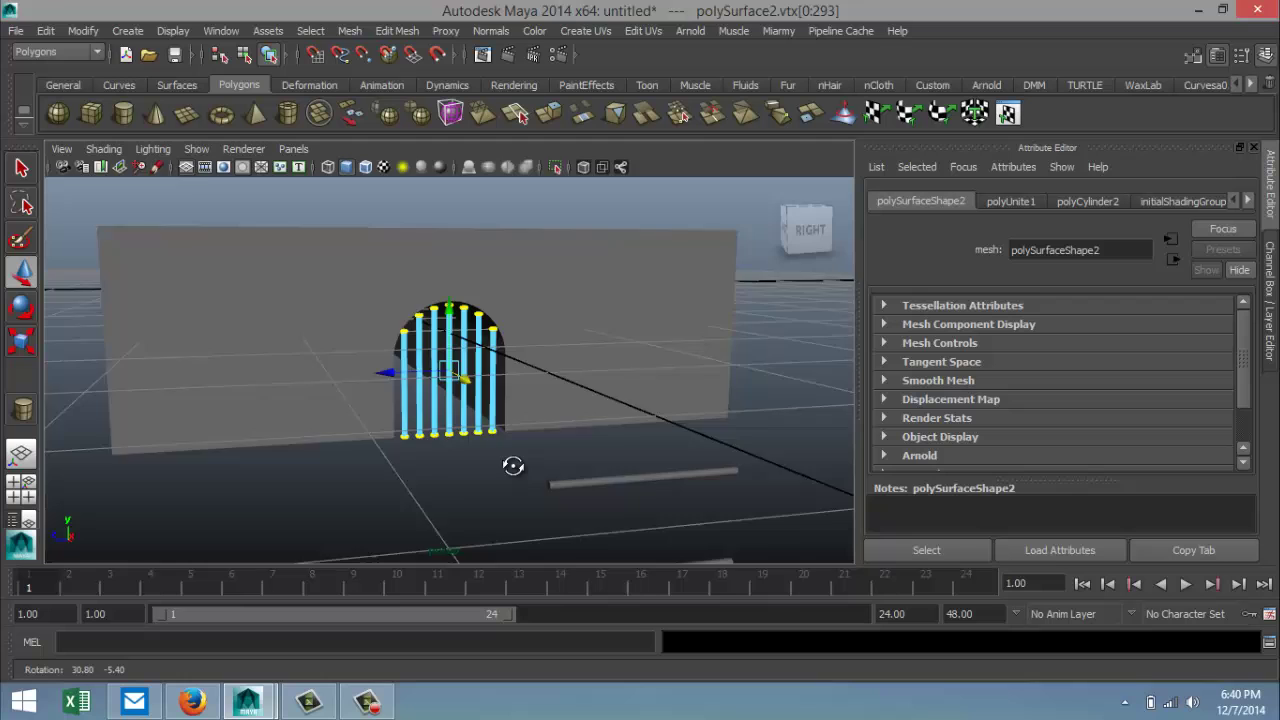
pyautogui.scroll(-3, 531, 471)
pyautogui.scroll(3, 560, 452)
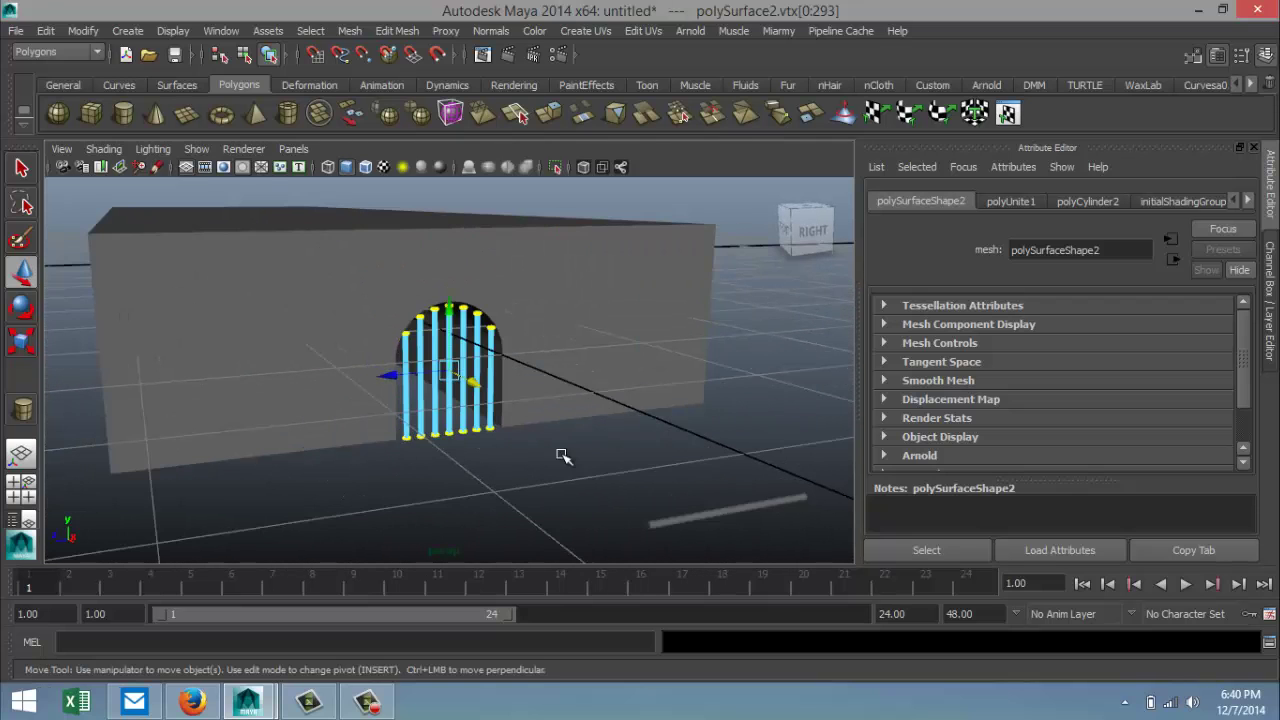
# Step: Undo the last move of the upright bars' vertices, return to object mode and clear the selection
pyautogui.hotkey('ctrl', 'z')
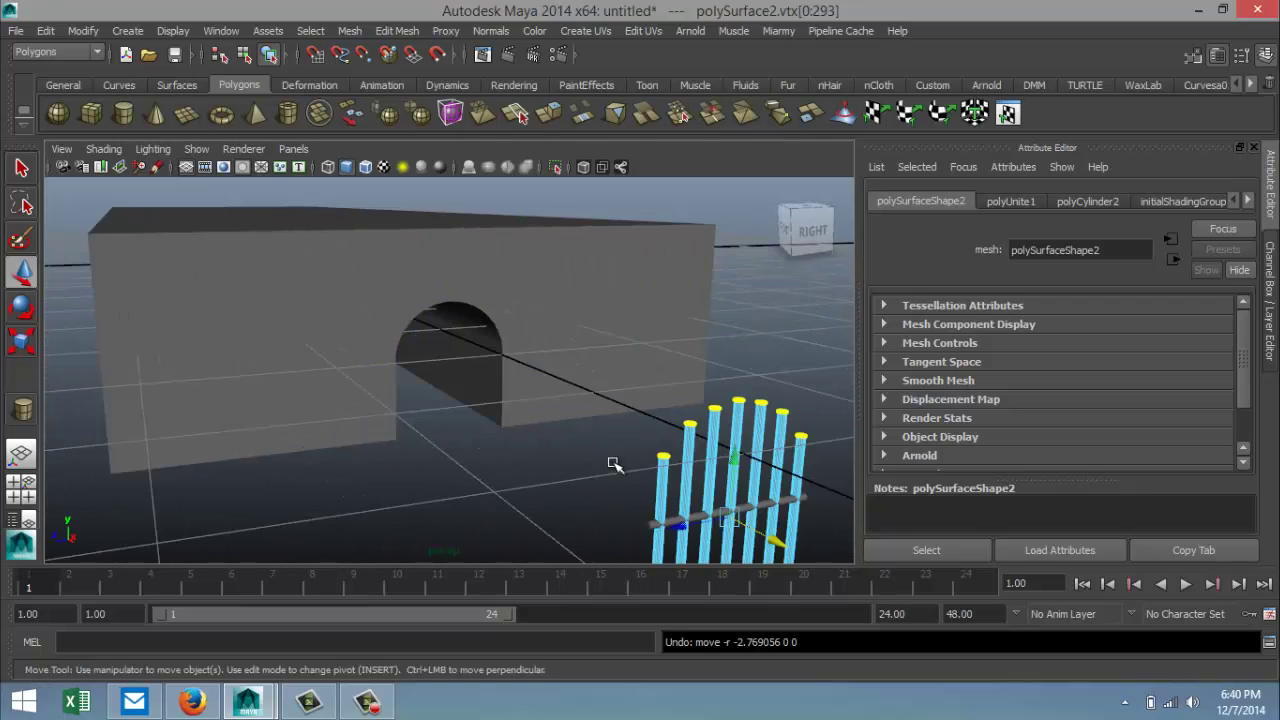
pyautogui.scroll(-3, 630, 462)
pyautogui.keyDown('alt'); pyautogui.moveTo(523, 514); pyautogui.dragTo(634, 480); pyautogui.keyUp('alt')
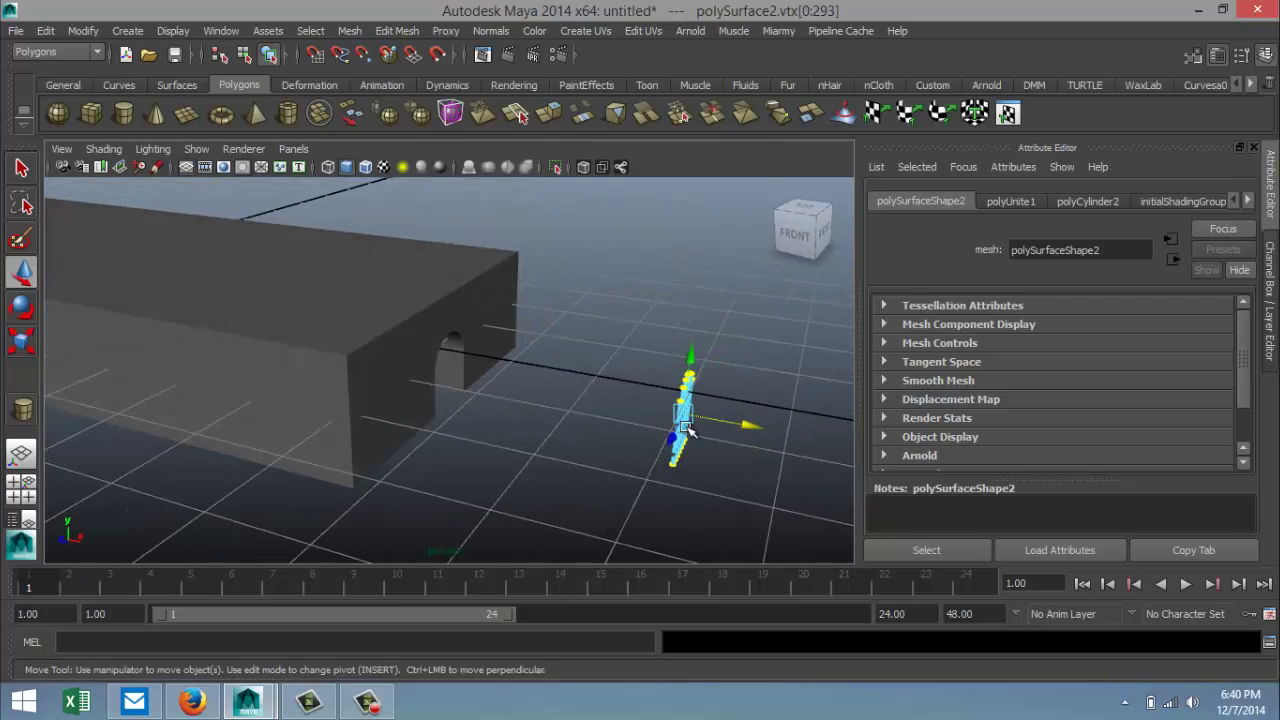
pyautogui.moveTo(688, 295); pyautogui.dragTo(757, 271, button='right')
pyautogui.click(749, 277)
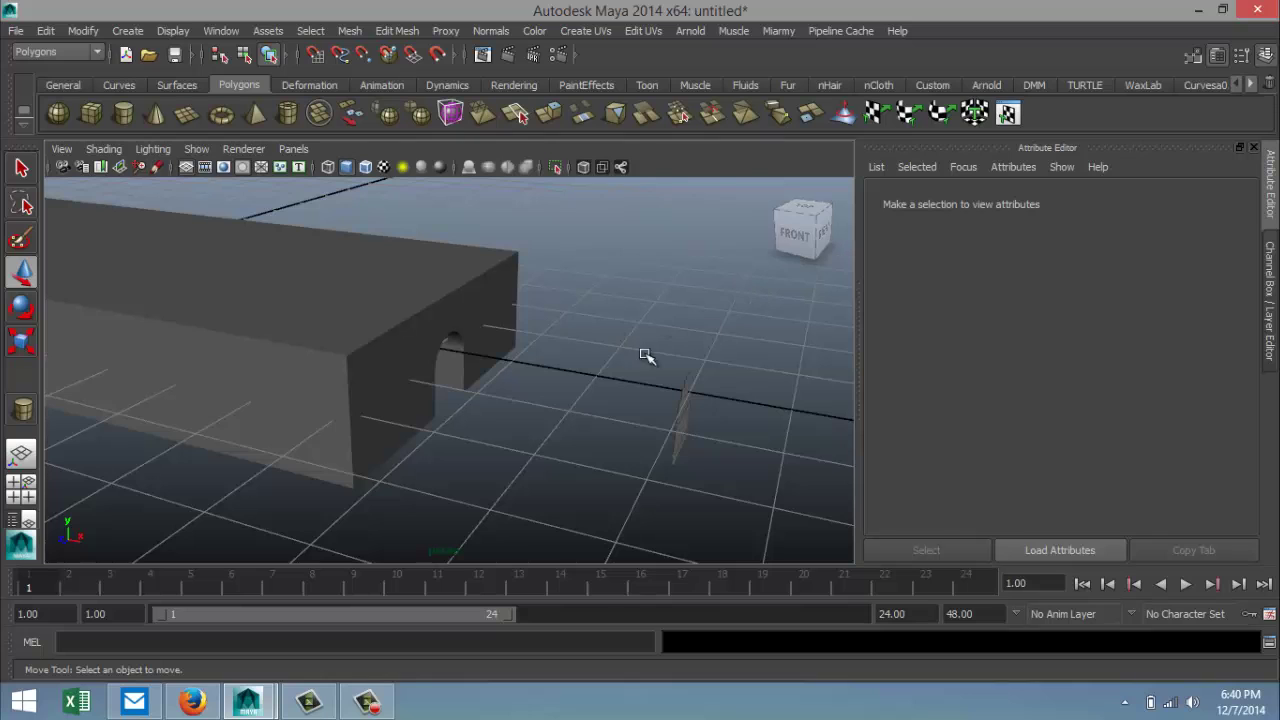
# Step: Select the combined uprights and both horizontal bars, combine them into a single grate mesh, and center its pivot
pyautogui.moveTo(731, 517); pyautogui.dragTo(557, 170)
pyautogui.click(350, 31)
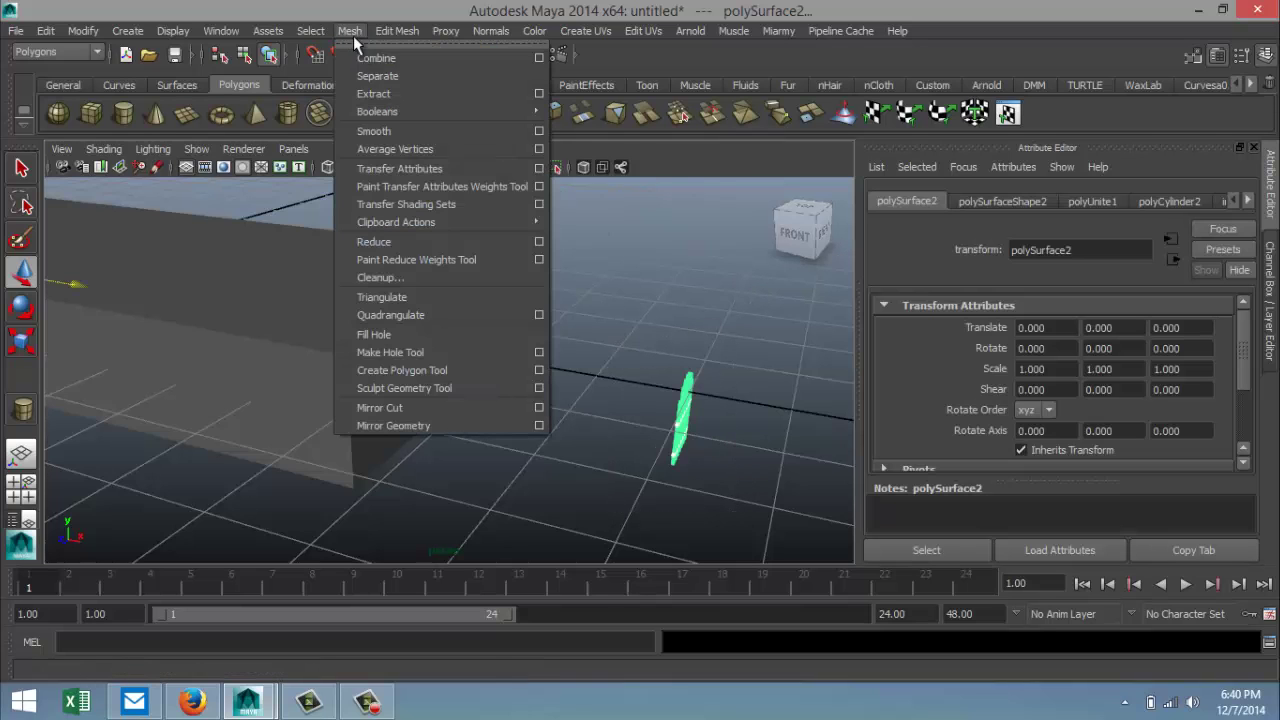
pyautogui.click(397, 57)
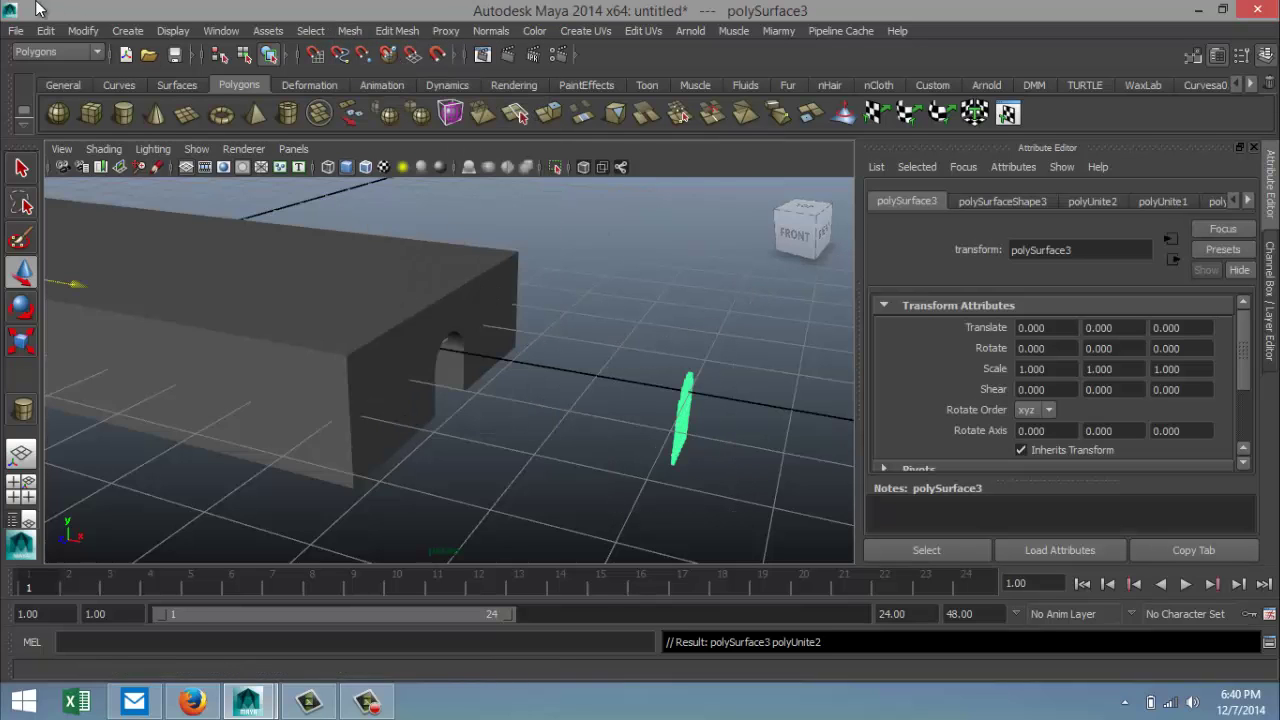
pyautogui.click(83, 31)
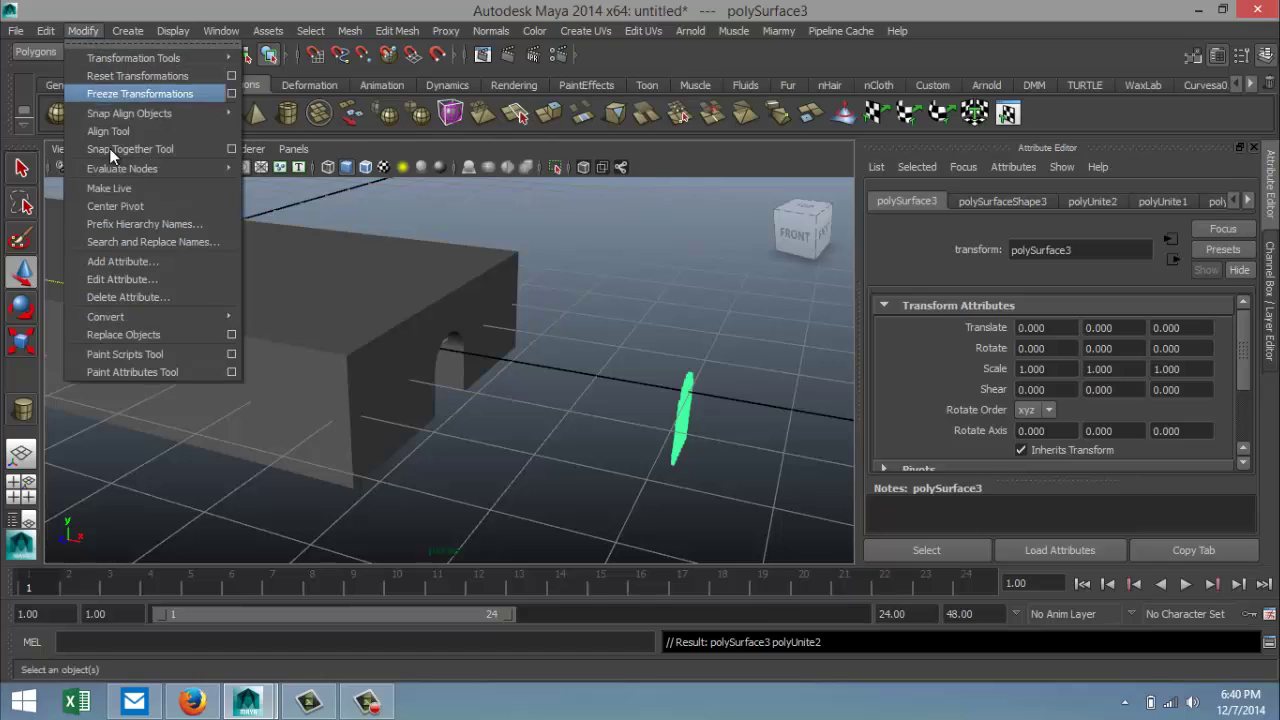
pyautogui.click(140, 207)
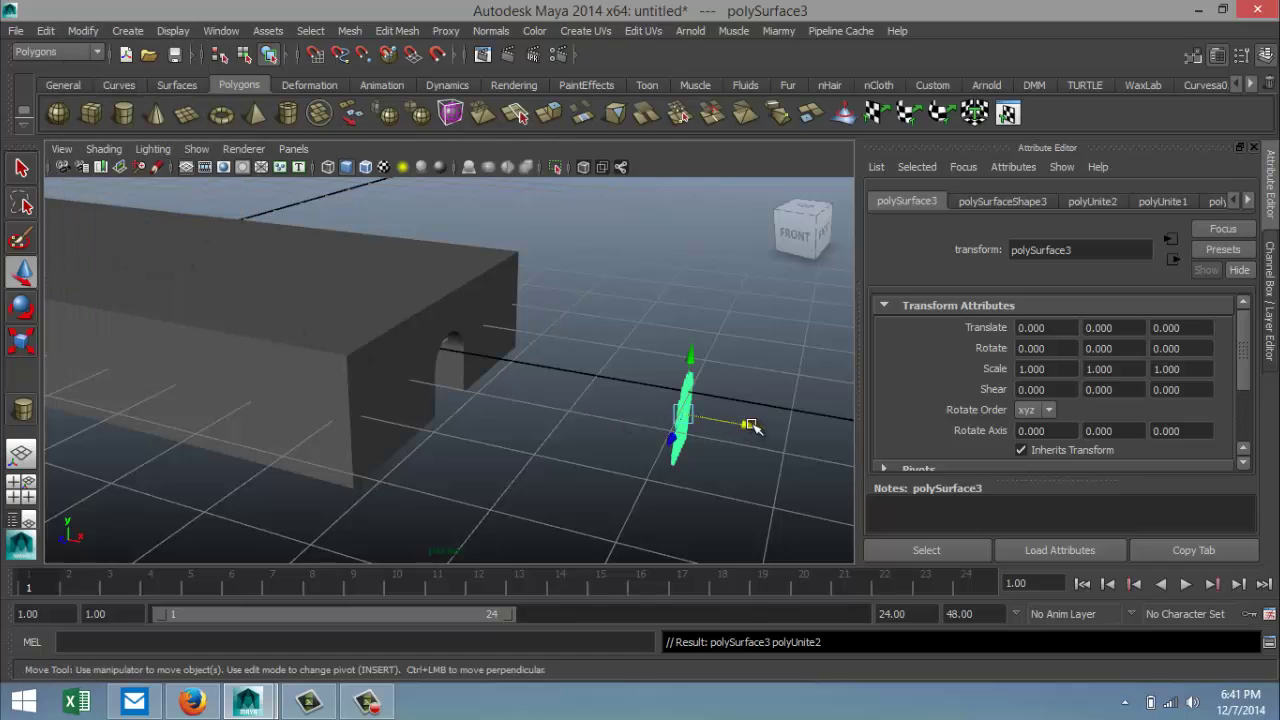
# Step: Move the whole grate back along X into the arch opening, to a Translate X of about -2.786
pyautogui.moveTo(745, 428); pyautogui.dragTo(496, 404)
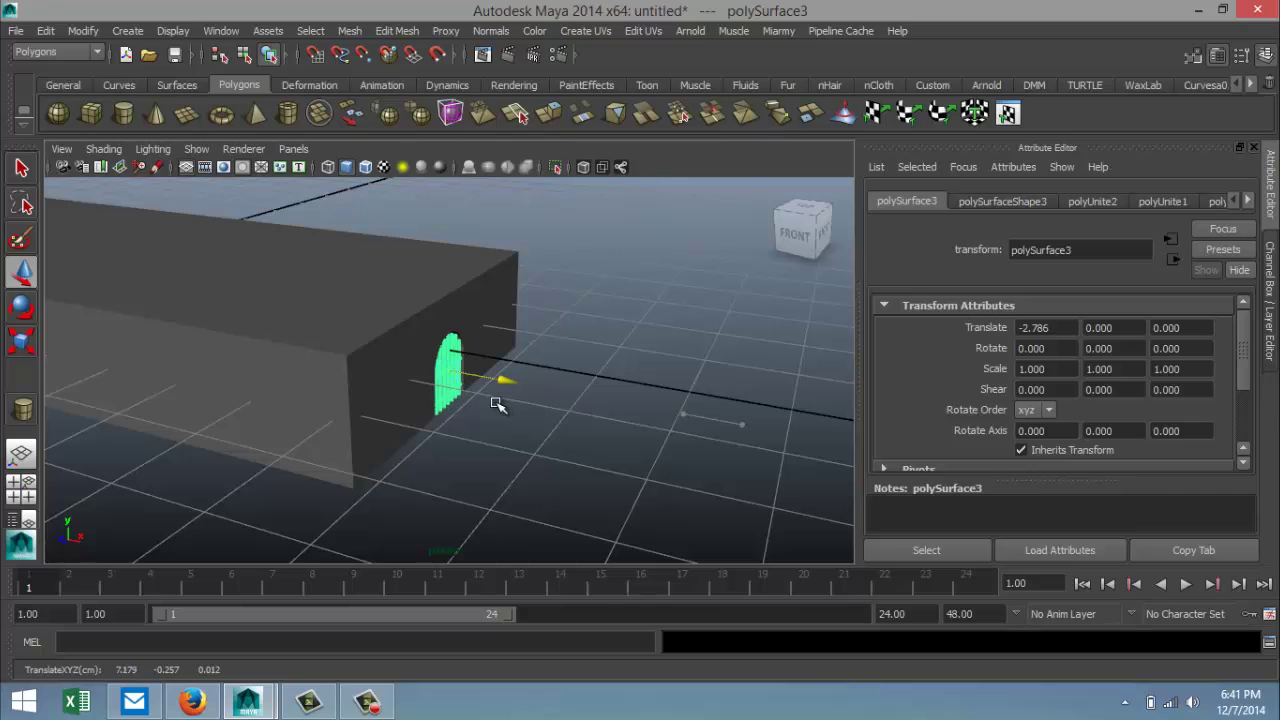
pyautogui.press('f')
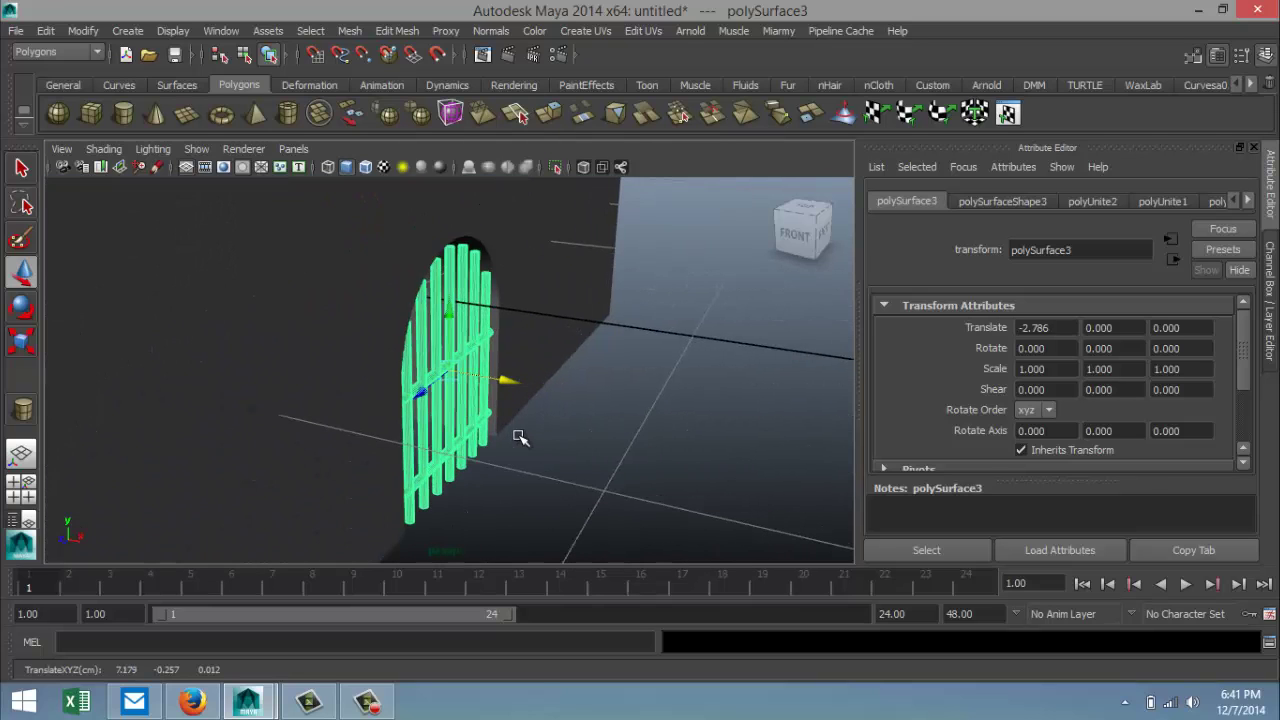
pyautogui.scroll(-3, 528, 440)
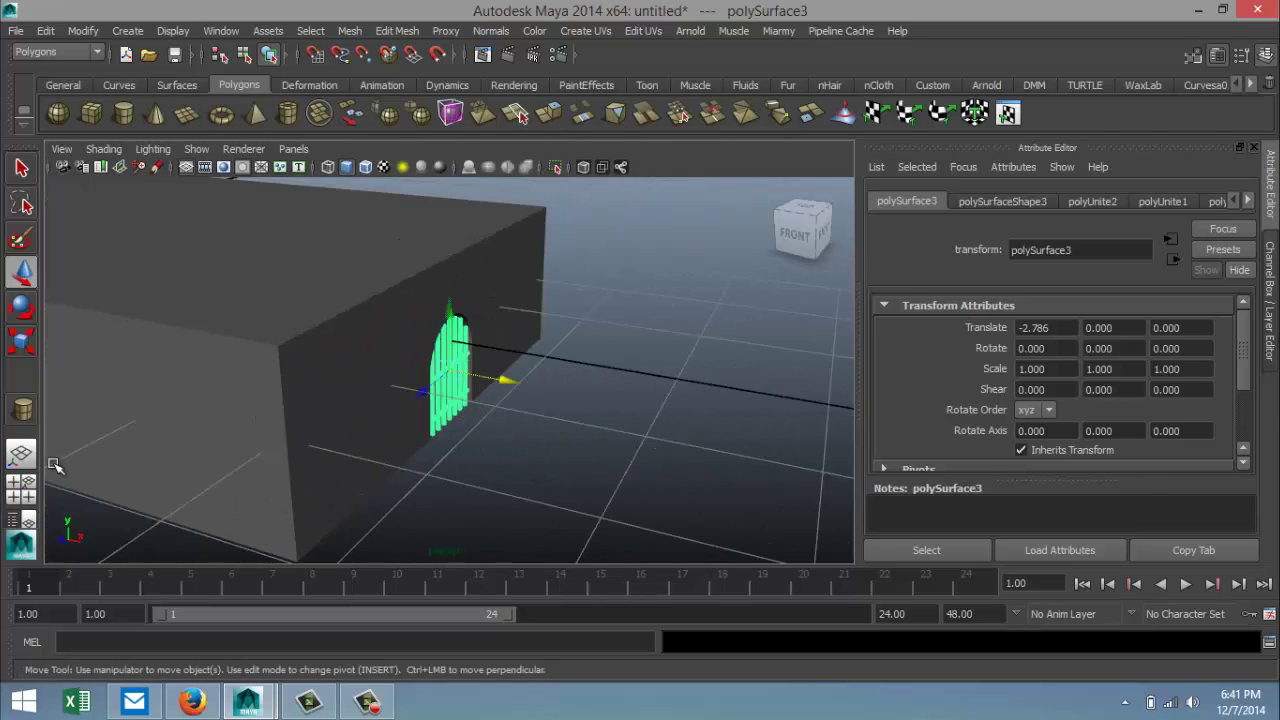
# Step: In the side view, insert an edge loop on the box, starting from its outer vertical edge beyond the arch
pyautogui.click(21, 483)
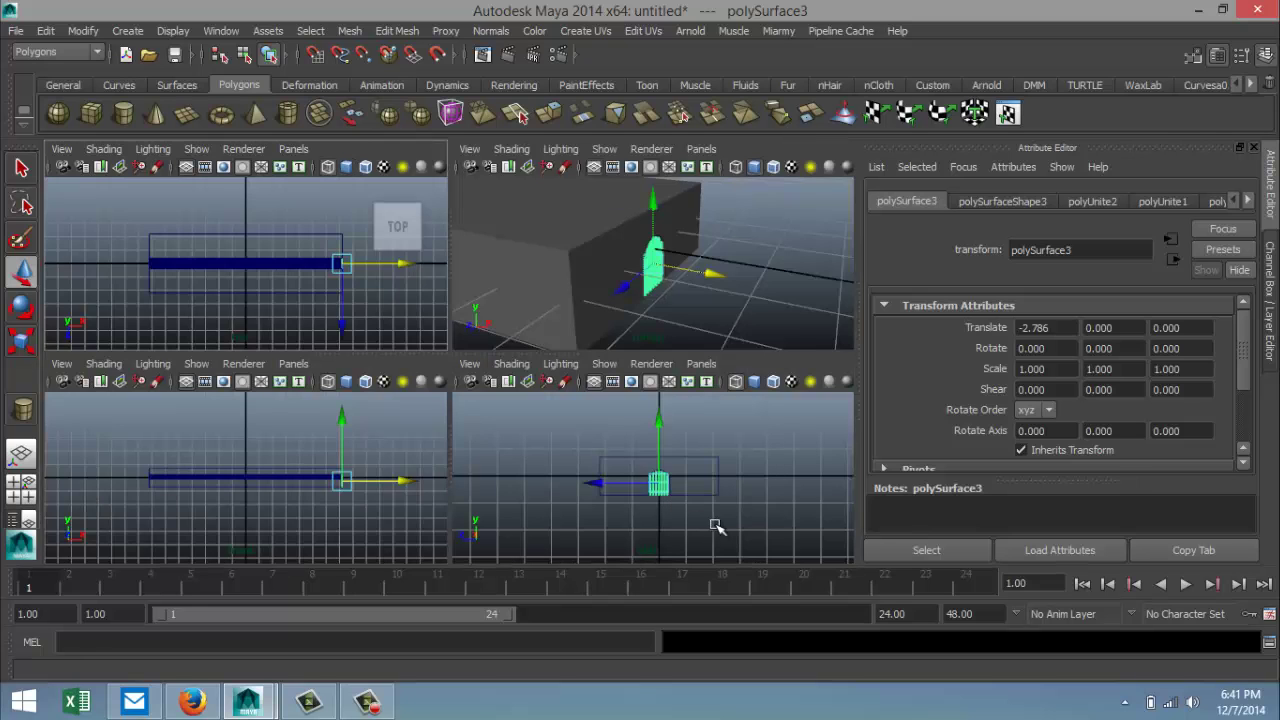
pyautogui.press('space')
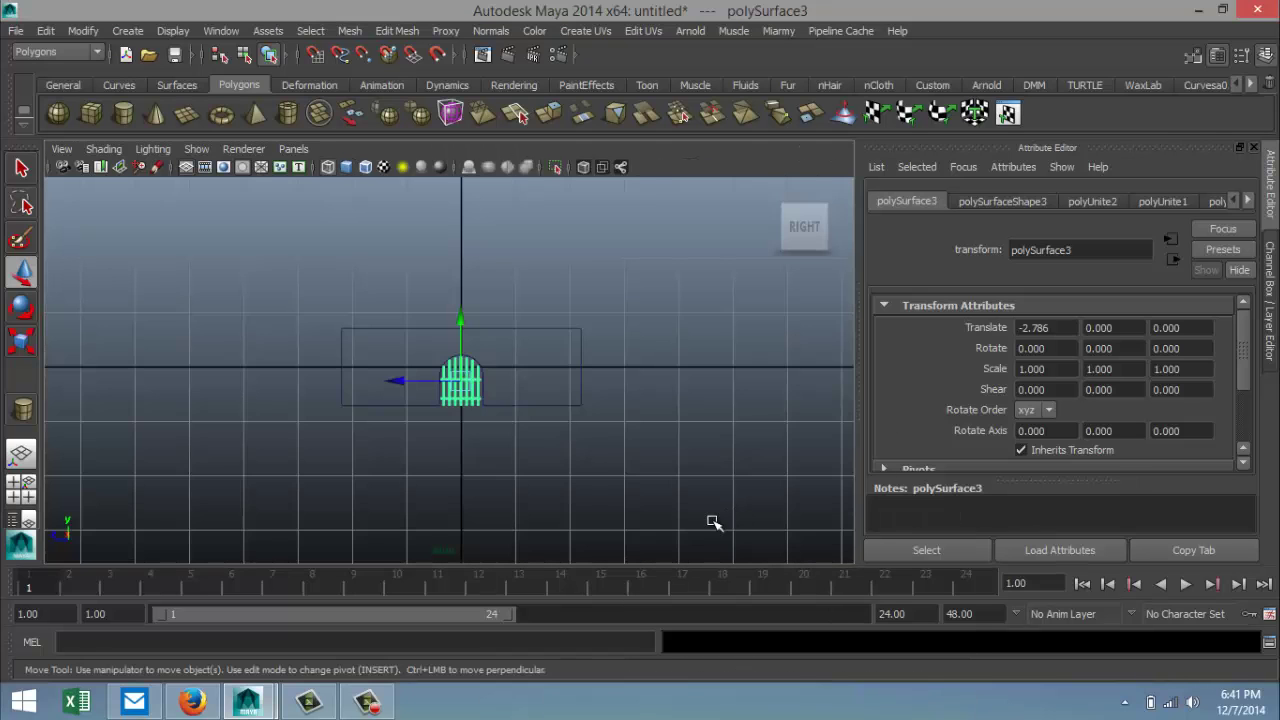
pyautogui.scroll(3, 708, 508)
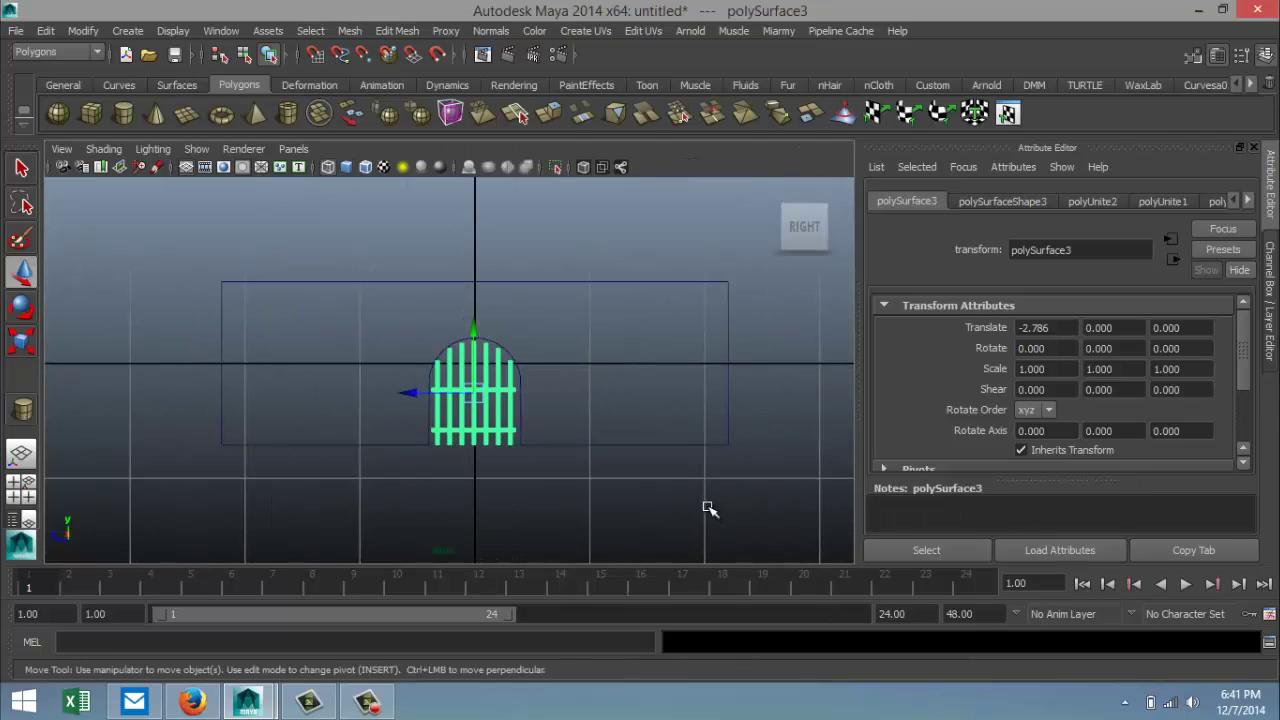
pyautogui.click(397, 30)
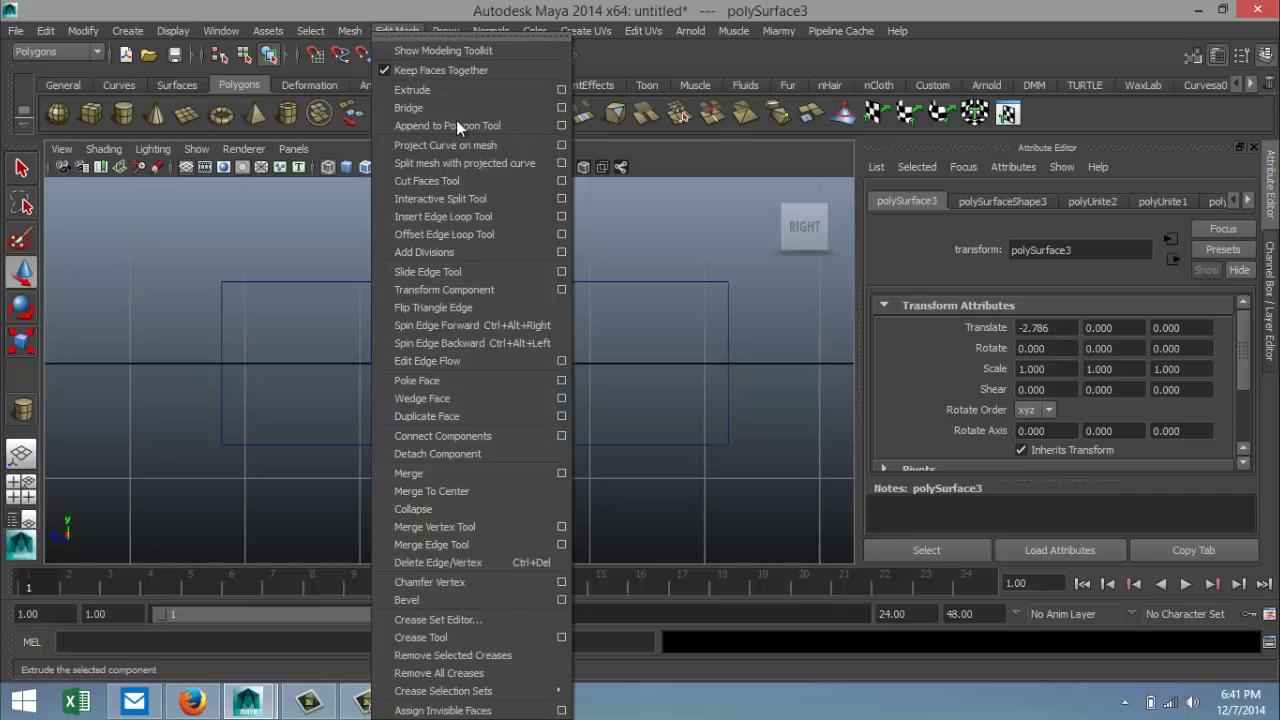
pyautogui.click(491, 216)
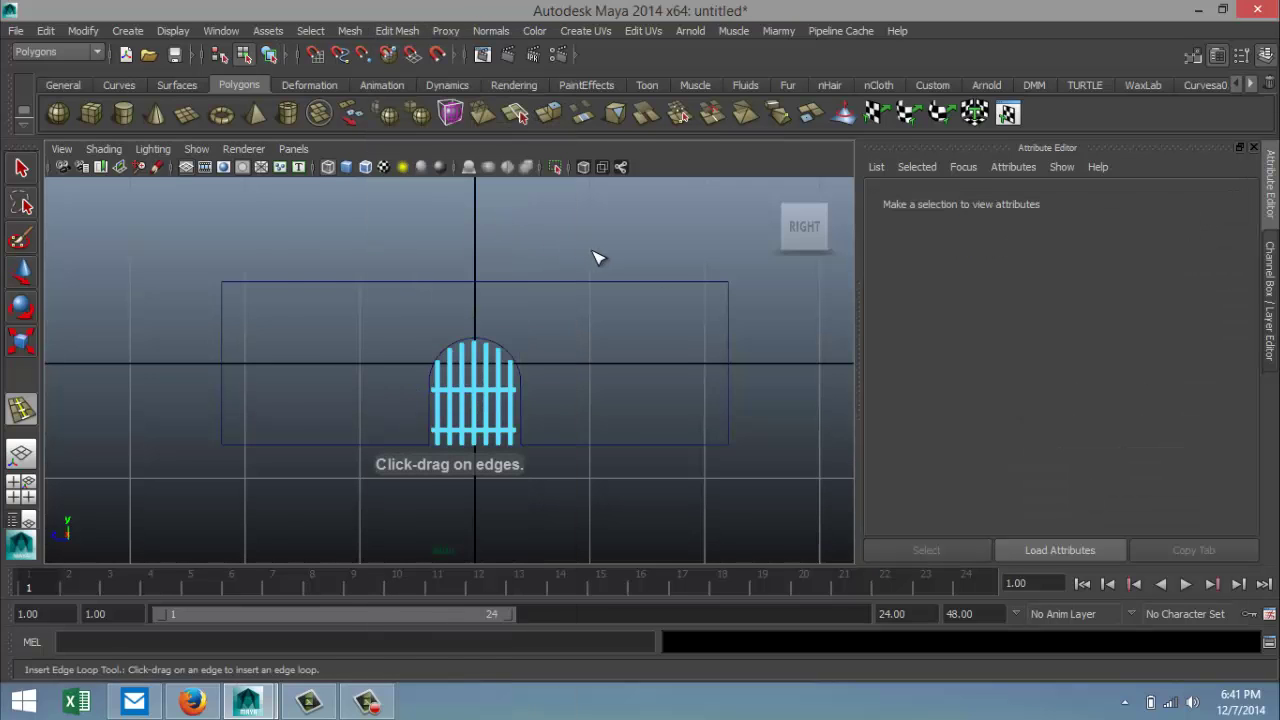
pyautogui.click(733, 337)
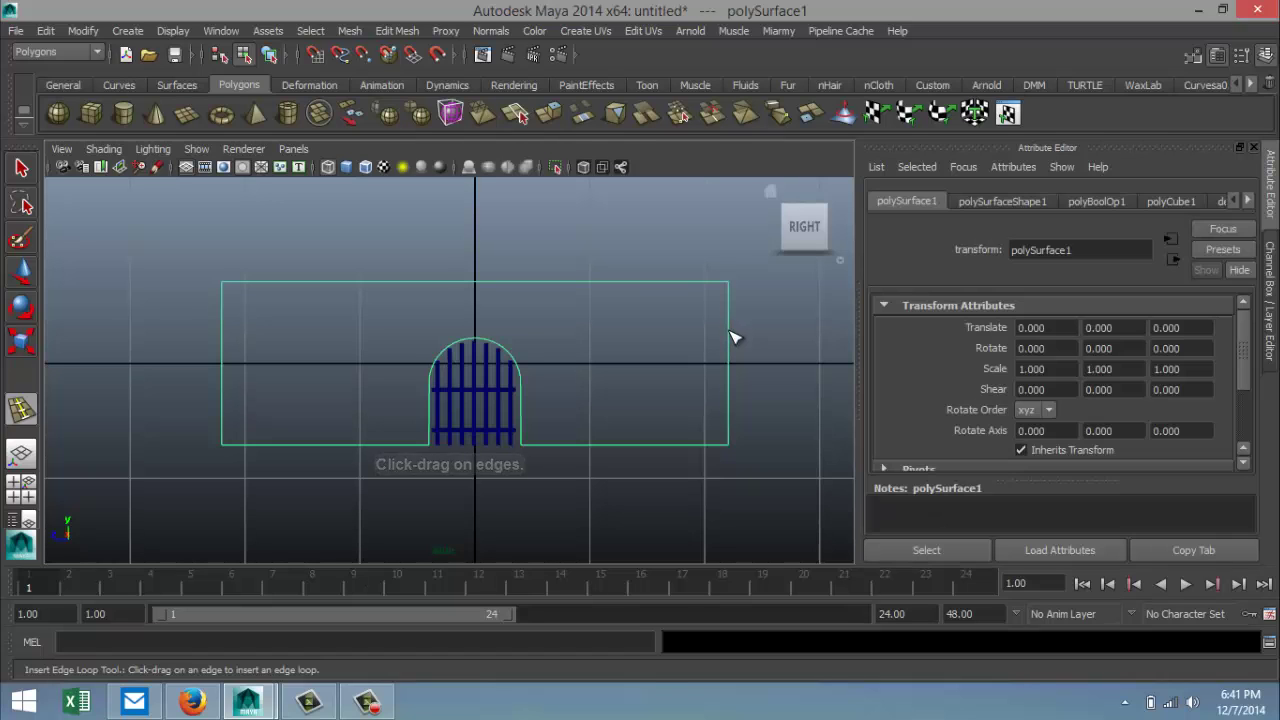
pyautogui.click(733, 337)
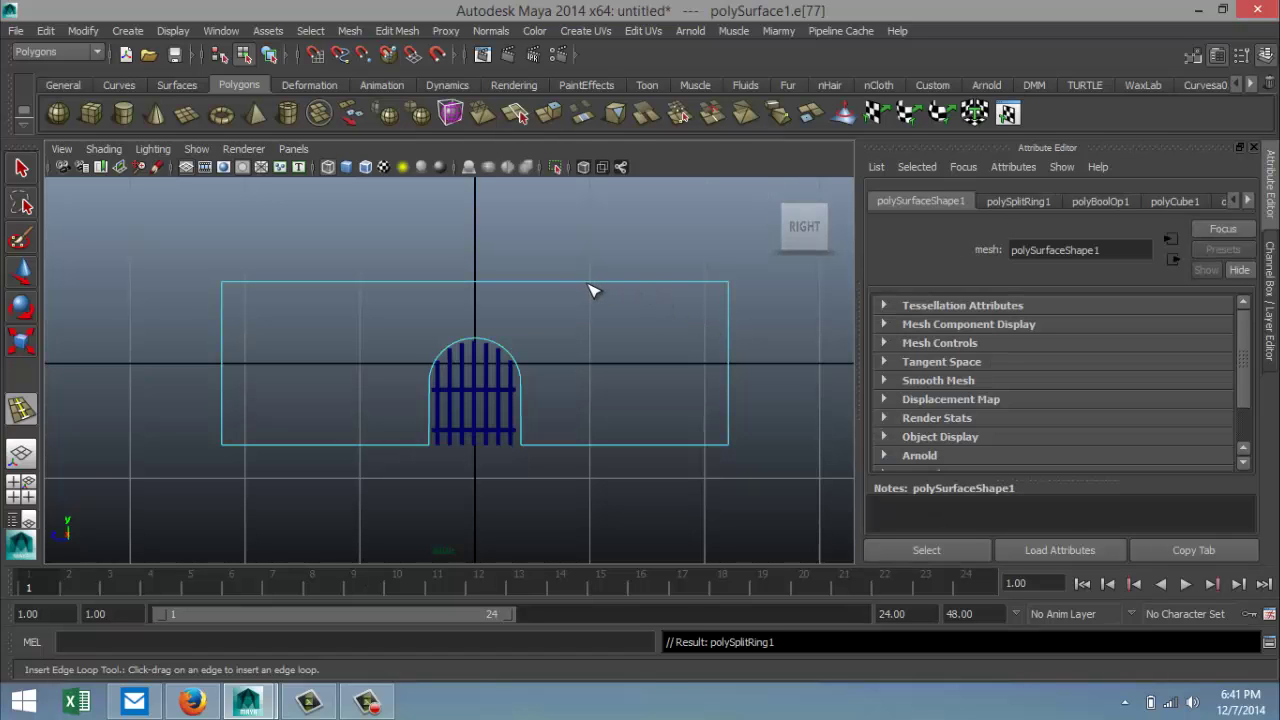
# Step: Try to insert further edge loops near the arch and from the box's upper edge, undoing each attempt
pyautogui.click(527, 392)
pyautogui.hotkey('ctrl', 'z')
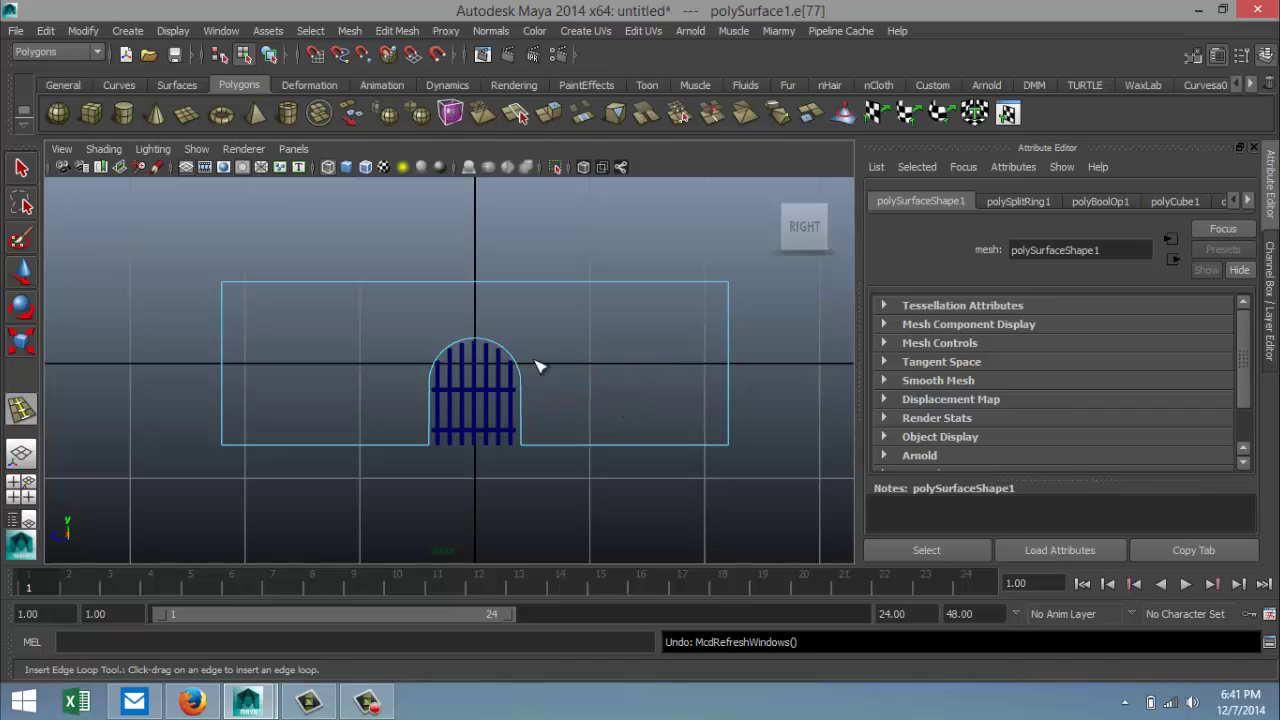
pyautogui.click(362, 283)
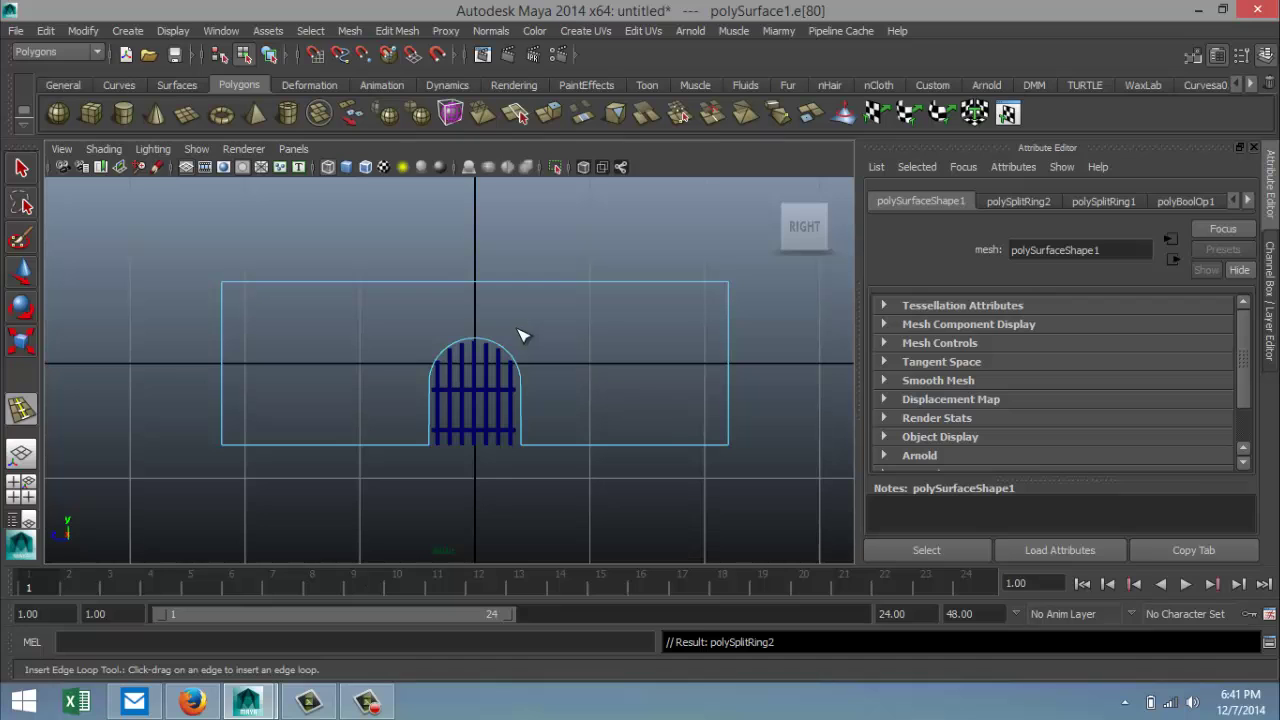
pyautogui.hotkey('ctrl', 'z')
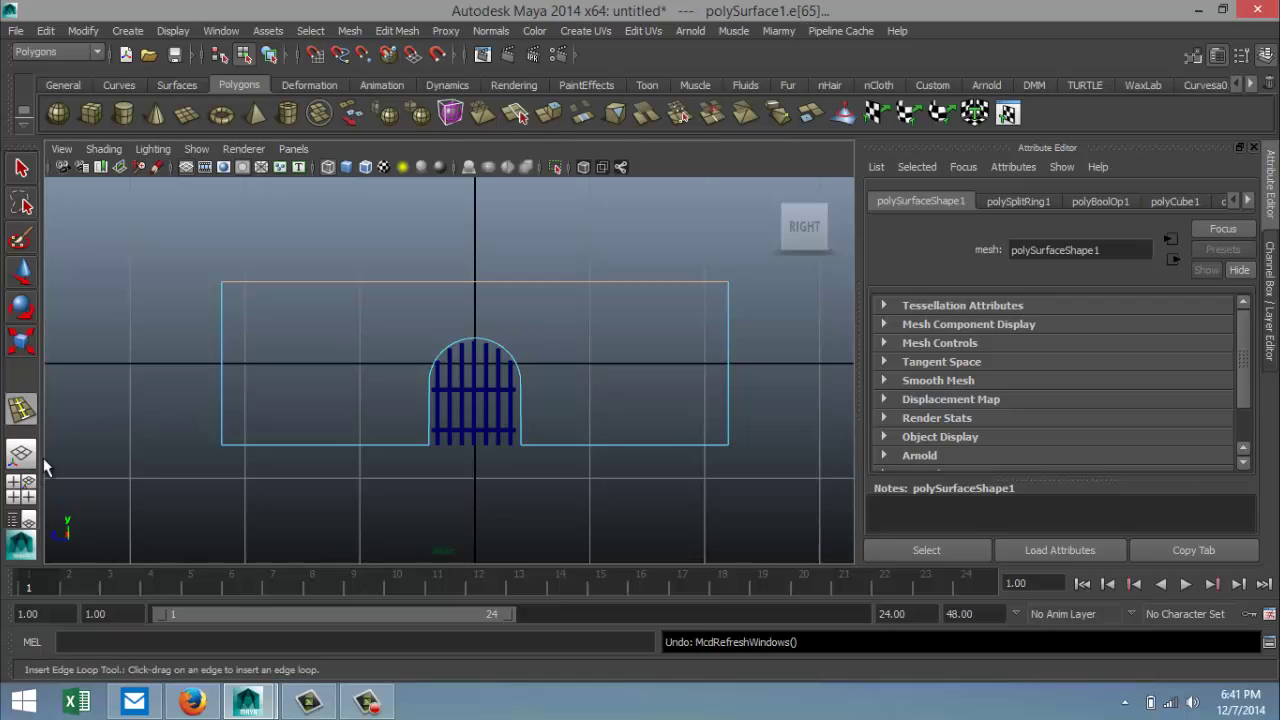
# Step: In the perspective view, examine the grated opening up close and the whole box from farther away
pyautogui.click(26, 489)
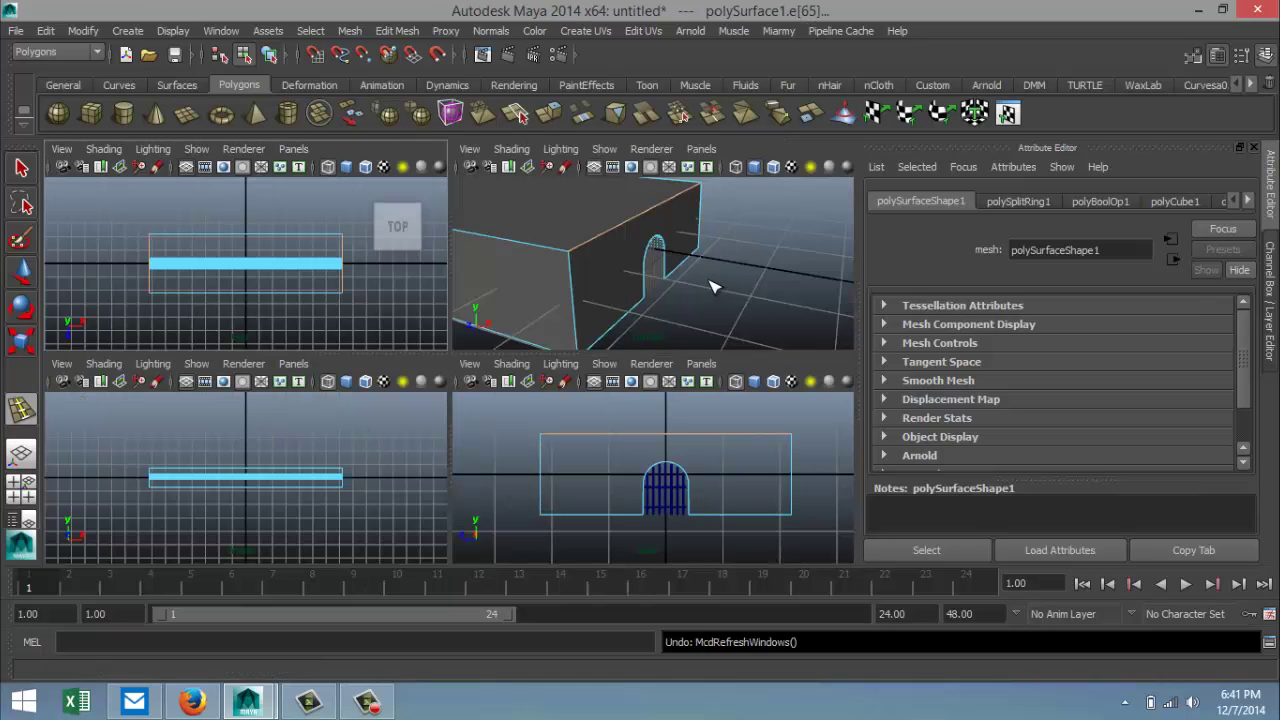
pyautogui.press('space')
pyautogui.scroll(5, 651, 375)
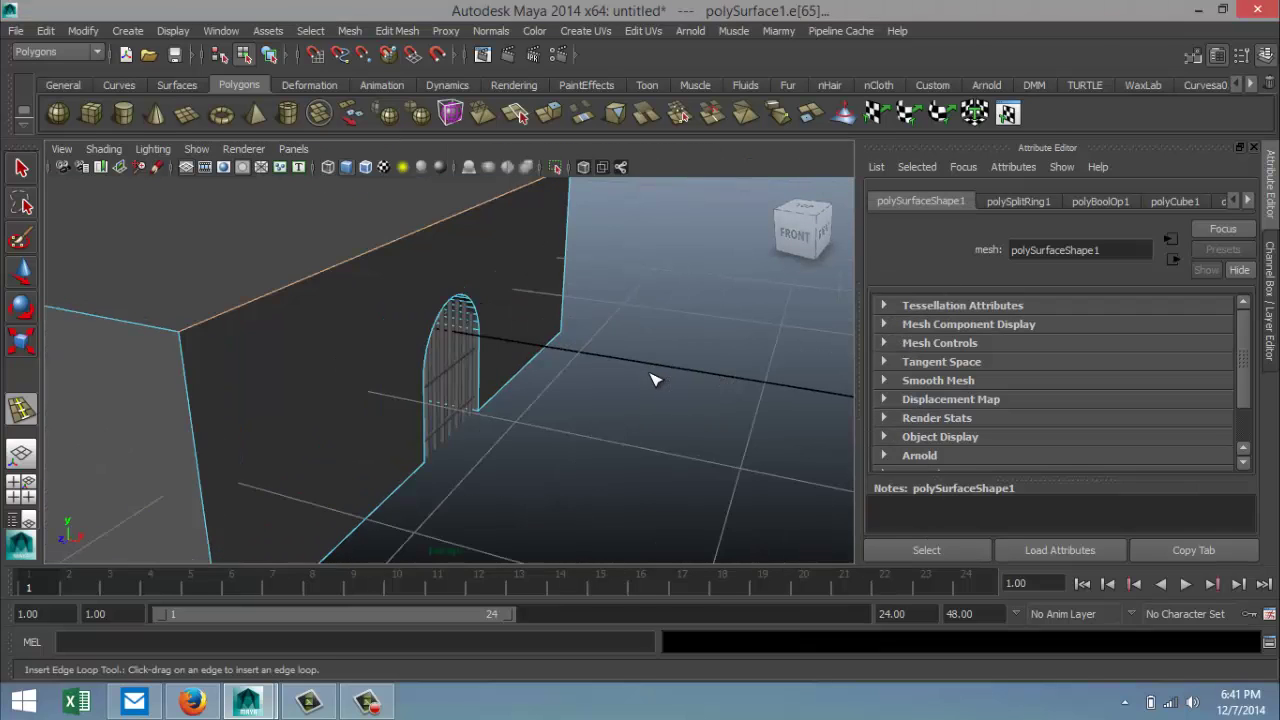
pyautogui.scroll(-6, 651, 378)
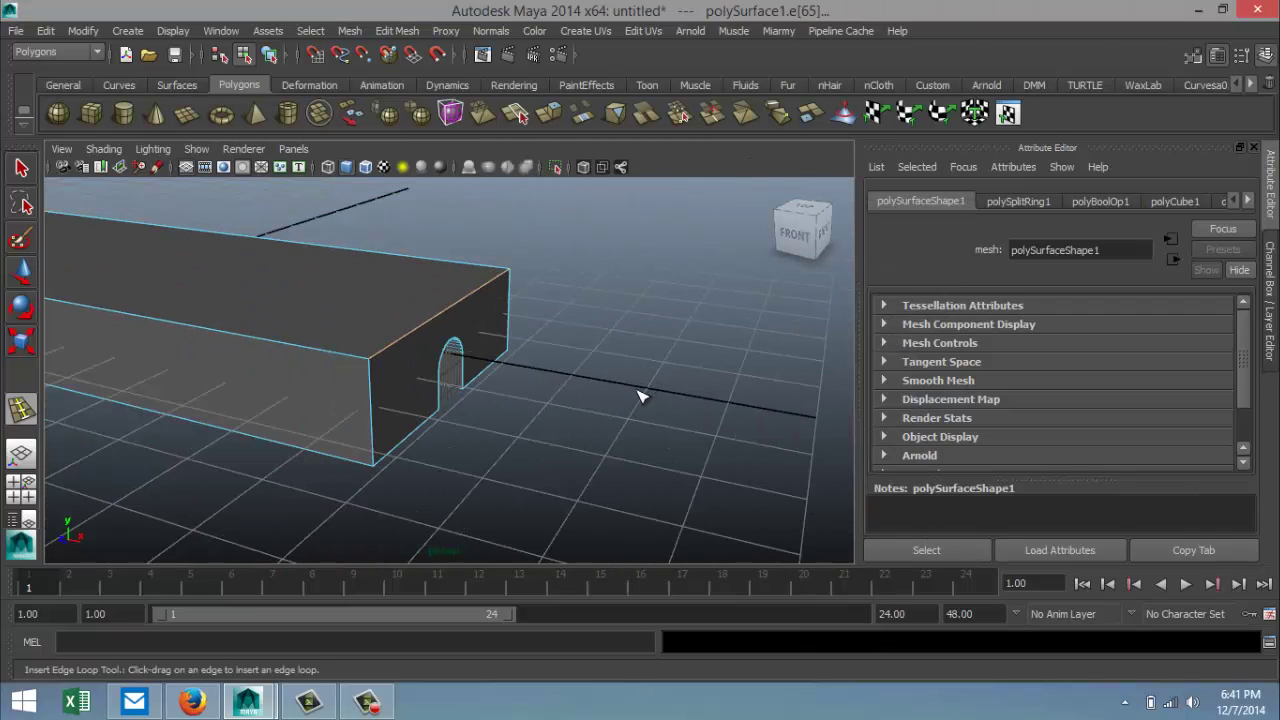
pyautogui.scroll(-2, 641, 397)
pyautogui.scroll(-3, 580, 395)
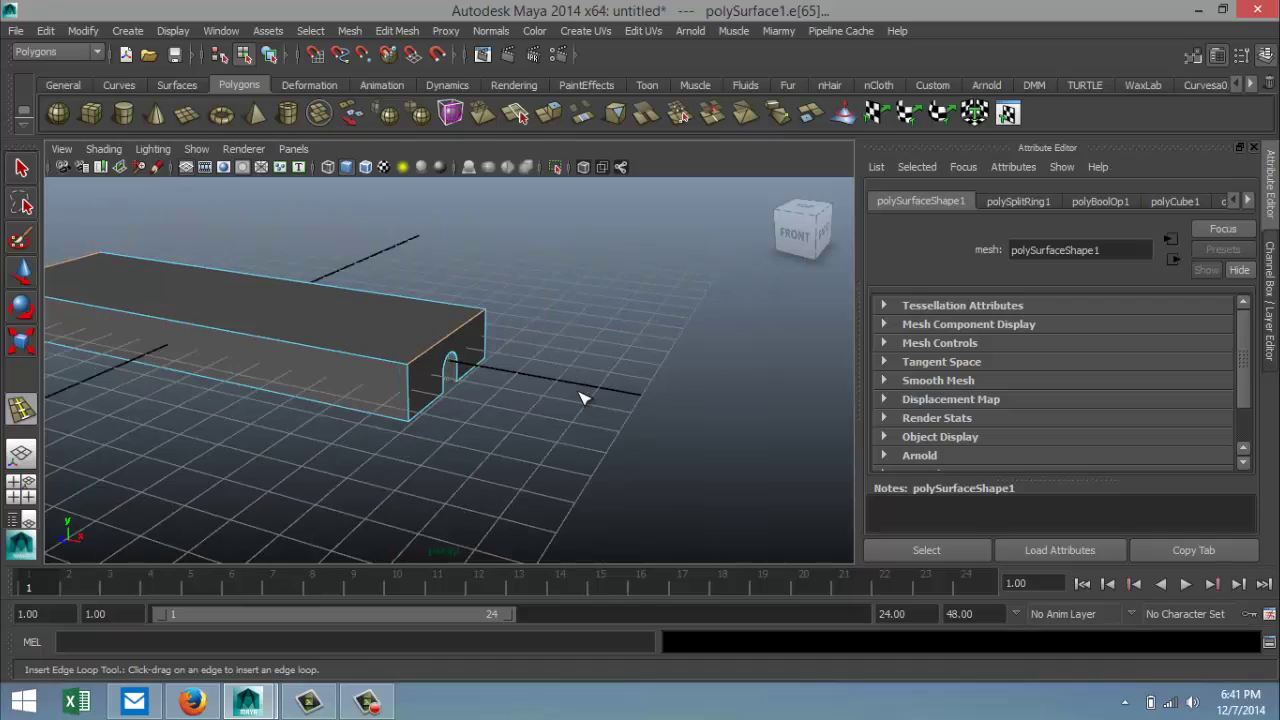
pyautogui.scroll(5, 580, 395)
pyautogui.scroll(-4, 515, 430)
pyautogui.scroll(-2, 370, 437)
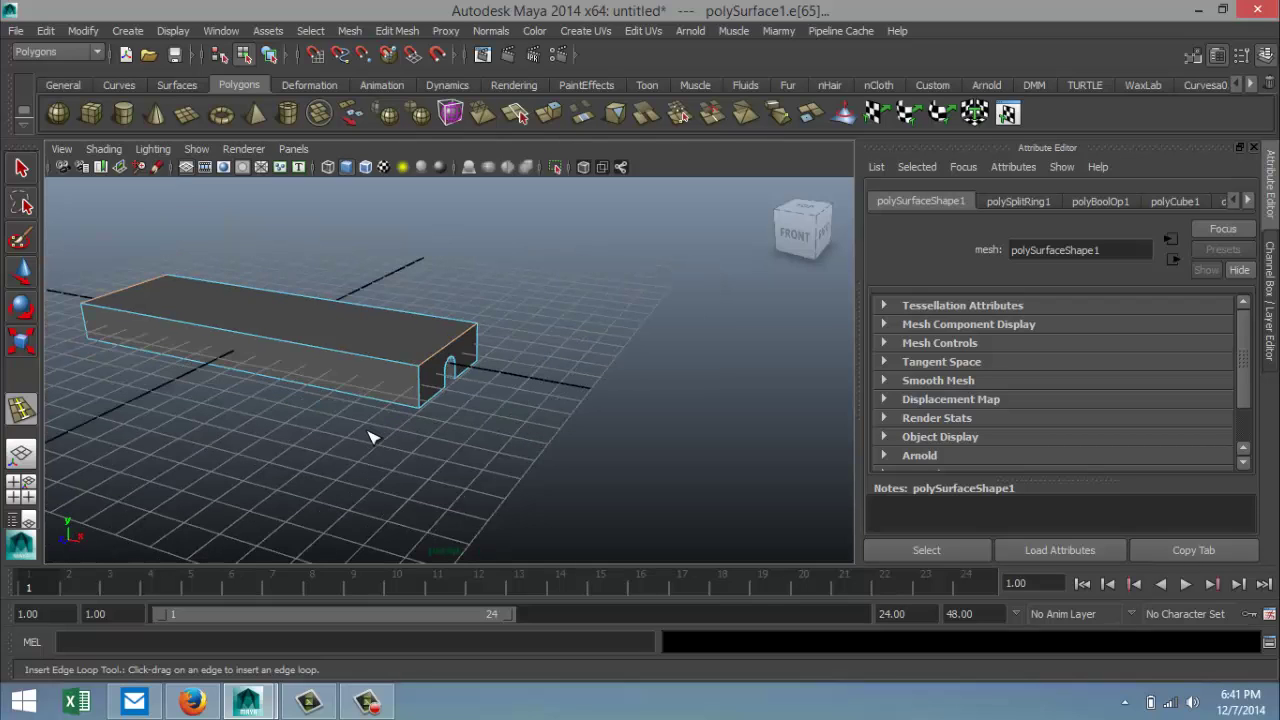
# Step: Create a flat polygon cube and place it above the box near the arched end, at about X 6.096, Y 1.180, Z 0.678
pyautogui.click(93, 120)
pyautogui.moveTo(288, 525); pyautogui.dragTo(452, 398)
pyautogui.press('w')
pyautogui.moveTo(460, 340); pyautogui.dragTo(472, 303)
pyautogui.moveTo(517, 350); pyautogui.dragTo(367, 427)
# Step: In the top view, move the flat block to about X 5.436 and stretch it across most of the box's width
pyautogui.click(24, 490)
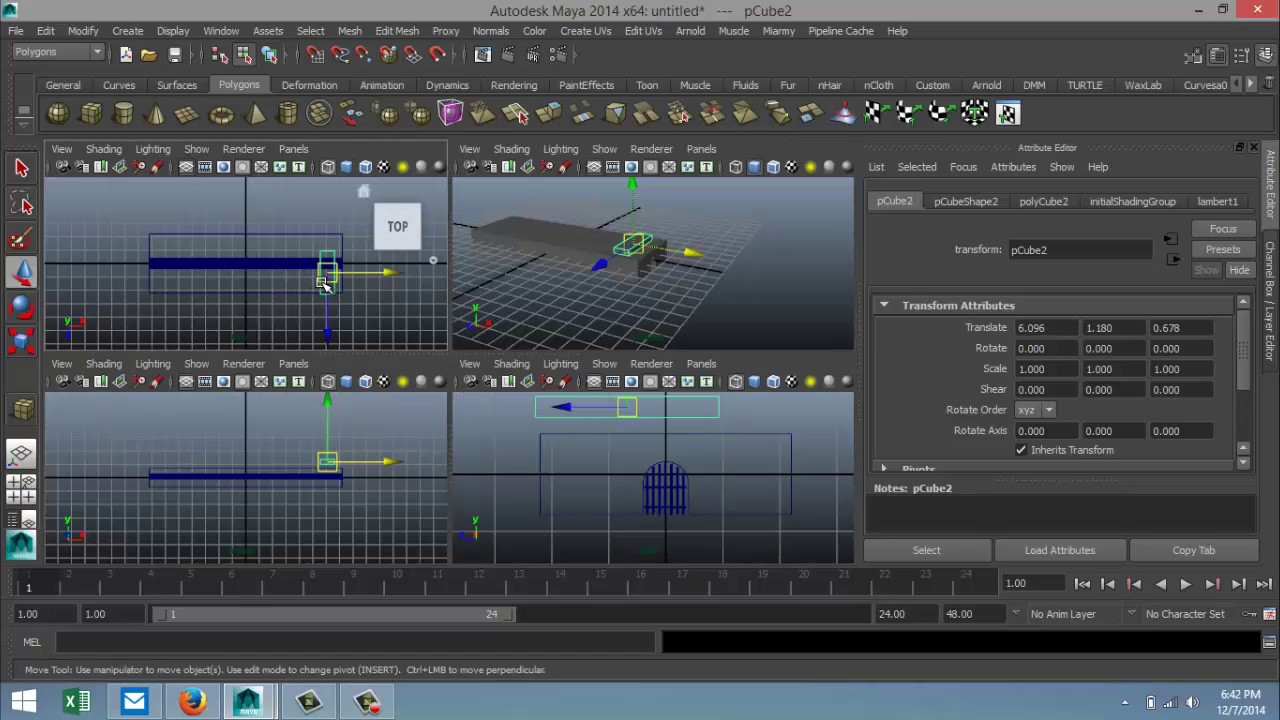
pyautogui.press('space')
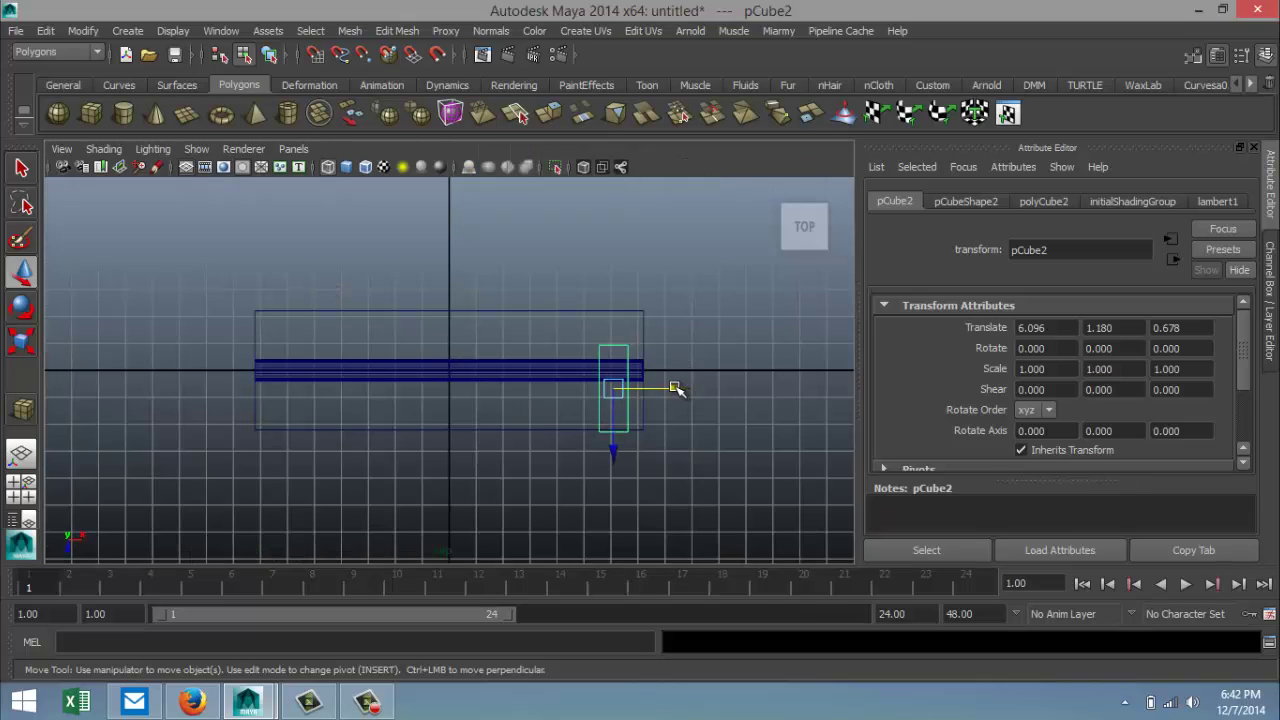
pyautogui.moveTo(677, 389); pyautogui.dragTo(662, 389)
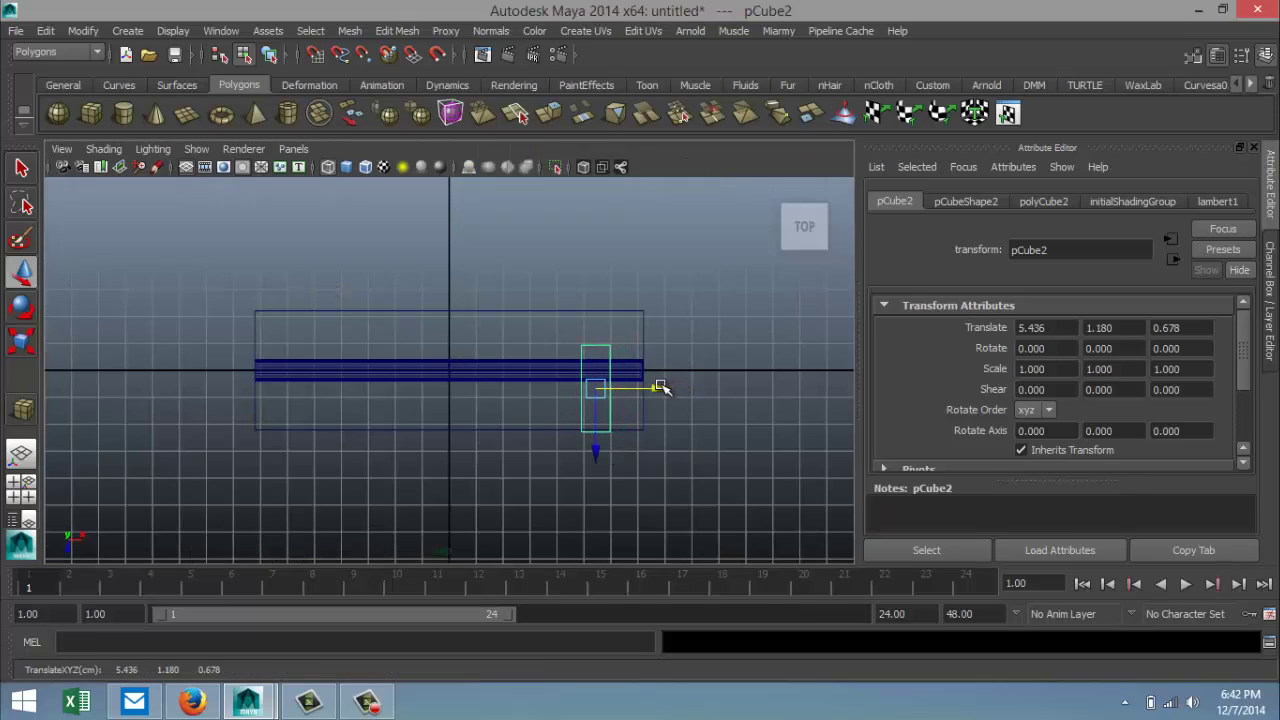
pyautogui.moveTo(594, 449); pyautogui.dragTo(597, 481)
pyautogui.press('r')
# Step: Select the flat block's far end edges and move them to about Z -2.224, flush with the box's far side
pyautogui.moveTo(594, 318); pyautogui.dragTo(596, 250, button='right')
pyautogui.moveTo(597, 298); pyautogui.dragTo(594, 320)
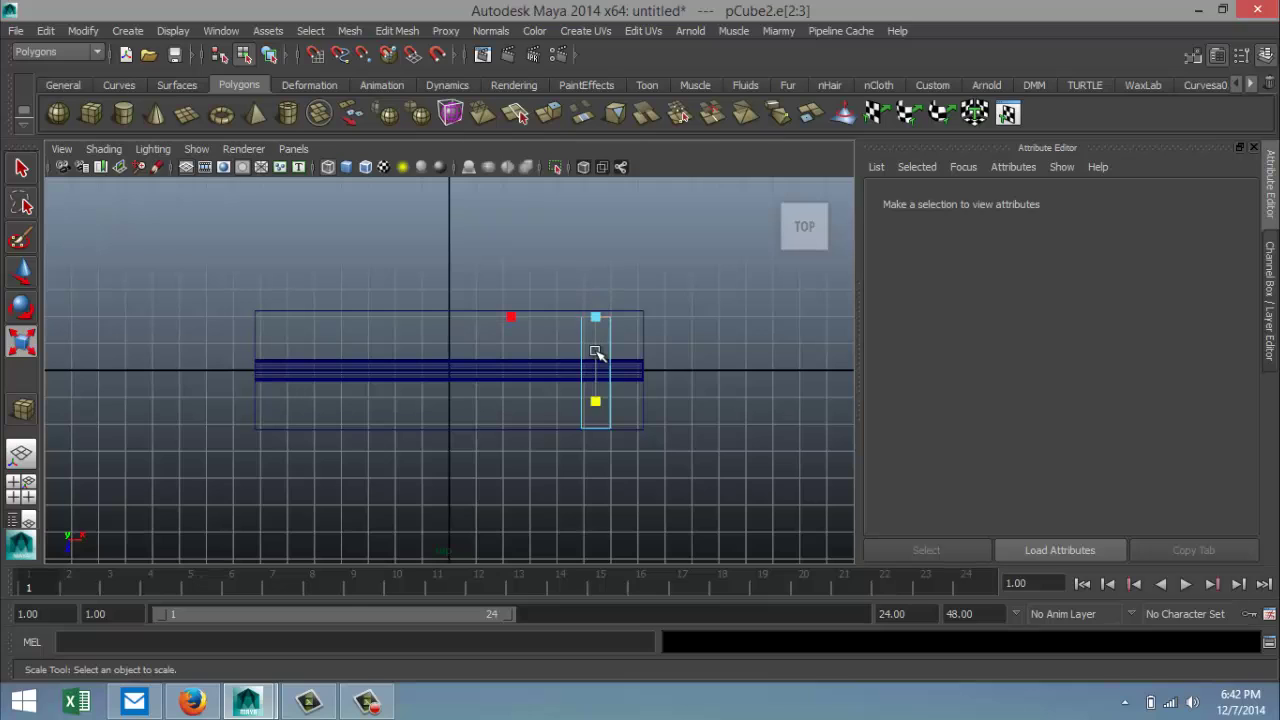
pyautogui.press('w')
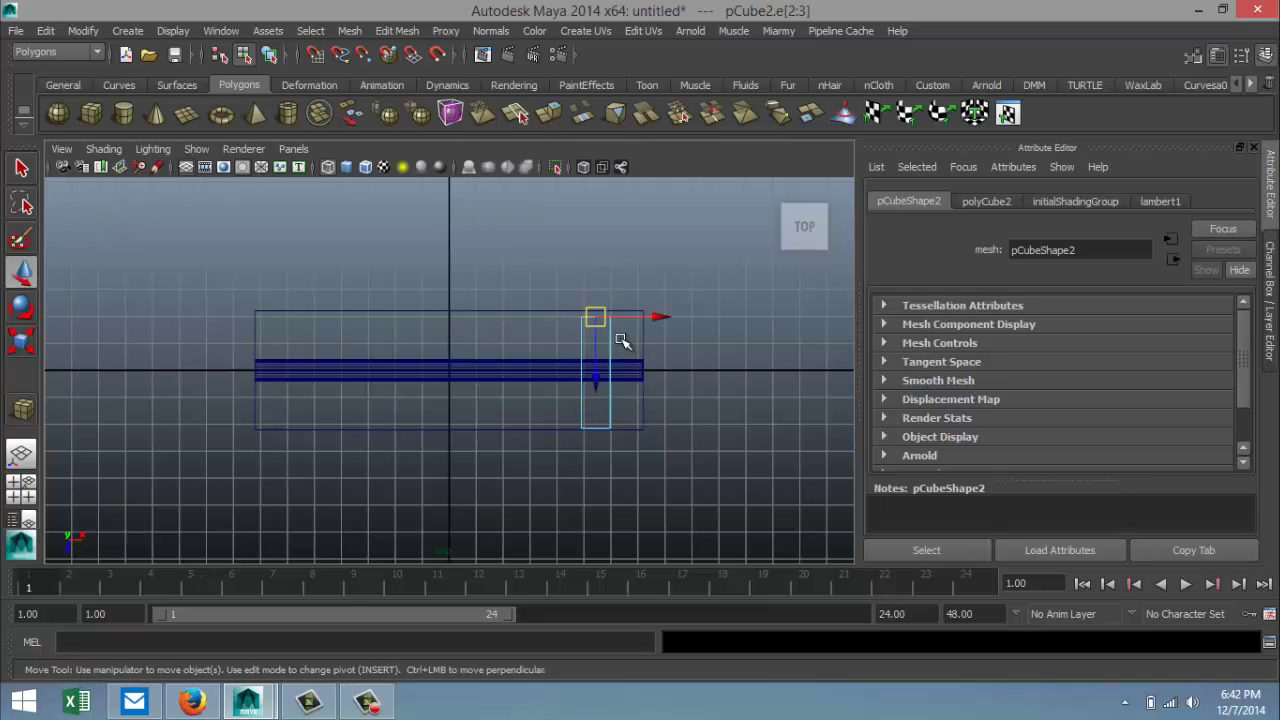
pyautogui.moveTo(597, 371); pyautogui.dragTo(603, 387)
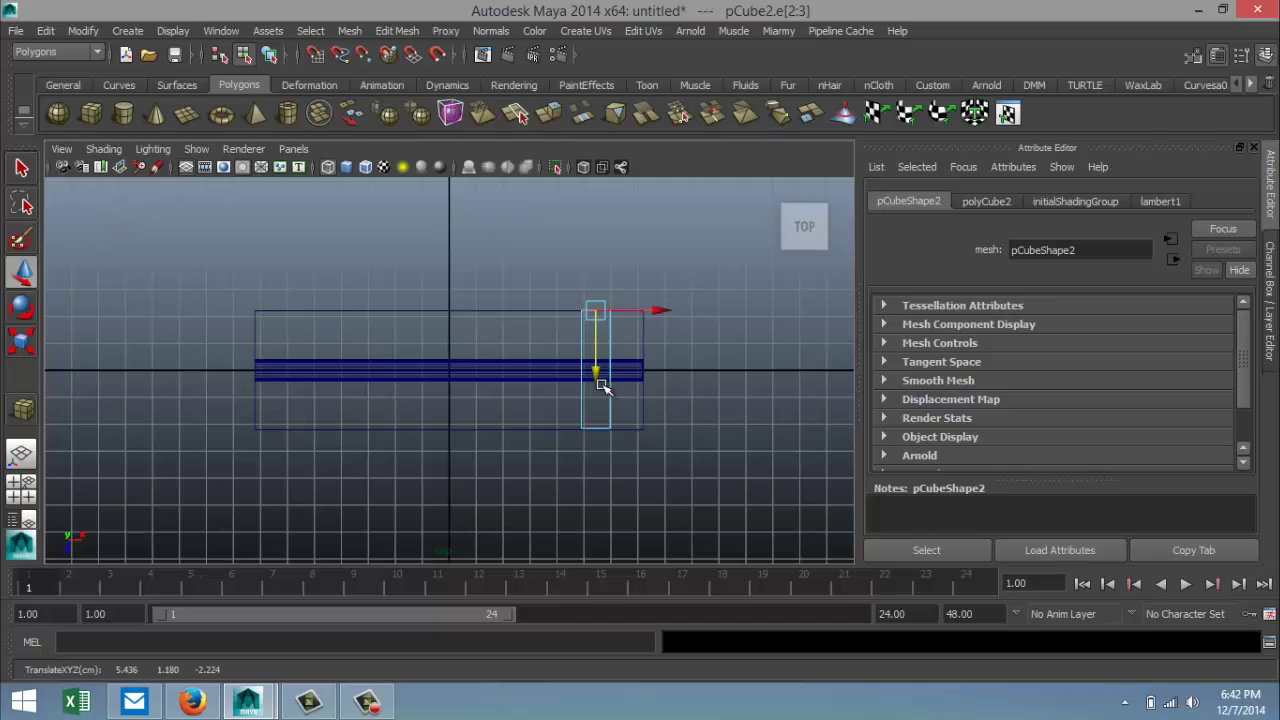
# Step: In the front view, lower the whole flat block to Y 0.895 so it rests on the box's top
pyautogui.click(22, 488)
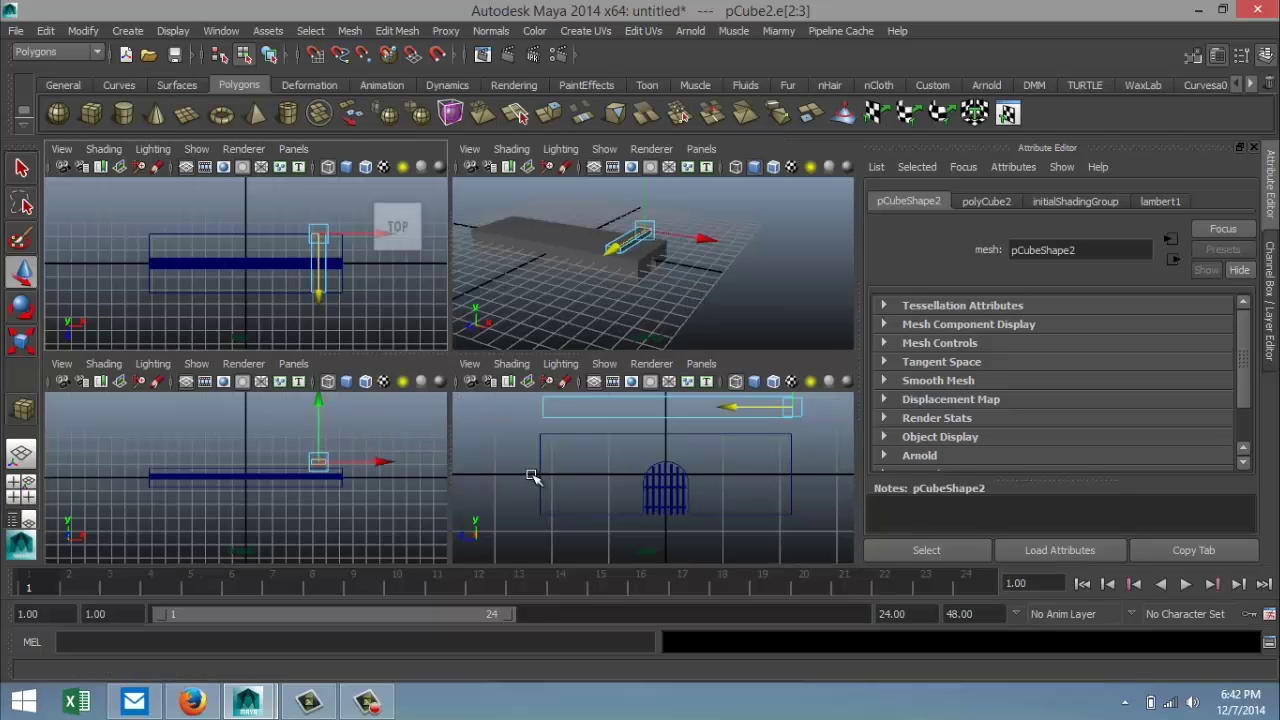
pyautogui.press('space')
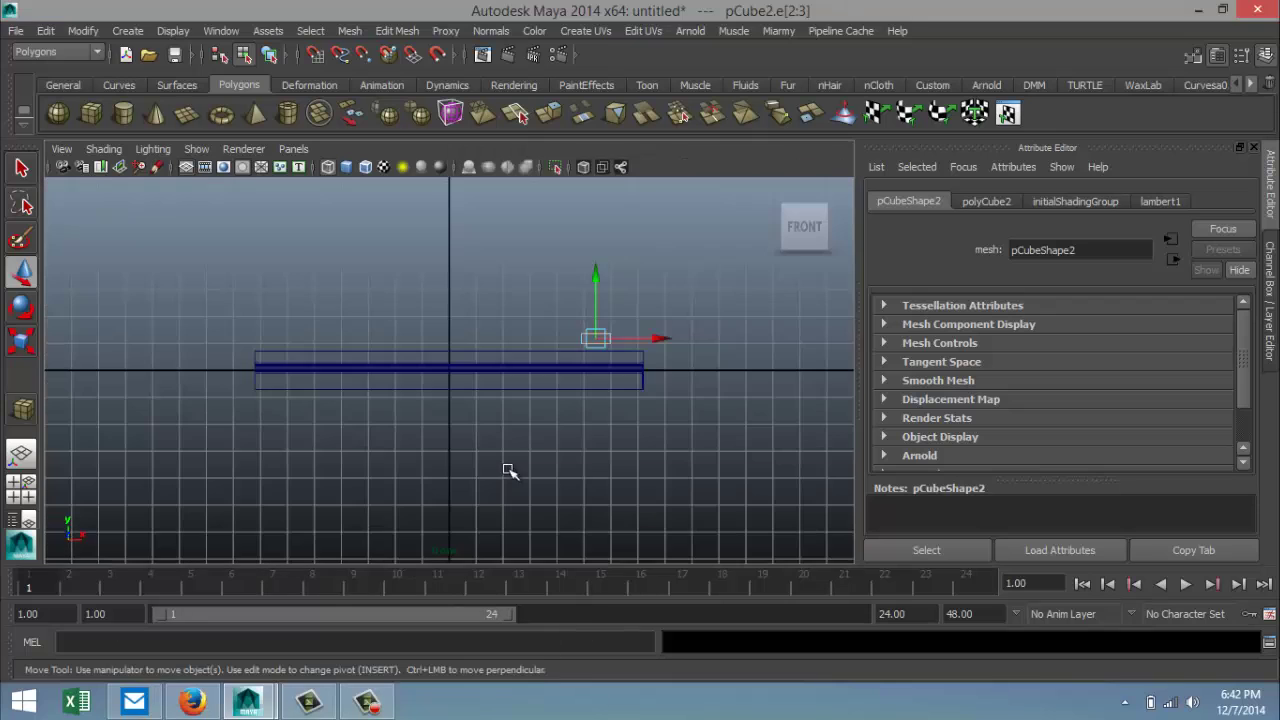
pyautogui.scroll(5, 590, 432)
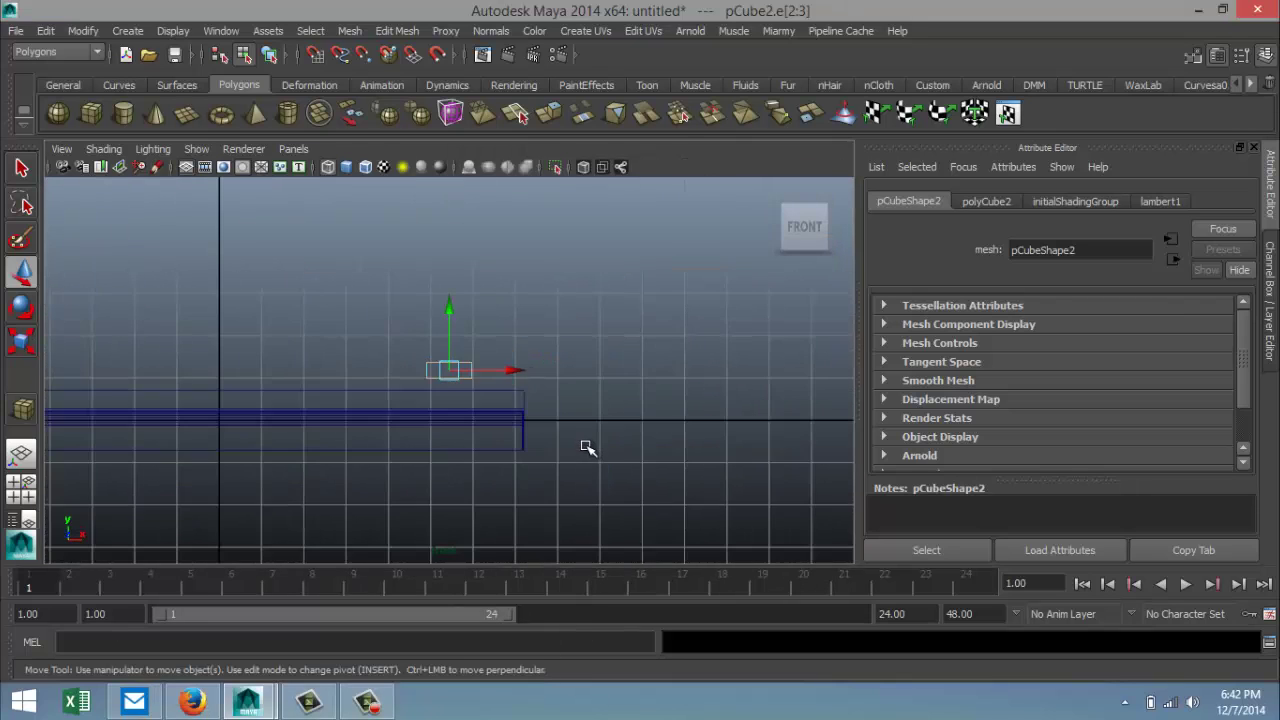
pyautogui.scroll(2, 514, 421)
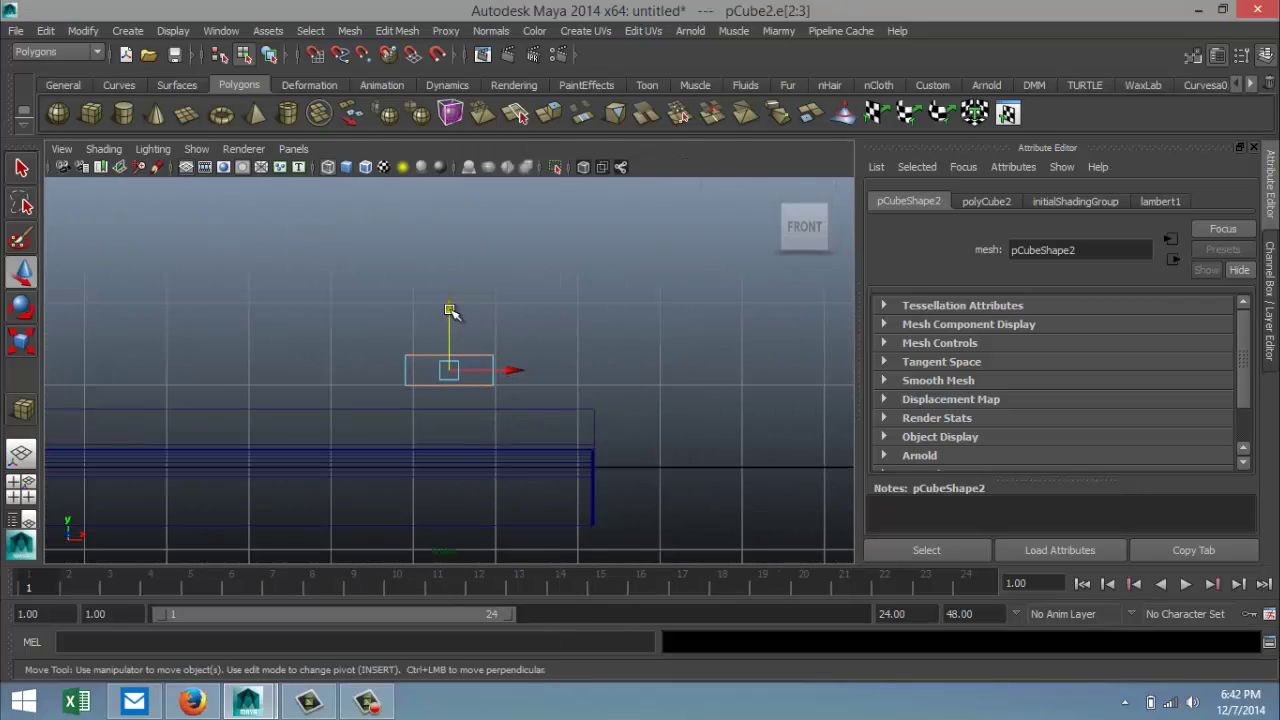
pyautogui.moveTo(405, 369); pyautogui.dragTo(486, 274, button='right')
pyautogui.click(424, 373)
pyautogui.click(405, 376)
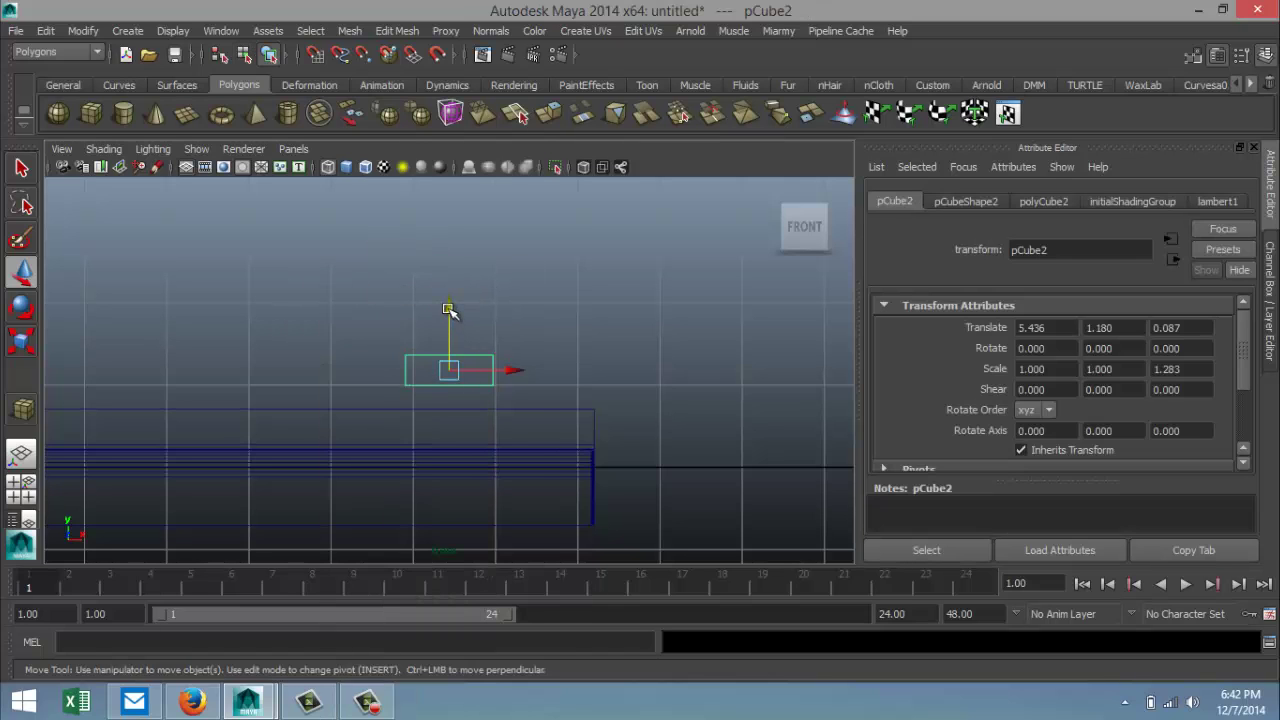
pyautogui.moveTo(449, 309); pyautogui.dragTo(455, 334)
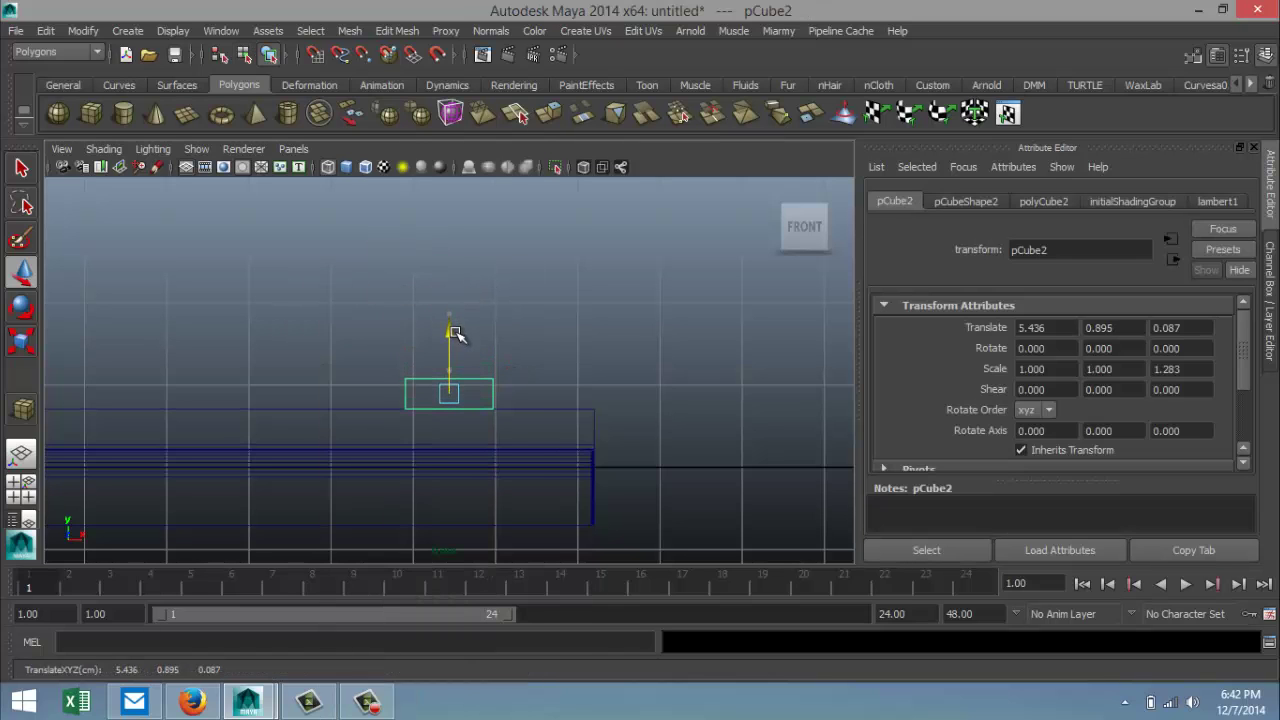
# Step: In the top view, insert two edge loops across the flat block, one near each end of its length
pyautogui.click(24, 492)
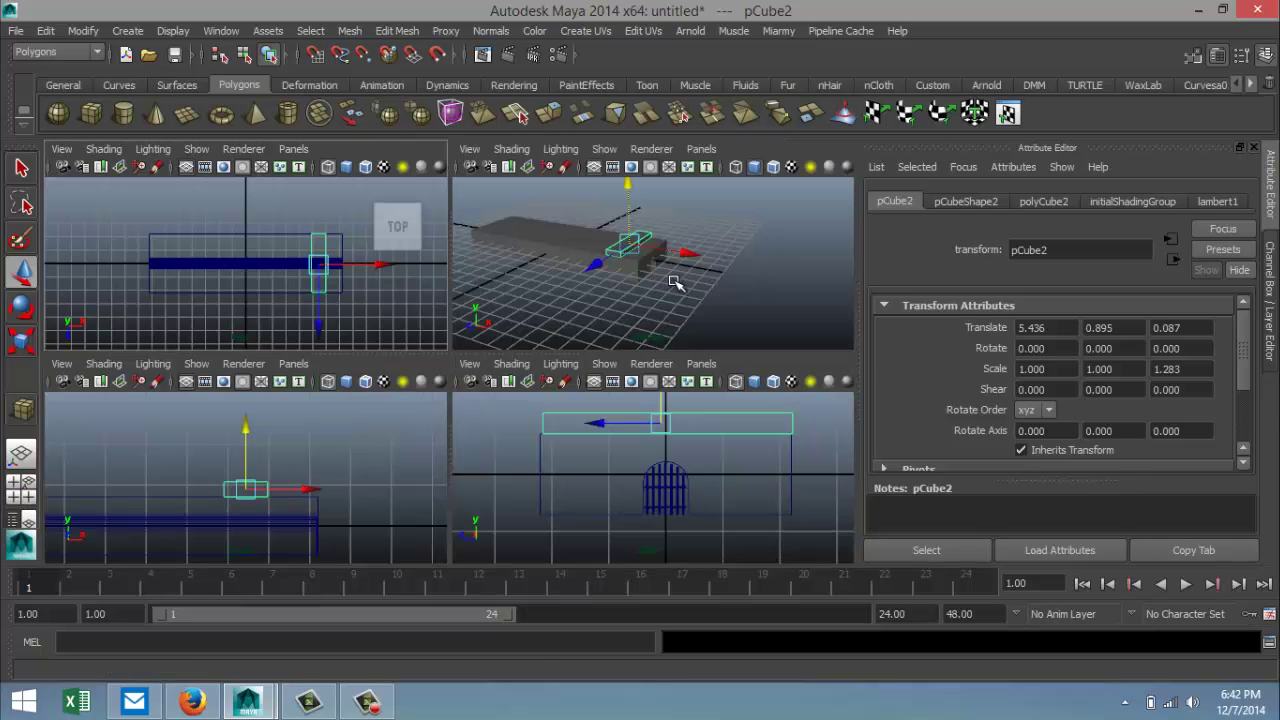
pyautogui.press('space')
pyautogui.scroll(3, 603, 411)
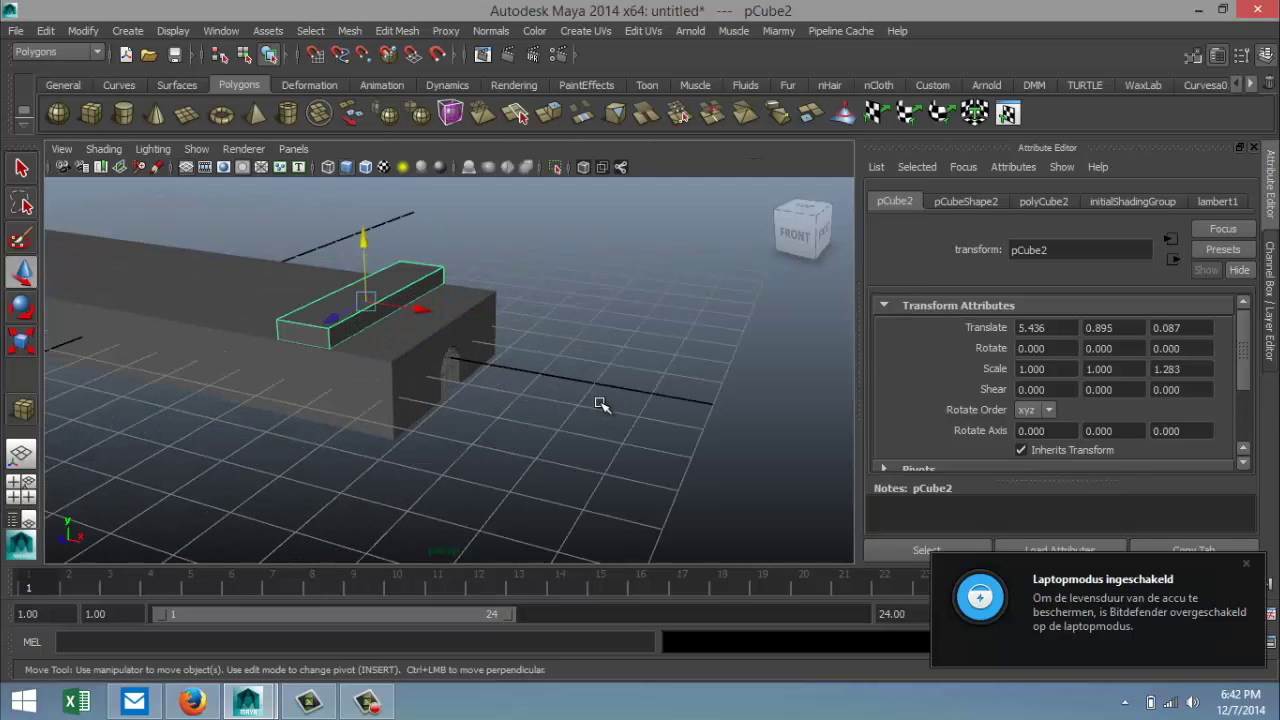
pyautogui.keyDown('alt'); pyautogui.moveTo(600, 403); pyautogui.dragTo(568, 494); pyautogui.keyUp('alt')
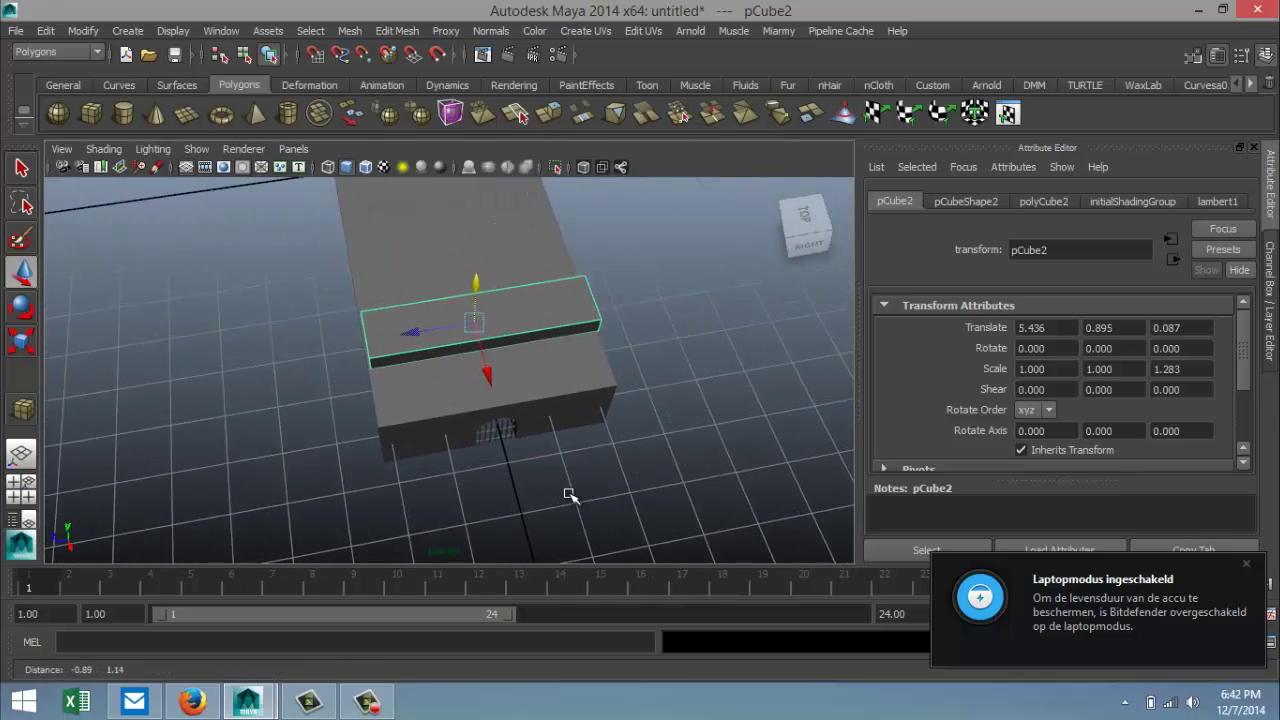
pyautogui.click(22, 490)
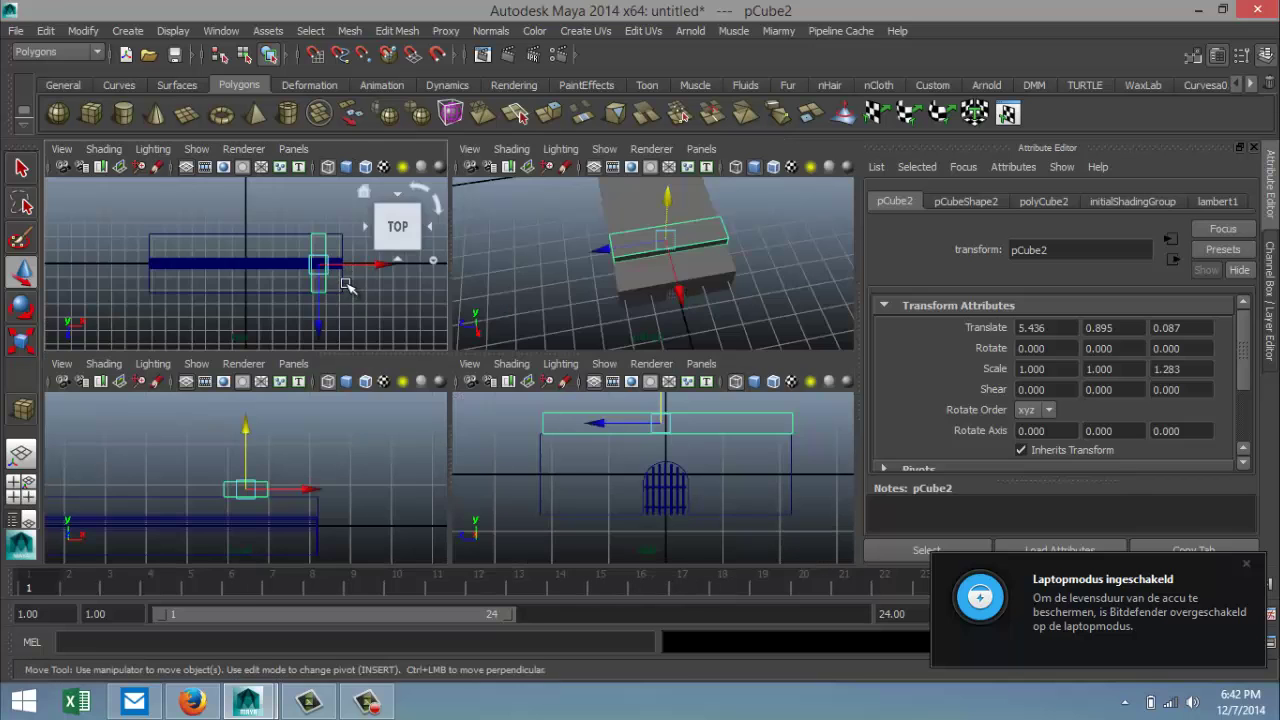
pyautogui.press('space')
pyautogui.scroll(2, 663, 366)
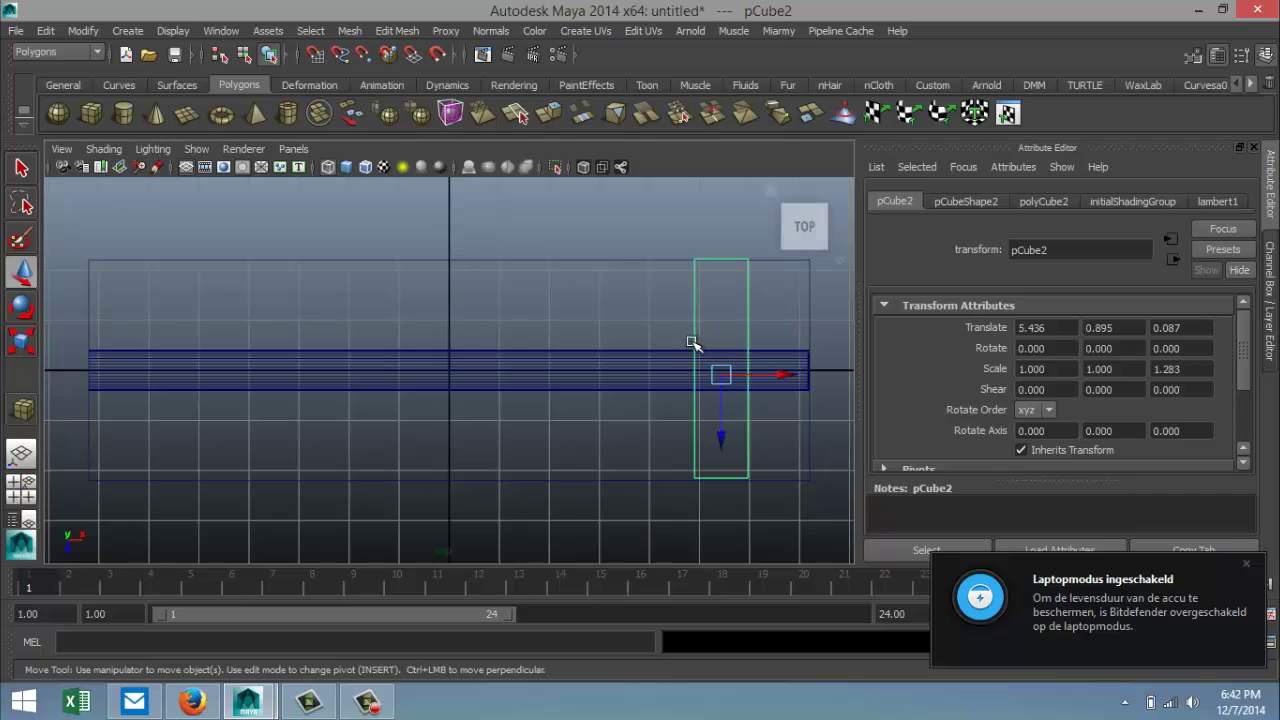
pyautogui.scroll(-2, 693, 343)
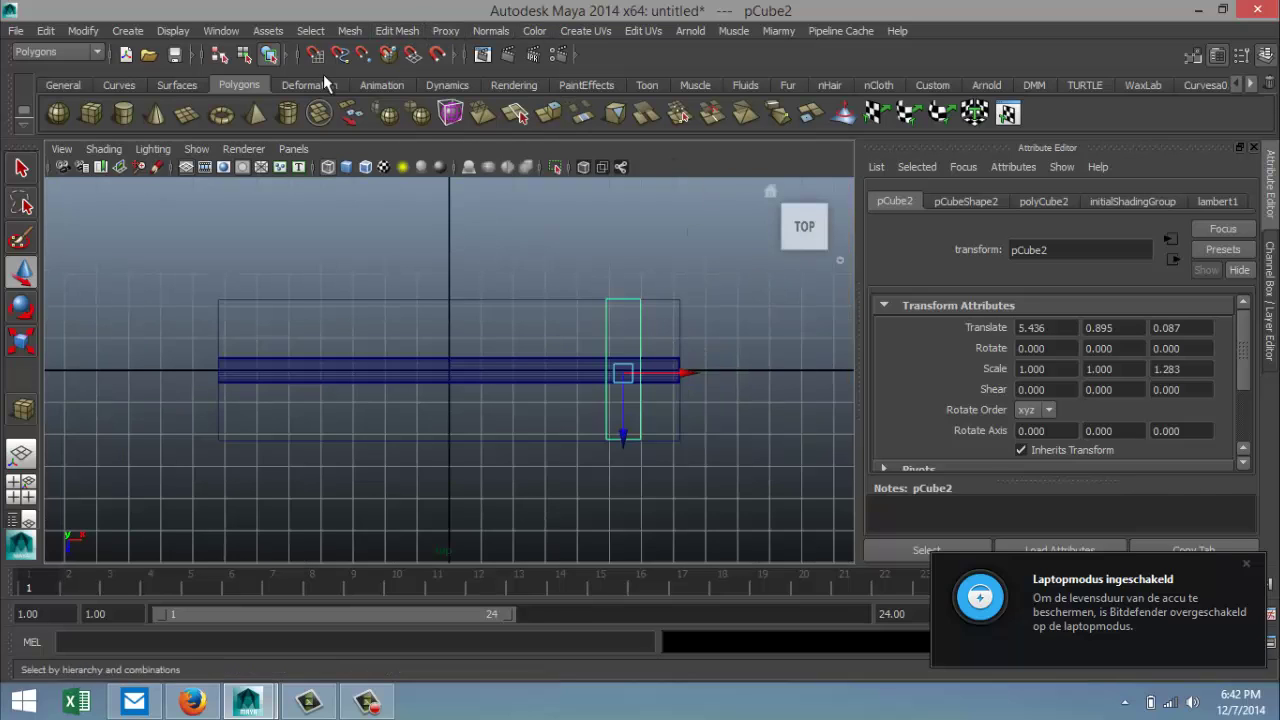
pyautogui.click(397, 31)
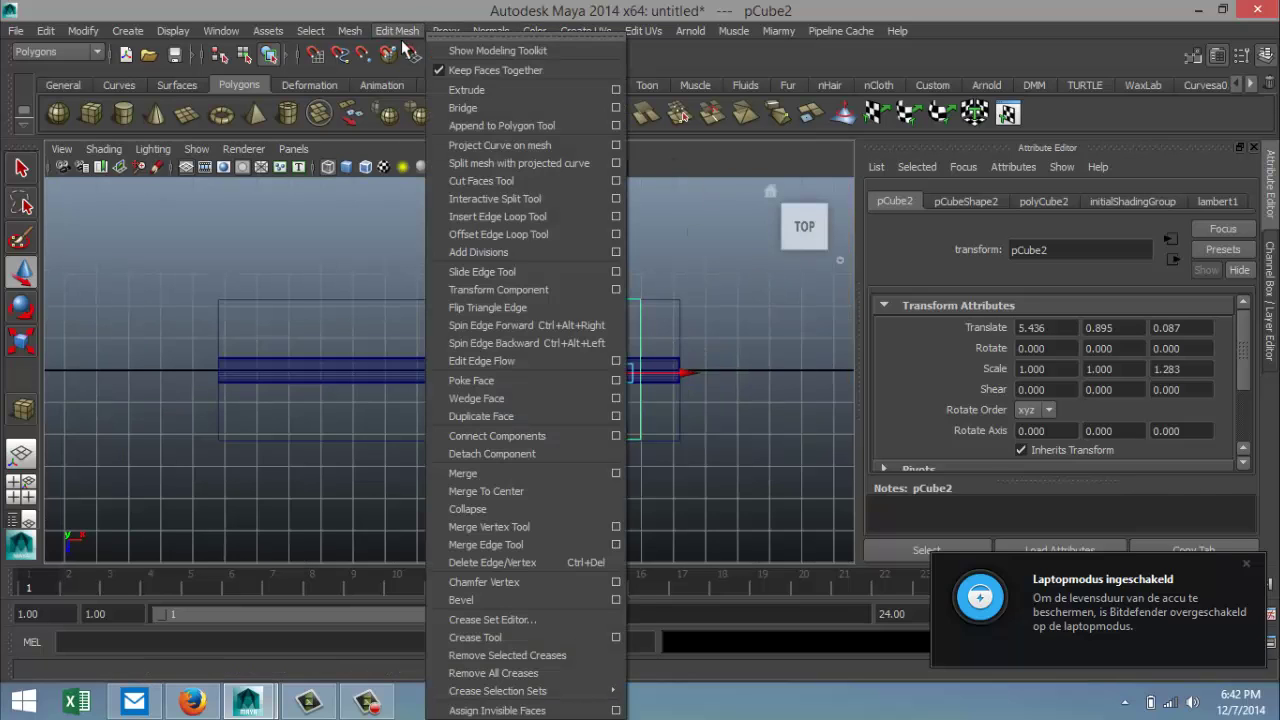
pyautogui.click(532, 218)
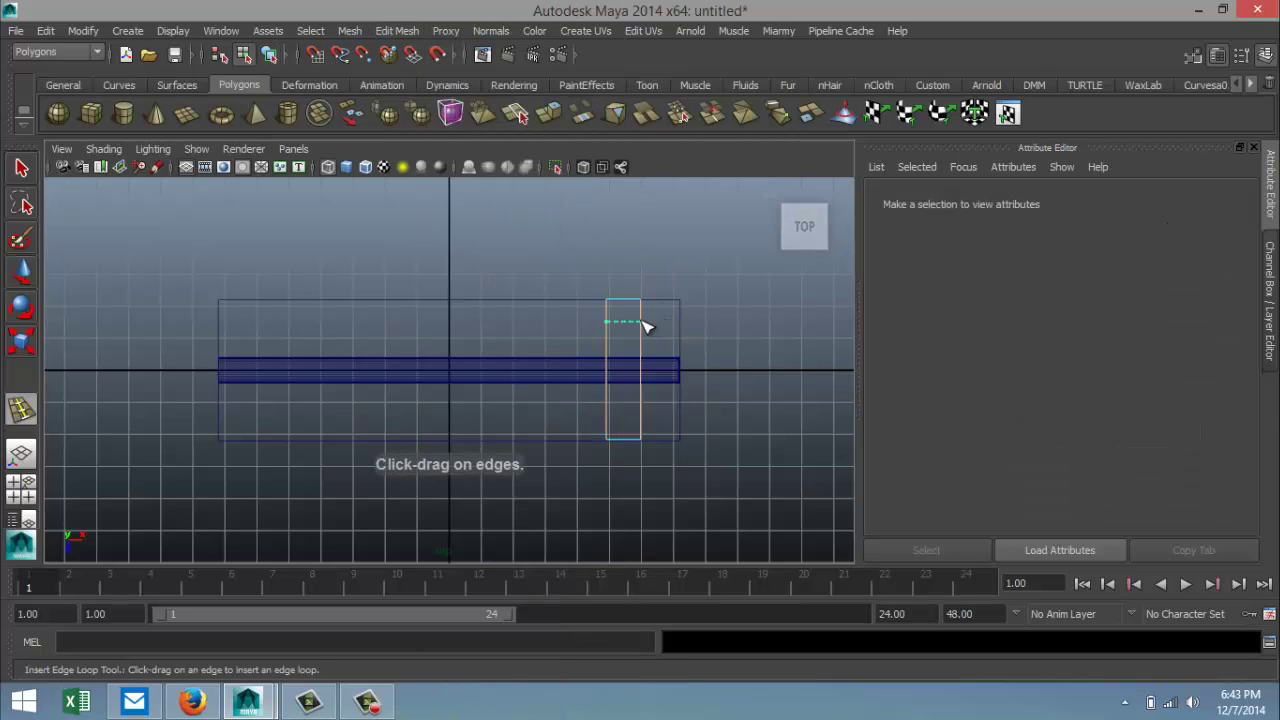
pyautogui.moveTo(645, 326); pyautogui.dragTo(645, 336)
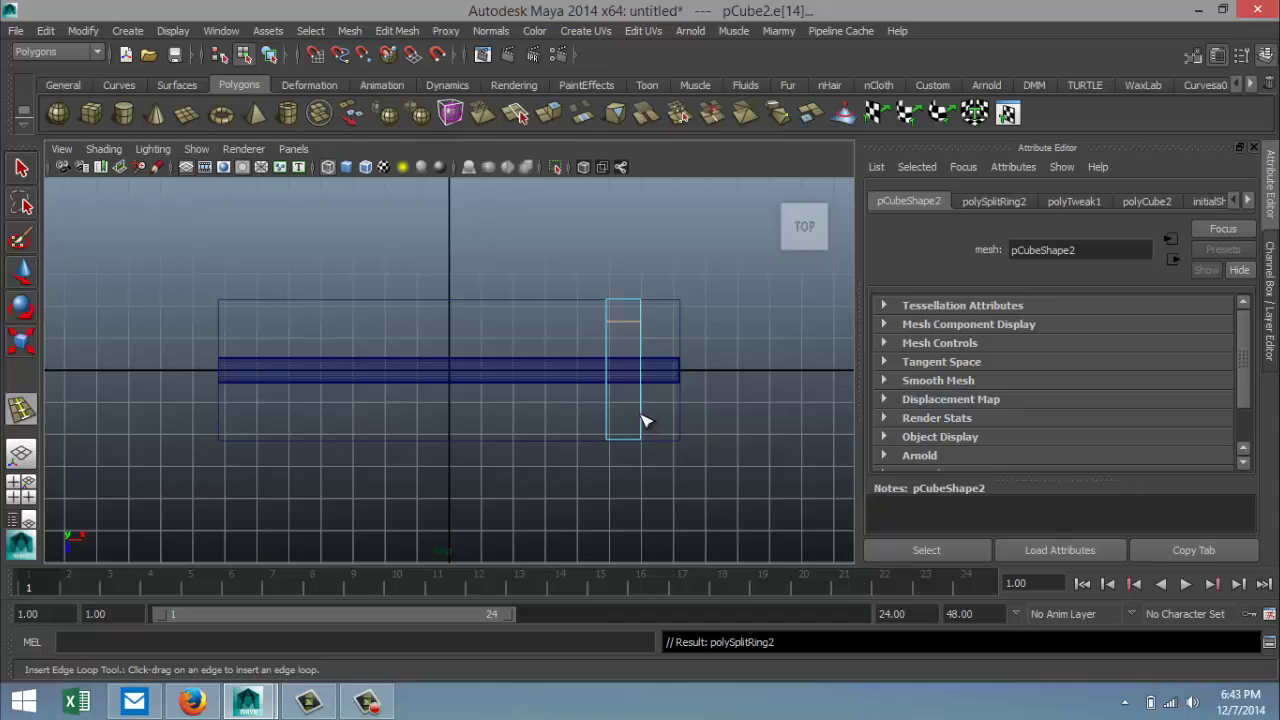
pyautogui.moveTo(645, 421); pyautogui.dragTo(645, 421)
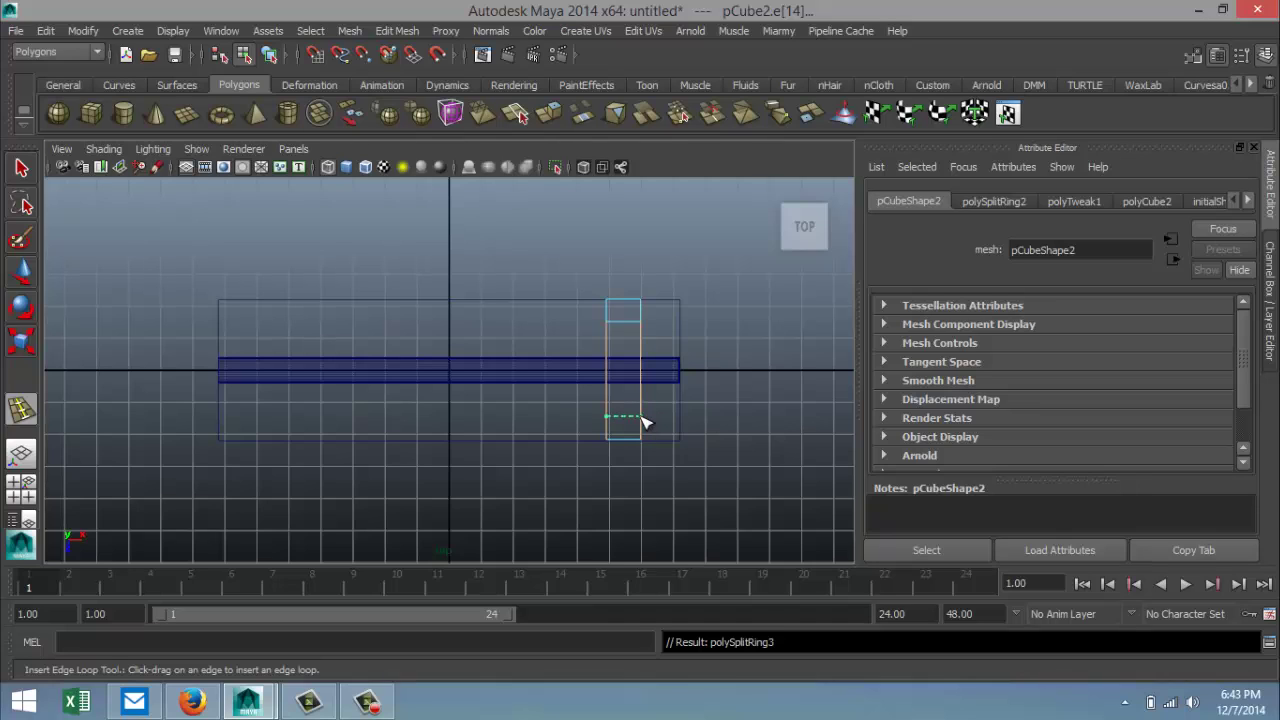
# Step: In the perspective view, extrude the flat block's middle top face and raise it to Y 1.350
pyautogui.click(24, 486)
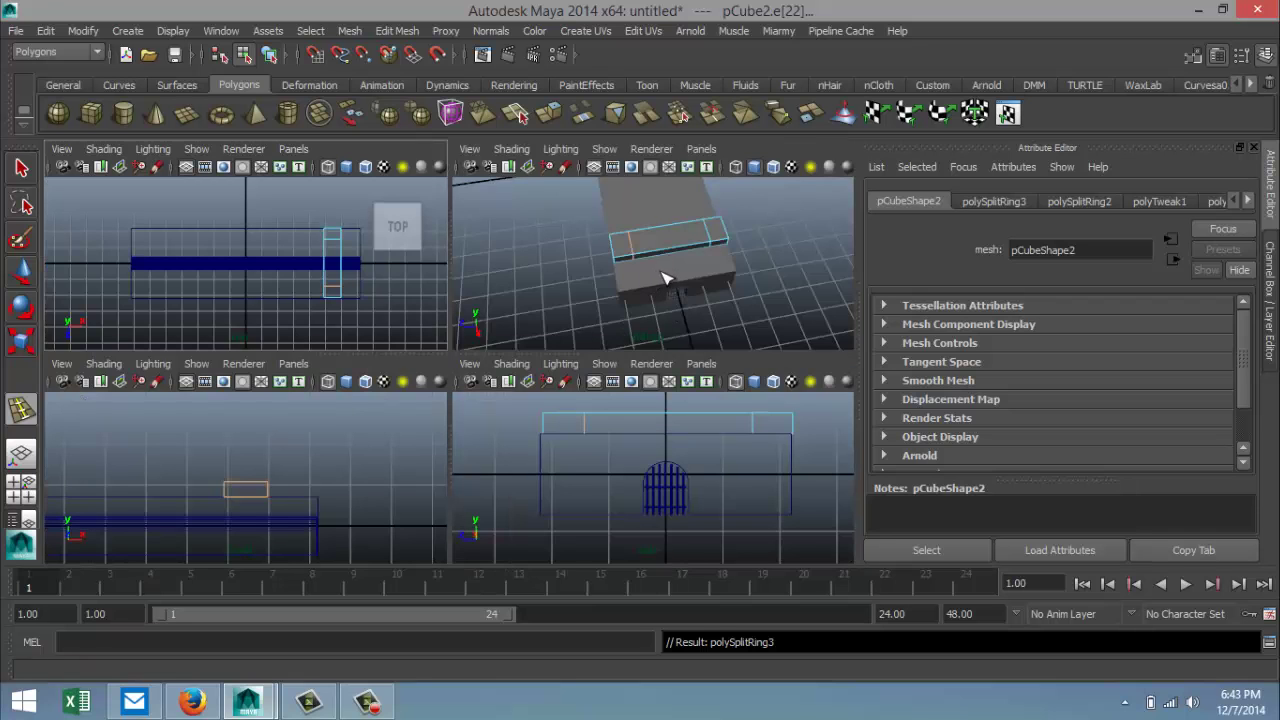
pyautogui.press('space')
pyautogui.scroll(2, 556, 385)
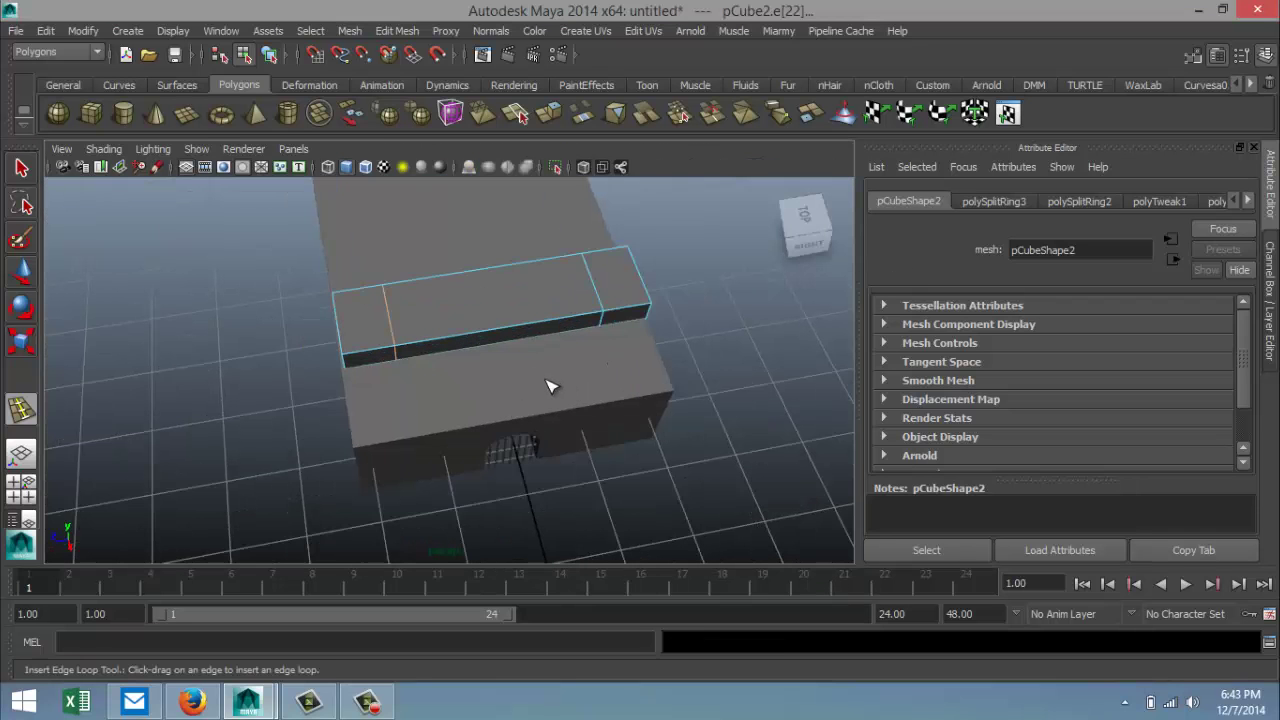
pyautogui.keyDown('alt'); pyautogui.moveTo(560, 413); pyautogui.dragTo(519, 318); pyautogui.keyUp('alt')
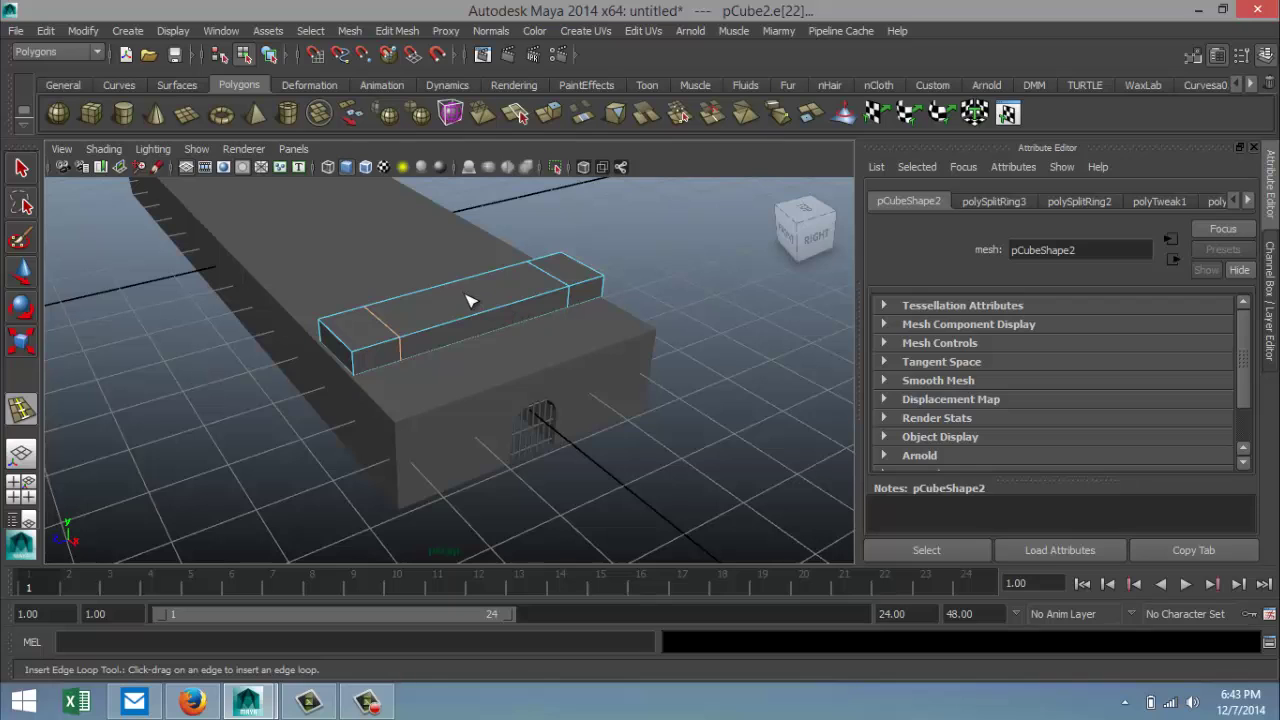
pyautogui.moveTo(470, 300)
pyautogui.mouseDown(button='right')
pyautogui.moveTo(472, 338)
pyautogui.moveTo(480, 320)
pyautogui.mouseUp(button='right')
pyautogui.click(474, 300)
pyautogui.hotkey('ctrl', 'z')
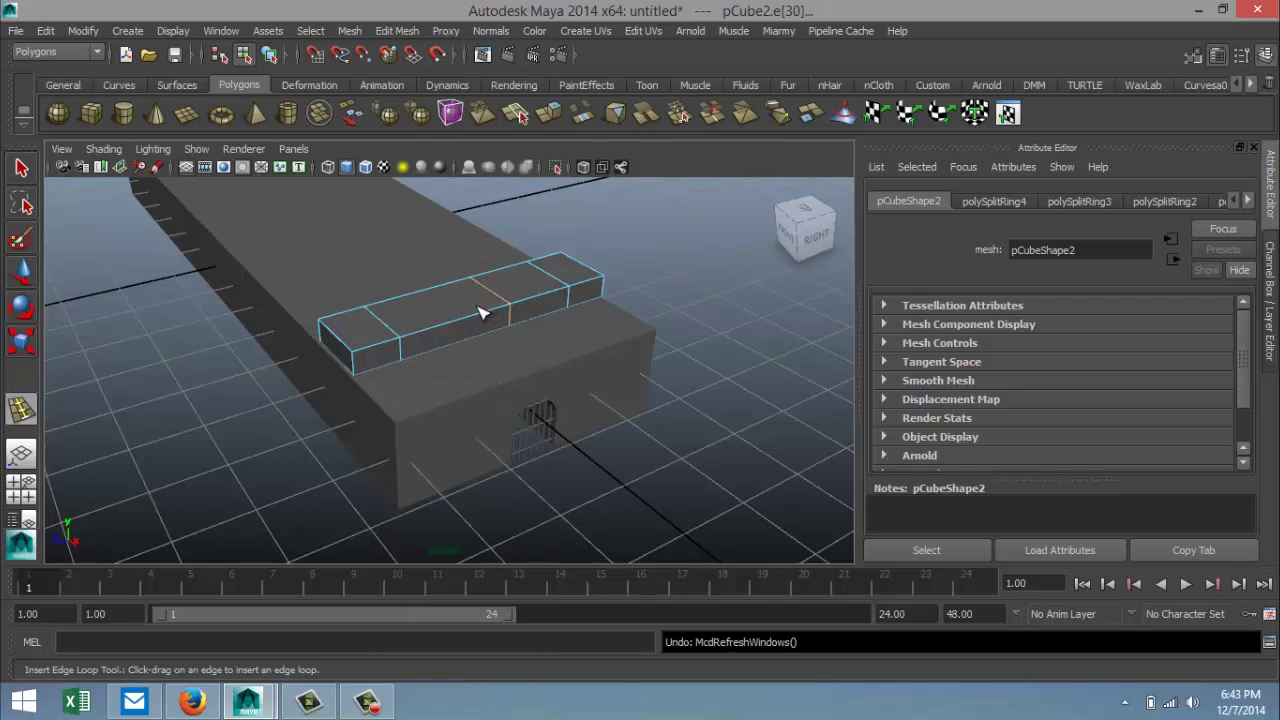
pyautogui.press('q')
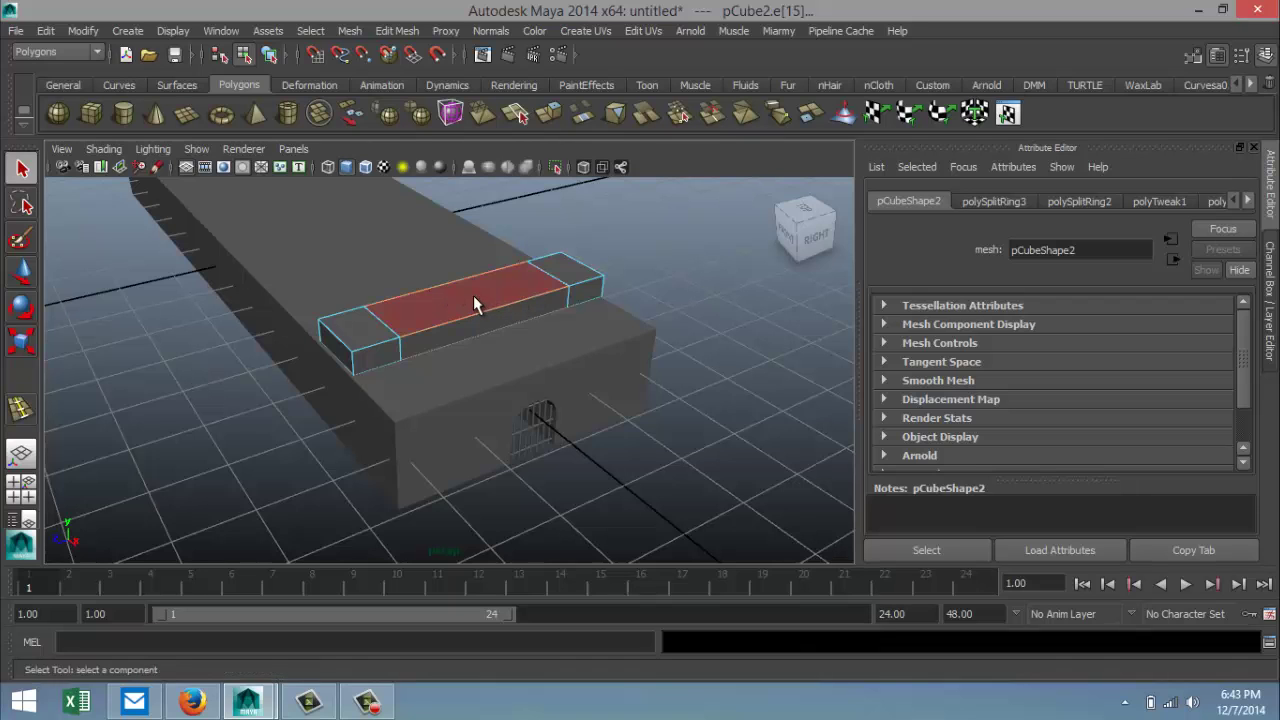
pyautogui.click(473, 295)
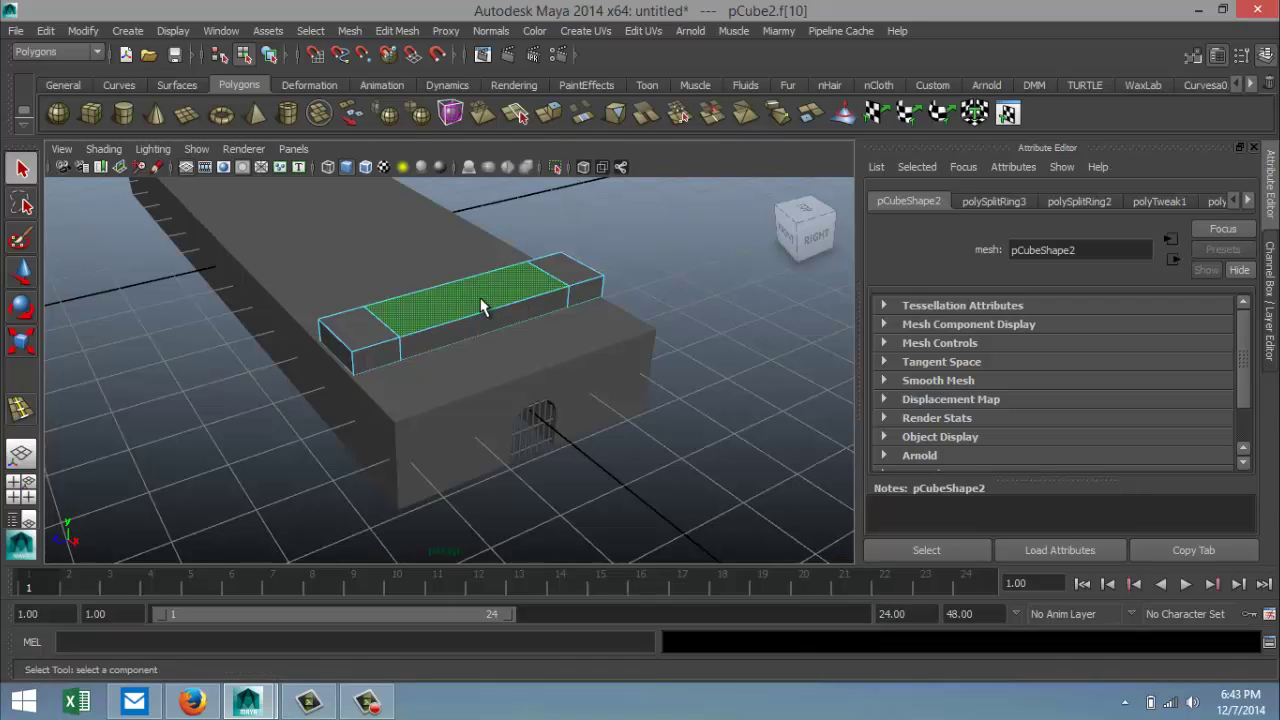
pyautogui.click(397, 30)
pyautogui.click(455, 89)
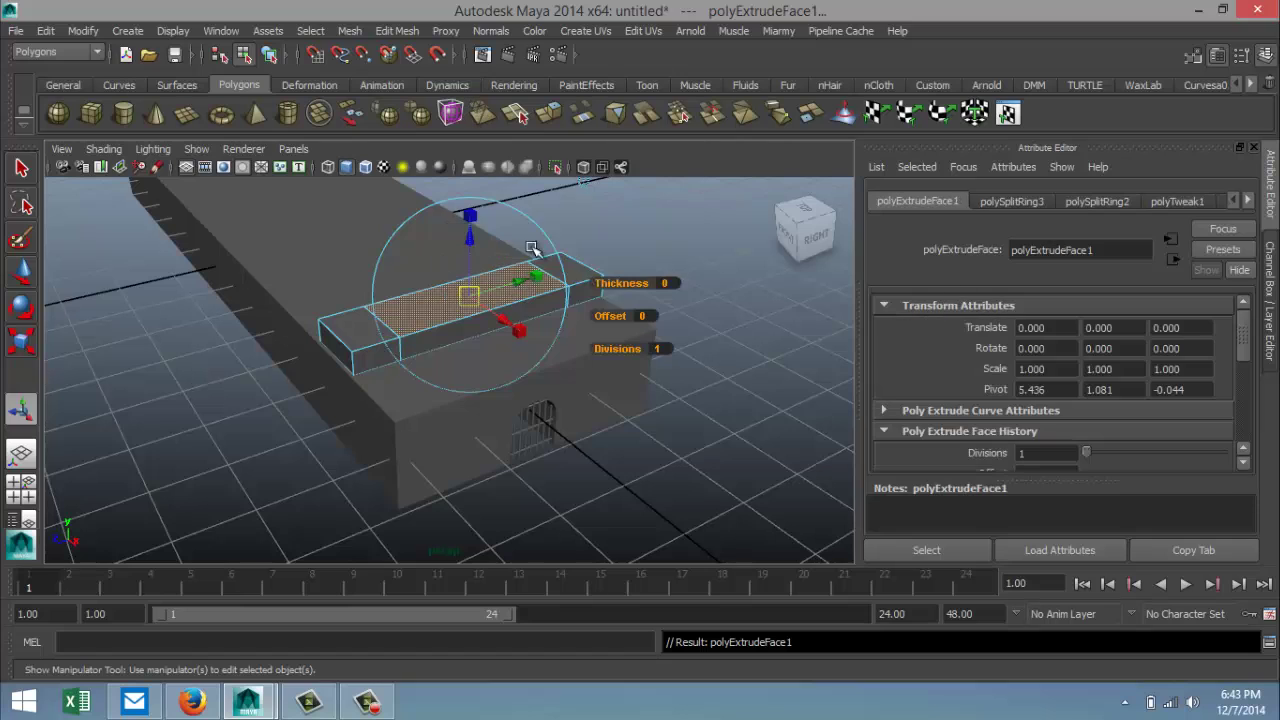
pyautogui.press('w')
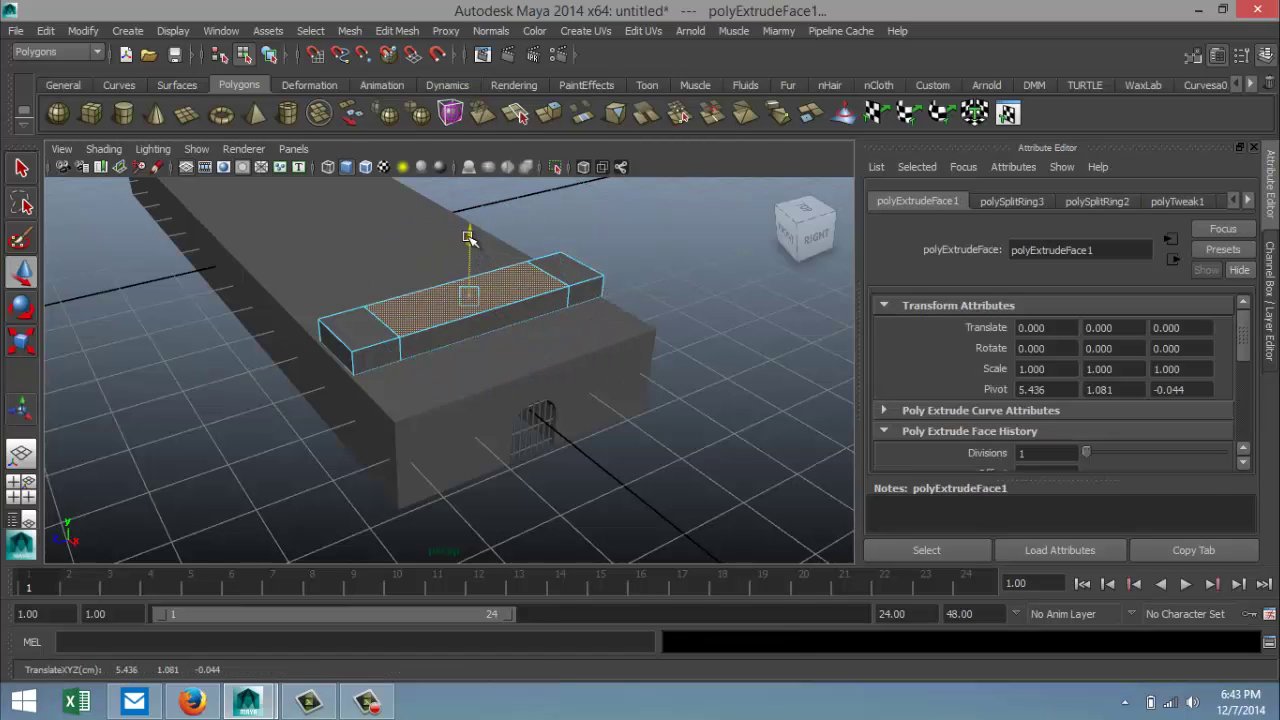
pyautogui.moveTo(468, 237); pyautogui.dragTo(474, 229)
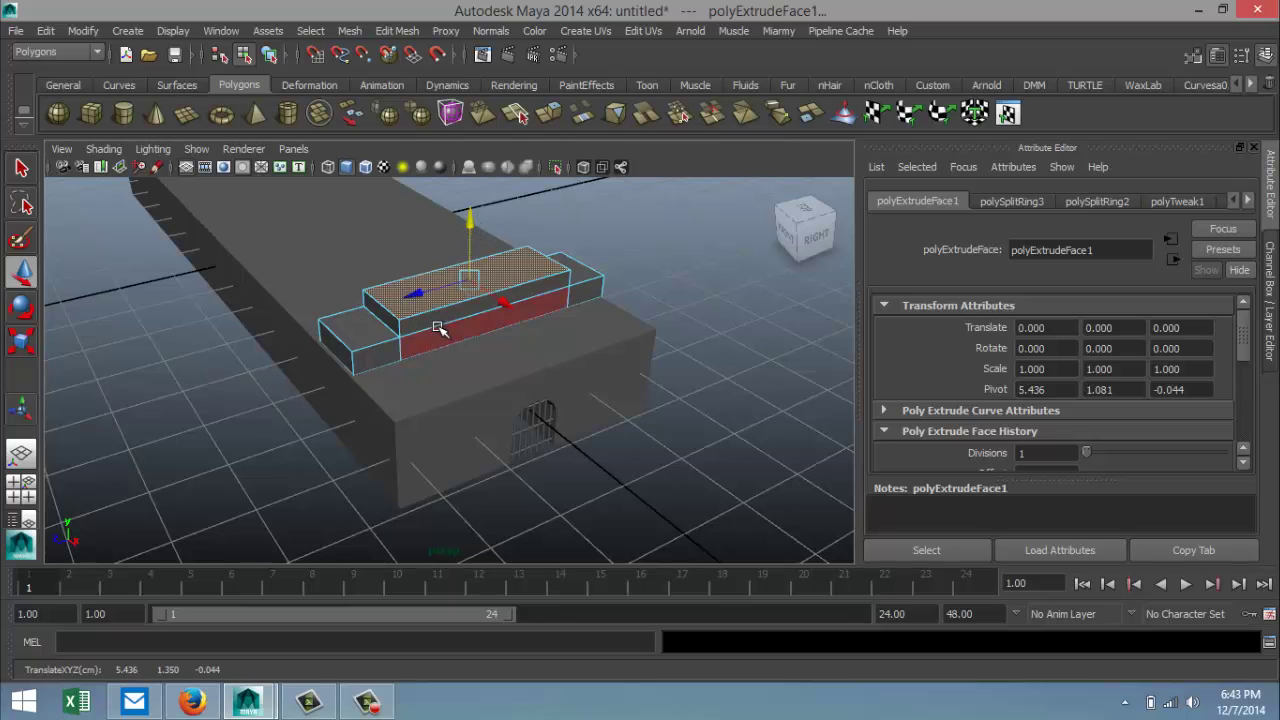
# Step: Return to whole-object selection and scale the stepped block vertically to 1.014
pyautogui.moveTo(439, 329); pyautogui.dragTo(520, 288, button='right')
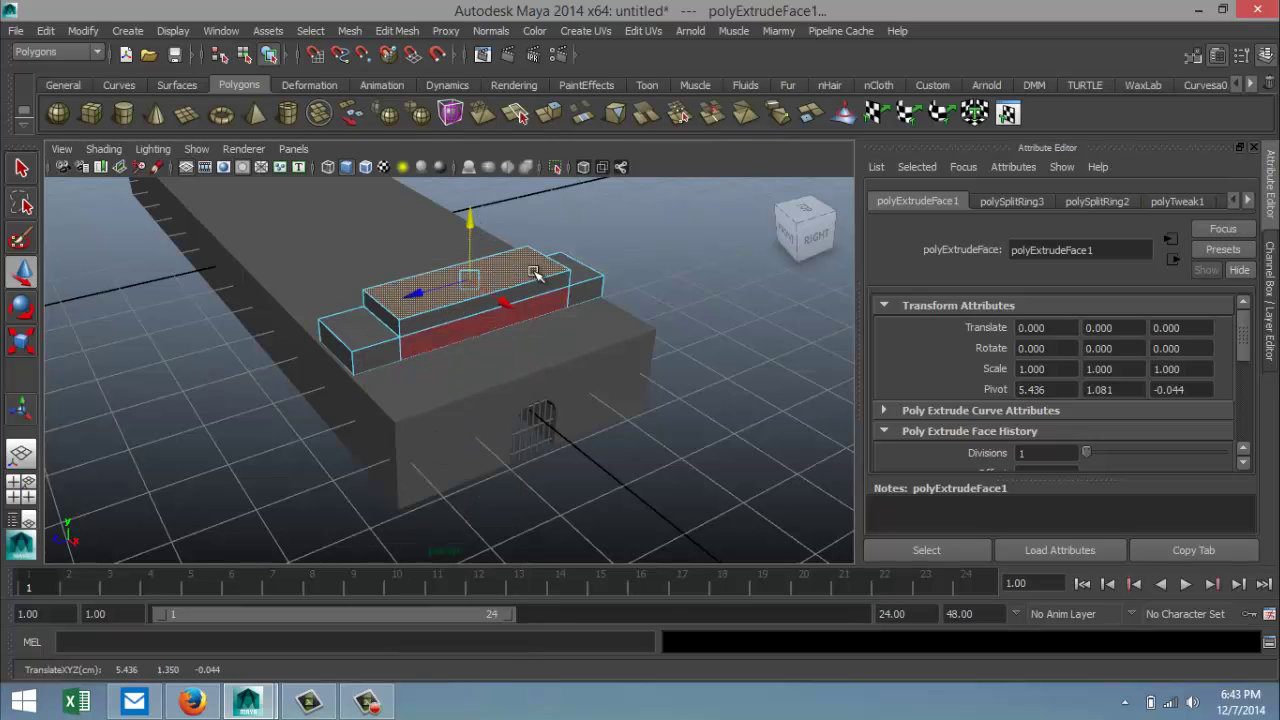
pyautogui.click(495, 304)
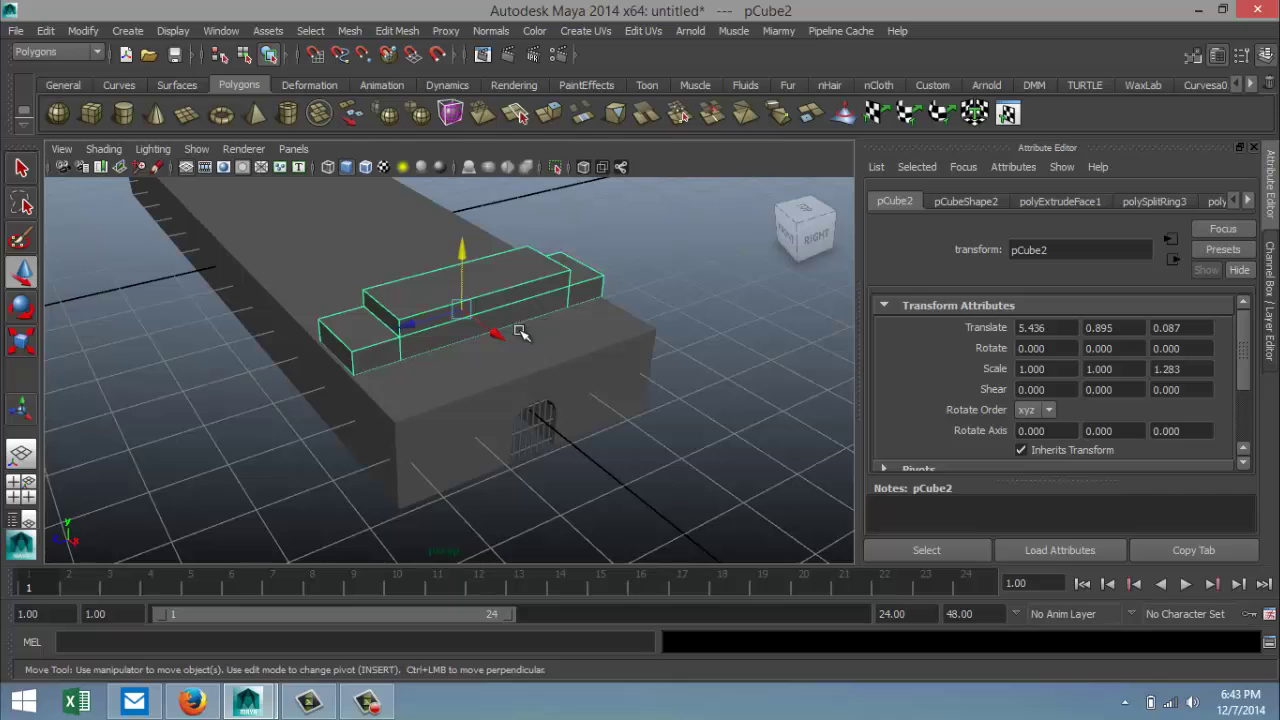
pyautogui.press('r')
pyautogui.moveTo(463, 230)
pyautogui.mouseDown()
pyautogui.moveTo(465, 247)
pyautogui.moveTo(475, 229)
pyautogui.mouseUp()
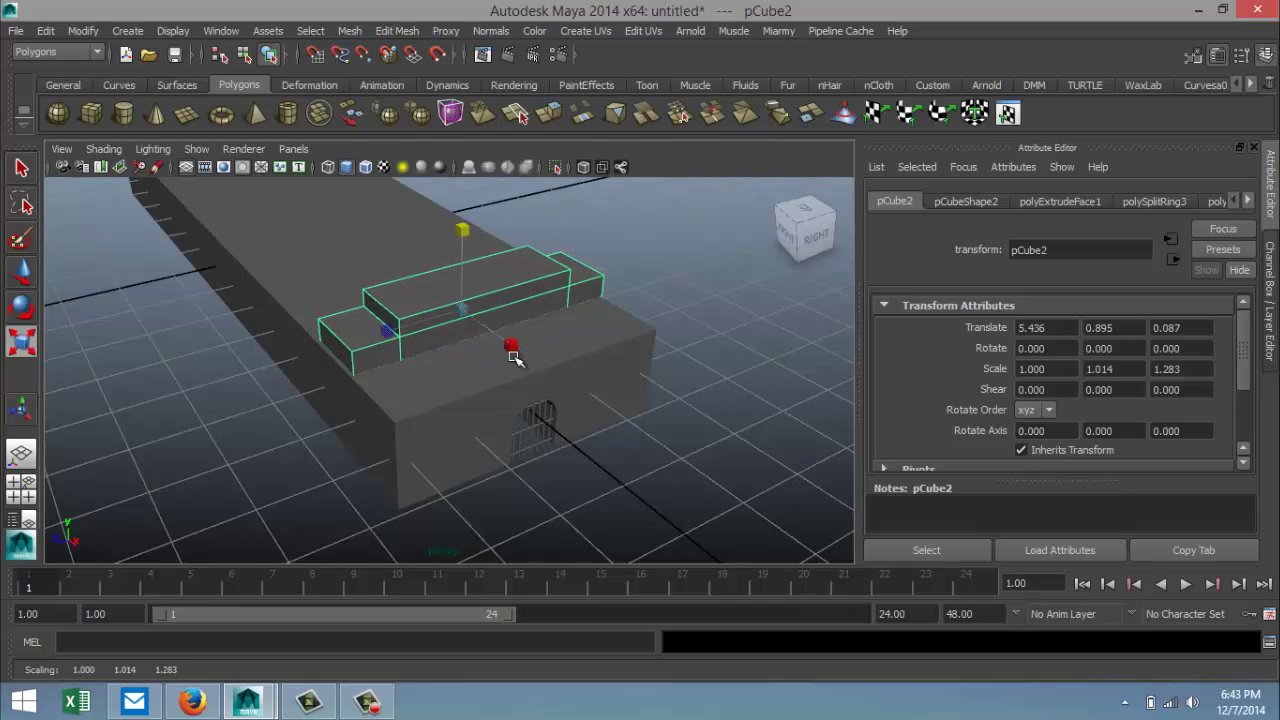
# Step: In wireframe display, select the stepped block's bottom middle edge facing the grated end, and restore shaded display
pyautogui.press('4')
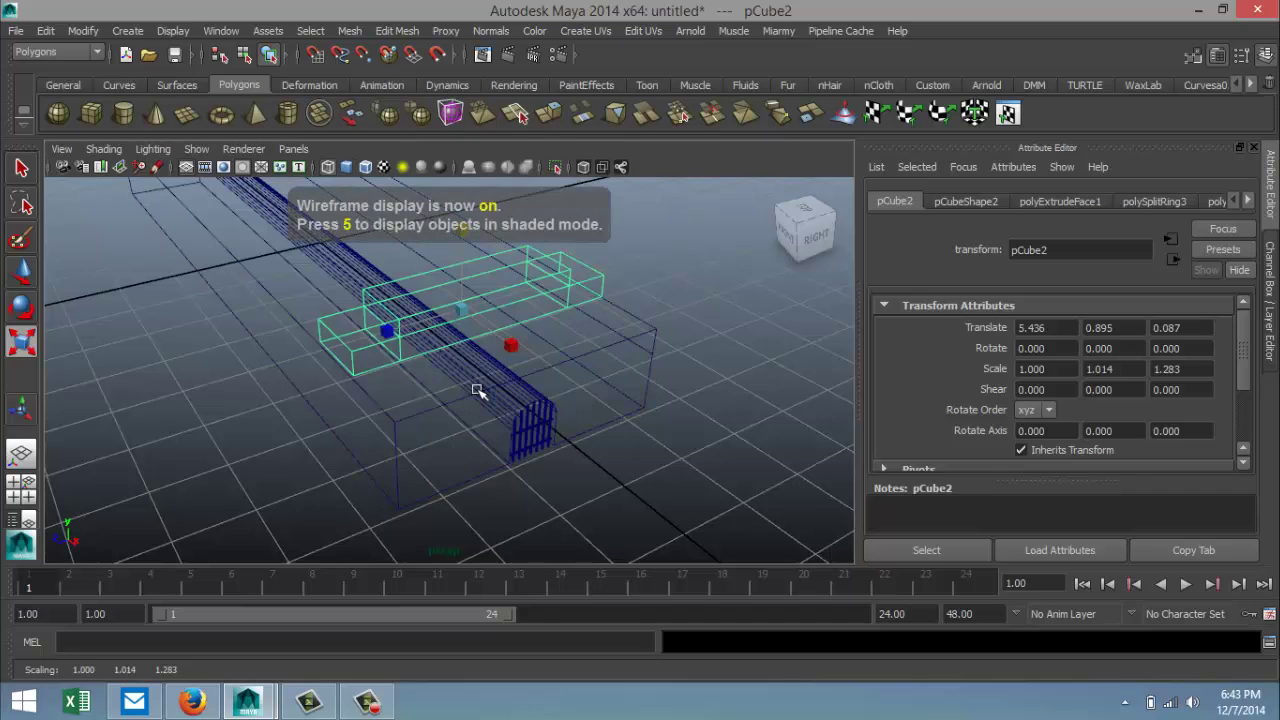
pyautogui.moveTo(435, 349); pyautogui.dragTo(437, 250, button='right')
pyautogui.click(453, 348)
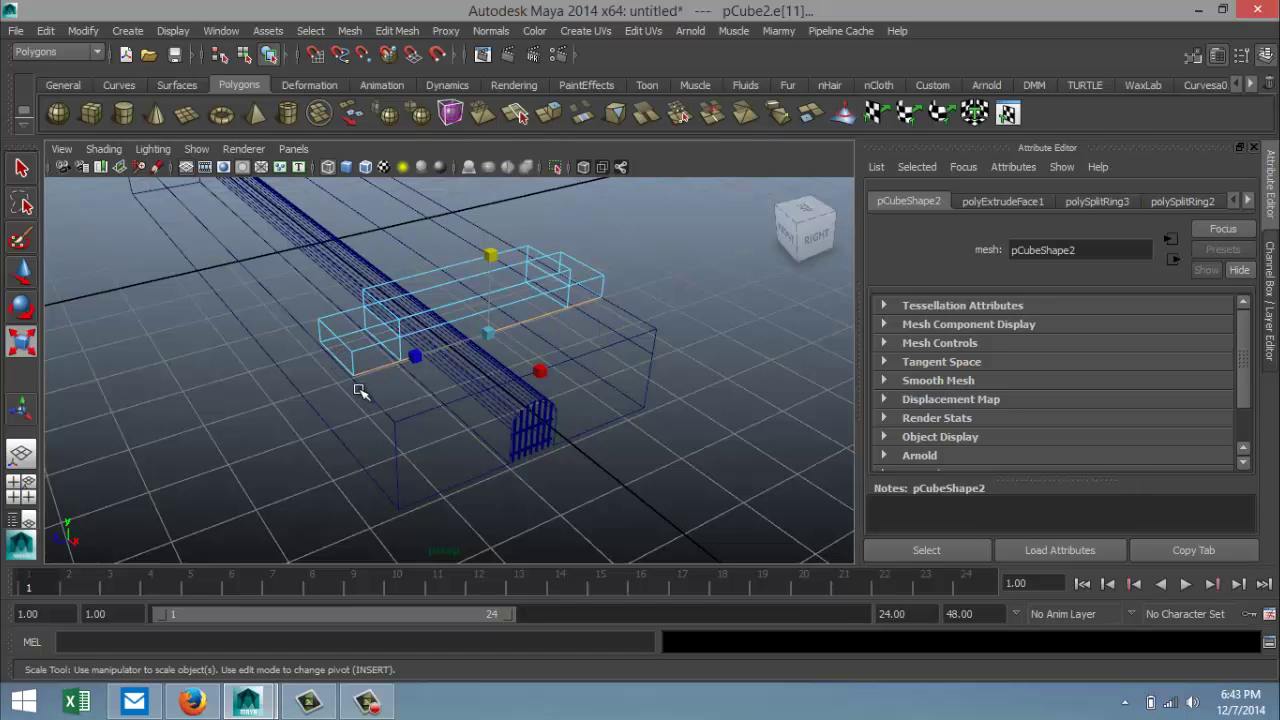
pyautogui.scroll(4, 350, 388)
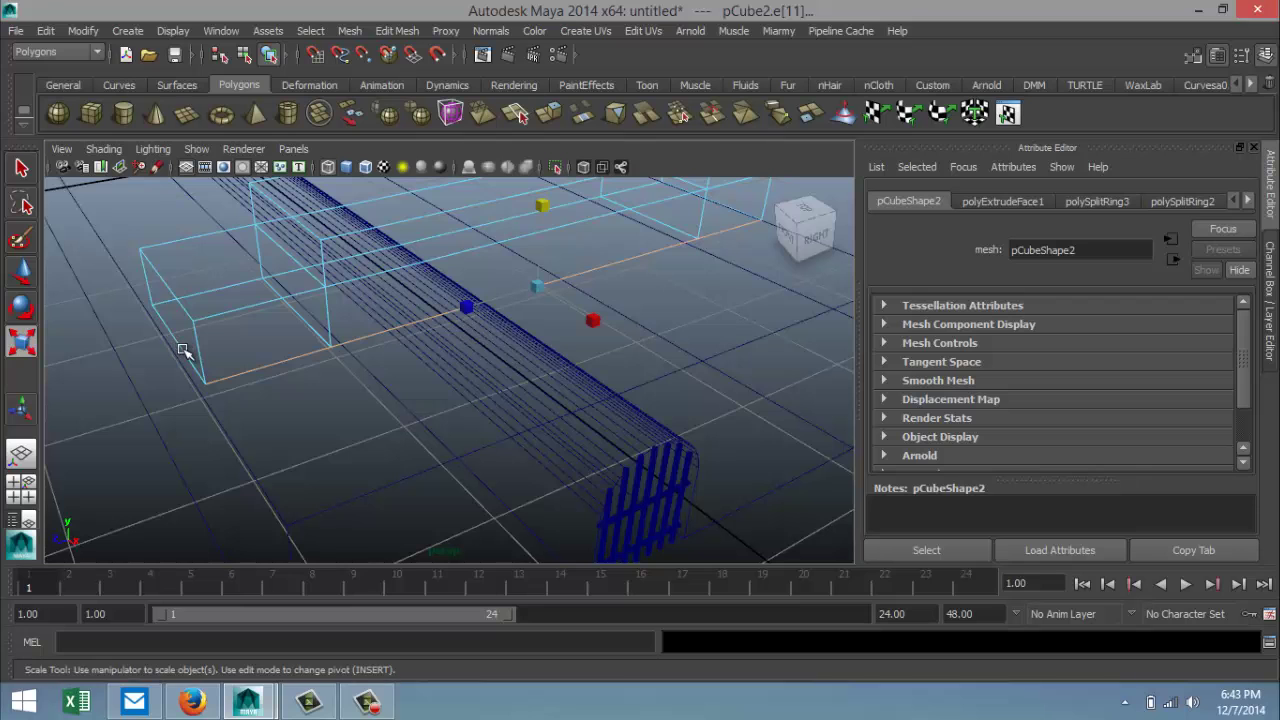
pyautogui.keyDown('alt'); pyautogui.moveTo(648, 363); pyautogui.dragTo(509, 383, button='middle'); pyautogui.keyUp('alt')
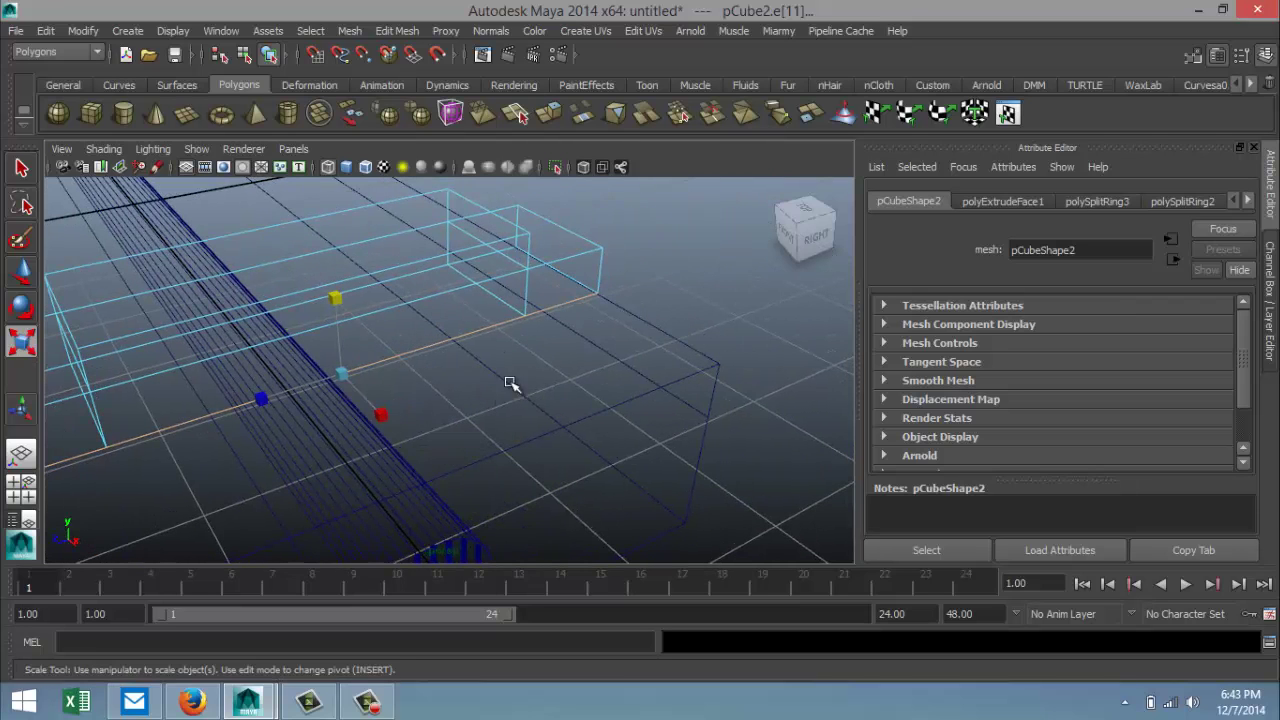
pyautogui.click(575, 280)
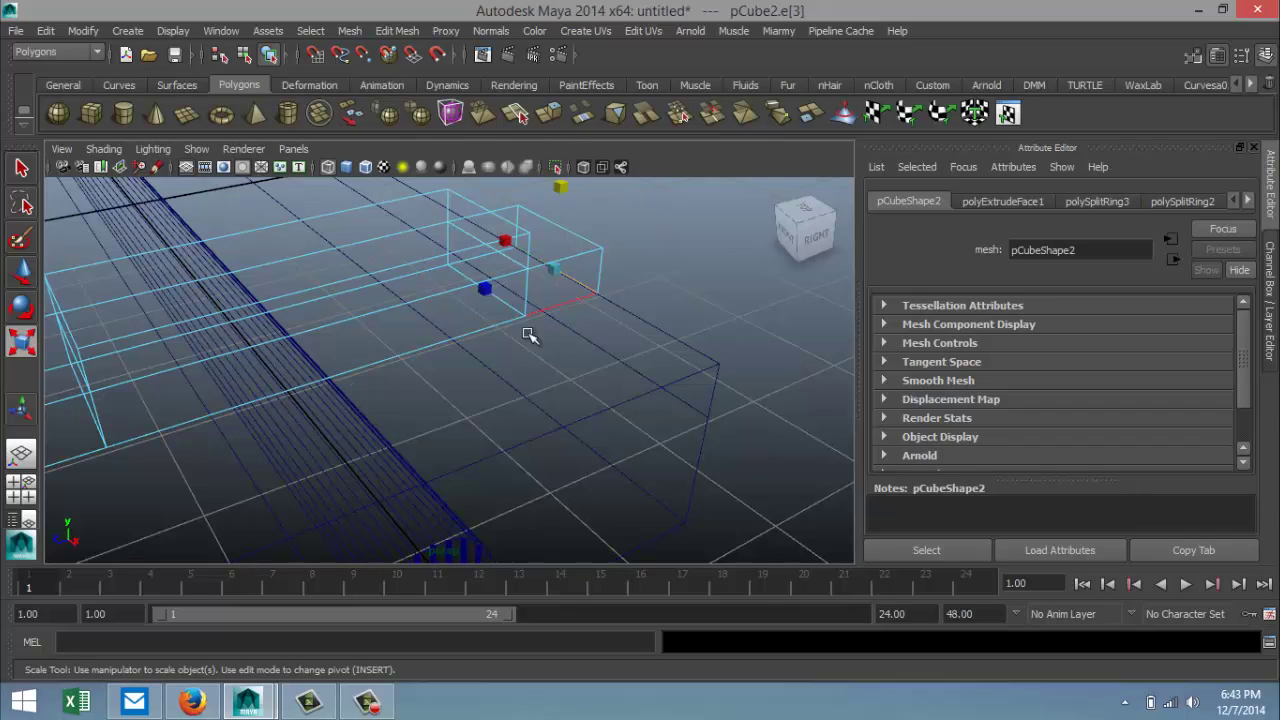
pyautogui.click(468, 334)
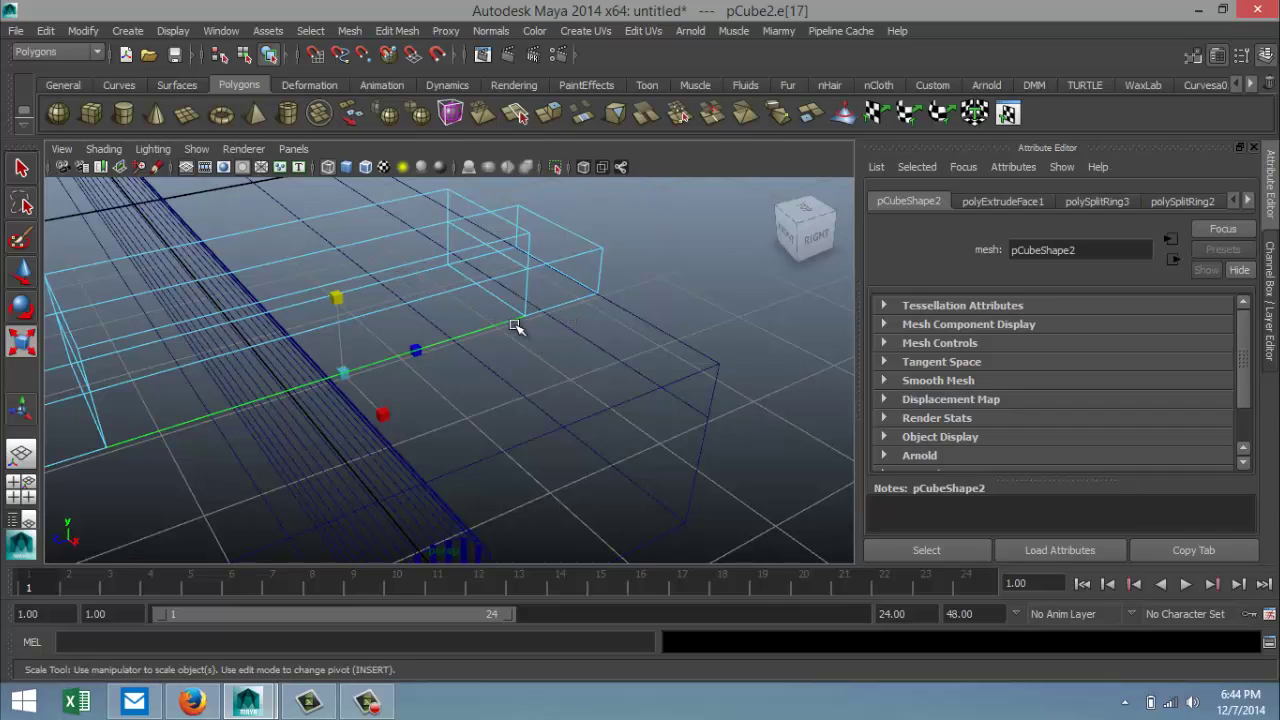
pyautogui.press('5')
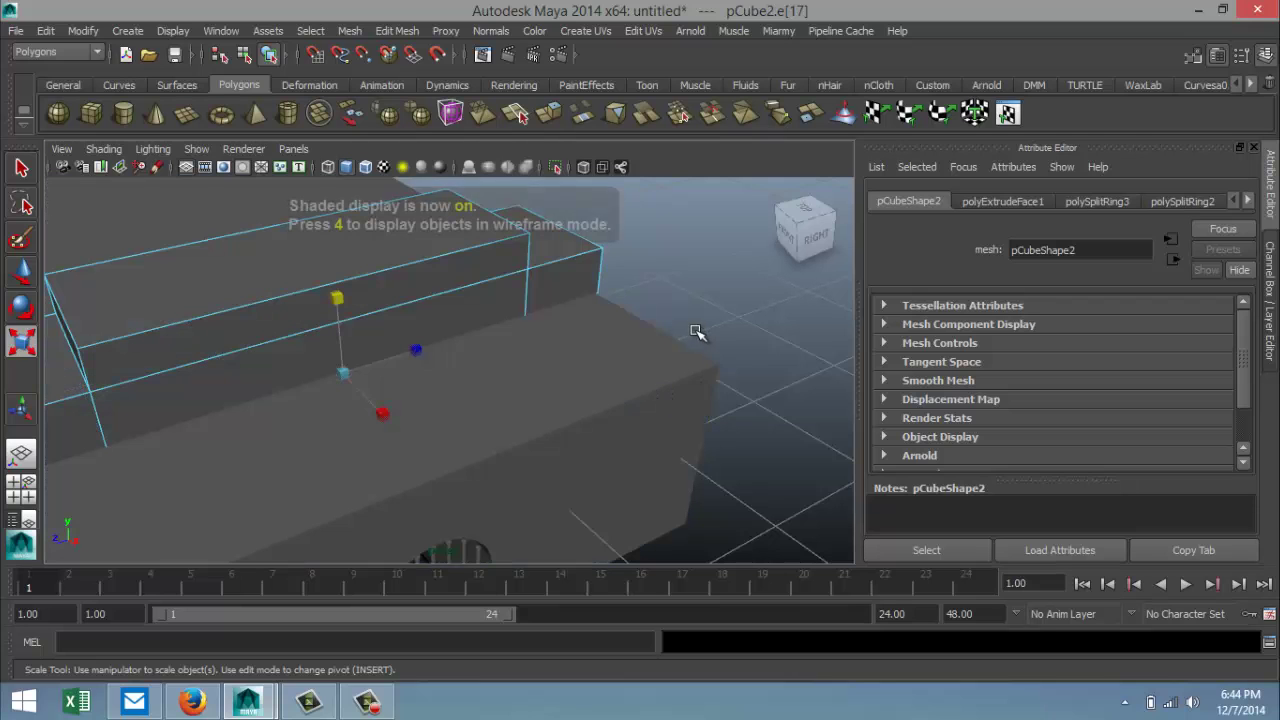
# Step: Return to whole-object selection and raise the stepped block clear of the box to Y 1.658
pyautogui.click(723, 351)
pyautogui.scroll(-3, 503, 368)
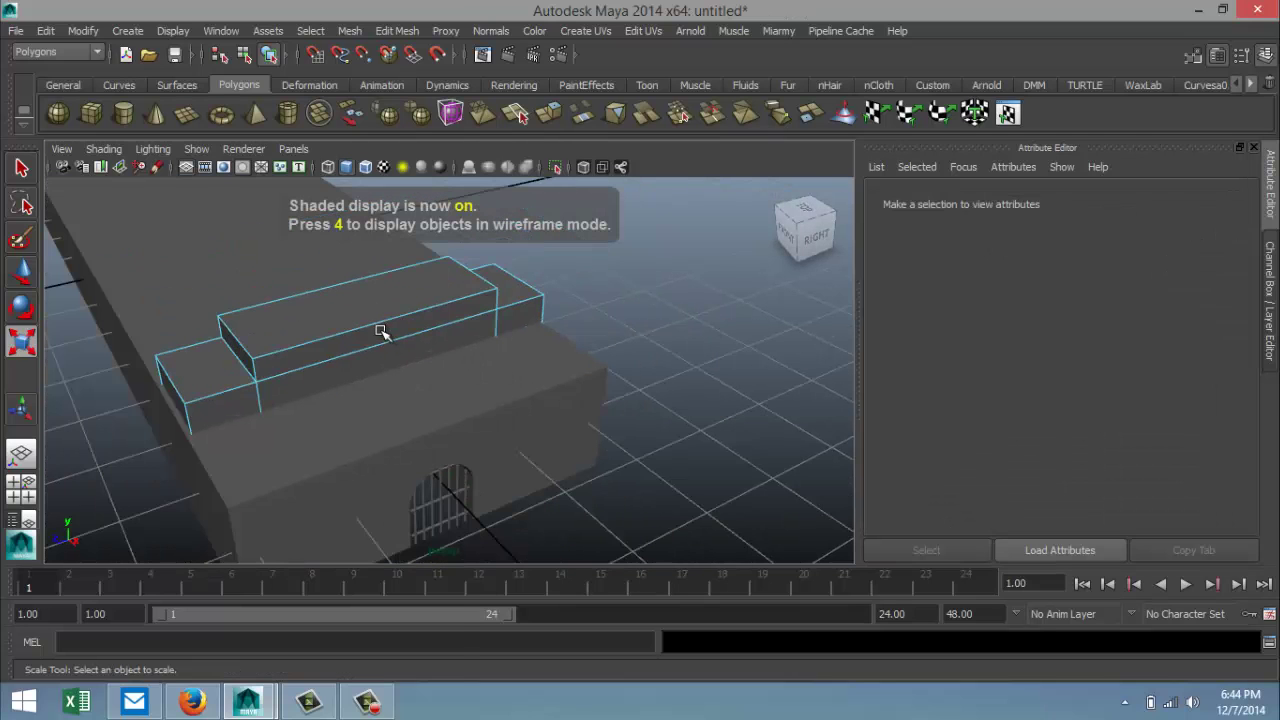
pyautogui.moveTo(380, 332); pyautogui.dragTo(445, 283, button='right')
pyautogui.click(408, 324)
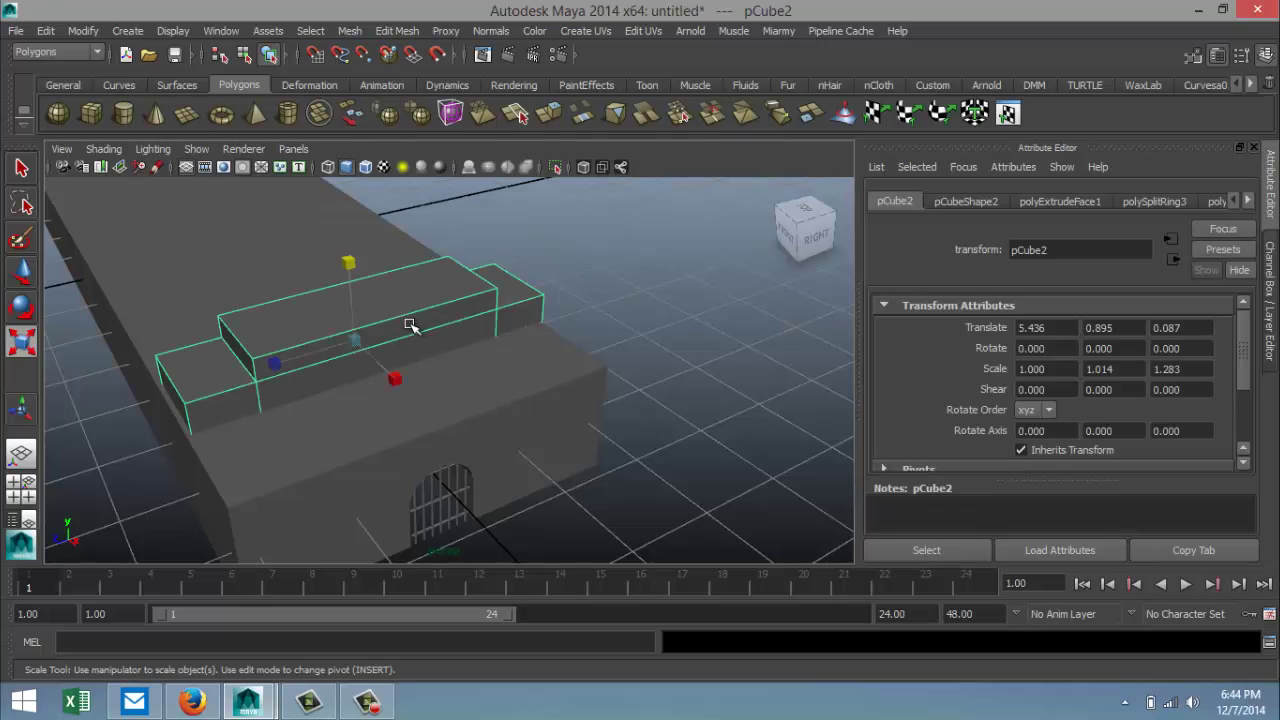
pyautogui.press('w')
pyautogui.moveTo(351, 285); pyautogui.dragTo(350, 222)
pyautogui.keyDown('alt'); pyautogui.moveTo(484, 370); pyautogui.dragTo(423, 334); pyautogui.keyUp('alt')
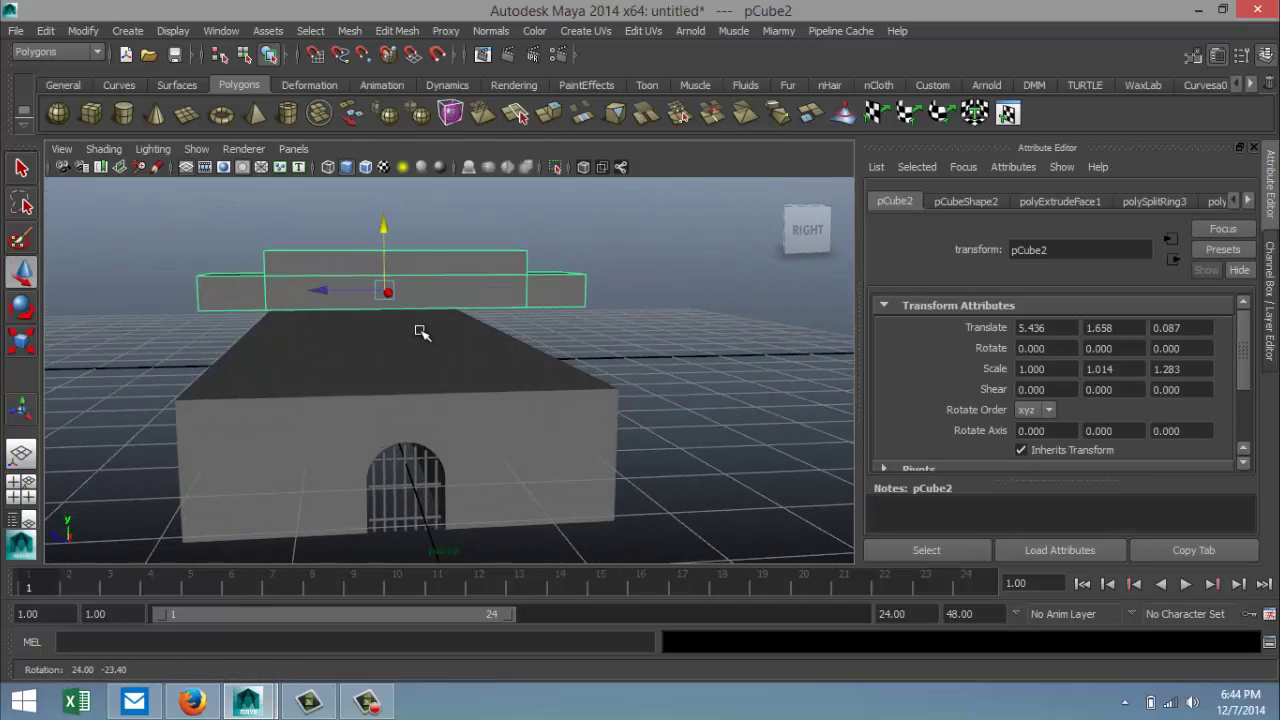
# Step: Try to select the stepped block's bottom perimeter edges one side at a time in edge mode
pyautogui.moveTo(436, 307); pyautogui.dragTo(434, 272, button='right')
pyautogui.click(428, 309)
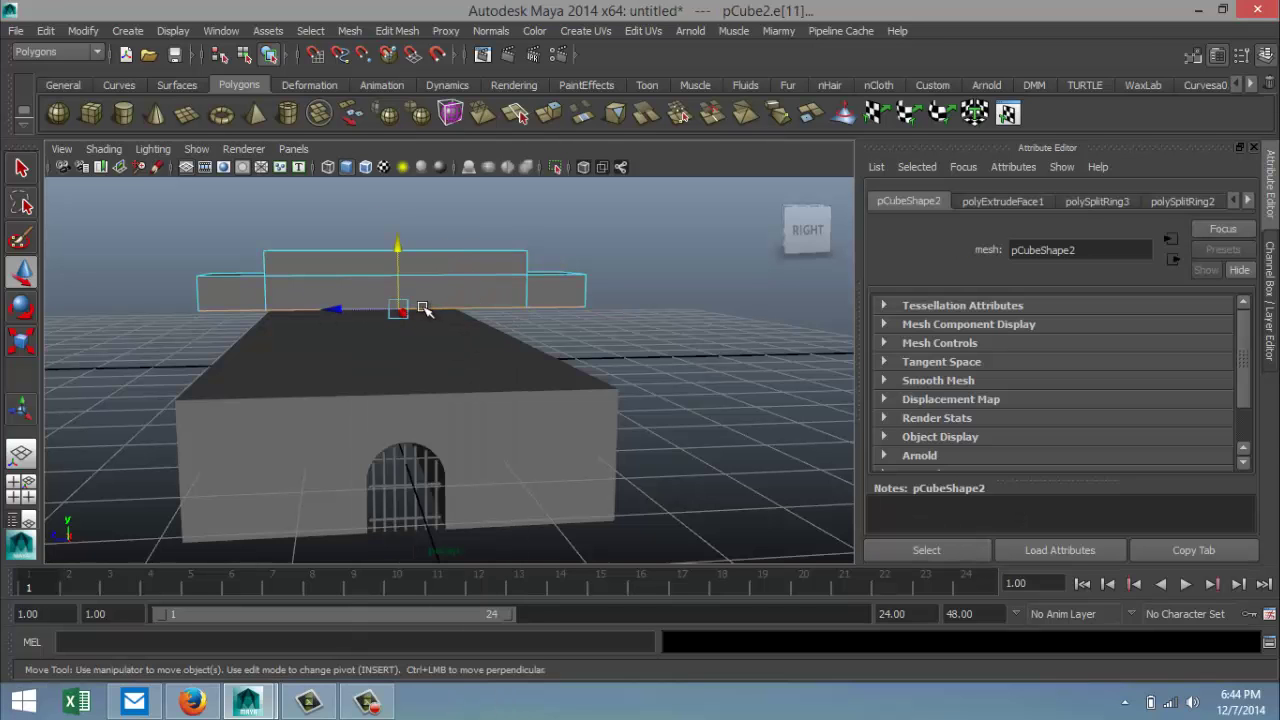
pyautogui.keyDown('alt'); pyautogui.moveTo(251, 391); pyautogui.dragTo(410, 398); pyautogui.keyUp('alt')
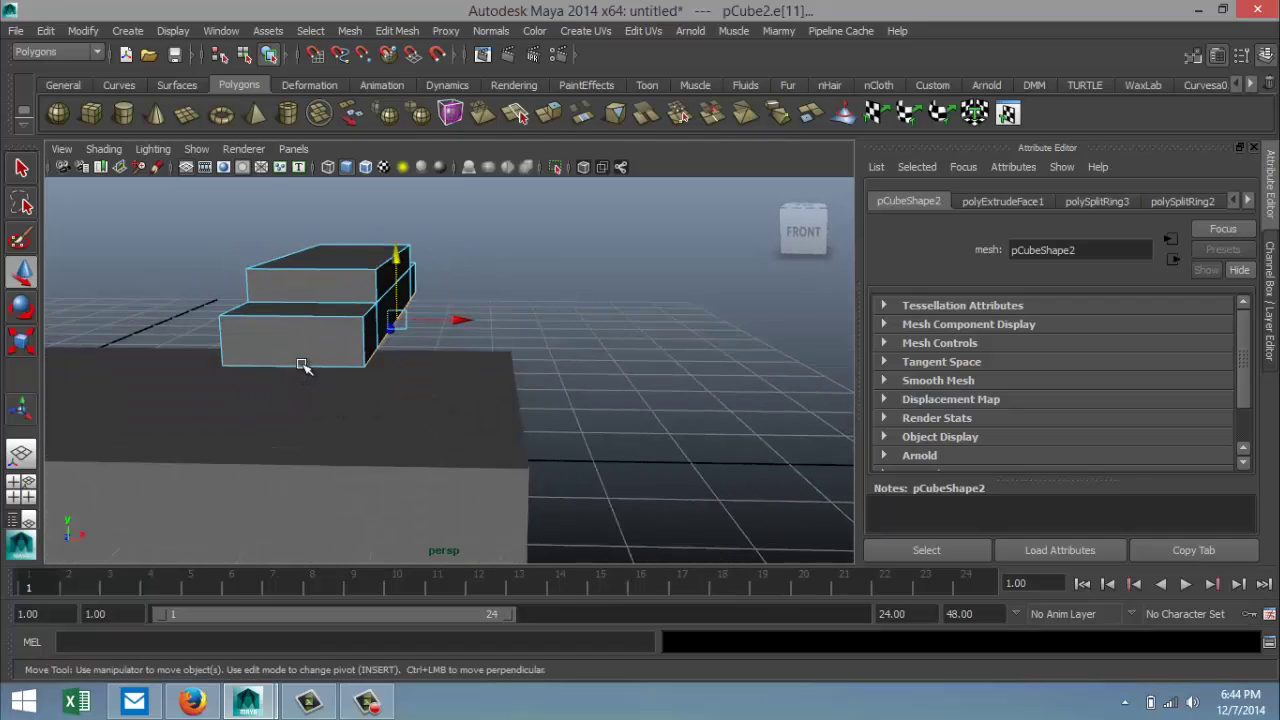
pyautogui.keyDown('alt'); pyautogui.moveTo(303, 365); pyautogui.dragTo(440, 374); pyautogui.keyUp('alt')
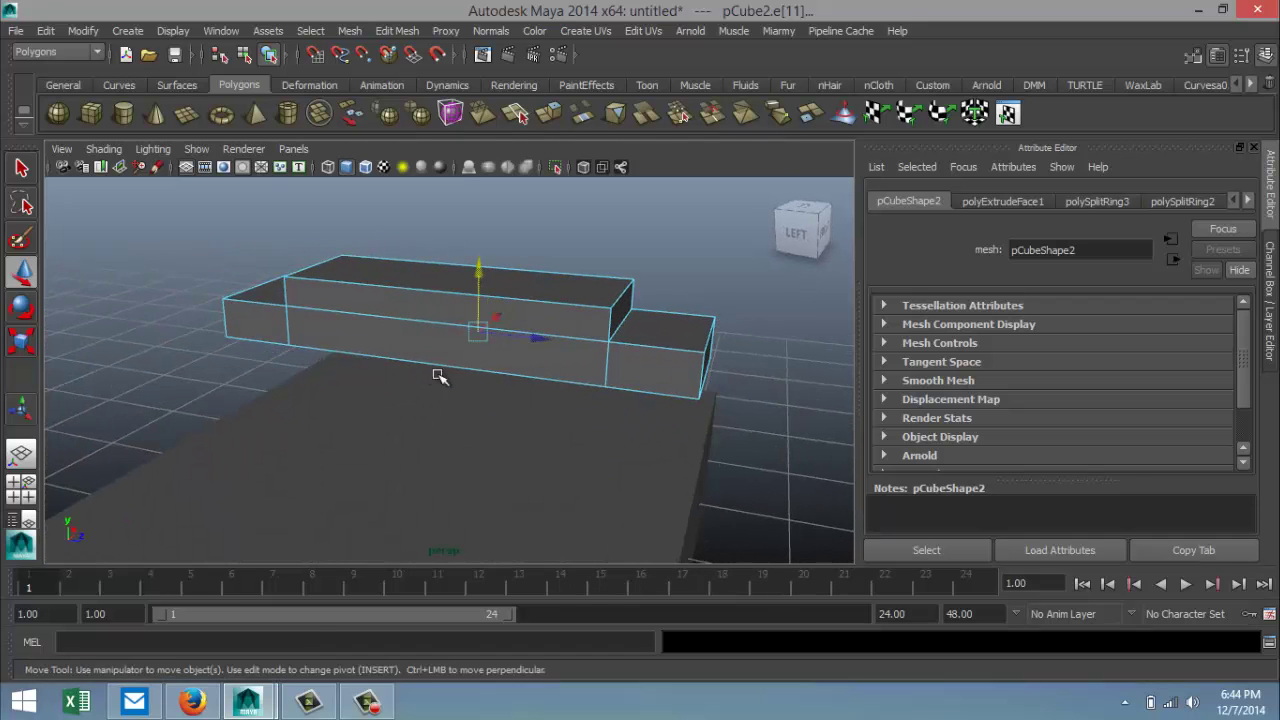
pyautogui.click(446, 368)
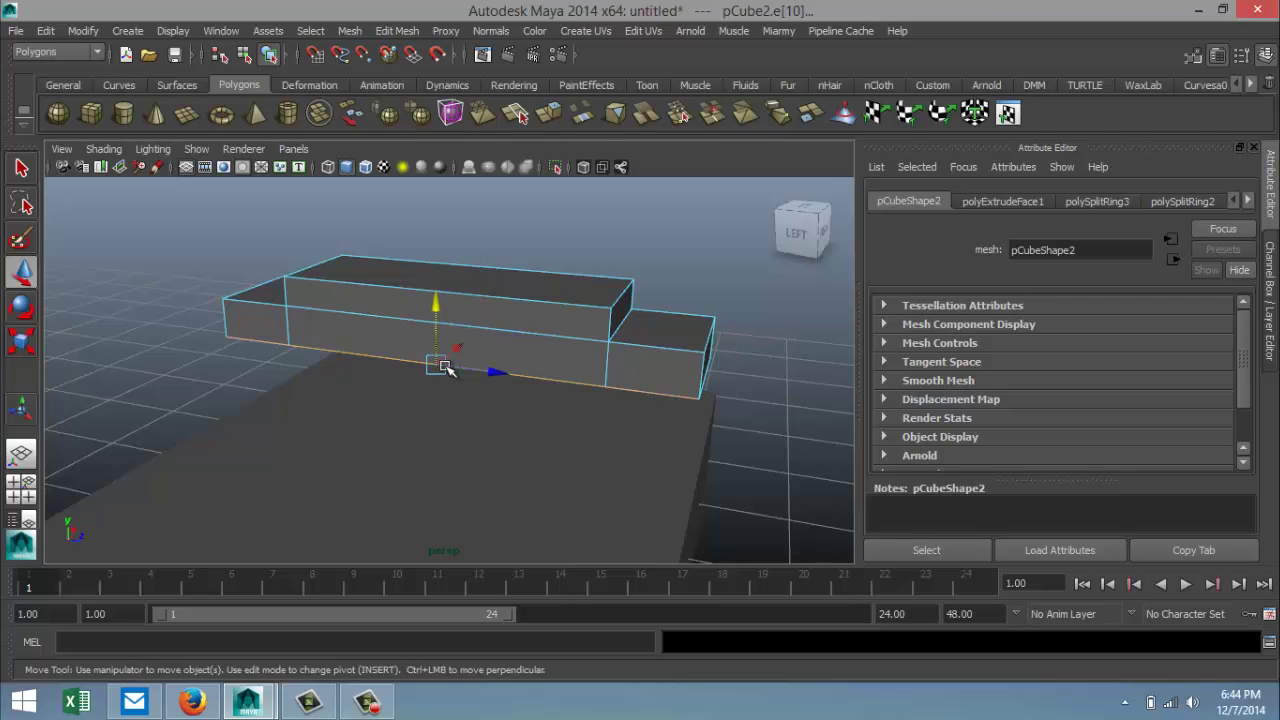
pyautogui.keyDown('alt'); pyautogui.moveTo(674, 451); pyautogui.dragTo(471, 431); pyautogui.keyUp('alt')
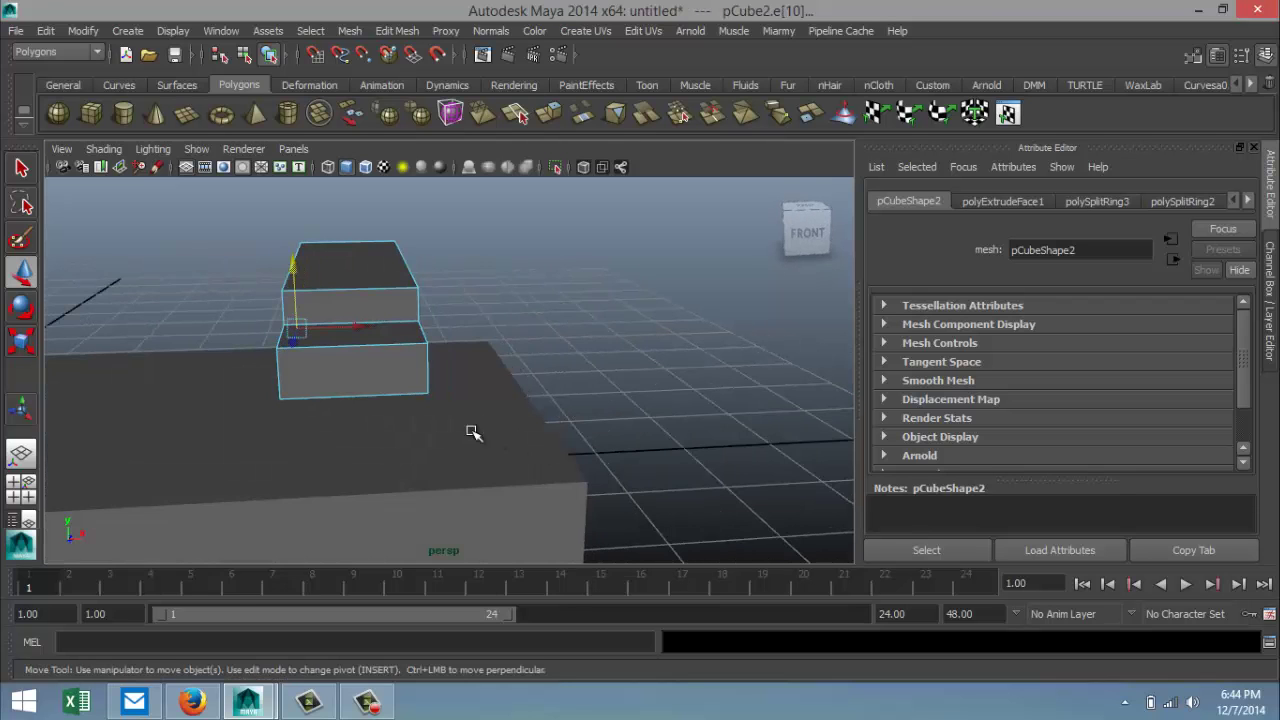
pyautogui.click(386, 397)
pyautogui.keyDown('alt'); pyautogui.moveTo(665, 420); pyautogui.dragTo(350, 428); pyautogui.keyUp('alt')
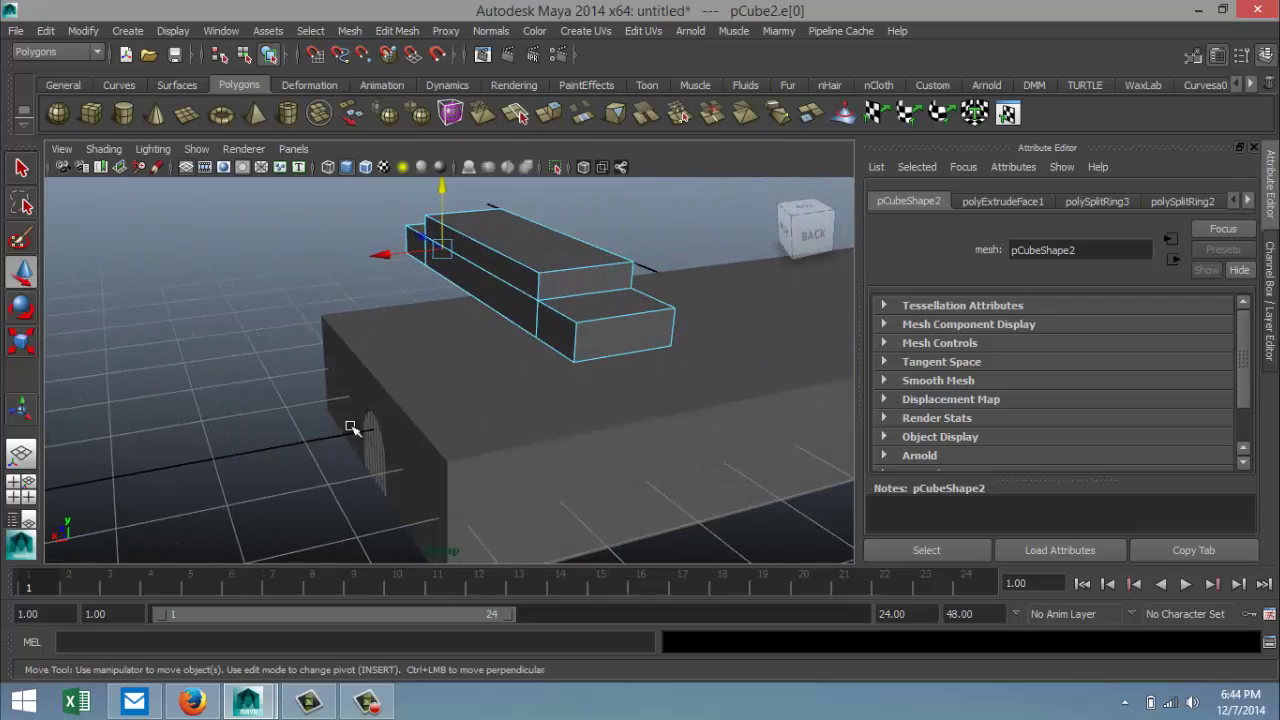
pyautogui.click(622, 357)
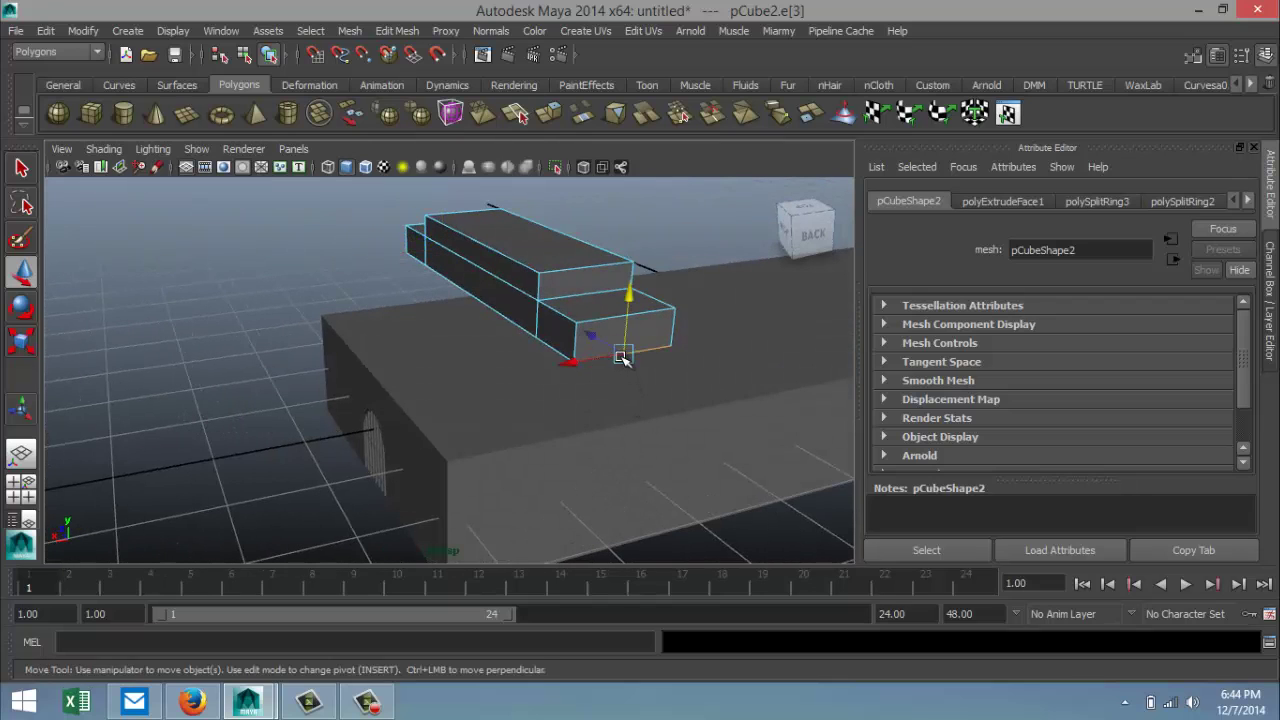
pyautogui.click(519, 331)
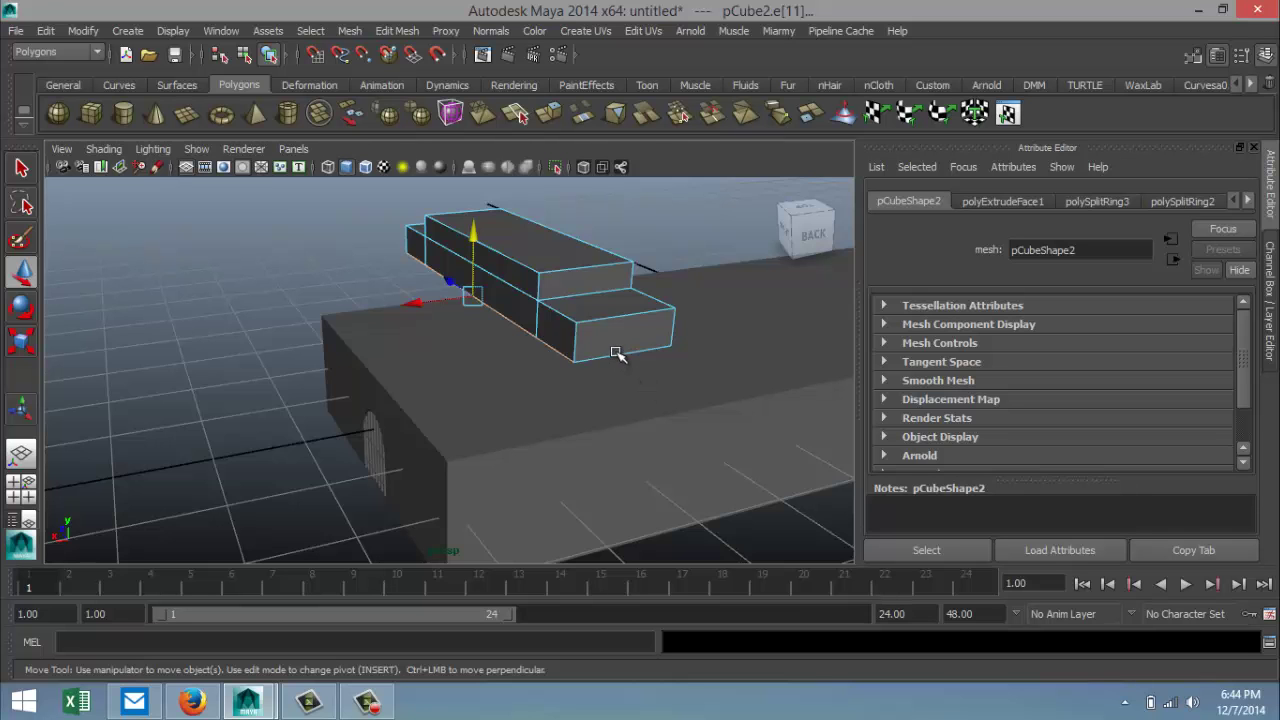
pyautogui.keyDown('alt'); pyautogui.moveTo(590, 375); pyautogui.dragTo(713, 362); pyautogui.keyUp('alt')
pyautogui.click(669, 305)
pyautogui.keyDown('alt'); pyautogui.moveTo(603, 357); pyautogui.dragTo(460, 333); pyautogui.keyUp('alt')
# Step: Select all of the stepped block's bottom edges together and raise them slightly to Y 1.584
pyautogui.moveTo(430, 291); pyautogui.dragTo(403, 280, button='right')
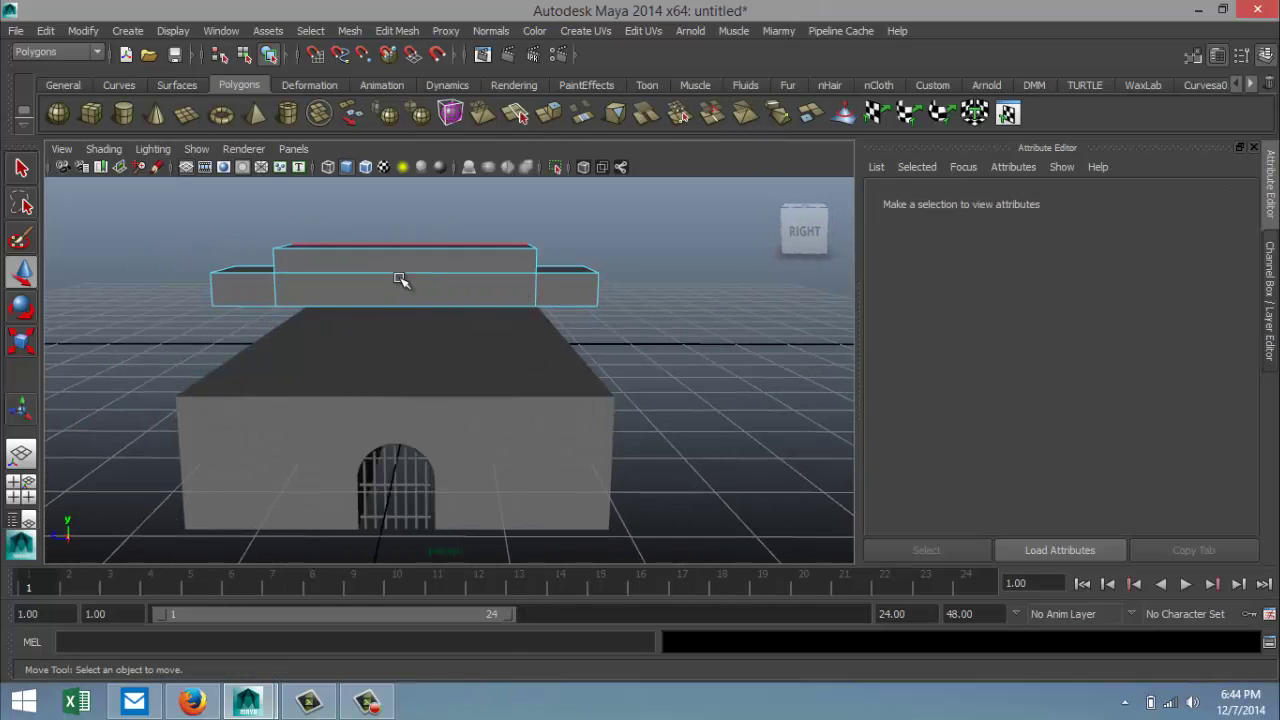
pyautogui.keyDown('alt'); pyautogui.moveTo(171, 364); pyautogui.dragTo(654, 361); pyautogui.keyUp('alt')
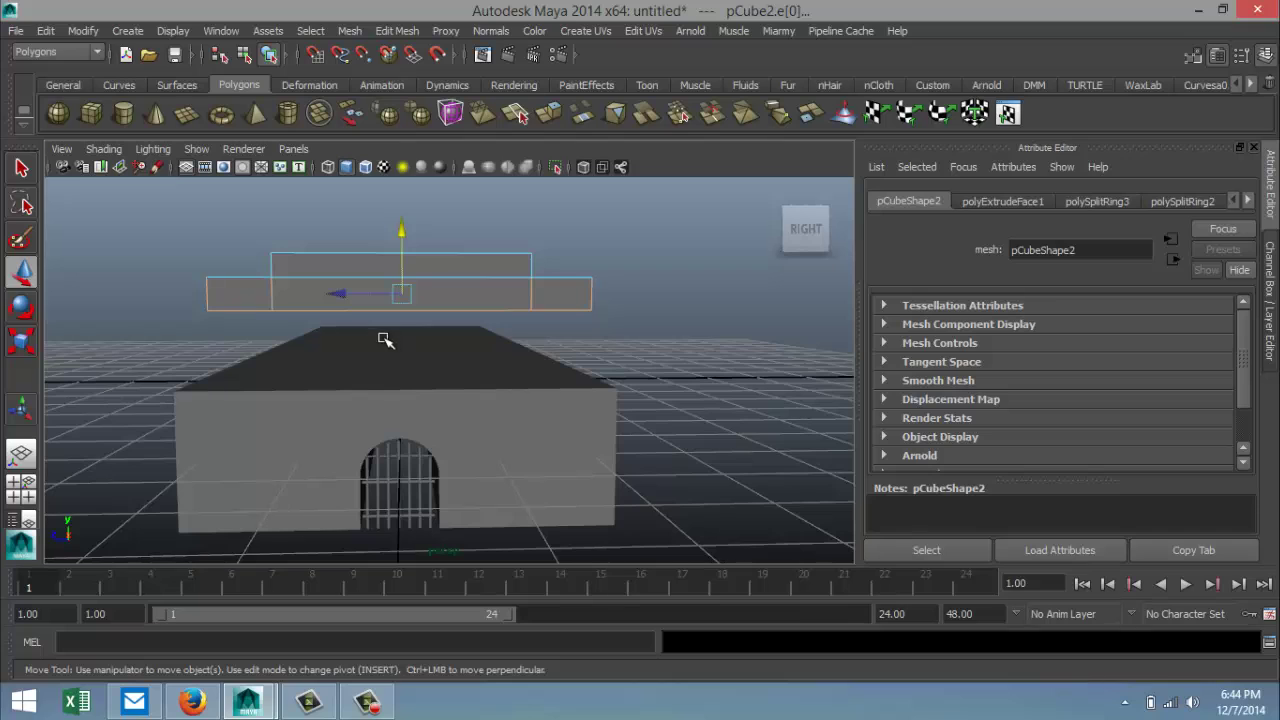
pyautogui.moveTo(137, 288); pyautogui.dragTo(648, 296)
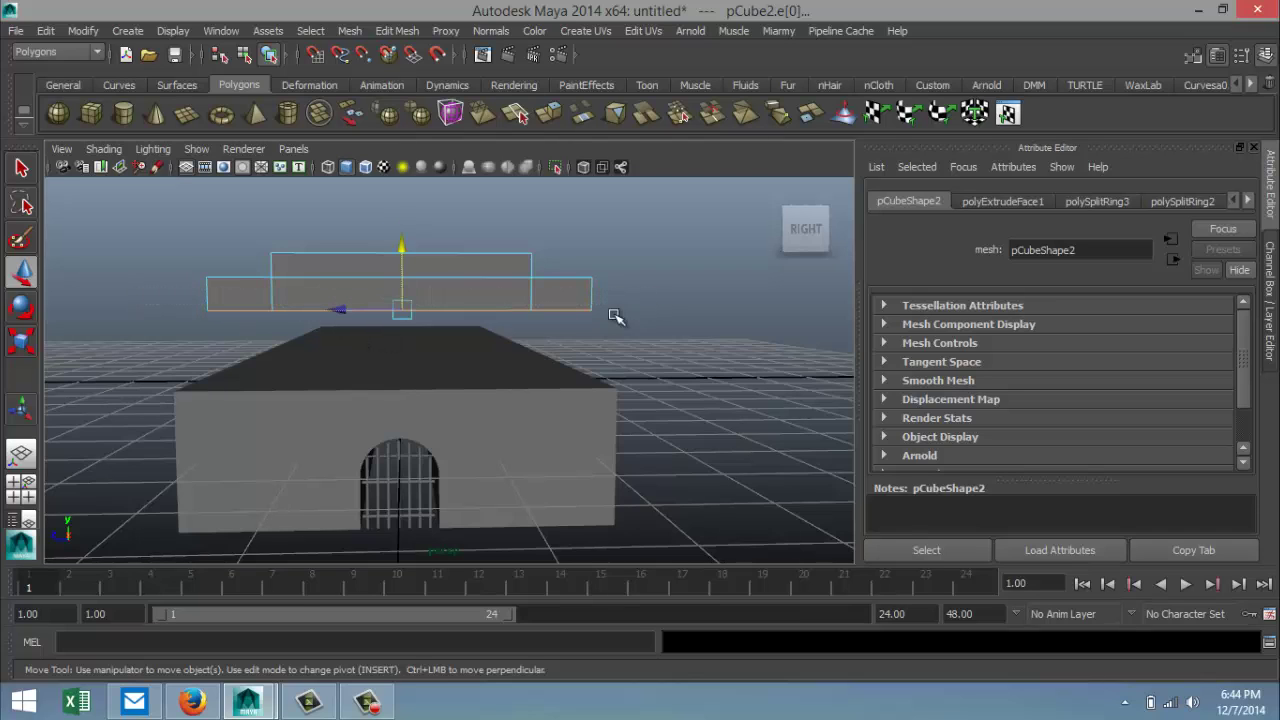
pyautogui.keyDown('alt'); pyautogui.moveTo(233, 428); pyautogui.dragTo(285, 450); pyautogui.keyUp('alt')
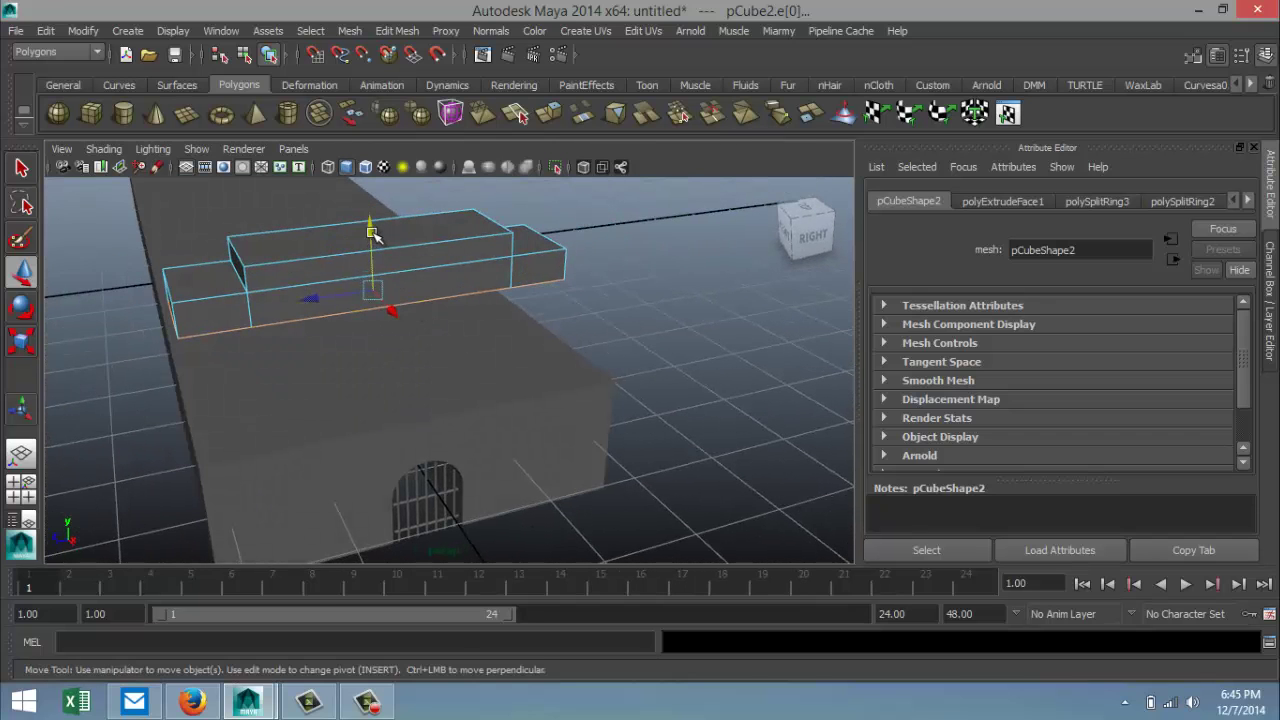
pyautogui.moveTo(372, 233); pyautogui.dragTo(370, 220)
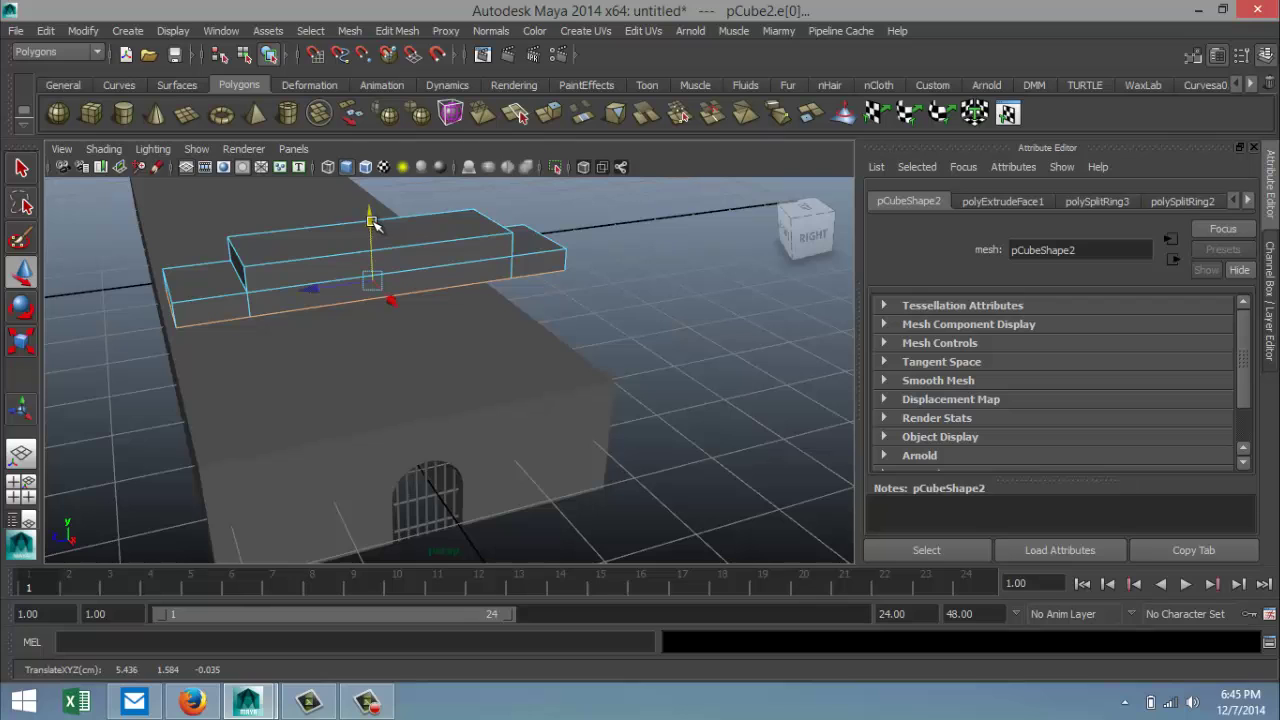
# Step: Return to whole-object selection and lower the stepped block onto the box at Y 0.780
pyautogui.moveTo(300, 263); pyautogui.dragTo(380, 238, button='right')
pyautogui.click(350, 228)
pyautogui.moveTo(362, 213); pyautogui.dragTo(366, 289)
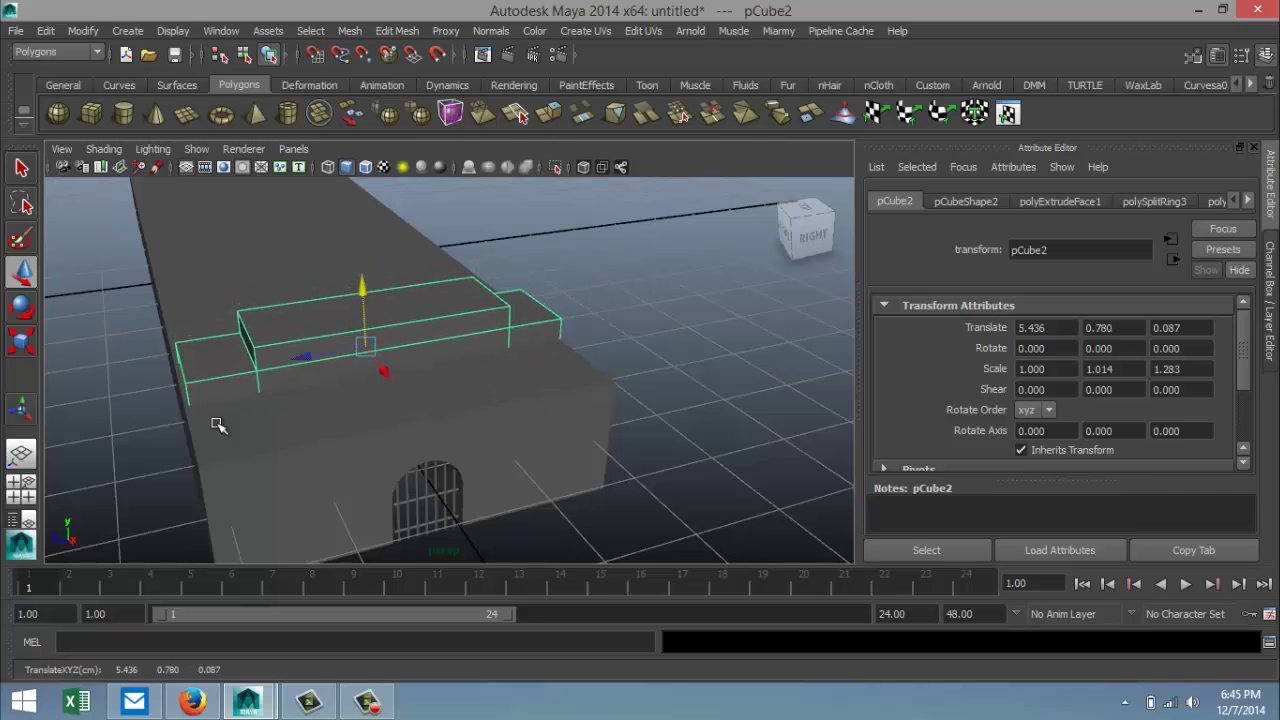
# Step: In the front view, duplicate the stepped block and move the copy behind and above the original to X 4.353, Y 1.286
pyautogui.click(22, 494)
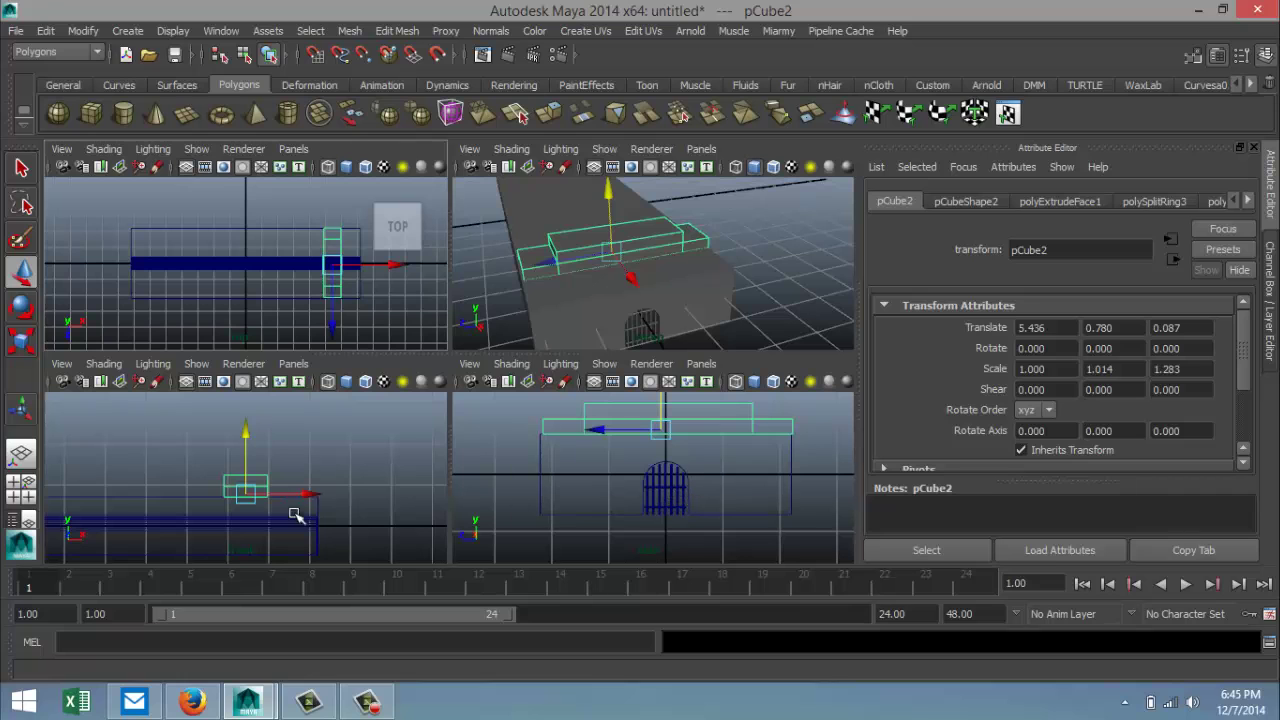
pyautogui.press('space')
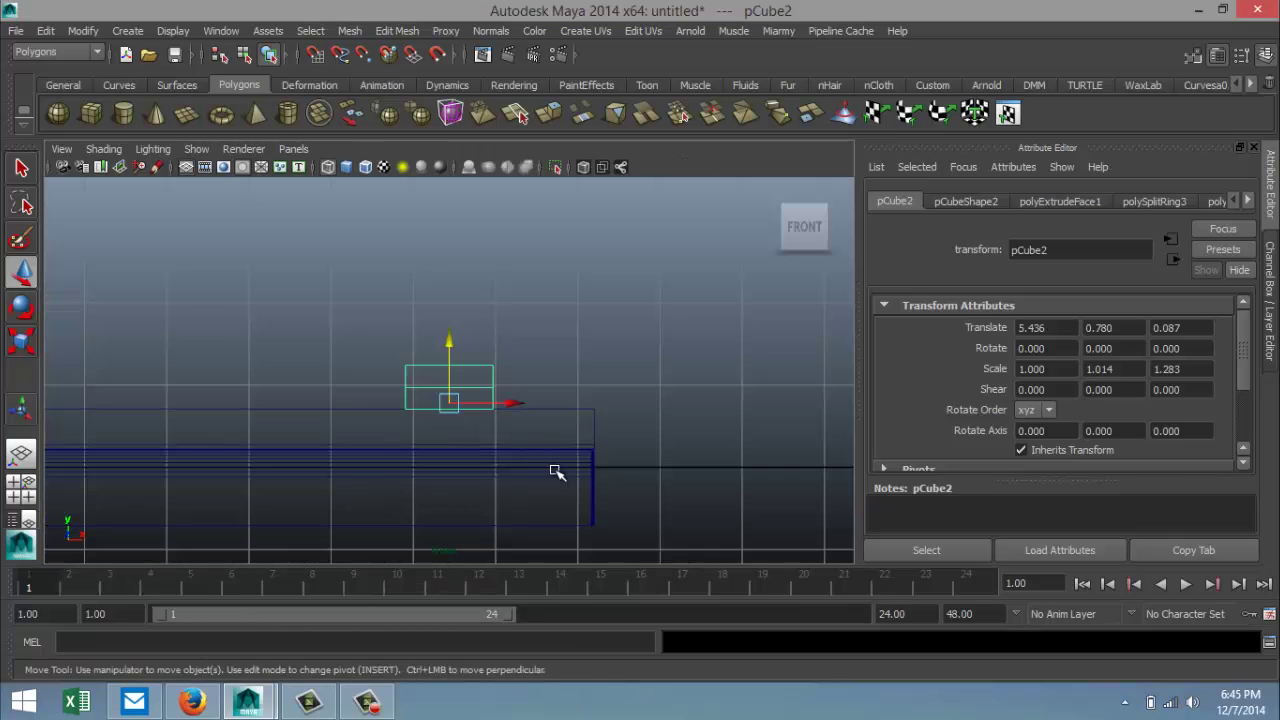
pyautogui.scroll(-2, 560, 471)
pyautogui.scroll(3, 558, 470)
pyautogui.scroll(-2, 514, 487)
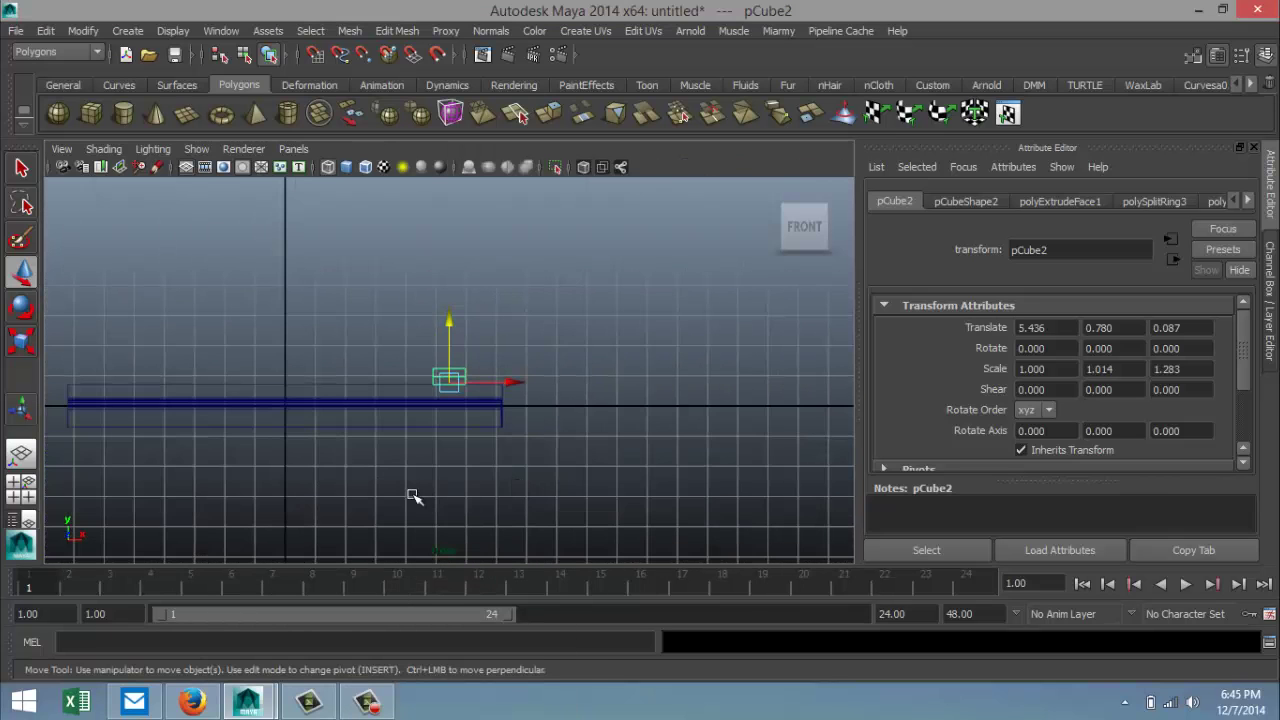
pyautogui.keyDown('alt'); pyautogui.moveTo(413, 495); pyautogui.dragTo(580, 500, button='middle'); pyautogui.keyUp('alt')
pyautogui.scroll(2, 580, 500)
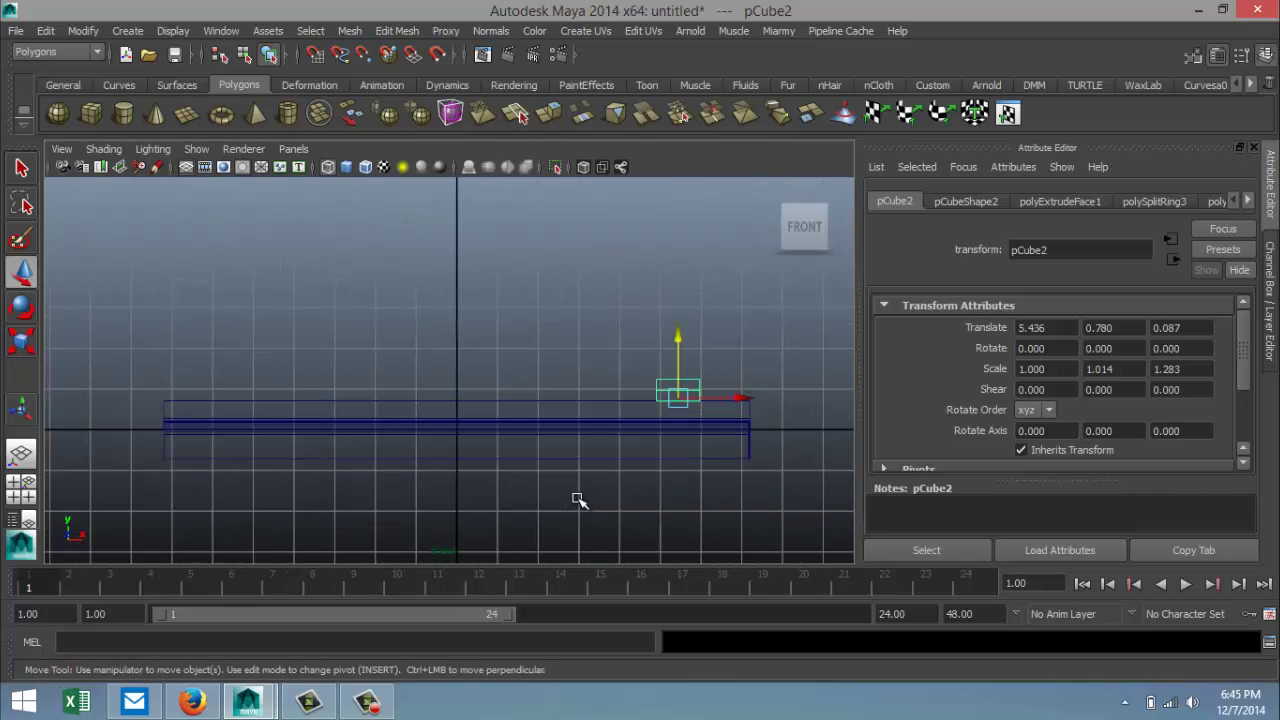
pyautogui.hotkey('ctrl', 'd')
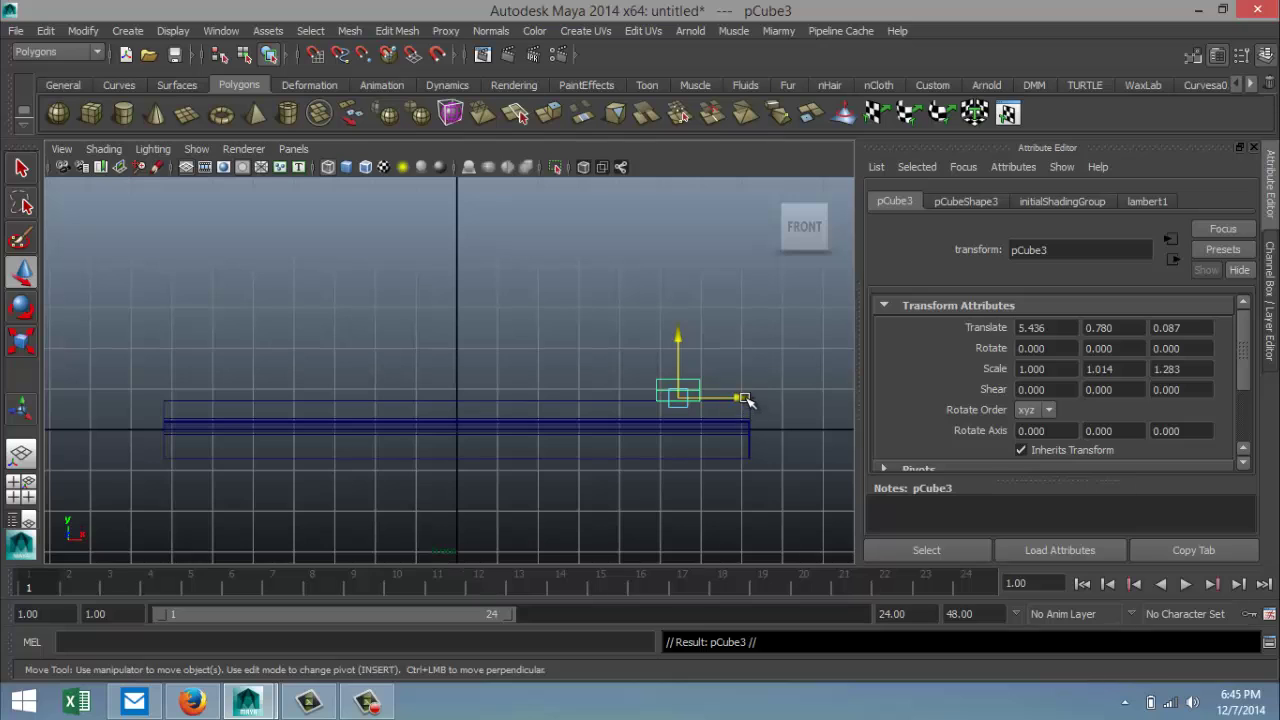
pyautogui.moveTo(737, 397); pyautogui.dragTo(703, 412)
pyautogui.moveTo(632, 341); pyautogui.dragTo(636, 321)
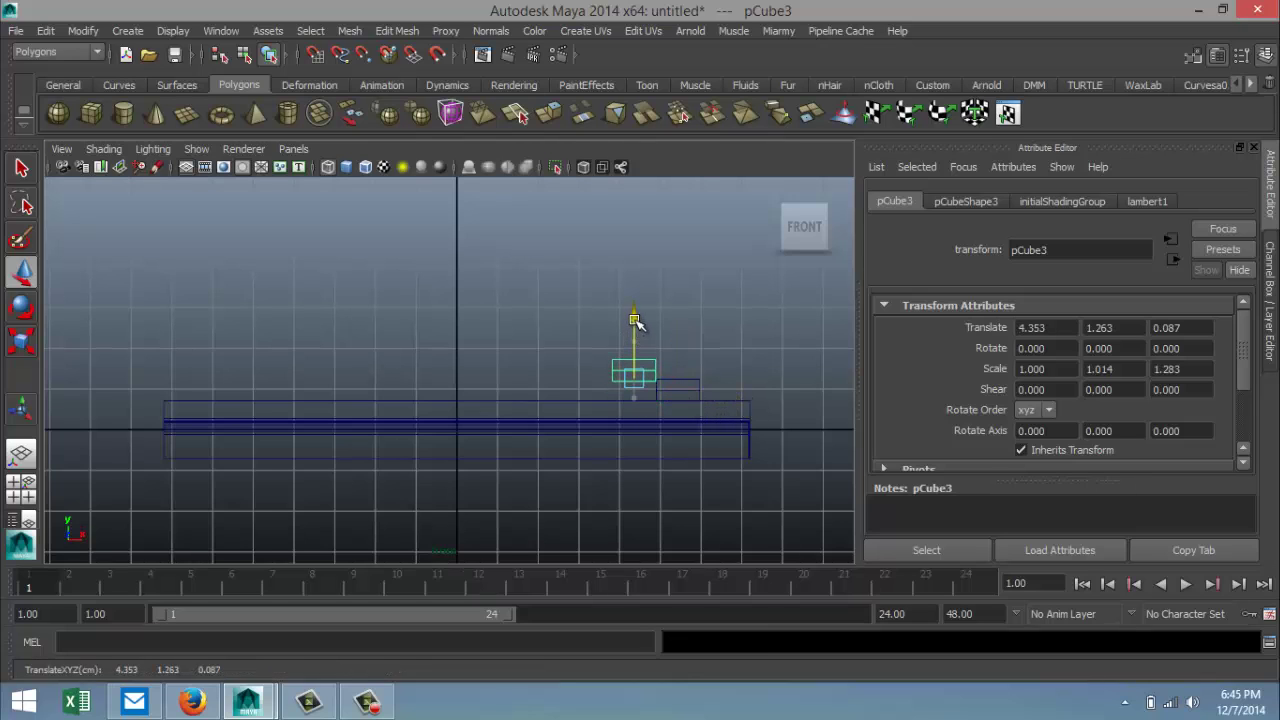
# Step: Raise the duplicated block to Y 1.317 so its base is level with the first block's top
pyautogui.press('f')
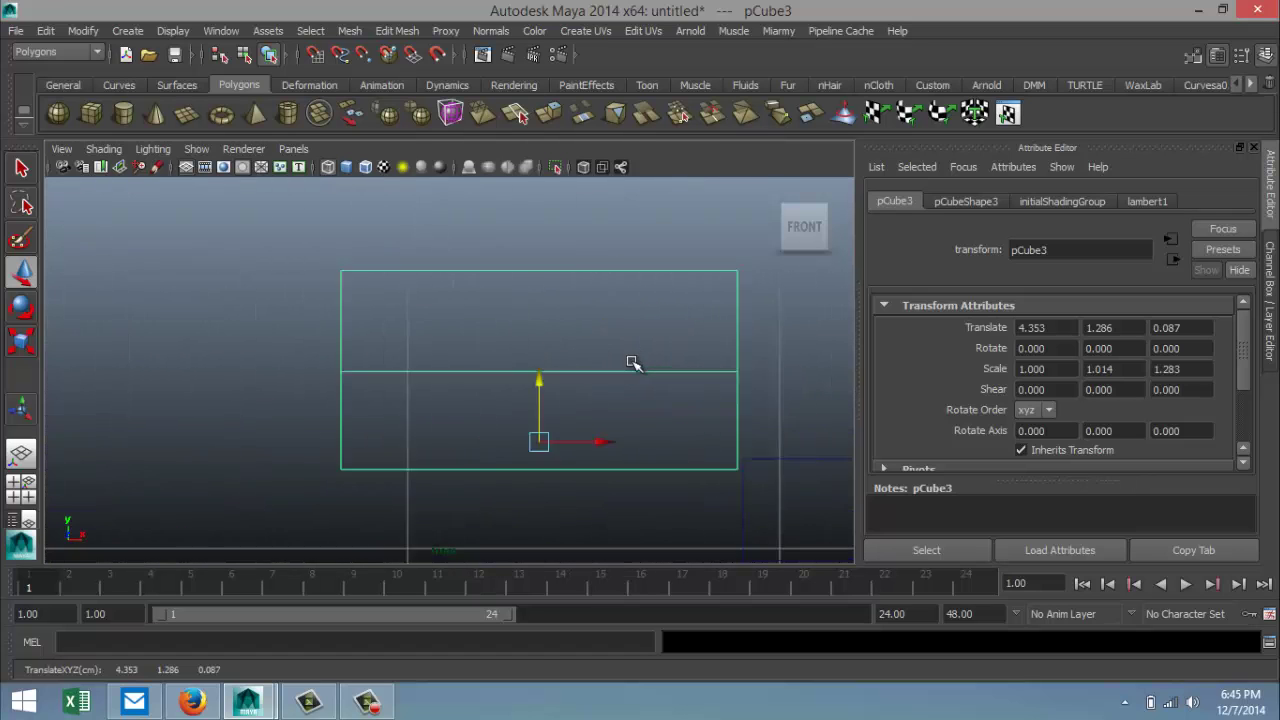
pyautogui.scroll(-8, 617, 374)
pyautogui.scroll(4, 617, 374)
pyautogui.scroll(1, 617, 374)
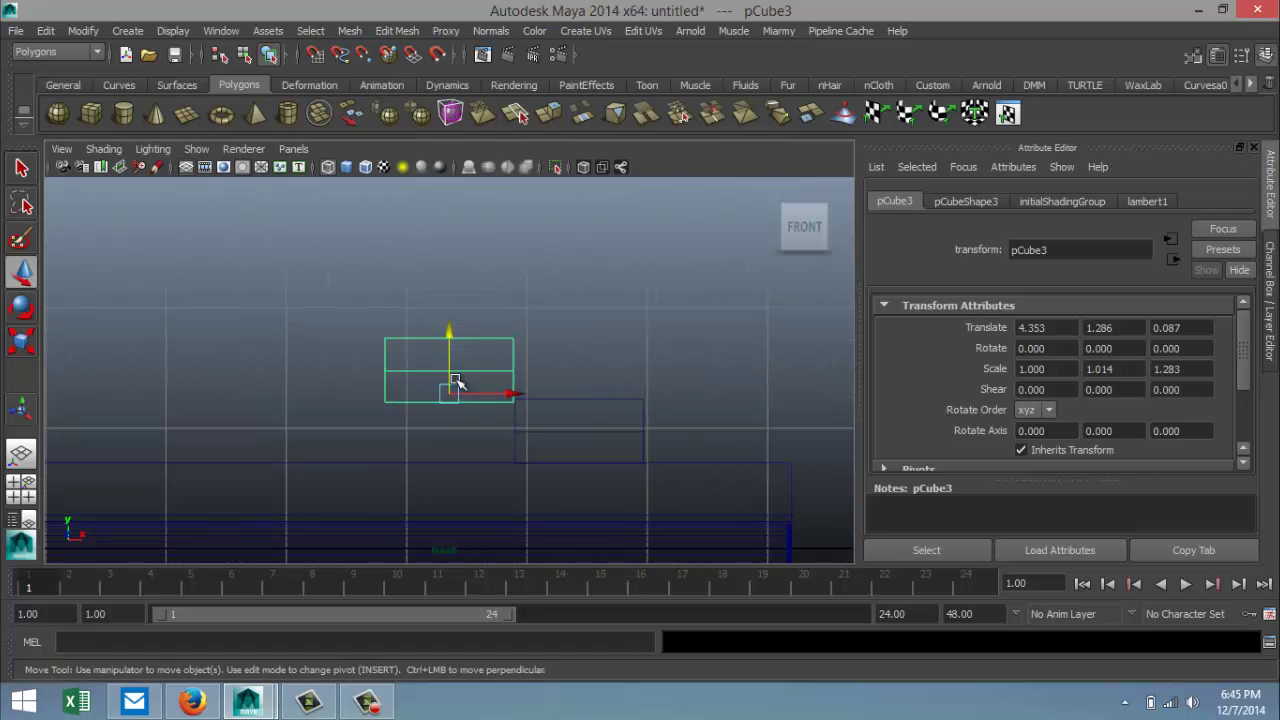
pyautogui.moveTo(449, 335); pyautogui.dragTo(450, 333)
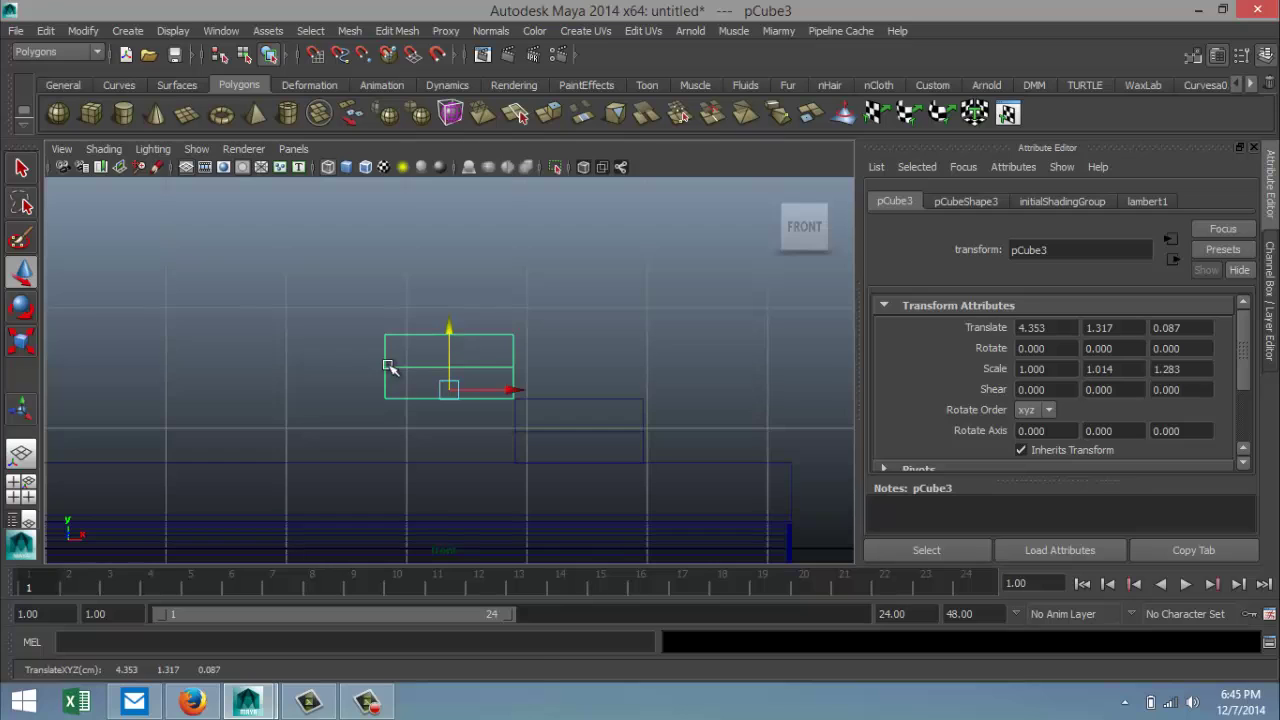
# Step: Repeat the duplicate with the same offset ten more times, building a staircase up to X -6.471, Y 6.696
pyautogui.scroll(-5, 397, 366)
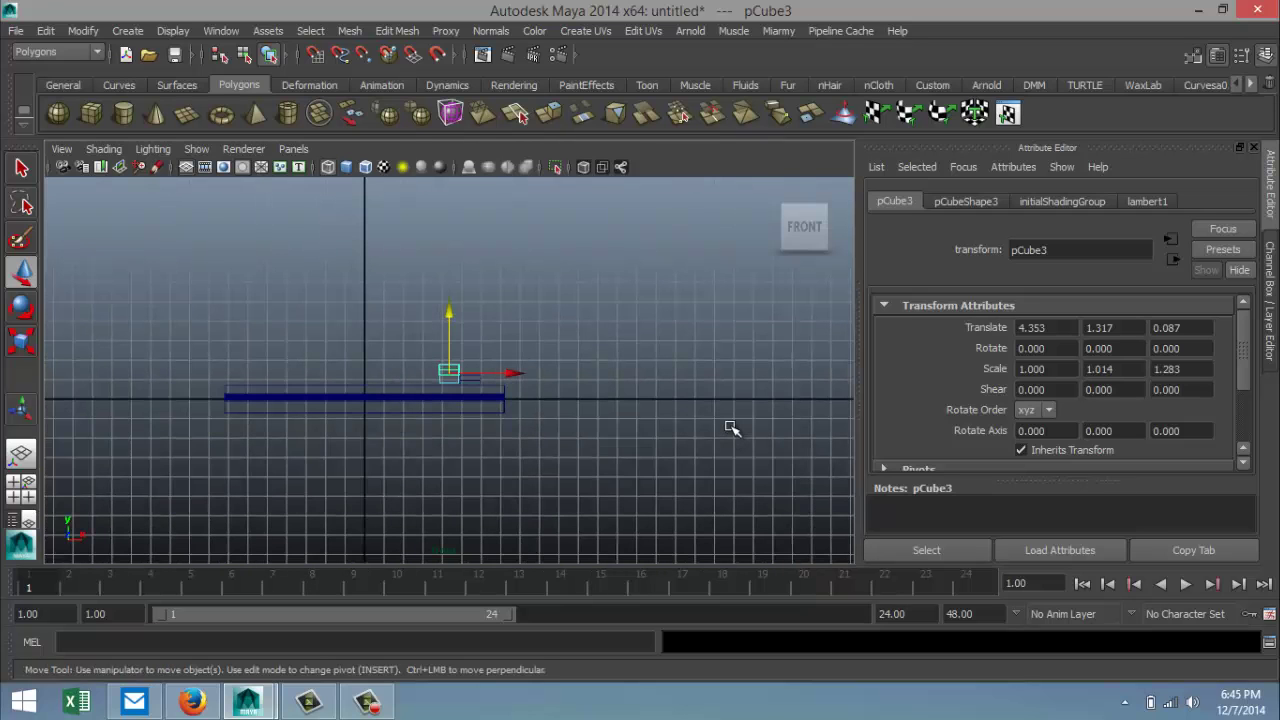
pyautogui.hotkey('shift', 'd')
pyautogui.hotkey('shift', 'd')
pyautogui.hotkey('shift', 'd')
pyautogui.hotkey('shift', 'd')
pyautogui.hotkey('shift', 'd')
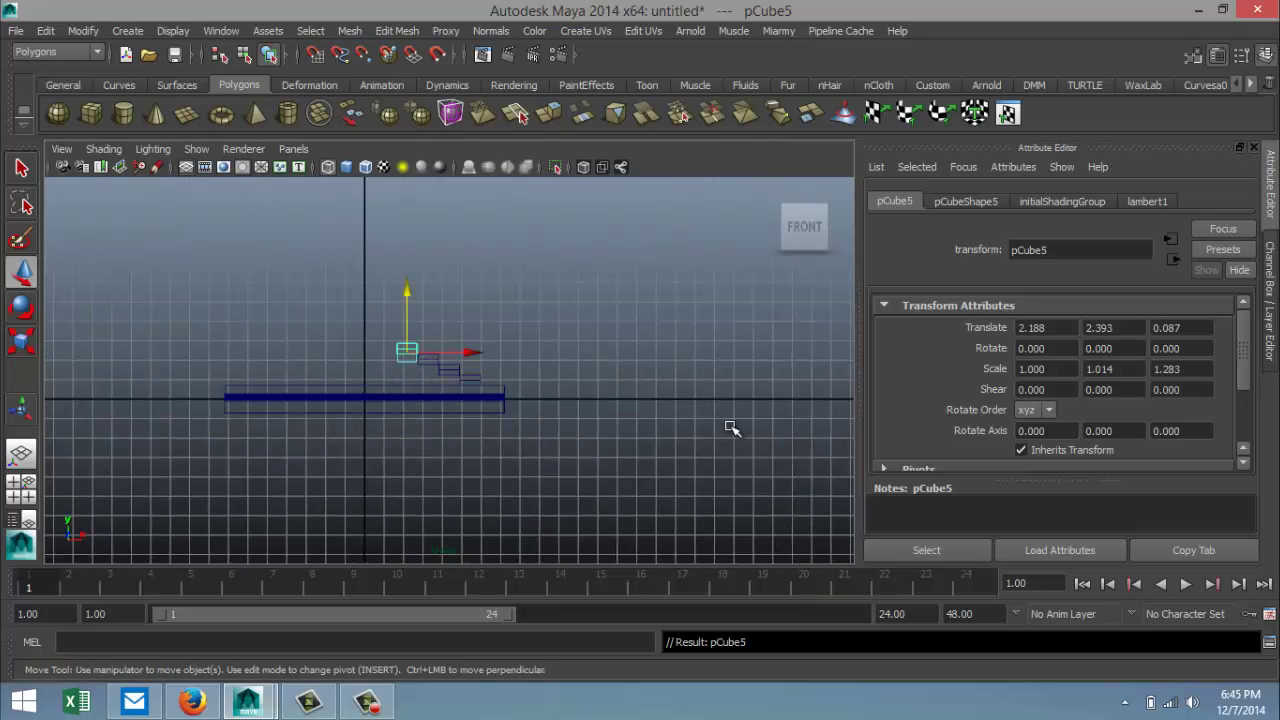
pyautogui.hotkey('shift', 'd')
pyautogui.hotkey('shift', 'd')
pyautogui.hotkey('shift', 'd')
pyautogui.hotkey('shift', 'd')
pyautogui.hotkey('shift', 'd')
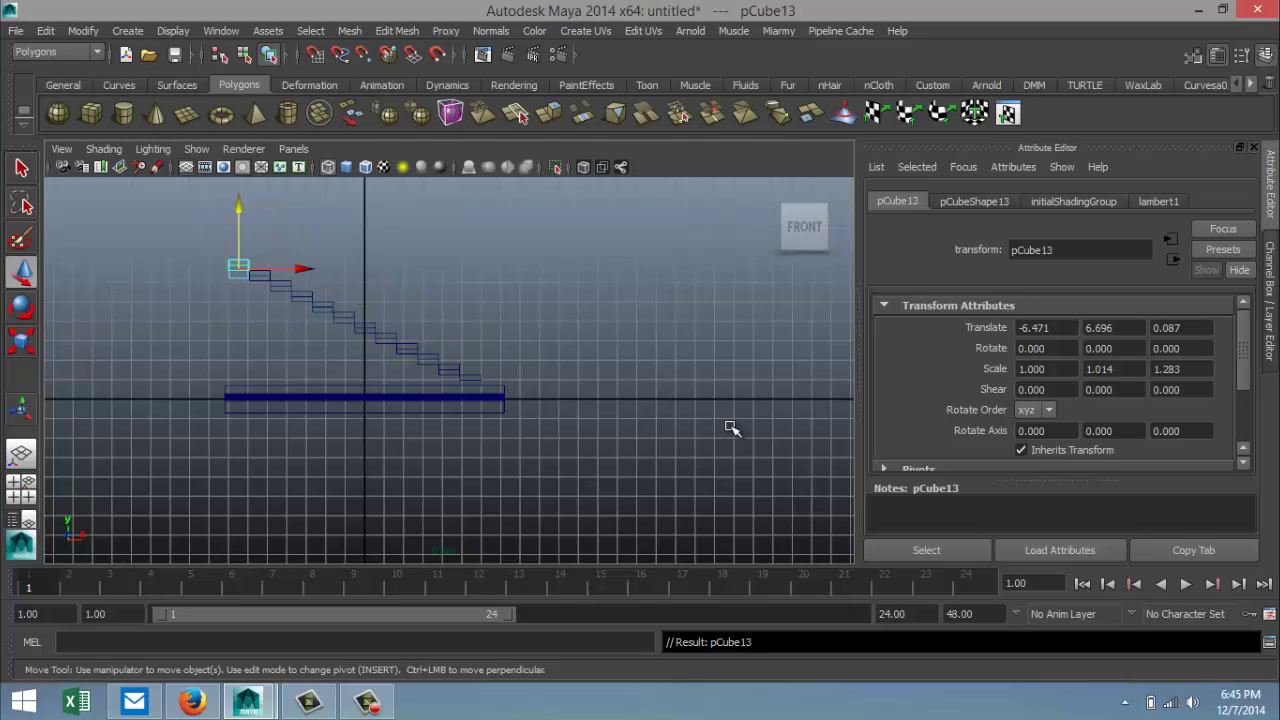
# Step: Clear the selection and examine the staircase of stepped blocks above the box in the perspective view
pyautogui.click(21, 488)
pyautogui.click(750, 312)
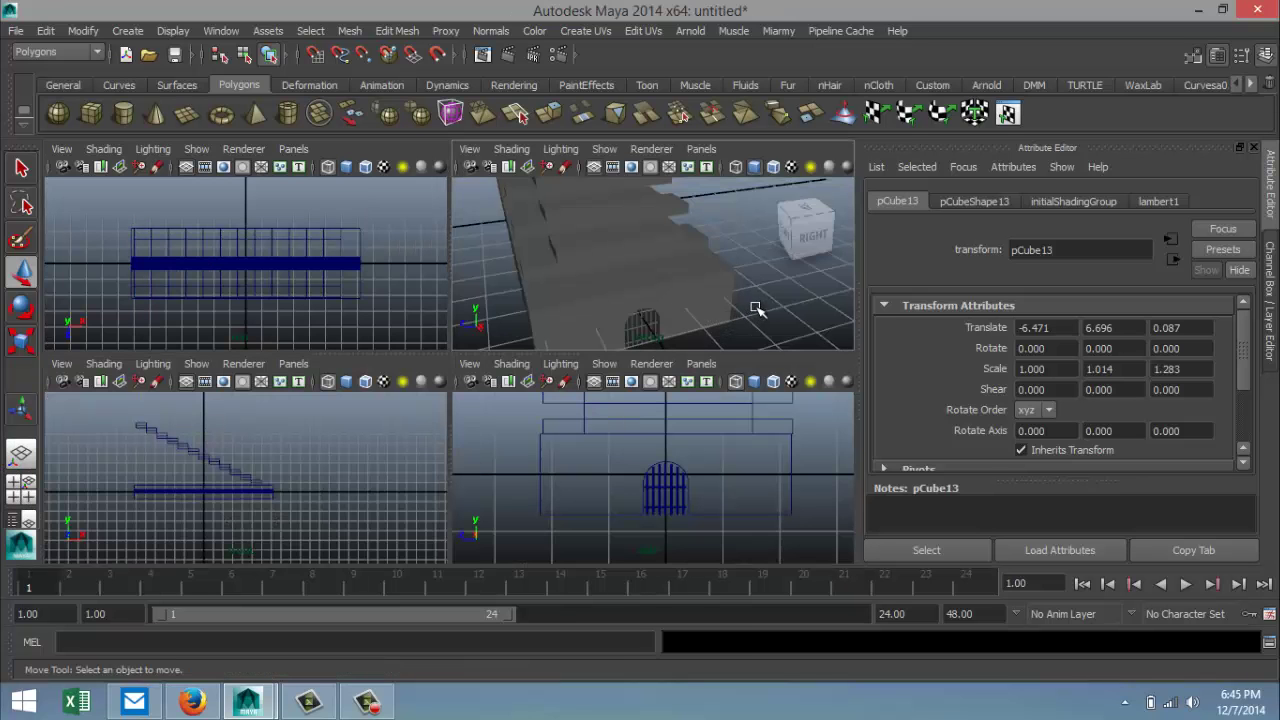
pyautogui.press('space')
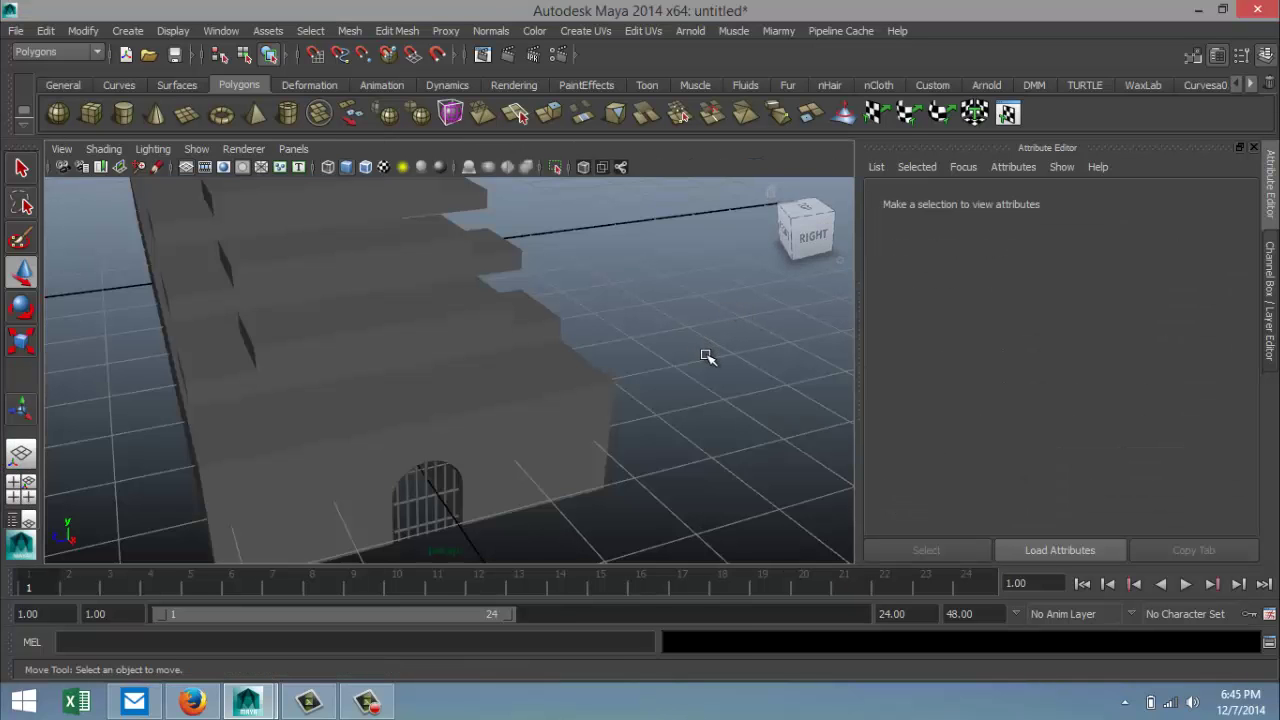
pyautogui.keyDown('alt'); pyautogui.moveTo(712, 364); pyautogui.dragTo(665, 358); pyautogui.keyUp('alt')
pyautogui.scroll(1, 654, 368)
pyautogui.scroll(-4, 650, 374)
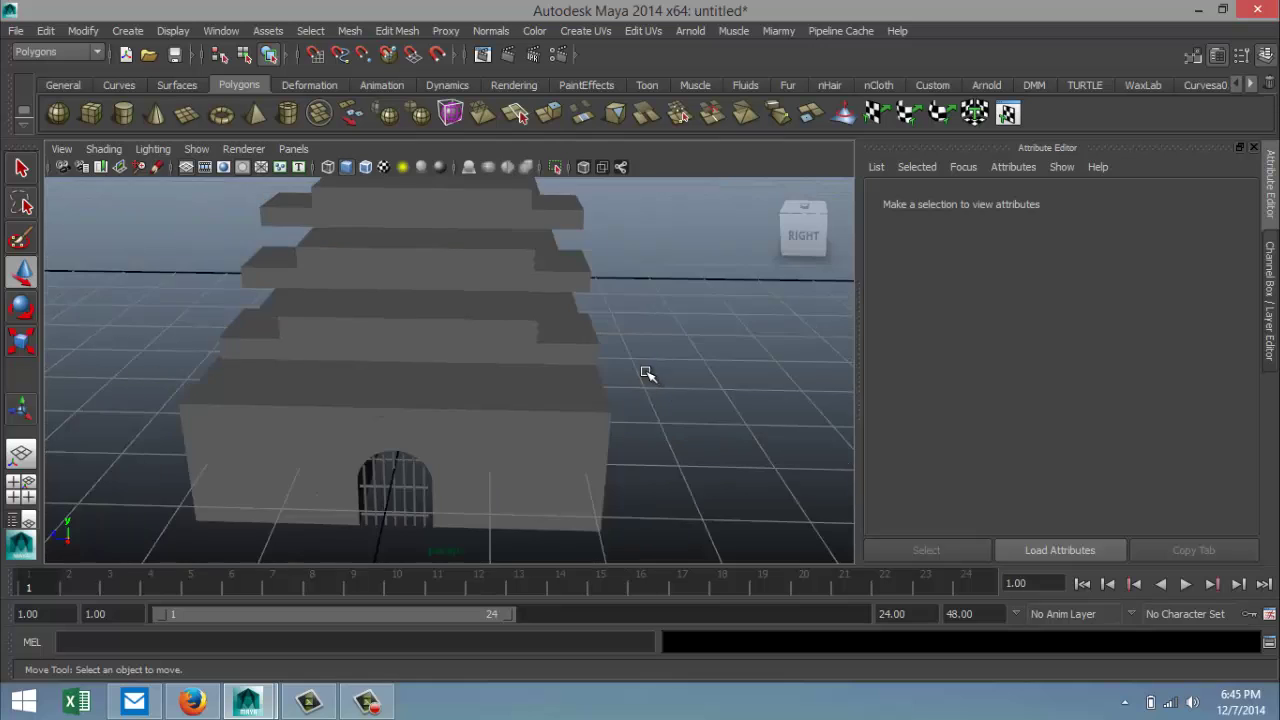
pyautogui.scroll(2, 643, 366)
pyautogui.keyDown('alt'); pyautogui.moveTo(570, 385); pyautogui.dragTo(320, 434); pyautogui.keyUp('alt')
pyautogui.keyDown('alt'); pyautogui.moveTo(320, 434); pyautogui.dragTo(528, 441, button='middle'); pyautogui.keyUp('alt')
pyautogui.scroll(-3, 528, 441)
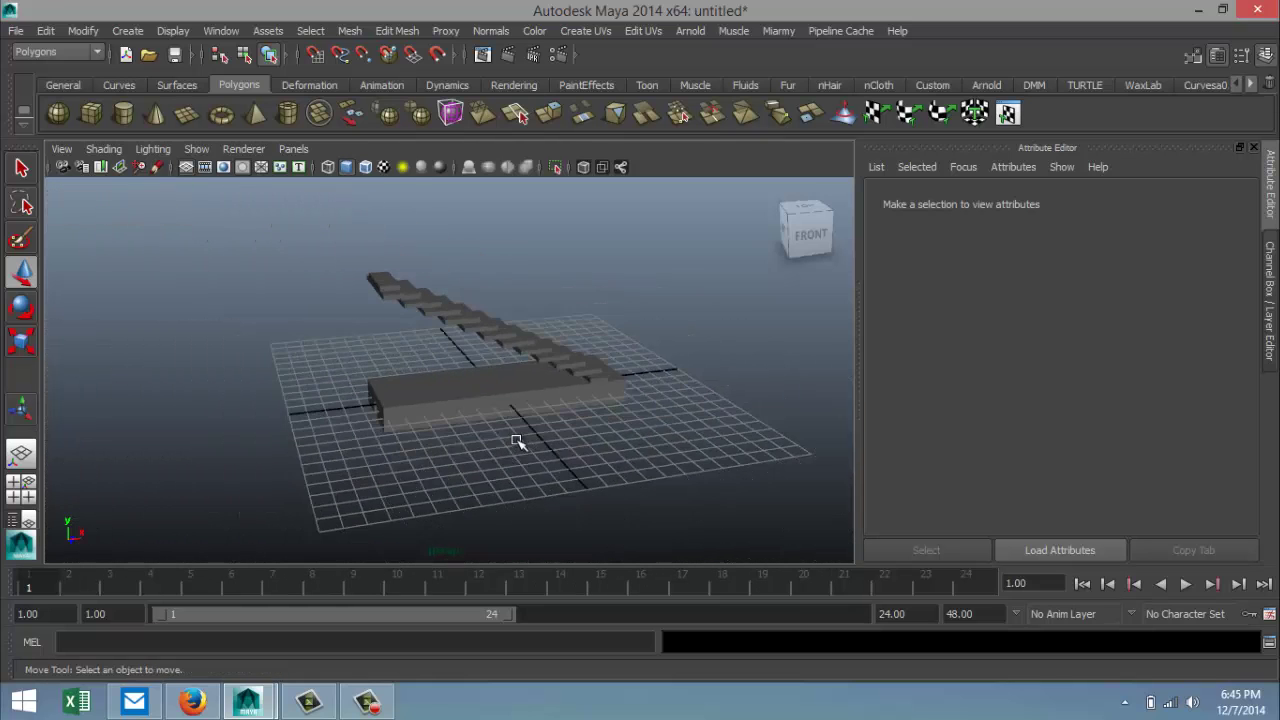
# Step: Create a tall polygon cube beyond the staircase's high end, centred at about X -13.795, Y 5.138, Z 0.036
pyautogui.keyDown('alt'); pyautogui.moveTo(517, 440); pyautogui.dragTo(563, 451); pyautogui.keyUp('alt')
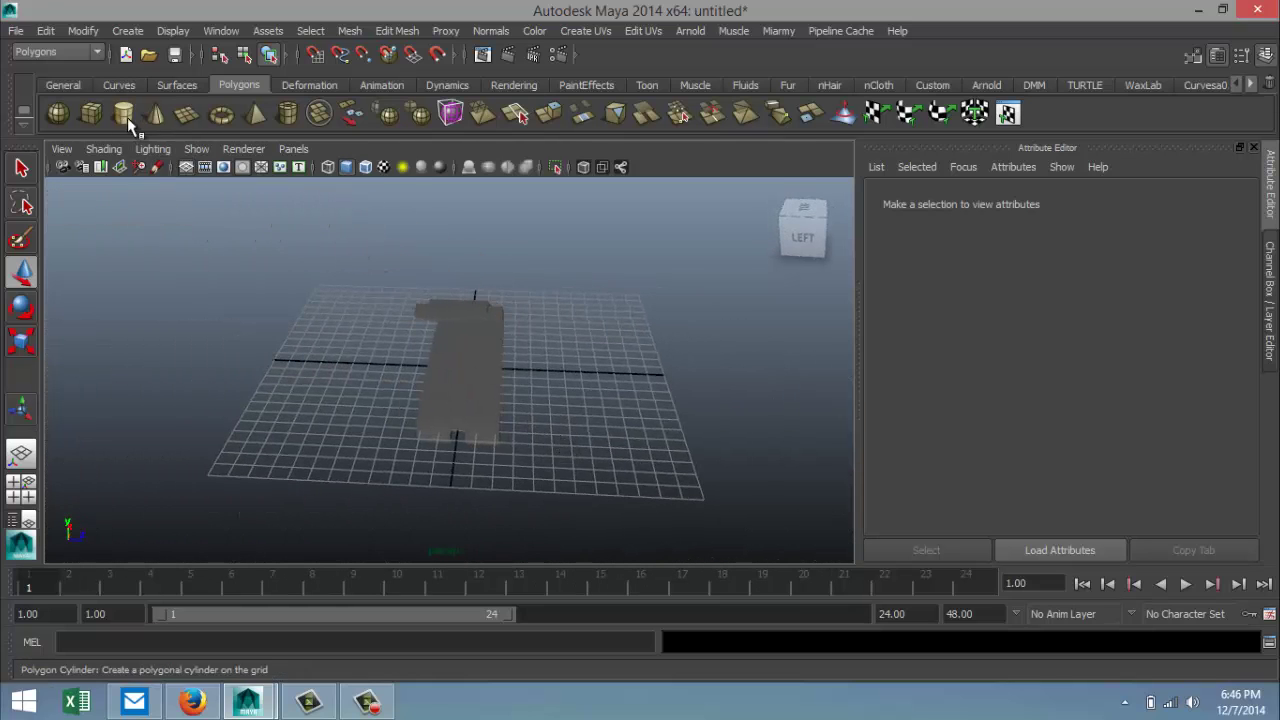
pyautogui.click(91, 115)
pyautogui.moveTo(378, 499); pyautogui.dragTo(503, 306)
pyautogui.keyDown('alt'); pyautogui.moveTo(603, 414); pyautogui.dragTo(433, 388); pyautogui.keyUp('alt')
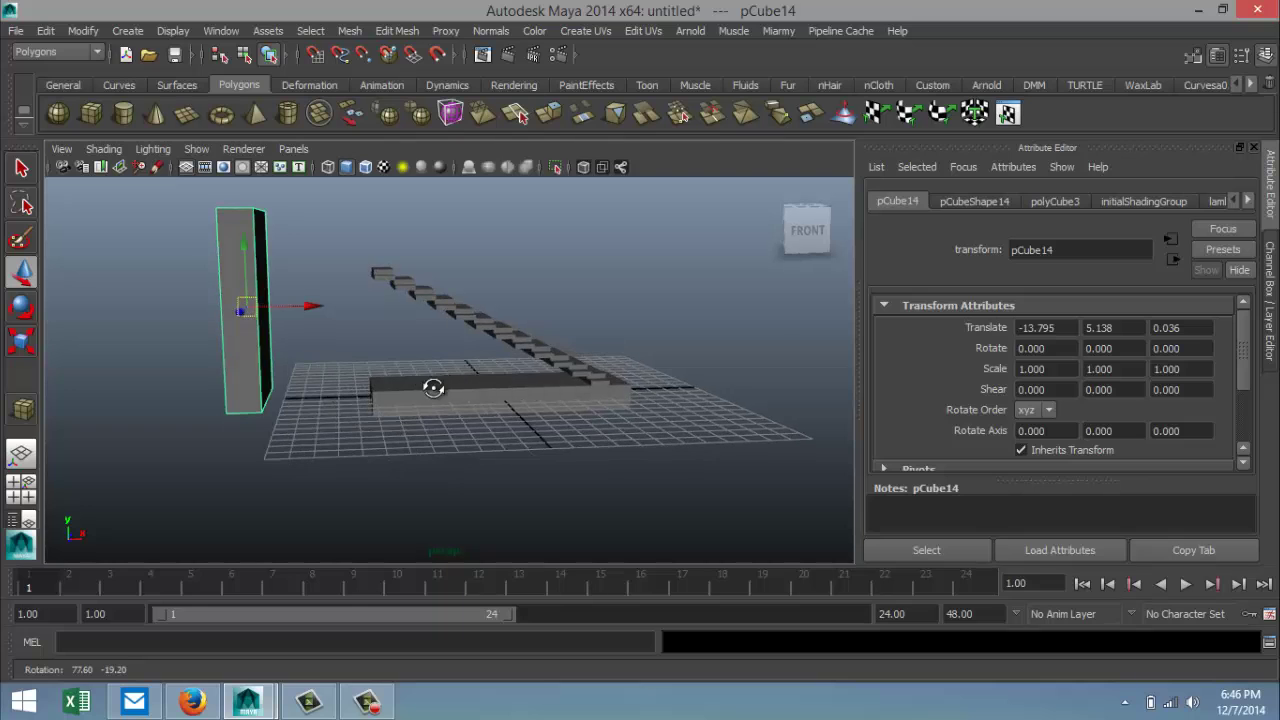
# Step: Move the tall block in the front view to X -8.007, Y 4.415, against the staircase's high end and level with the box's base
pyautogui.click(21, 489)
pyautogui.press('space')
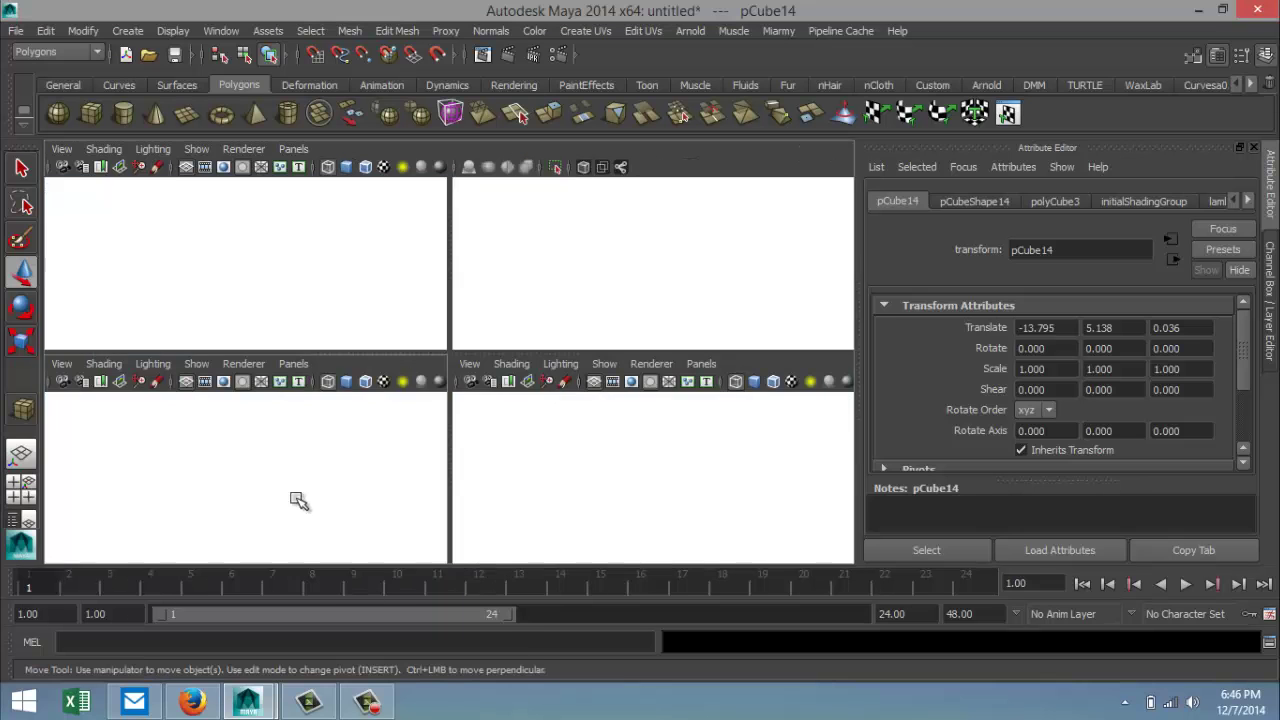
pyautogui.moveTo(165, 300); pyautogui.dragTo(268, 313)
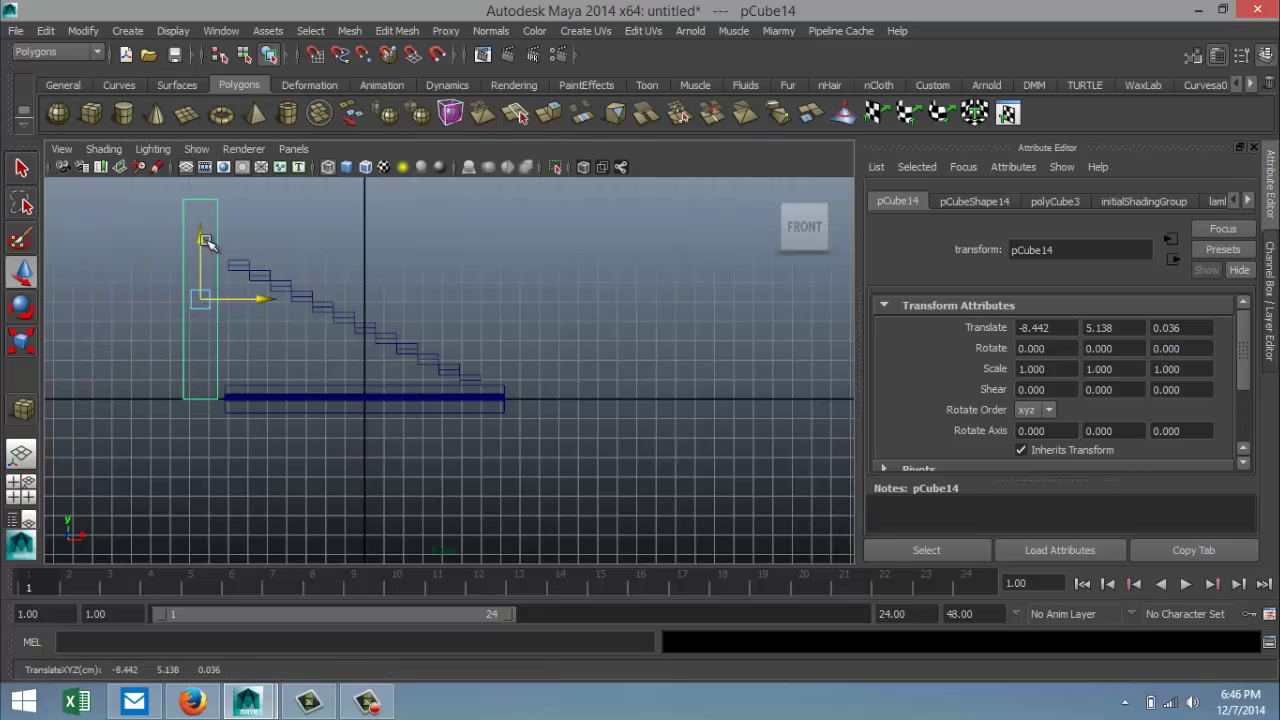
pyautogui.moveTo(199, 240); pyautogui.dragTo(206, 252)
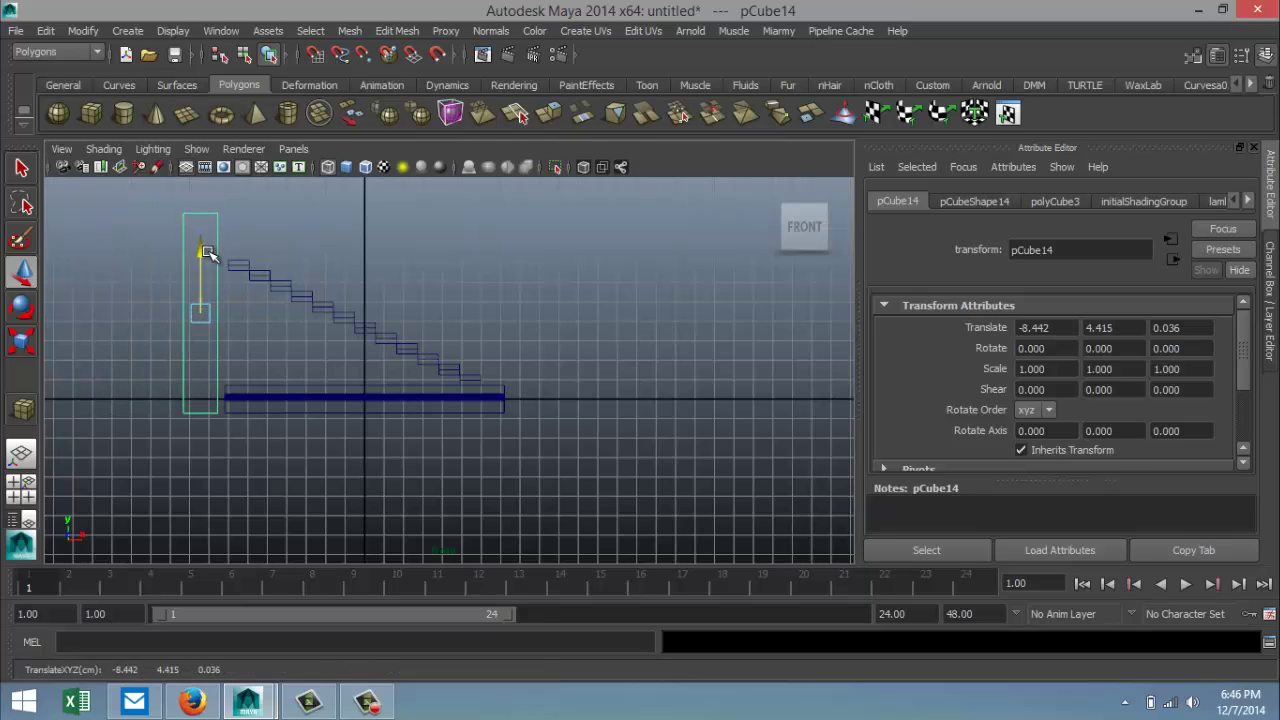
pyautogui.moveTo(266, 314); pyautogui.dragTo(278, 315)
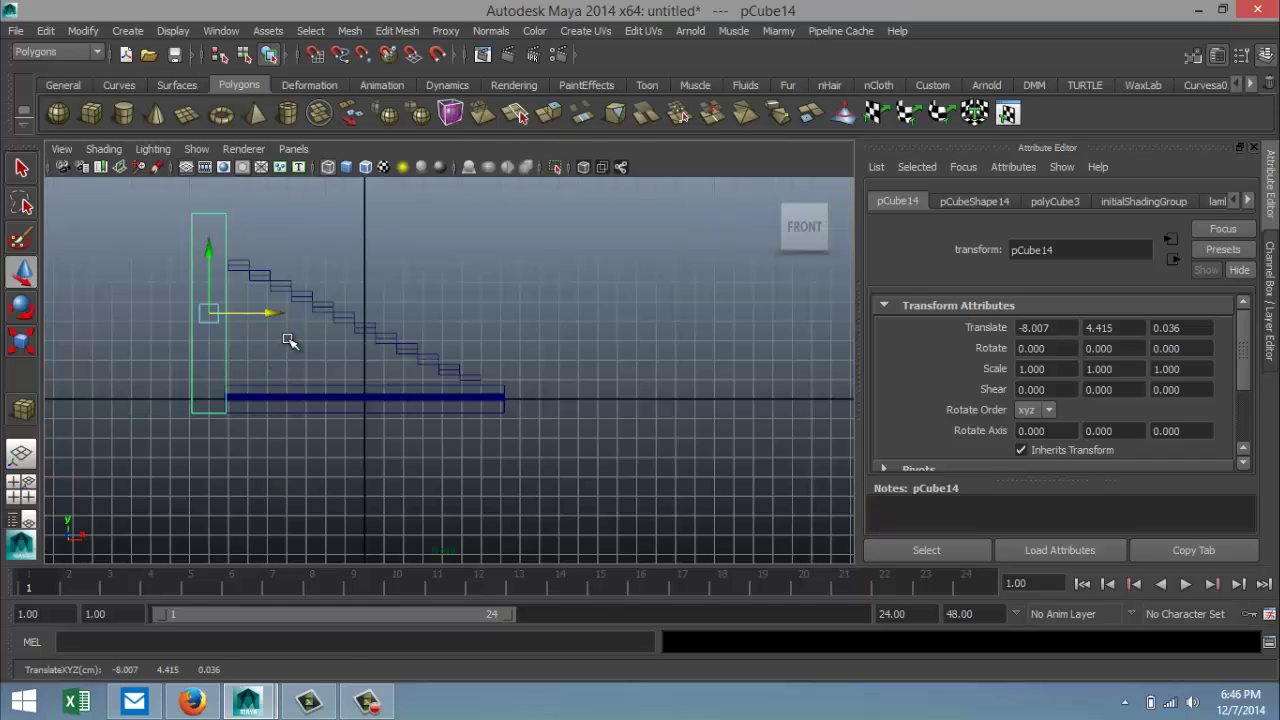
# Step: Narrow the tall block to an X scale of 0.553 and shift it to X -7.622, flush with the box's end
pyautogui.press('r')
pyautogui.moveTo(291, 316)
pyautogui.mouseDown()
pyautogui.moveTo(256, 318)
pyautogui.moveTo(283, 316)
pyautogui.mouseUp()
pyautogui.press('w')
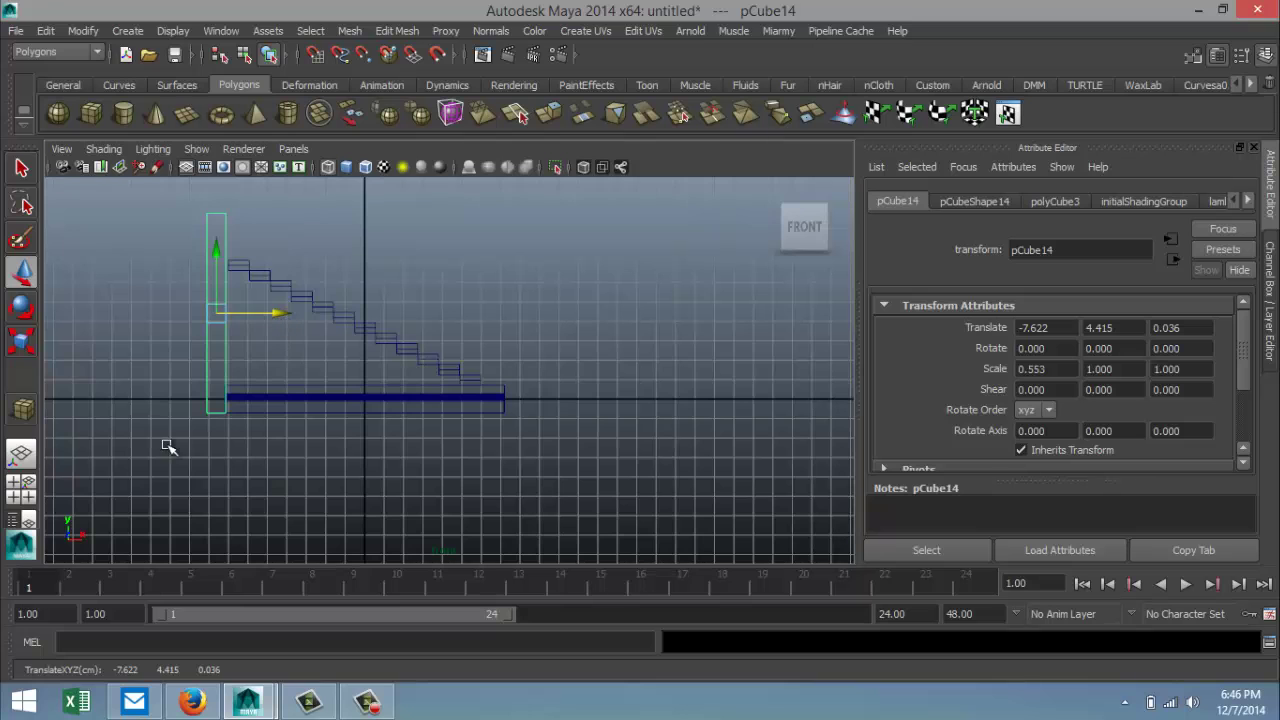
# Step: Scale the tall block to 0.686 in Z in the top view so its depth roughly matches the staircase's width
pyautogui.click(21, 490)
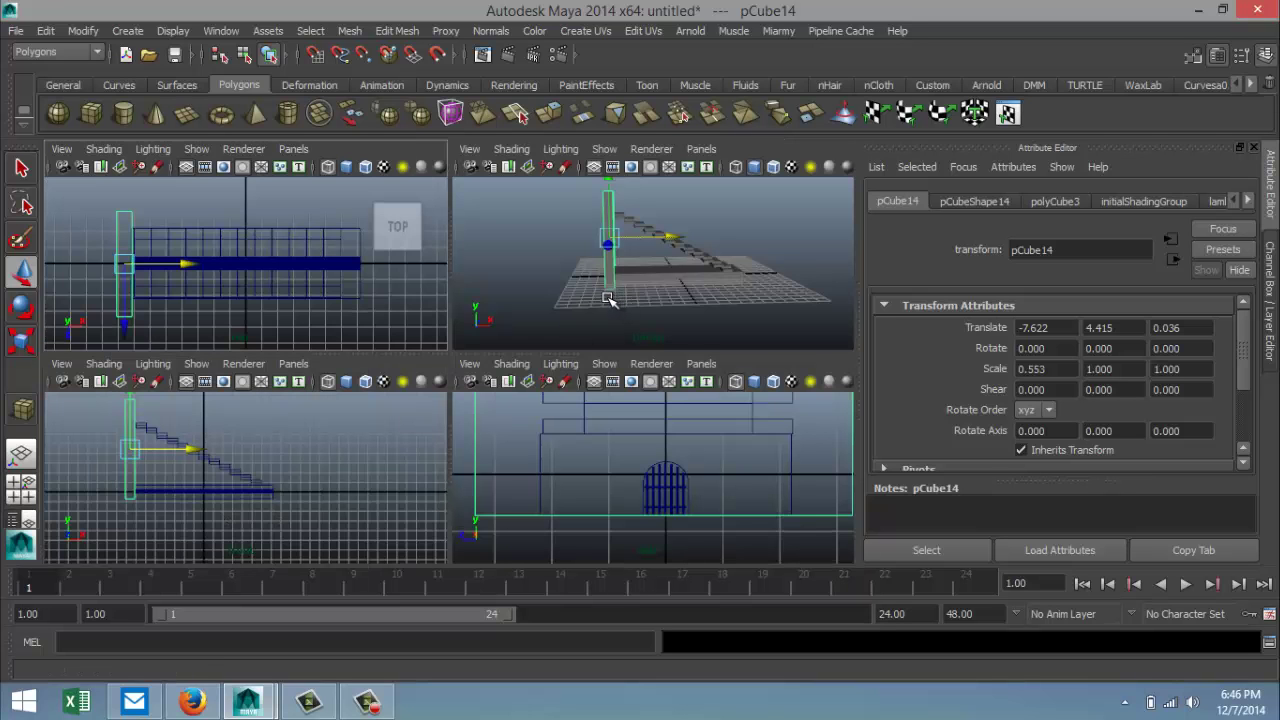
pyautogui.press('space')
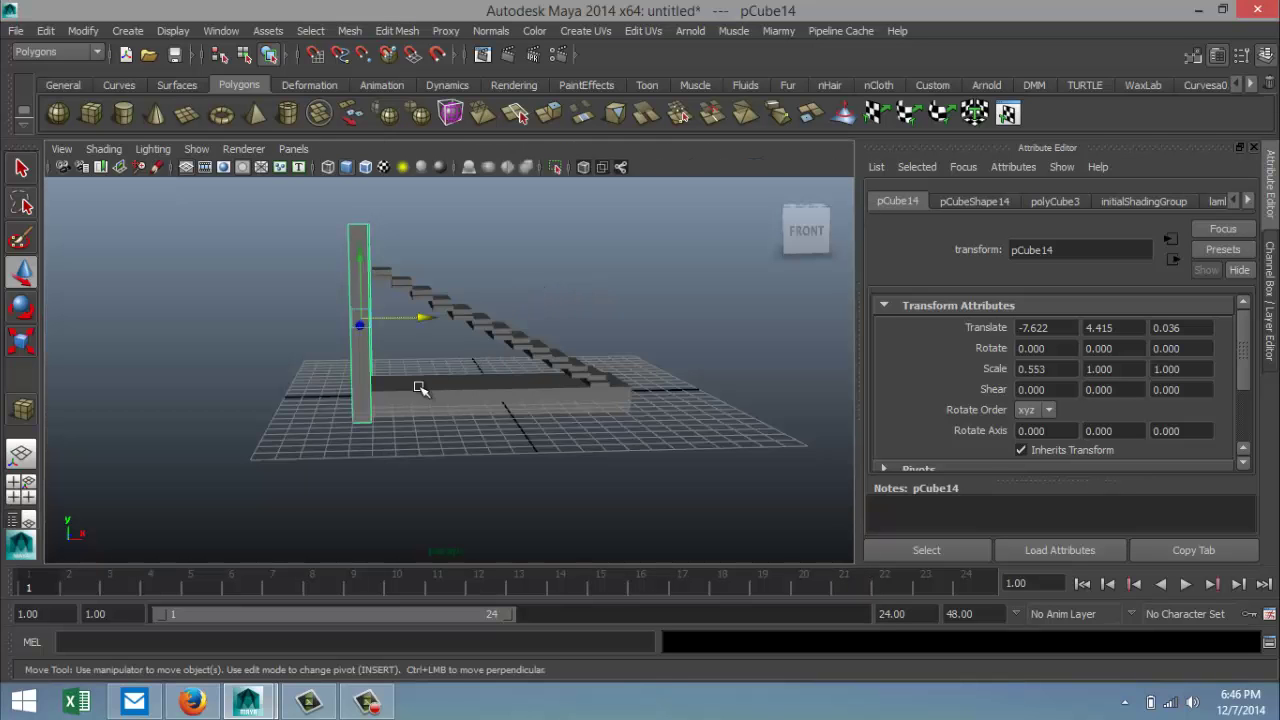
pyautogui.keyDown('alt'); pyautogui.moveTo(420, 388); pyautogui.dragTo(614, 496); pyautogui.keyUp('alt')
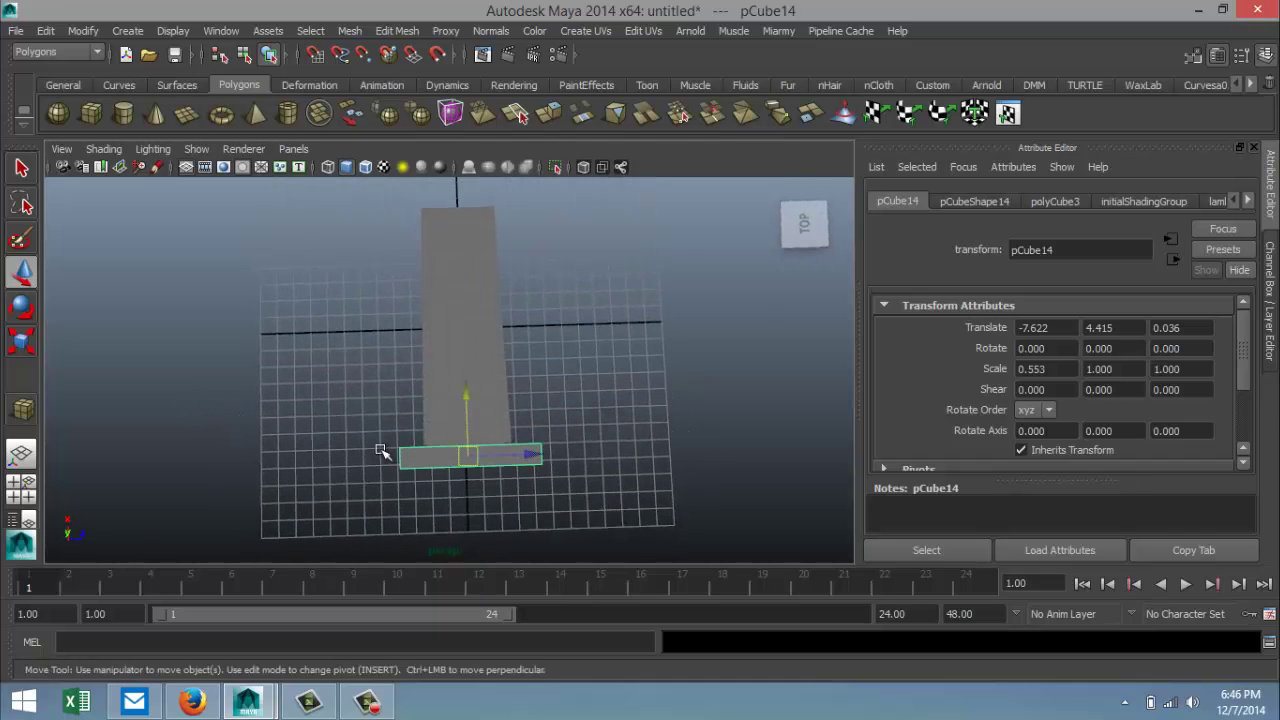
pyautogui.click(23, 489)
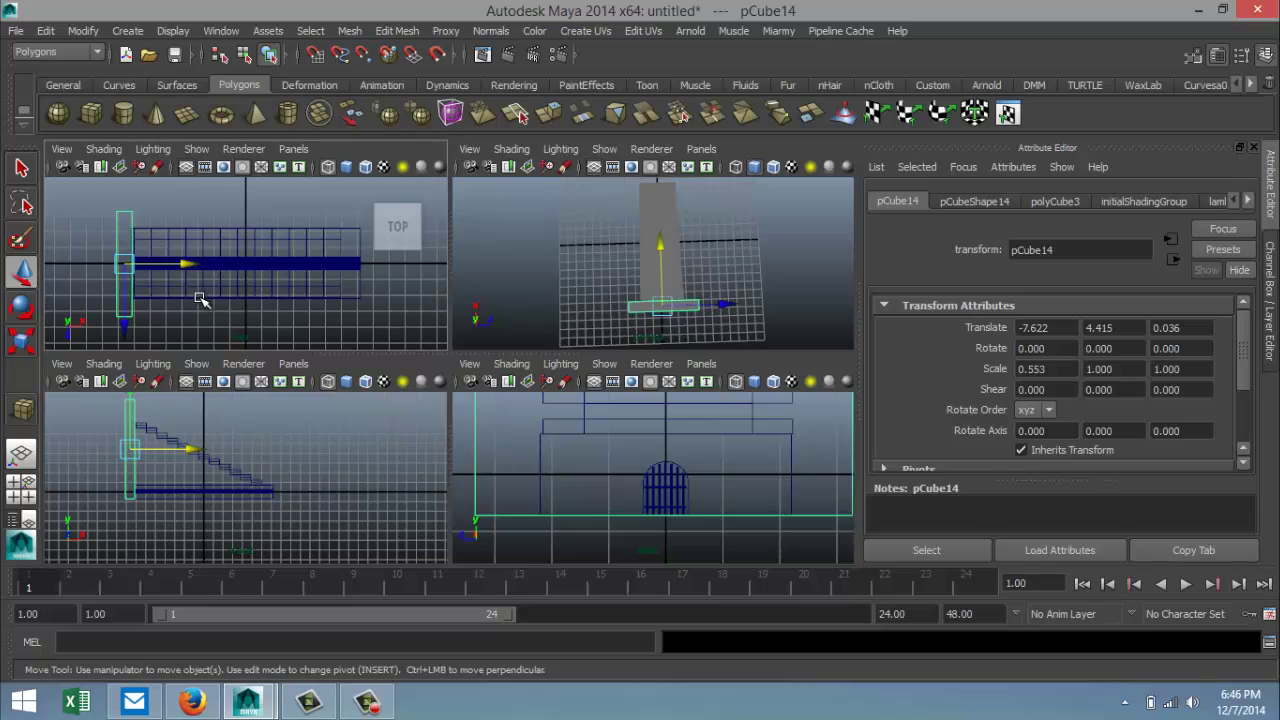
pyautogui.press('space')
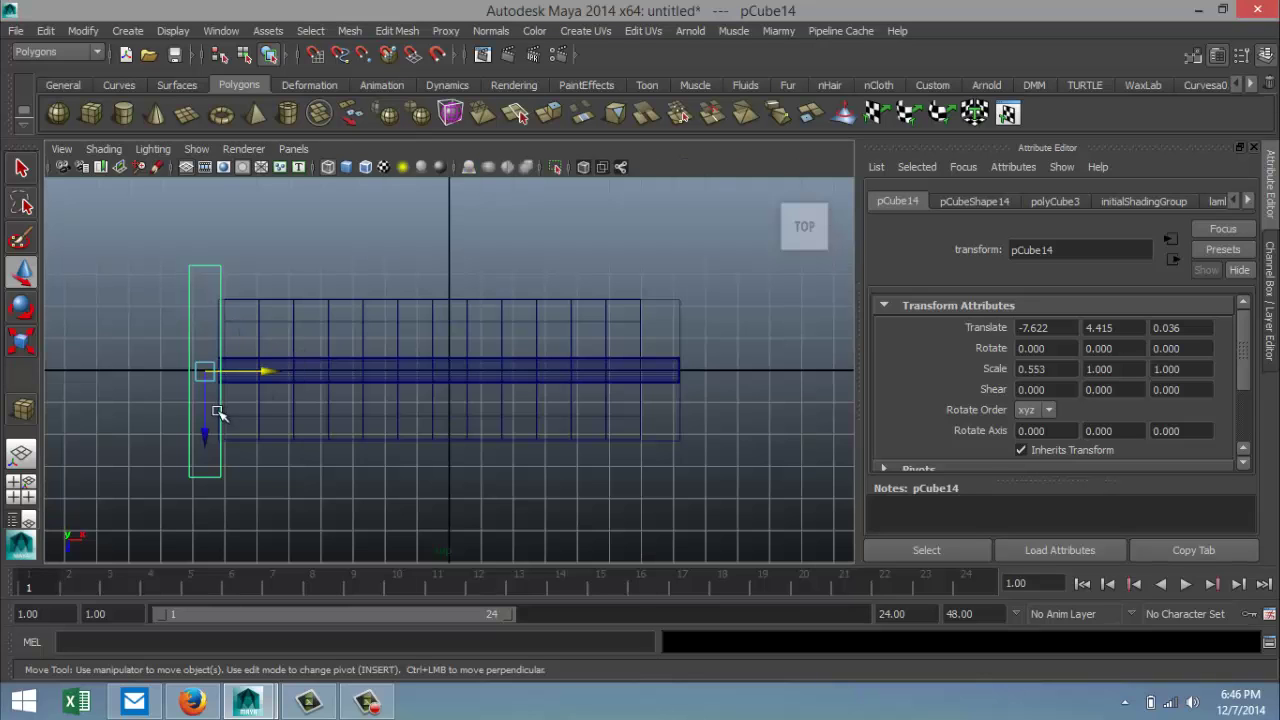
pyautogui.press('r')
pyautogui.moveTo(207, 461); pyautogui.dragTo(205, 430)
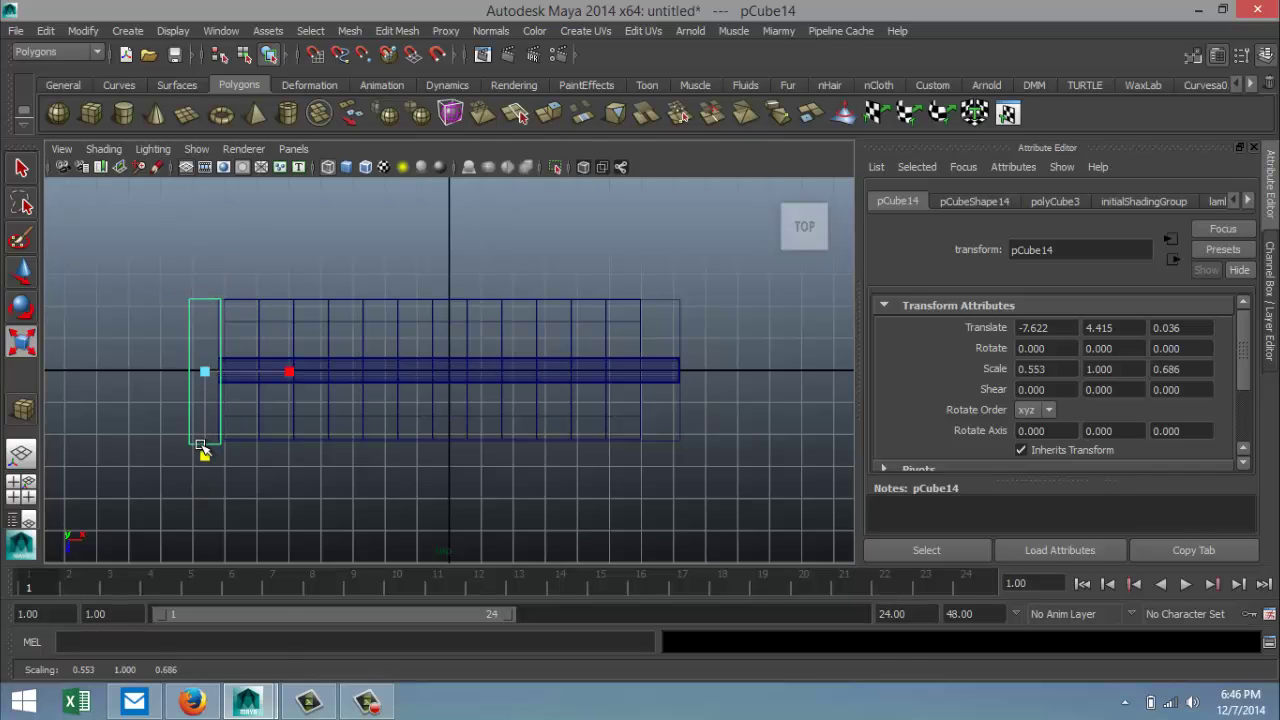
# Step: Move the tall block's edges on its positive-Z side to Z 2.189, in line with the side of the staircase
pyautogui.moveTo(203, 294); pyautogui.dragTo(205, 250, button='right')
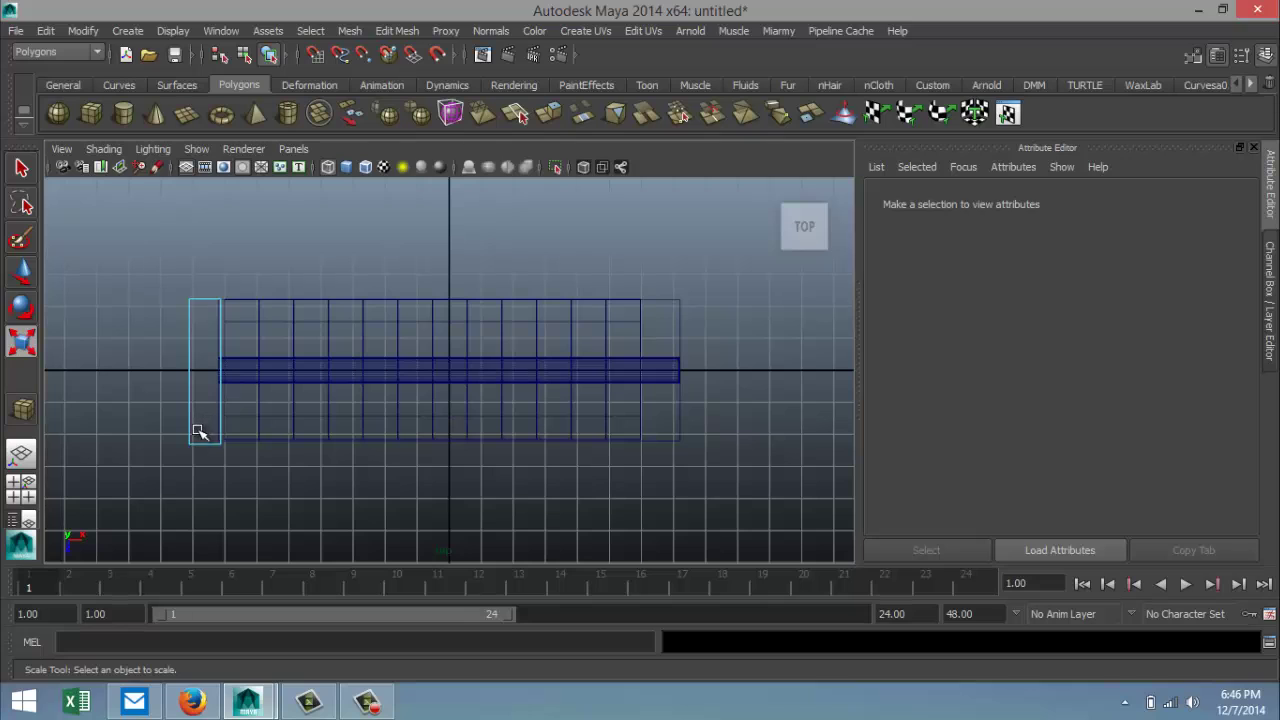
pyautogui.moveTo(198, 432); pyautogui.dragTo(228, 515)
pyautogui.press('w')
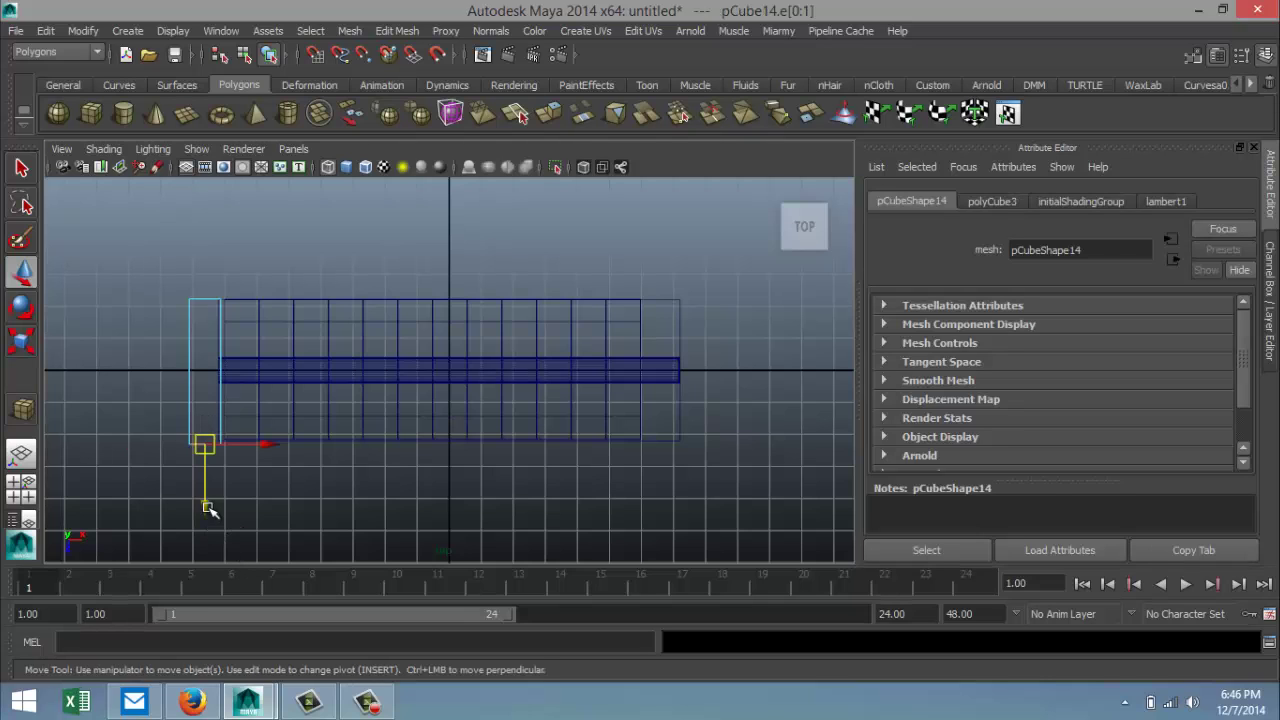
pyautogui.click(205, 506)
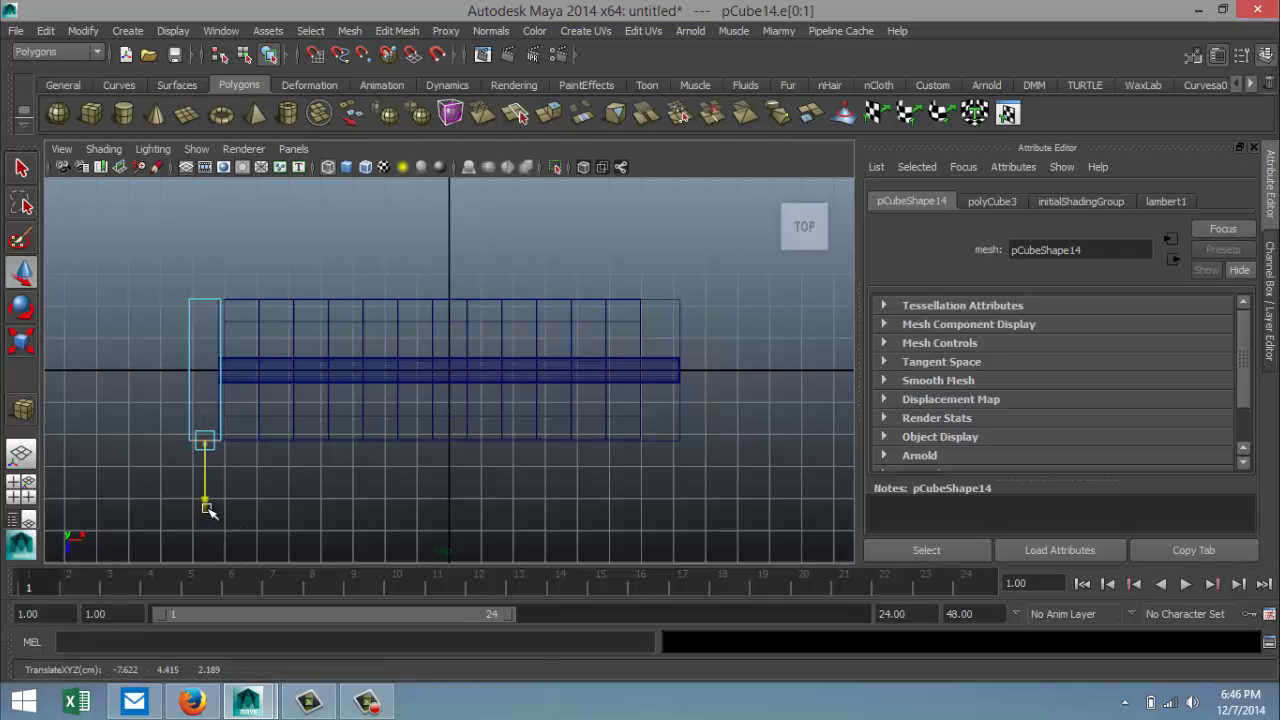
# Step: Insert two closely spaced horizontal edge loops around the tall block, about a third of the way up
pyautogui.click(22, 486)
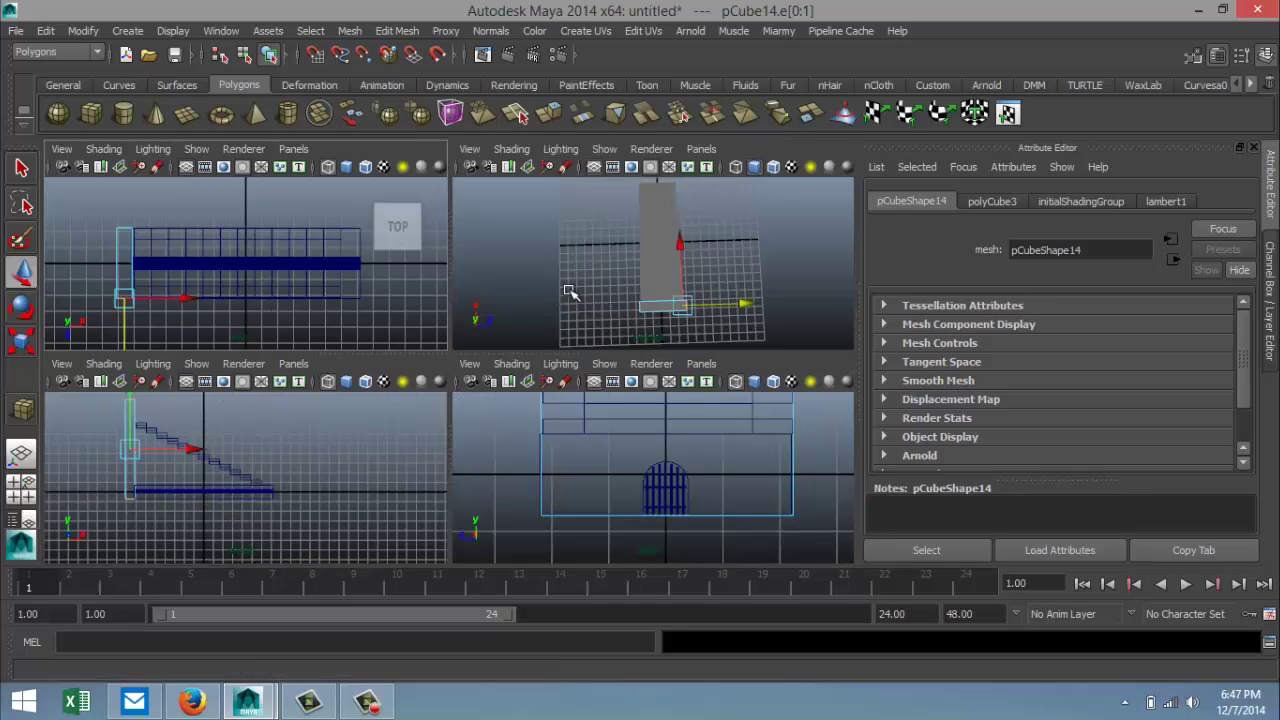
pyautogui.press('space')
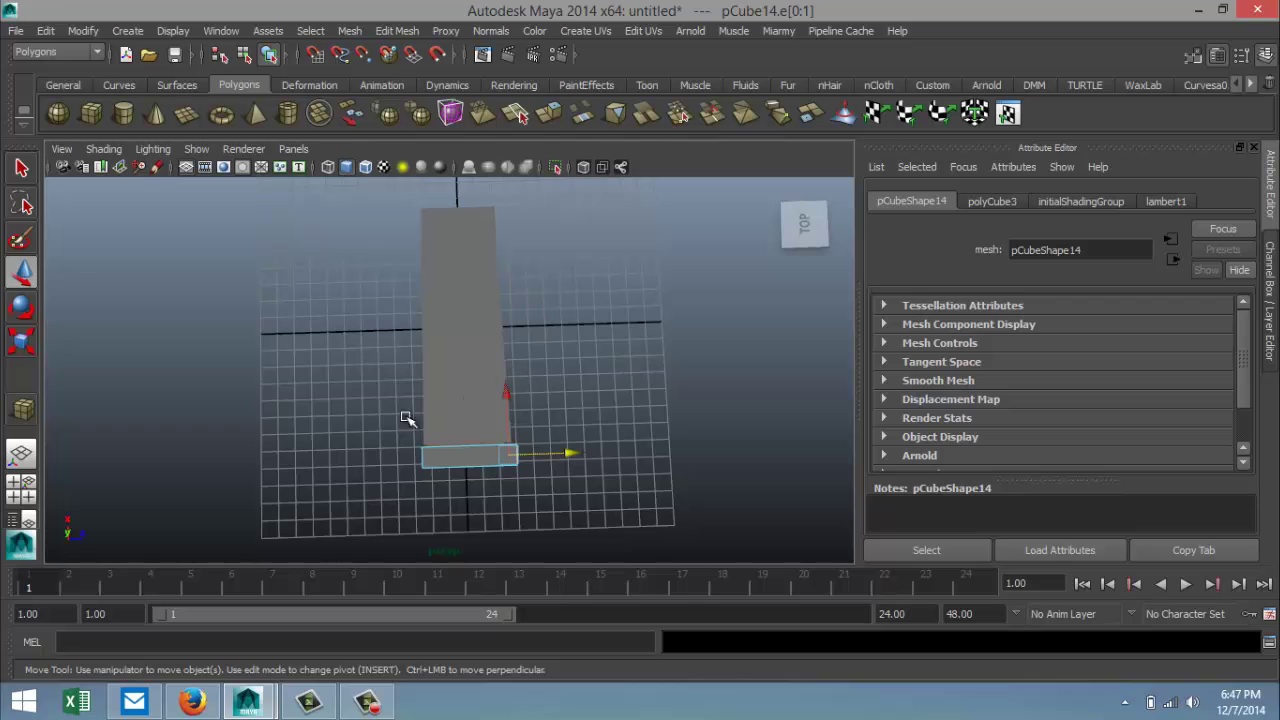
pyautogui.keyDown('alt'); pyautogui.moveTo(298, 450); pyautogui.dragTo(331, 375); pyautogui.keyUp('alt')
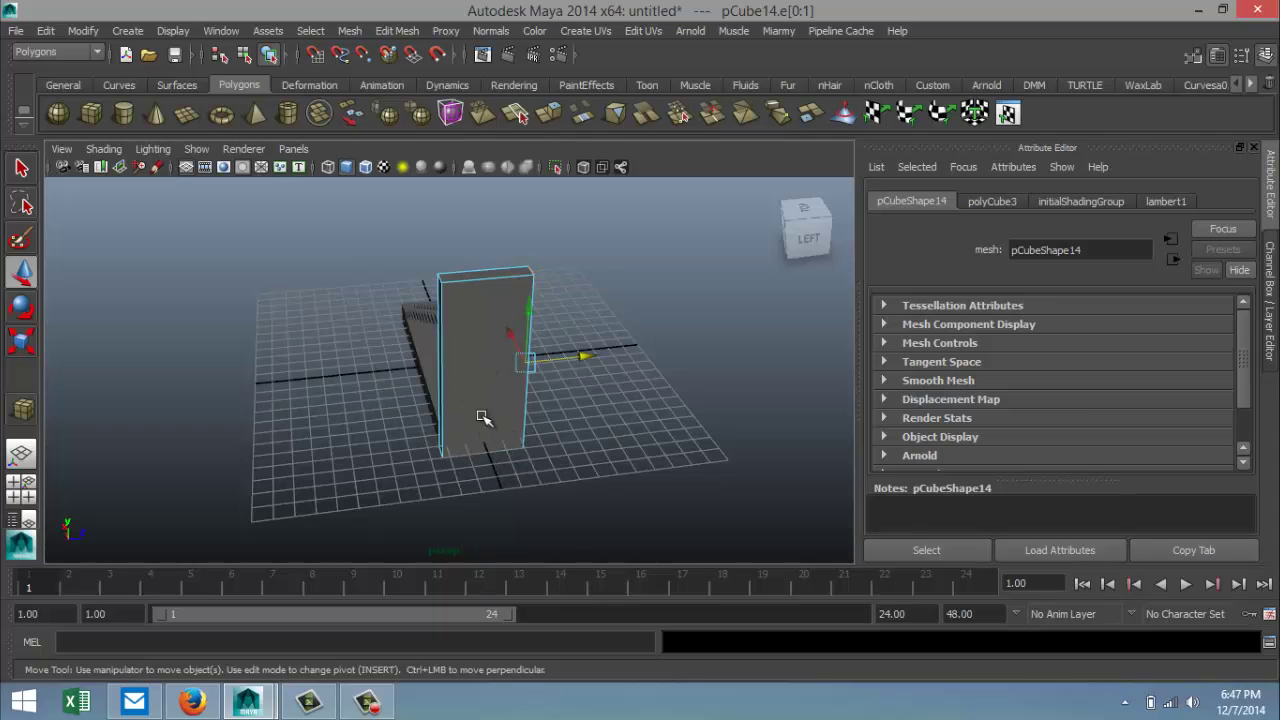
pyautogui.keyDown('alt'); pyautogui.moveTo(483, 418); pyautogui.dragTo(143, 477); pyautogui.keyUp('alt')
pyautogui.press('space')
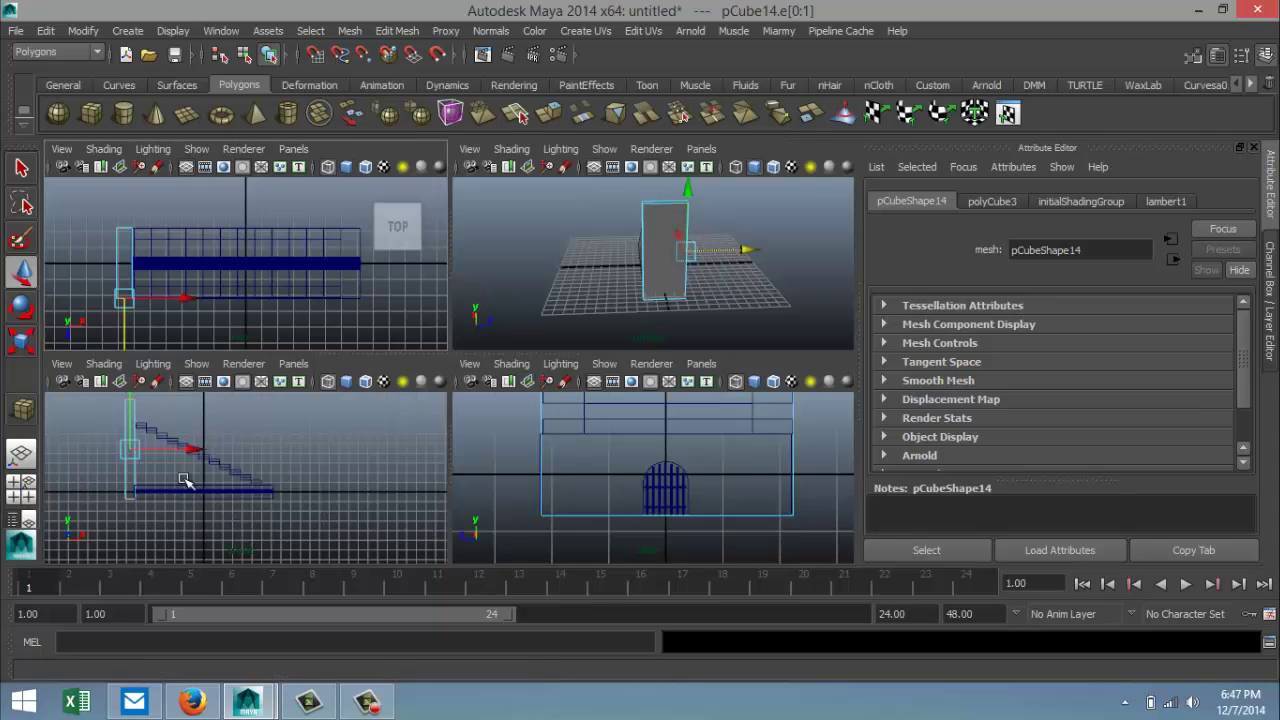
pyautogui.click(594, 511)
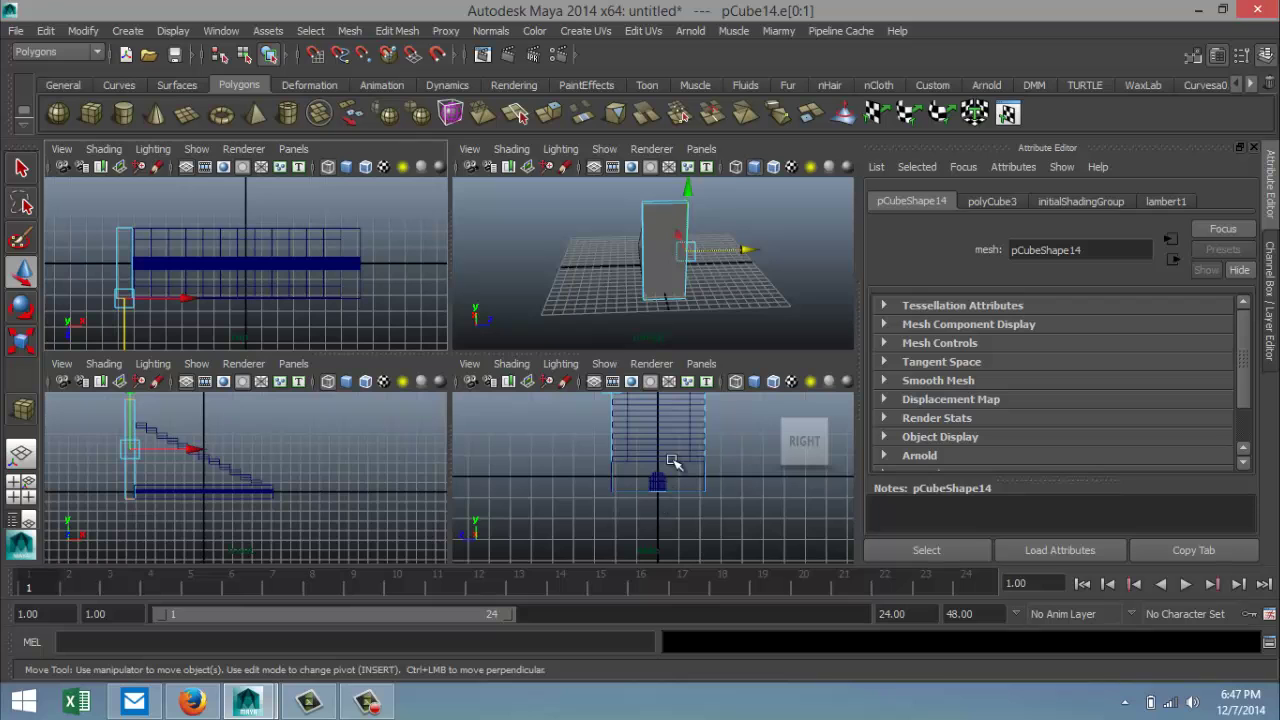
pyautogui.press('space')
pyautogui.scroll(-3, 651, 443)
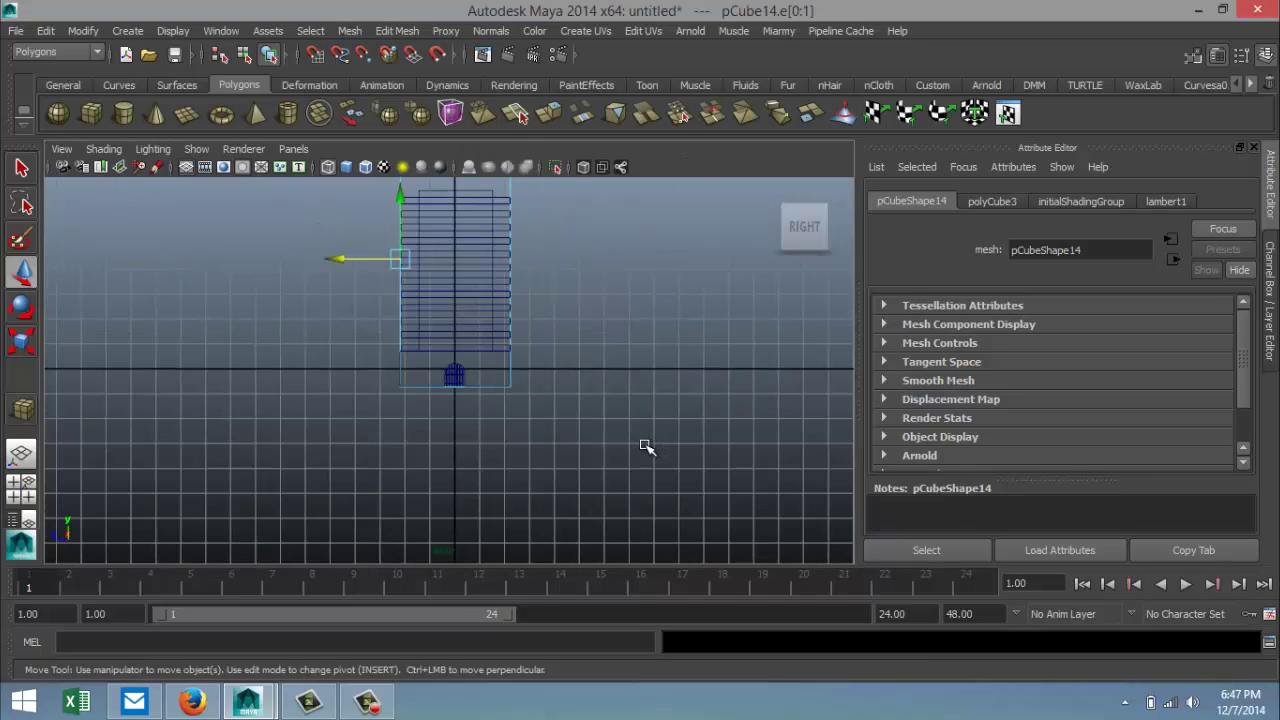
pyautogui.press('5')
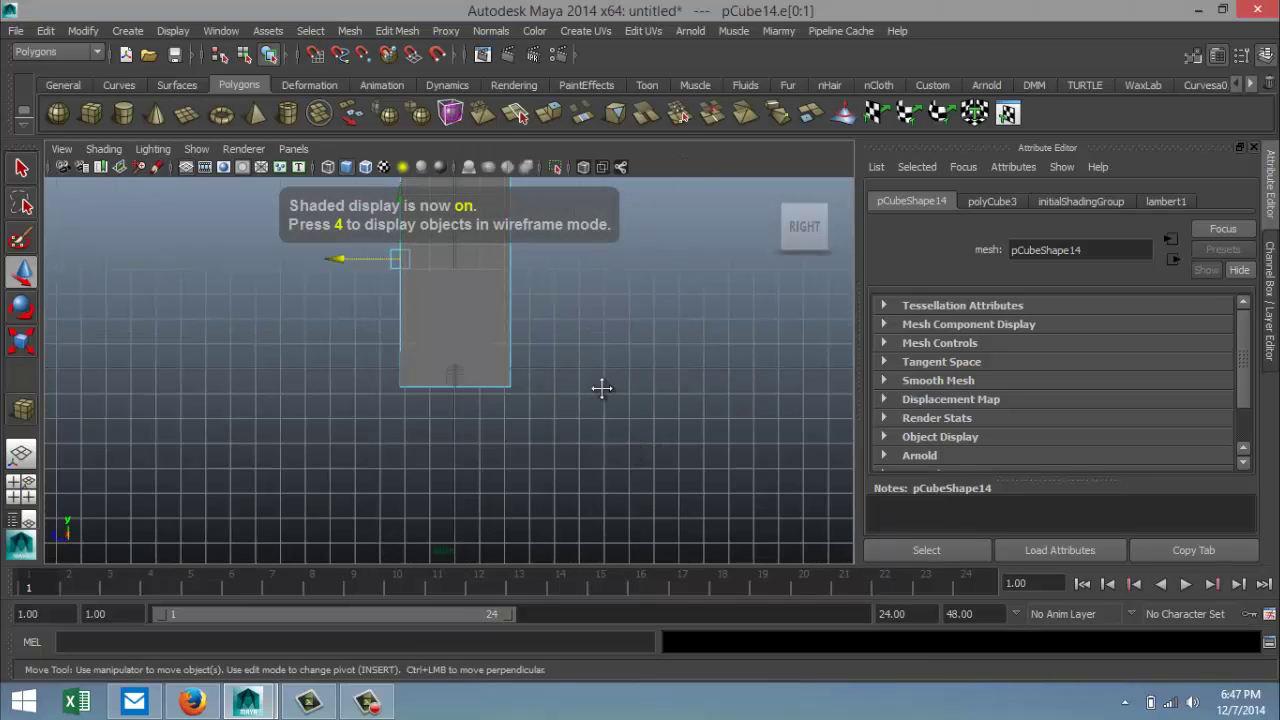
pyautogui.keyDown('alt'); pyautogui.moveTo(602, 388); pyautogui.dragTo(608, 509, button='middle'); pyautogui.keyUp('alt')
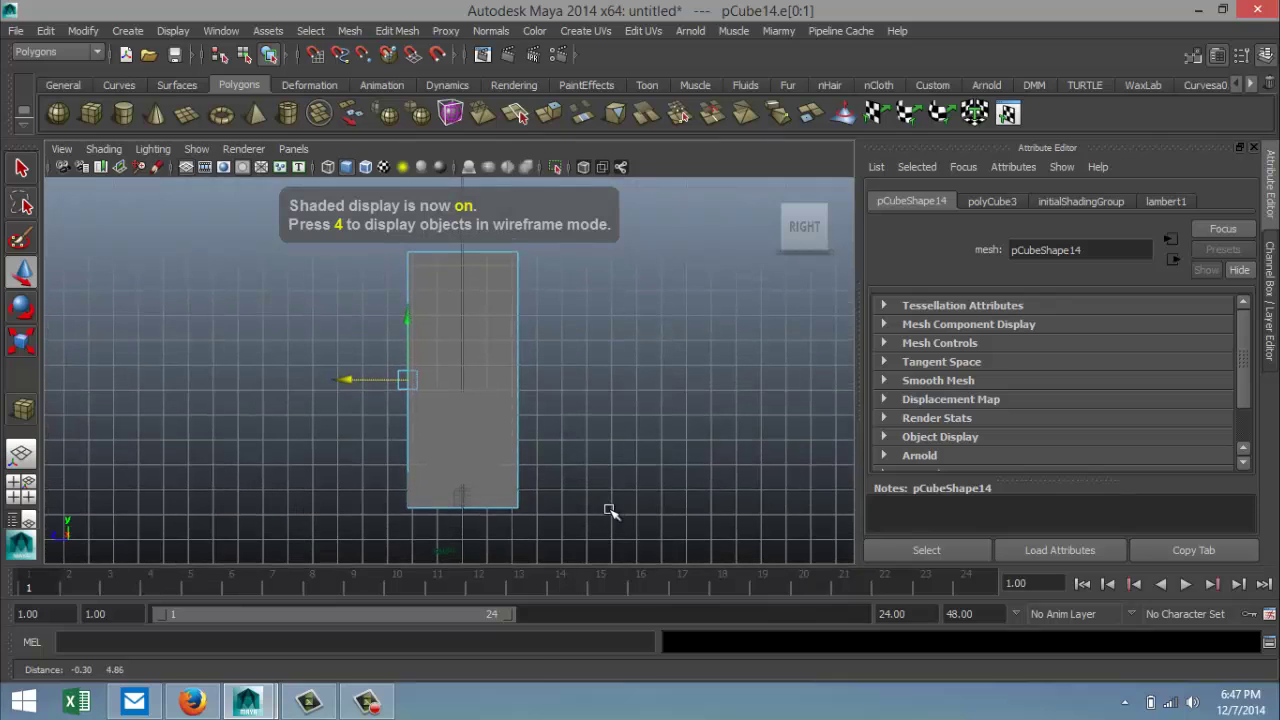
pyautogui.click(394, 31)
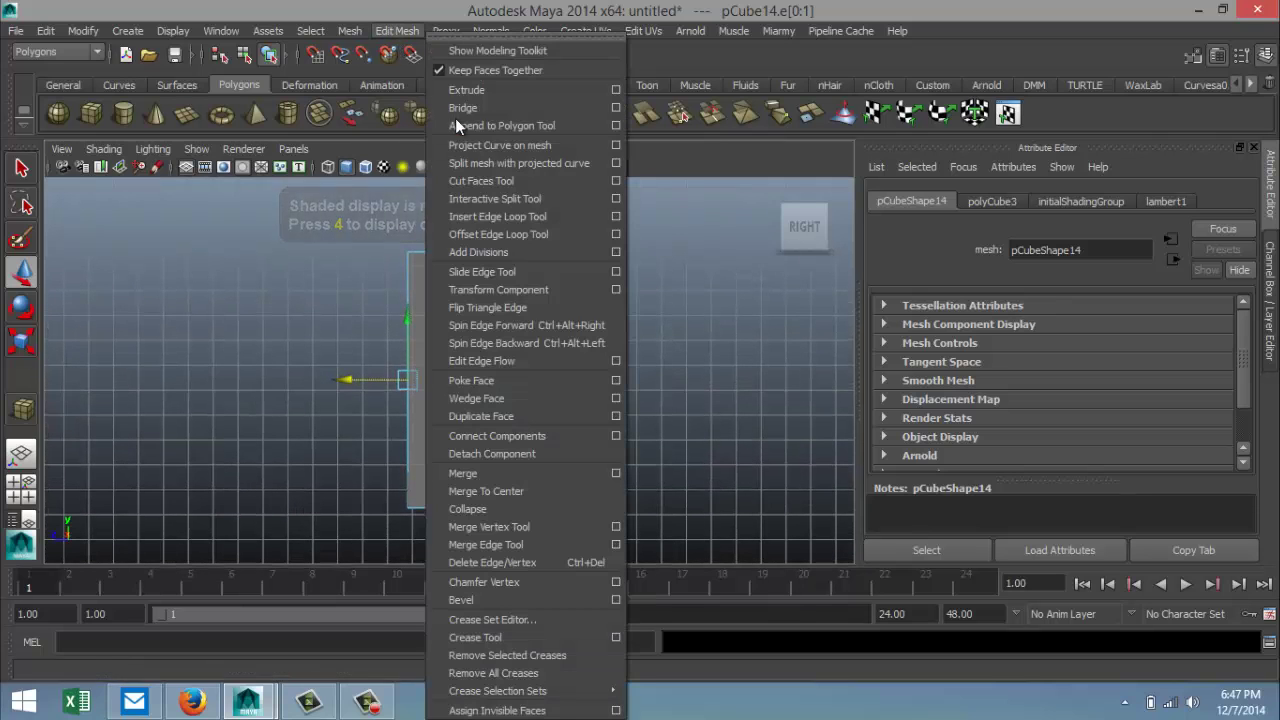
pyautogui.click(546, 216)
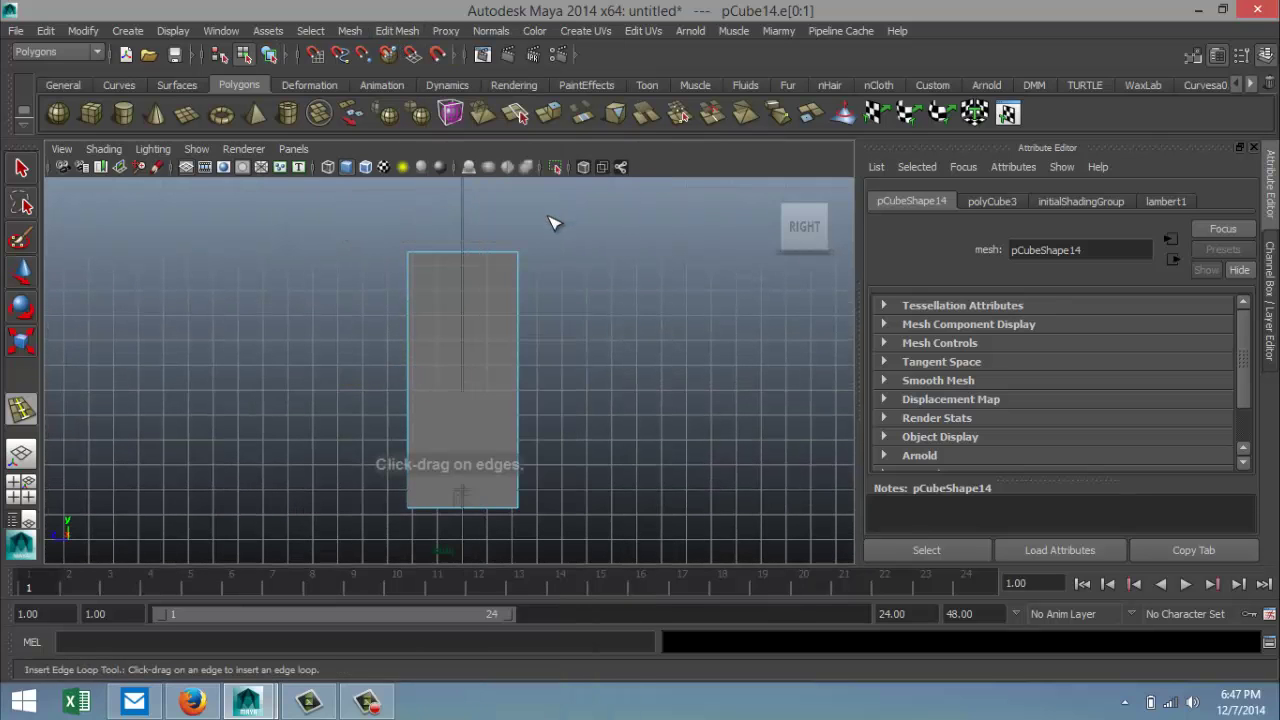
pyautogui.click(520, 420)
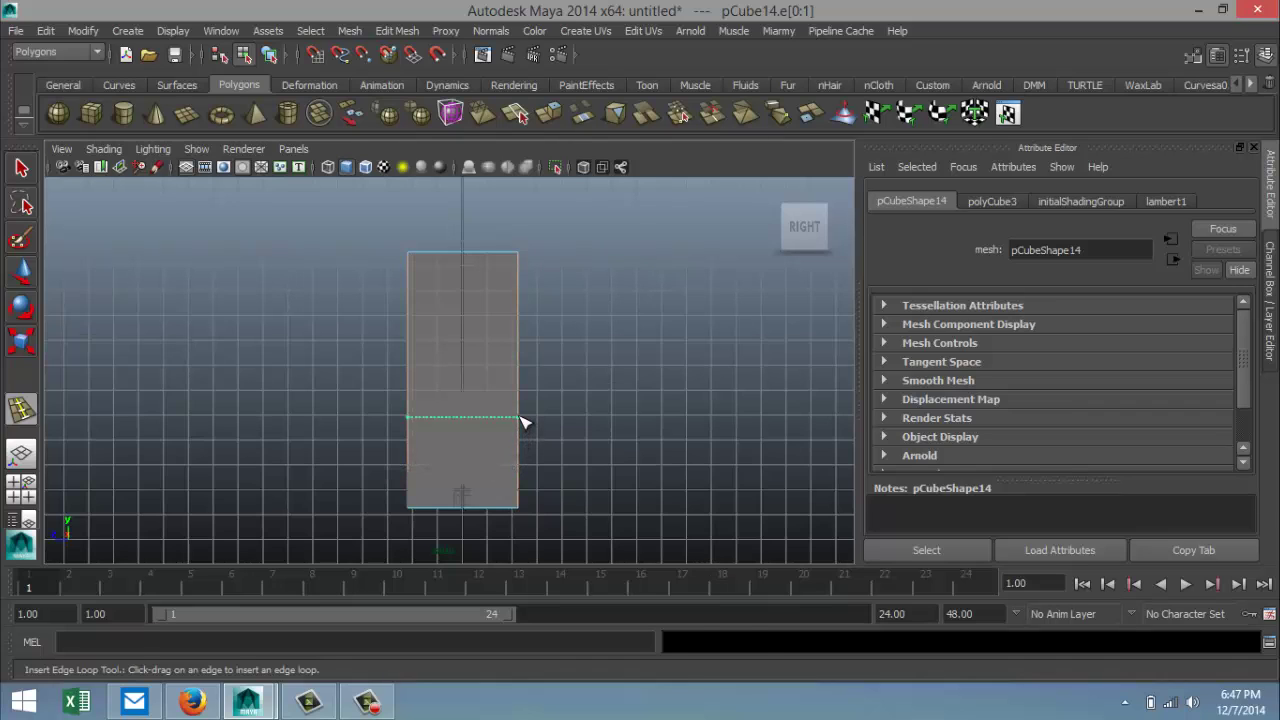
pyautogui.click(520, 420)
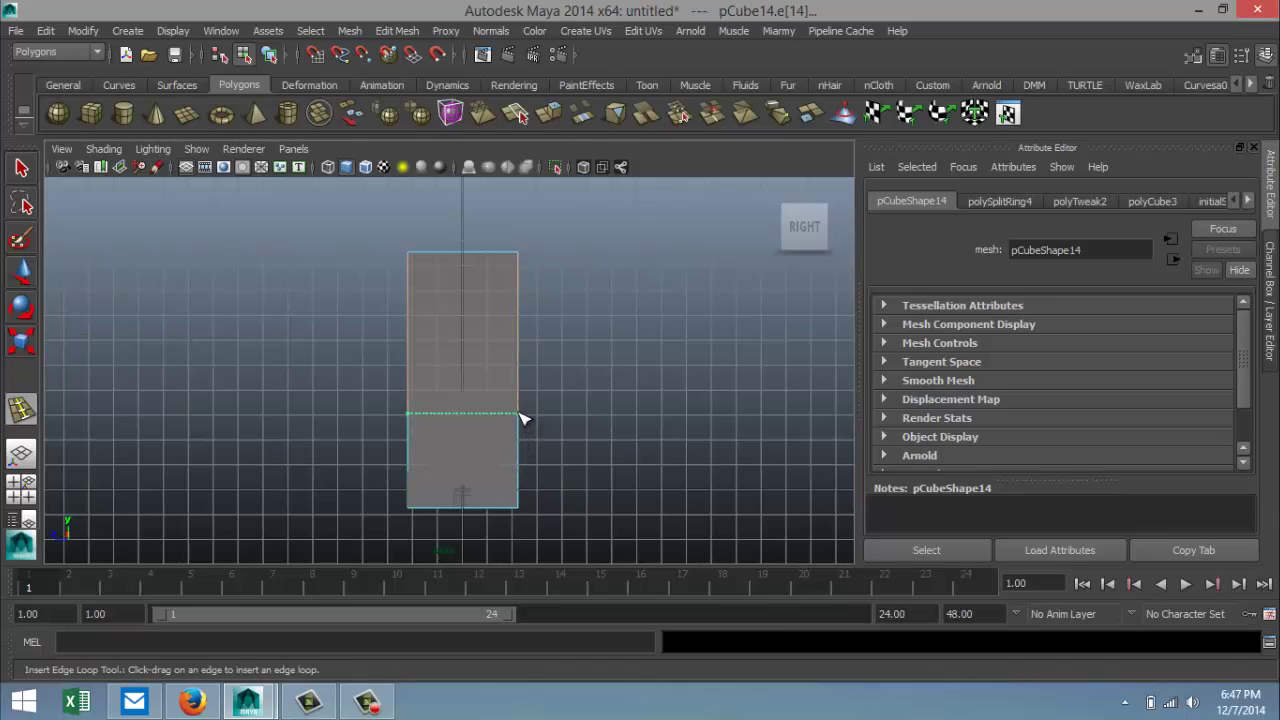
# Step: Insert a second pair of closely spaced horizontal edge loops around the tall block, above the first pair
pyautogui.press('4')
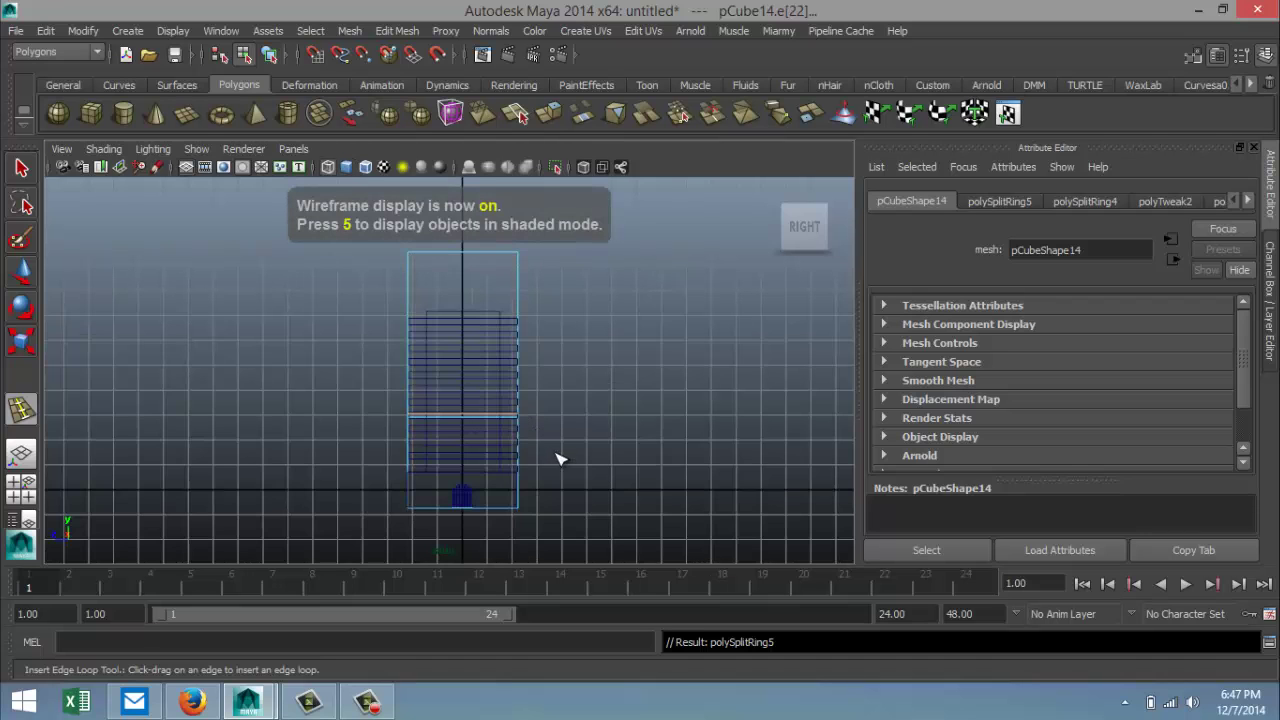
pyautogui.scroll(3, 552, 464)
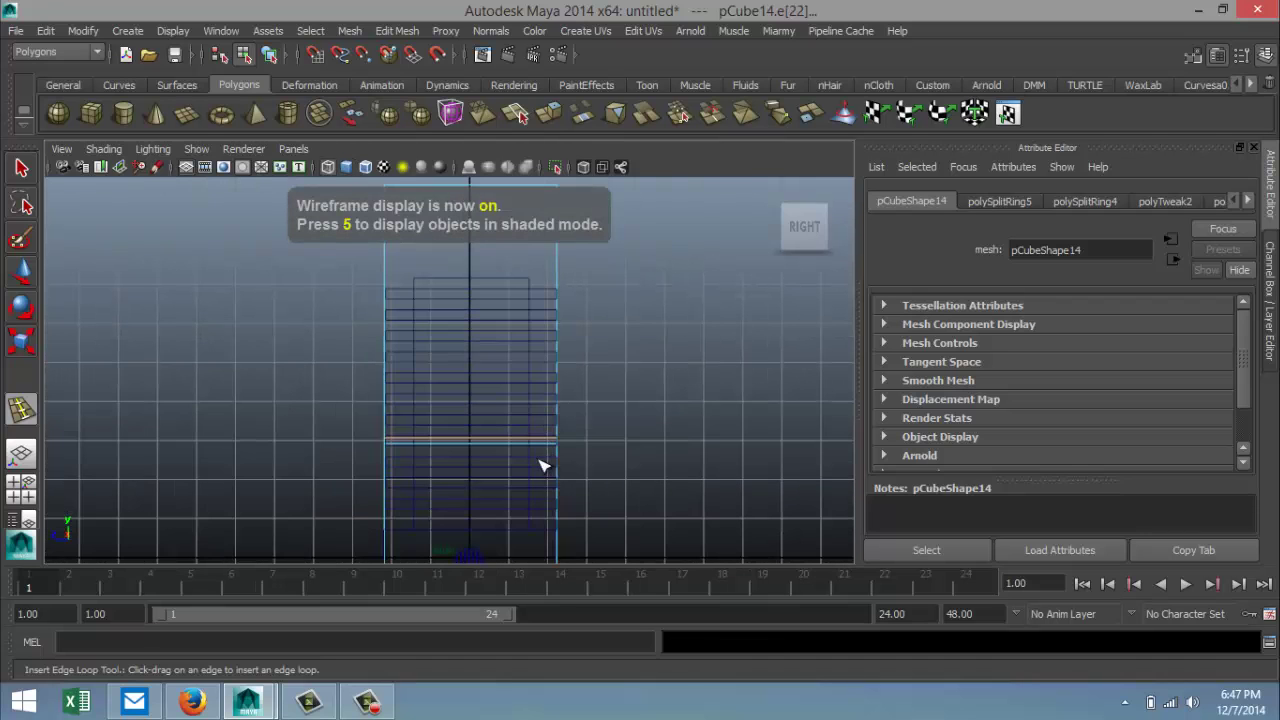
pyautogui.click(22, 489)
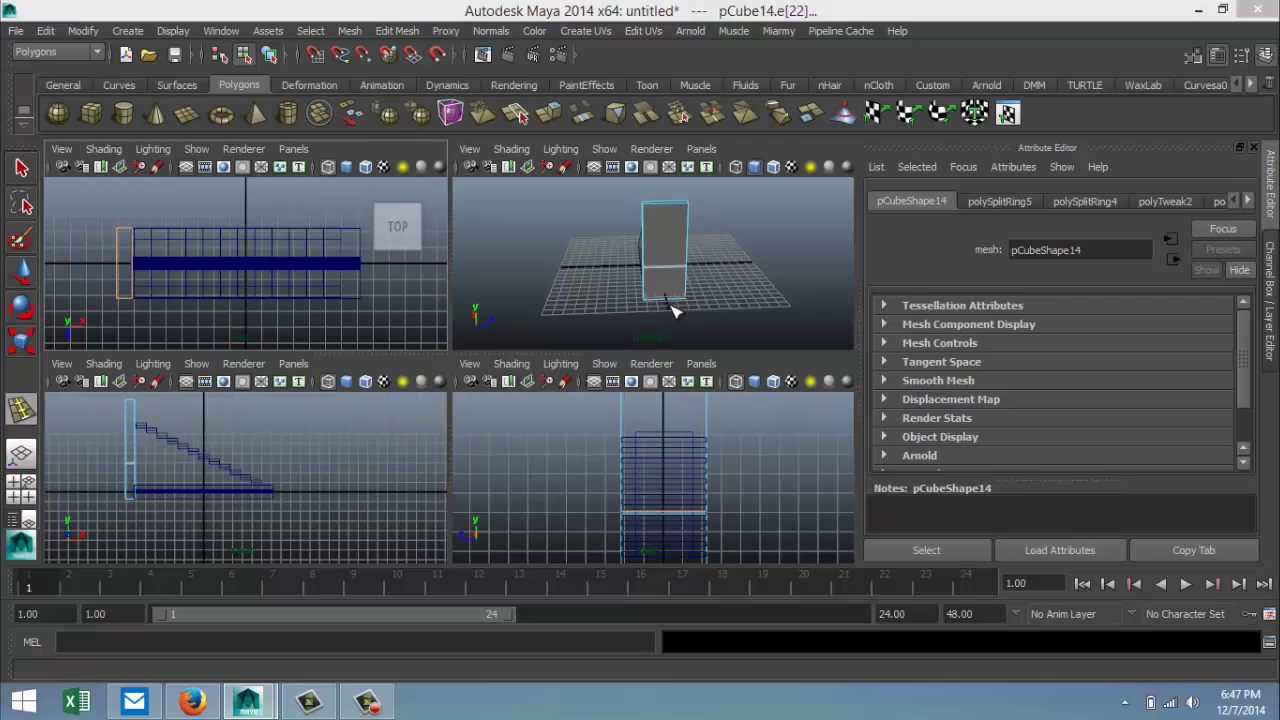
pyautogui.press('space')
pyautogui.scroll(3, 640, 390)
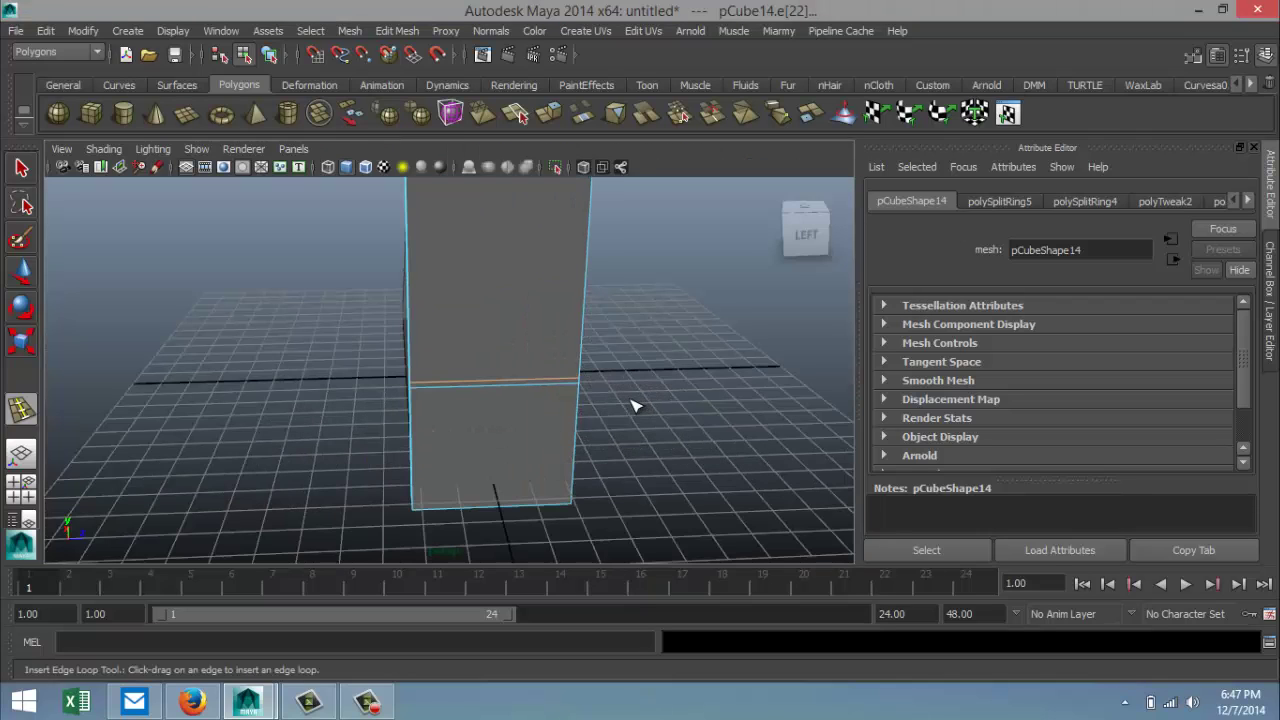
pyautogui.click(590, 276)
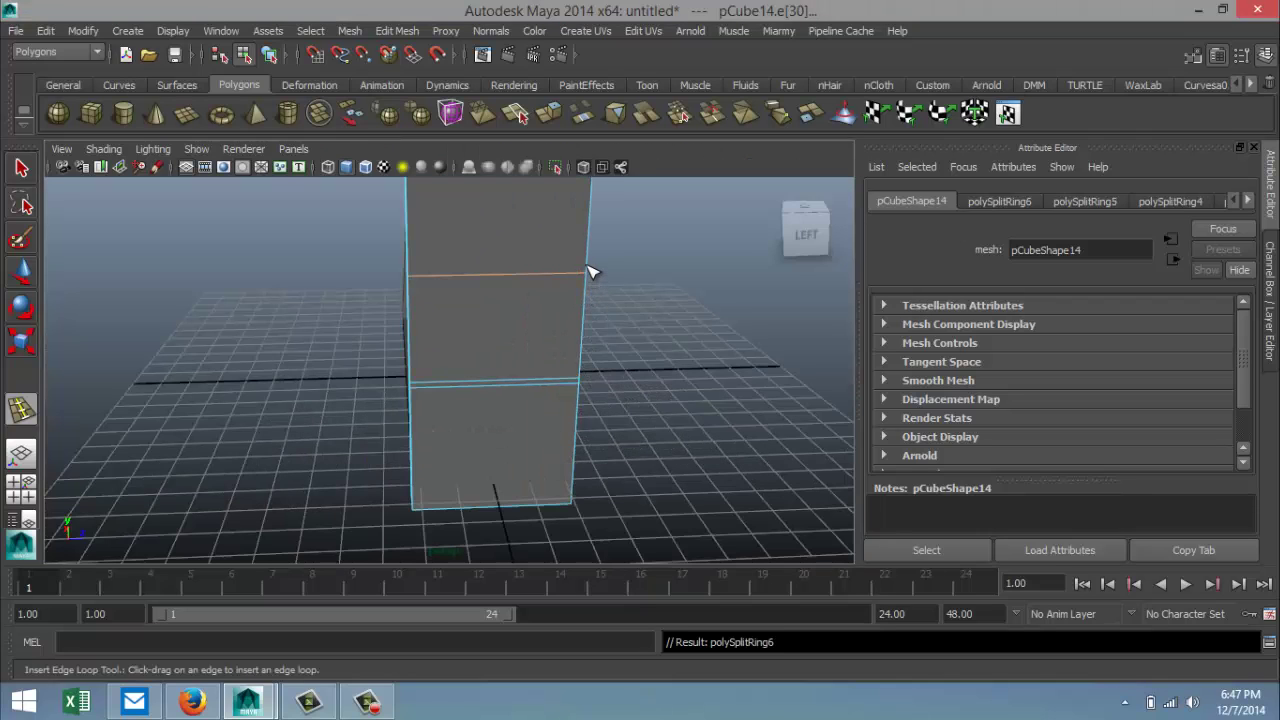
pyautogui.click(590, 270)
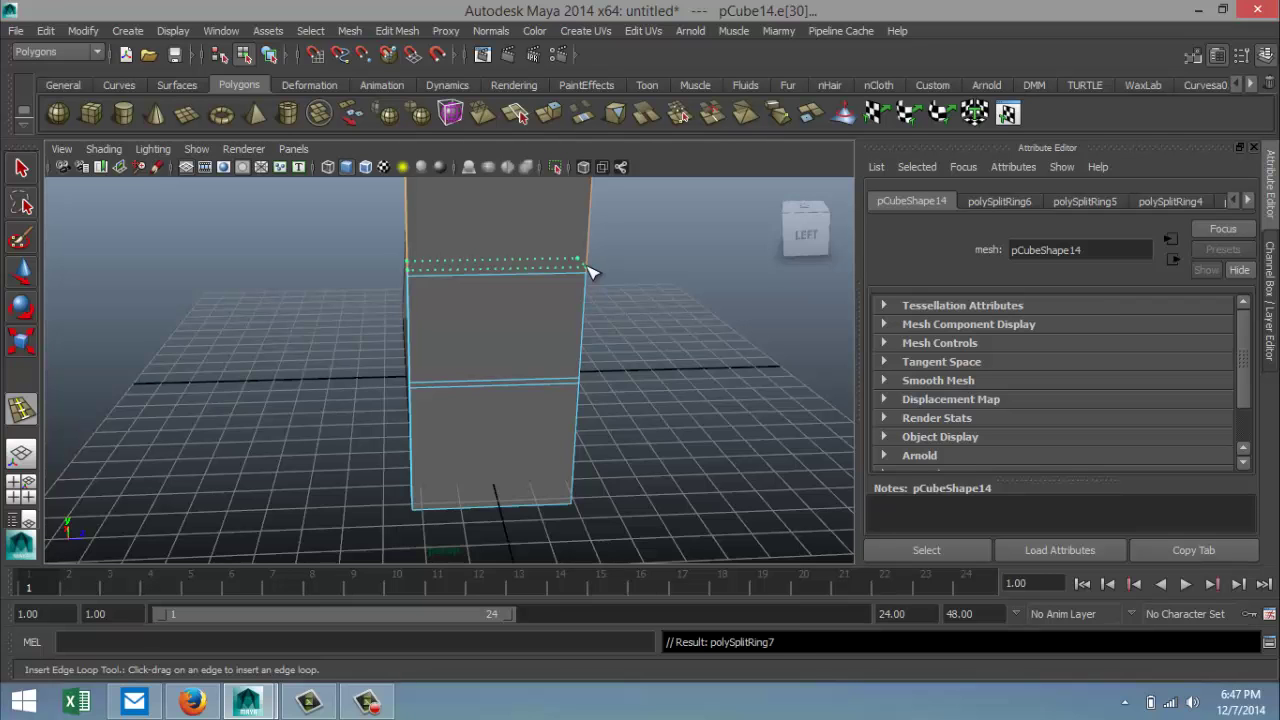
# Step: Extrude the two narrow band faces on the tall block's outer side and move them outward to X -8.310
pyautogui.keyDown('alt'); pyautogui.moveTo(615, 431); pyautogui.dragTo(614, 409); pyautogui.keyUp('alt')
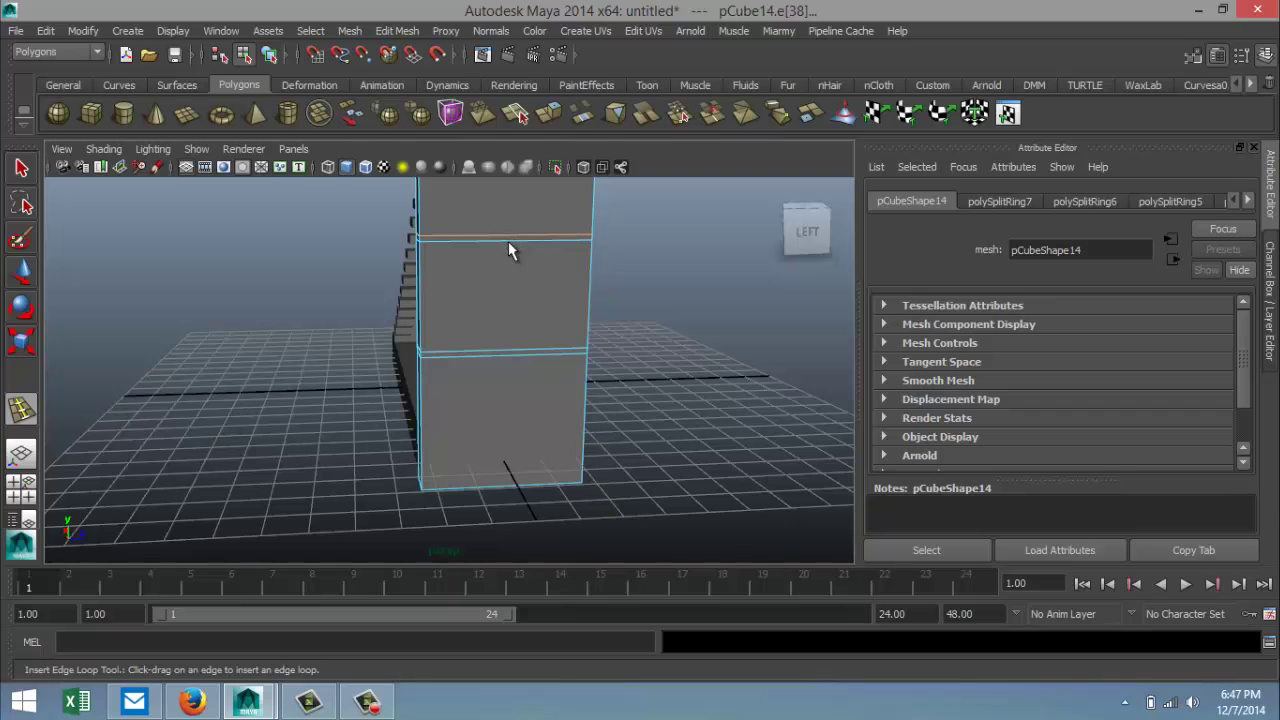
pyautogui.press('q')
pyautogui.moveTo(512, 245); pyautogui.dragTo(552, 275, button='right')
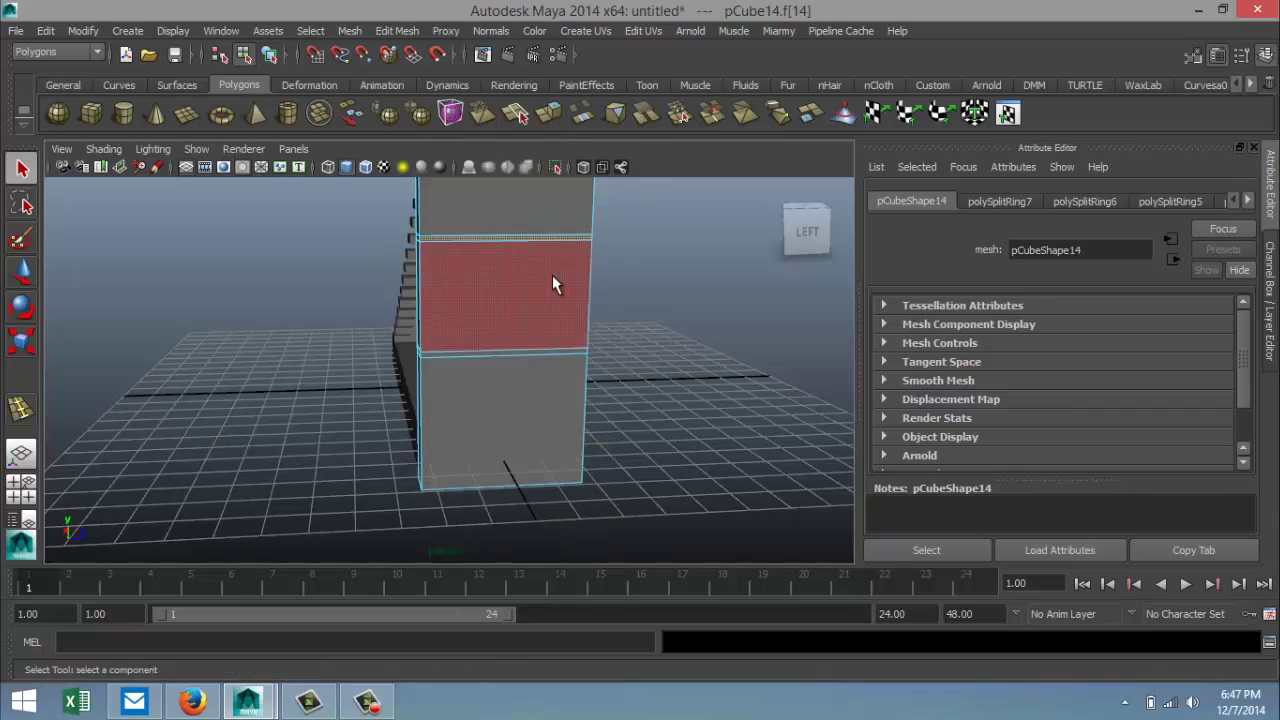
pyautogui.click(487, 351)
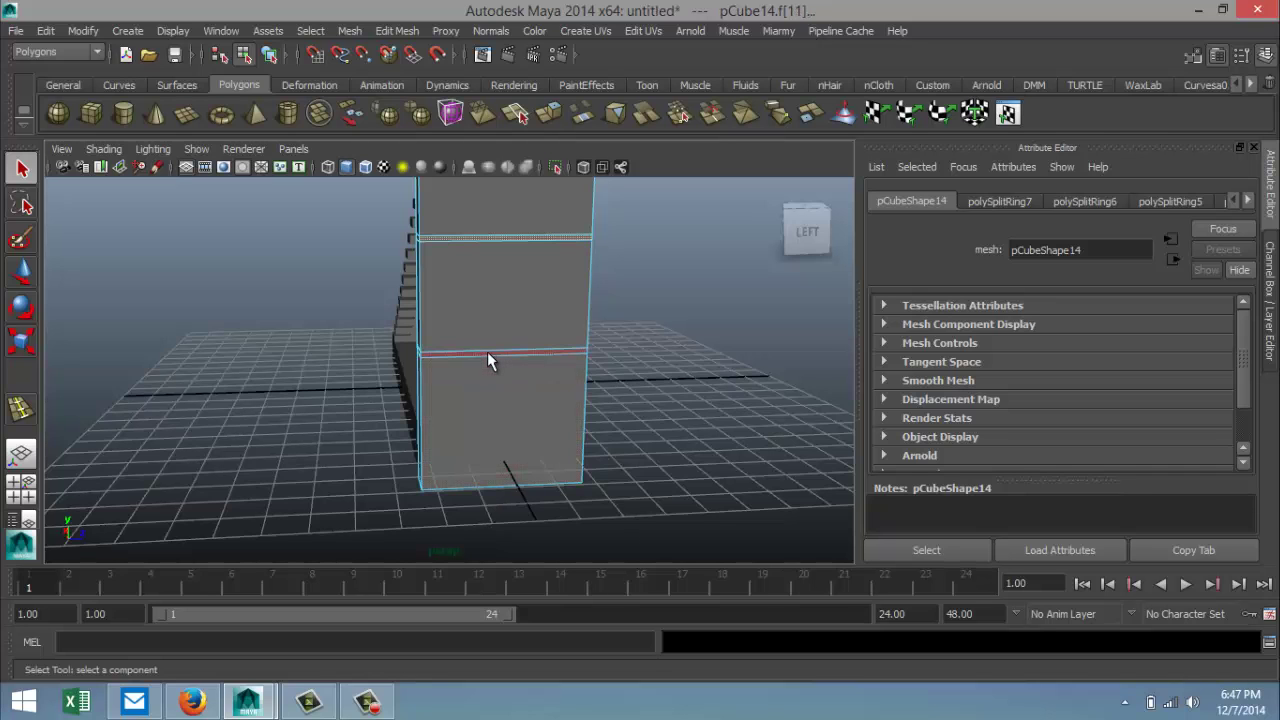
pyautogui.click(409, 31)
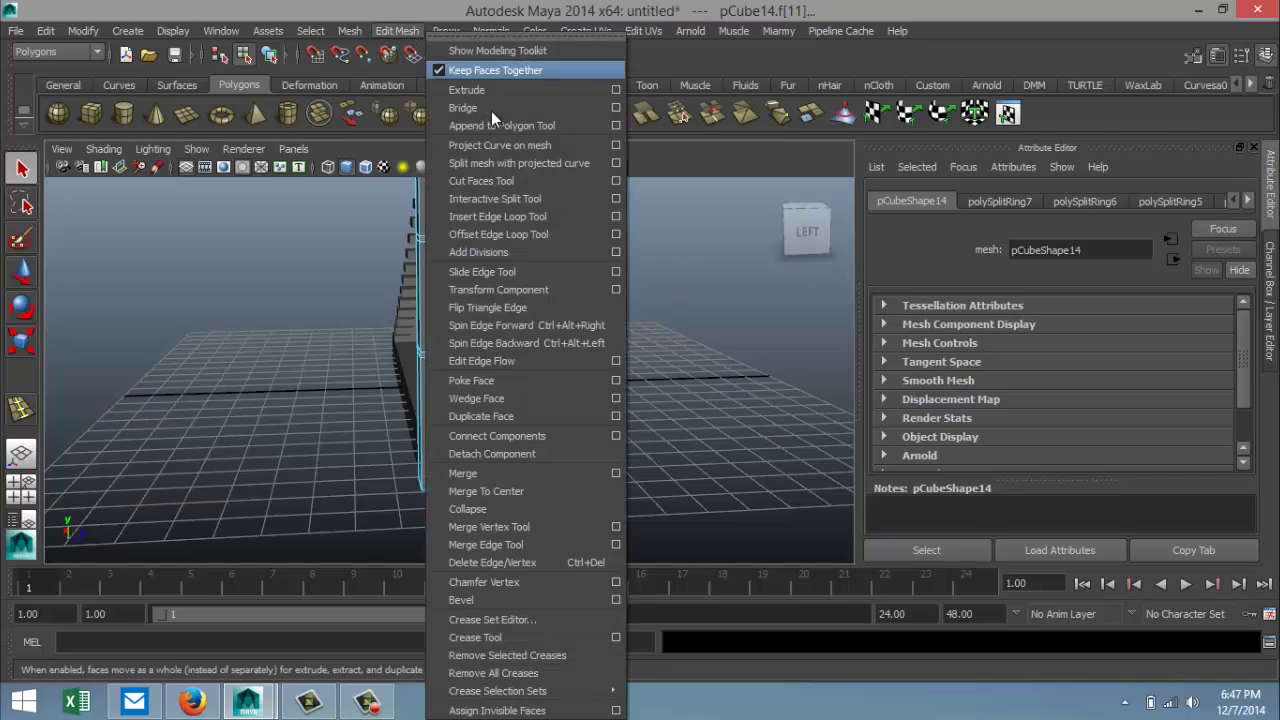
pyautogui.click(497, 90)
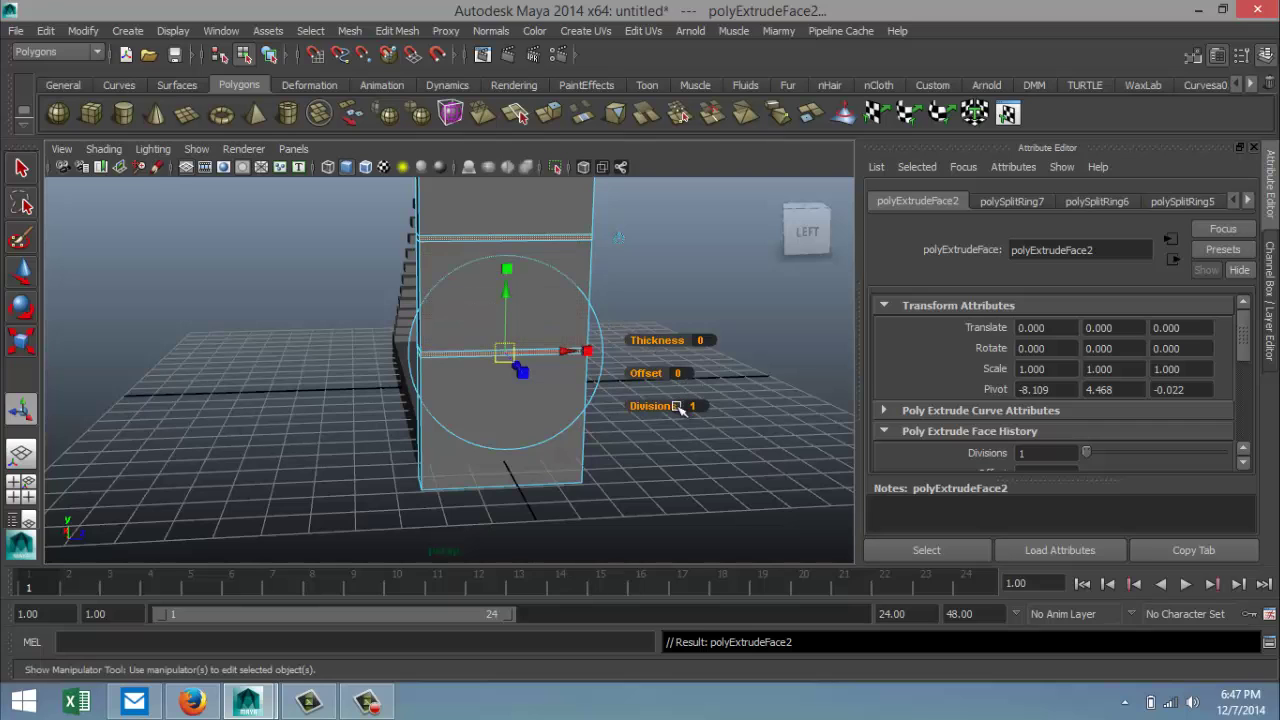
pyautogui.keyDown('alt'); pyautogui.moveTo(598, 453); pyautogui.dragTo(624, 483); pyautogui.keyUp('alt')
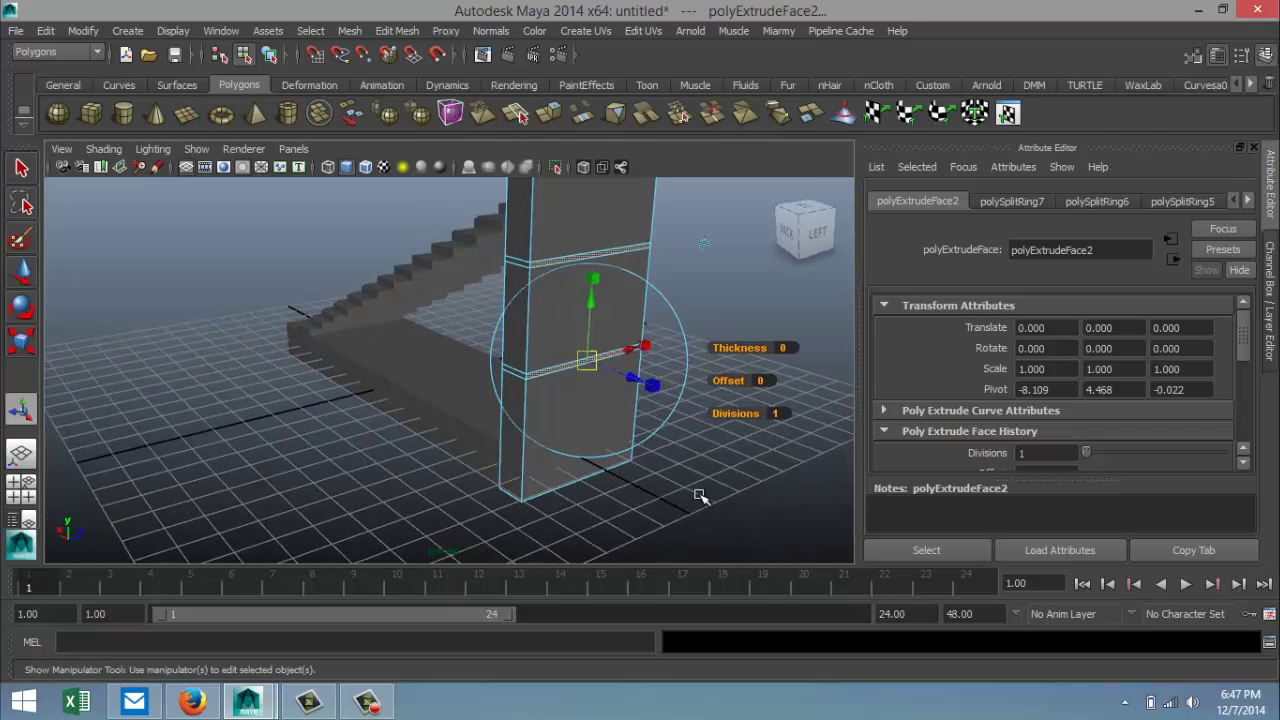
pyautogui.press('w')
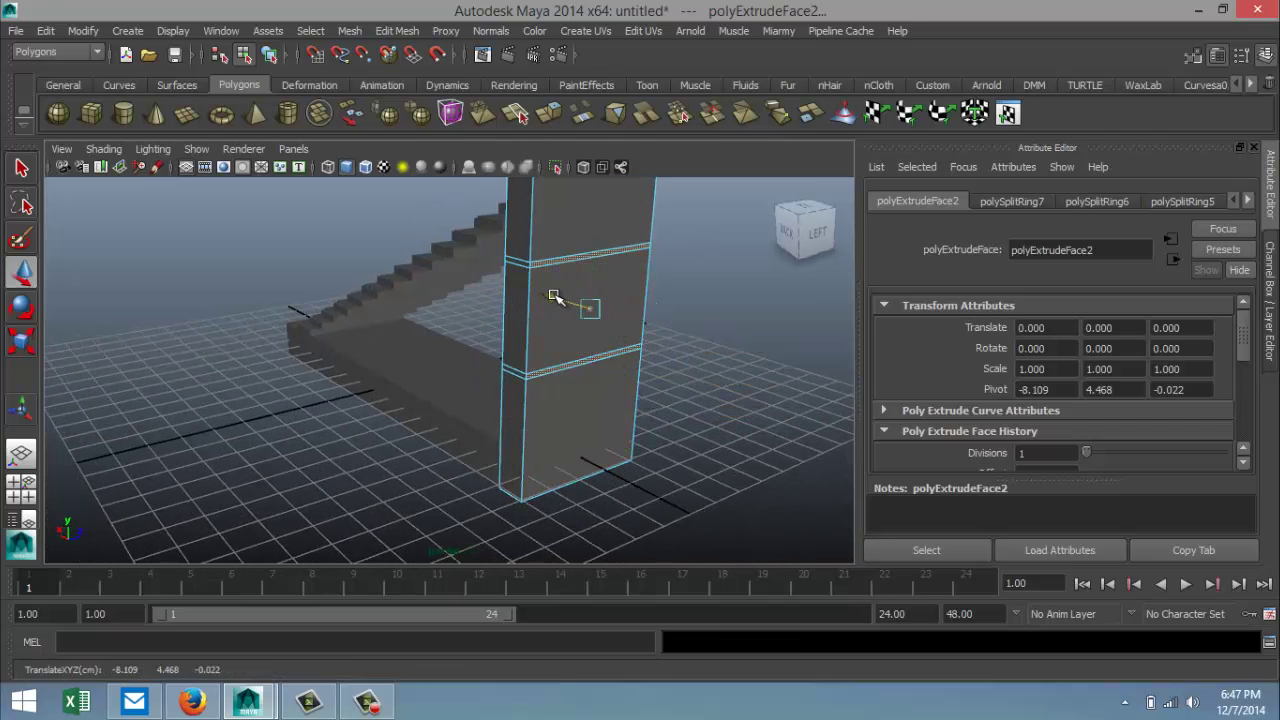
pyautogui.moveTo(553, 296); pyautogui.dragTo(556, 297)
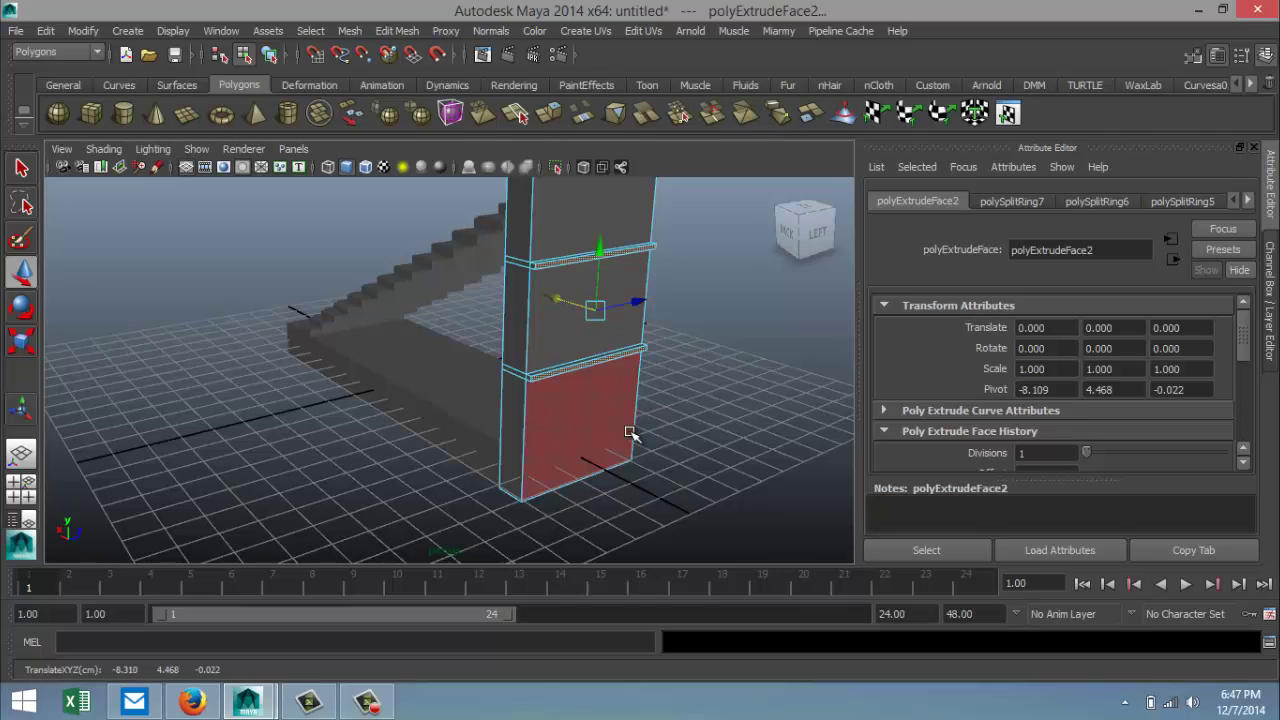
# Step: Bevel the long outer edges of both protruding bands on the tall block
pyautogui.keyDown('alt'); pyautogui.moveTo(635, 436); pyautogui.dragTo(429, 429); pyautogui.keyUp('alt')
pyautogui.scroll(3, 641, 498)
pyautogui.moveTo(410, 383); pyautogui.dragTo(415, 252, button='right')
pyautogui.click(433, 377)
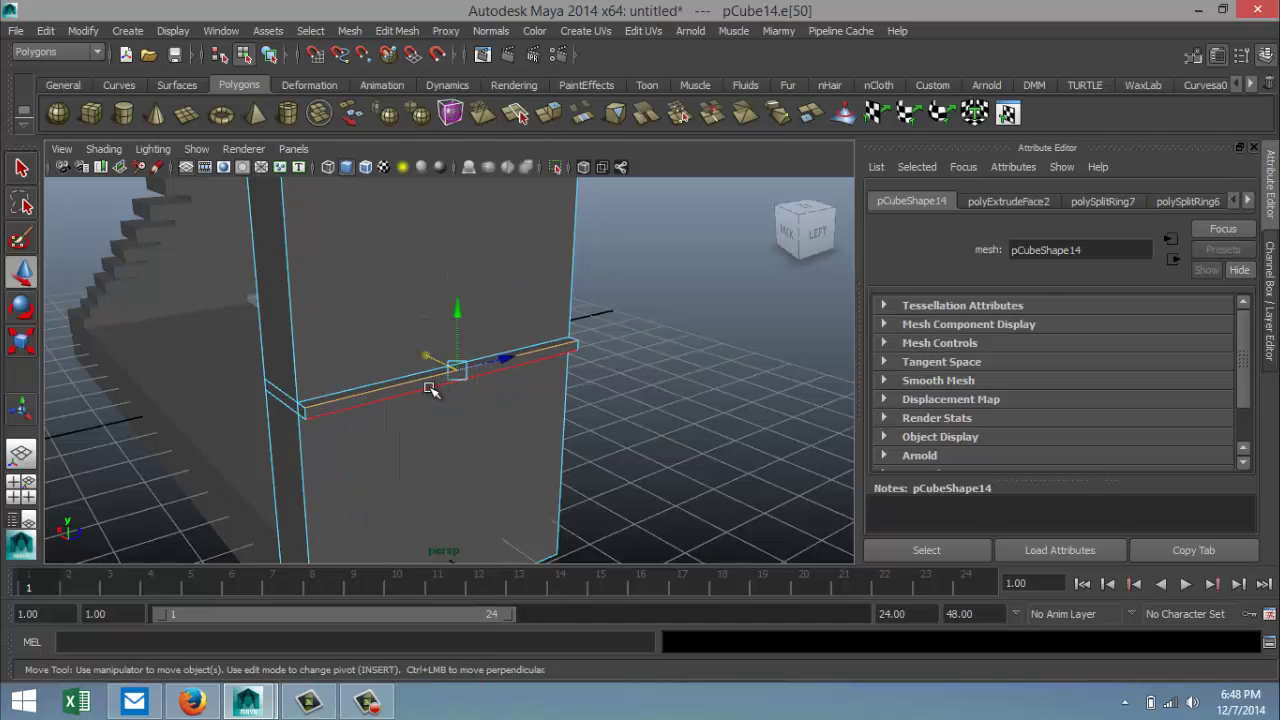
pyautogui.keyDown('alt'); pyautogui.moveTo(634, 352); pyautogui.dragTo(620, 480); pyautogui.keyUp('alt')
pyautogui.press('w')
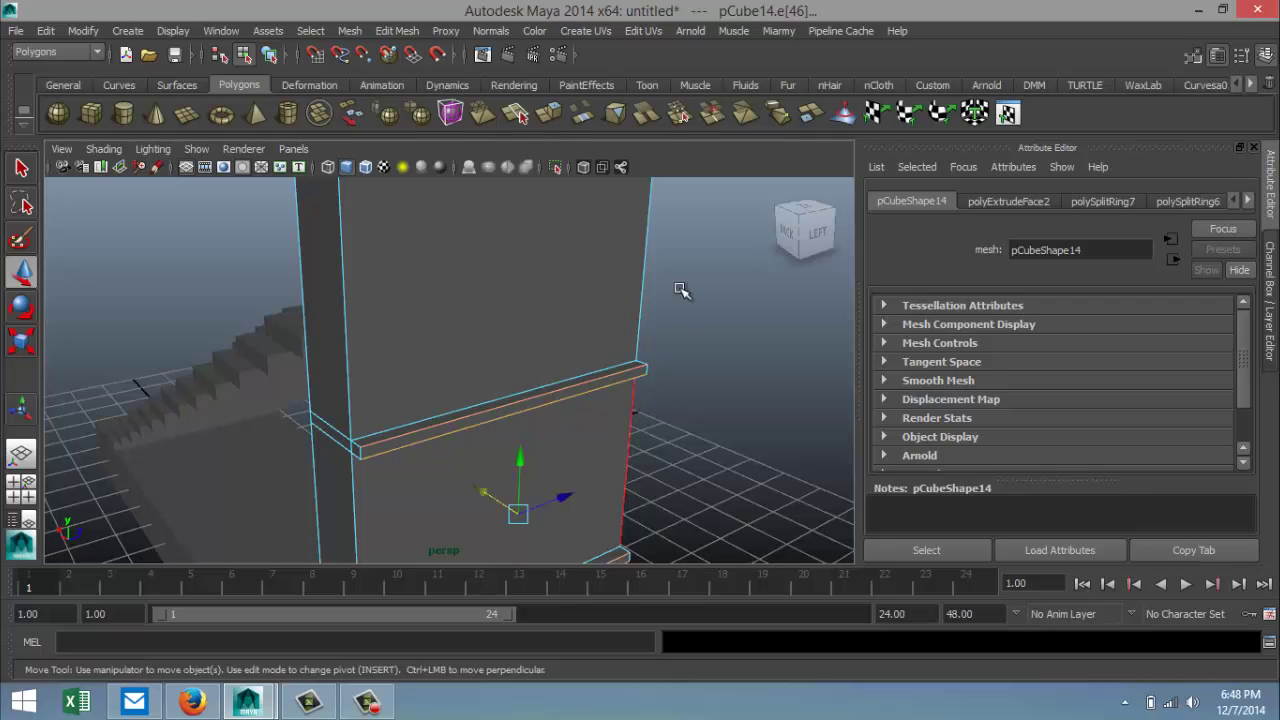
pyautogui.click(404, 31)
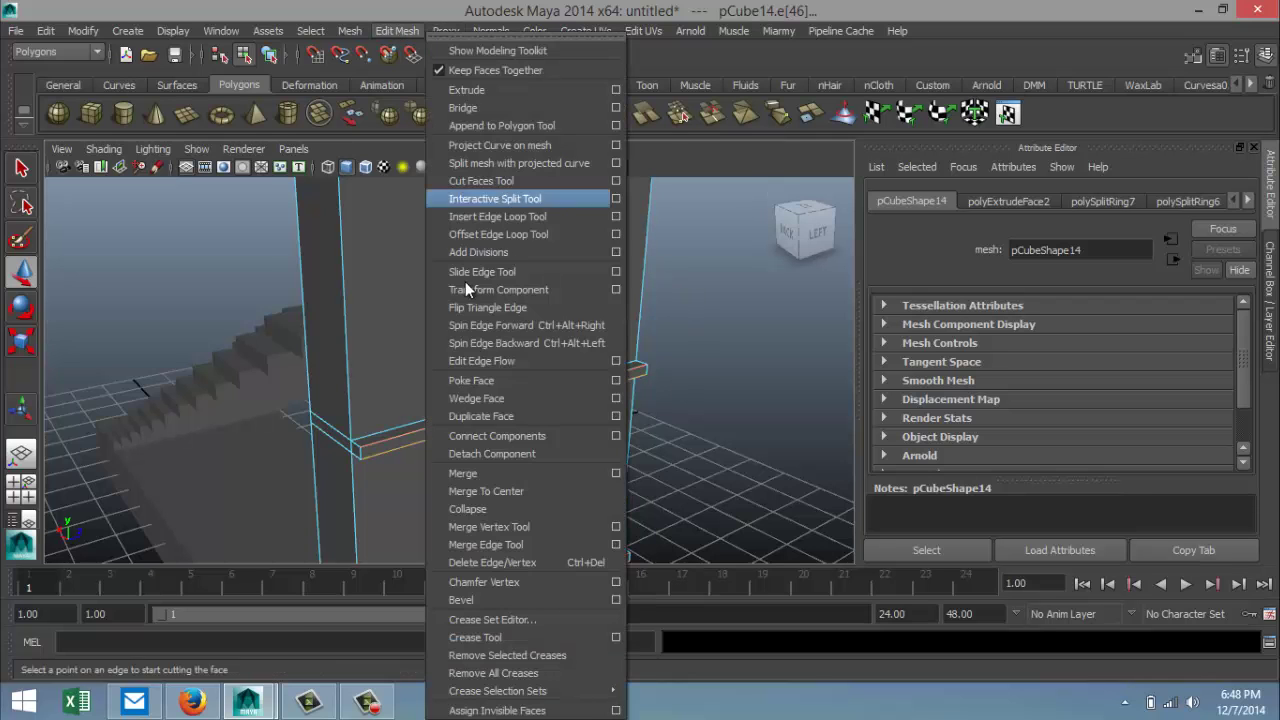
pyautogui.click(533, 597)
pyautogui.click(709, 447)
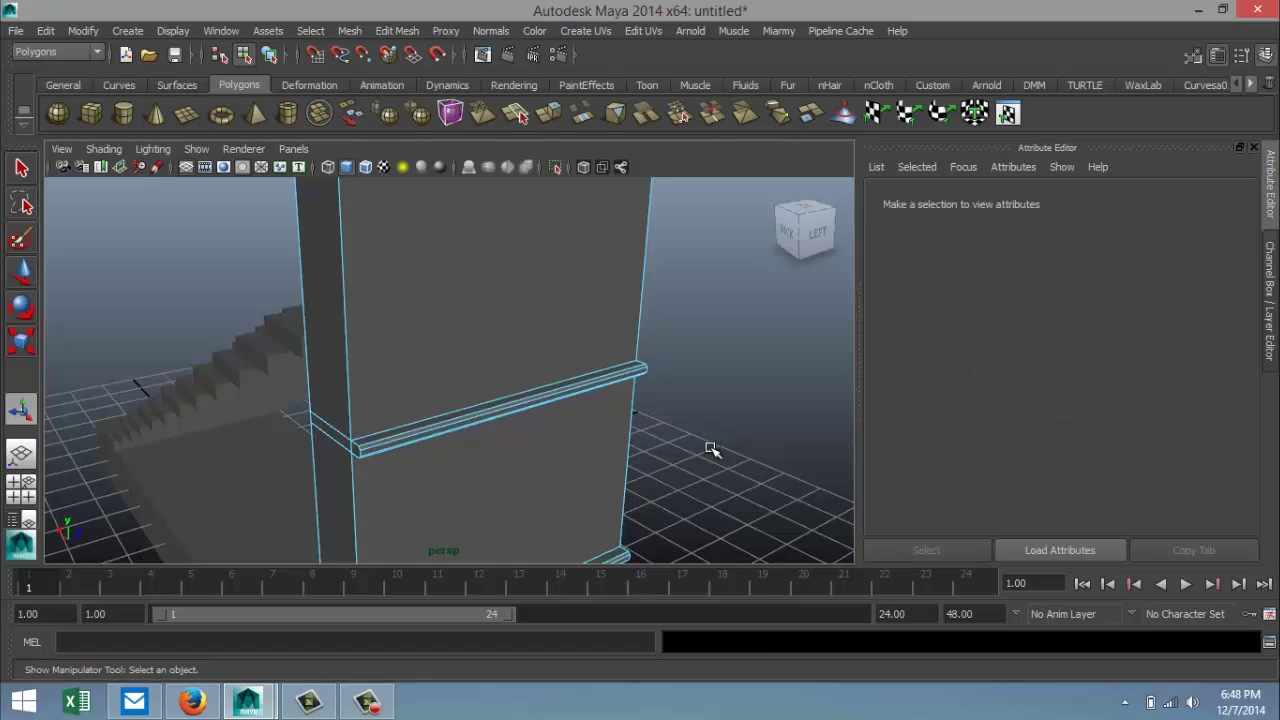
# Step: Create a polygon cylinder on the grid beside the box, with a radius of about 1.064 and a height of about 4.159
pyautogui.scroll(-5, 700, 455)
pyautogui.scroll(-3, 688, 466)
pyautogui.scroll(3, 682, 475)
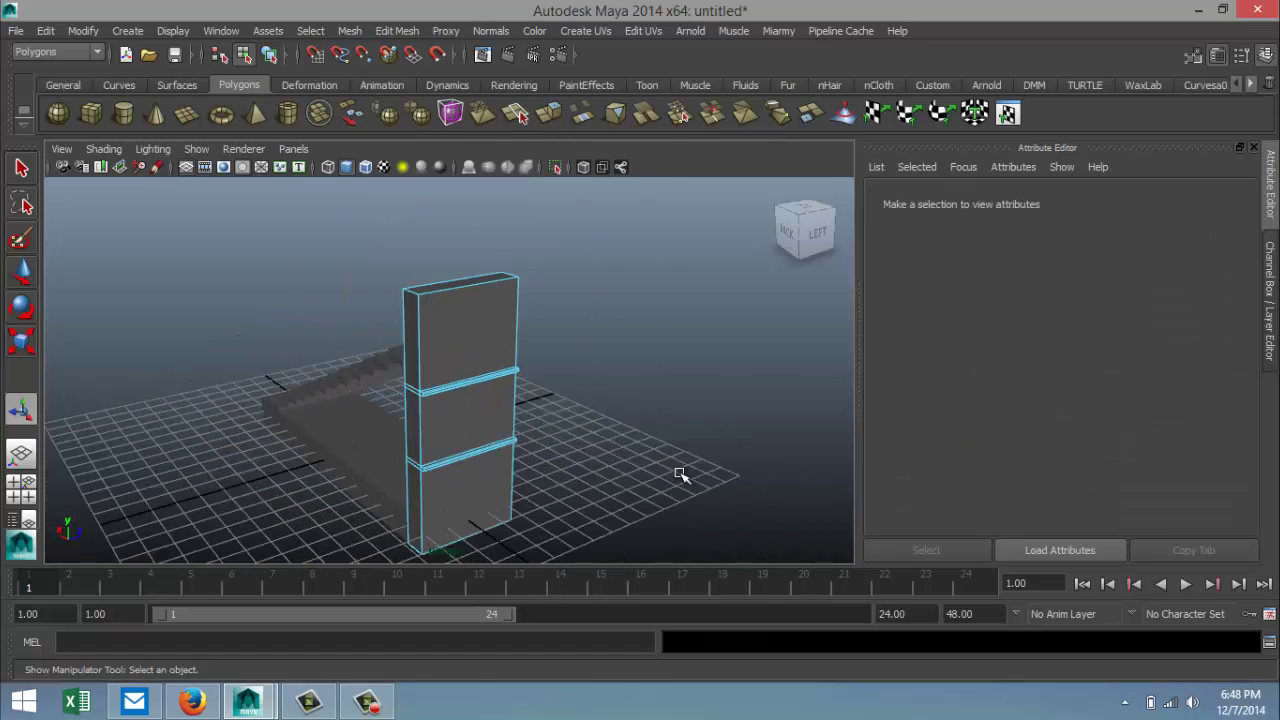
pyautogui.keyDown('alt'); pyautogui.moveTo(640, 512); pyautogui.dragTo(706, 414); pyautogui.keyUp('alt')
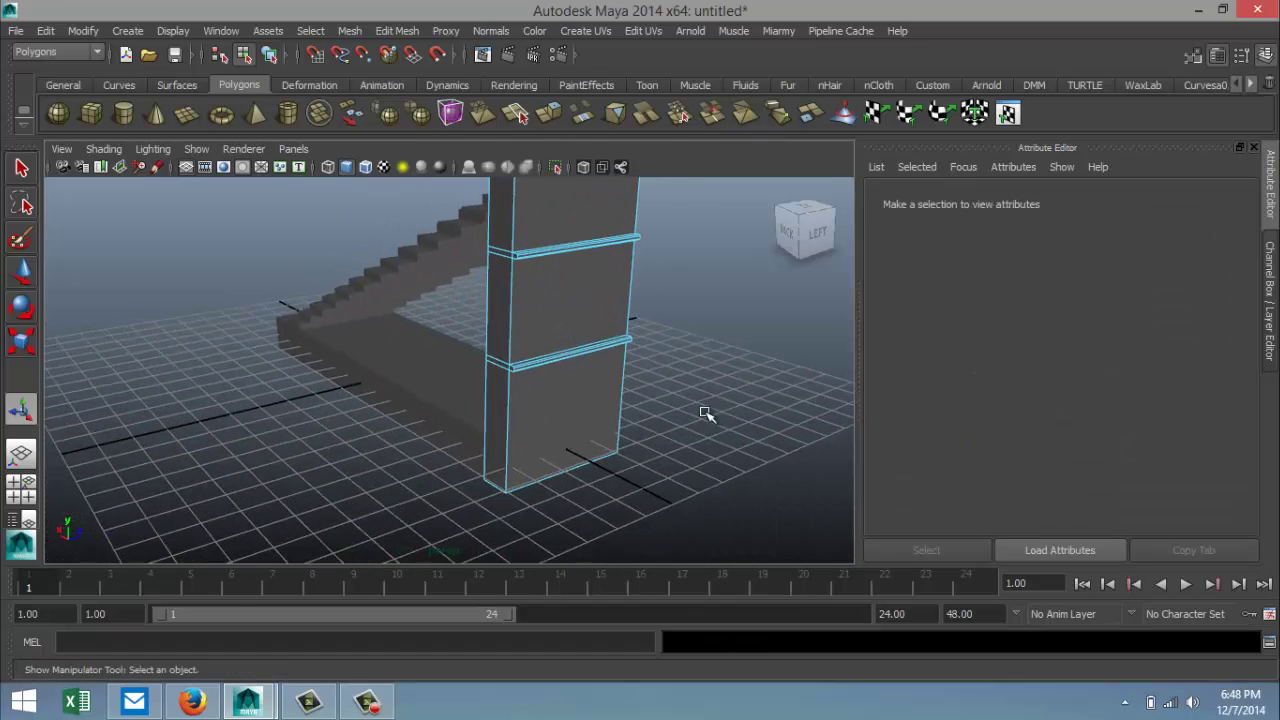
pyautogui.click(122, 115)
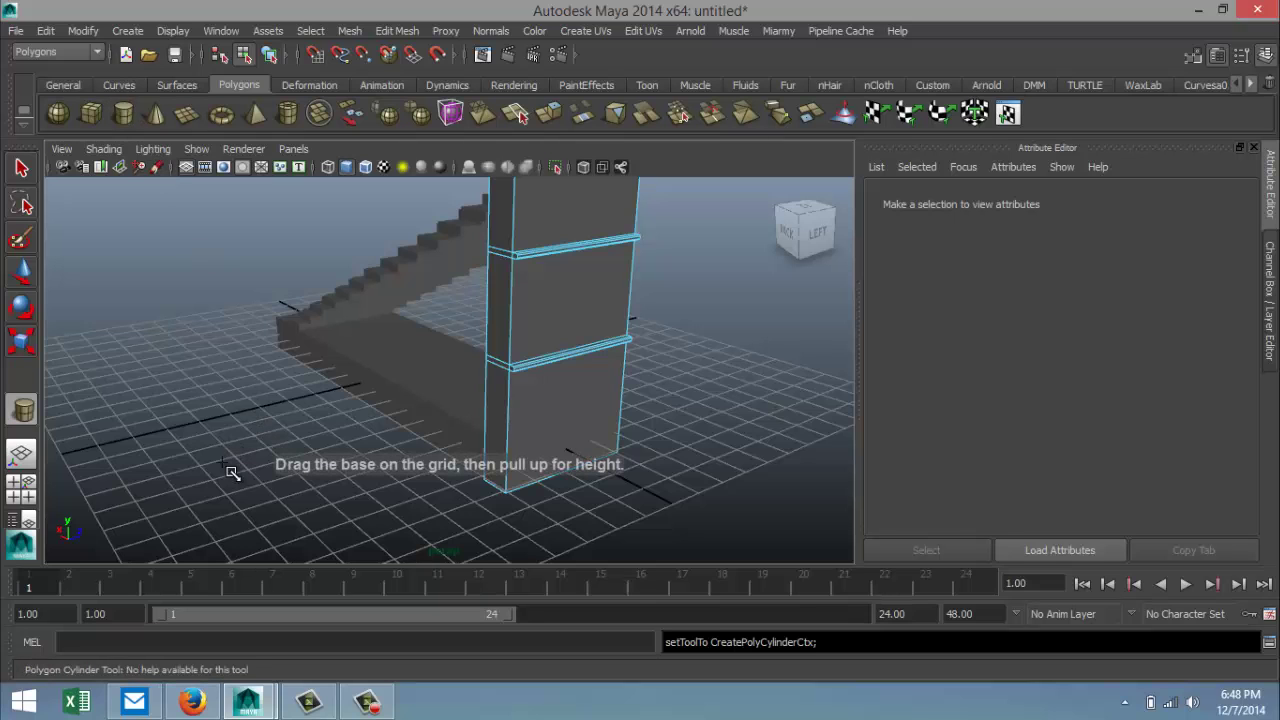
pyautogui.moveTo(216, 466); pyautogui.dragTo(252, 304)
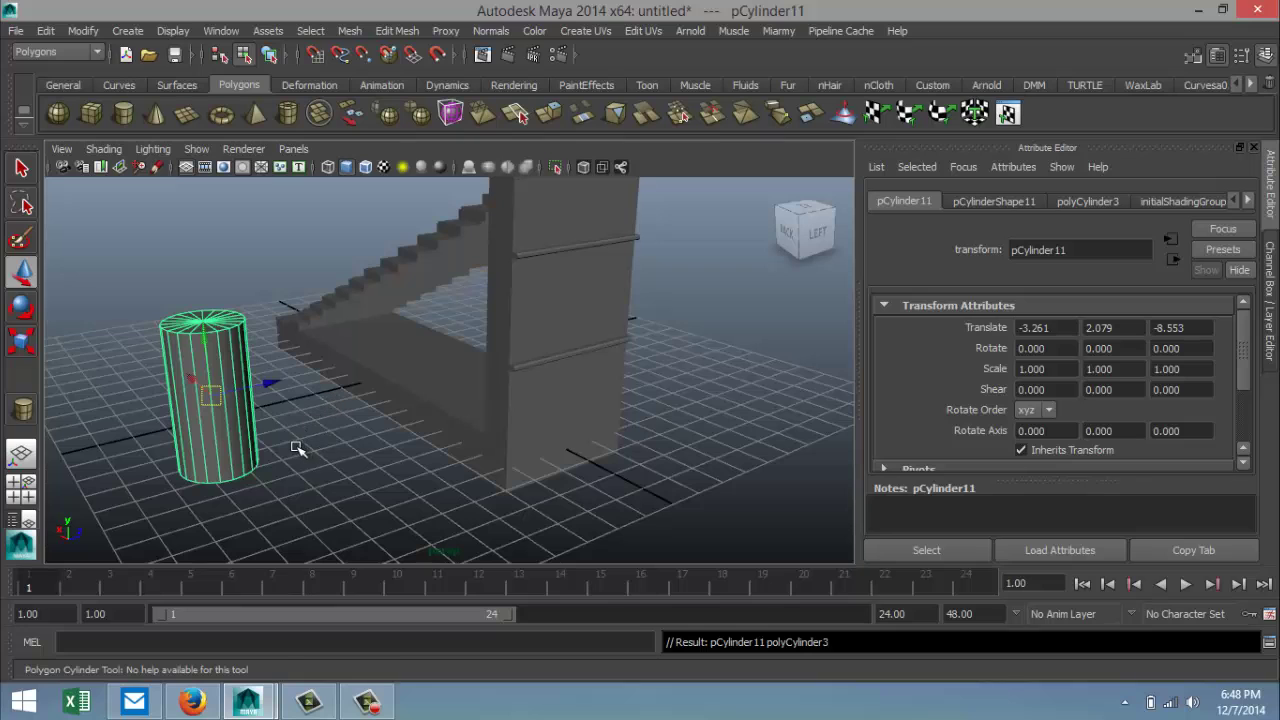
# Step: Lay the cylinder on its side by setting its Z rotation to 90
pyautogui.press('e')
pyautogui.moveTo(224, 352); pyautogui.dragTo(372, 476)
pyautogui.click(1092, 204)
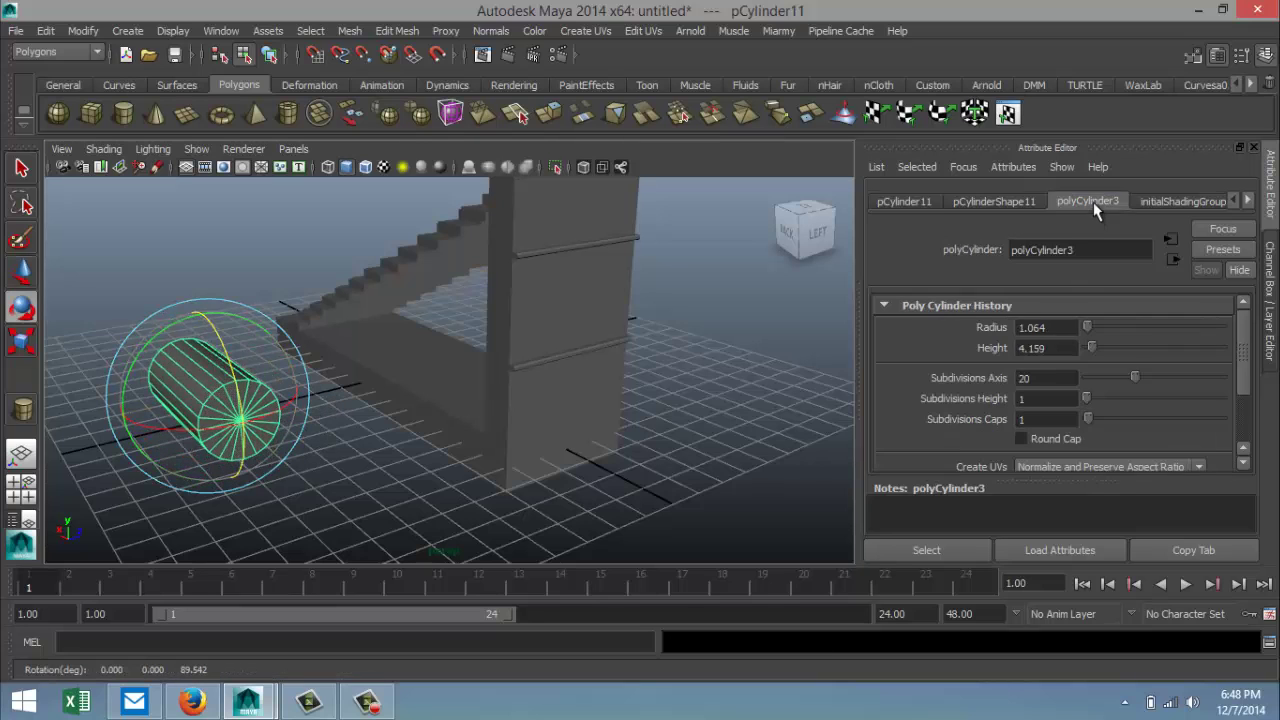
pyautogui.click(1012, 201)
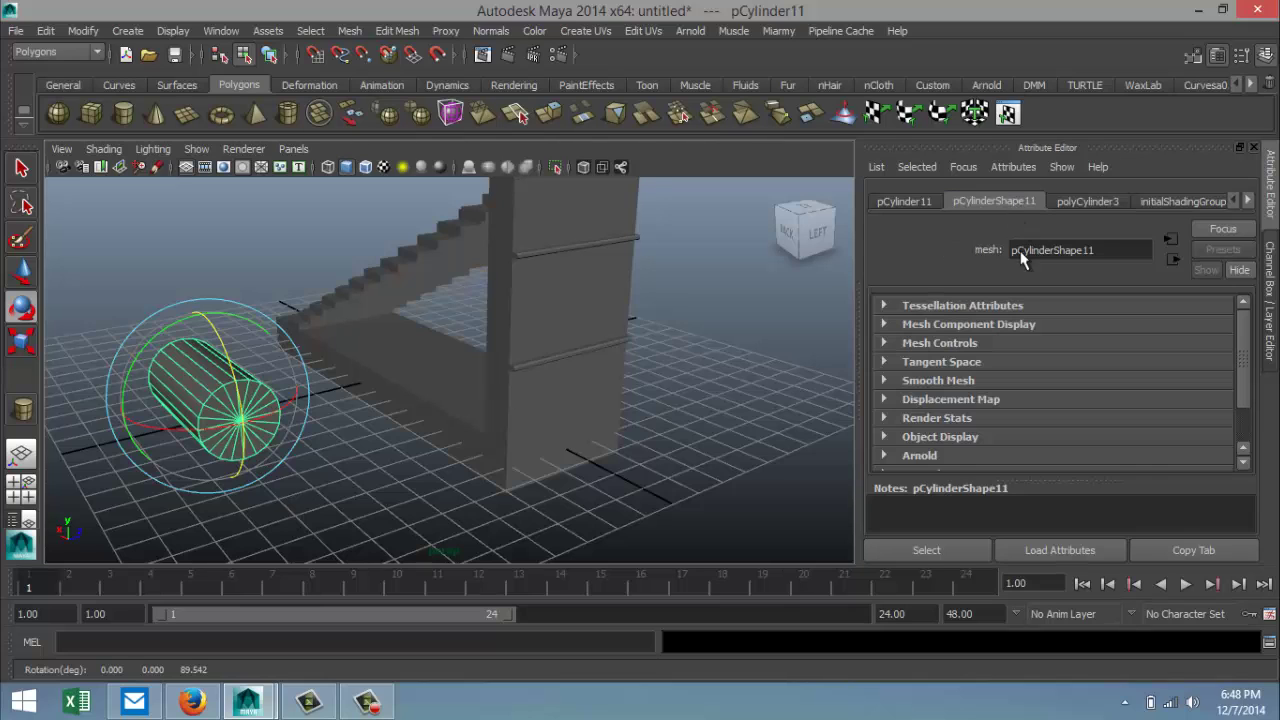
pyautogui.click(929, 206)
pyautogui.click(1198, 348)
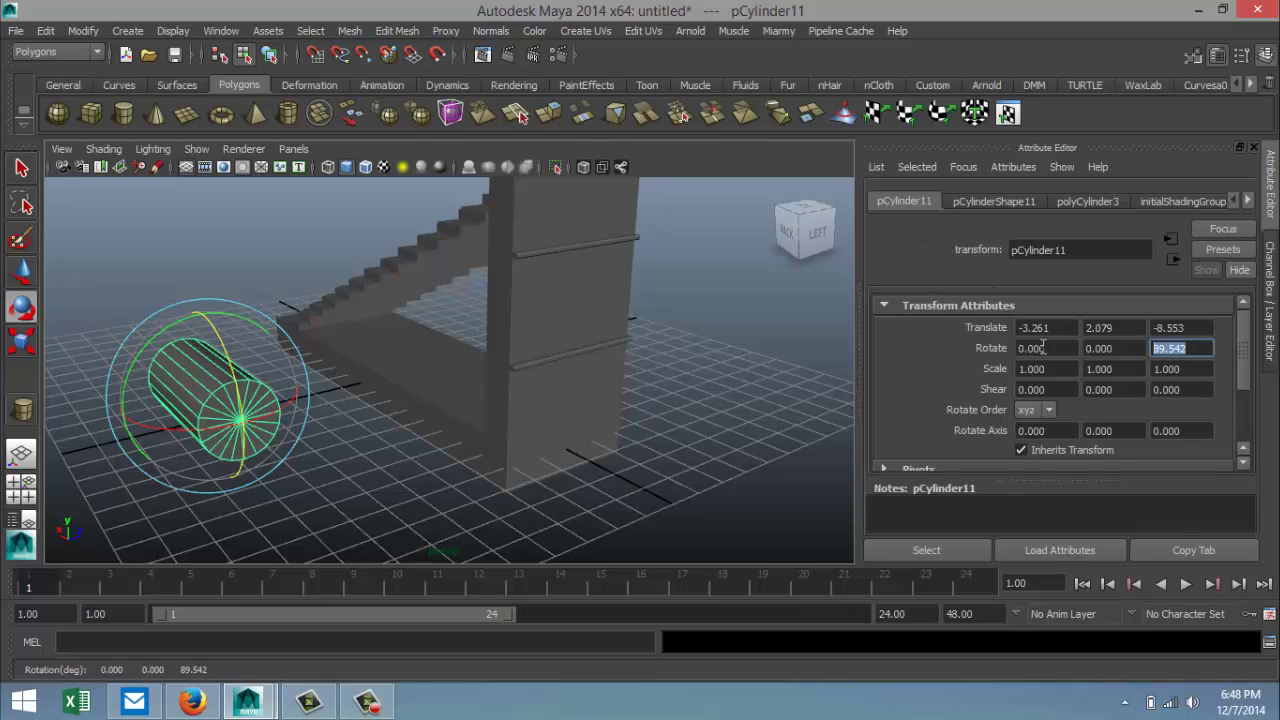
pyautogui.write('90')
pyautogui.press('Return')
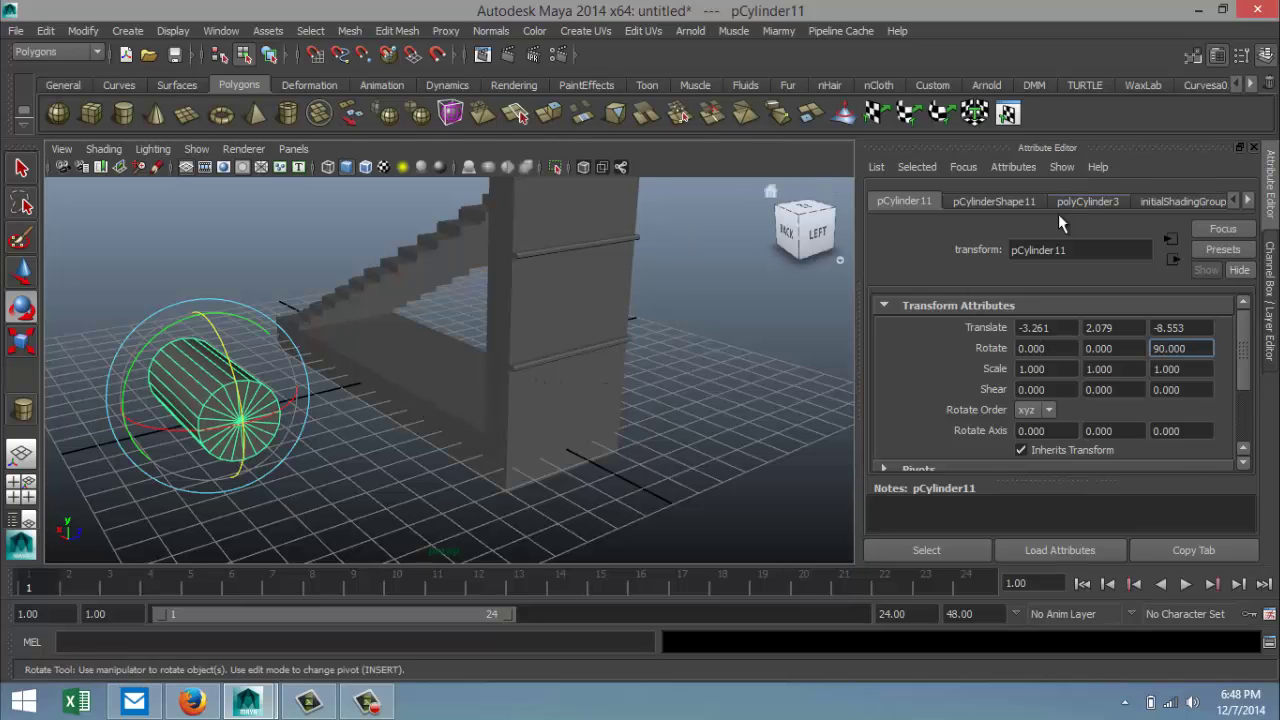
# Step: Set the cylinder's axis subdivisions to 40
pyautogui.click(1090, 201)
pyautogui.click(1048, 378)
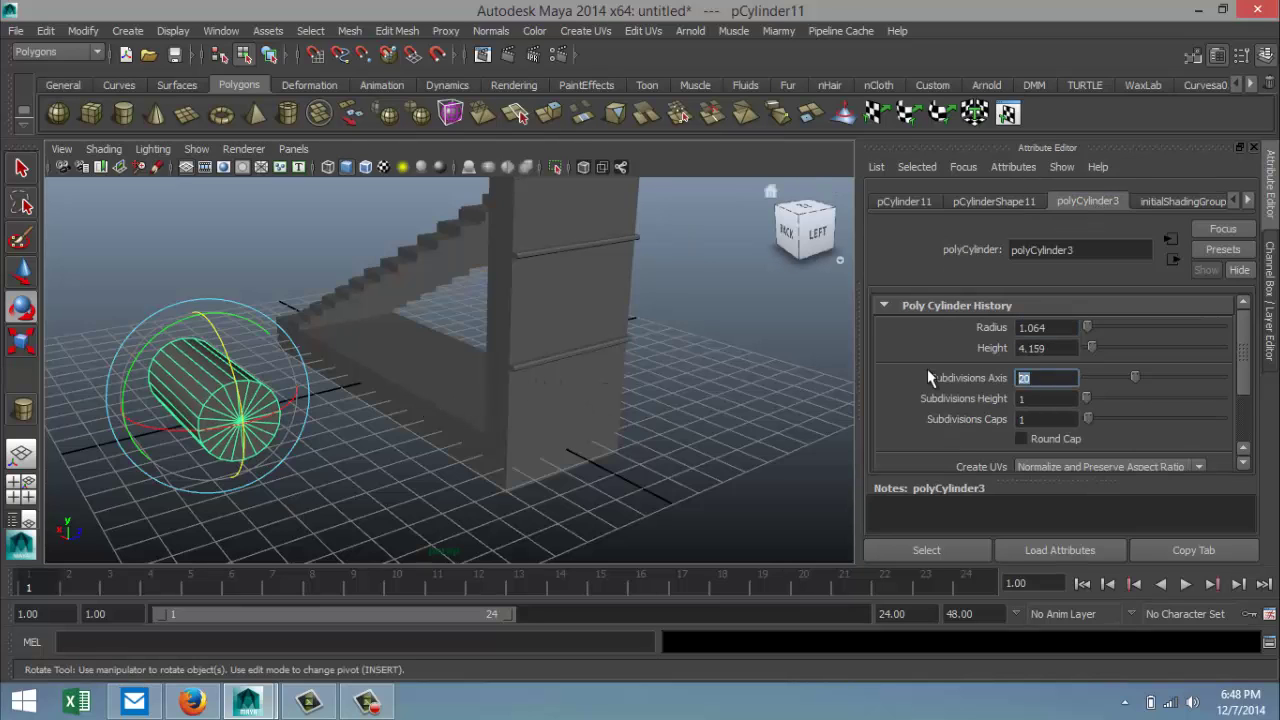
pyautogui.write('40')
pyautogui.press('Return')
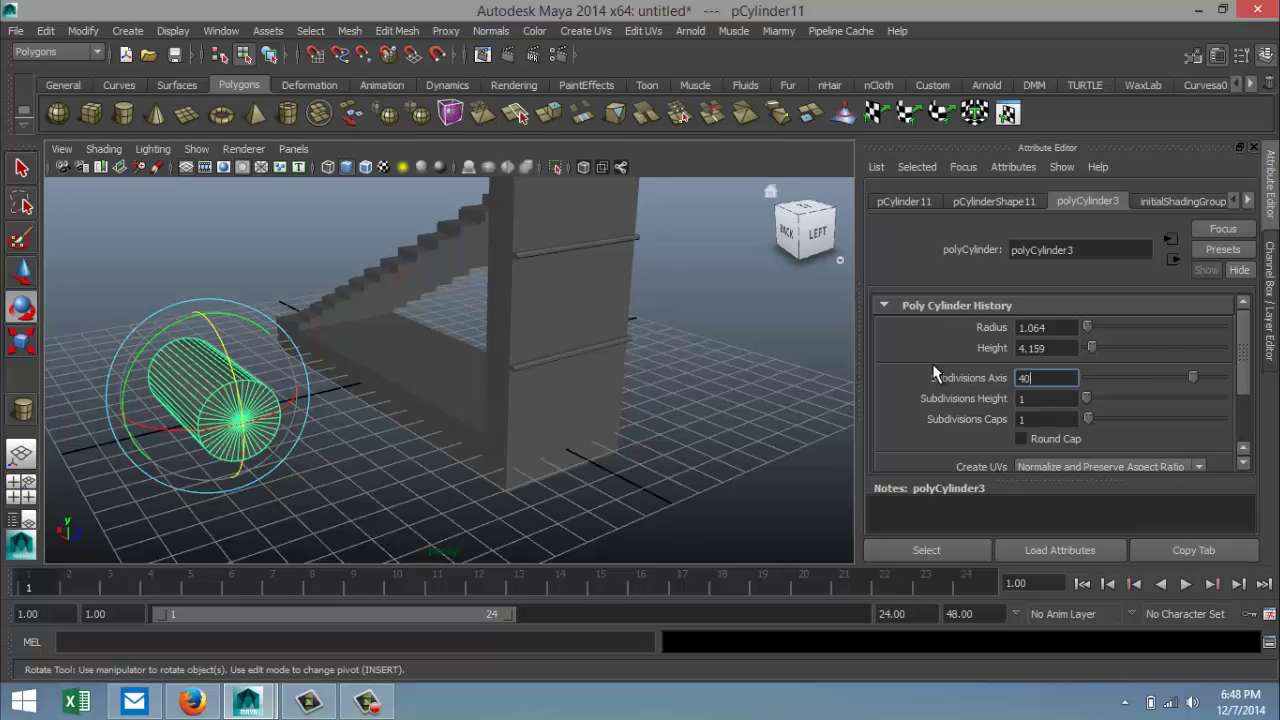
# Step: Try to delete the faces of the cylinder's lower half in the right view
pyautogui.click(22, 488)
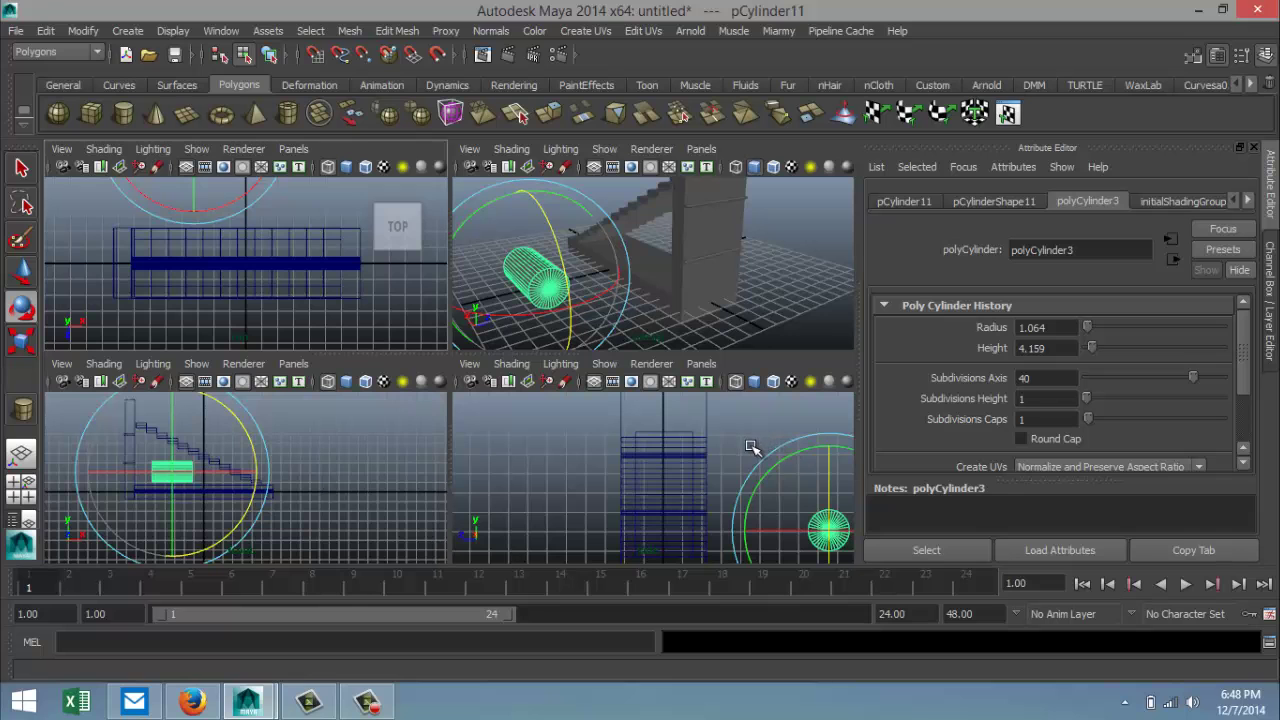
pyautogui.press('space')
pyautogui.press('f')
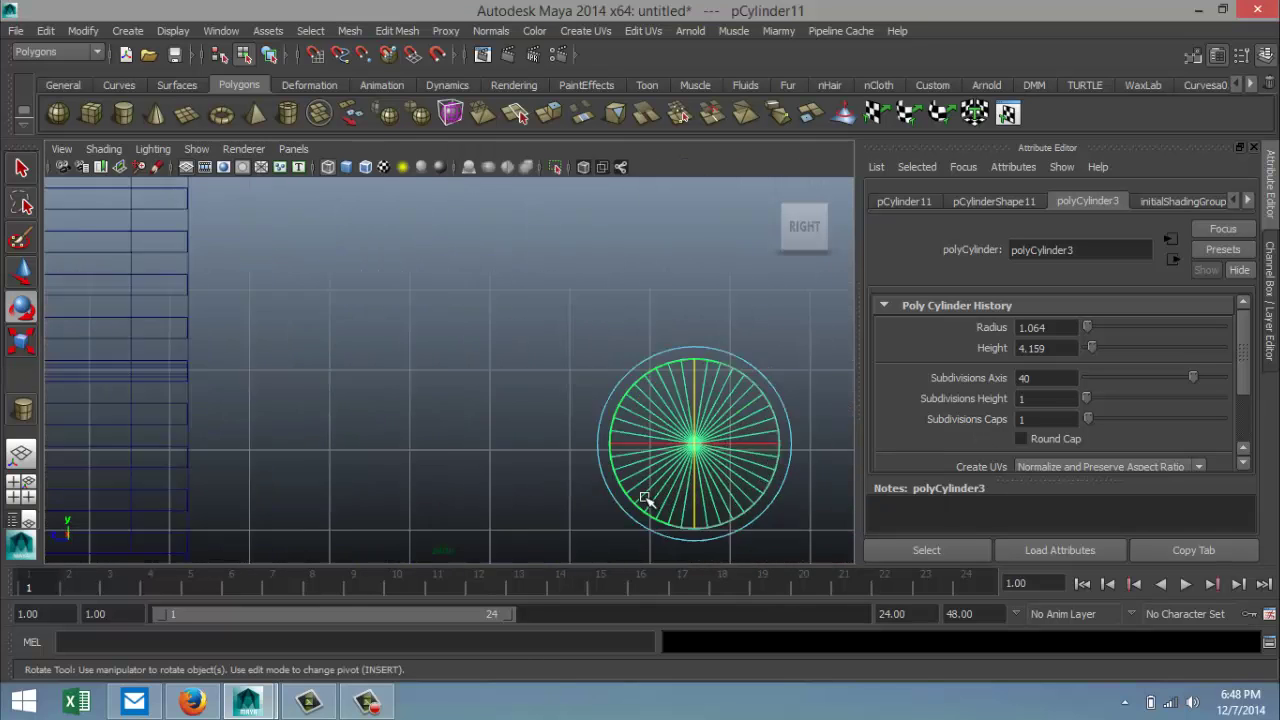
pyautogui.moveTo(560, 292); pyautogui.dragTo(556, 362, button='right')
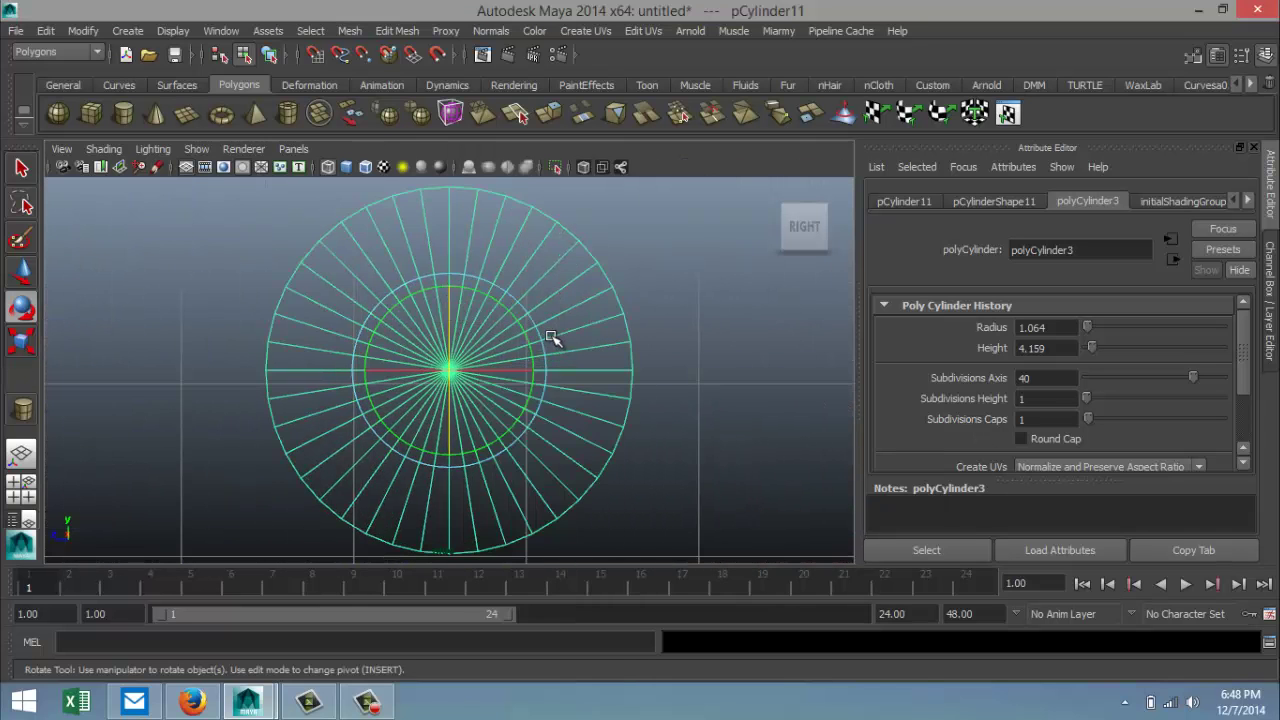
pyautogui.click(276, 512)
pyautogui.moveTo(188, 542); pyautogui.dragTo(740, 382)
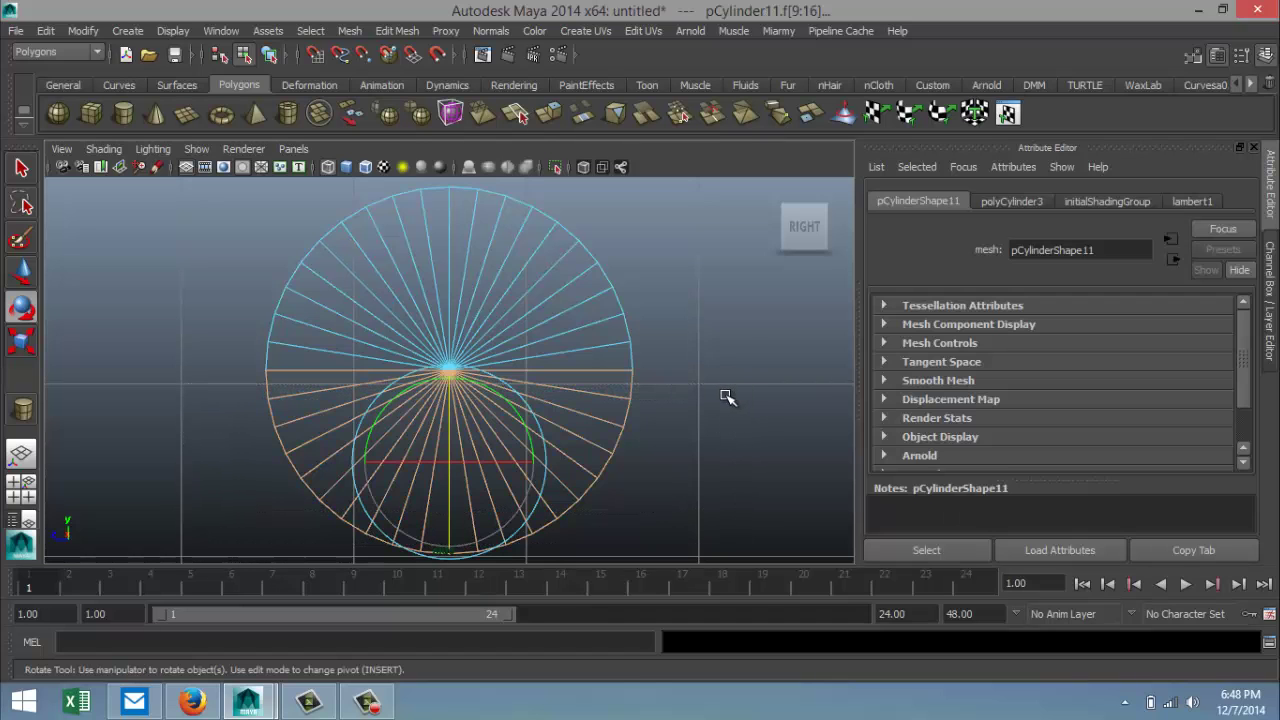
pyautogui.press('Delete')
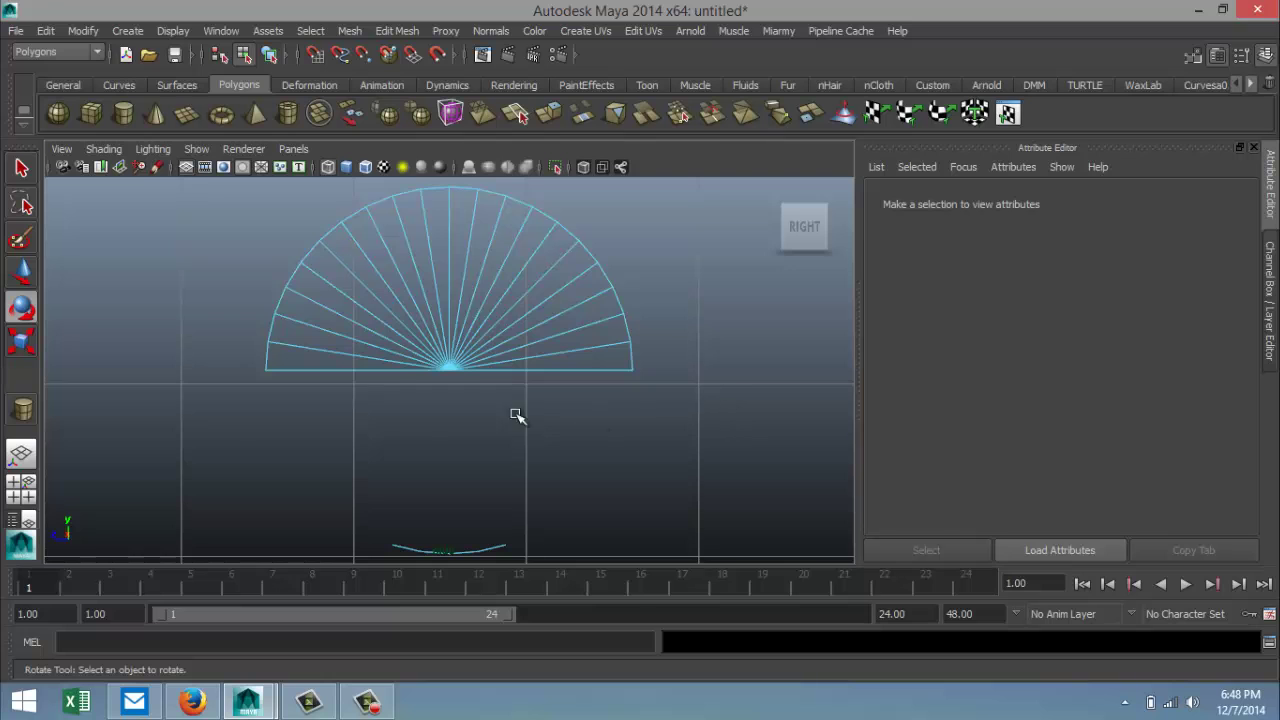
# Step: Inspect the half cylinder in the perspective view and undo the face deletion
pyautogui.click(22, 488)
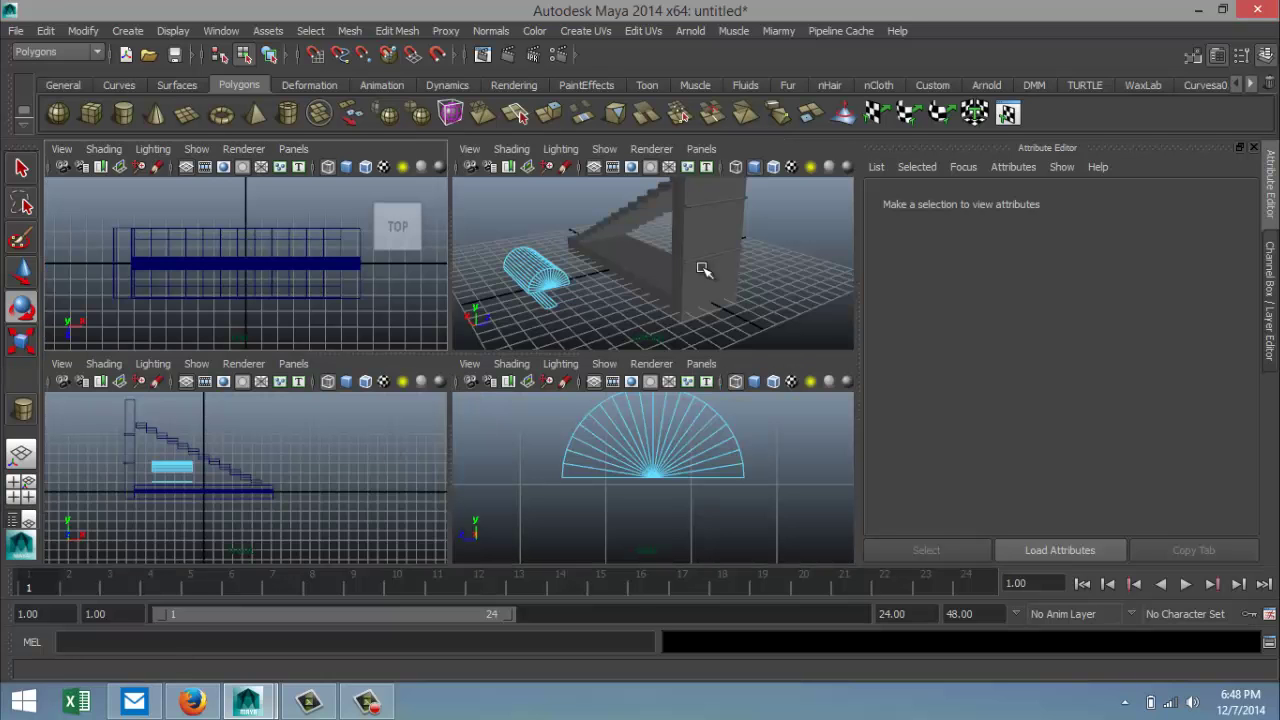
pyautogui.press('space')
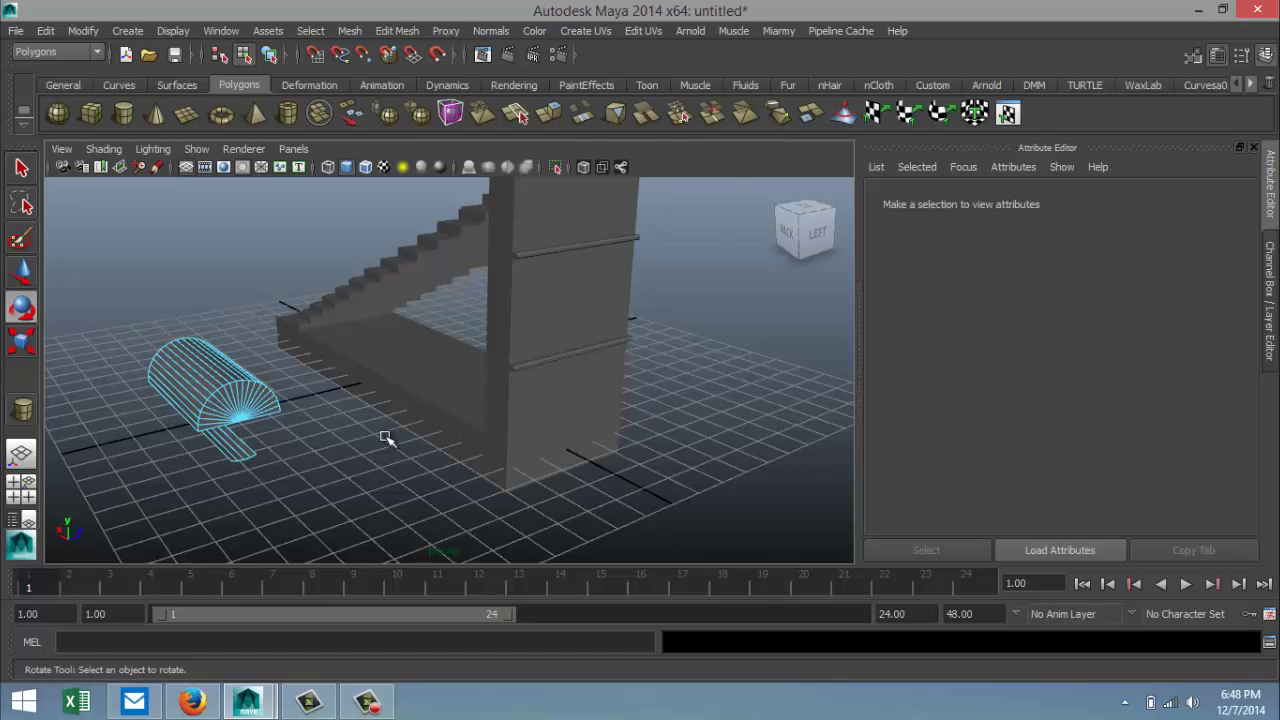
pyautogui.scroll(3, 386, 437)
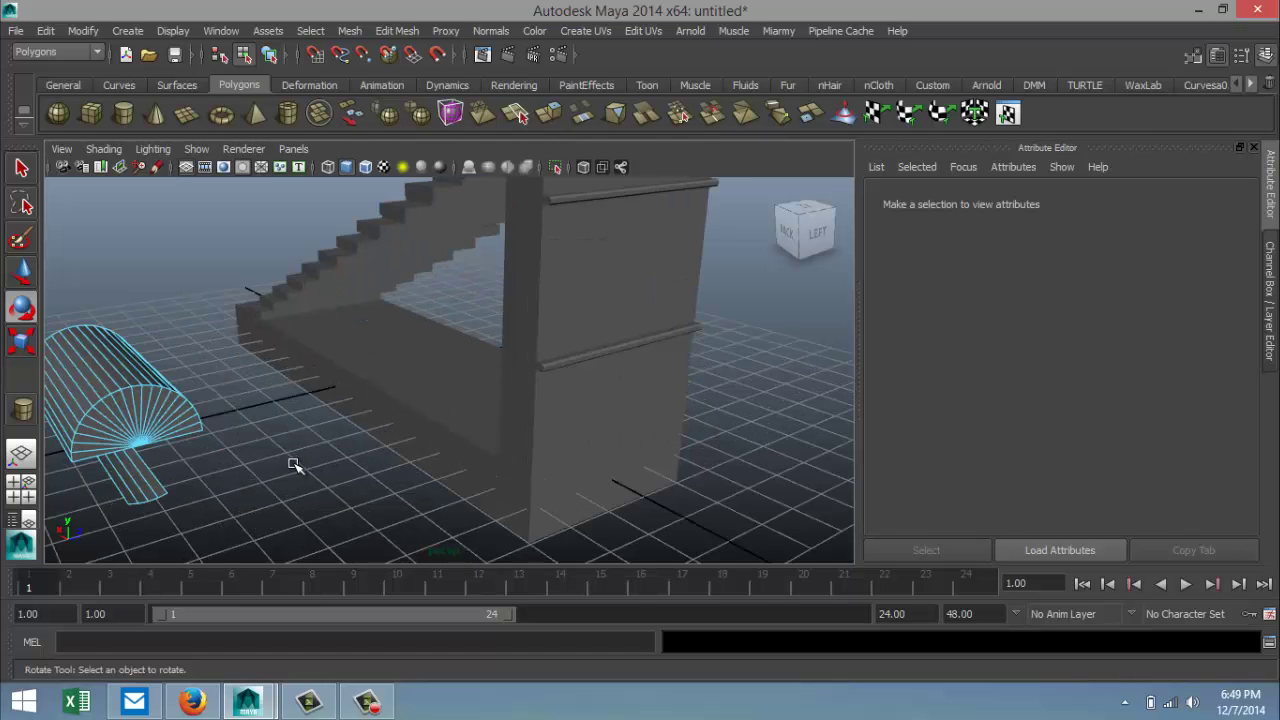
pyautogui.hotkey('ctrl', 'z')
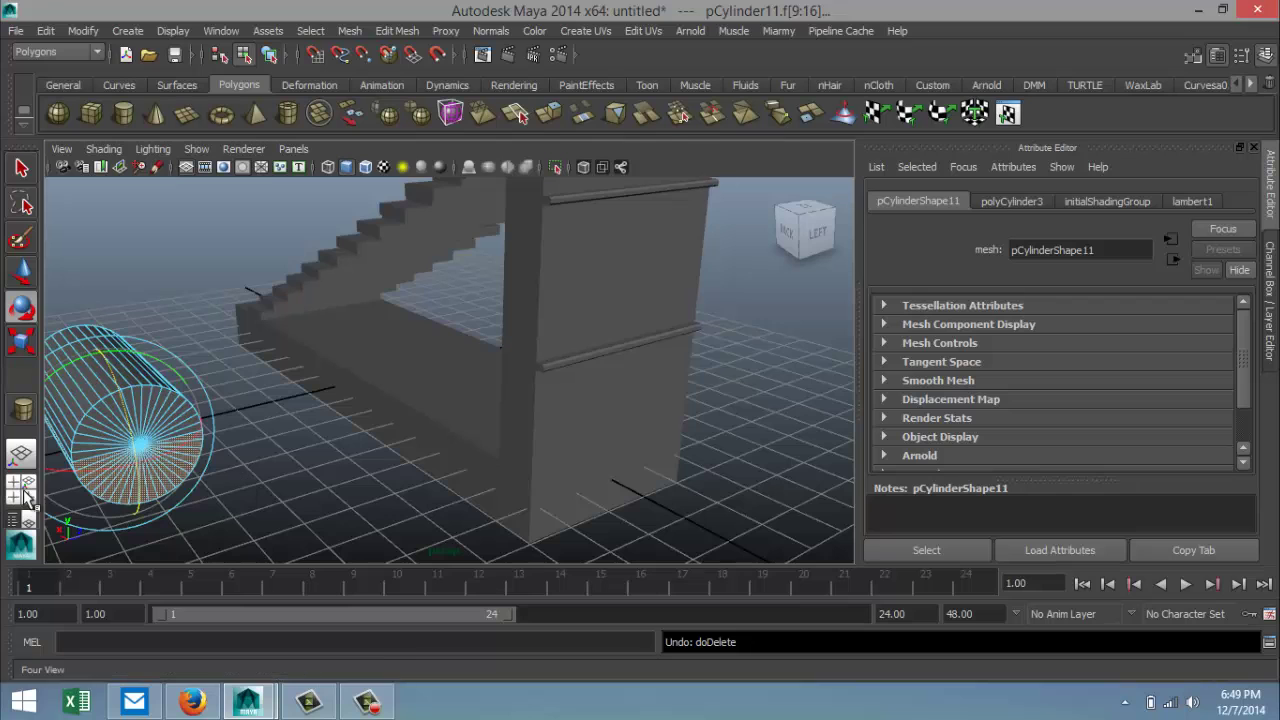
# Step: Reselect the faces of the cylinder's lower half in the right view and delete them
pyautogui.press('space')
pyautogui.press('space')
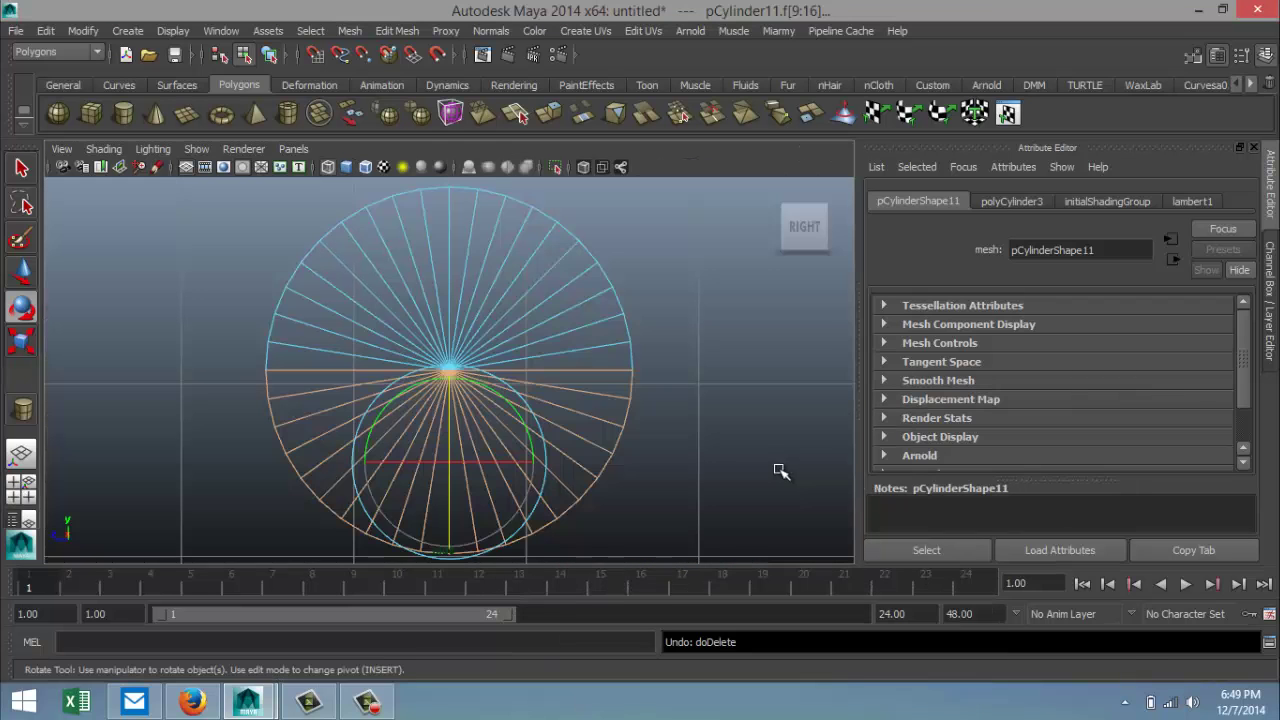
pyautogui.click(730, 460)
pyautogui.moveTo(543, 292); pyautogui.dragTo(550, 338, button='right')
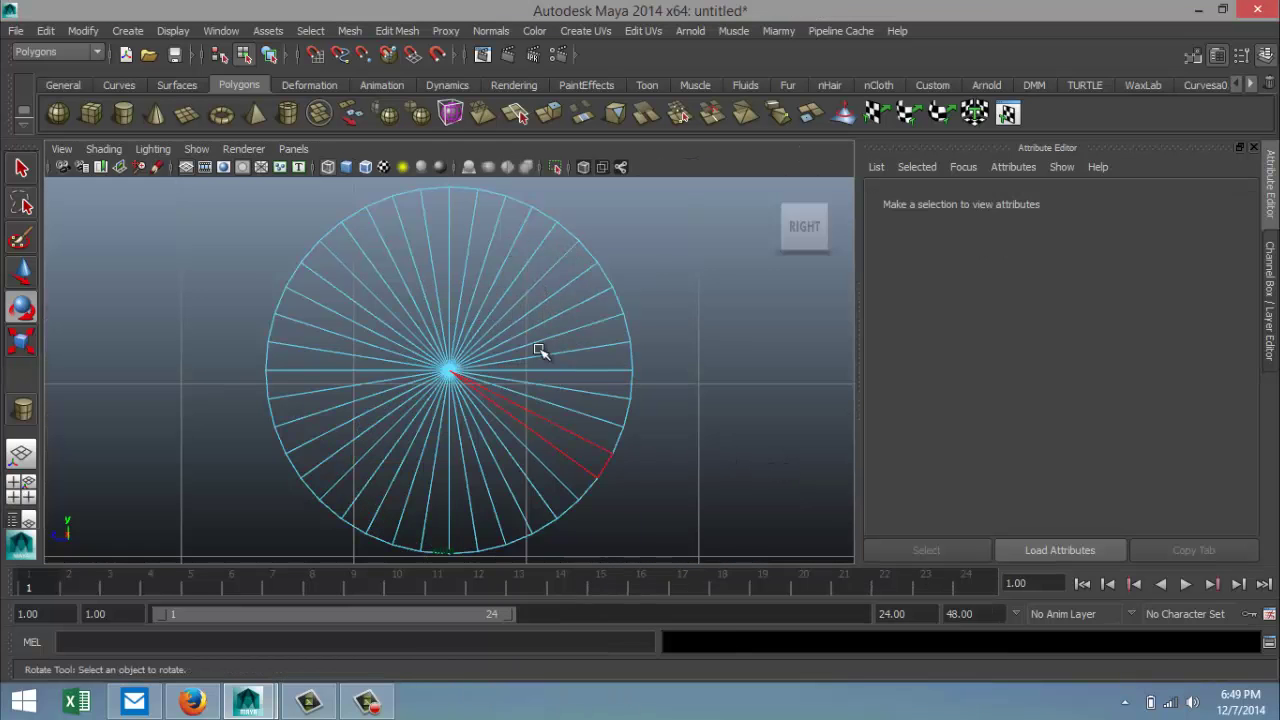
pyautogui.moveTo(152, 544); pyautogui.dragTo(766, 377)
pyautogui.press('f')
pyautogui.scroll(1, 770, 387)
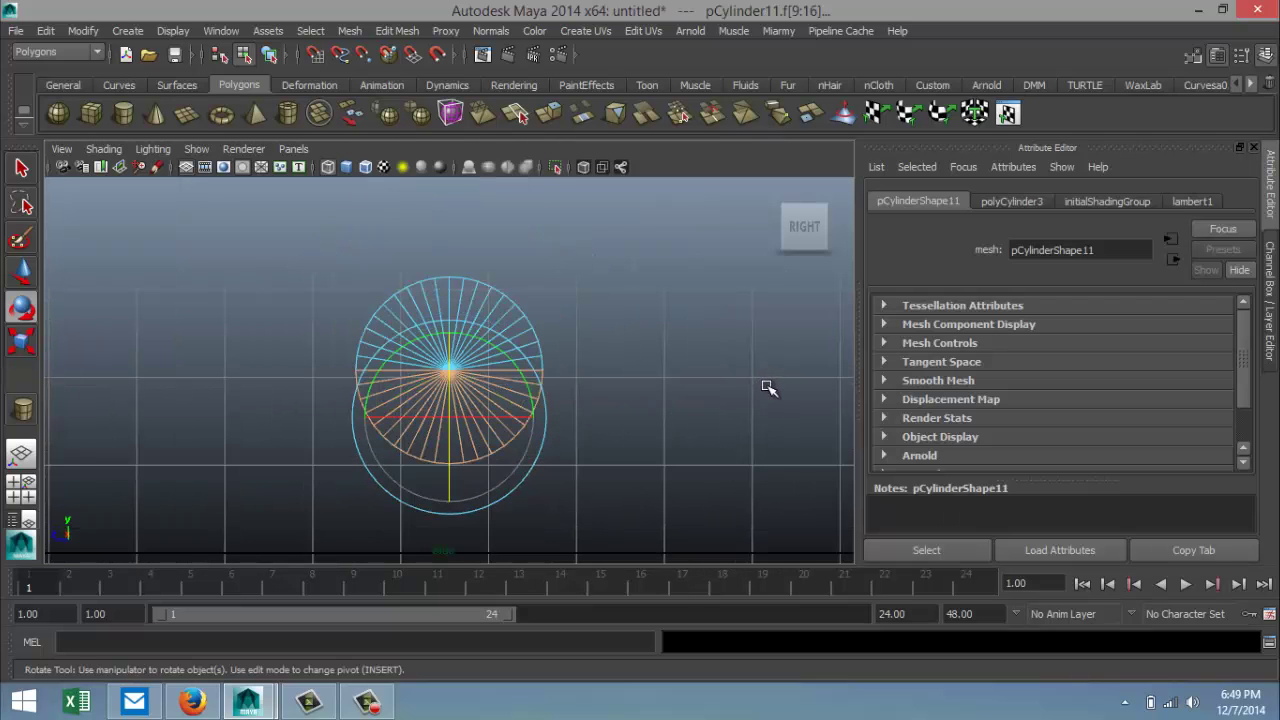
pyautogui.press('Delete')
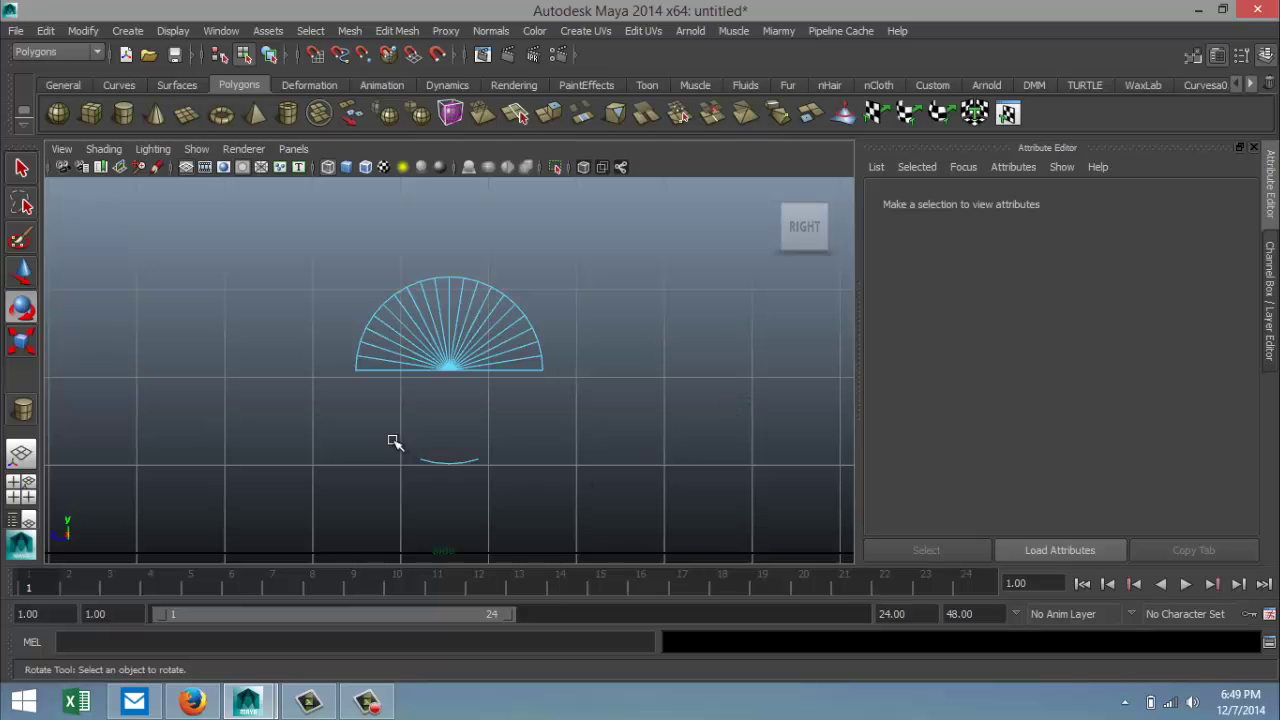
# Step: Delete the leftover faces below the half cylinder in the right view
pyautogui.moveTo(393, 442); pyautogui.dragTo(543, 509)
pyautogui.press('Delete')
pyautogui.scroll(3, 343, 471)
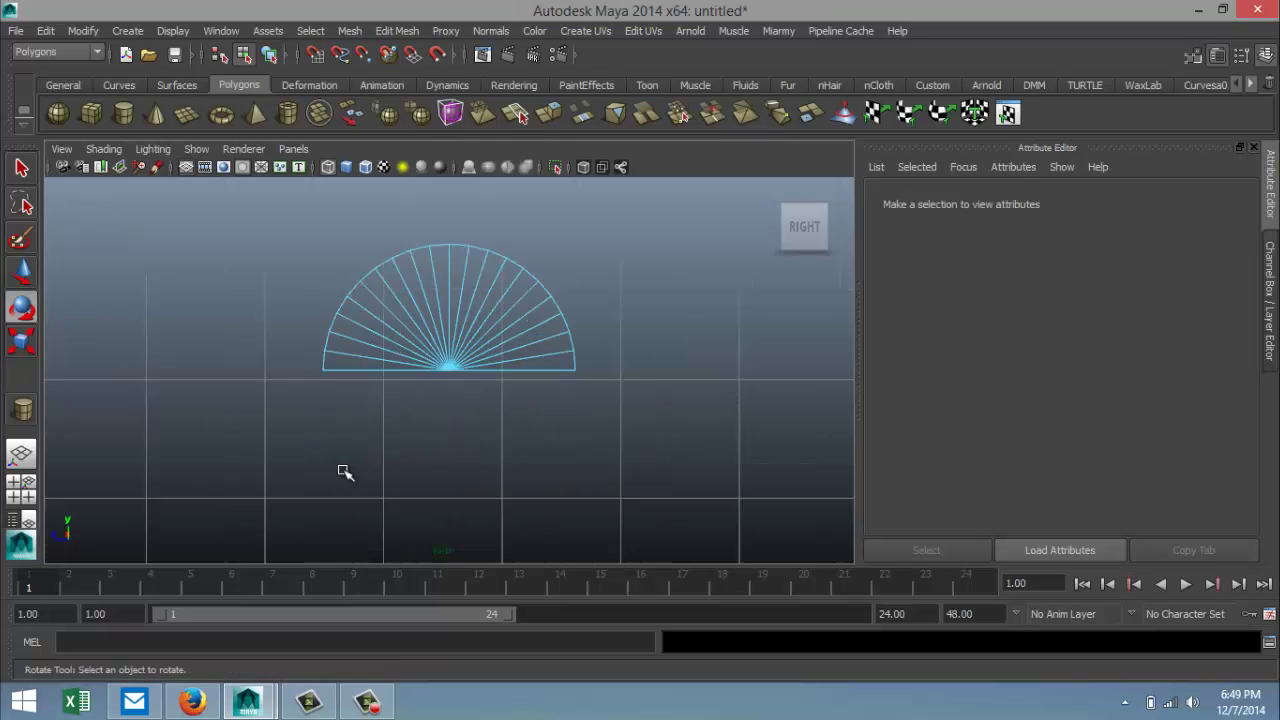
# Step: Select the bottom edges of the half cylinder in the perspective view and move them down to form a straight-walled arch
pyautogui.click(15, 493)
pyautogui.scroll(2, 569, 309)
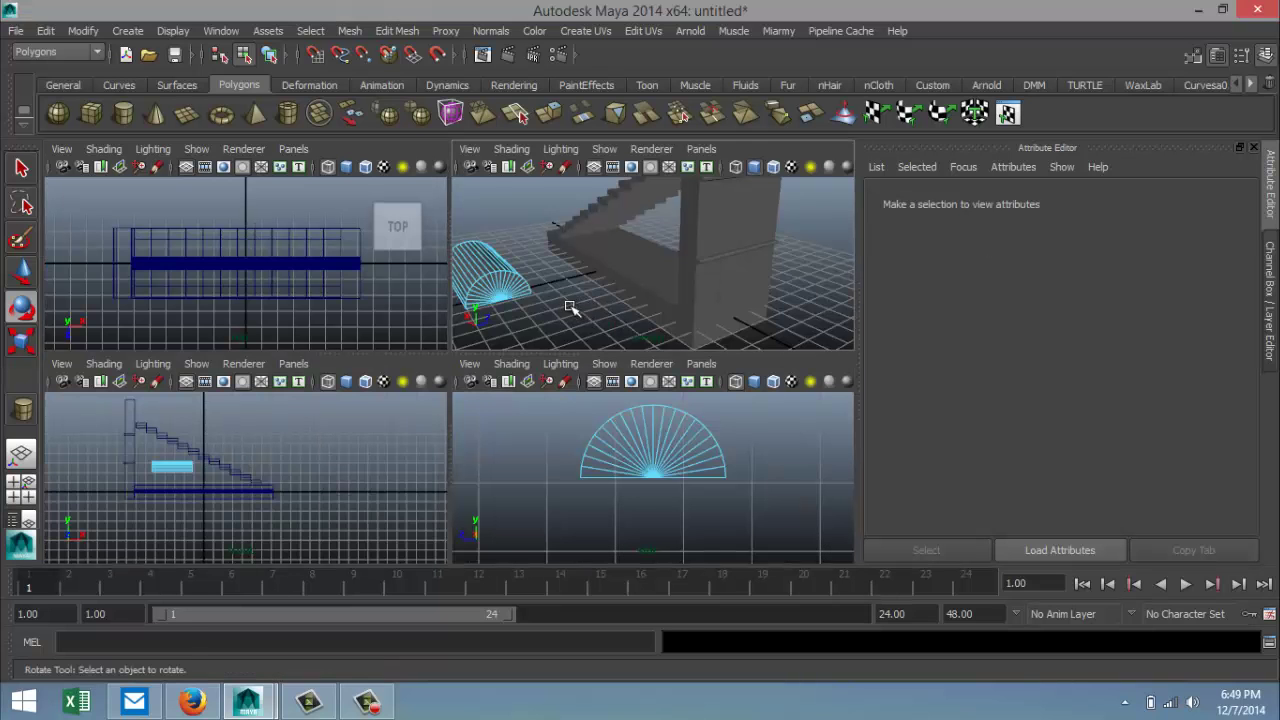
pyautogui.press('space')
pyautogui.keyDown('alt'); pyautogui.moveTo(569, 309); pyautogui.dragTo(429, 429); pyautogui.keyUp('alt')
pyautogui.scroll(3, 432, 437)
pyautogui.scroll(2, 432, 437)
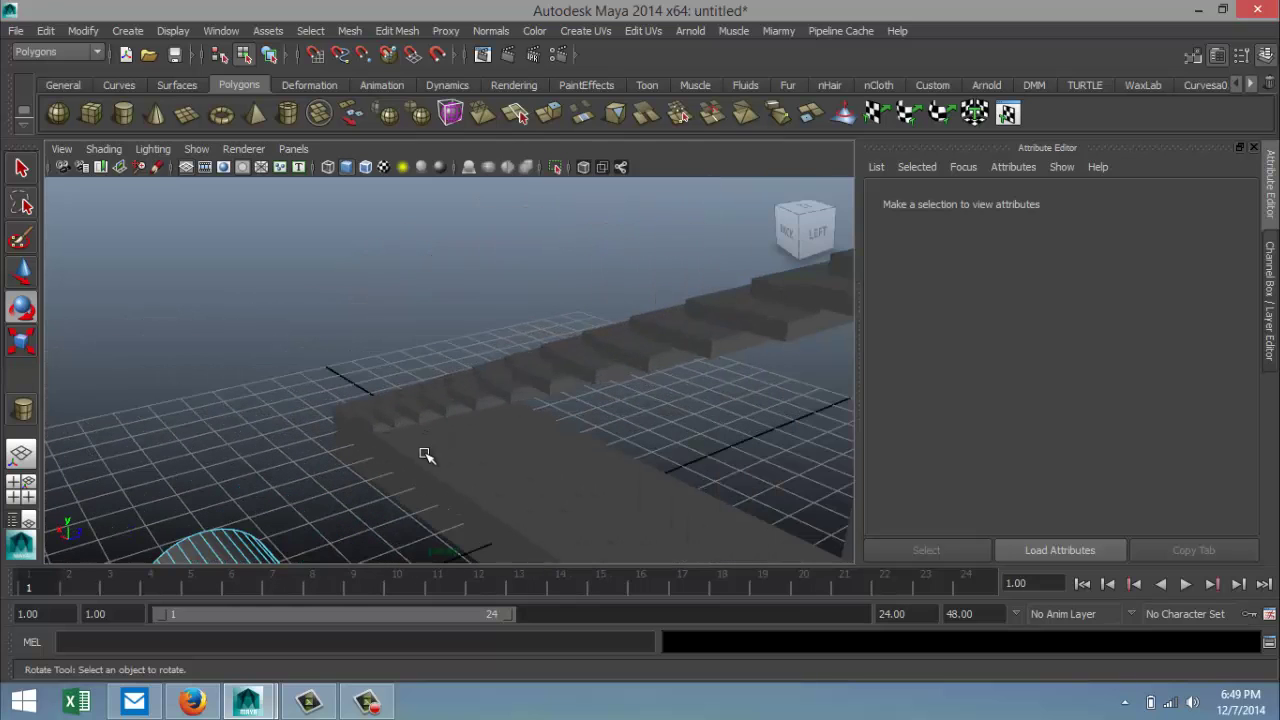
pyautogui.keyDown('alt'); pyautogui.moveTo(407, 468); pyautogui.dragTo(511, 180, button='middle'); pyautogui.keyUp('alt')
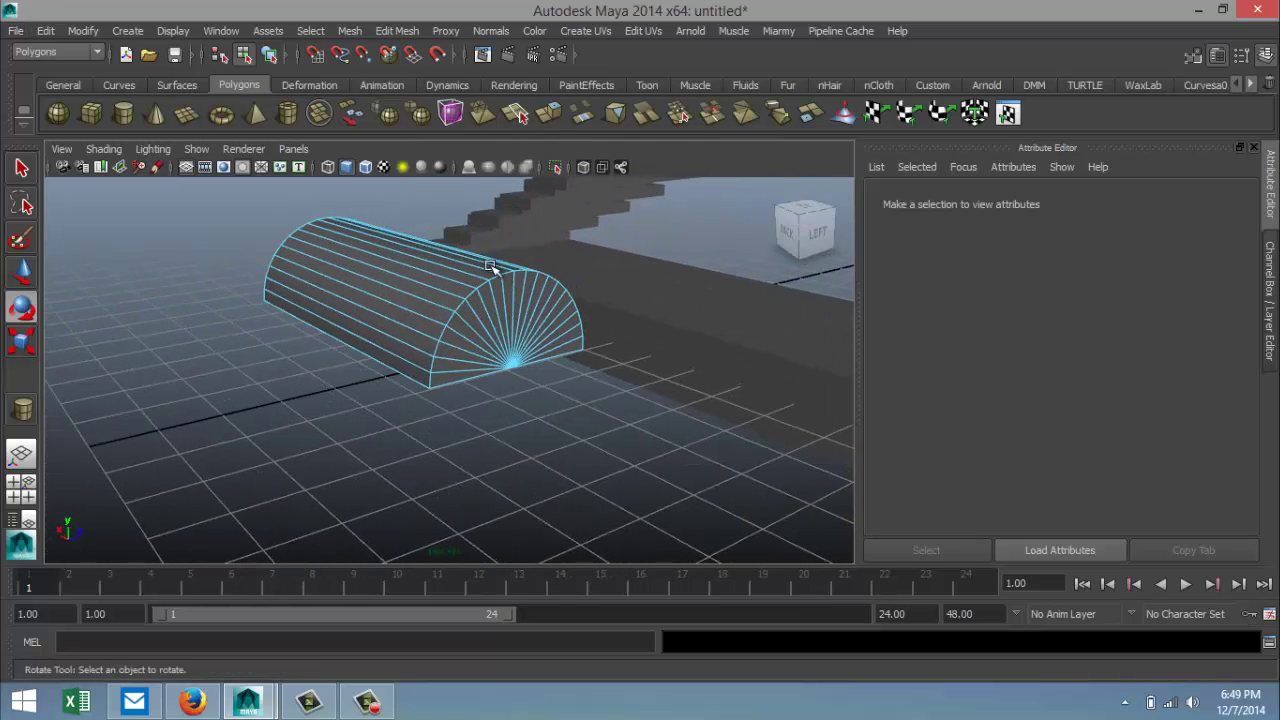
pyautogui.moveTo(455, 386)
pyautogui.mouseDown(button='right')
pyautogui.moveTo(465, 366)
pyautogui.moveTo(447, 268)
pyautogui.moveTo(468, 386)
pyautogui.mouseUp(button='right')
pyautogui.click(465, 381)
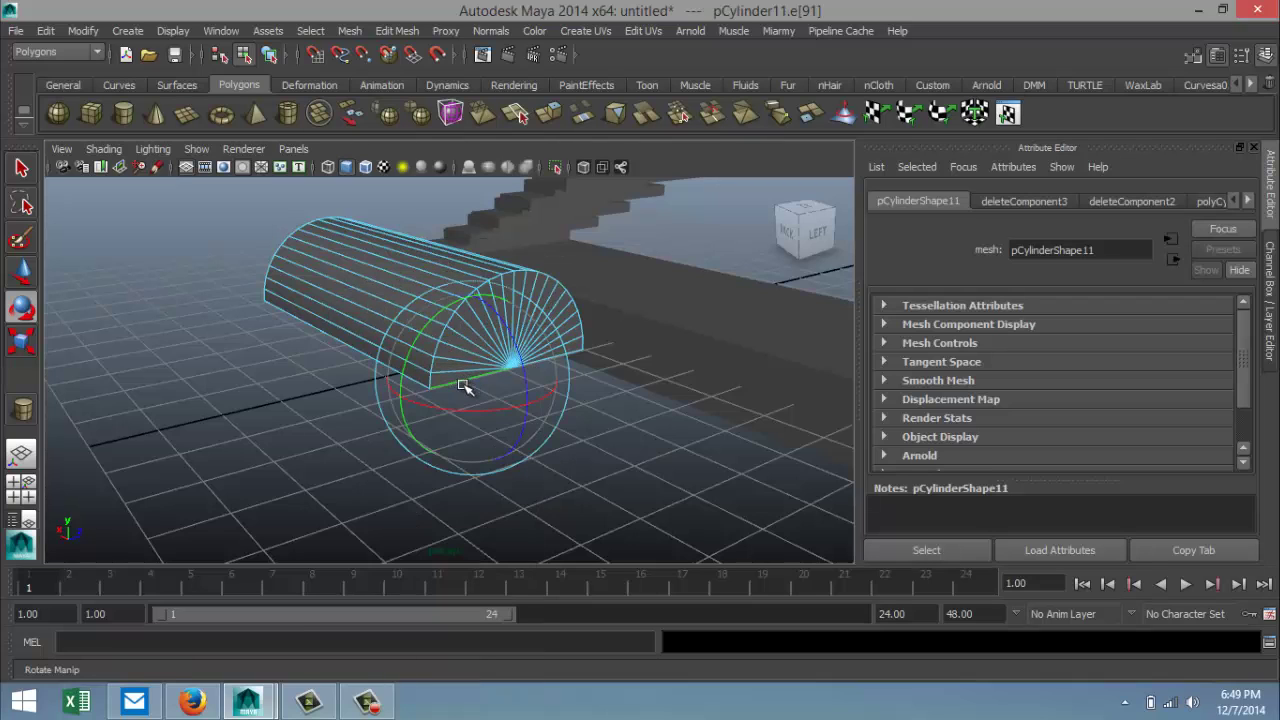
pyautogui.click(350, 348)
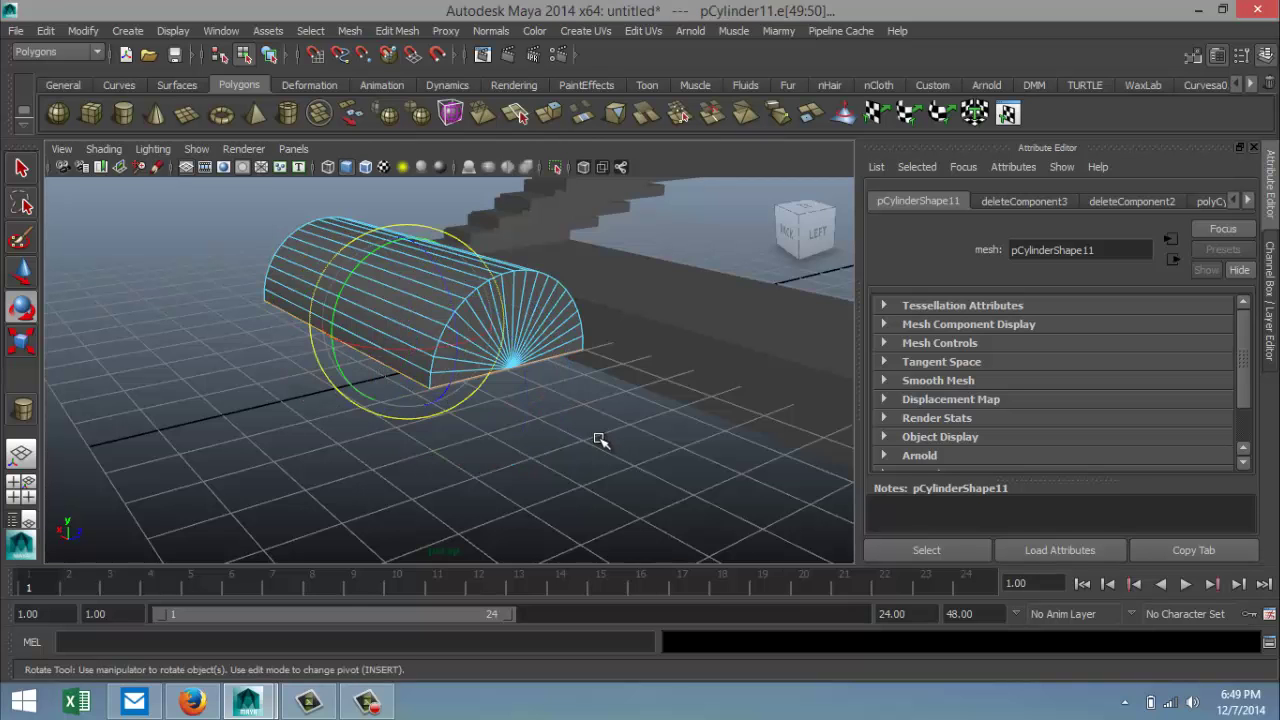
pyautogui.keyDown('alt'); pyautogui.moveTo(600, 440); pyautogui.dragTo(563, 437); pyautogui.keyUp('alt')
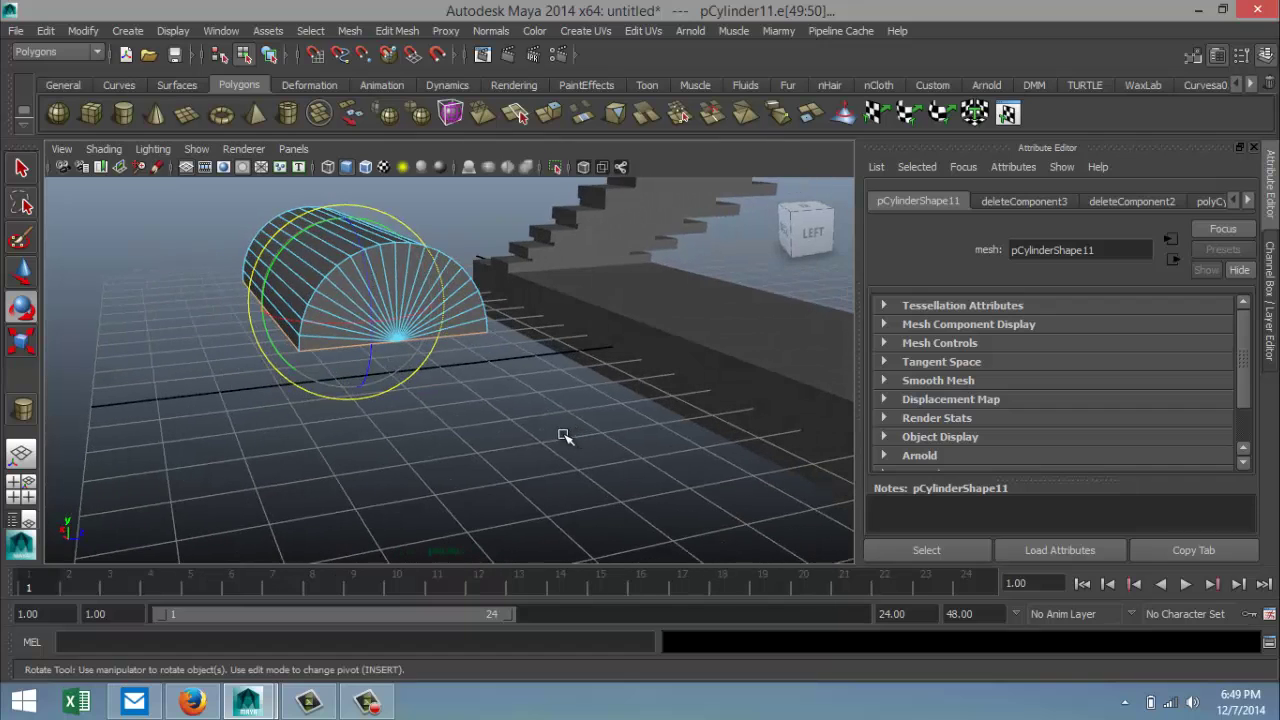
pyautogui.press('w')
pyautogui.moveTo(349, 243); pyautogui.dragTo(352, 372)
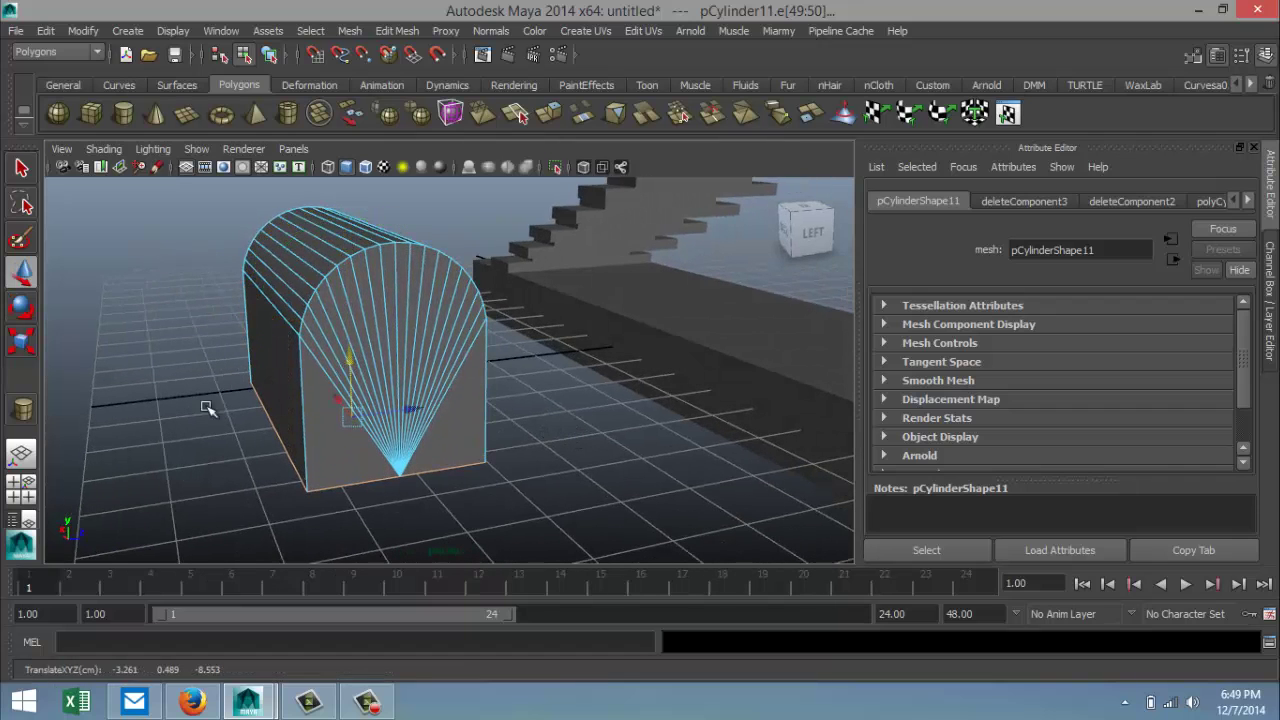
# Step: Move the tall end block away from the staircase along X to about -19.14
pyautogui.click(27, 490)
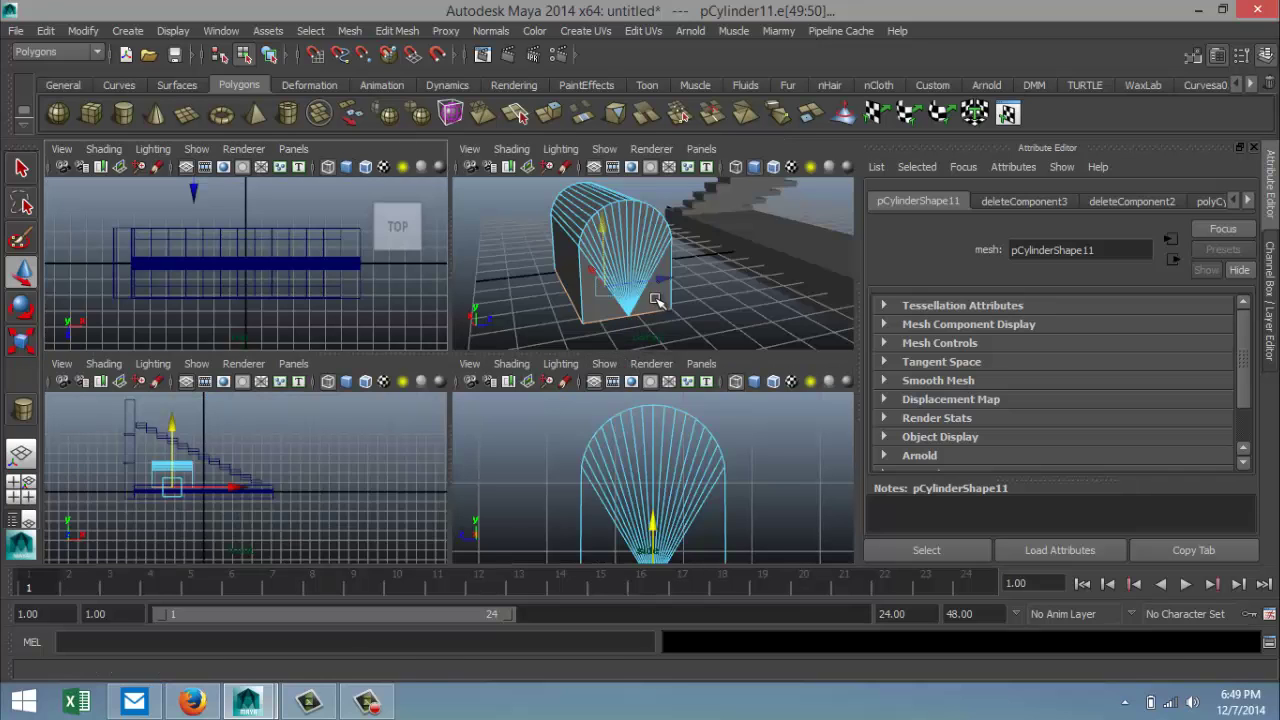
pyautogui.scroll(-3, 655, 300)
pyautogui.press('space')
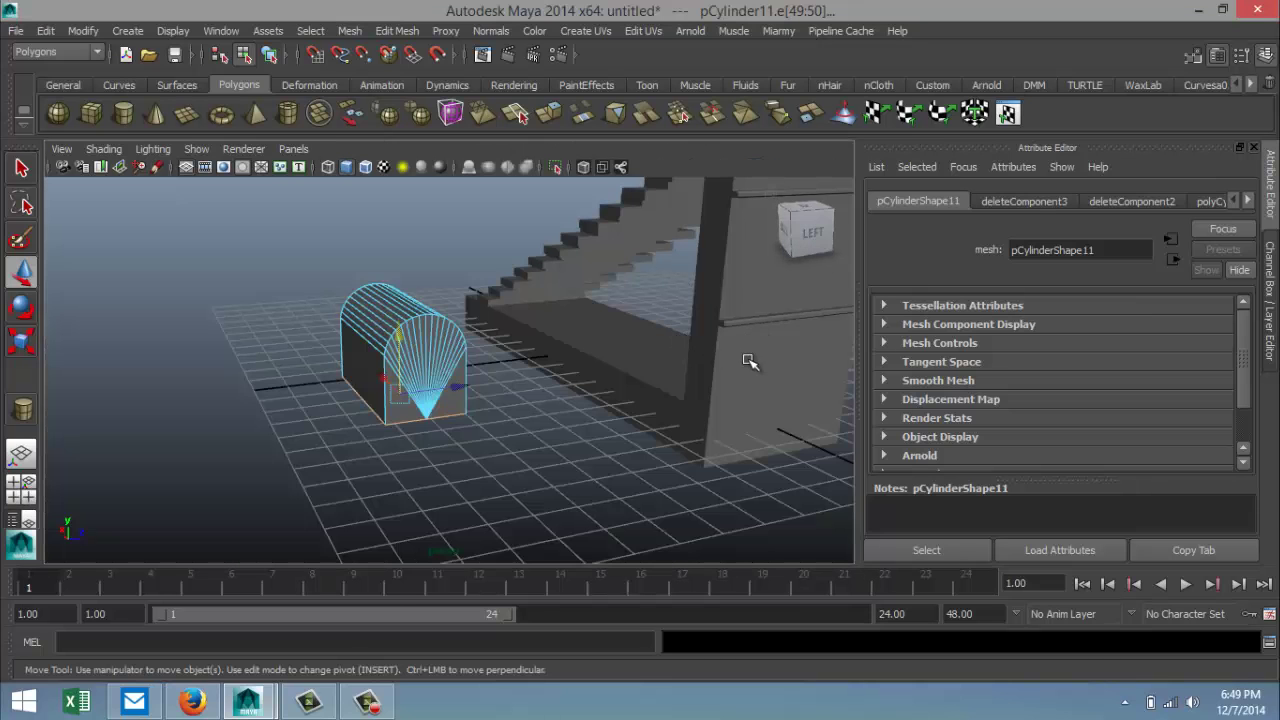
pyautogui.click(750, 361)
pyautogui.scroll(-4, 737, 360)
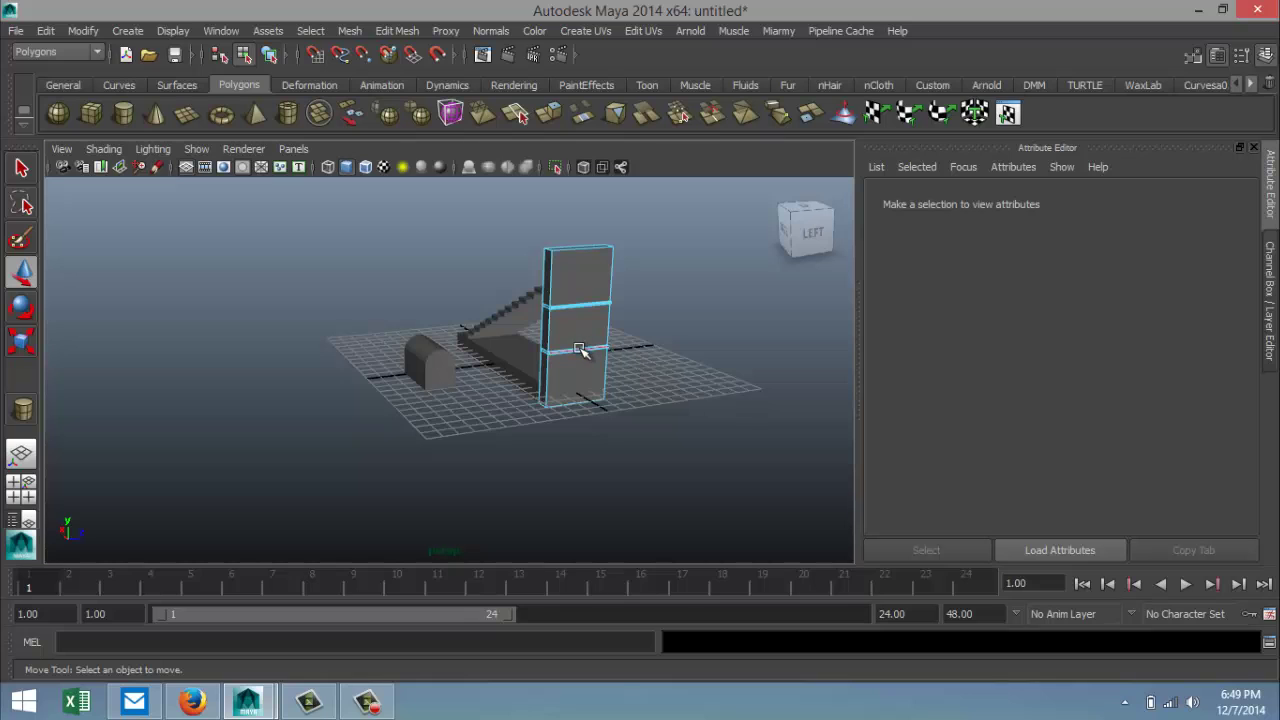
pyautogui.moveTo(579, 349); pyautogui.dragTo(674, 268, button='right')
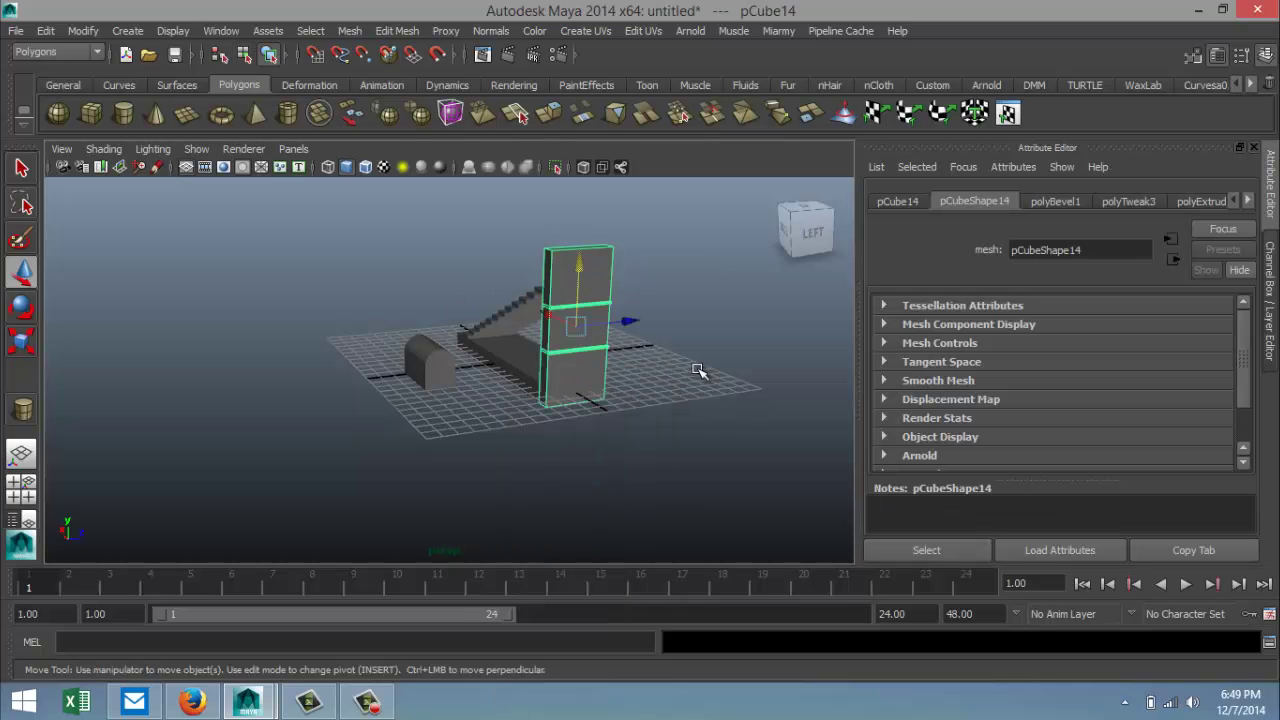
pyautogui.moveTo(547, 315); pyautogui.dragTo(432, 415)
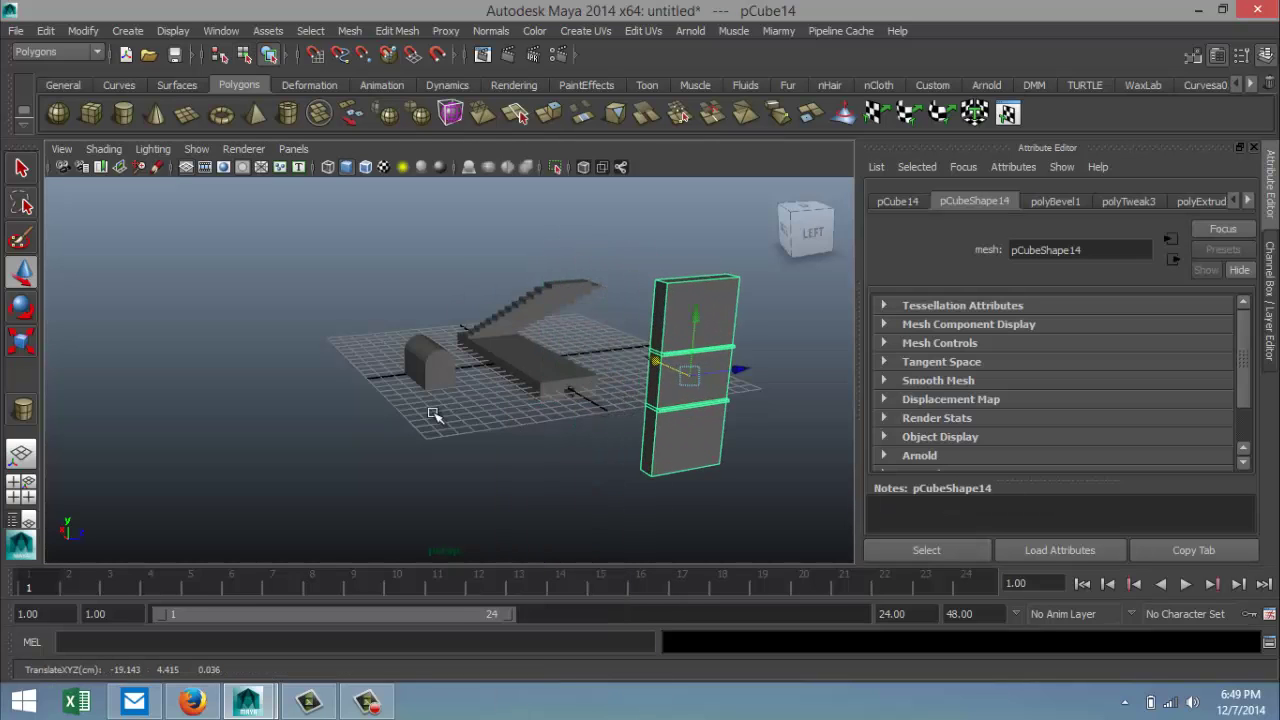
# Step: Move the arch piece along X to about -20.88 and along Z to about -0.42, against the tall end block
pyautogui.click(420, 354)
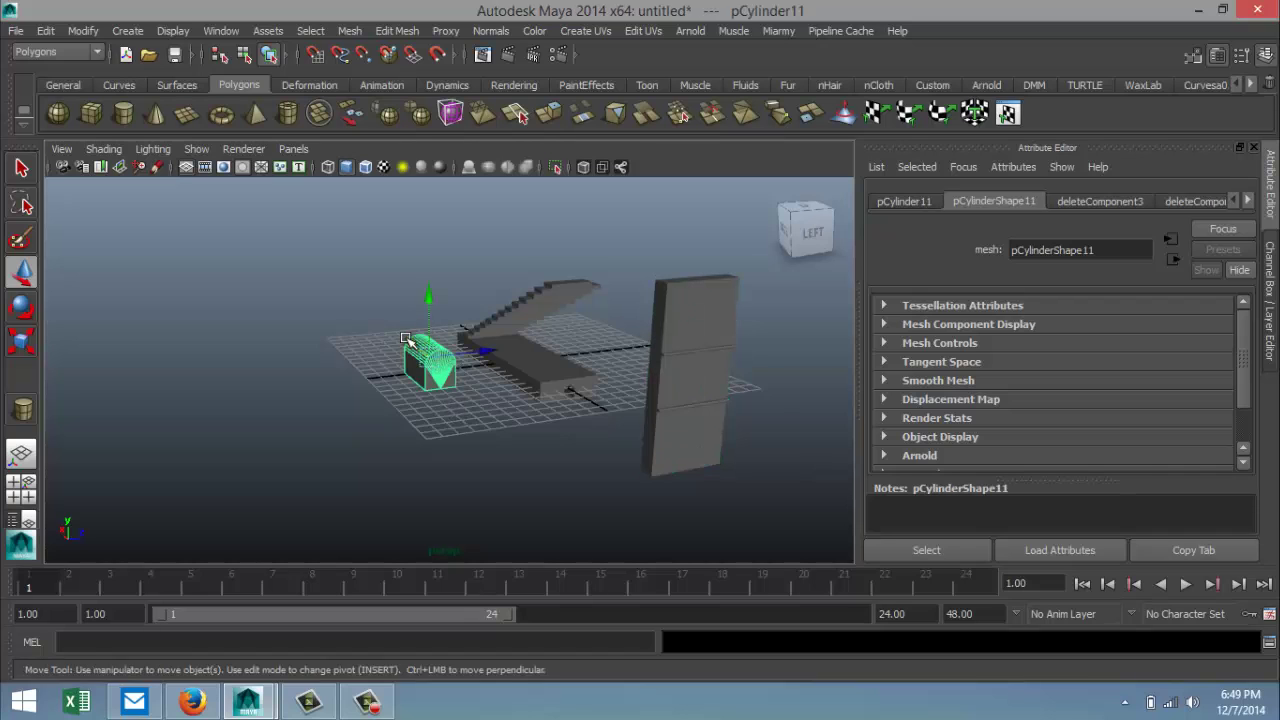
pyautogui.moveTo(415, 350); pyautogui.dragTo(494, 443)
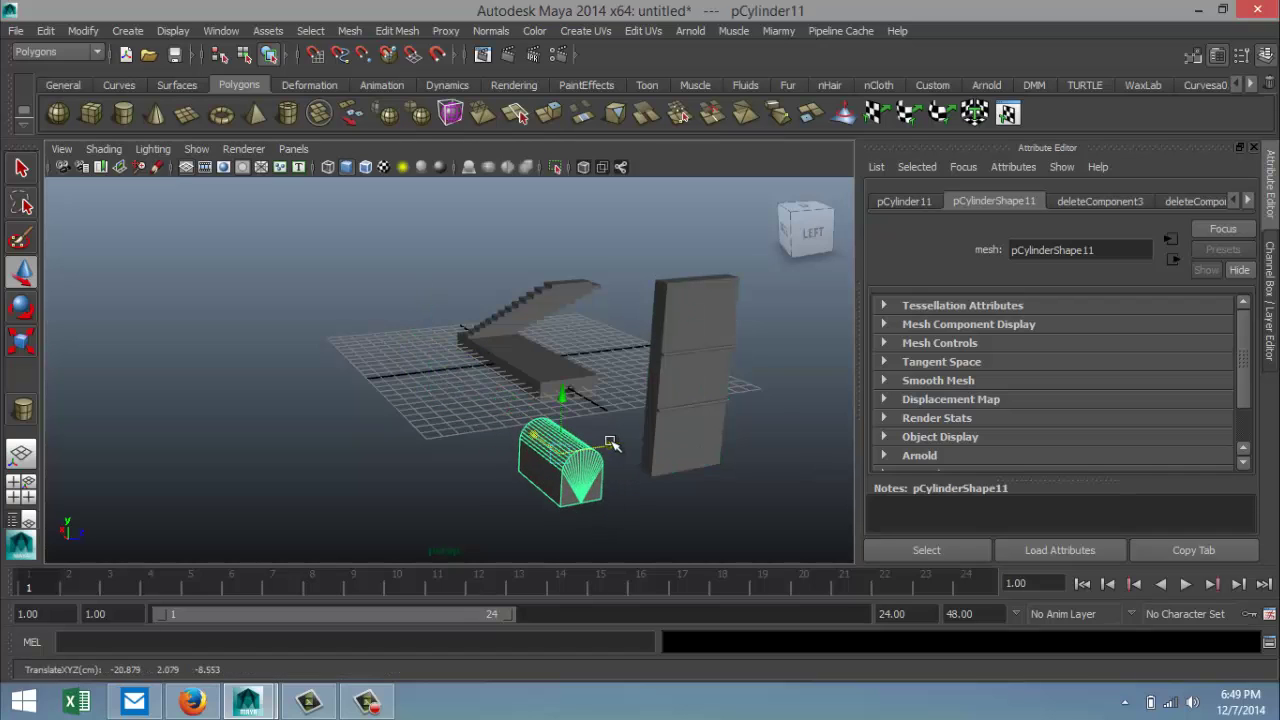
pyautogui.moveTo(622, 446); pyautogui.dragTo(751, 433)
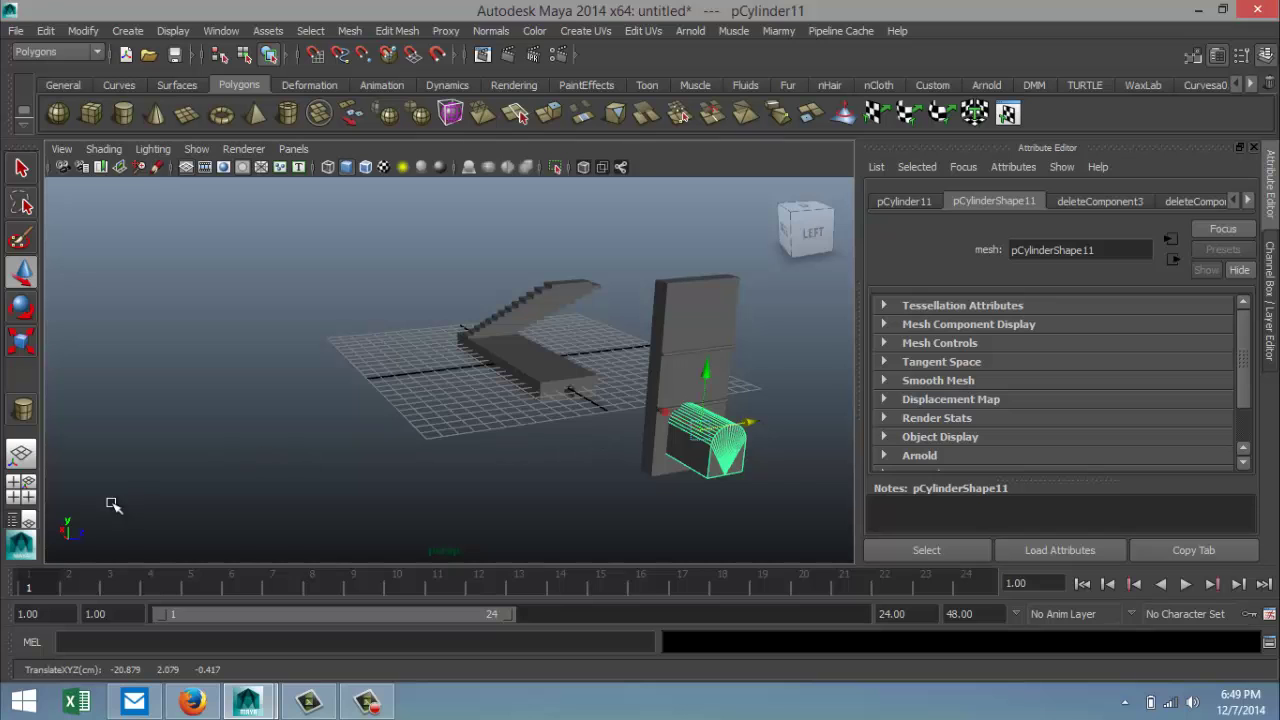
# Step: In the right view, center the arch piece on the end block and lower it to the block's base, about Y 0.85
pyautogui.click(22, 487)
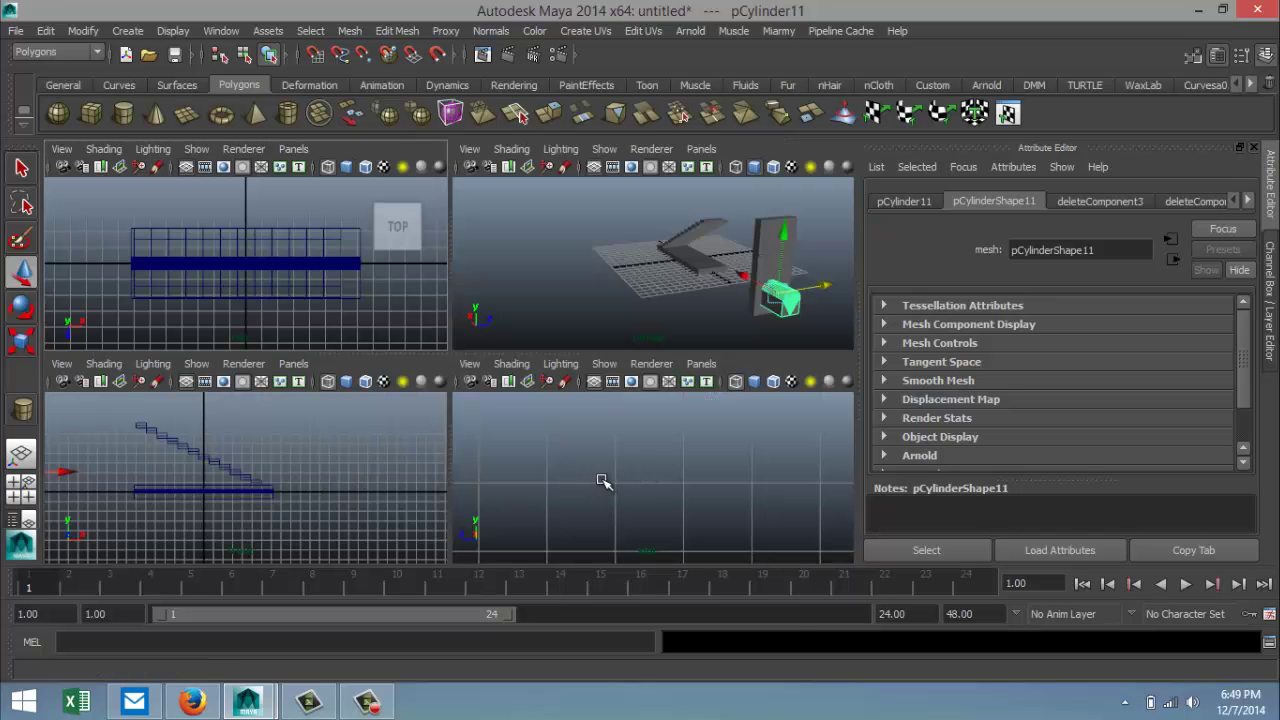
pyautogui.press('space')
pyautogui.press('f')
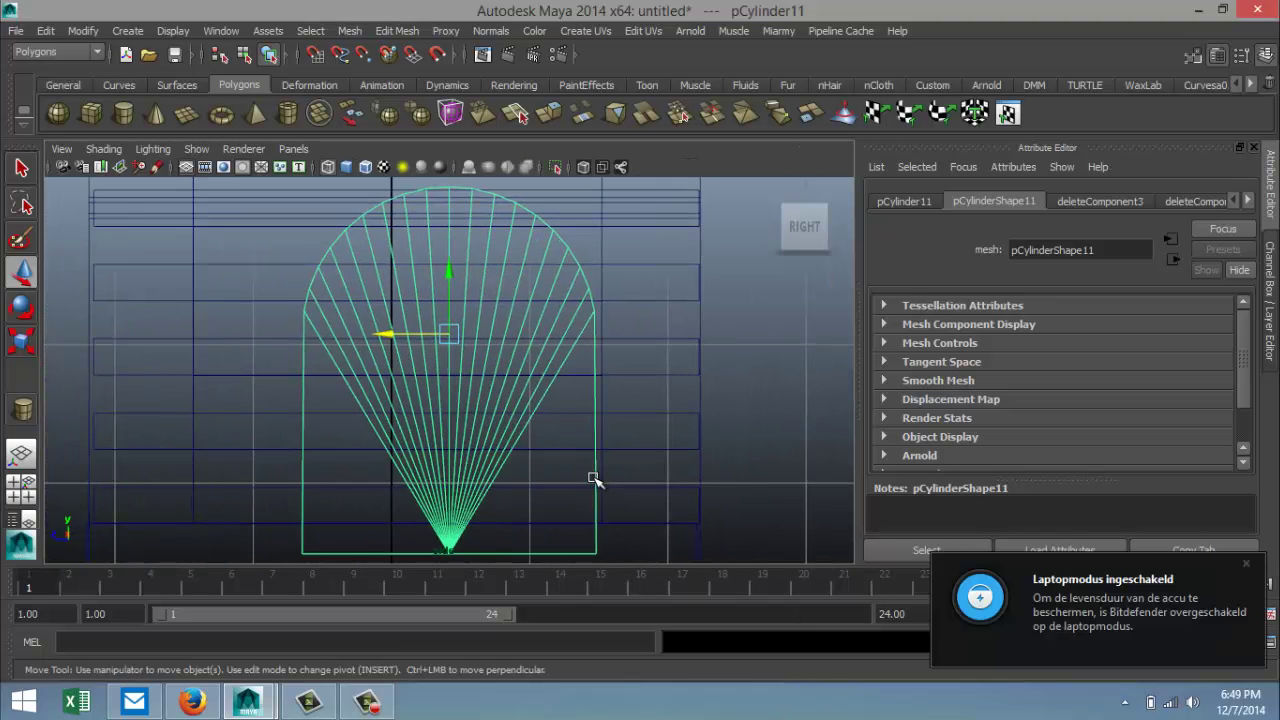
pyautogui.scroll(-5, 593, 479)
pyautogui.scroll(1, 594, 471)
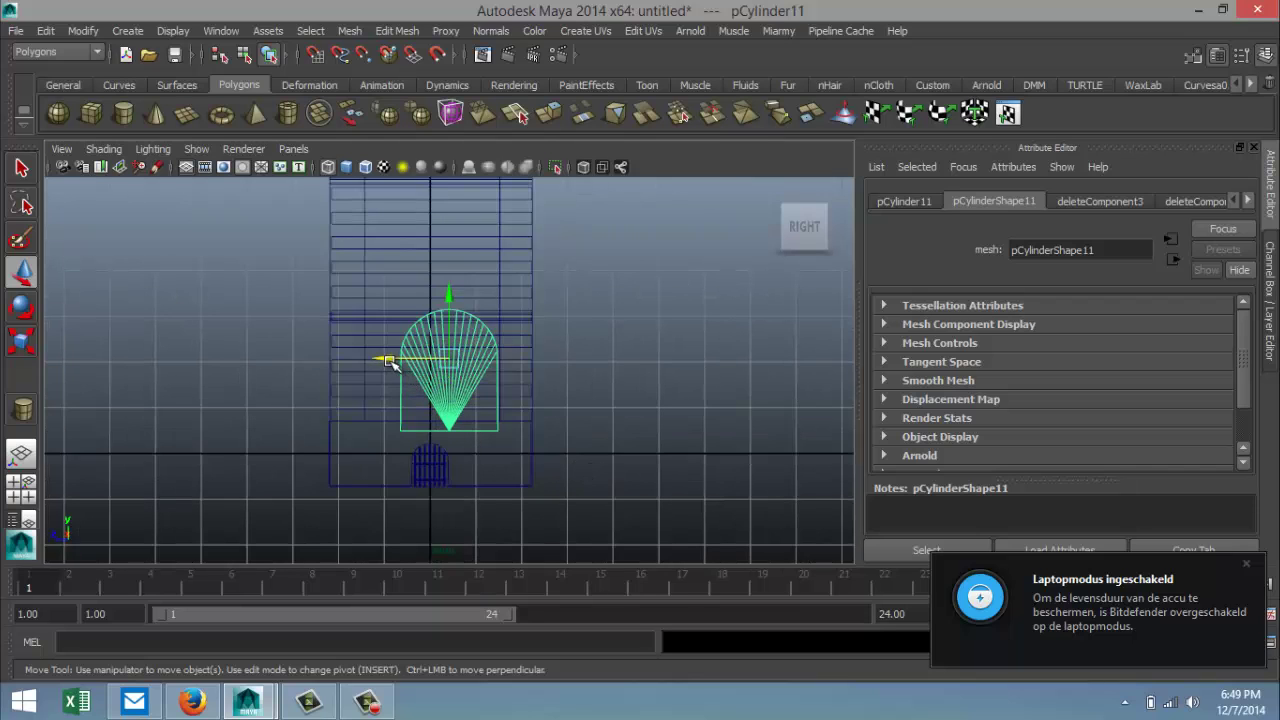
pyautogui.moveTo(388, 360); pyautogui.dragTo(365, 366)
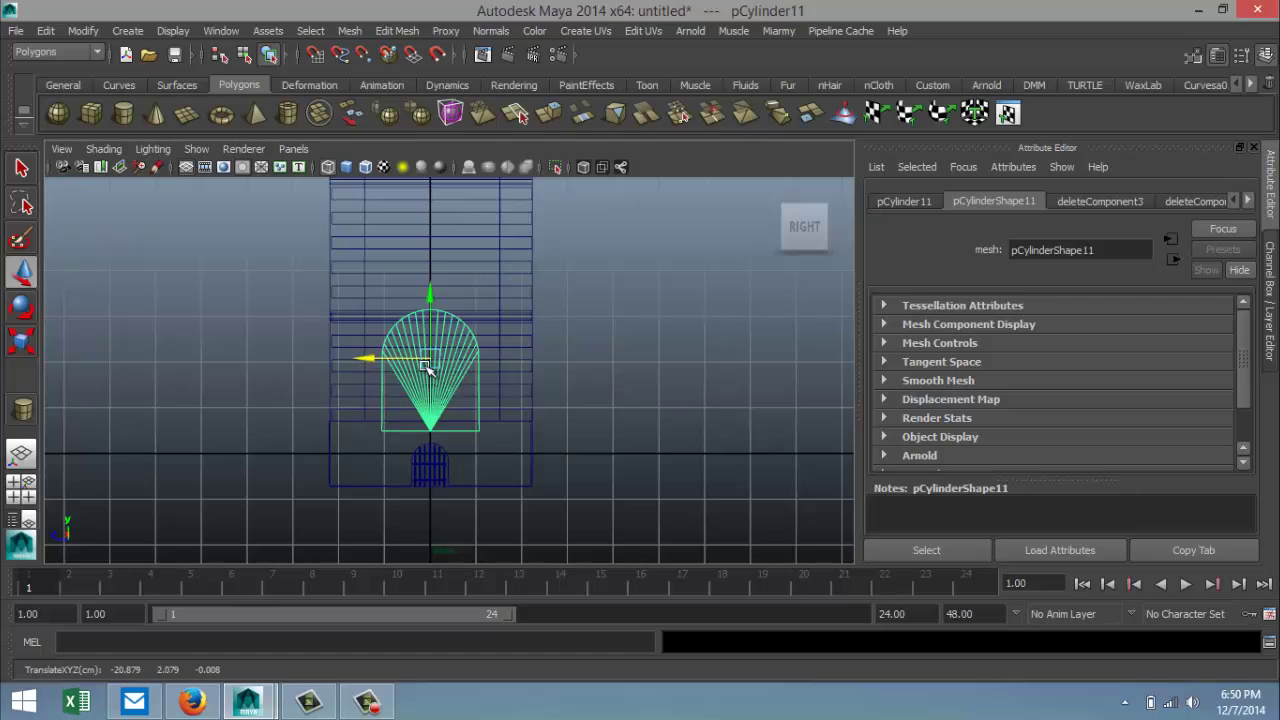
pyautogui.moveTo(430, 298); pyautogui.dragTo(430, 352)
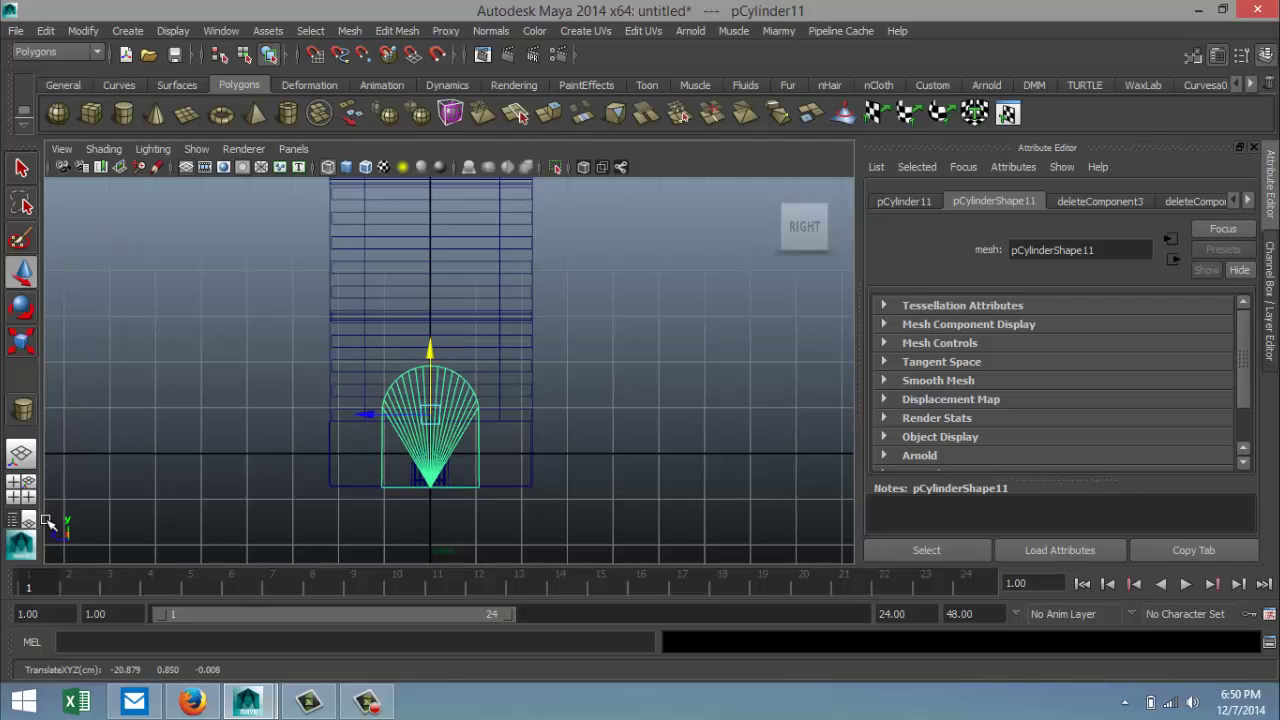
# Step: Move the arch piece along X to about -19.46 so it passes through the end block
pyautogui.click(21, 488)
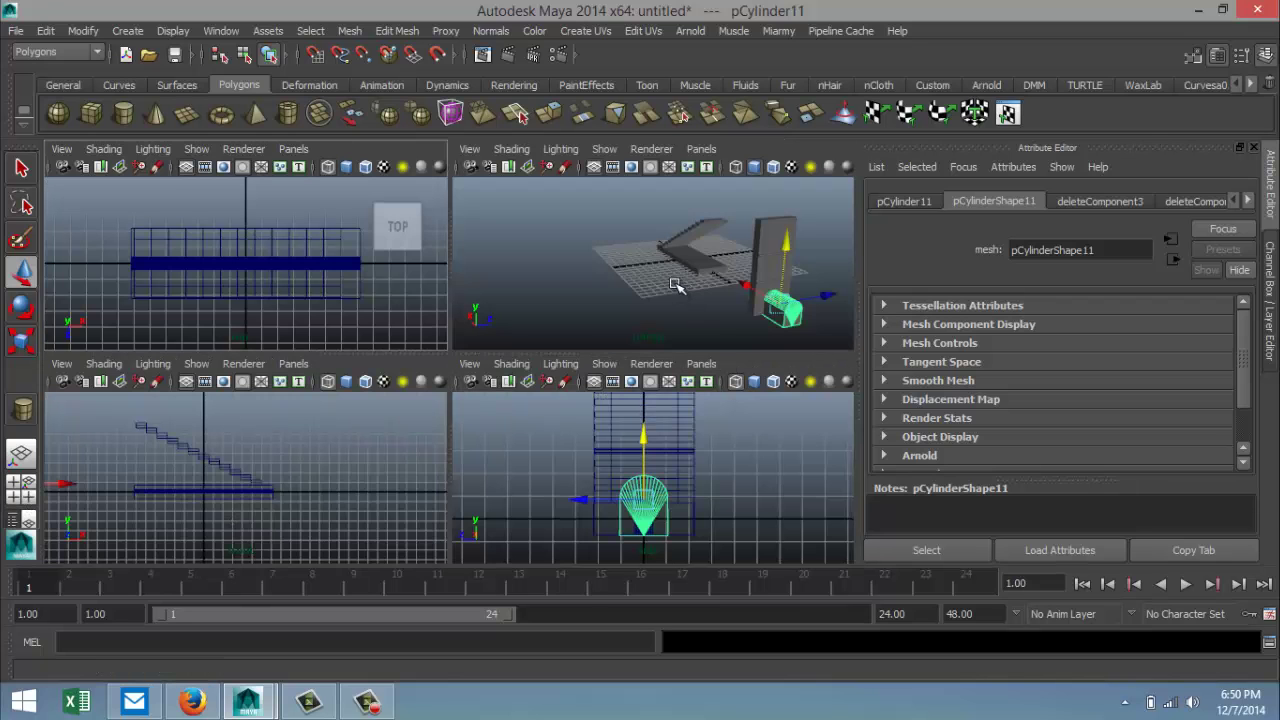
pyautogui.press('space')
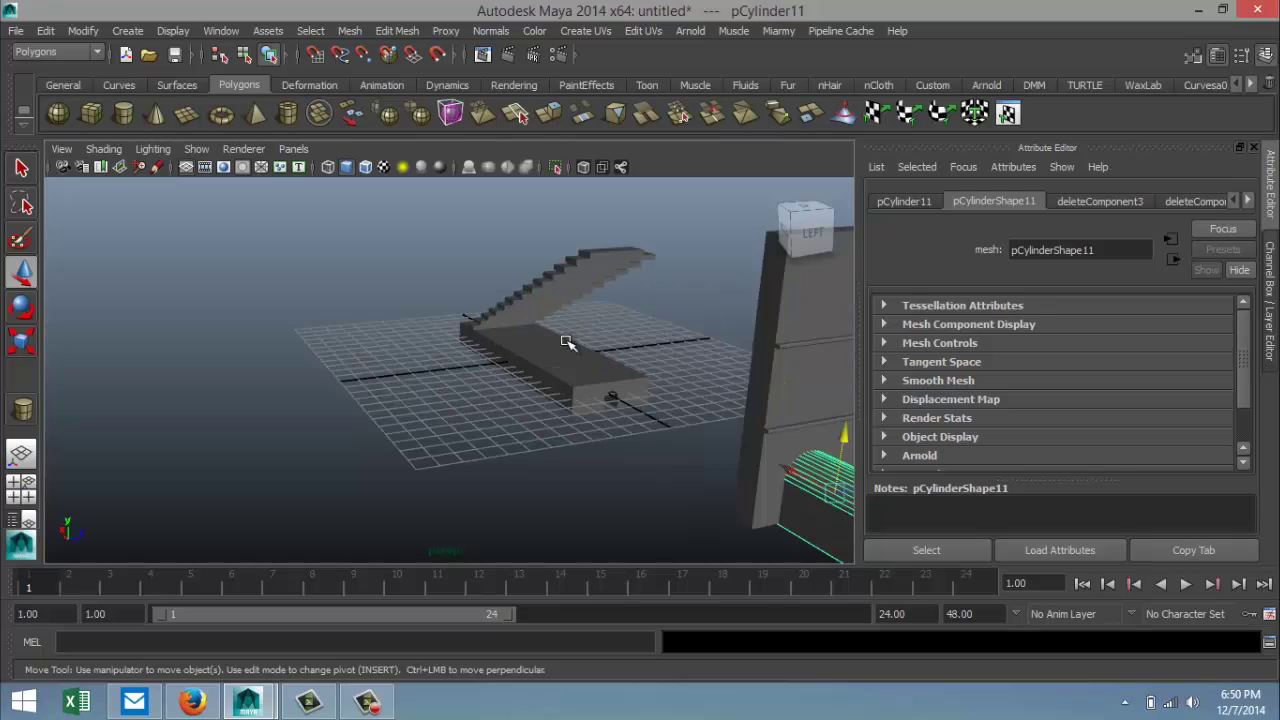
pyautogui.keyDown('alt'); pyautogui.moveTo(607, 392); pyautogui.dragTo(634, 414); pyautogui.keyUp('alt')
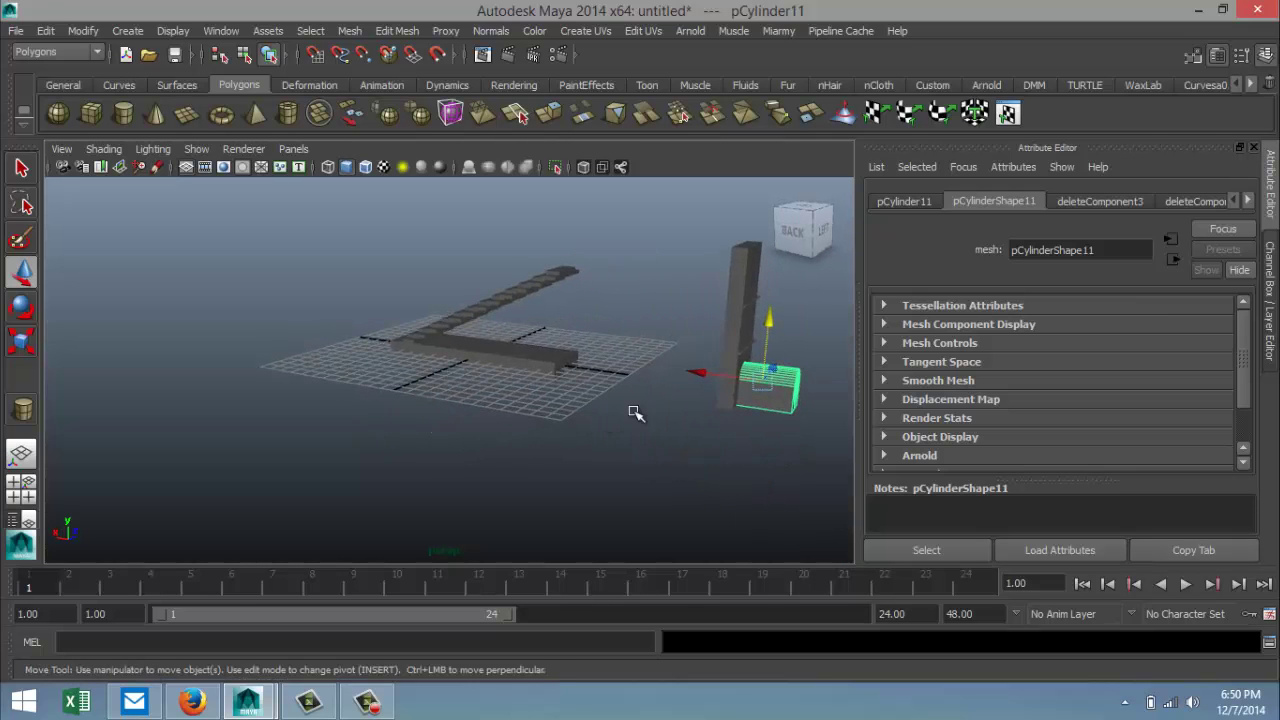
pyautogui.moveTo(699, 374); pyautogui.dragTo(663, 395)
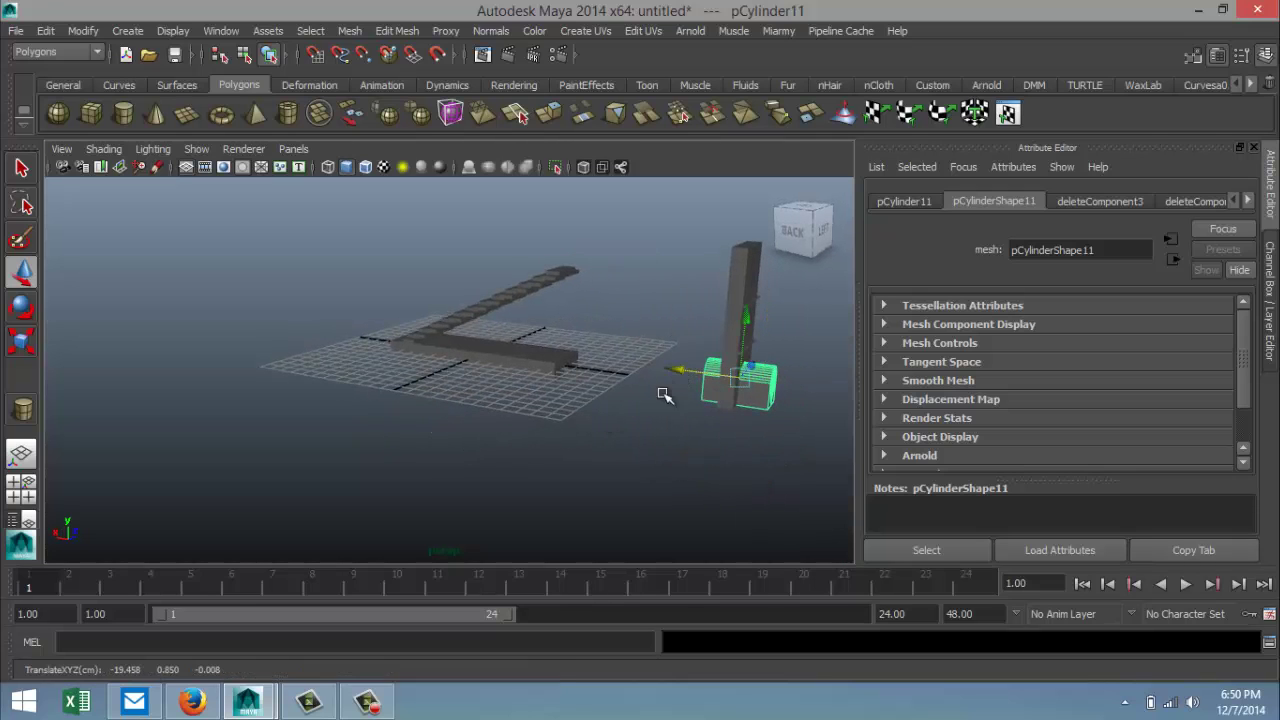
# Step: Duplicate the arch piece, undo the sideways move of the copy, and raise the copy above the original to about Y 4.86
pyautogui.hotkey('ctrl', 'd')
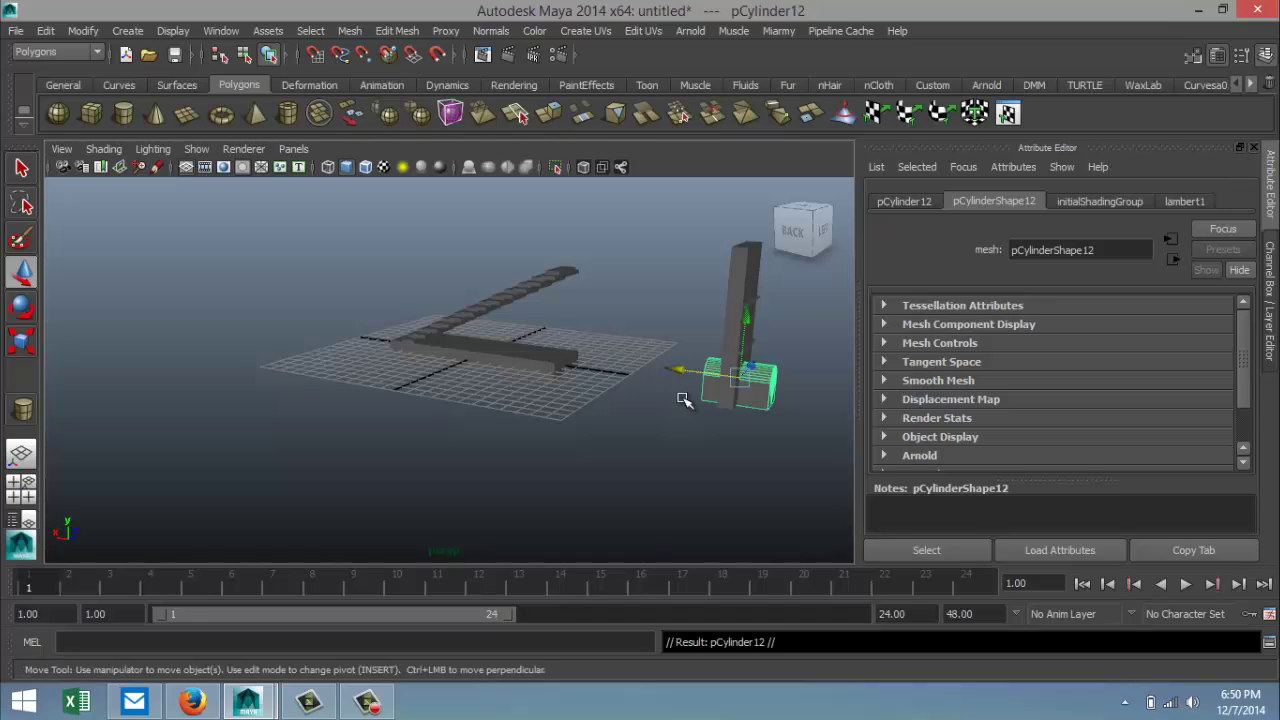
pyautogui.scroll(-2, 709, 412)
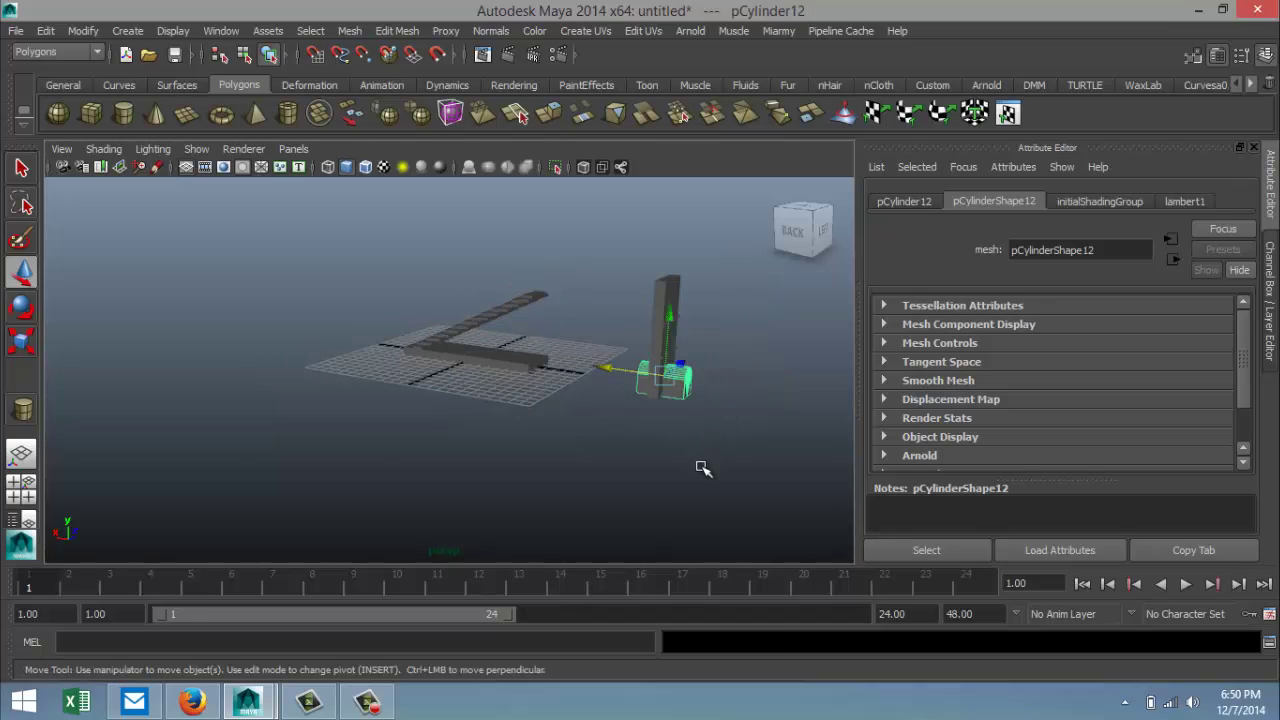
pyautogui.keyDown('alt'); pyautogui.moveTo(702, 468); pyautogui.dragTo(743, 430); pyautogui.keyUp('alt')
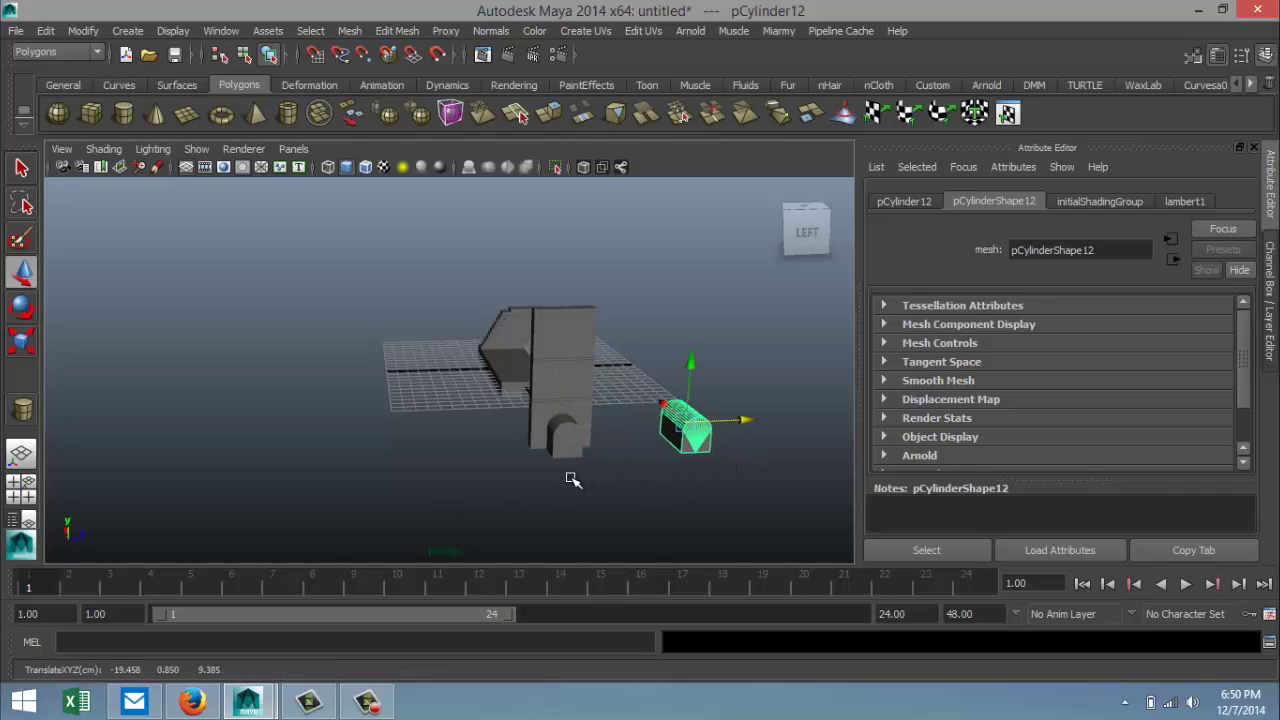
pyautogui.hotkey('ctrl', 'z')
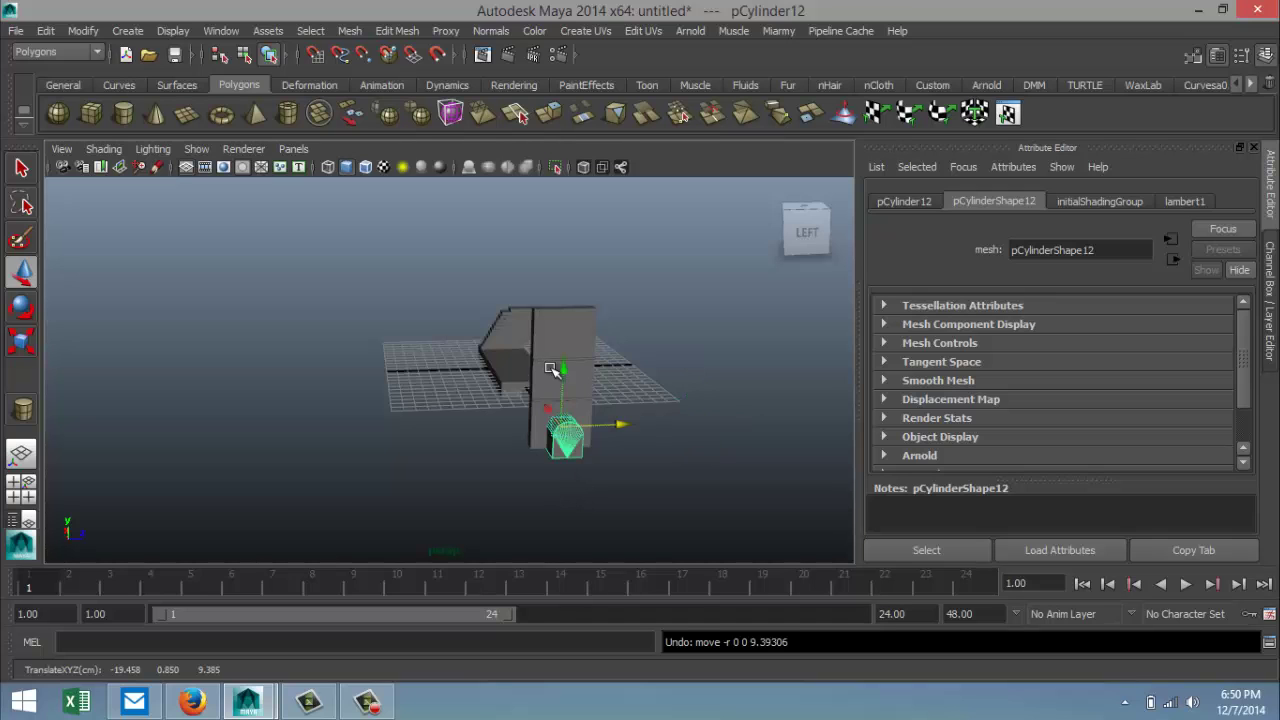
pyautogui.moveTo(566, 365); pyautogui.dragTo(568, 310)
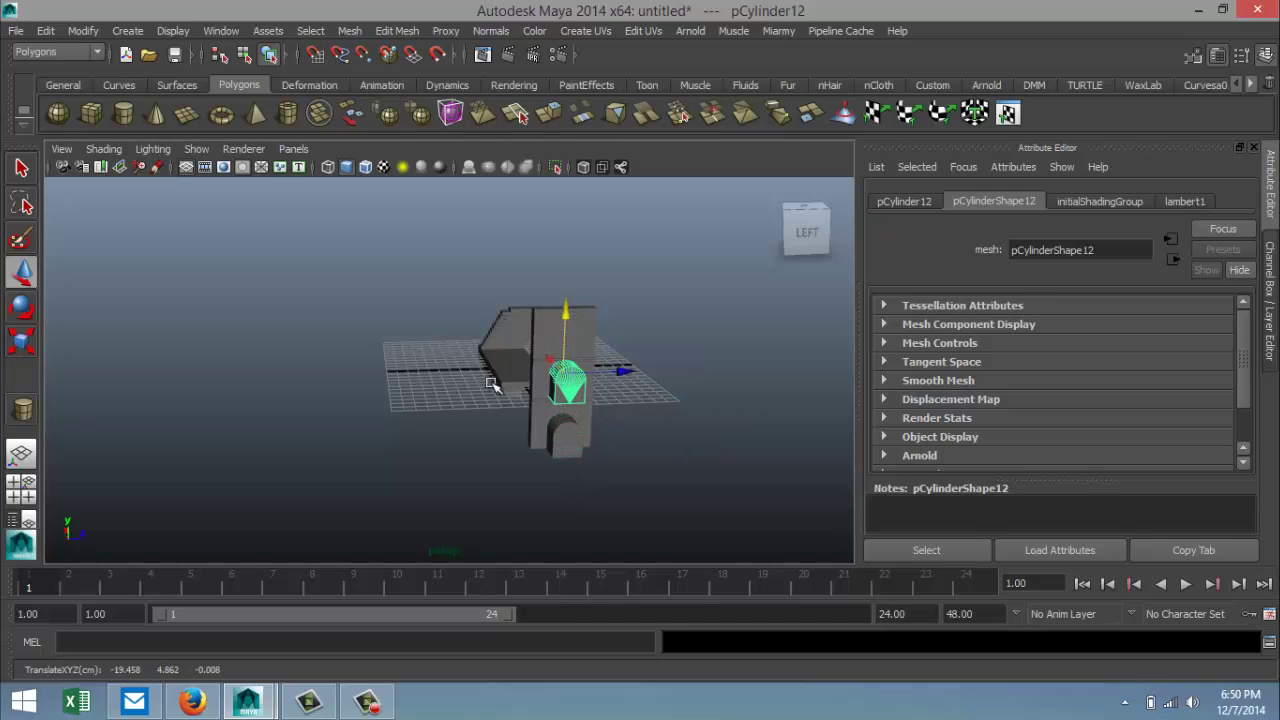
# Step: Scale the upper arch copy uniformly to 0.5 in the right view
pyautogui.click(25, 494)
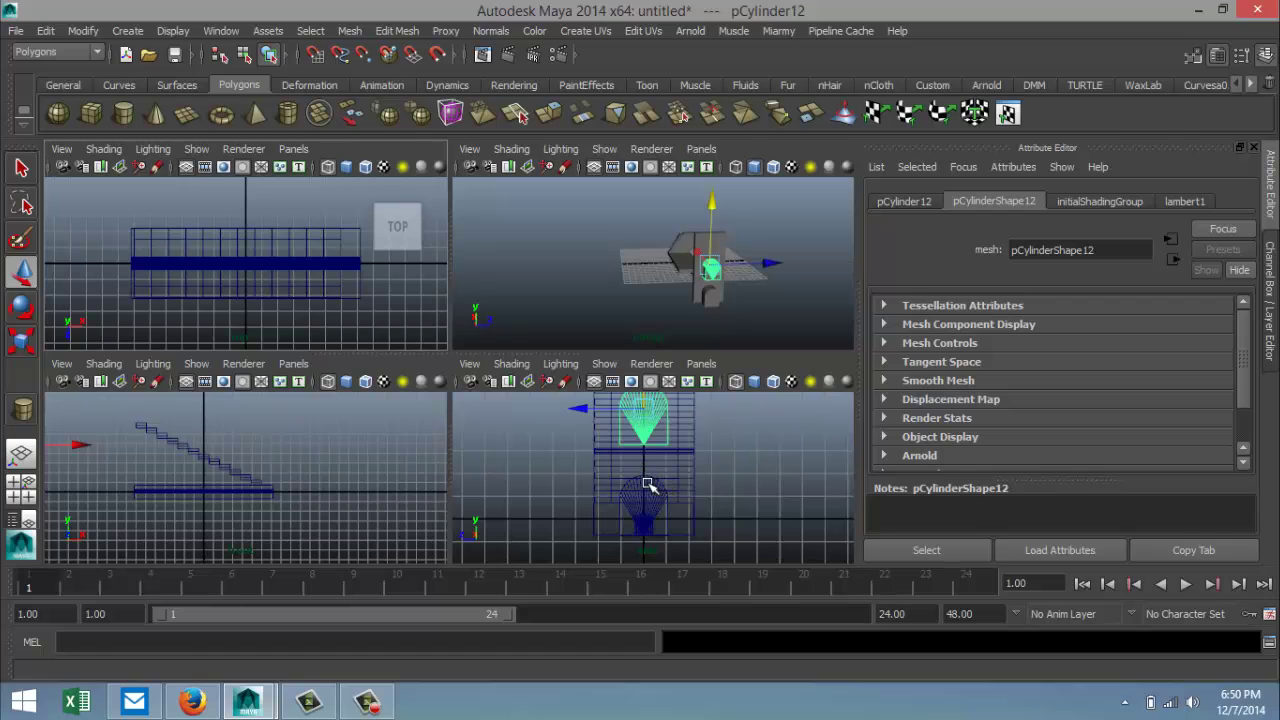
pyautogui.press('space')
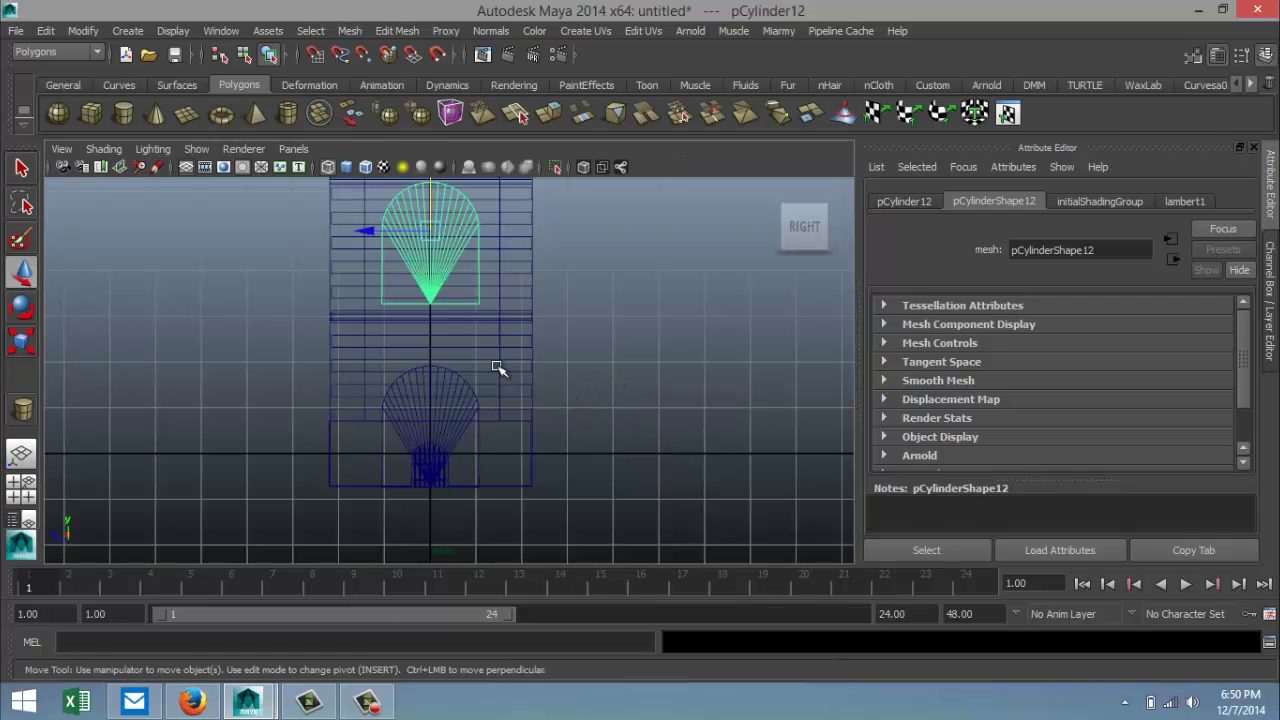
pyautogui.moveTo(430, 200); pyautogui.dragTo(374, 263)
pyautogui.press('r')
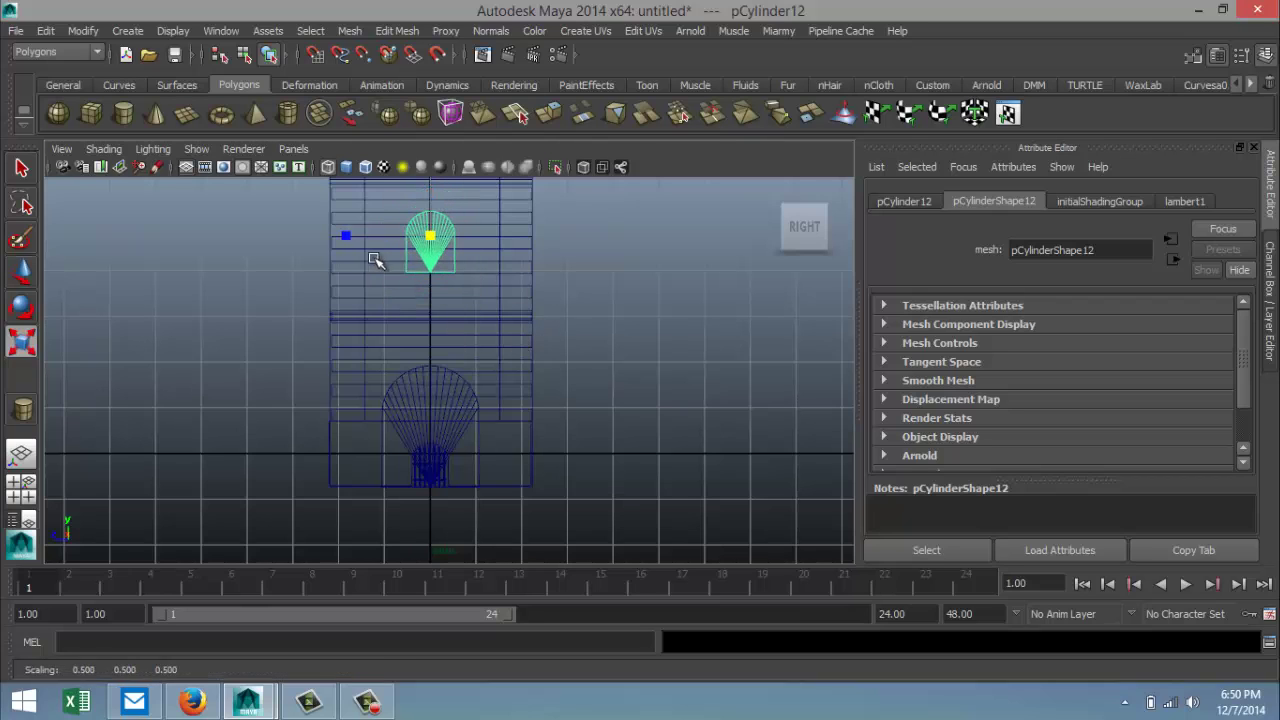
# Step: Lower the small arch copy to just above the end block's lower band, at about Y 3.94
pyautogui.press('w')
pyautogui.moveTo(432, 197); pyautogui.dragTo(440, 231)
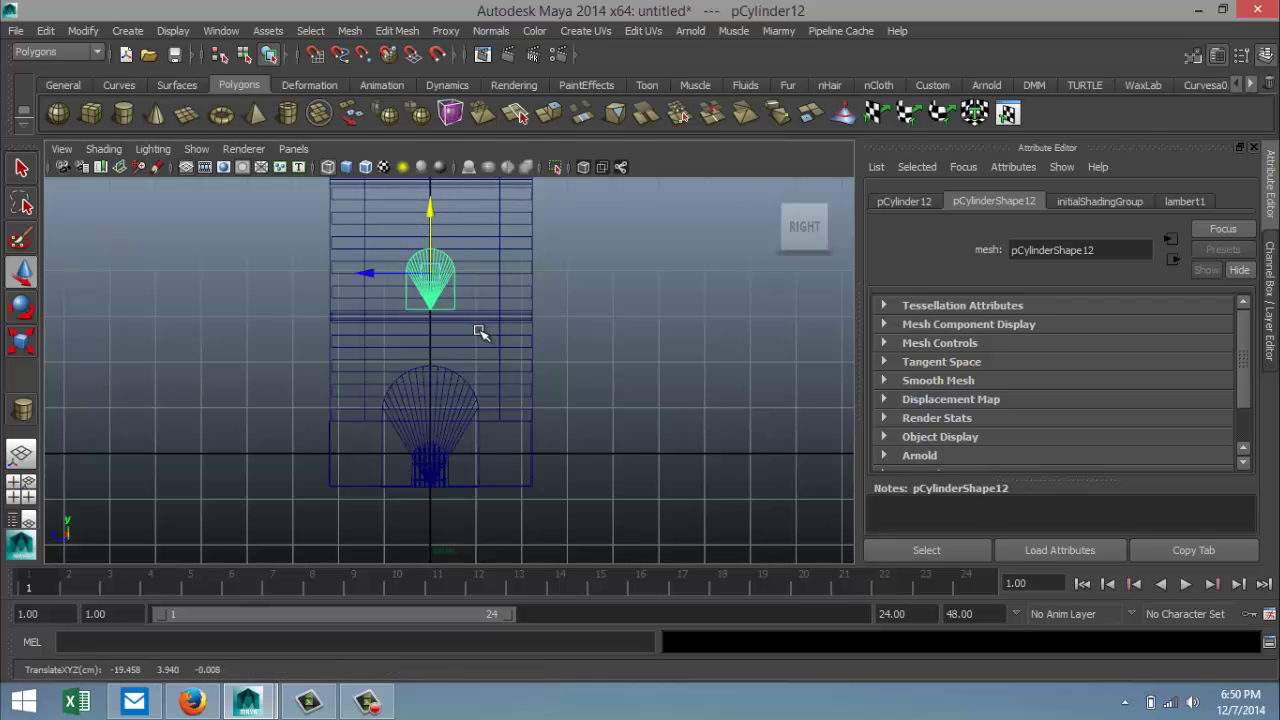
pyautogui.scroll(-2, 490, 345)
pyautogui.scroll(-1, 605, 320)
pyautogui.keyDown('alt'); pyautogui.moveTo(601, 328); pyautogui.dragTo(634, 429, button='middle'); pyautogui.keyUp('alt')
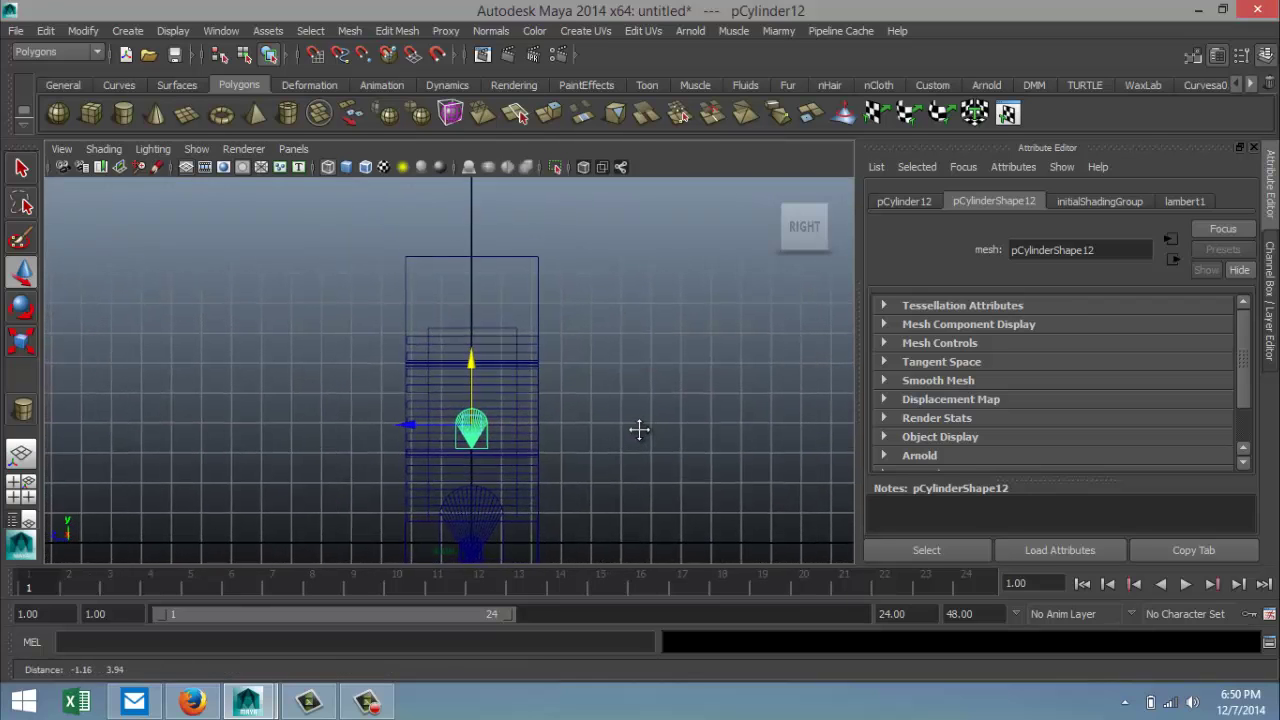
# Step: Duplicate the small arch piece and raise the copy to about Y 6.91, just above the end block's upper band
pyautogui.hotkey('ctrl', 'd')
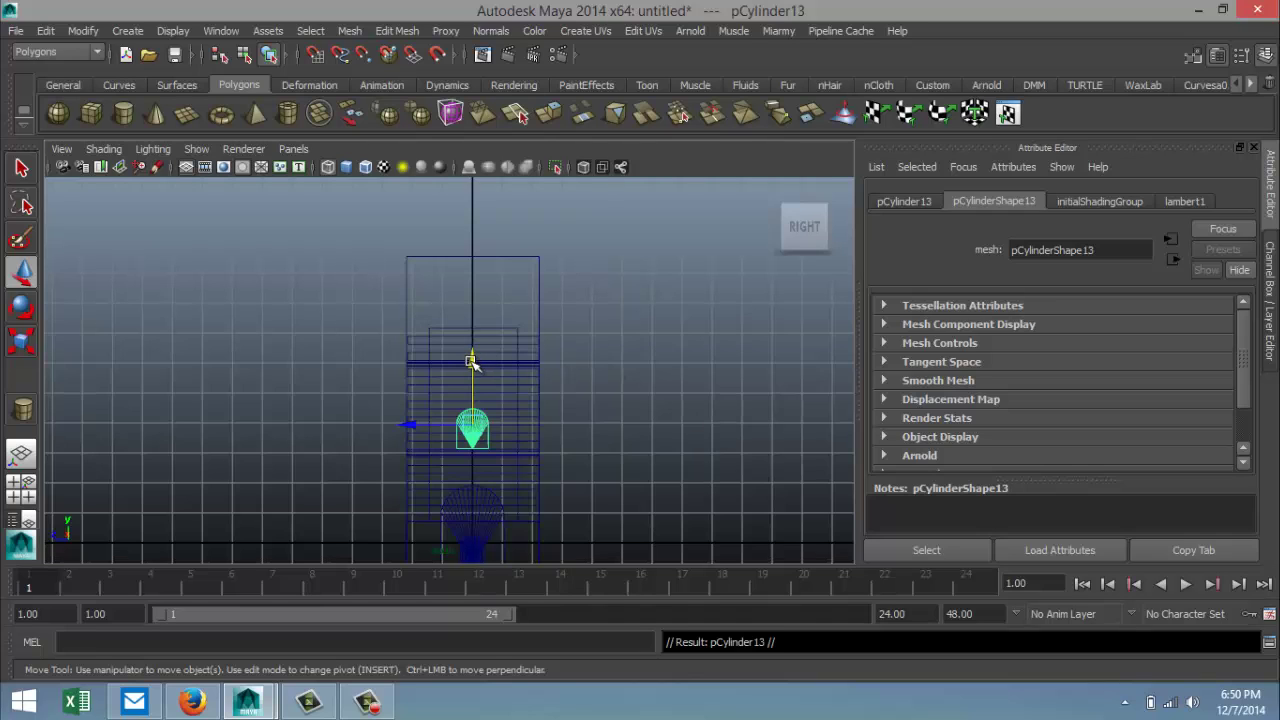
pyautogui.moveTo(472, 362); pyautogui.dragTo(485, 274)
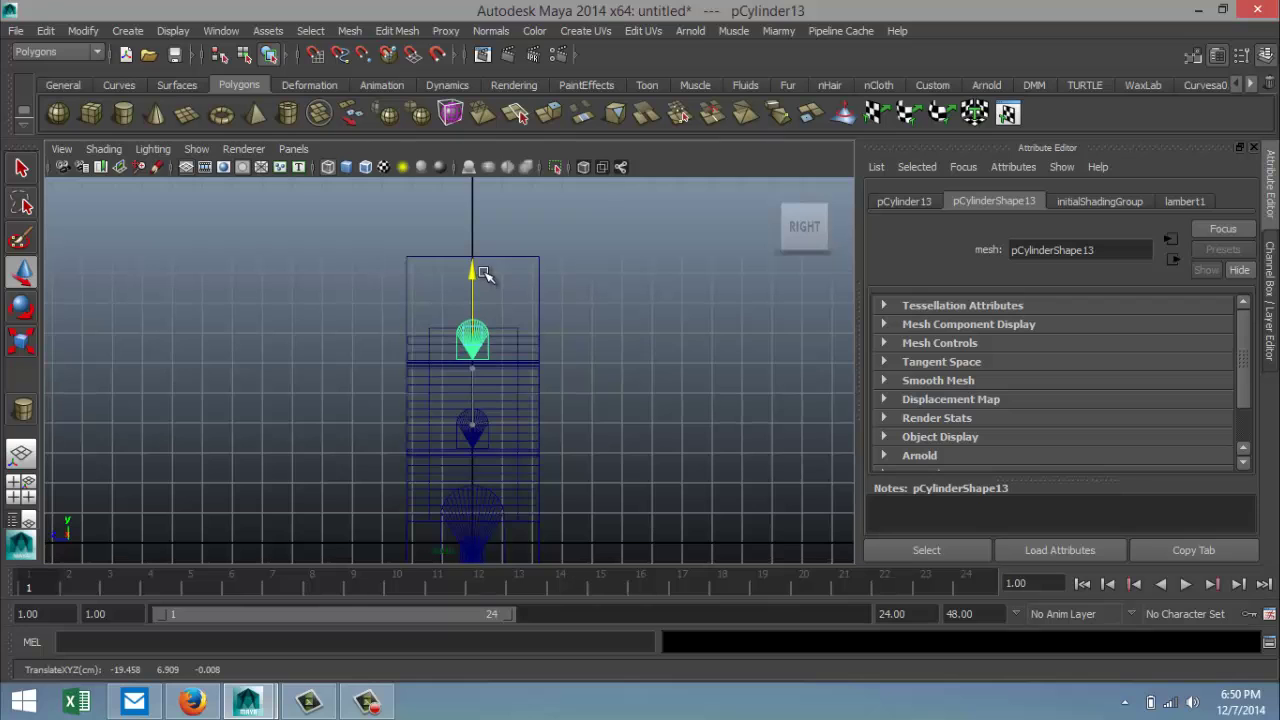
# Step: Subtract the large arch piece and both small arch copies from the end block with Boolean Difference
pyautogui.click(22, 488)
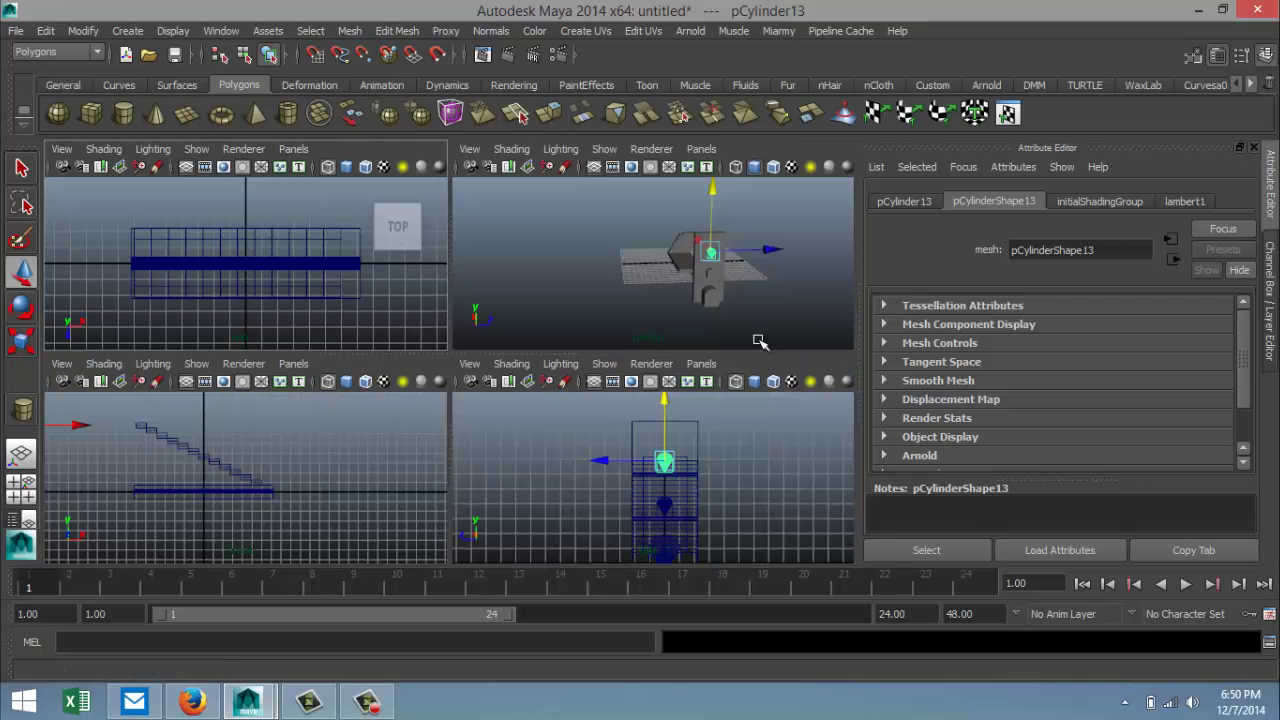
pyautogui.press('space')
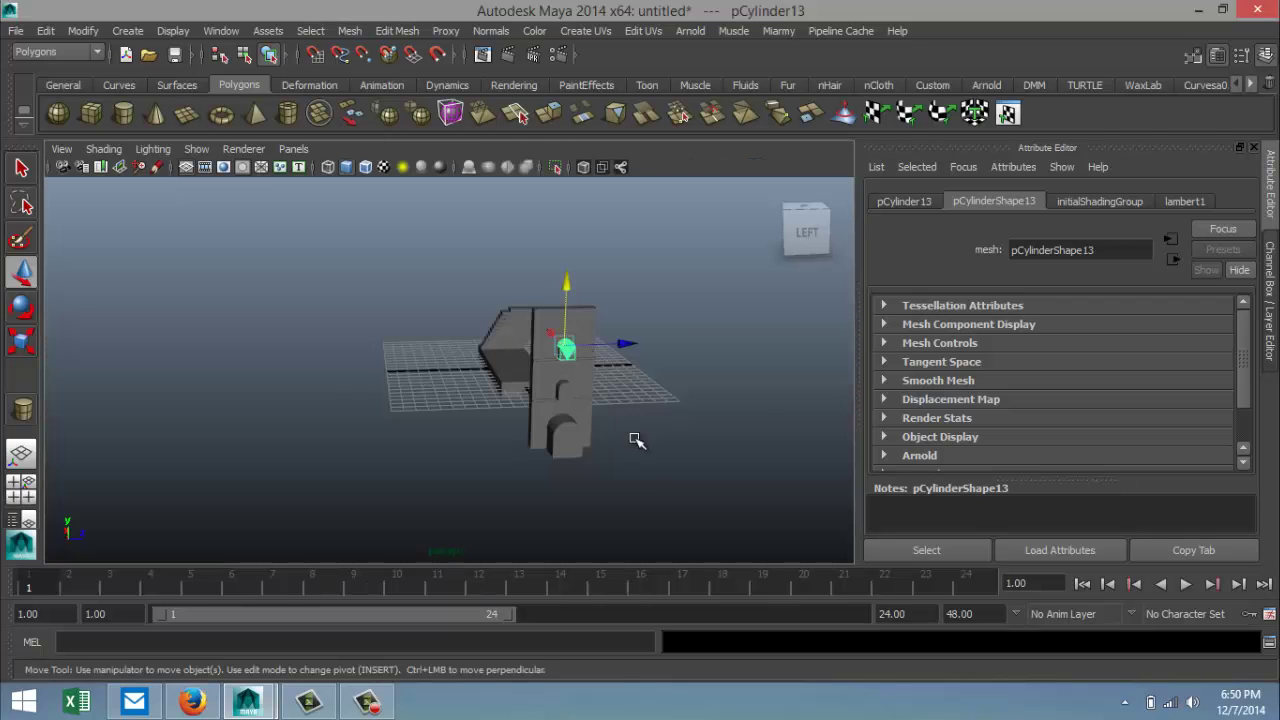
pyautogui.keyDown('alt'); pyautogui.moveTo(634, 437); pyautogui.dragTo(529, 514); pyautogui.keyUp('alt')
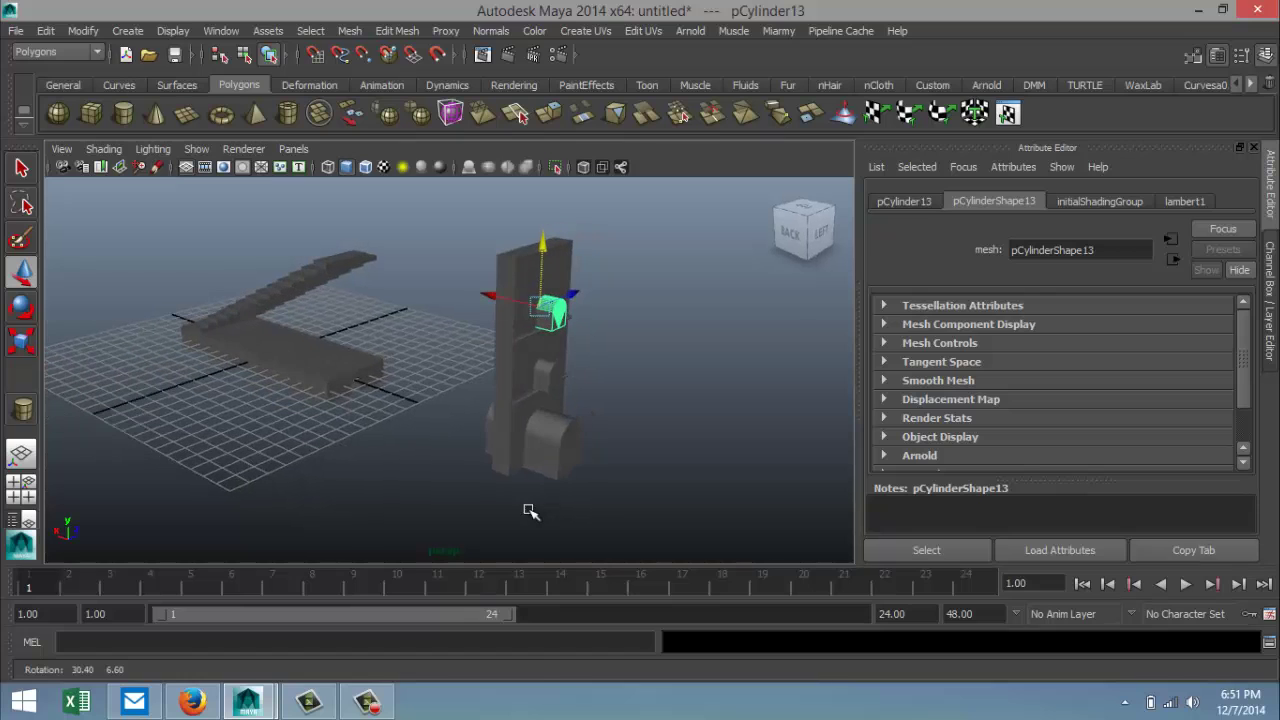
pyautogui.click(507, 430)
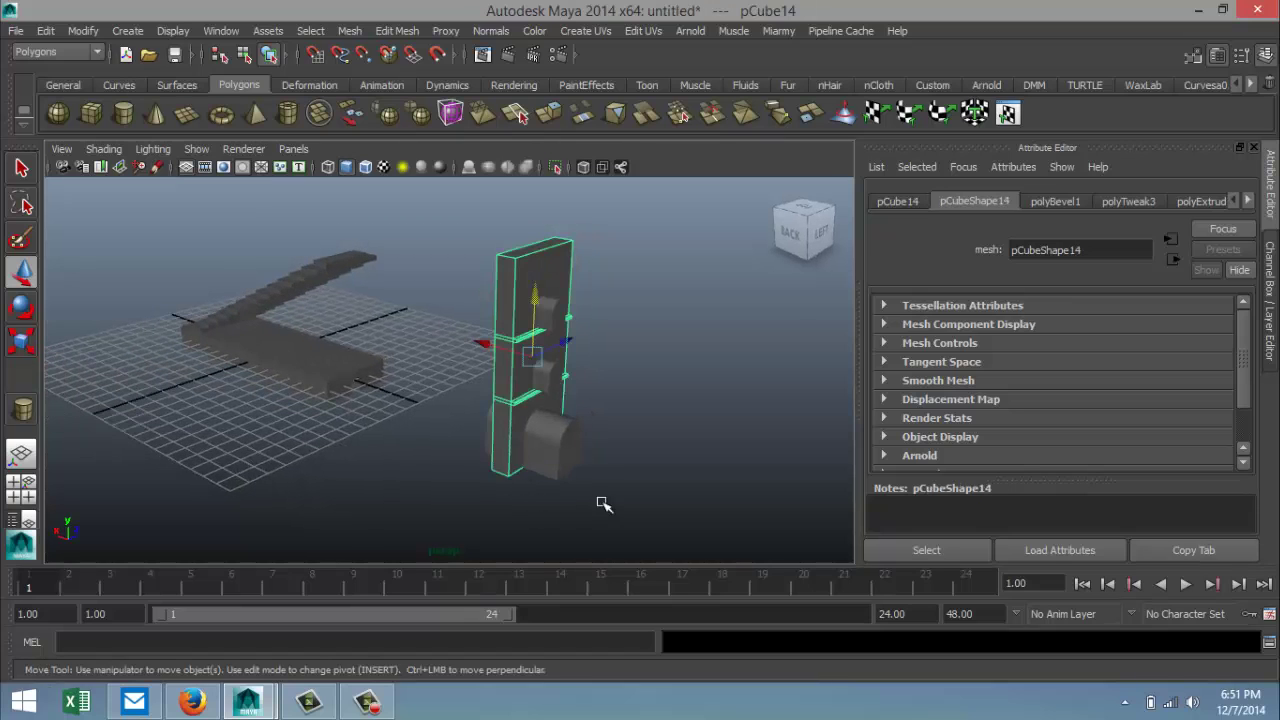
pyautogui.click(567, 459)
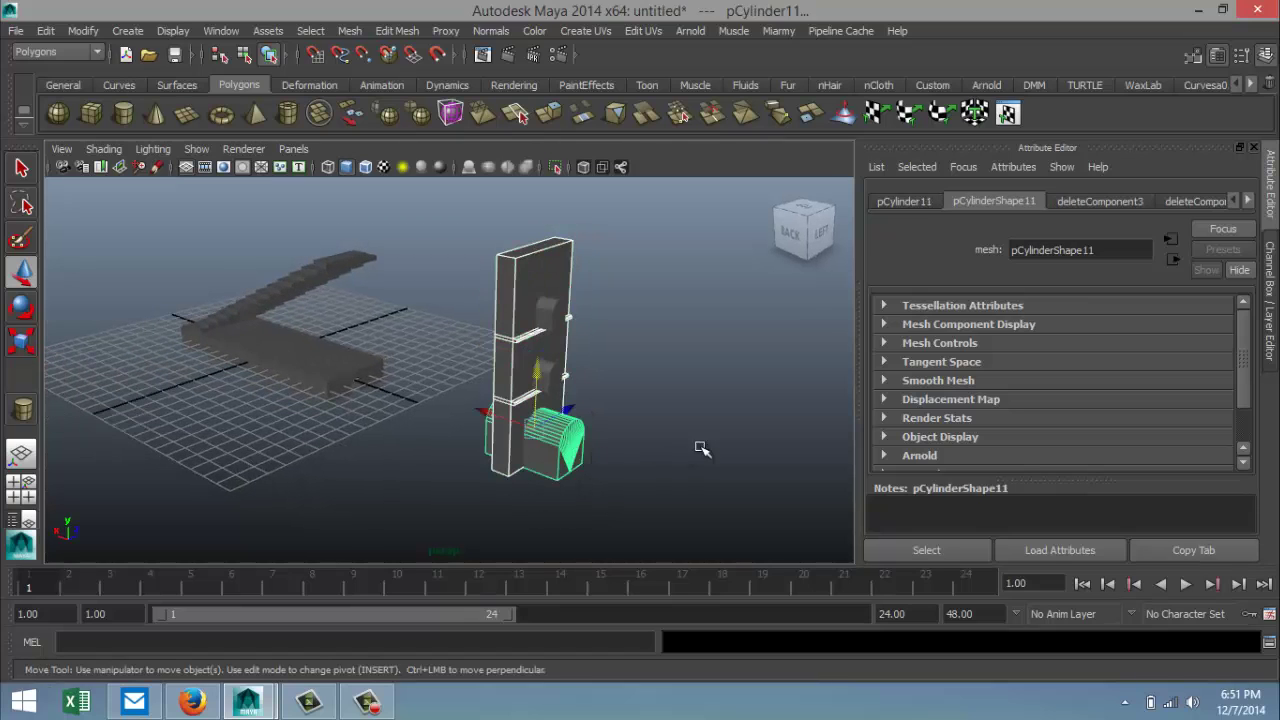
pyautogui.click(364, 35)
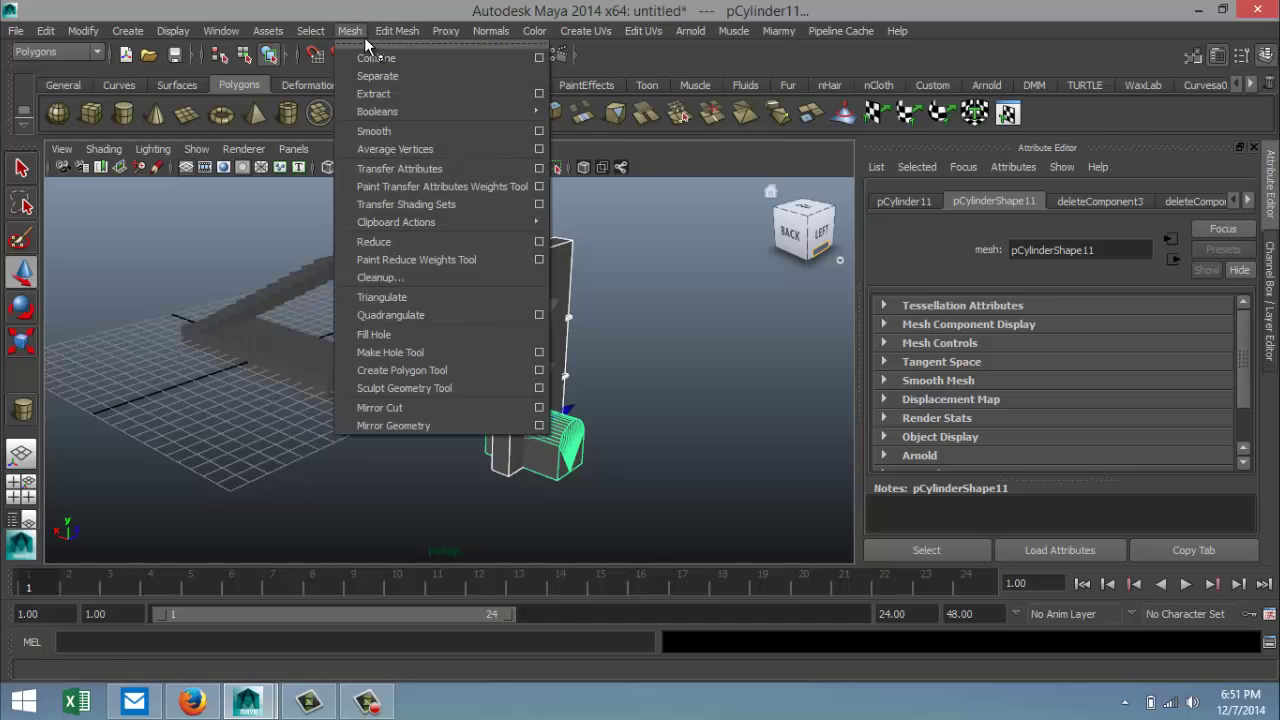
pyautogui.moveTo(467, 108)
pyautogui.click(585, 139)
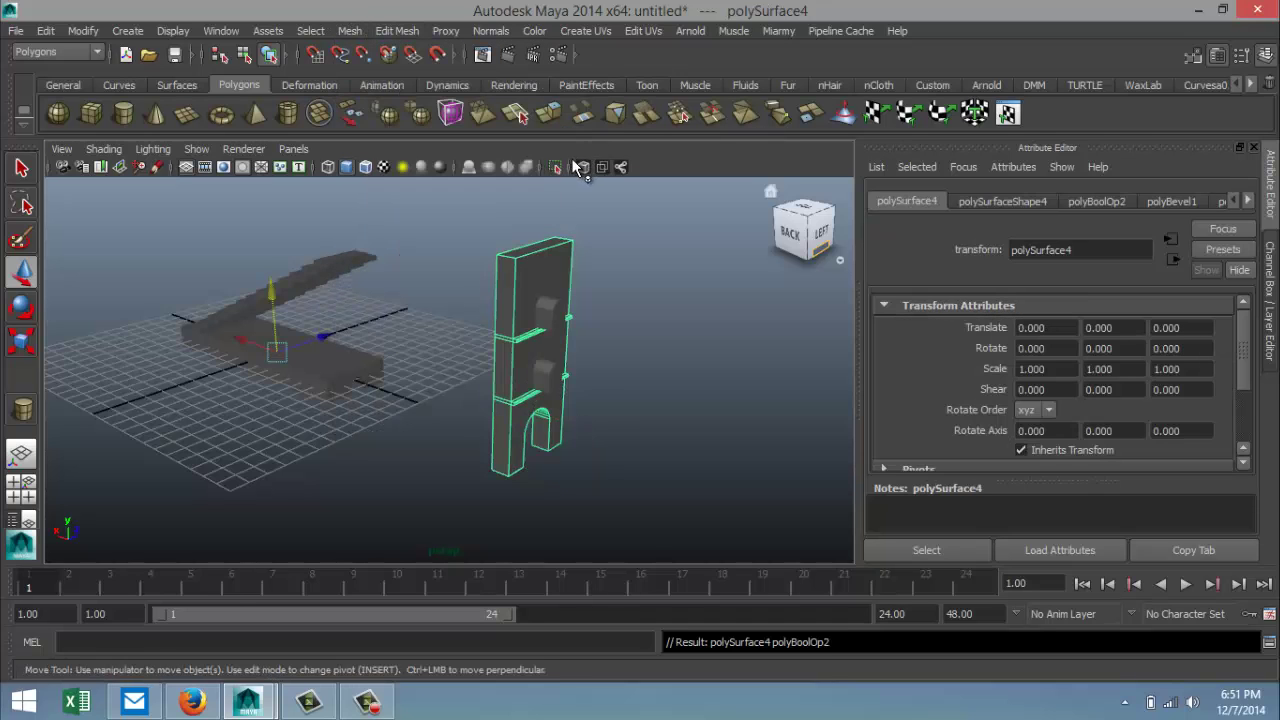
pyautogui.click(540, 373)
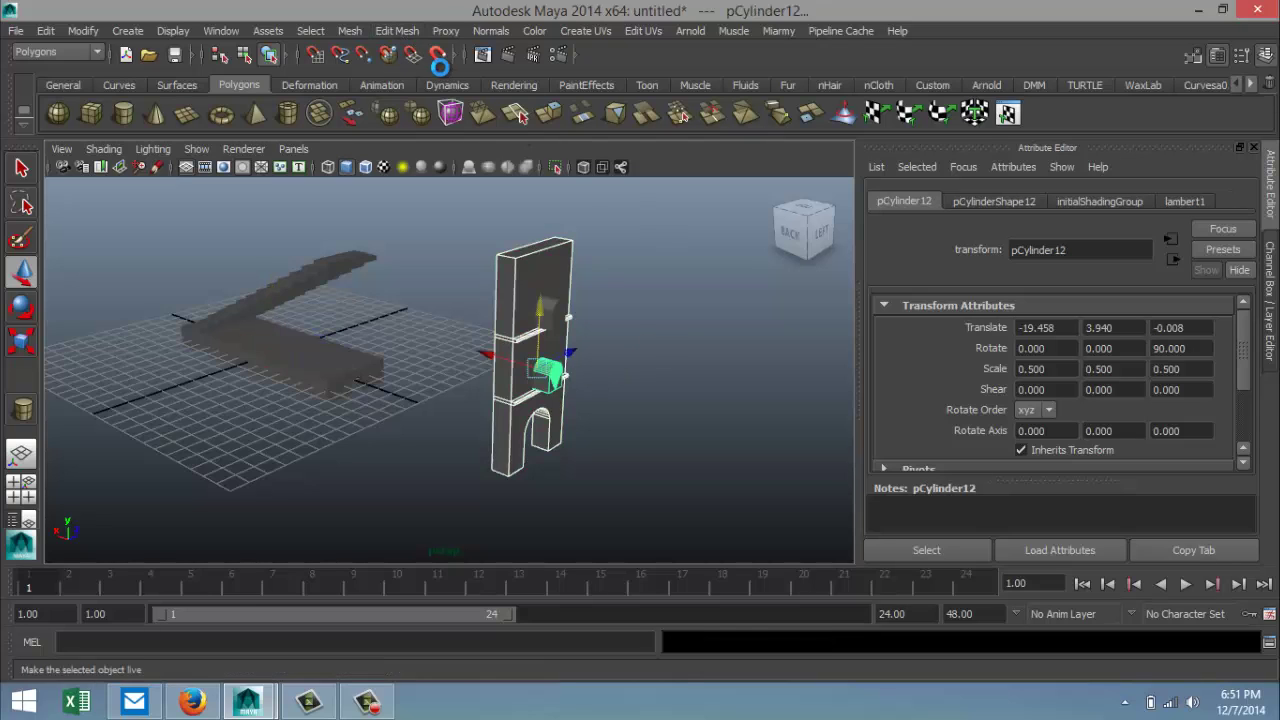
pyautogui.click(551, 315)
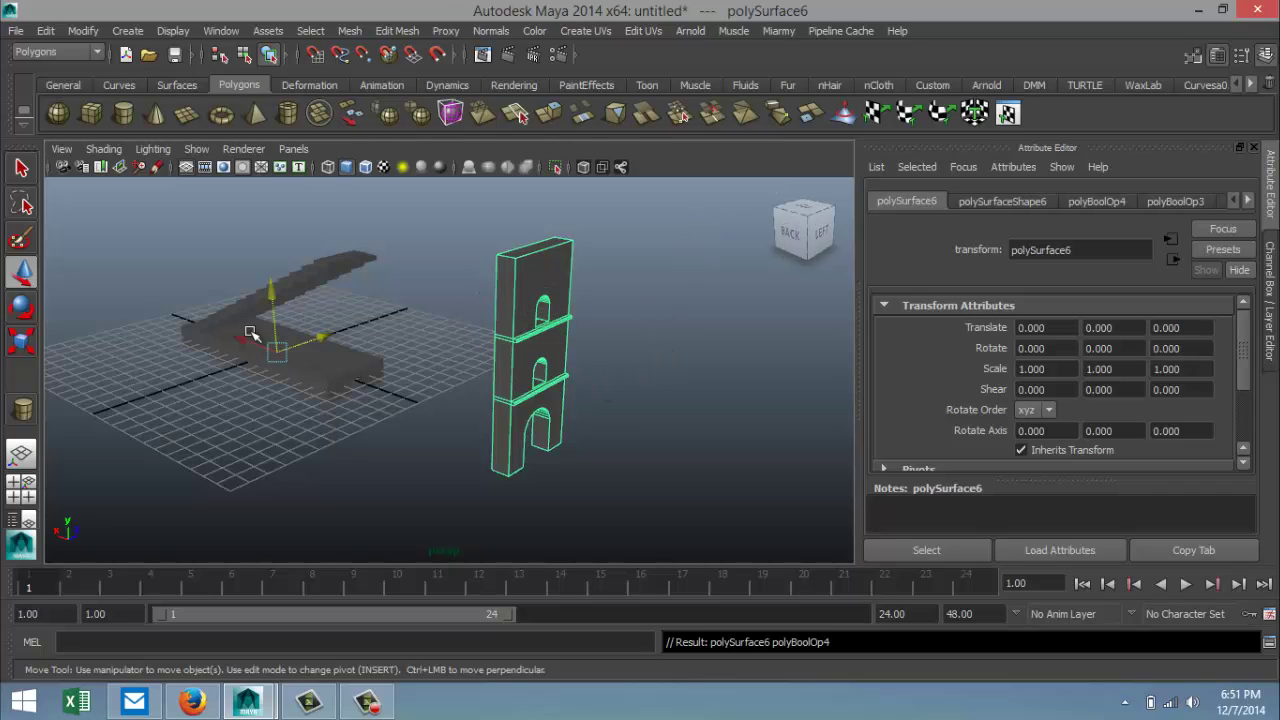
# Step: Move the end block along X to a translate value of about 11.38 so it sits against the box's end below the staircase top
pyautogui.moveTo(242, 345); pyautogui.dragTo(128, 322)
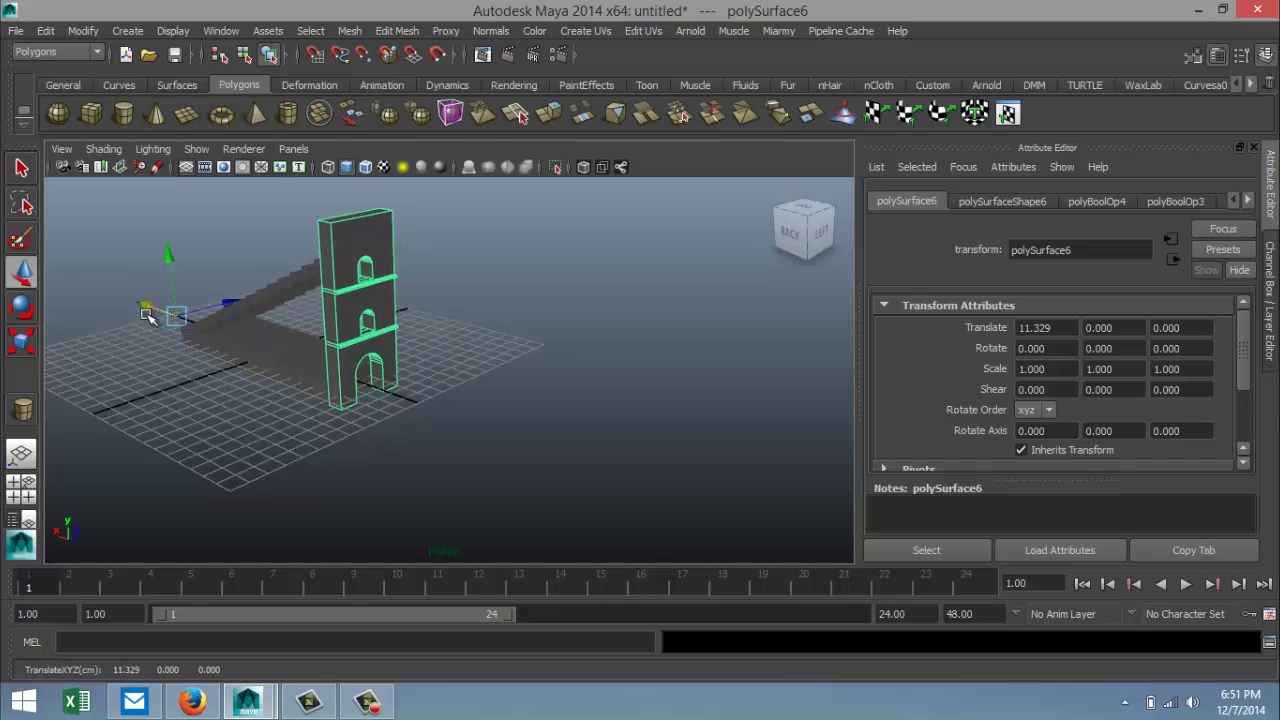
pyautogui.click(22, 488)
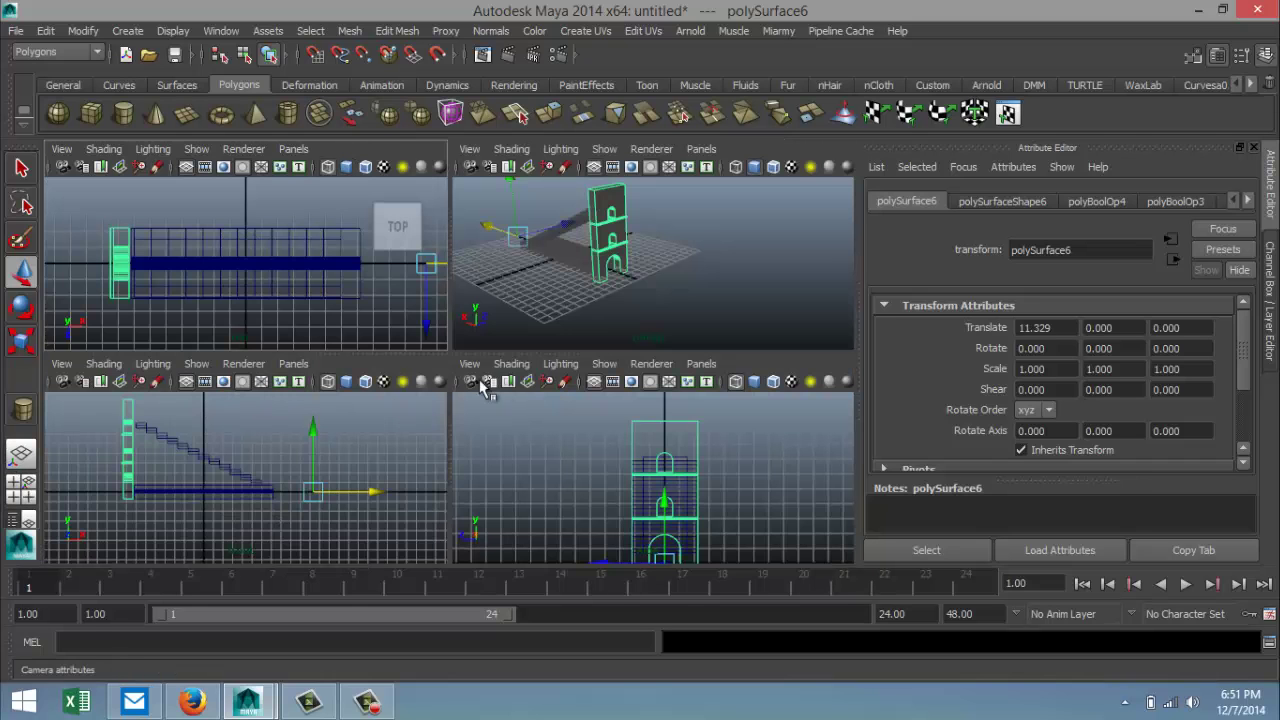
pyautogui.press('space')
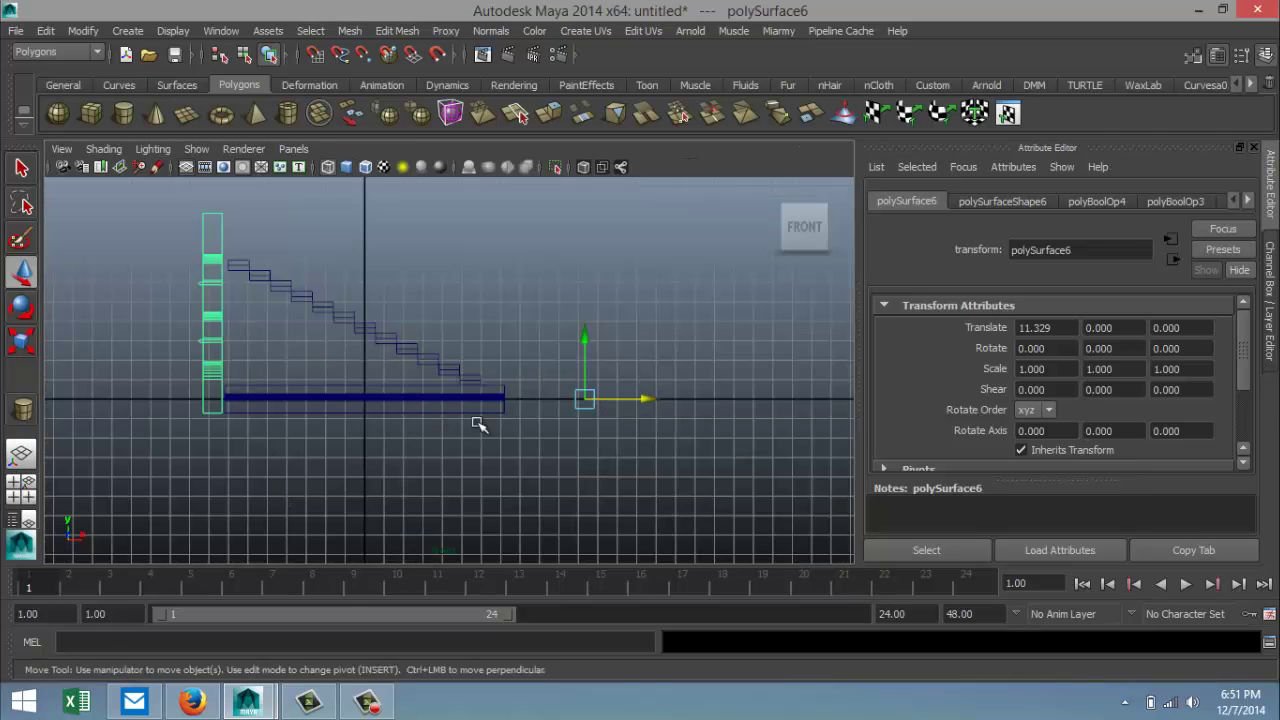
pyautogui.moveTo(645, 403); pyautogui.dragTo(645, 402)
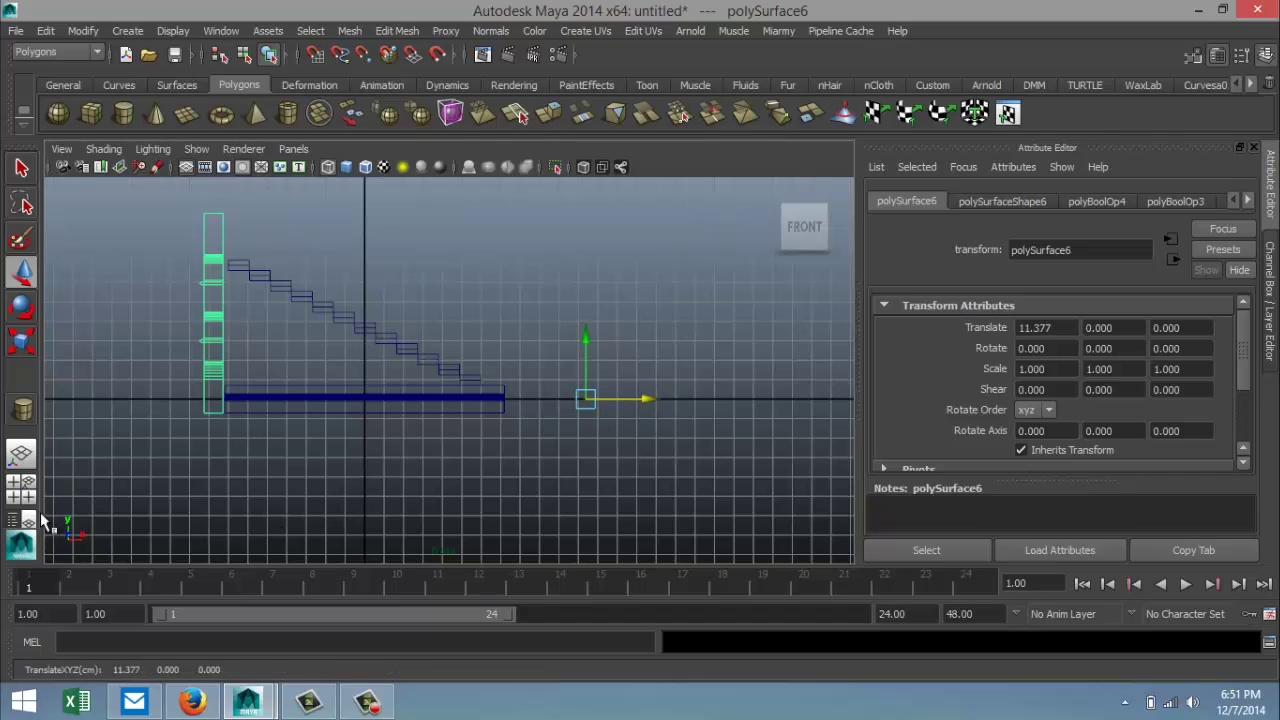
# Step: Extrude the end block's top face, scale it slightly outward, and extrude it again up to about Y 9.70 as a projecting lip
pyautogui.click(22, 482)
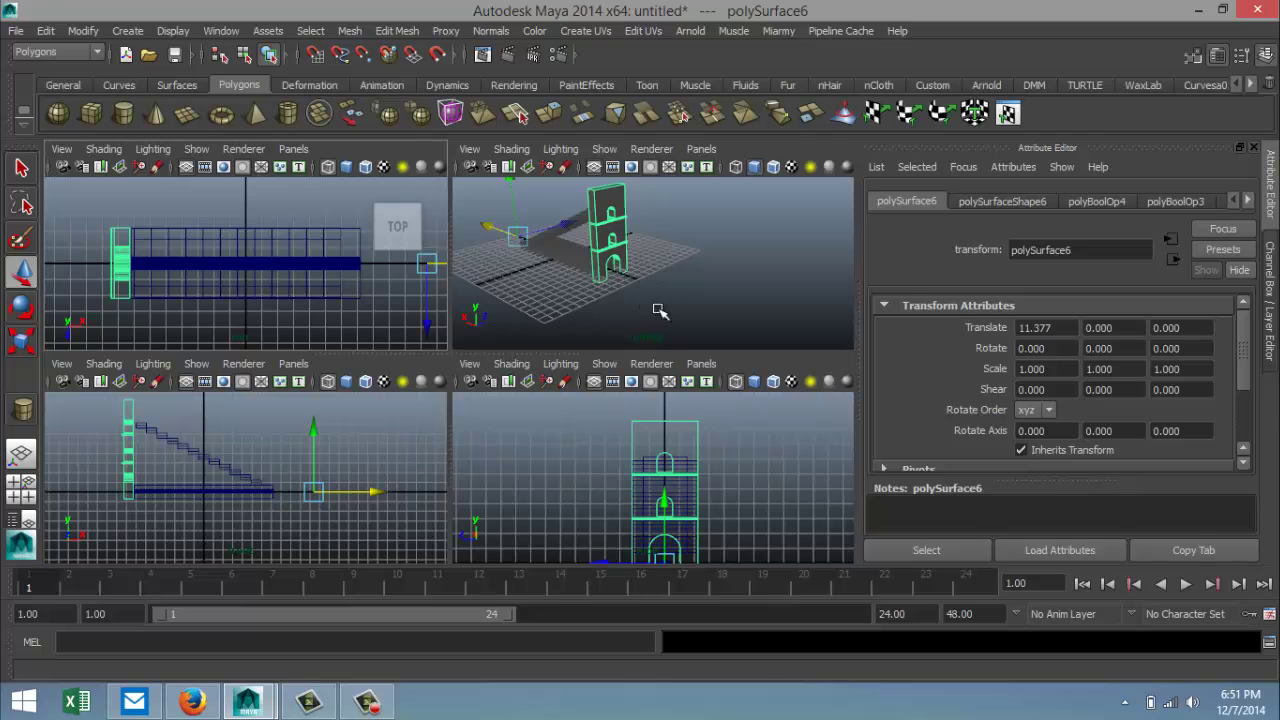
pyautogui.press('space')
pyautogui.keyDown('alt'); pyautogui.moveTo(629, 326); pyautogui.dragTo(329, 334); pyautogui.keyUp('alt')
pyautogui.keyDown('alt'); pyautogui.moveTo(406, 369); pyautogui.dragTo(580, 423); pyautogui.keyUp('alt')
pyautogui.scroll(2, 455, 463)
pyautogui.scroll(5, 580, 423)
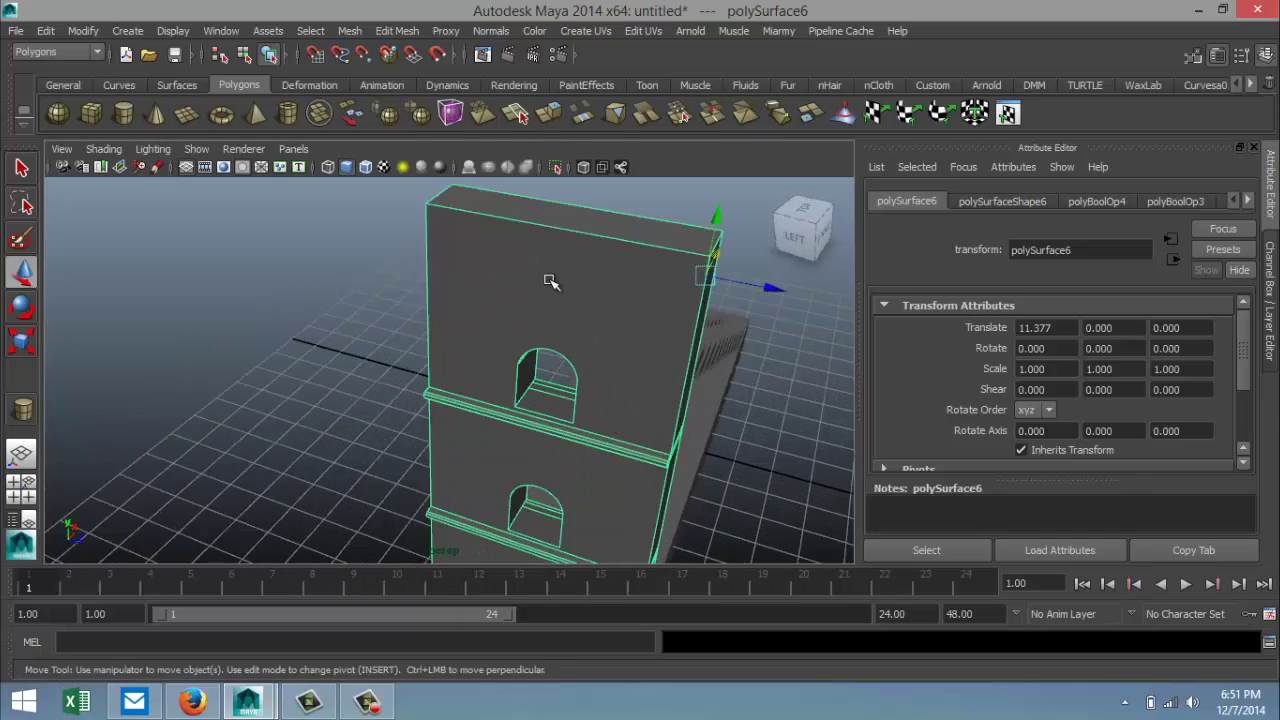
pyautogui.moveTo(580, 234); pyautogui.dragTo(589, 204, button='right')
pyautogui.click(601, 232)
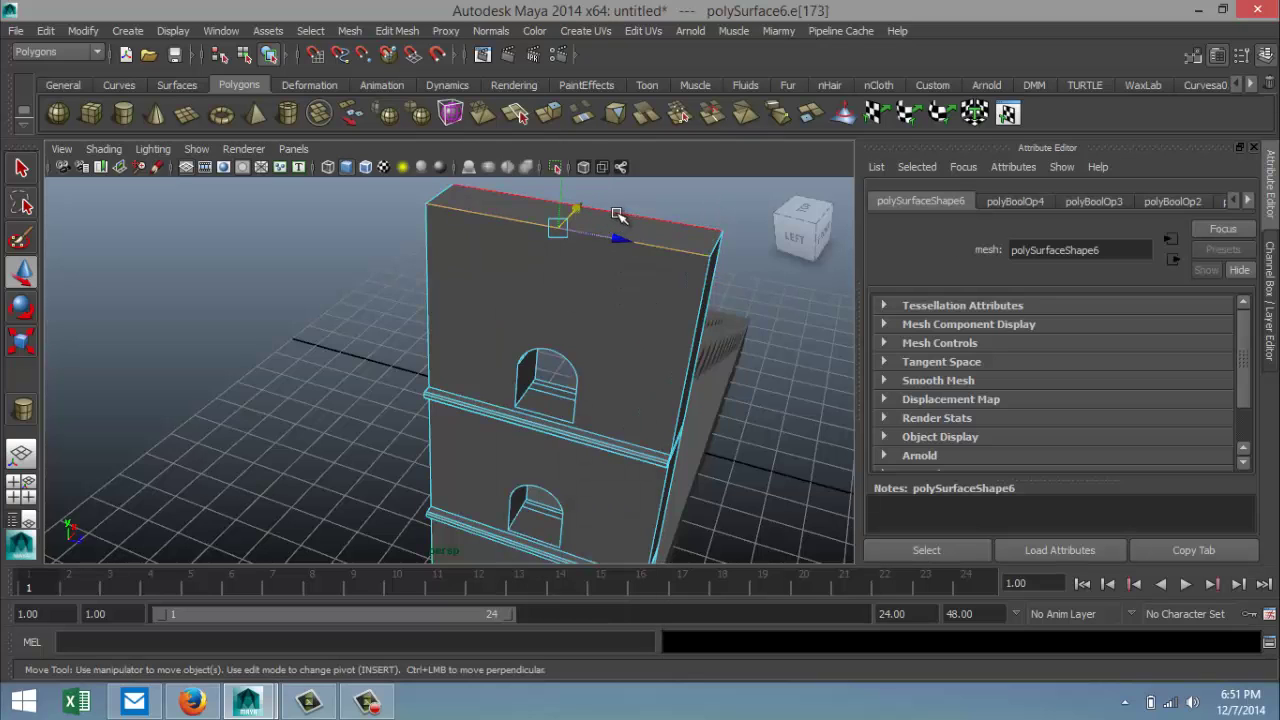
pyautogui.moveTo(655, 233); pyautogui.dragTo(657, 272, button='right')
pyautogui.click(654, 229)
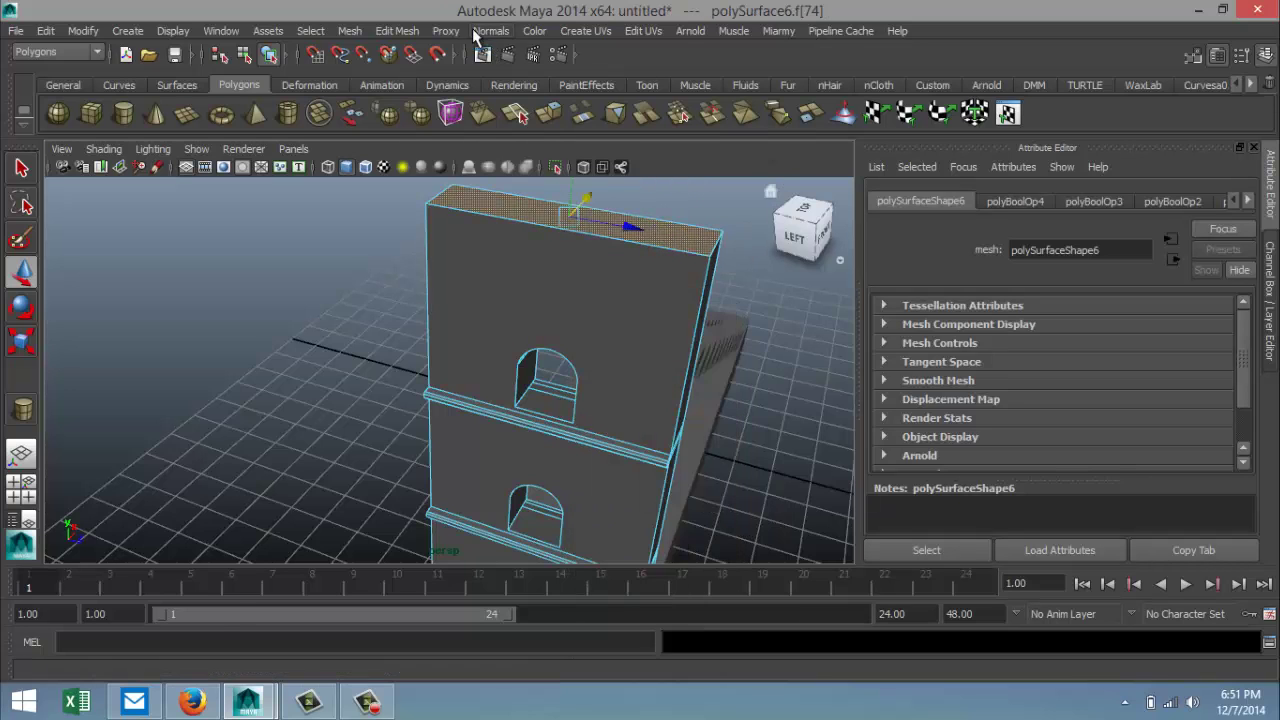
pyautogui.click(400, 31)
pyautogui.click(497, 91)
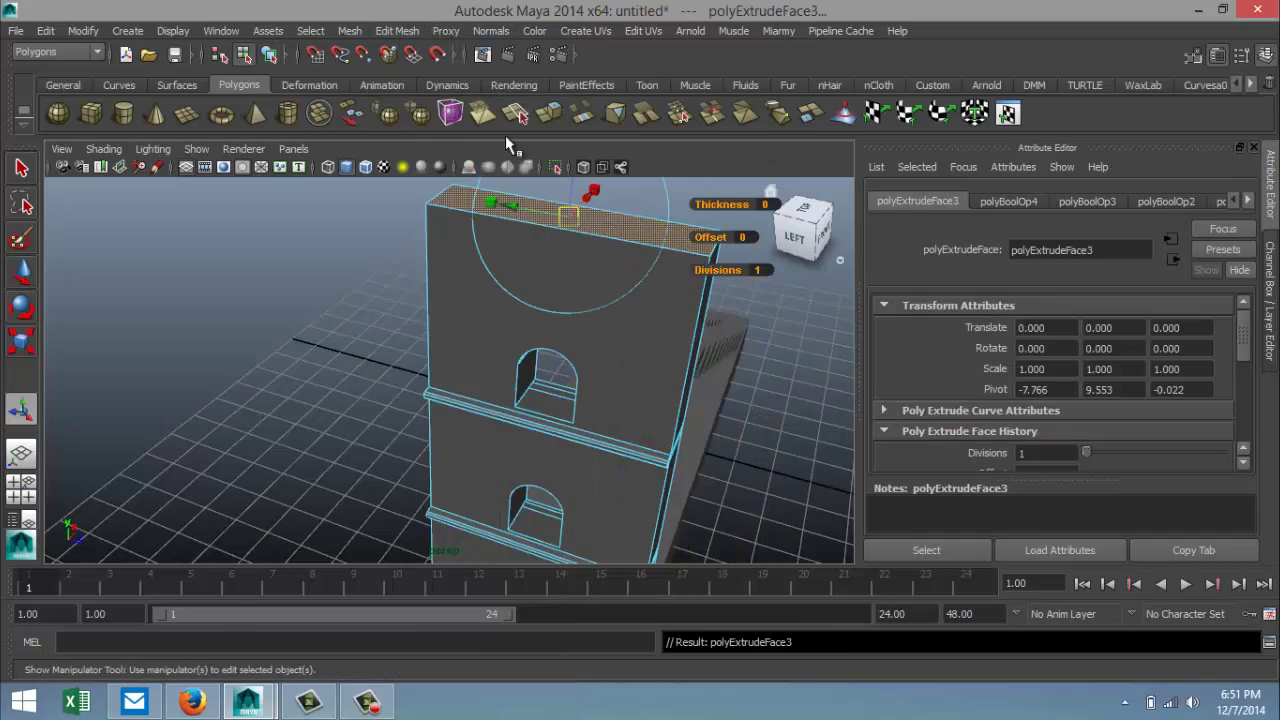
pyautogui.press('r')
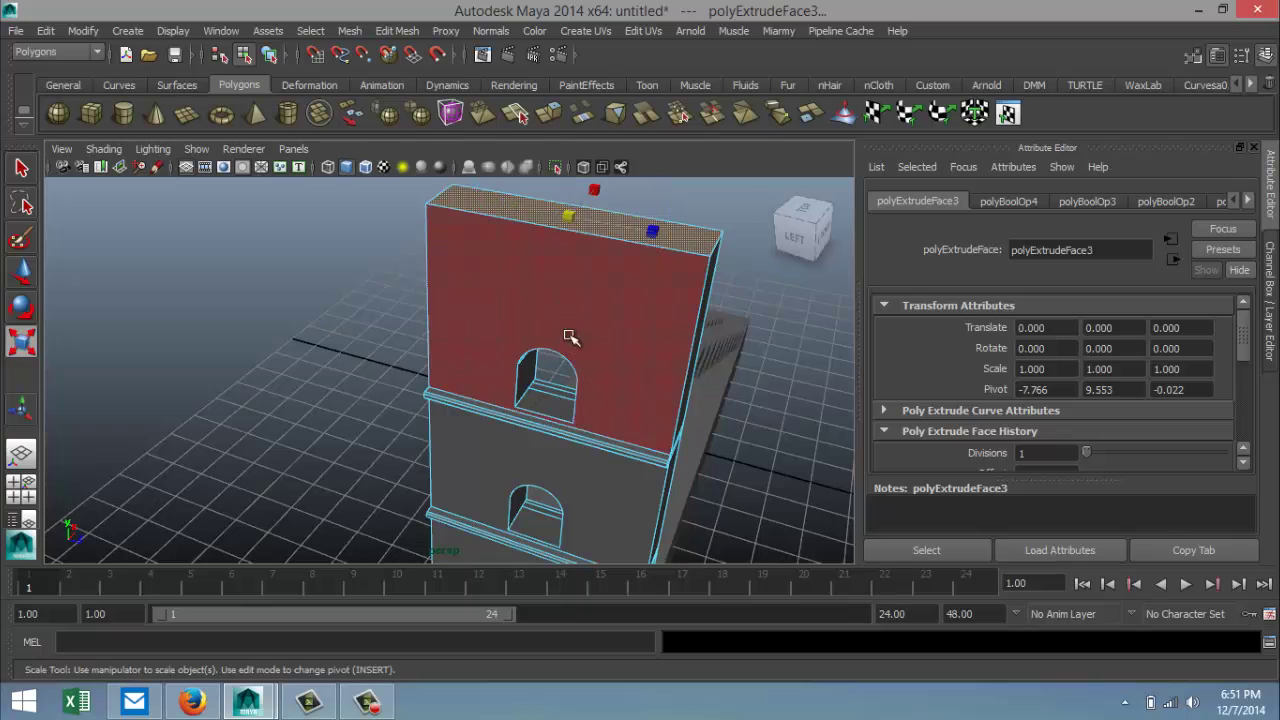
pyautogui.moveTo(598, 190); pyautogui.dragTo(607, 188)
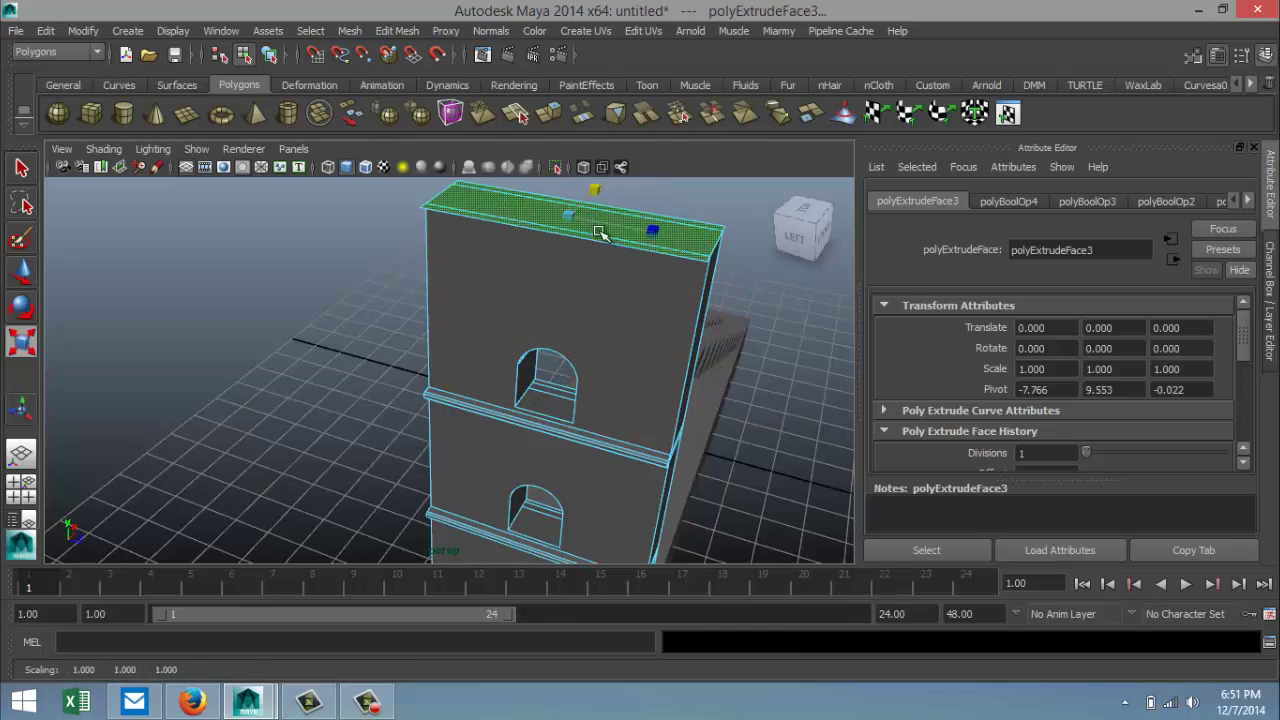
pyautogui.hotkey('ctrl', 'e')
pyautogui.keyDown('alt'); pyautogui.moveTo(574, 271); pyautogui.dragTo(537, 207); pyautogui.keyUp('alt')
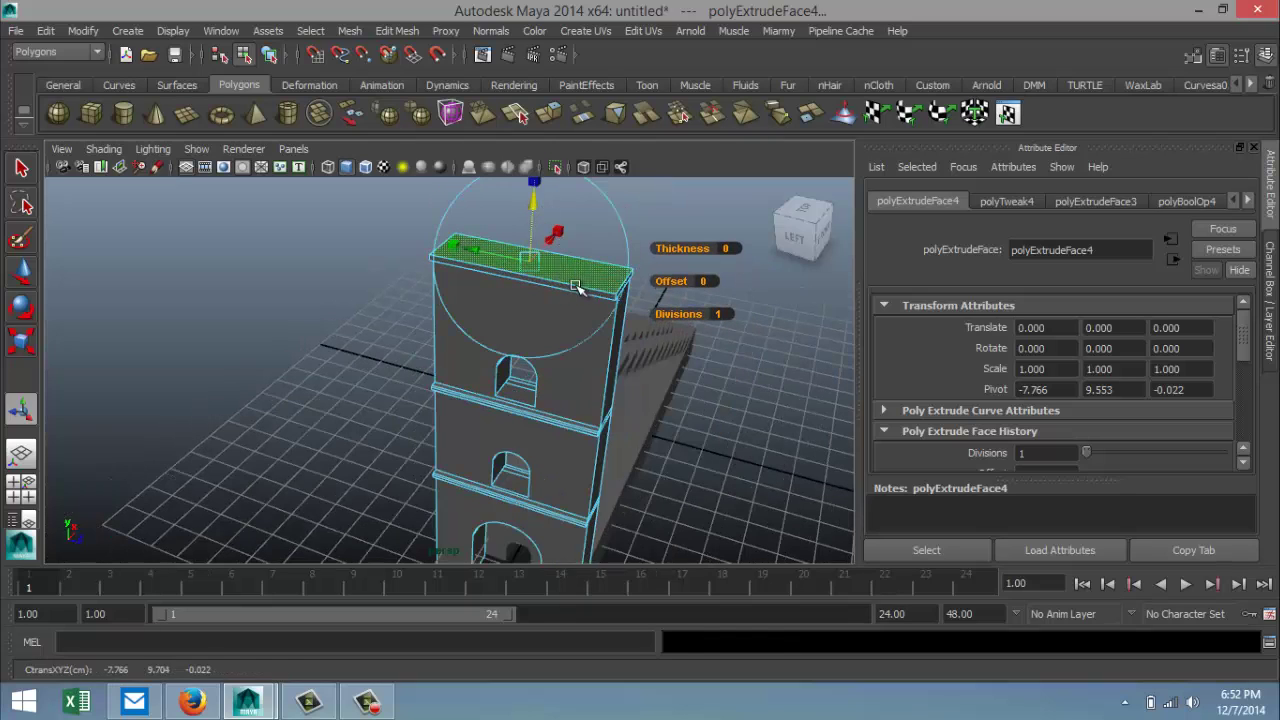
# Step: Extrude the lip's top face, narrow it slightly, and extrude it upward as a second cornice tier
pyautogui.hotkey('ctrl', 'e')
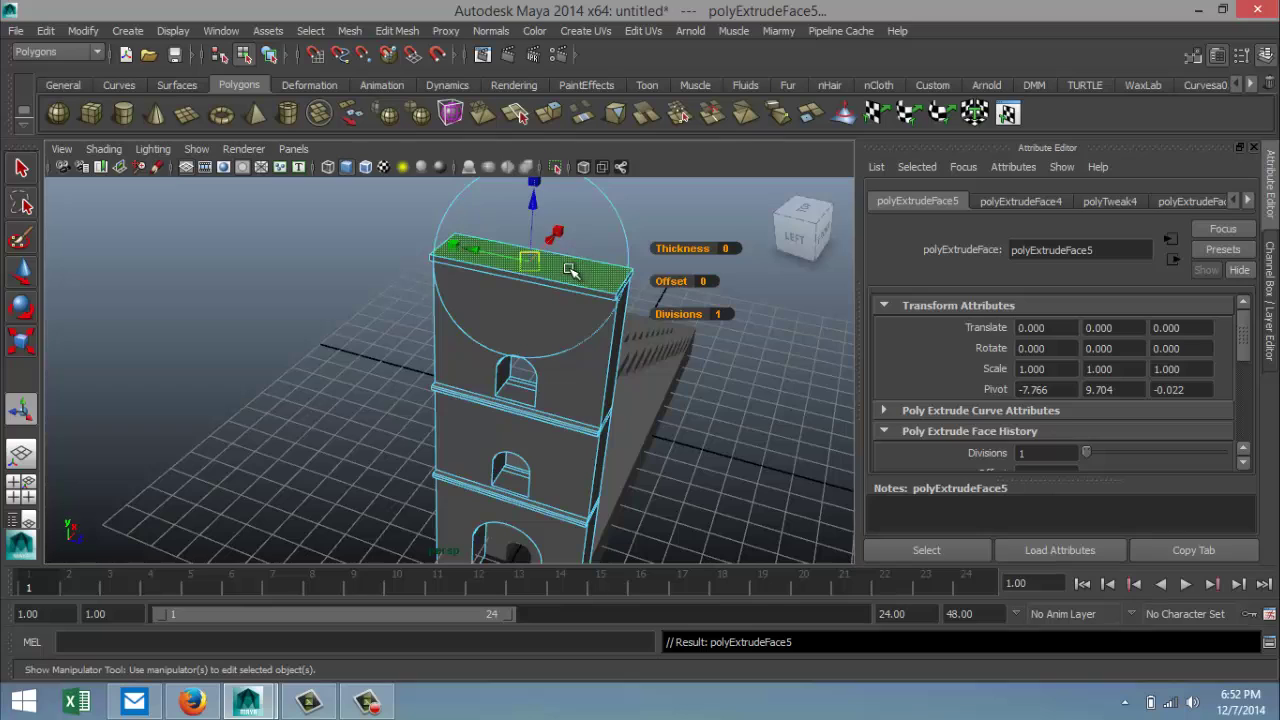
pyautogui.moveTo(576, 250)
pyautogui.mouseDown()
pyautogui.moveTo(563, 230)
pyautogui.moveTo(552, 245)
pyautogui.mouseUp()
pyautogui.hotkey('ctrl', 'e')
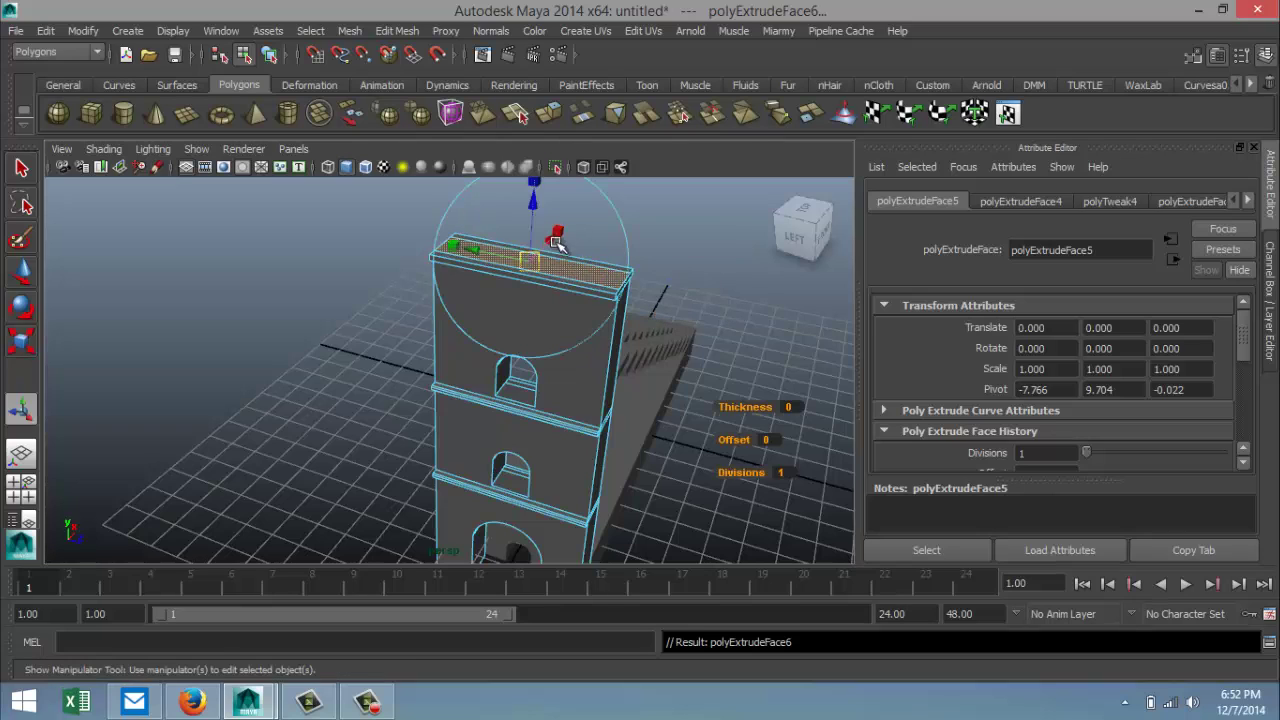
pyautogui.moveTo(533, 205); pyautogui.dragTo(534, 205)
pyautogui.click(286, 345)
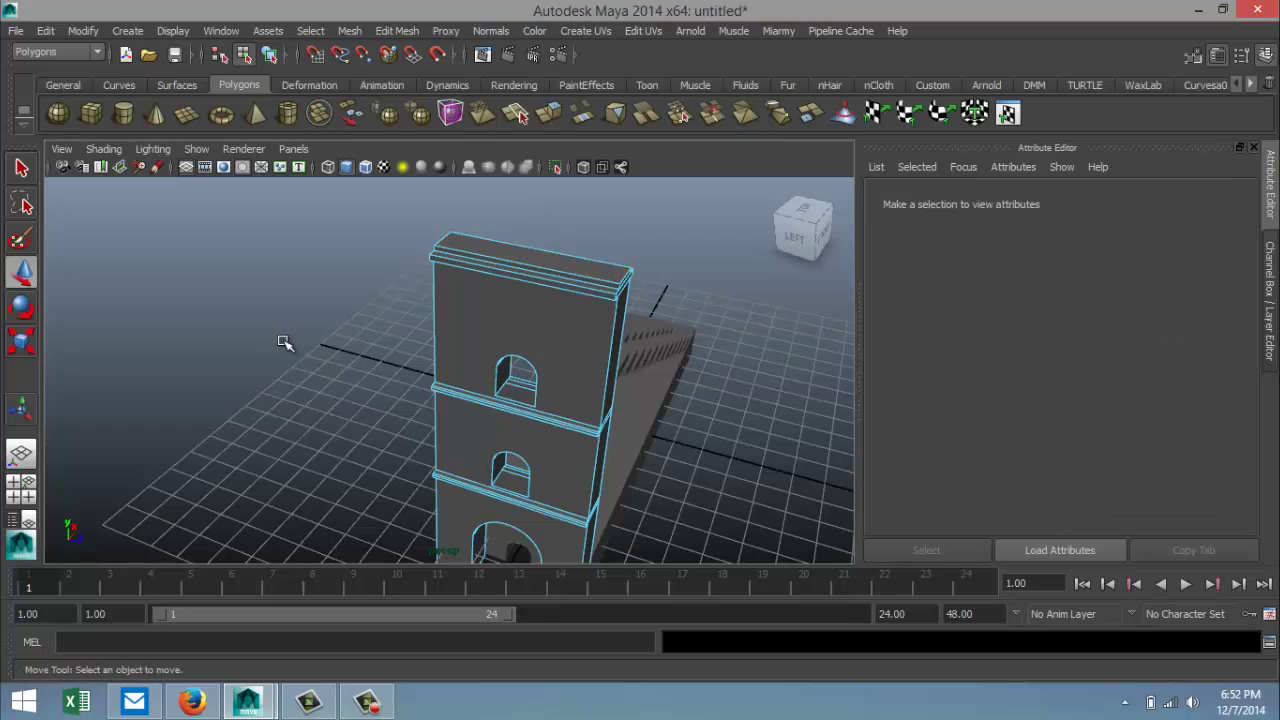
# Step: Draw a thin upright polygon cylinder on the grid beside the end block, at about X -11.25, Z -8.32
pyautogui.scroll(-2, 290, 350)
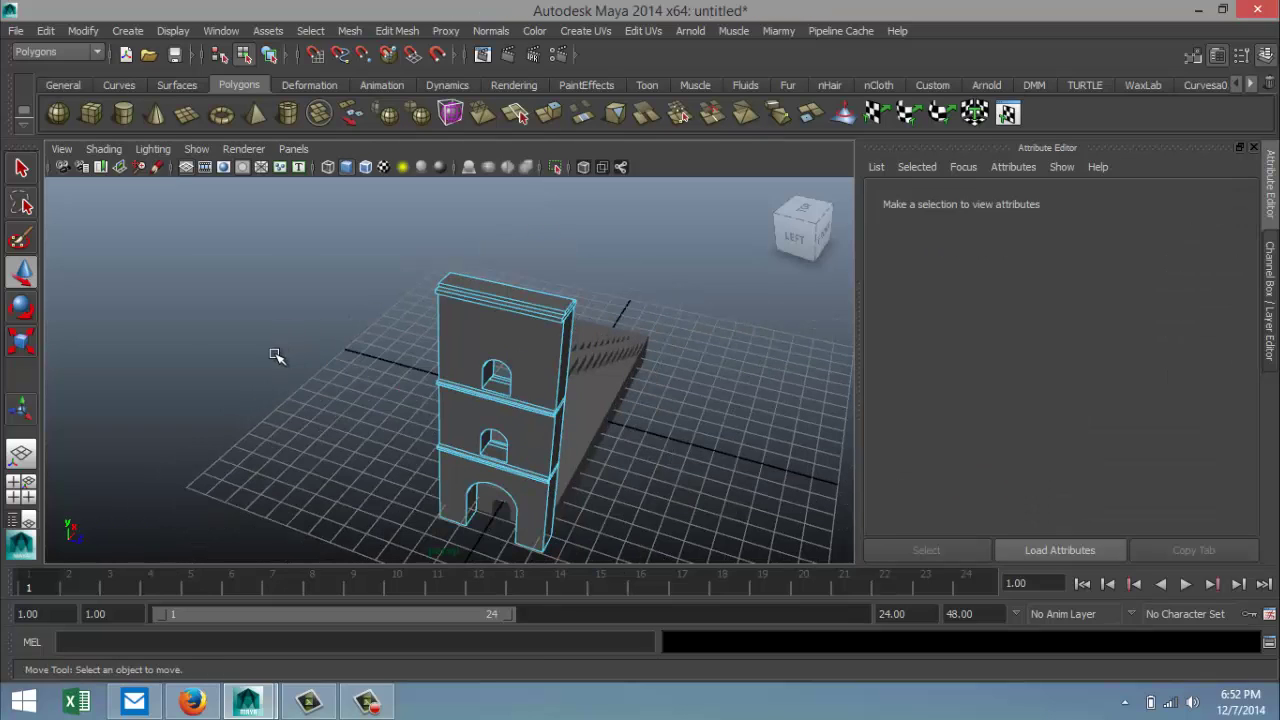
pyautogui.click(124, 115)
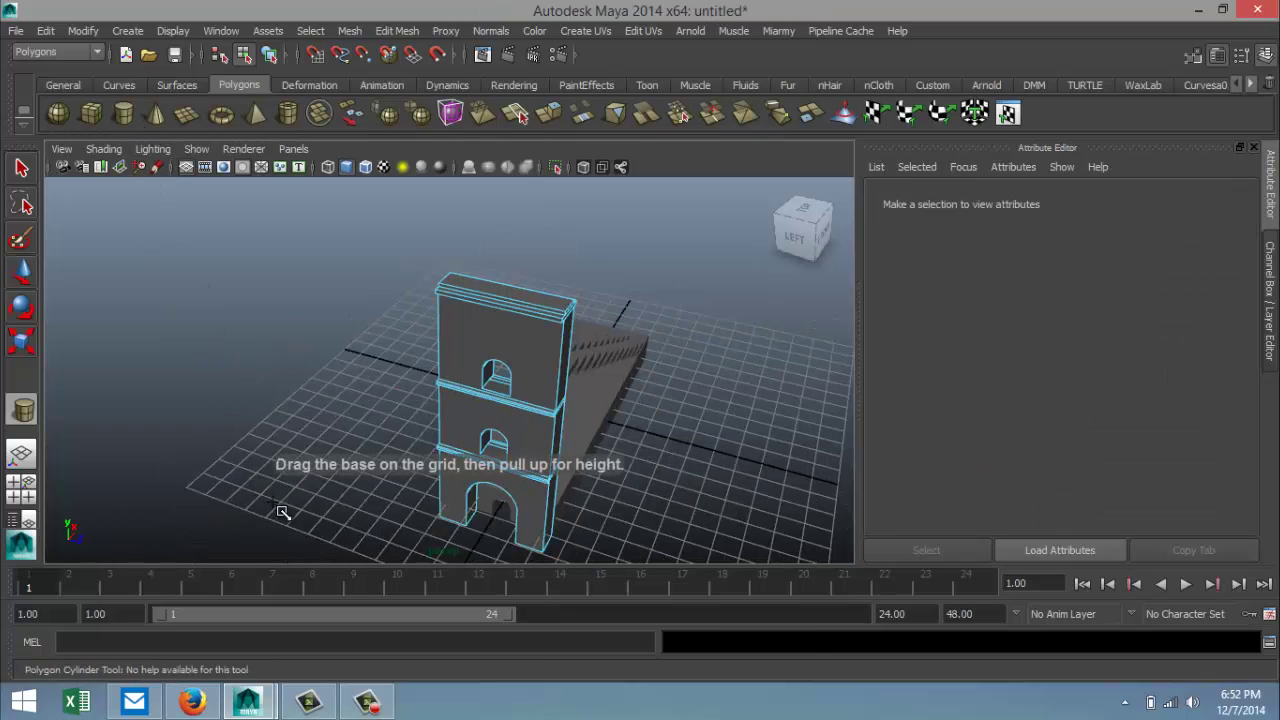
pyautogui.moveTo(283, 512); pyautogui.dragTo(273, 395)
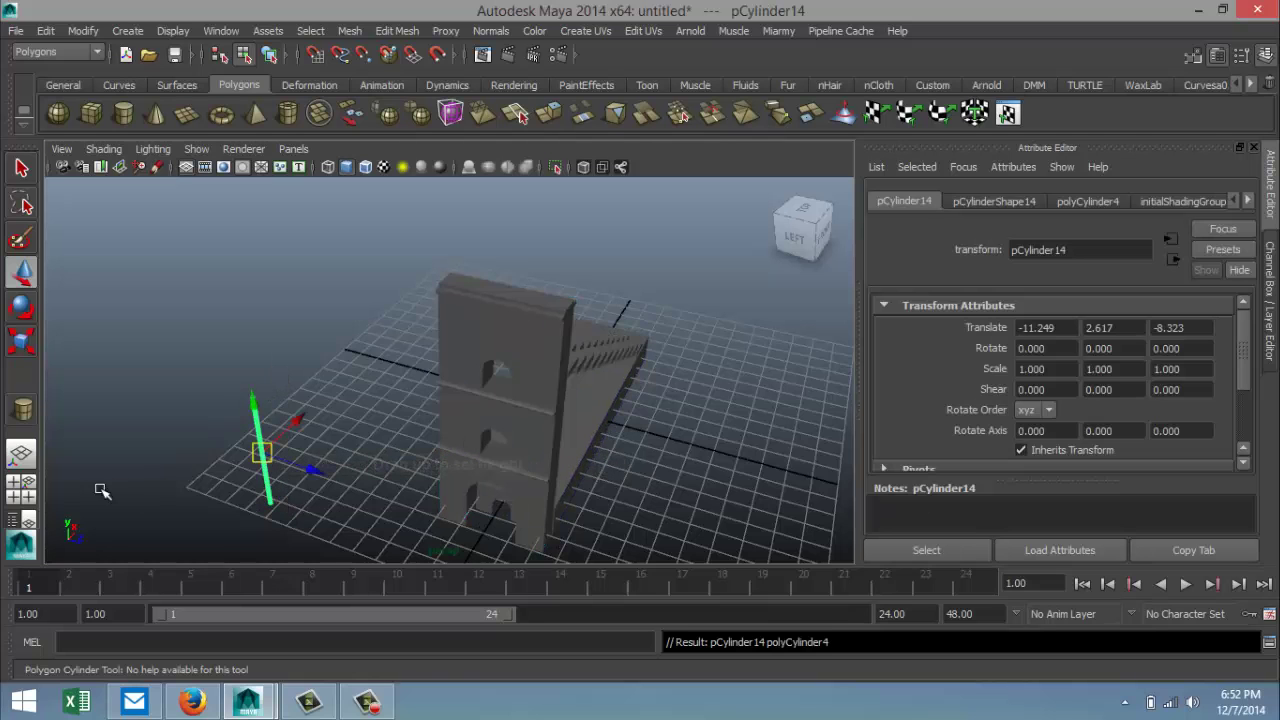
# Step: Move the thin cylinder inside the end block's outline in the top view, to about X -7.75, Z -1.48
pyautogui.click(21, 487)
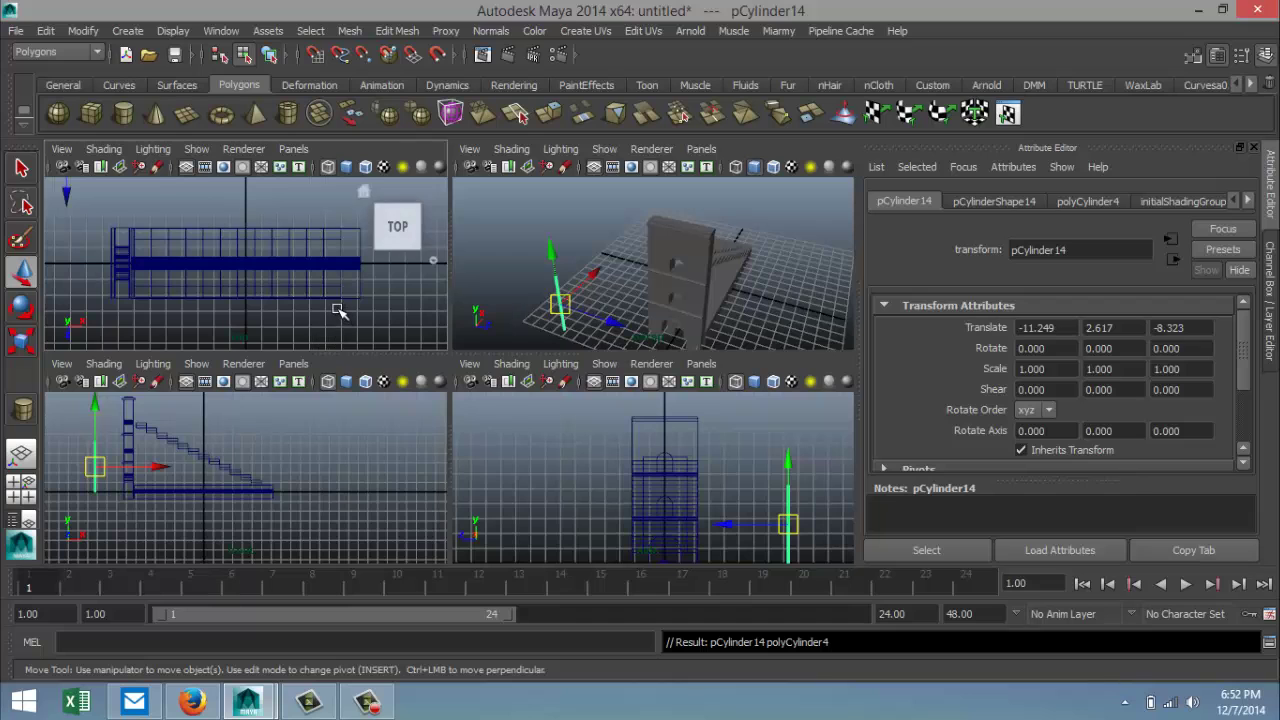
pyautogui.press('space')
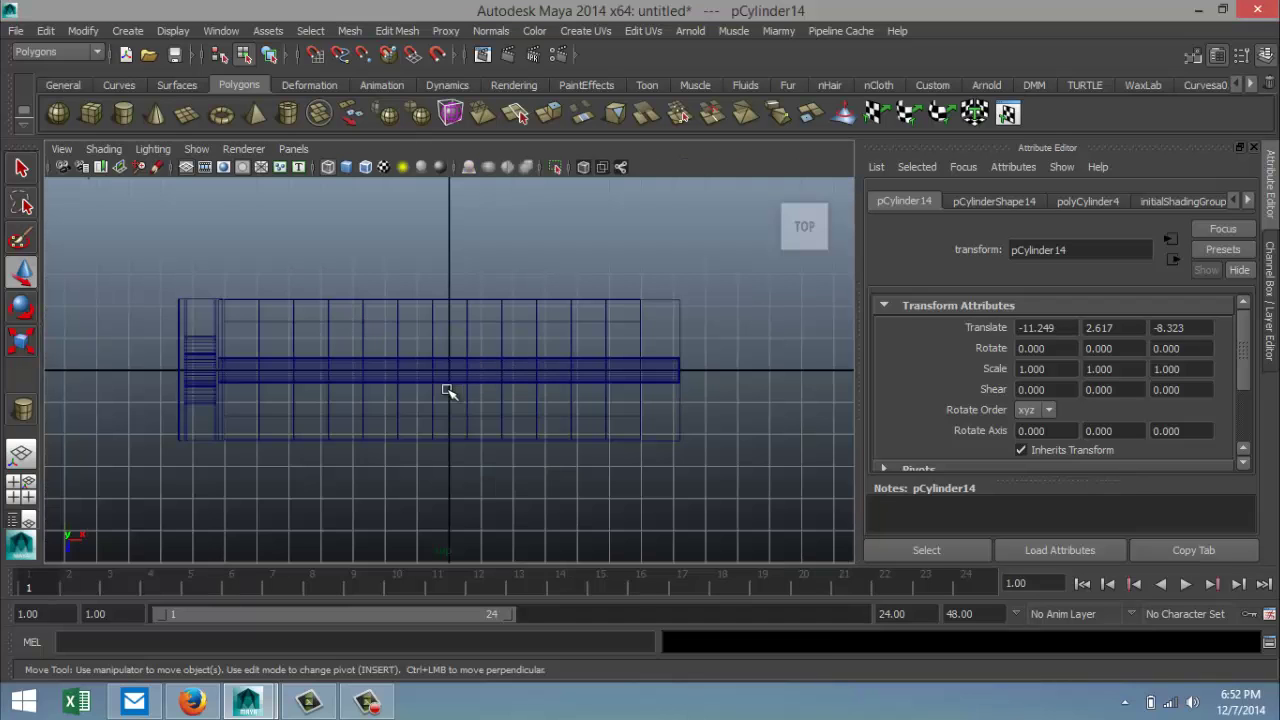
pyautogui.scroll(-3, 449, 394)
pyautogui.moveTo(240, 288); pyautogui.dragTo(279, 406)
pyautogui.moveTo(297, 349); pyautogui.dragTo(368, 349)
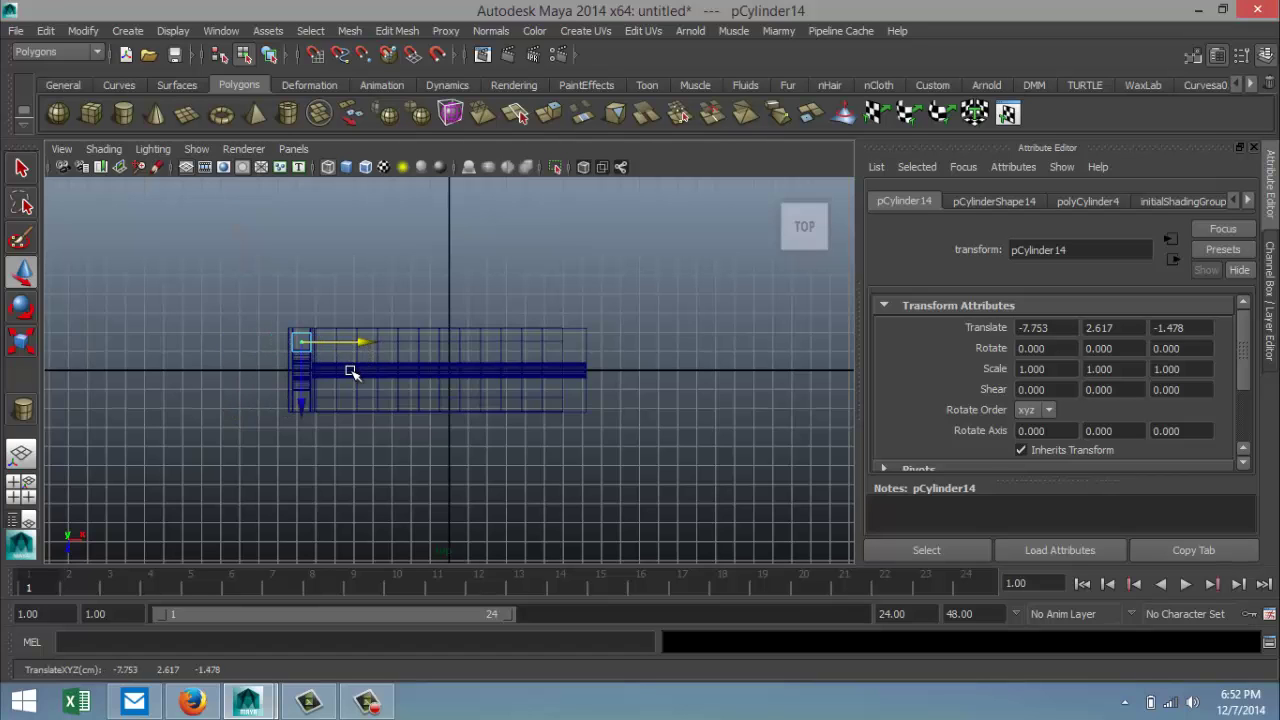
# Step: Fine-tune the cylinder's position within the end block's side wall by moving it along Z to about -1.51
pyautogui.scroll(1, 354, 374)
pyautogui.press('f')
pyautogui.scroll(-5, 428, 424)
pyautogui.scroll(3, 428, 426)
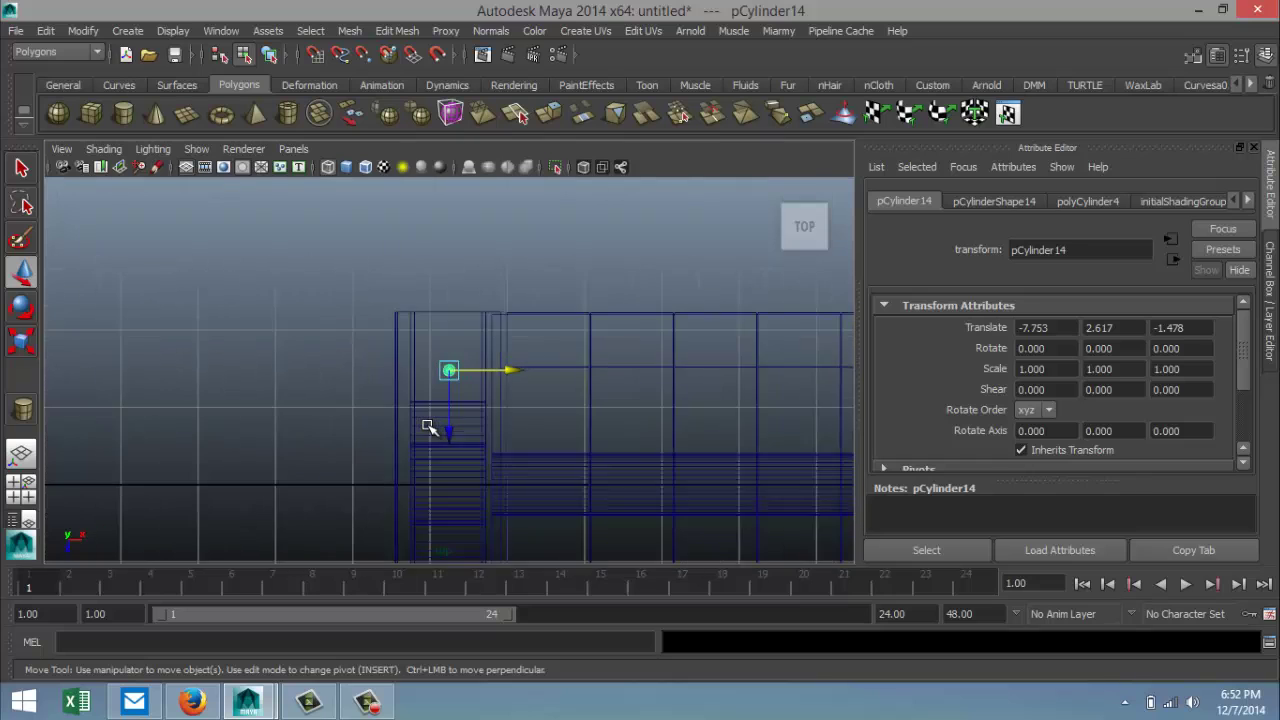
pyautogui.scroll(3, 428, 426)
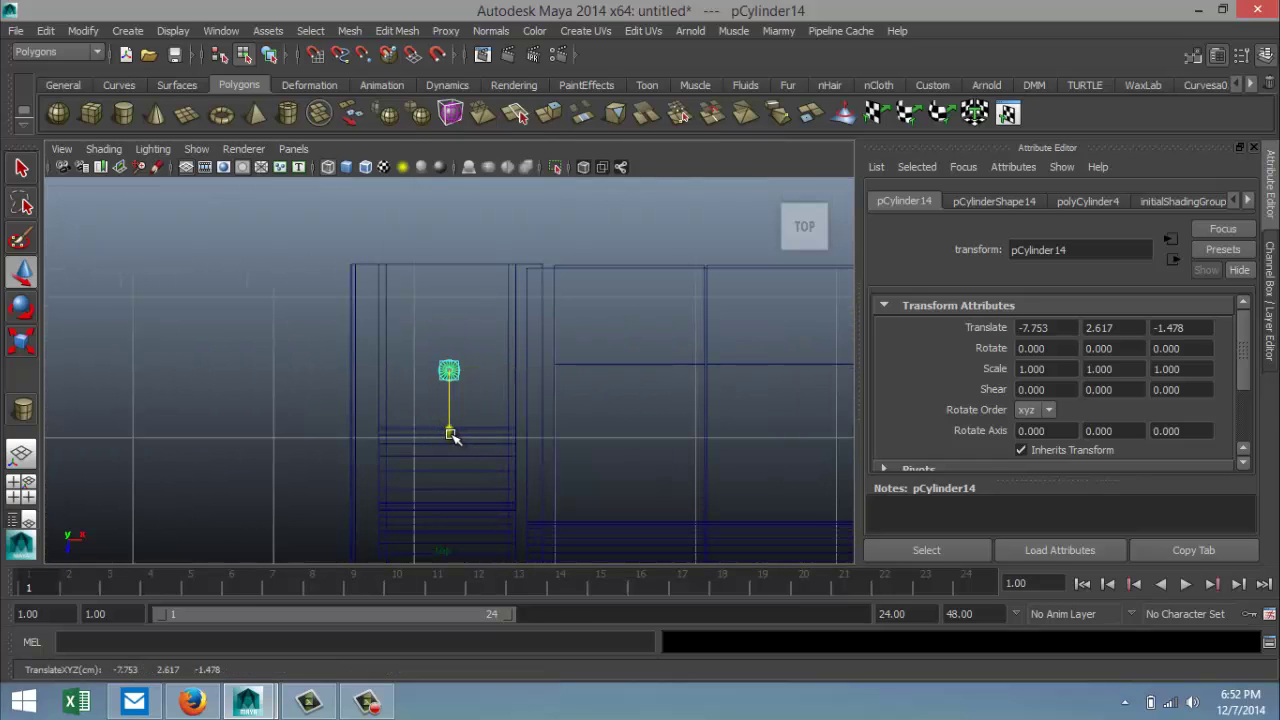
pyautogui.moveTo(452, 436); pyautogui.dragTo(453, 431)
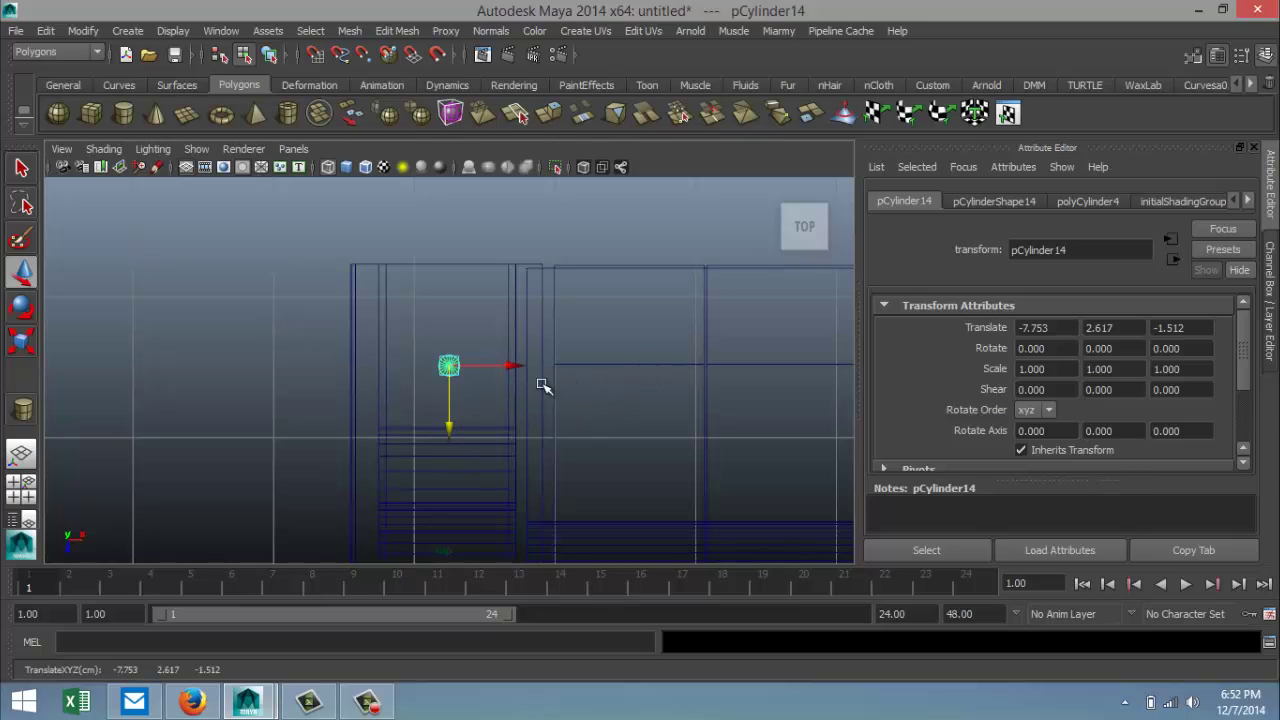
# Step: Nudge the thin cylinder along X to about -7.77 and place a duplicate on the opposite side of the end block, at about Z 1.51
pyautogui.moveTo(517, 371); pyautogui.dragTo(515, 369)
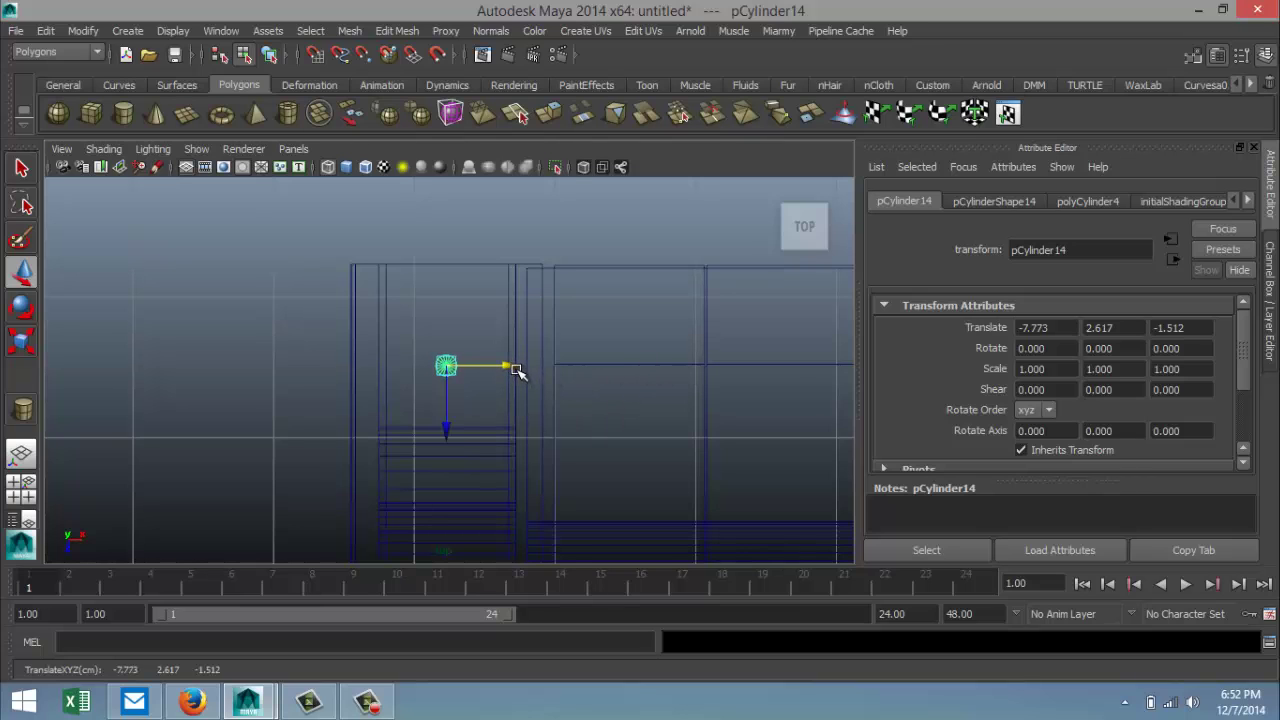
pyautogui.scroll(-3, 594, 411)
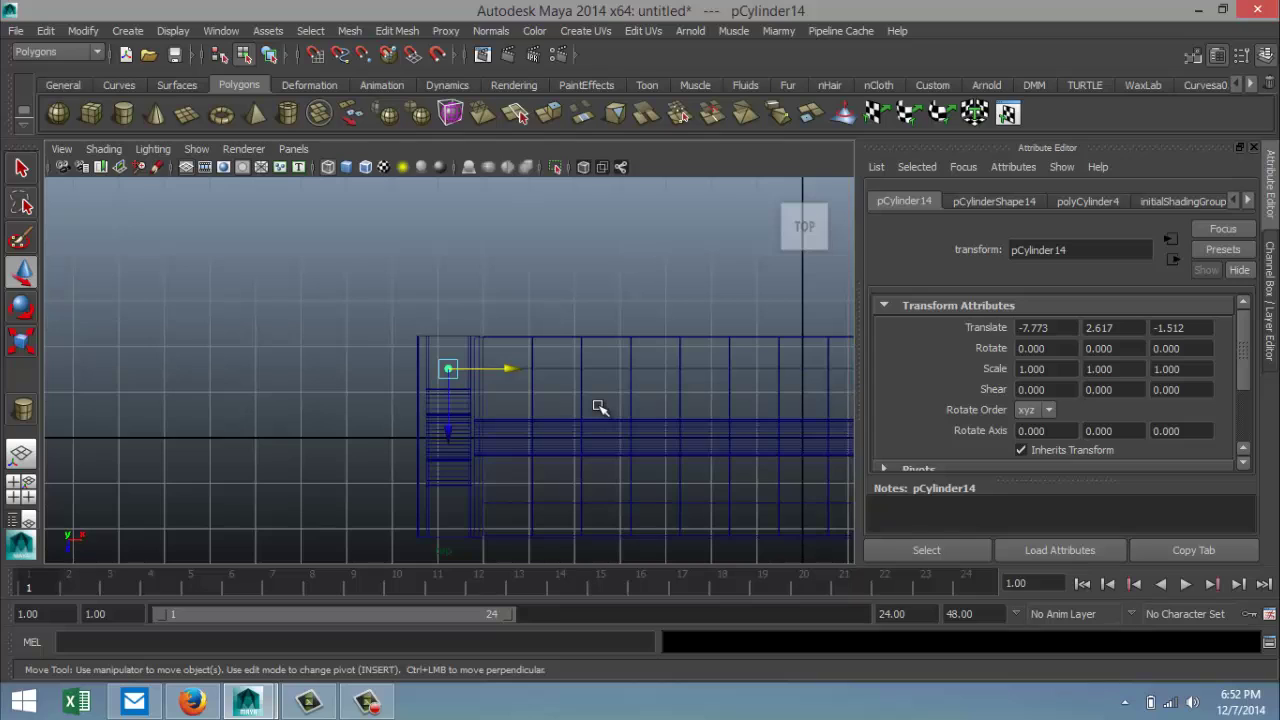
pyautogui.hotkey('ctrl', 'd')
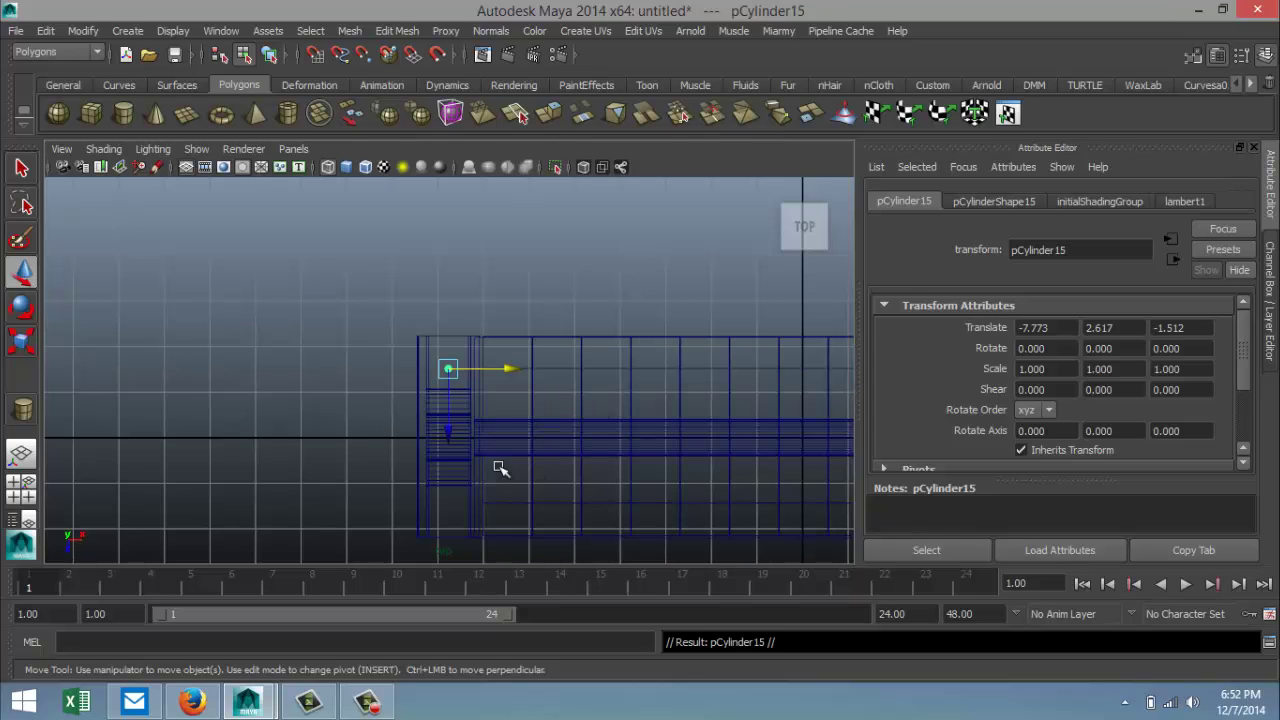
pyautogui.moveTo(447, 429); pyautogui.dragTo(461, 572)
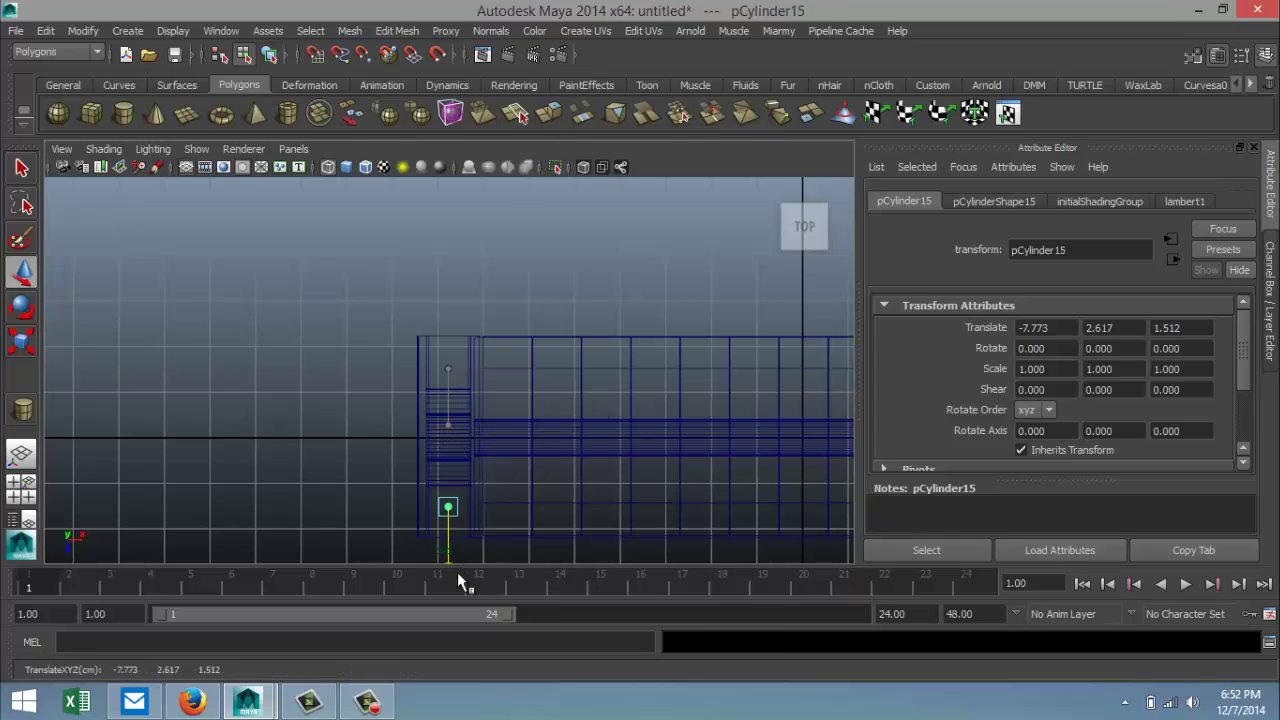
# Step: Fine-tune the duplicate cylinder's position in the top view by moving it along Z to about 1.45
pyautogui.press('f')
pyautogui.scroll(-8, 563, 505)
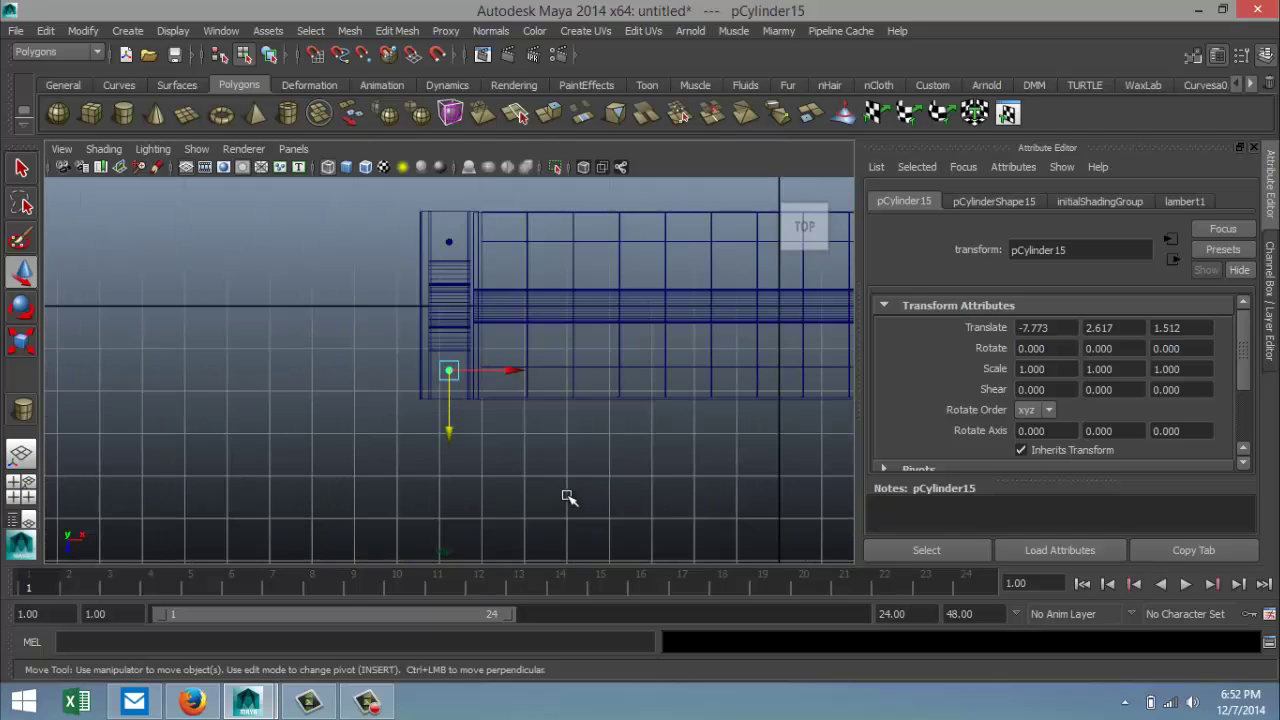
pyautogui.scroll(3, 545, 498)
pyautogui.moveTo(447, 449); pyautogui.dragTo(449, 430)
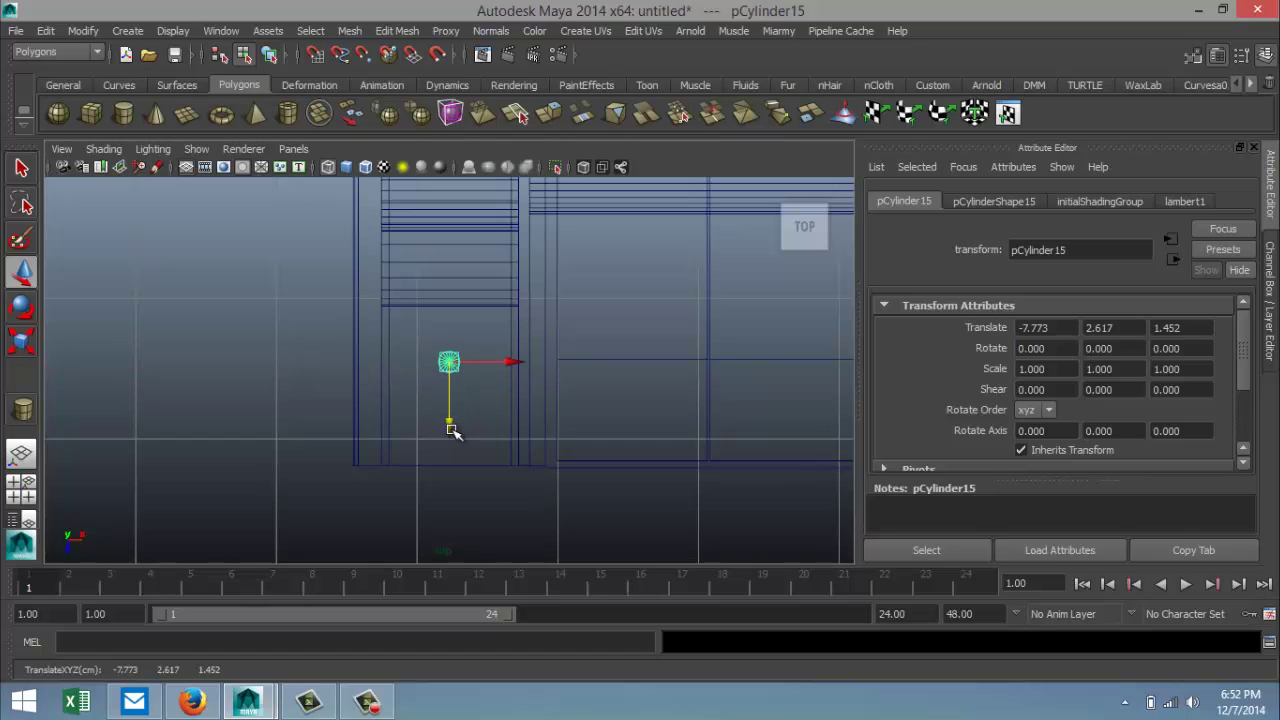
# Step: Try to raise only the duplicate cylinder to about Y 3.88 in the side view, and undo the move
pyautogui.click(22, 487)
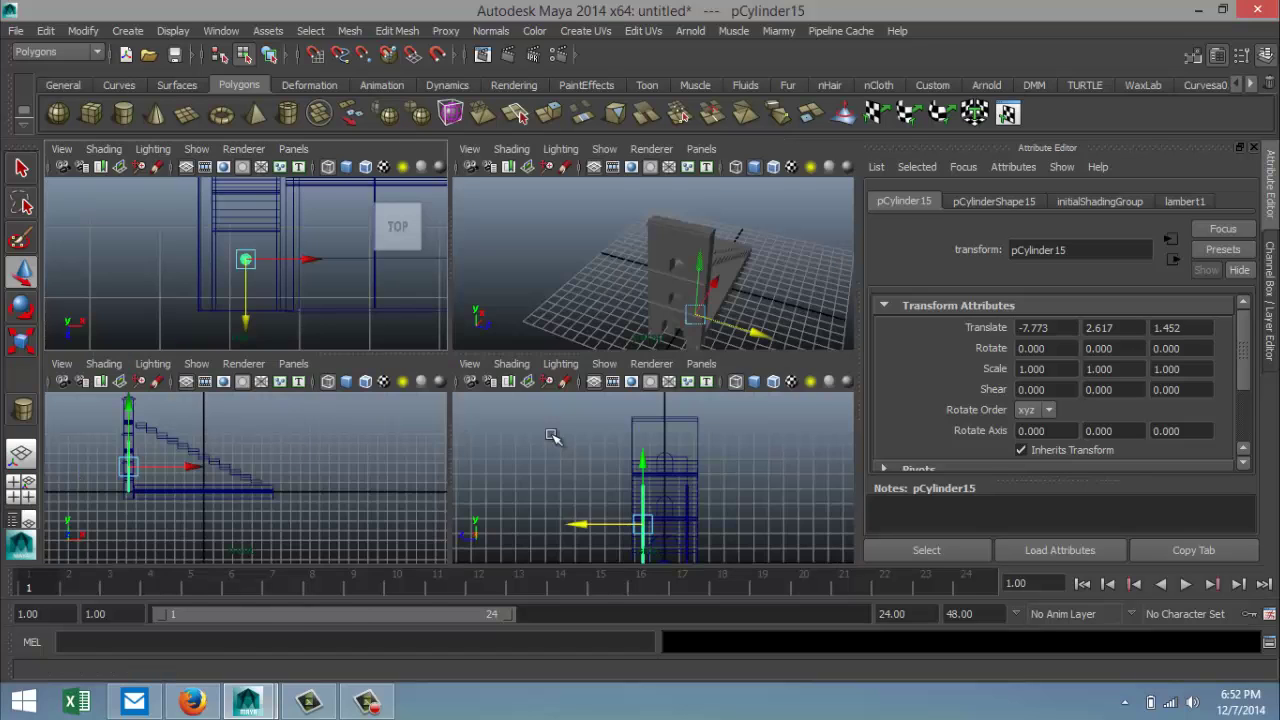
pyautogui.press('space')
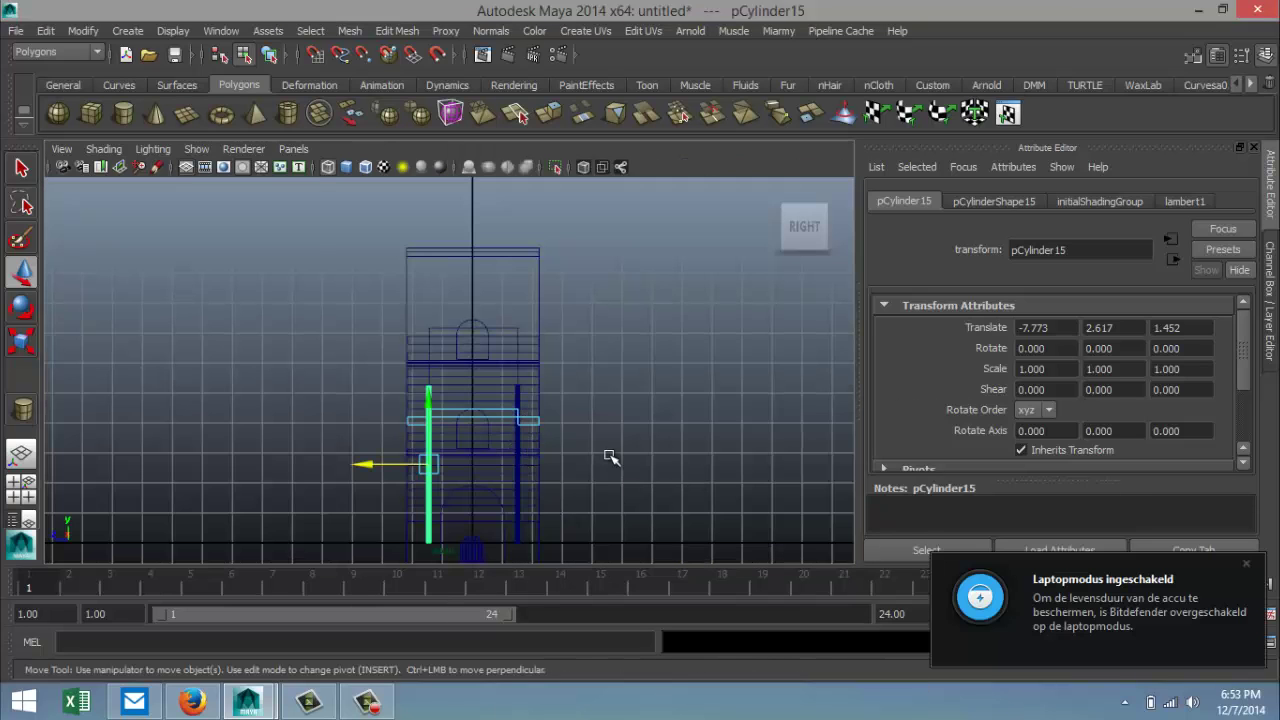
pyautogui.scroll(3, 610, 445)
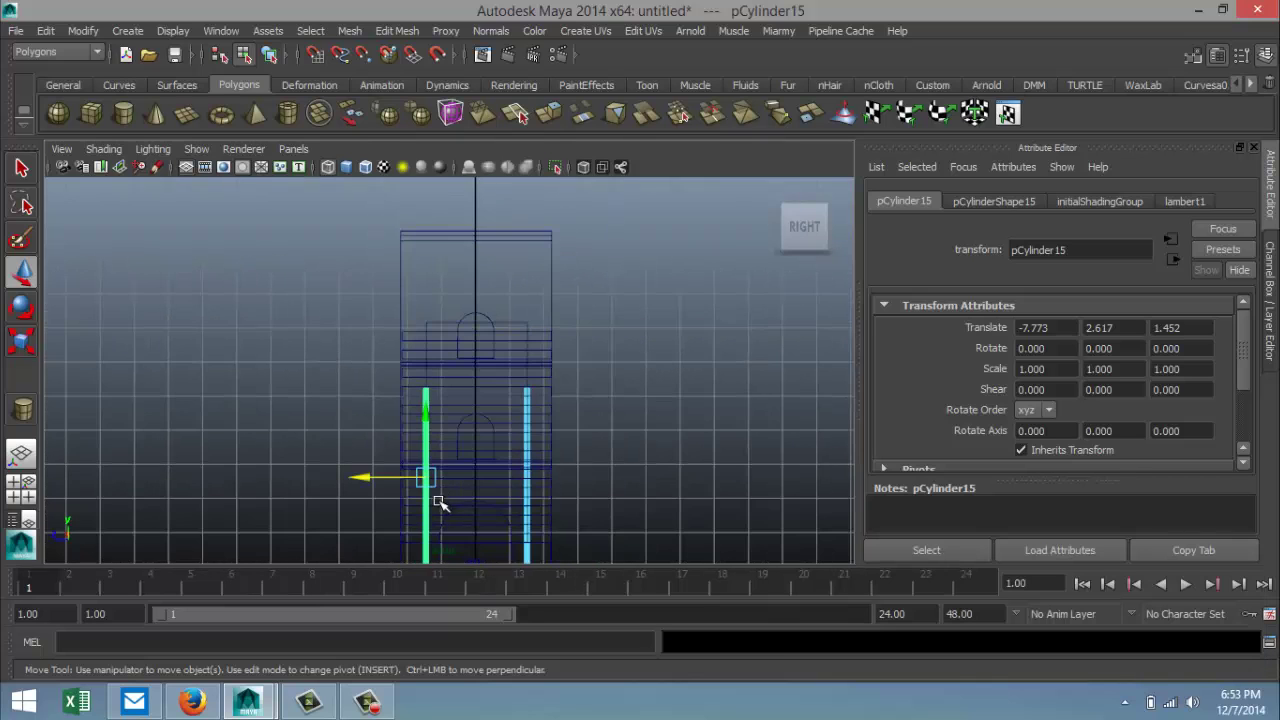
pyautogui.scroll(-2, 434, 505)
pyautogui.moveTo(424, 416); pyautogui.dragTo(418, 379)
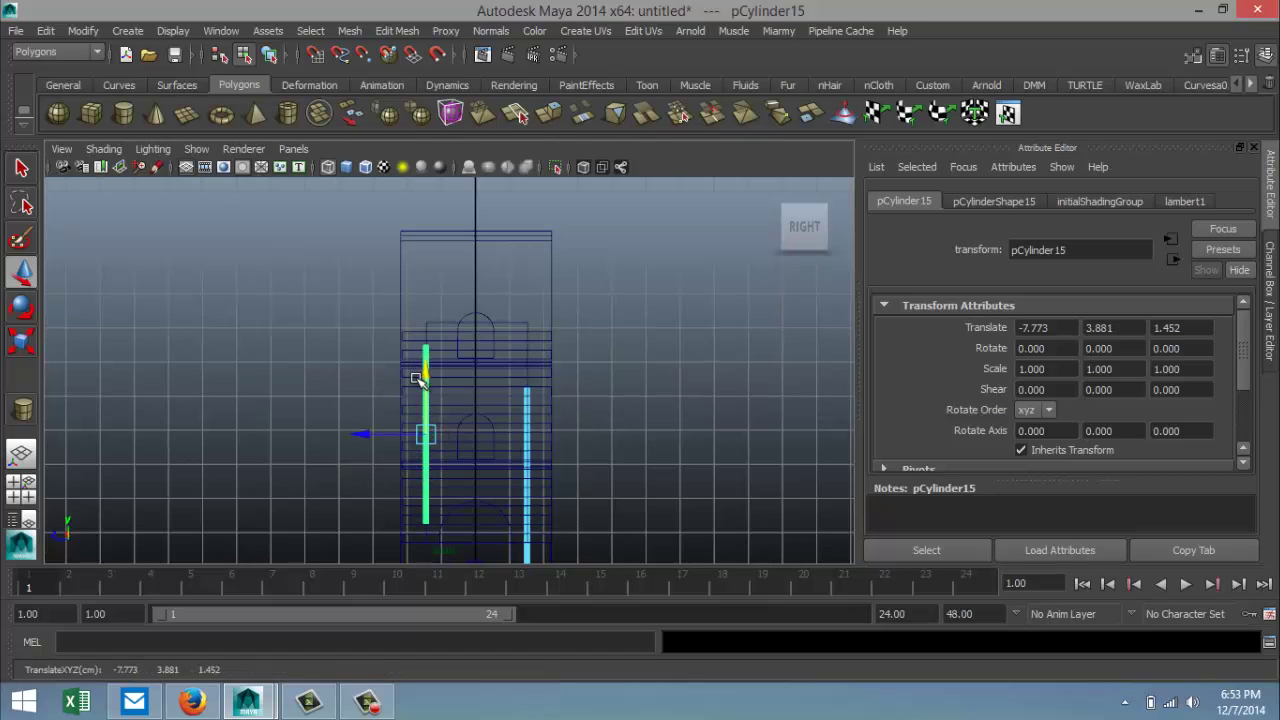
pyautogui.hotkey('ctrl', 'z')
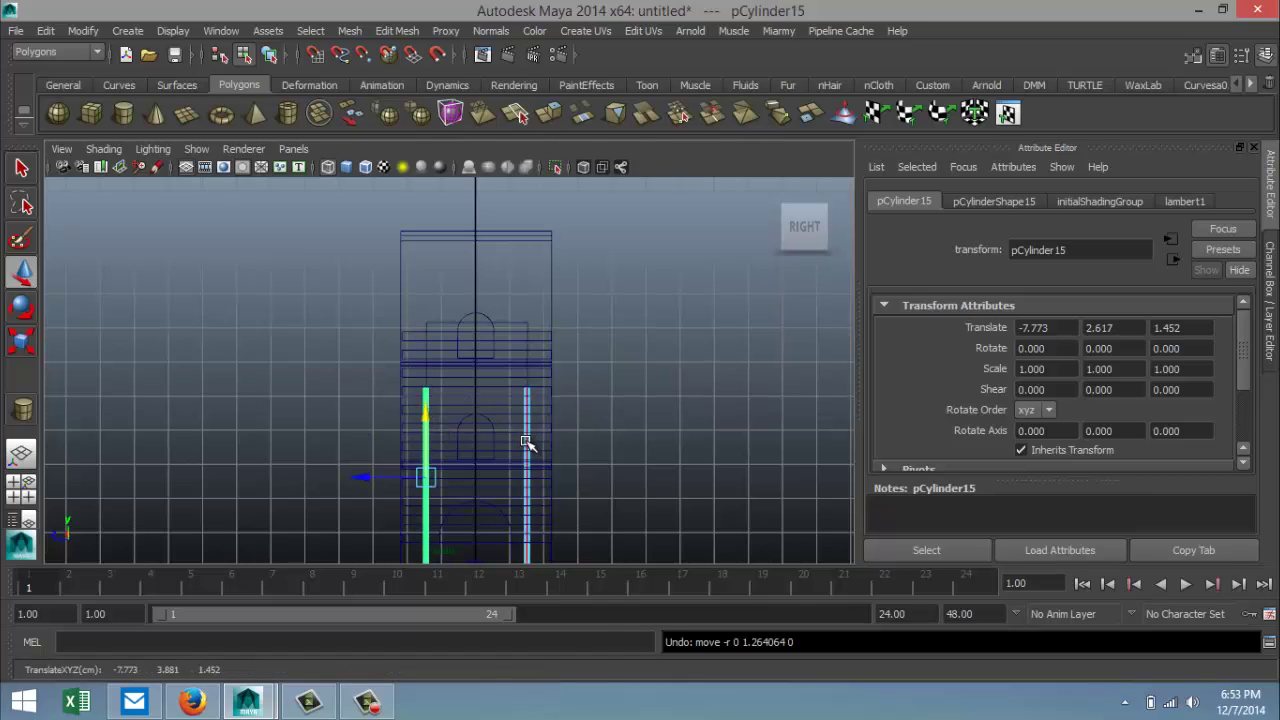
# Step: Select both thin cylinders in the side view and raise them together above the end block, to about Y 12.48
pyautogui.rightClick(534, 438)
pyautogui.click(607, 270)
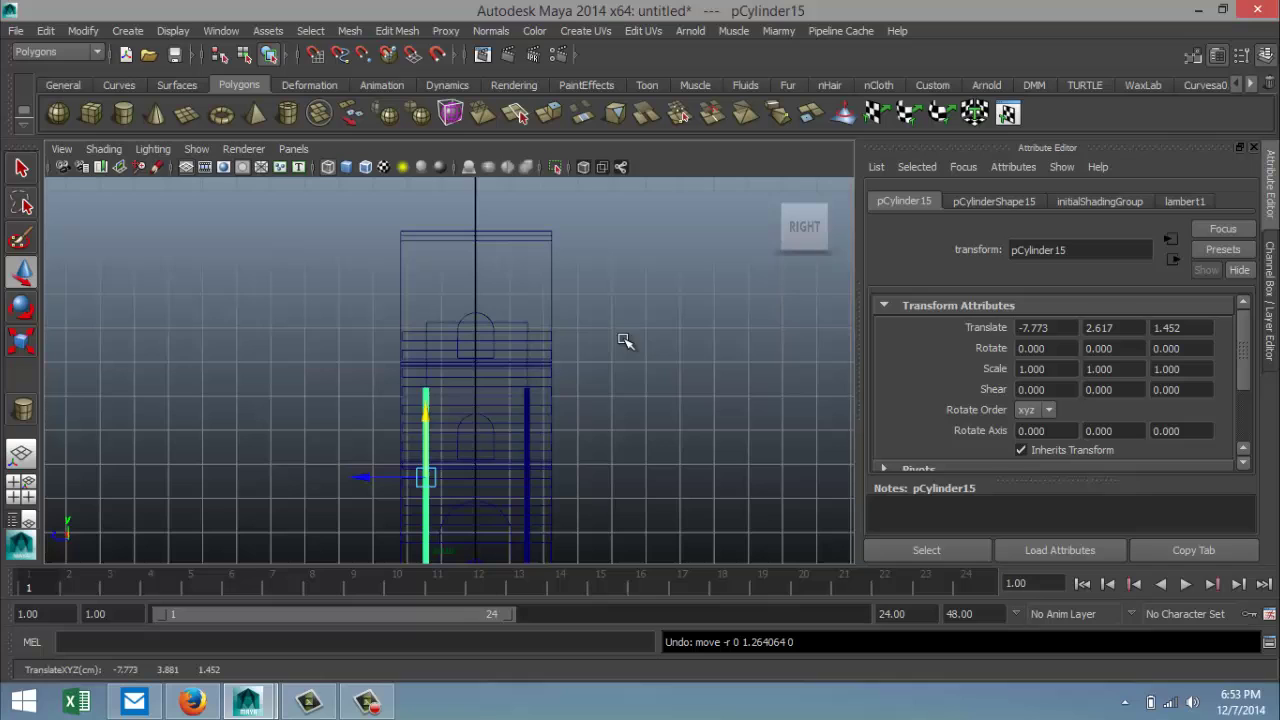
pyautogui.click(528, 415)
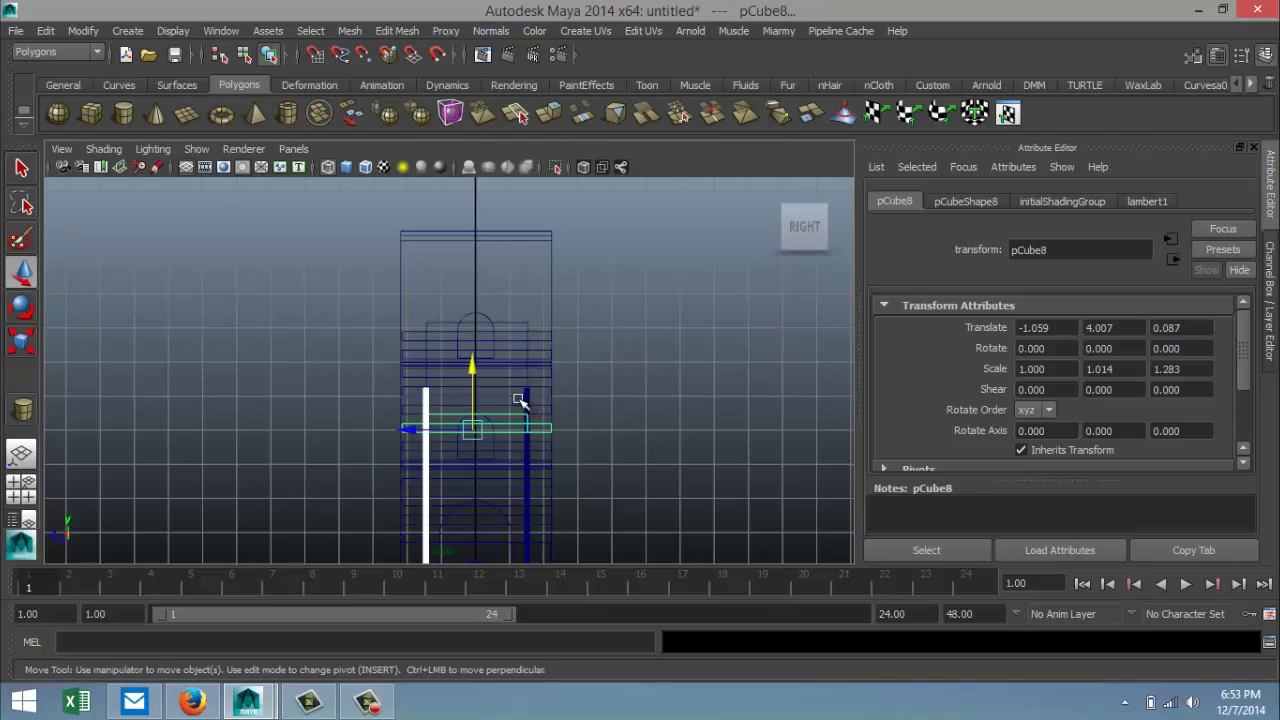
pyautogui.hotkey('shift', 'd')
pyautogui.scroll(4, 560, 410)
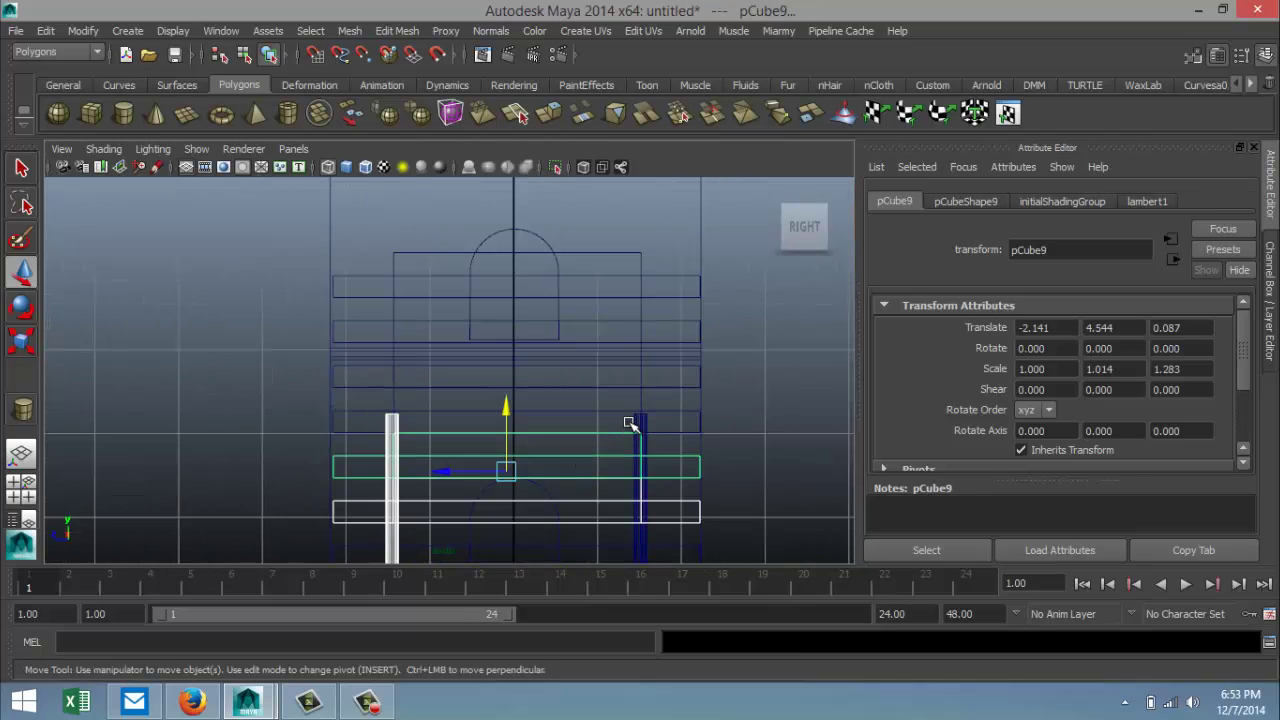
pyautogui.click(630, 424)
pyautogui.click(635, 428)
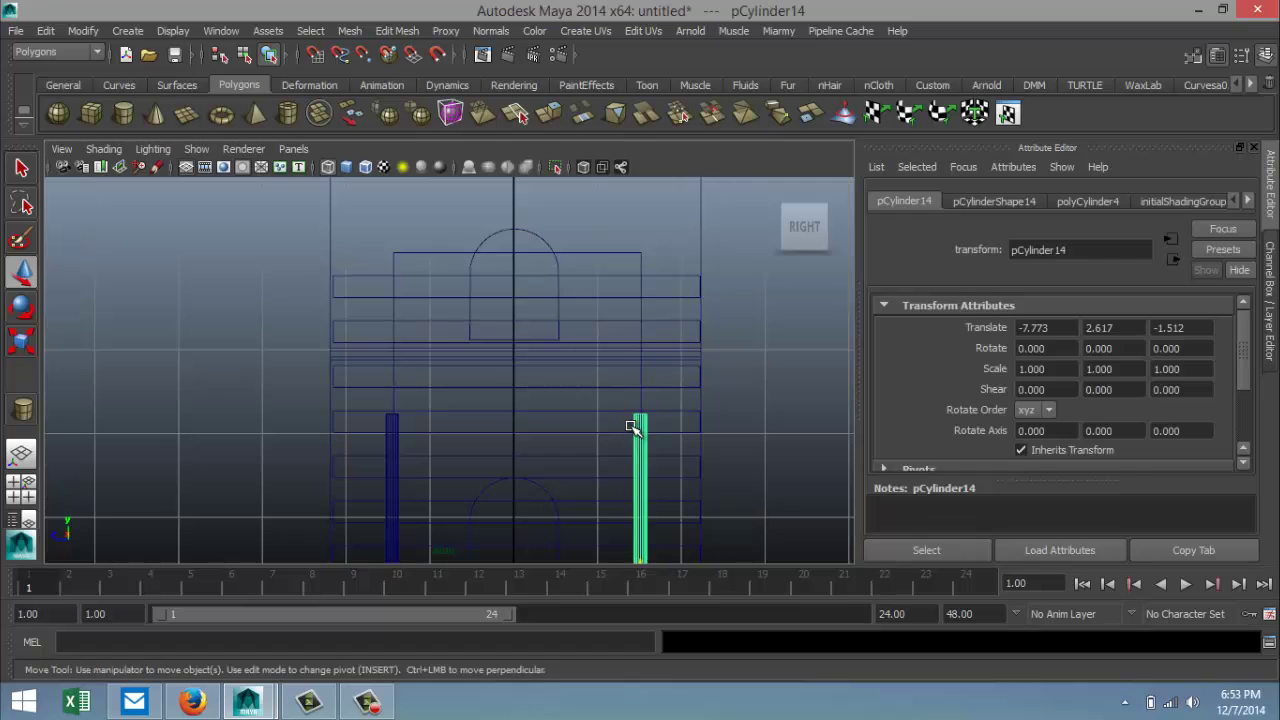
pyautogui.click(383, 425)
pyautogui.scroll(-5, 440, 455)
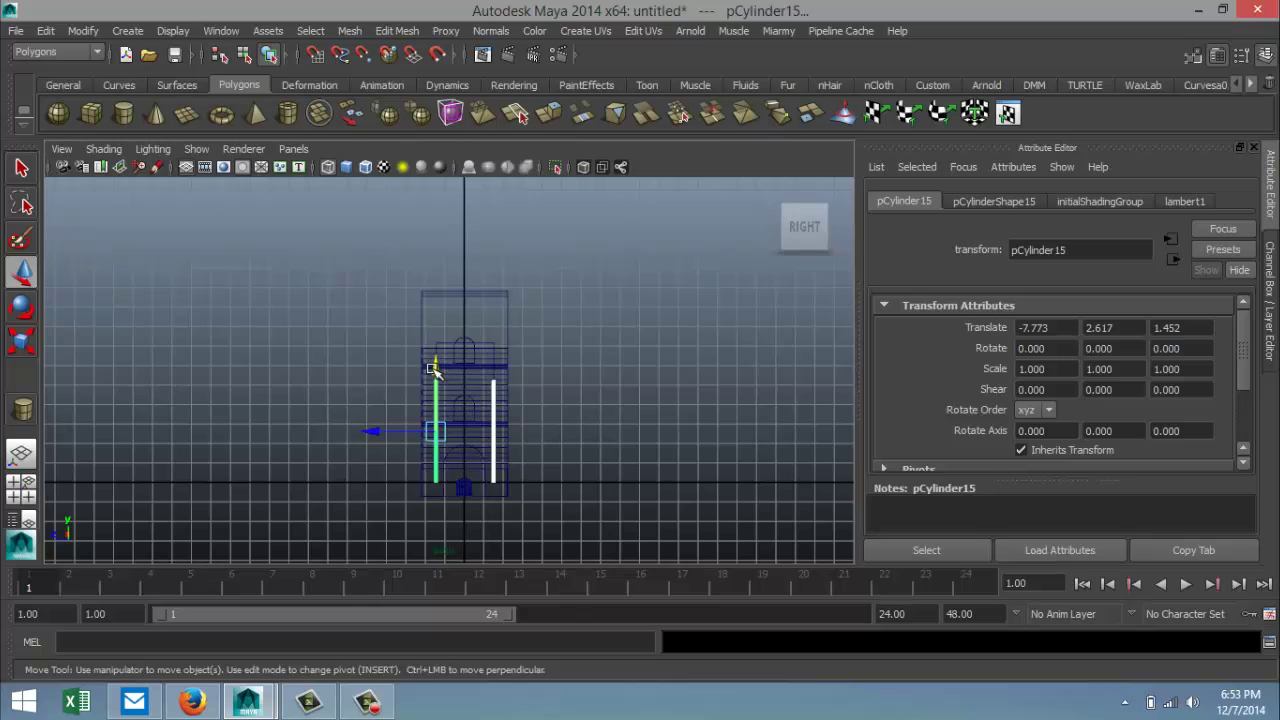
pyautogui.moveTo(432, 369); pyautogui.dragTo(432, 176)
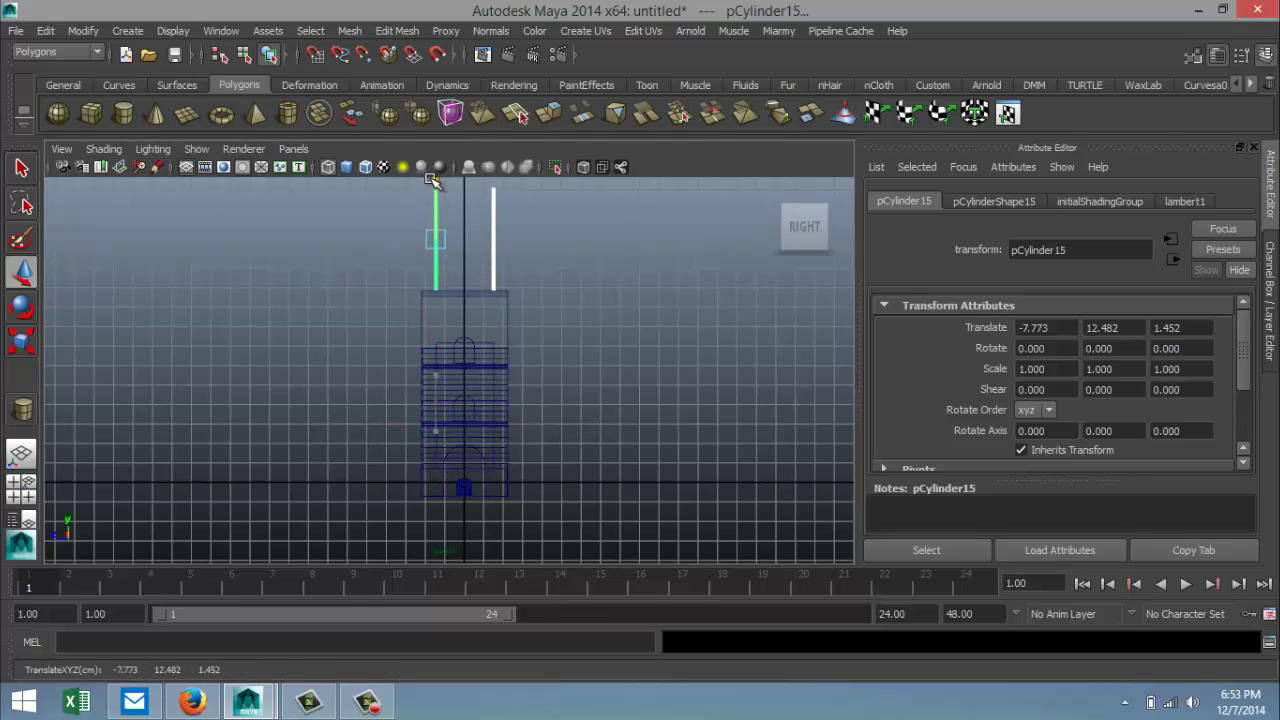
# Step: Combine the two raised cylinders into one mesh and center its pivot
pyautogui.click(22, 488)
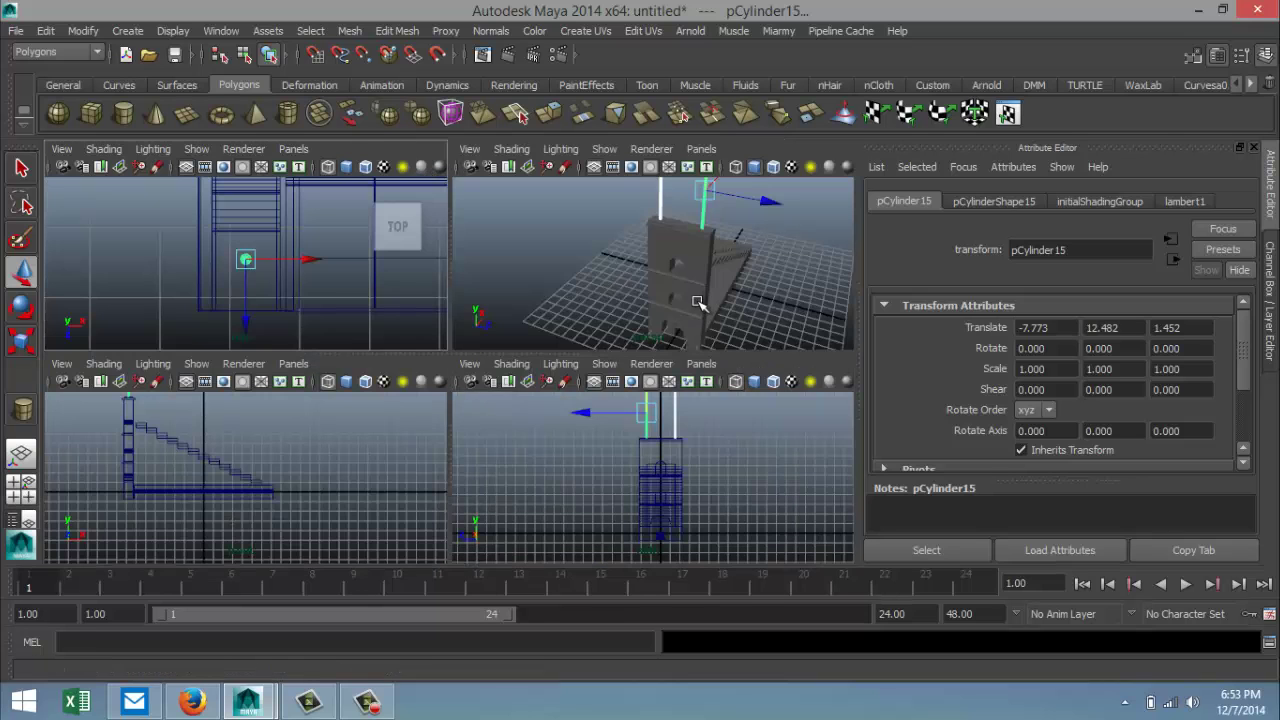
pyautogui.press('space')
pyautogui.scroll(-3, 642, 395)
pyautogui.keyDown('alt'); pyautogui.moveTo(642, 400); pyautogui.dragTo(578, 452); pyautogui.keyUp('alt')
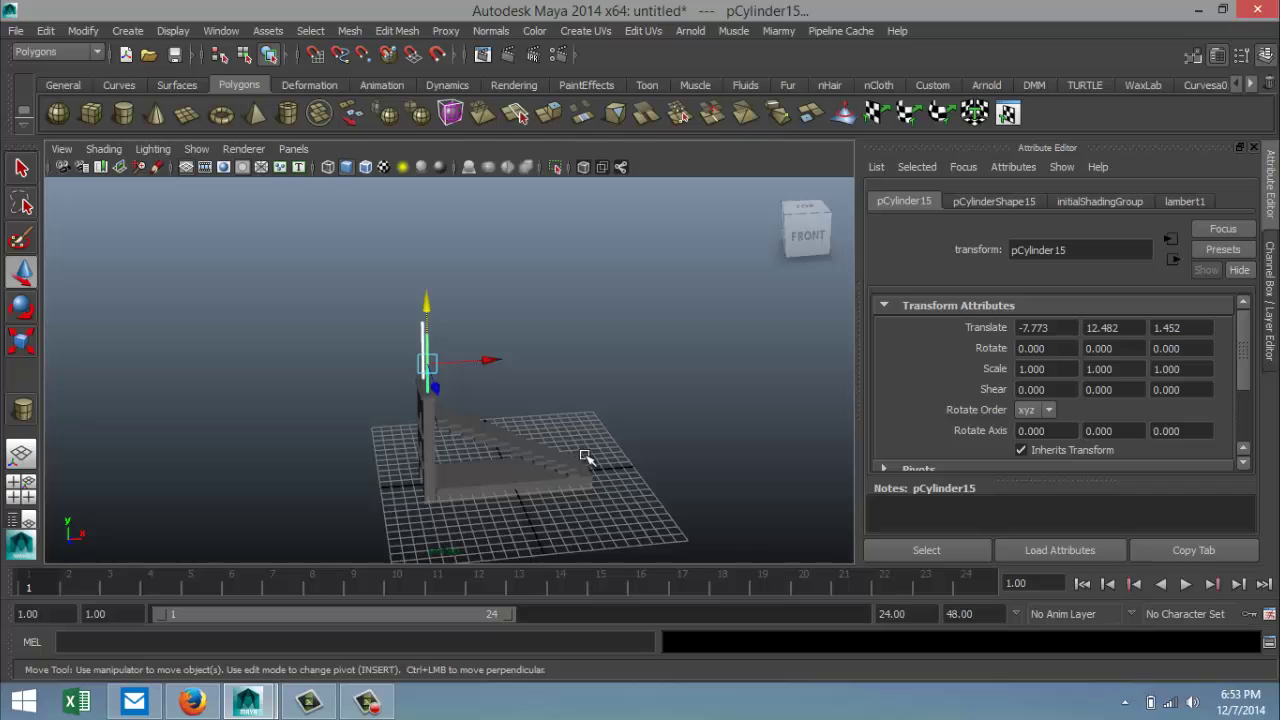
pyautogui.click(350, 31)
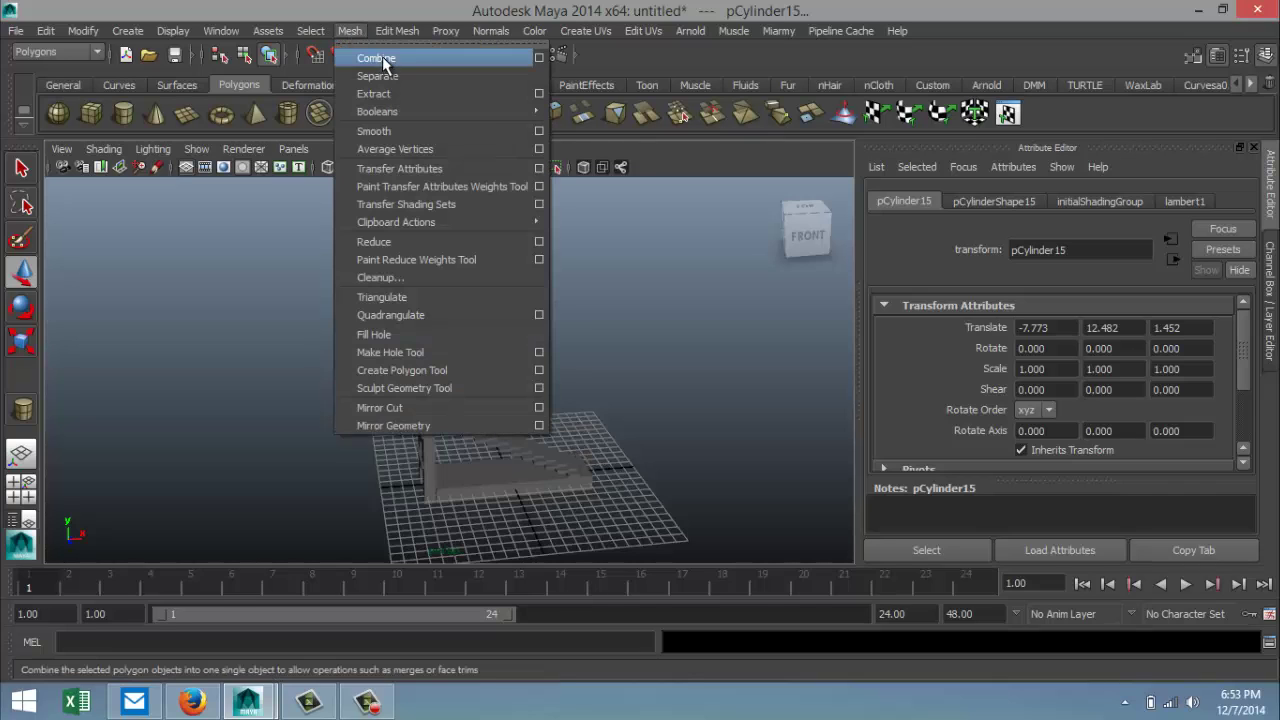
pyautogui.click(382, 56)
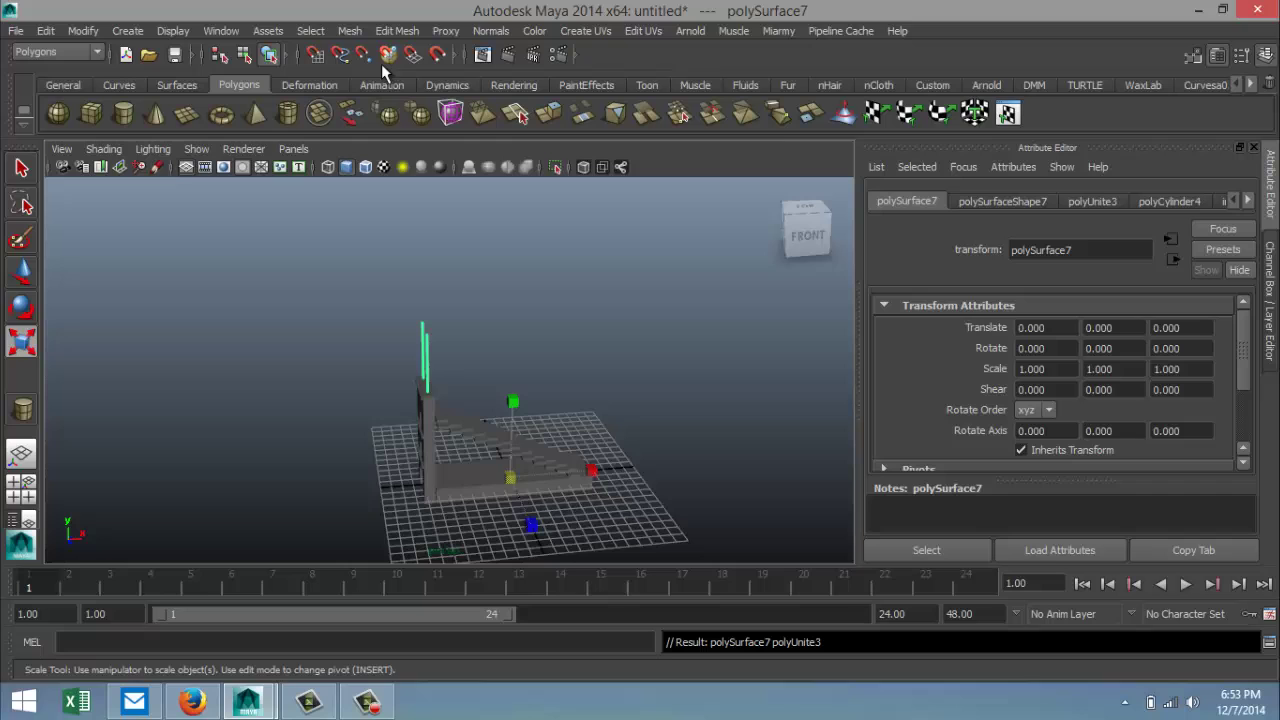
pyautogui.click(83, 31)
pyautogui.click(149, 206)
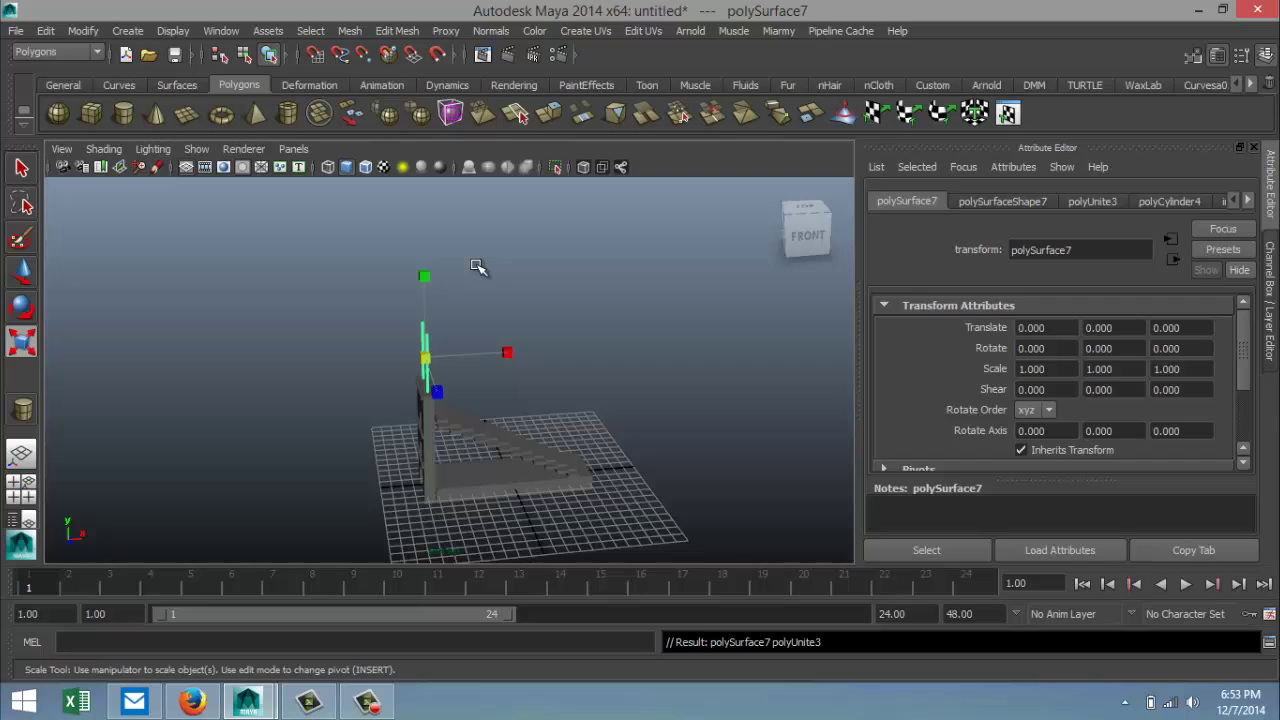
# Step: Duplicate the combined cylinder pair, try rotating the copy with the Rotate tool, and undo the rotation
pyautogui.hotkey('ctrl', 'd')
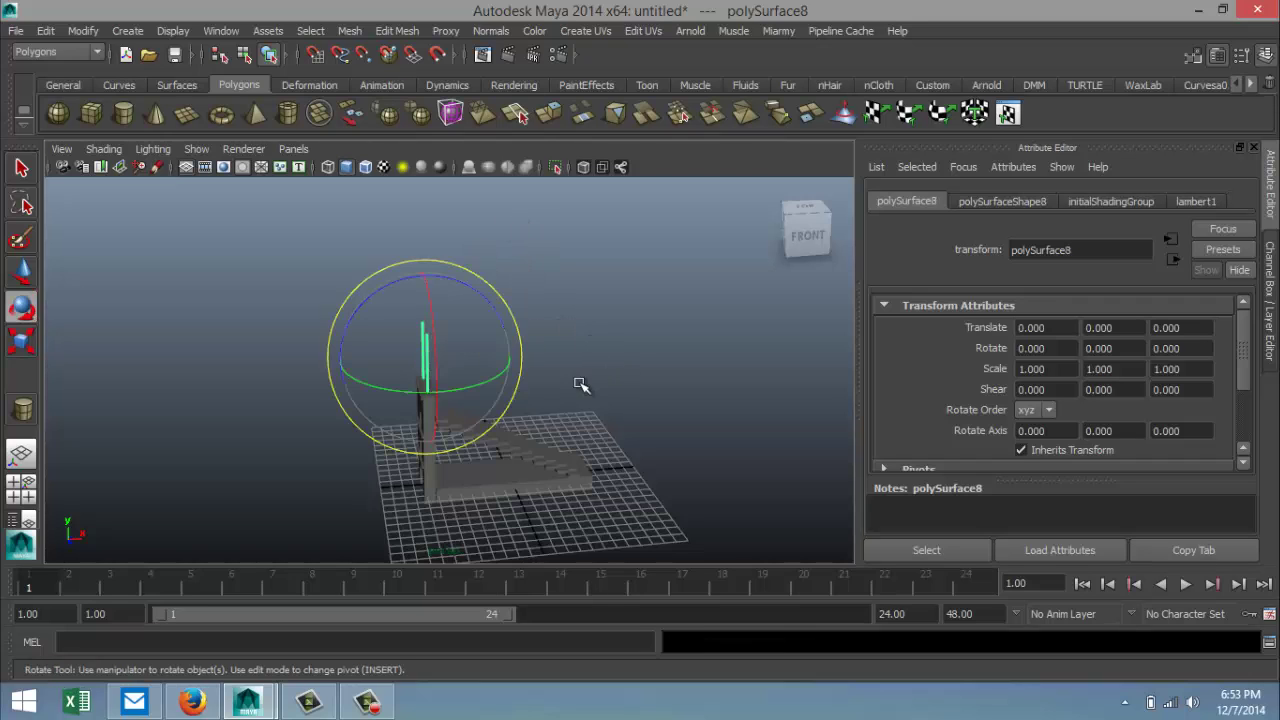
pyautogui.press('e')
pyautogui.moveTo(508, 307); pyautogui.dragTo(535, 390)
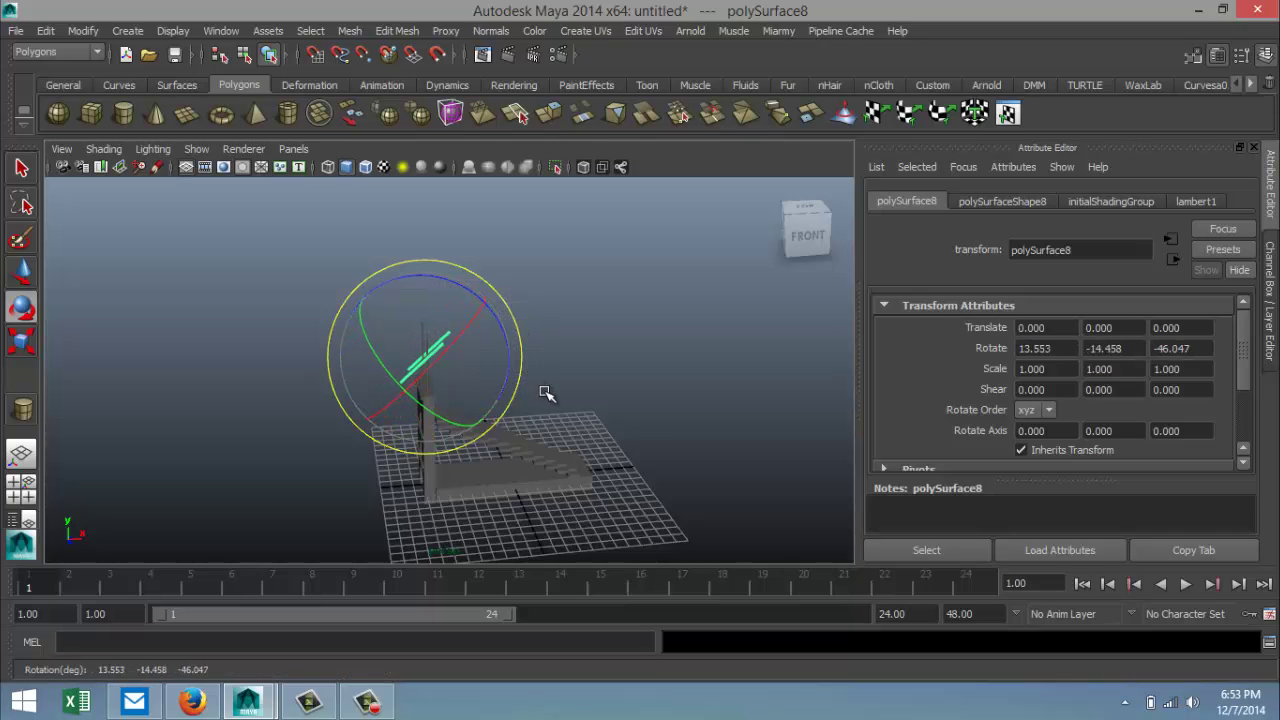
pyautogui.hotkey('ctrl', 'z')
pyautogui.hotkey('ctrl', 'z')
pyautogui.hotkey('ctrl', 'z')
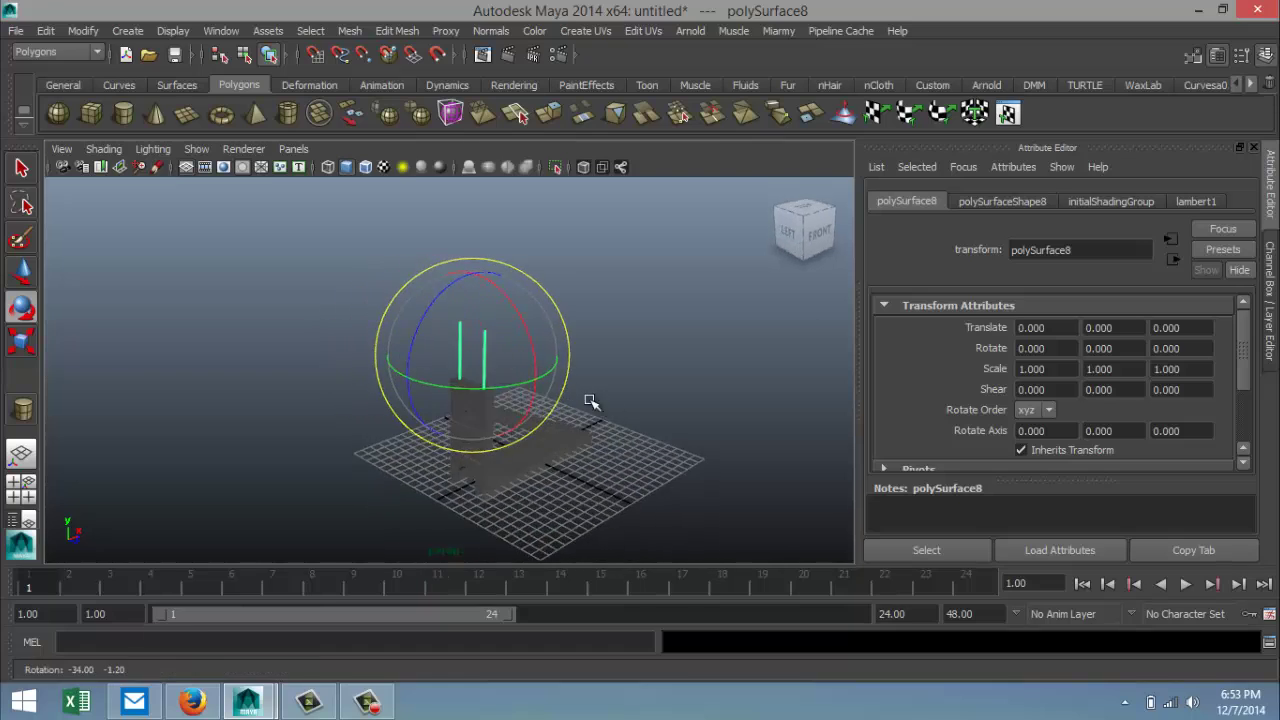
pyautogui.press('super')
pyautogui.hotkey('alt', 'Tab')
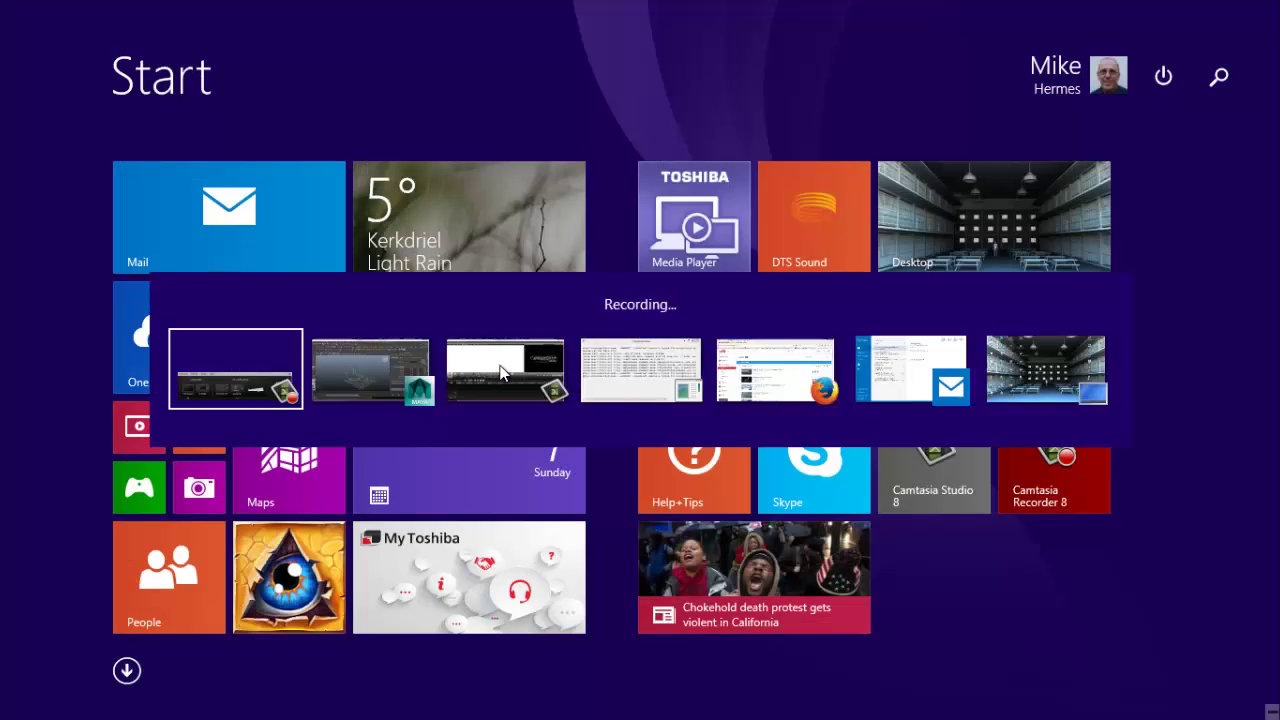
# Step: Switch to the open Autodesk Maya scene
pyautogui.hotkey('alt', 'Tab')
pyautogui.hotkey('alt', 'Tab')
pyautogui.hotkey('alt', 'Tab')
pyautogui.hotkey('alt', 'Tab')
pyautogui.hotkey('alt', 'Tab')
pyautogui.hotkey('alt', 'Tab')
pyautogui.hotkey('alt', 'Tab')
pyautogui.hotkey('alt', 'Tab')
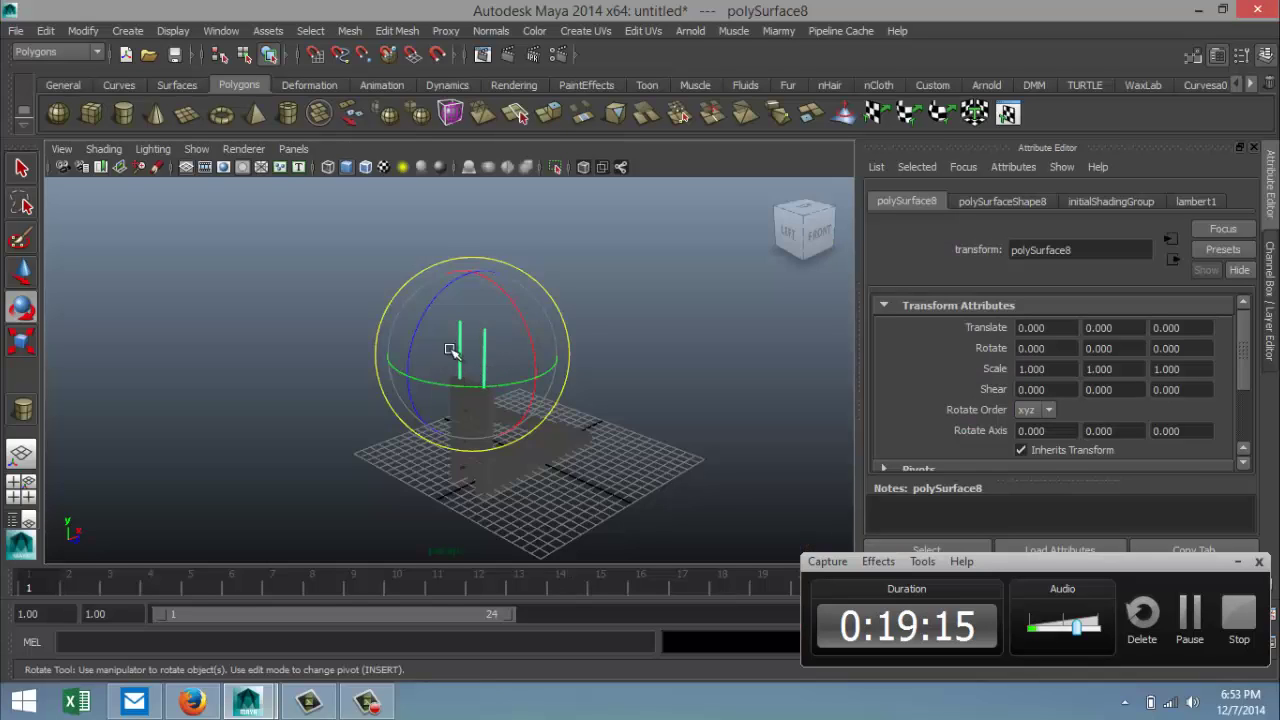
# Step: Rotate the selected pair of upright poles about the Z axis and set Rotate Z to -100
pyautogui.moveTo(426, 312); pyautogui.dragTo(539, 295)
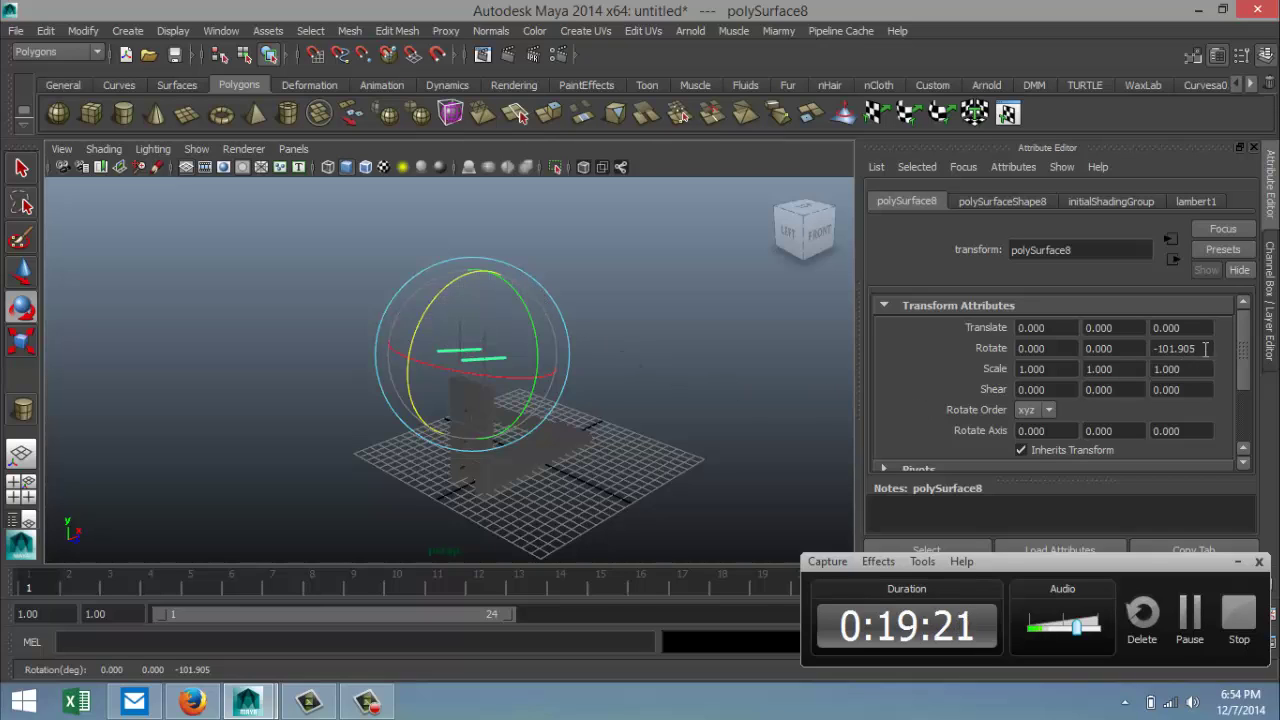
pyautogui.click(1172, 348)
pyautogui.write('-')
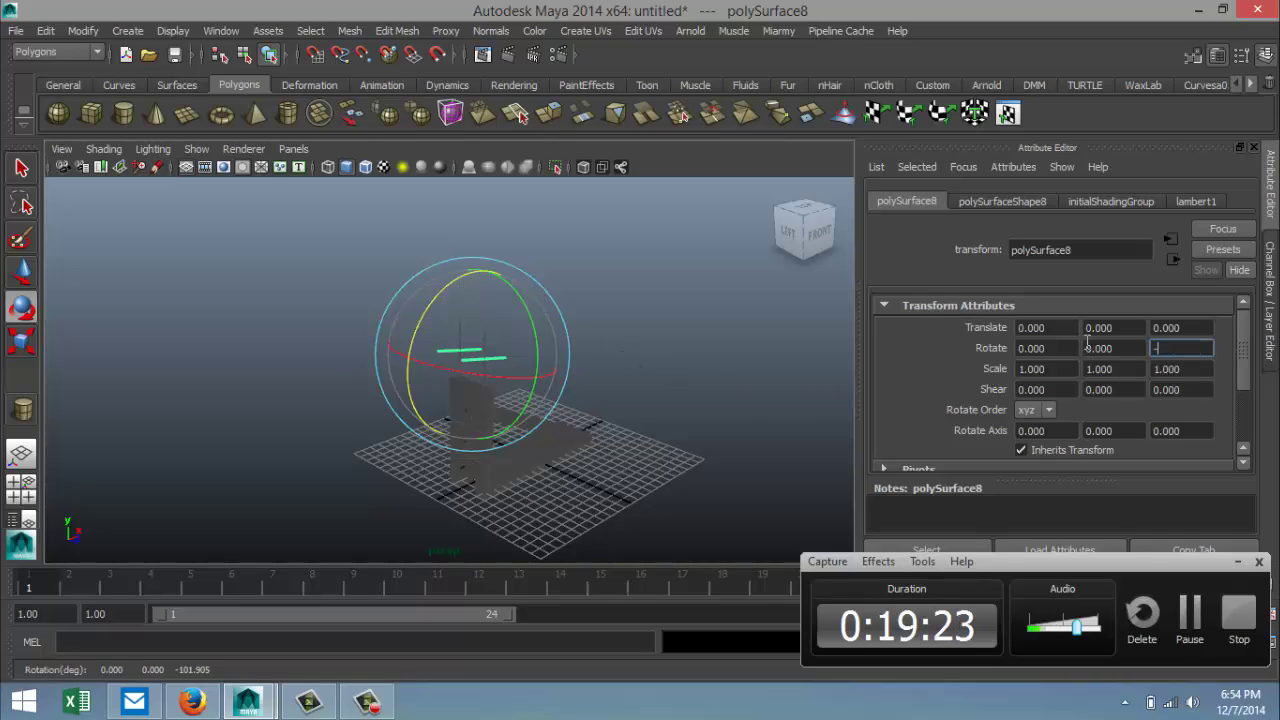
pyautogui.write('100')
pyautogui.press('Return')
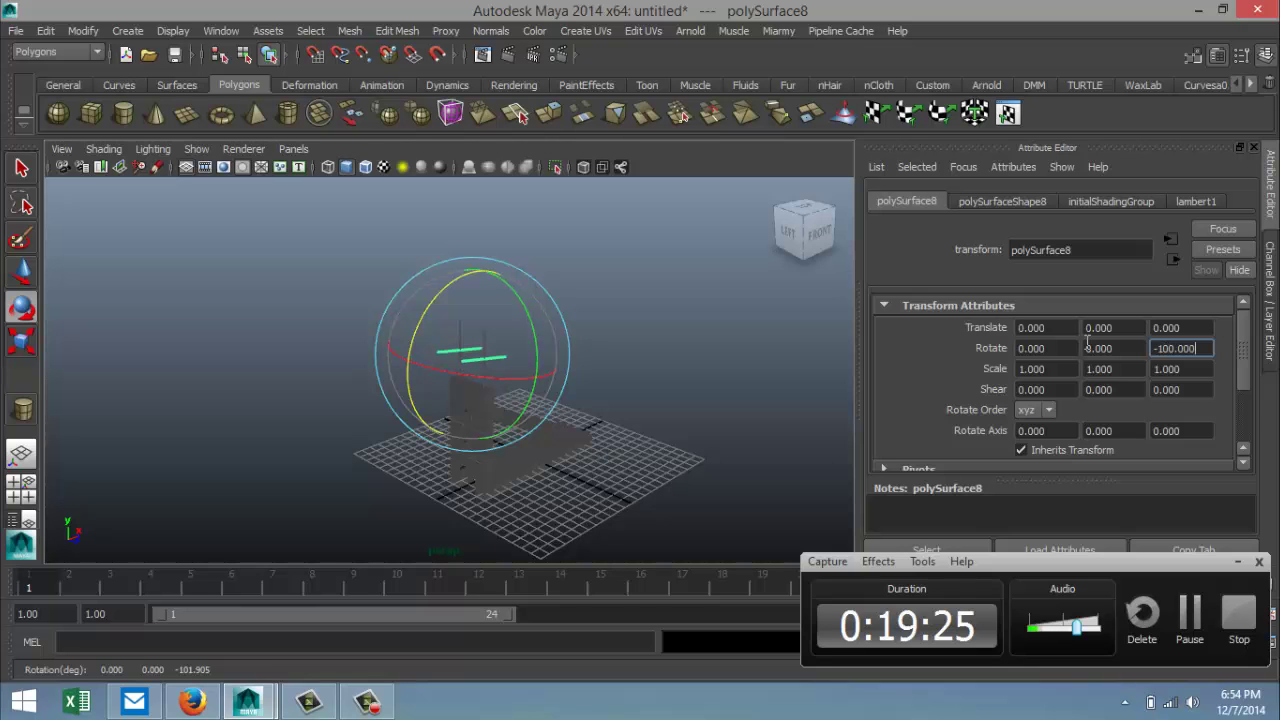
# Step: In the front view, move the tilted pole pair about 2.07 along X and about 1.7 up along Y
pyautogui.click(21, 489)
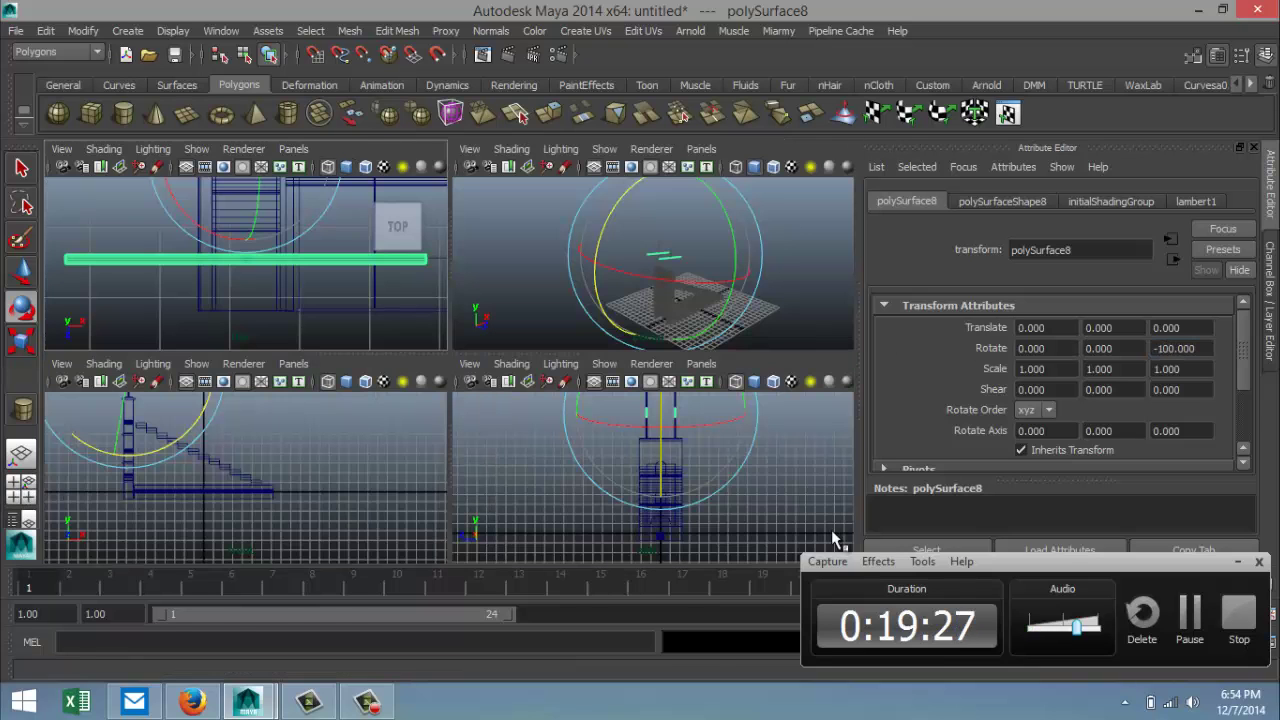
pyautogui.click(1238, 562)
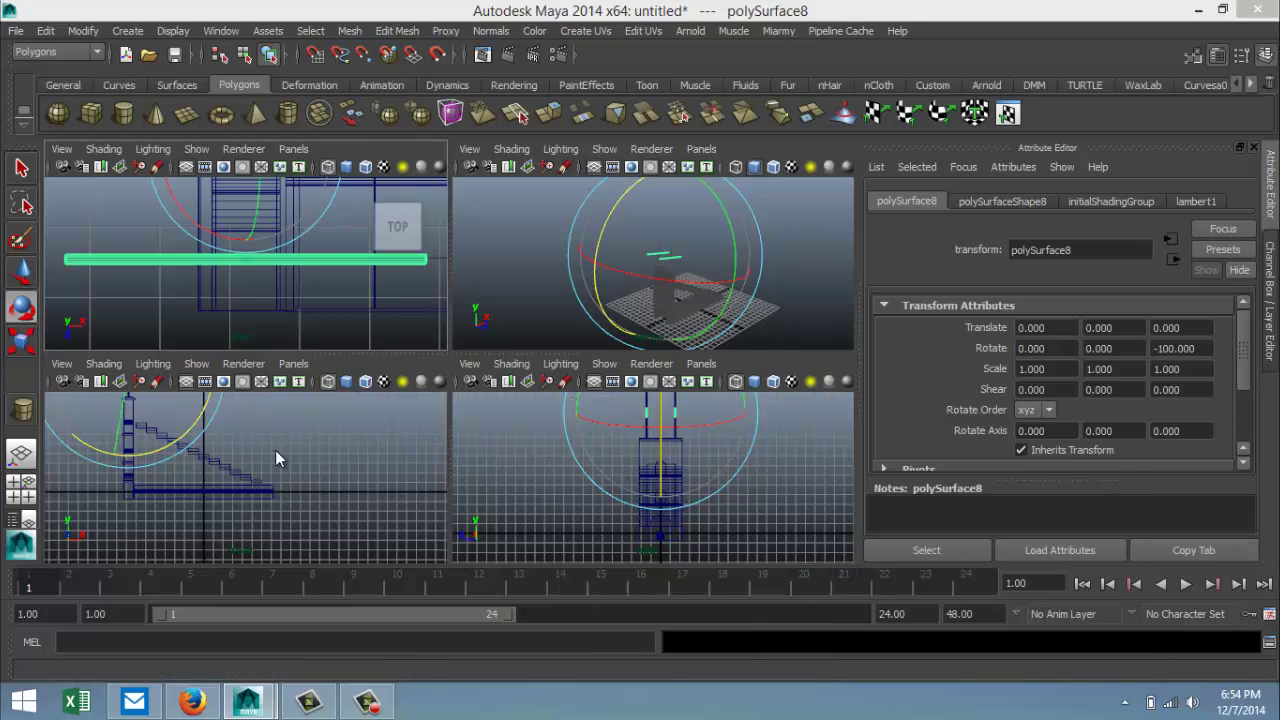
pyautogui.press('space')
pyautogui.press('f')
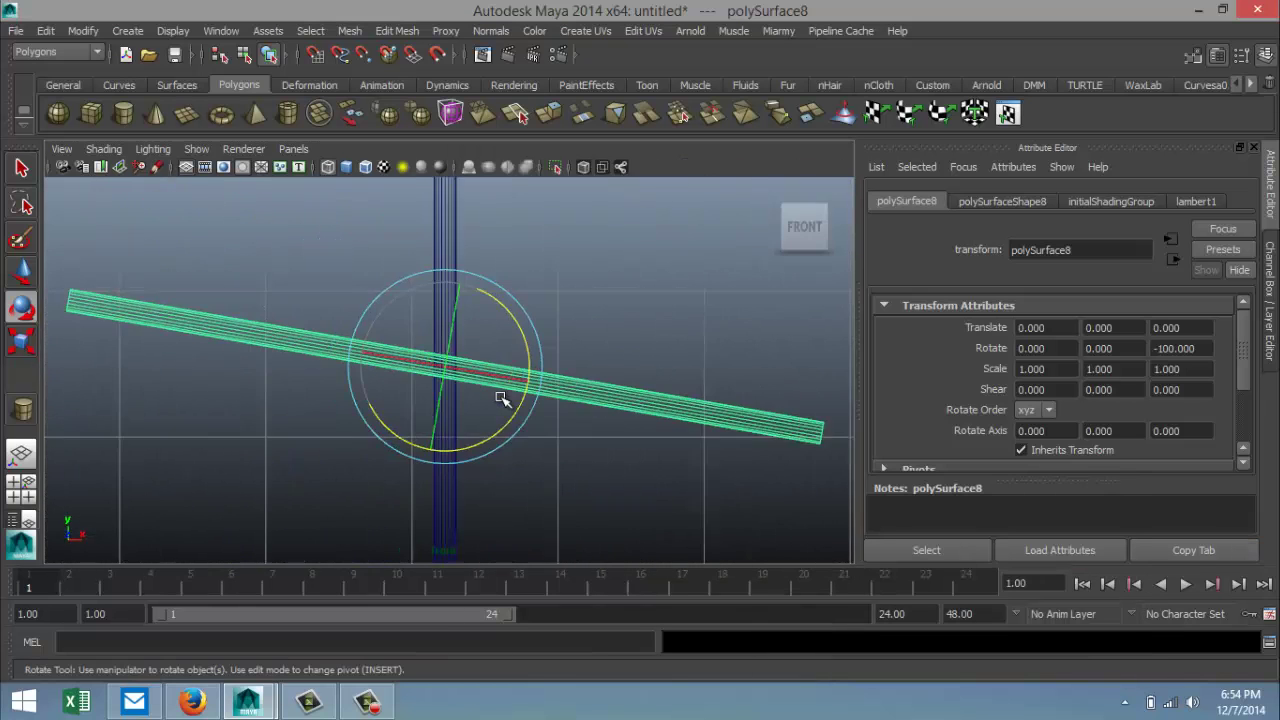
pyautogui.scroll(-5, 508, 400)
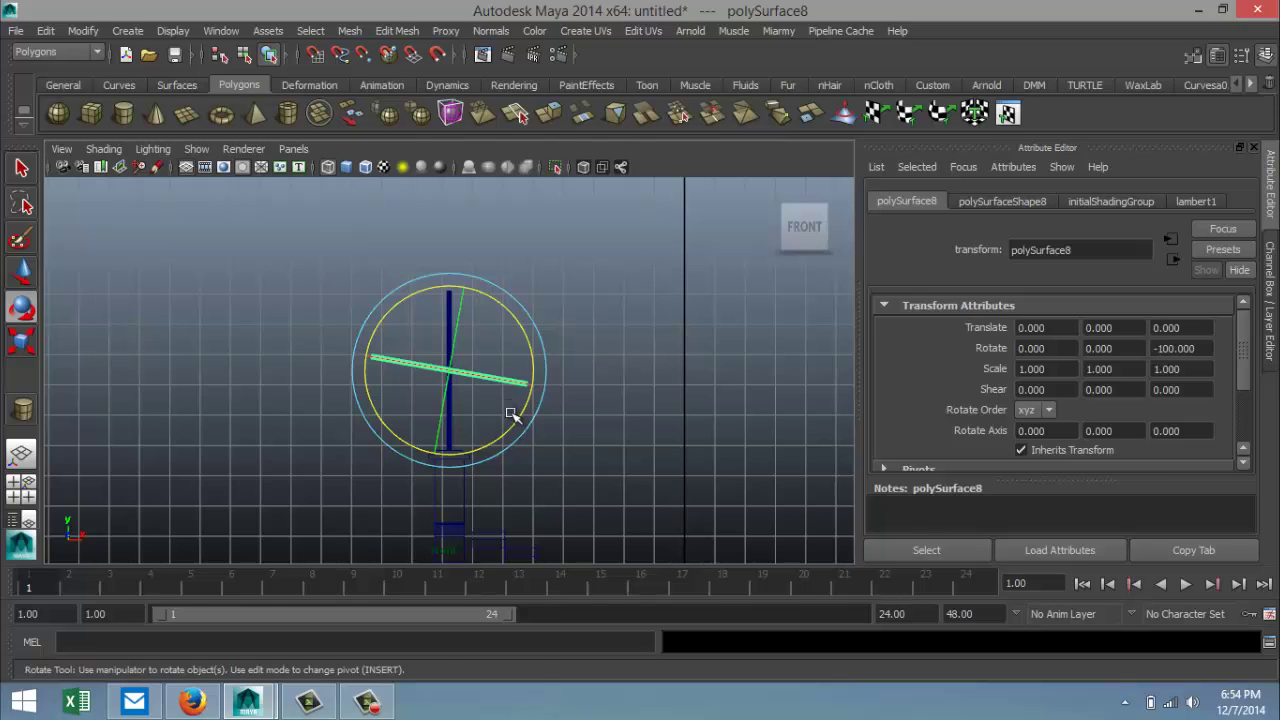
pyautogui.press('w')
pyautogui.moveTo(520, 371); pyautogui.dragTo(583, 383)
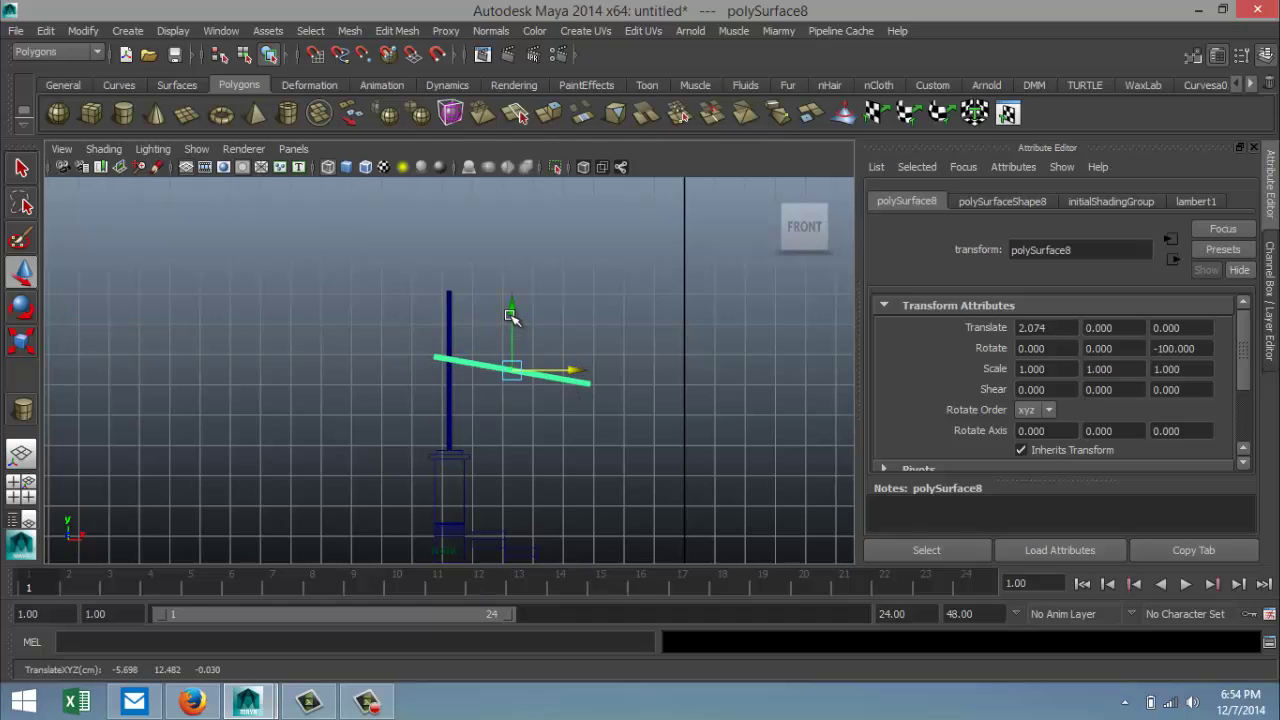
pyautogui.moveTo(511, 314); pyautogui.dragTo(515, 260)
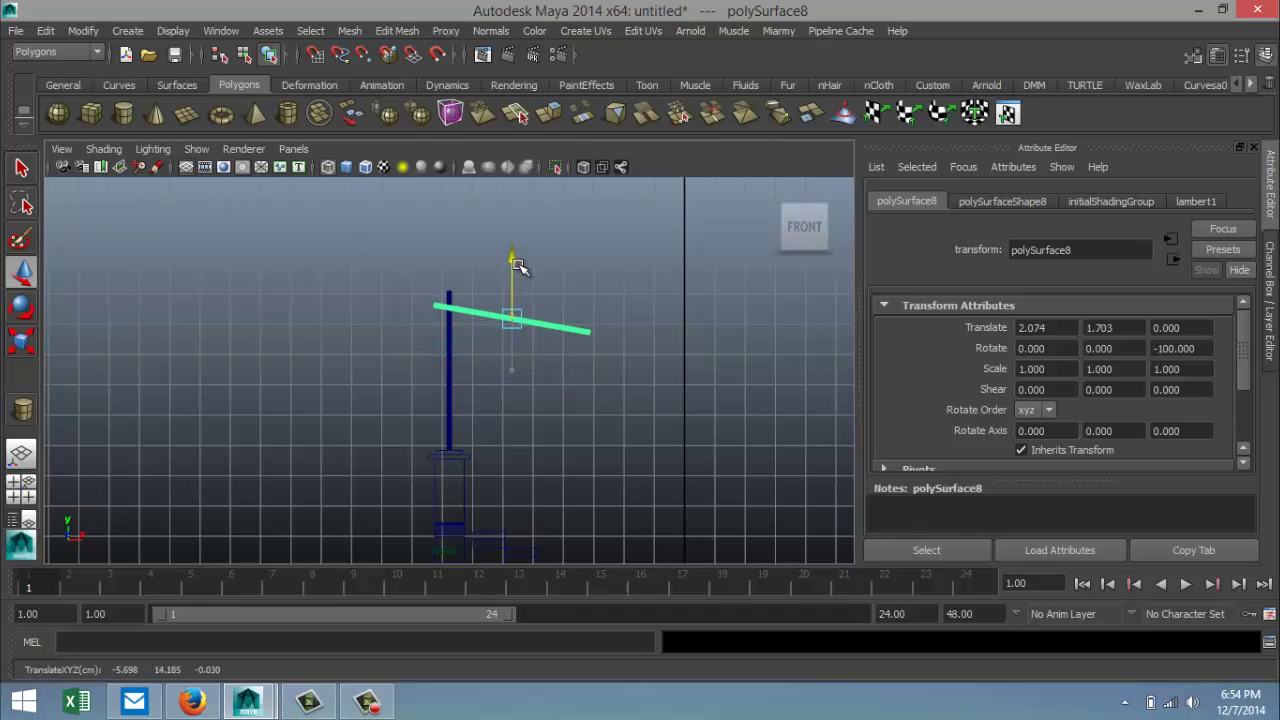
# Step: Lengthen the tilted poles by moving their free-end vertices outward to about X 0.66 and slightly down
pyautogui.moveTo(593, 336); pyautogui.dragTo(515, 292, button='right')
pyautogui.moveTo(573, 311); pyautogui.dragTo(623, 401)
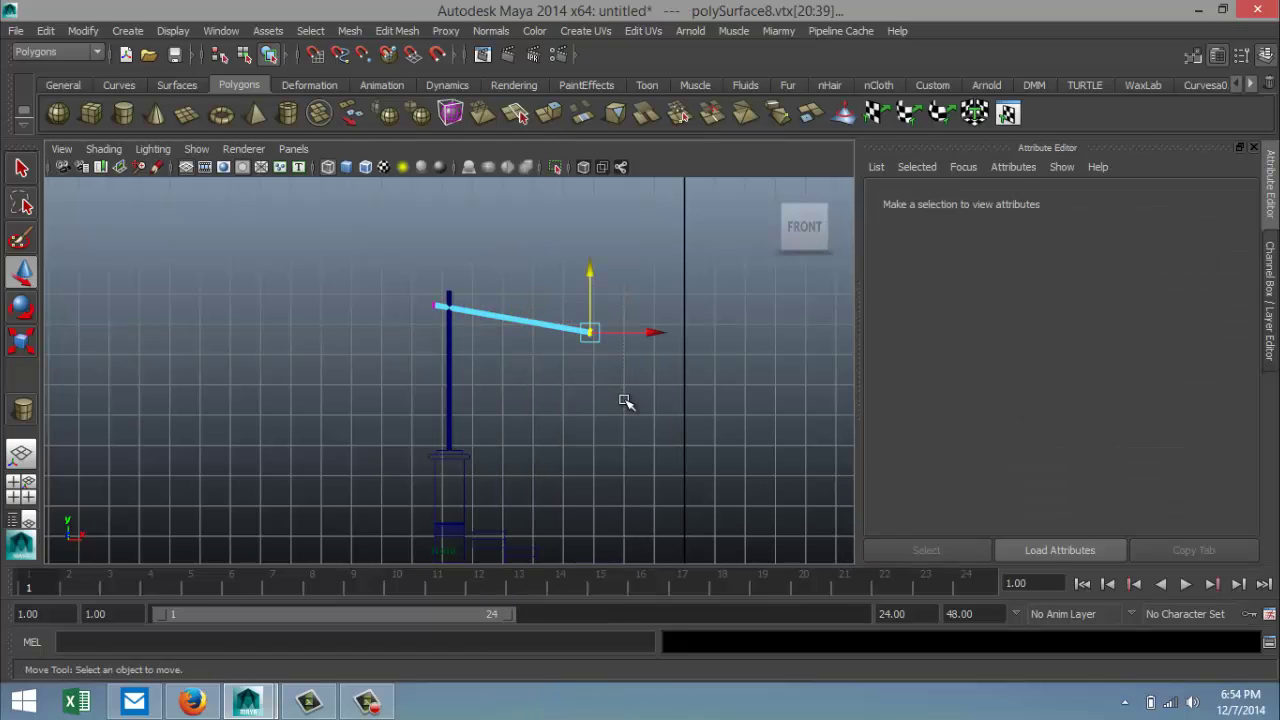
pyautogui.moveTo(650, 335); pyautogui.dragTo(765, 365)
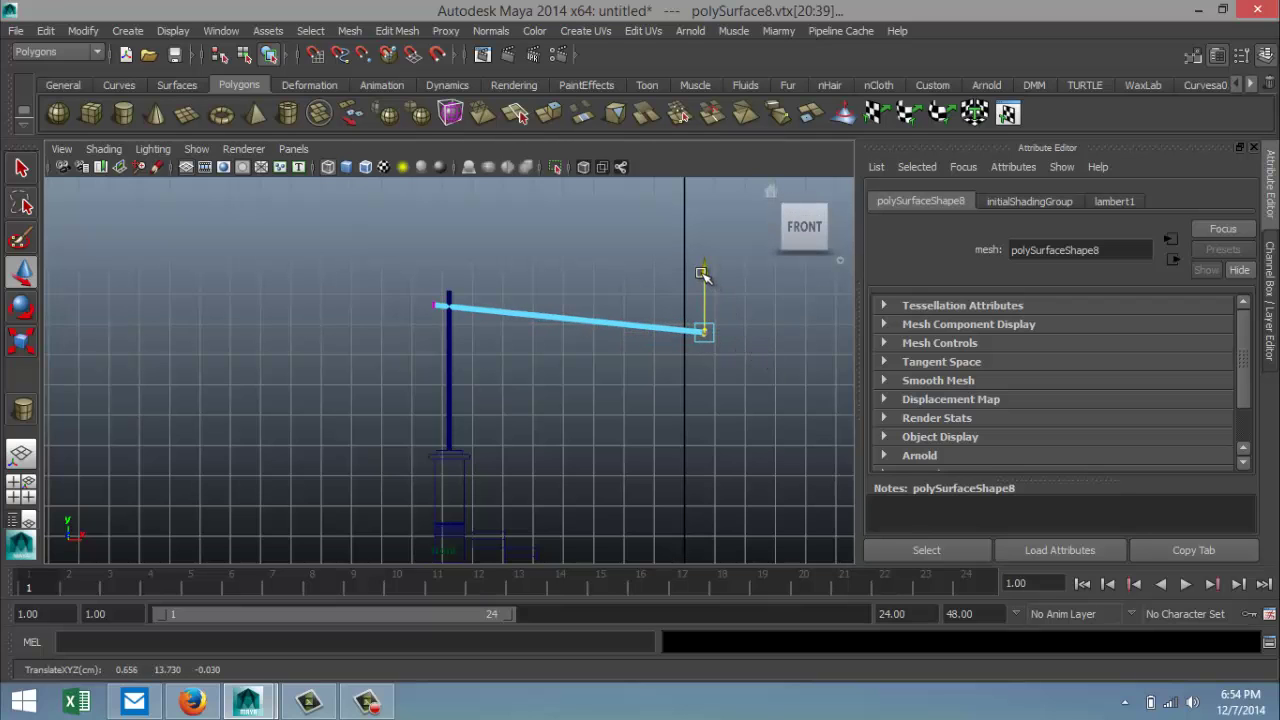
pyautogui.moveTo(703, 286); pyautogui.dragTo(708, 304)
pyautogui.scroll(-5, 651, 443)
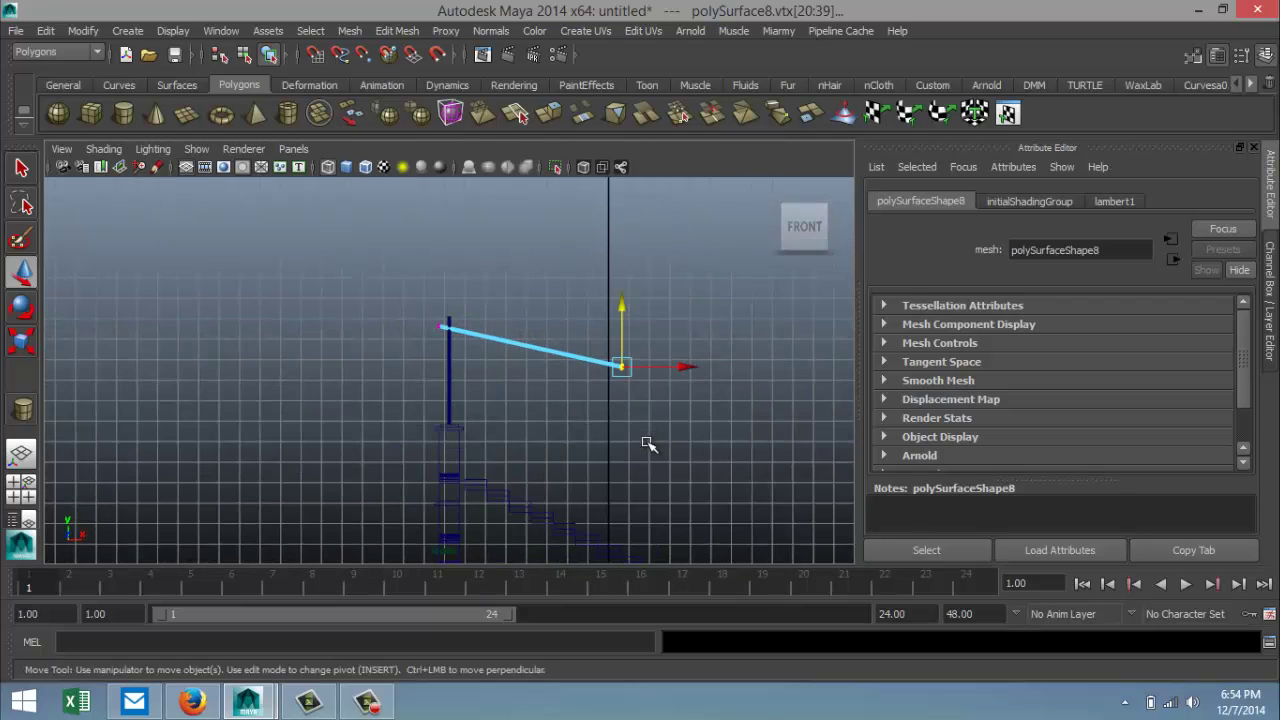
pyautogui.scroll(4, 651, 457)
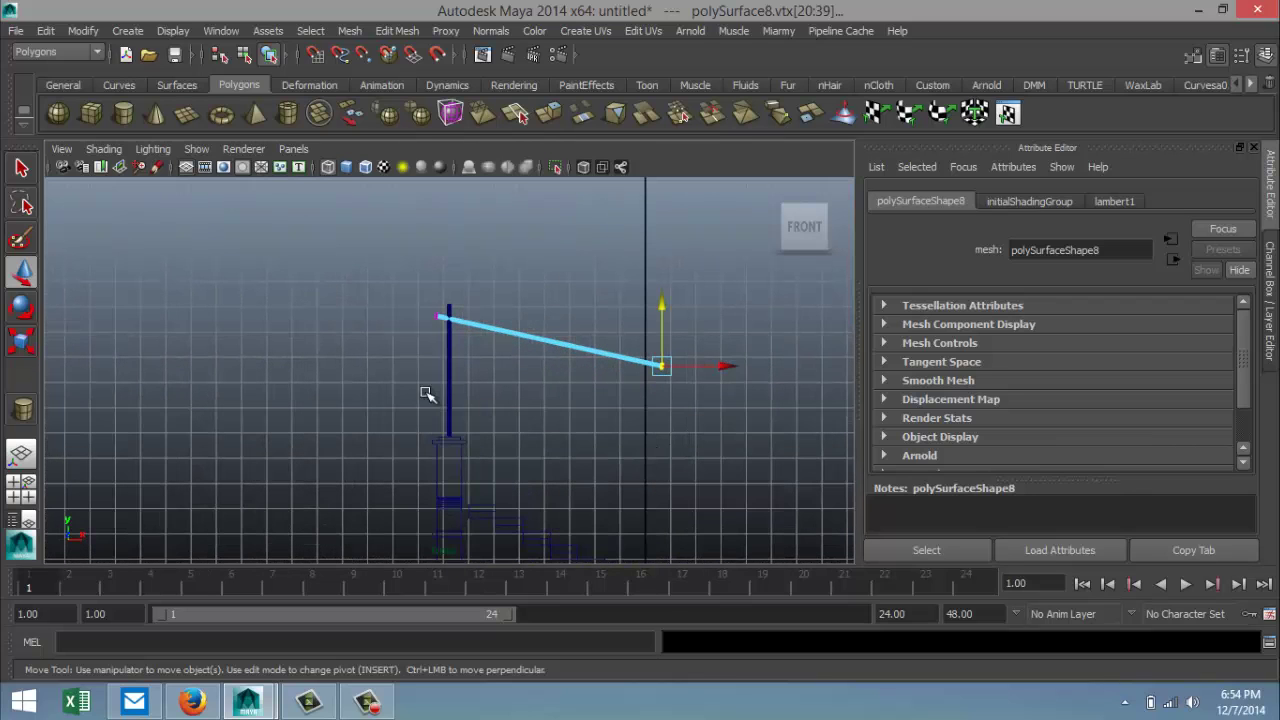
# Step: Duplicate the upright pole pair, move the copy about 1.86 along X and rotate it about -60 degrees around Z as a diagonal brace
pyautogui.moveTo(426, 387); pyautogui.dragTo(543, 420)
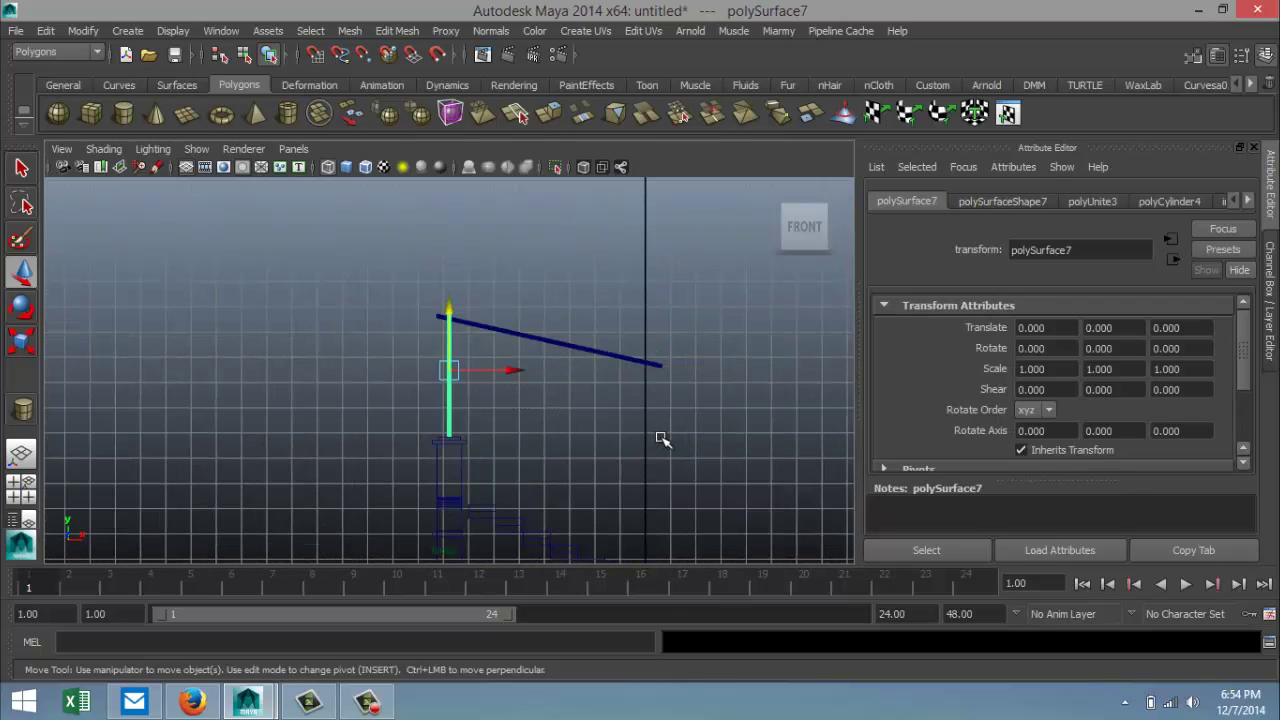
pyautogui.hotkey('ctrl', 'd')
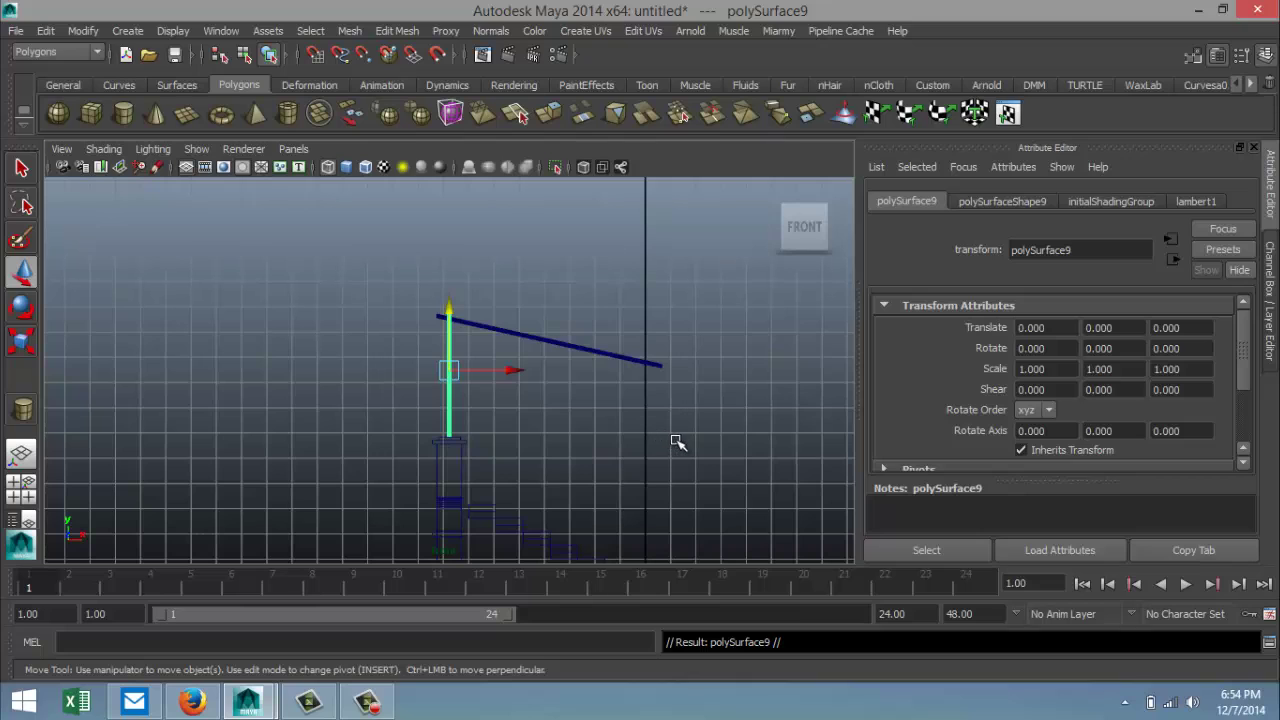
pyautogui.moveTo(511, 372); pyautogui.dragTo(545, 425)
pyautogui.press('e')
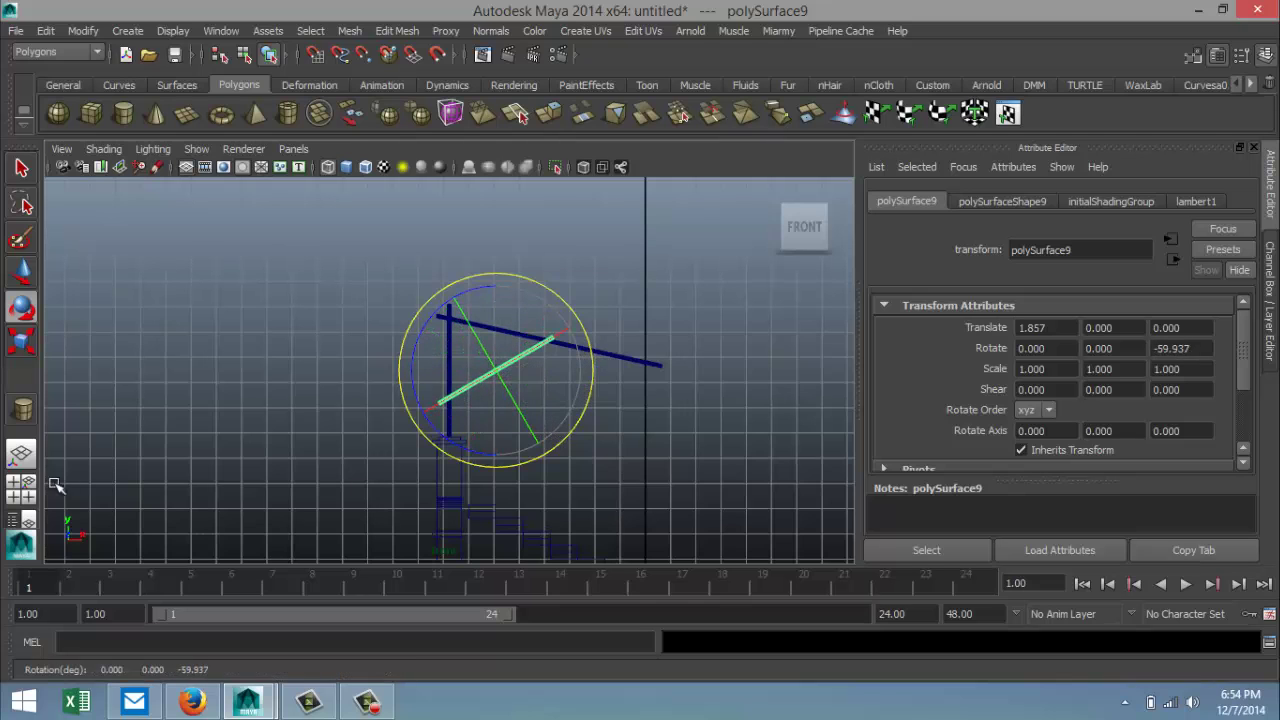
pyautogui.click(21, 489)
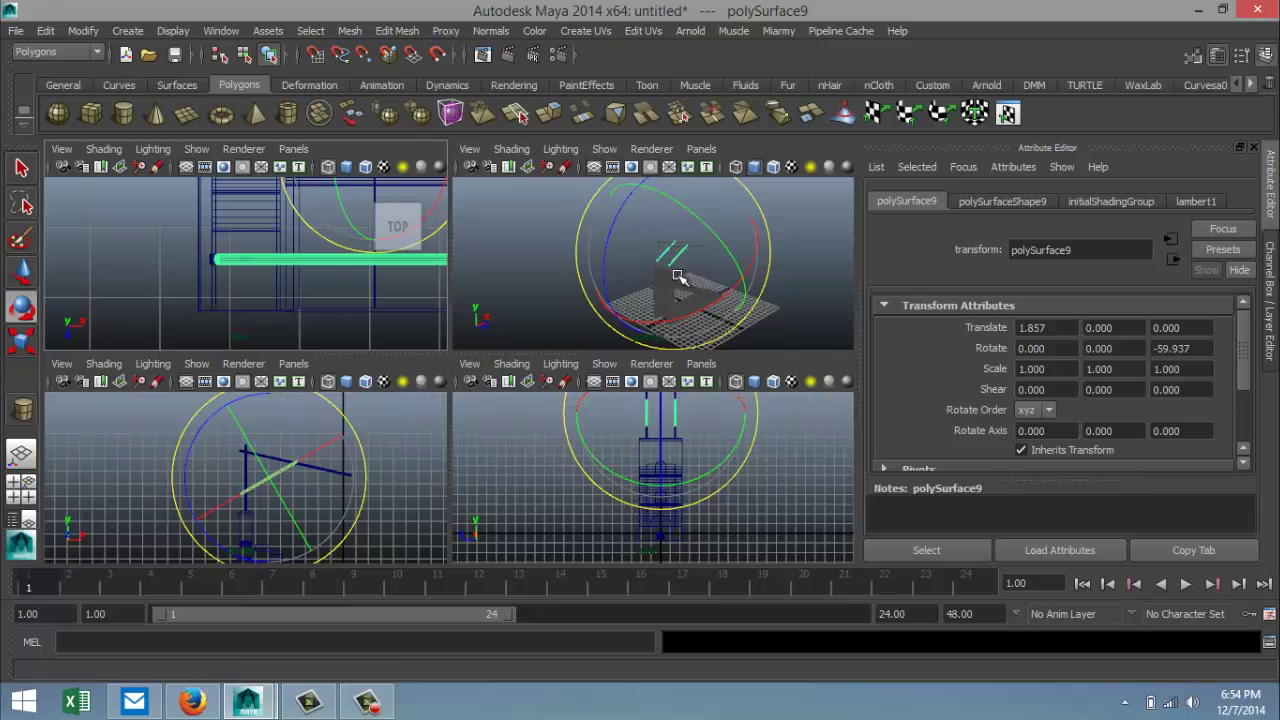
pyautogui.press('space')
pyautogui.press('f')
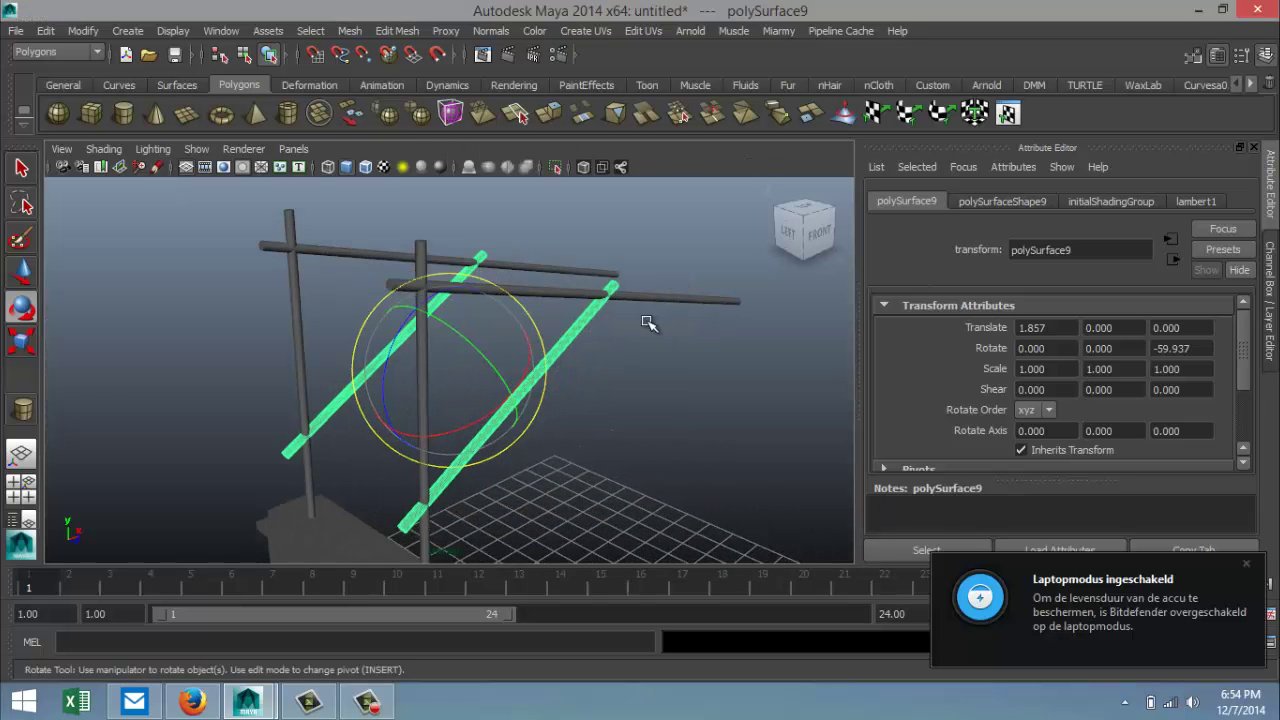
pyautogui.keyDown('alt'); pyautogui.moveTo(209, 337); pyautogui.dragTo(110, 370); pyautogui.keyUp('alt')
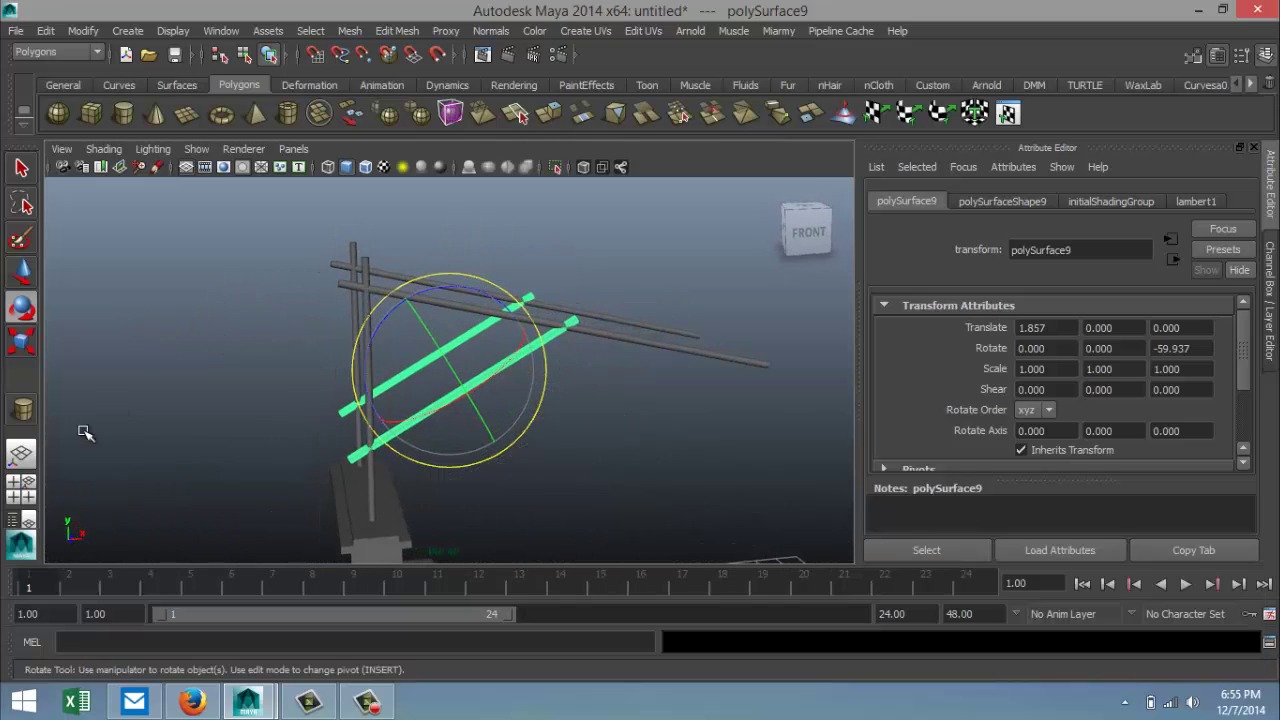
# Step: Lengthen the upright pole pair in the front view by raising its top vertices to about Y 18.1
pyautogui.click(36, 489)
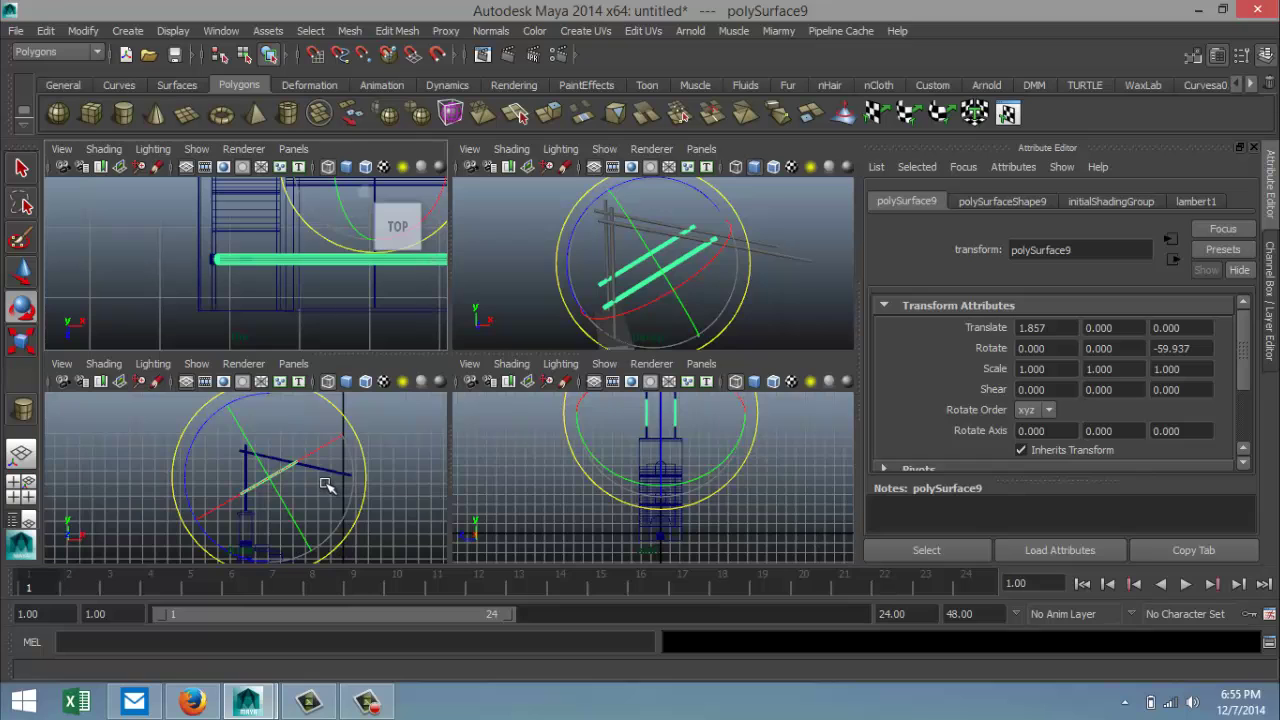
pyautogui.press('space')
pyautogui.scroll(4, 448, 200)
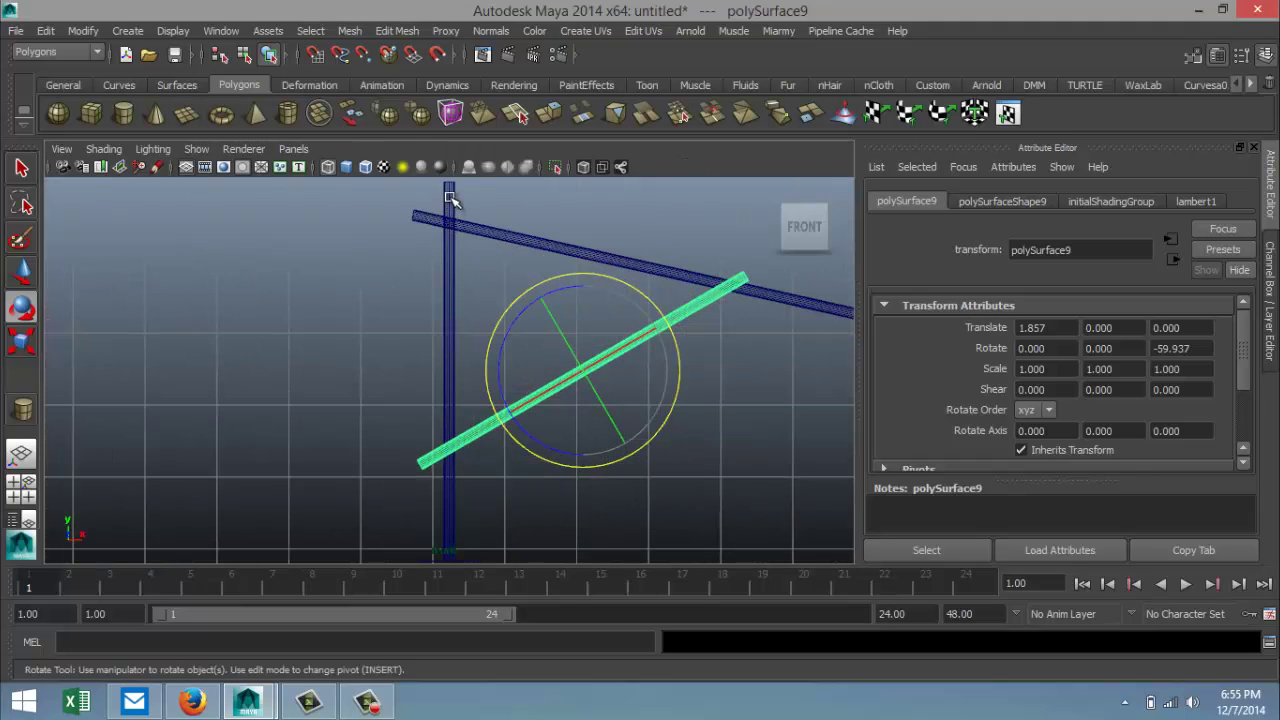
pyautogui.click(449, 240)
pyautogui.scroll(-3, 455, 262)
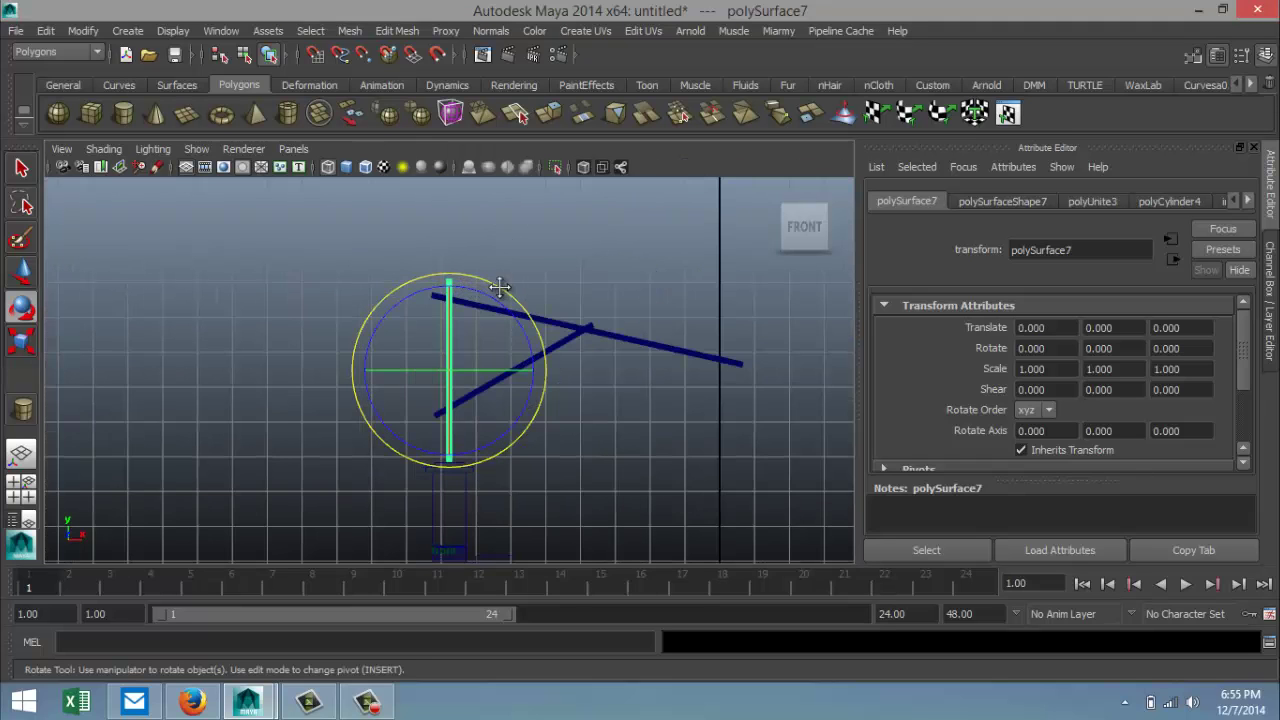
pyautogui.keyDown('alt'); pyautogui.moveTo(500, 286); pyautogui.dragTo(506, 352, button='middle'); pyautogui.keyUp('alt')
pyautogui.scroll(5, 506, 352)
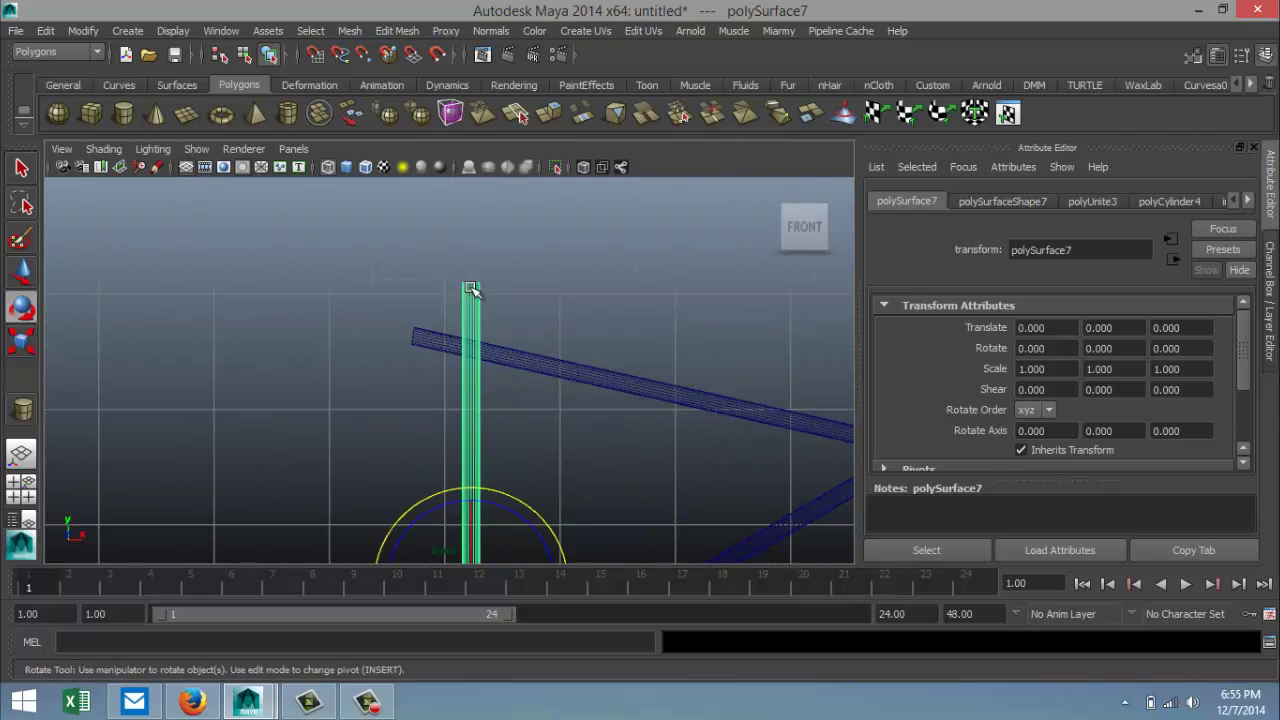
pyautogui.moveTo(472, 296); pyautogui.dragTo(426, 289, button='right')
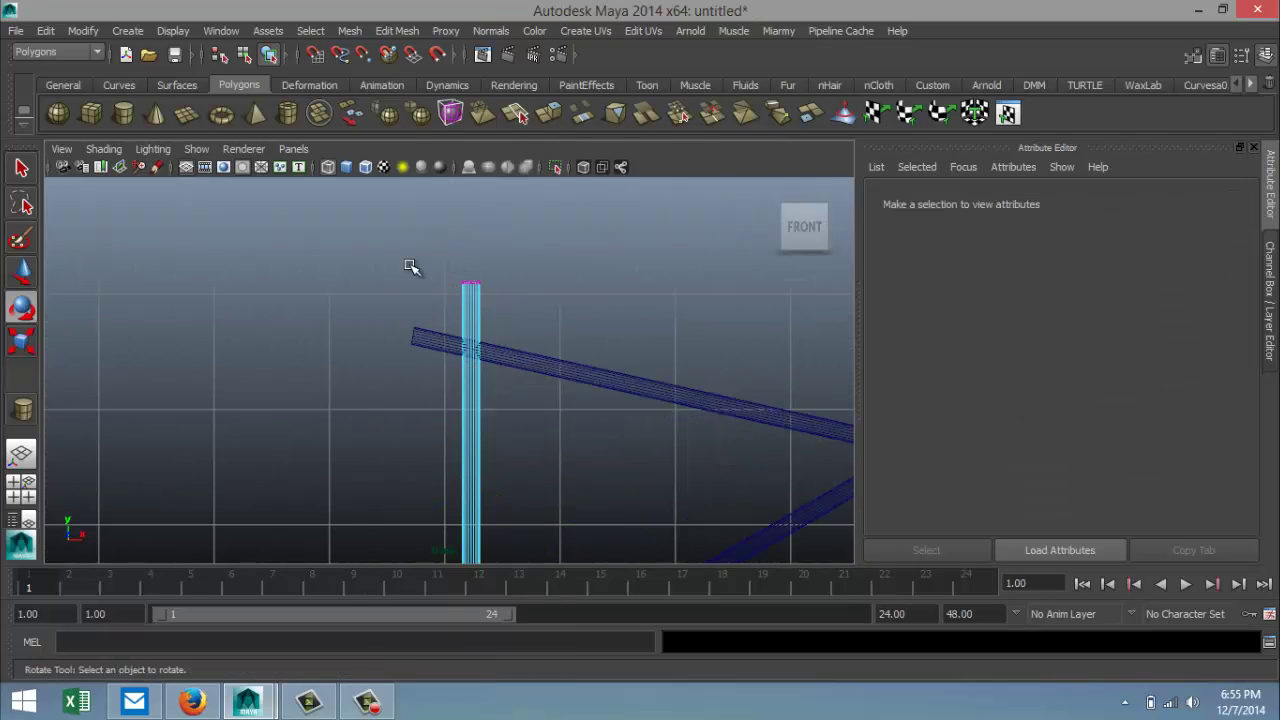
pyautogui.moveTo(513, 308); pyautogui.dragTo(455, 205)
pyautogui.scroll(-3, 545, 328)
pyautogui.press('w')
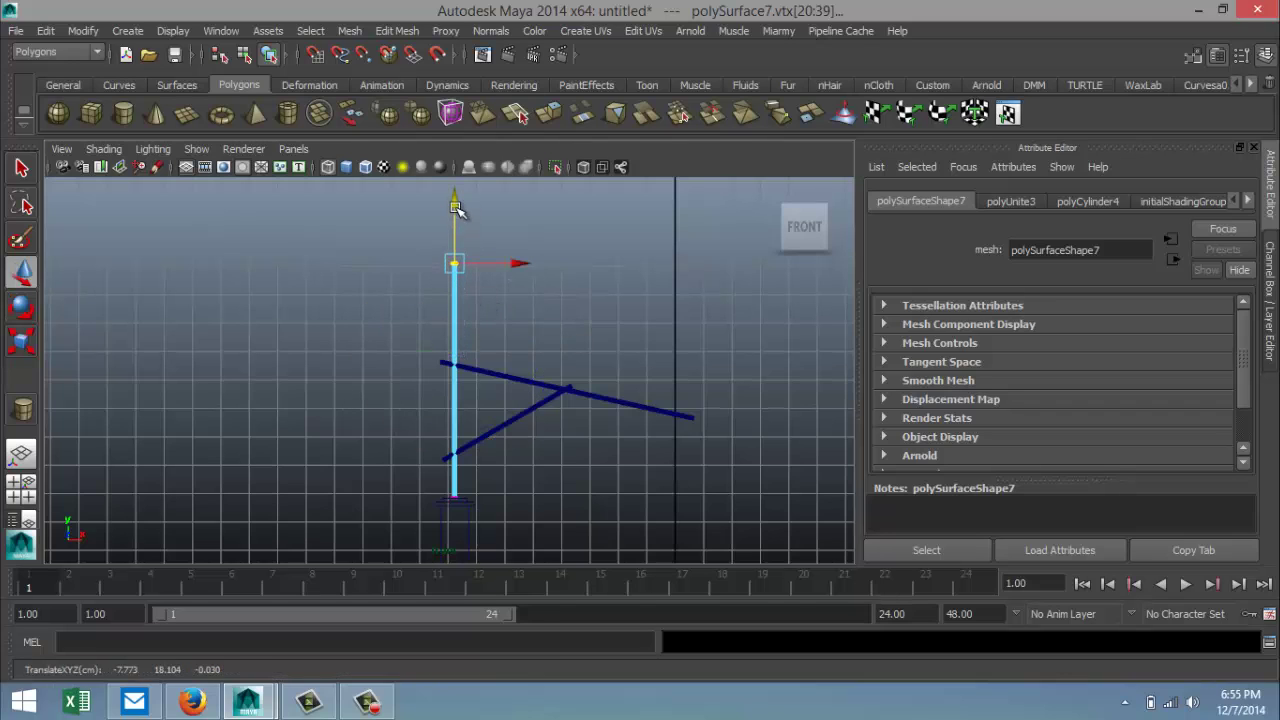
# Step: Return the upright pole pair to object mode and separate it into two individual poles
pyautogui.click(21, 489)
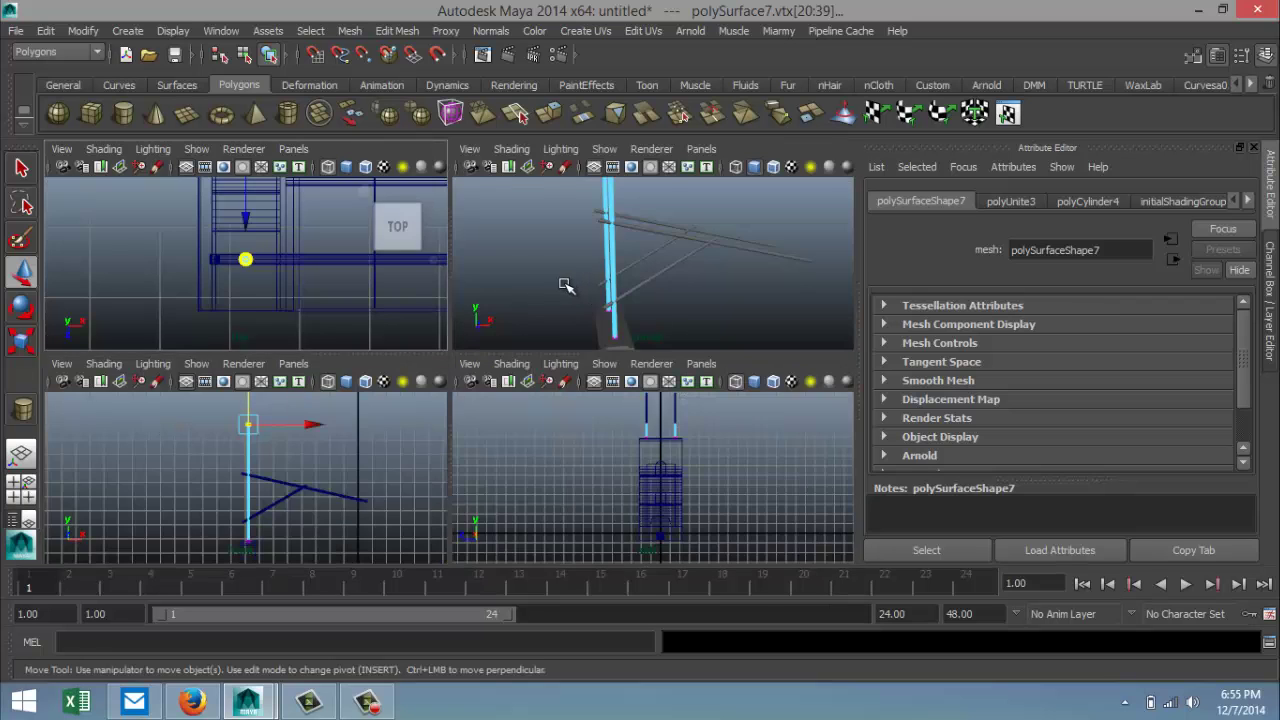
pyautogui.press('space')
pyautogui.scroll(-2, 530, 344)
pyautogui.keyDown('alt'); pyautogui.moveTo(466, 383); pyautogui.dragTo(620, 398); pyautogui.keyUp('alt')
pyautogui.keyDown('alt'); pyautogui.moveTo(478, 383); pyautogui.dragTo(651, 366); pyautogui.keyUp('alt')
pyautogui.click(595, 372)
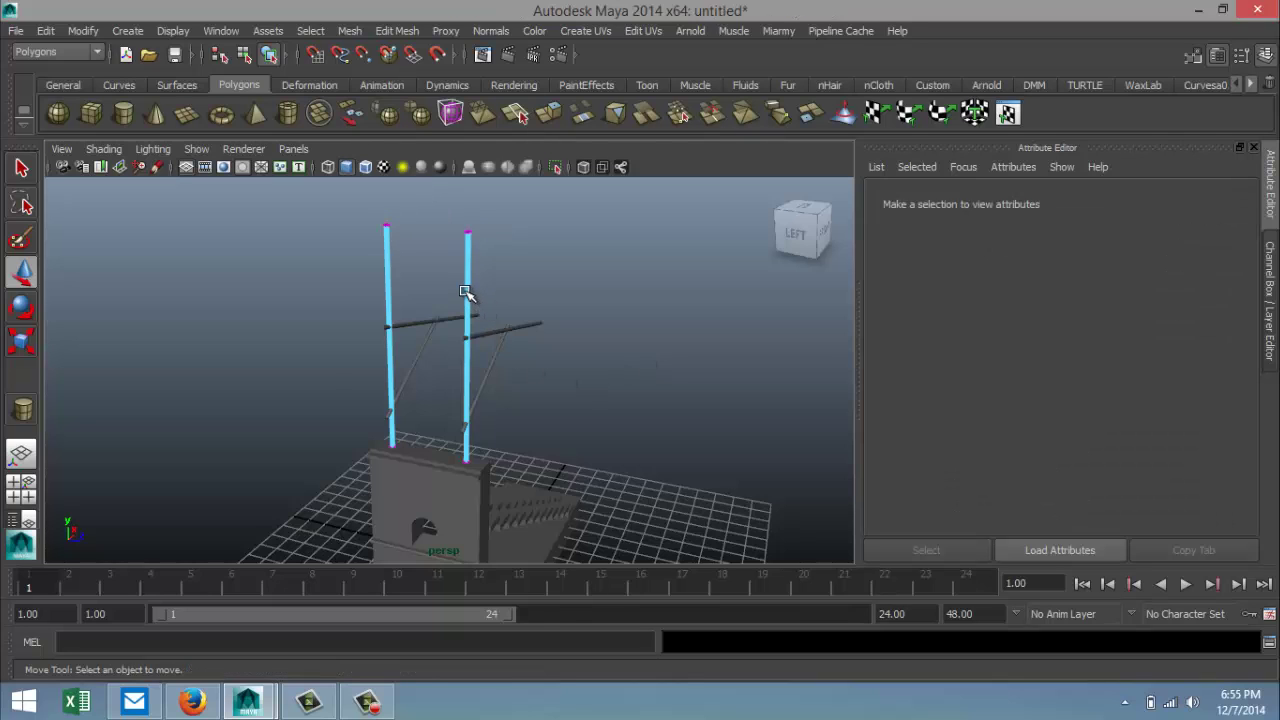
pyautogui.moveTo(466, 292); pyautogui.dragTo(543, 271, button='right')
pyautogui.click(540, 323)
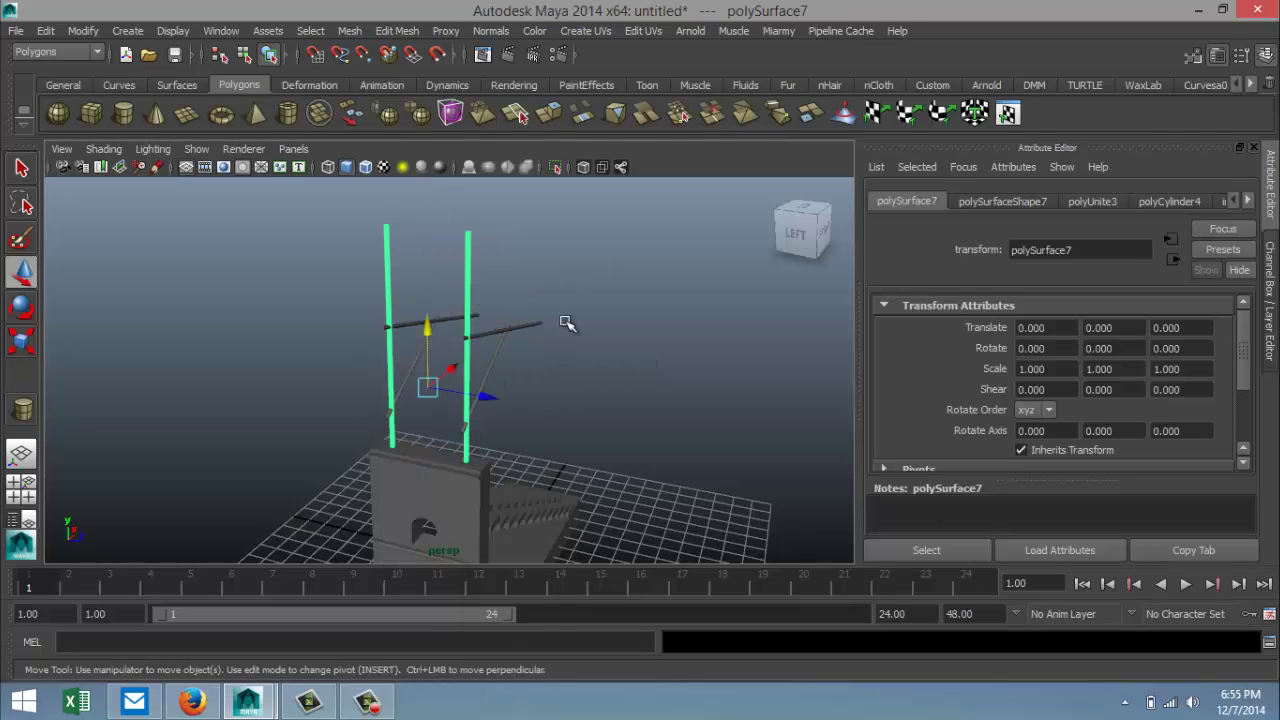
pyautogui.click(347, 31)
pyautogui.click(386, 75)
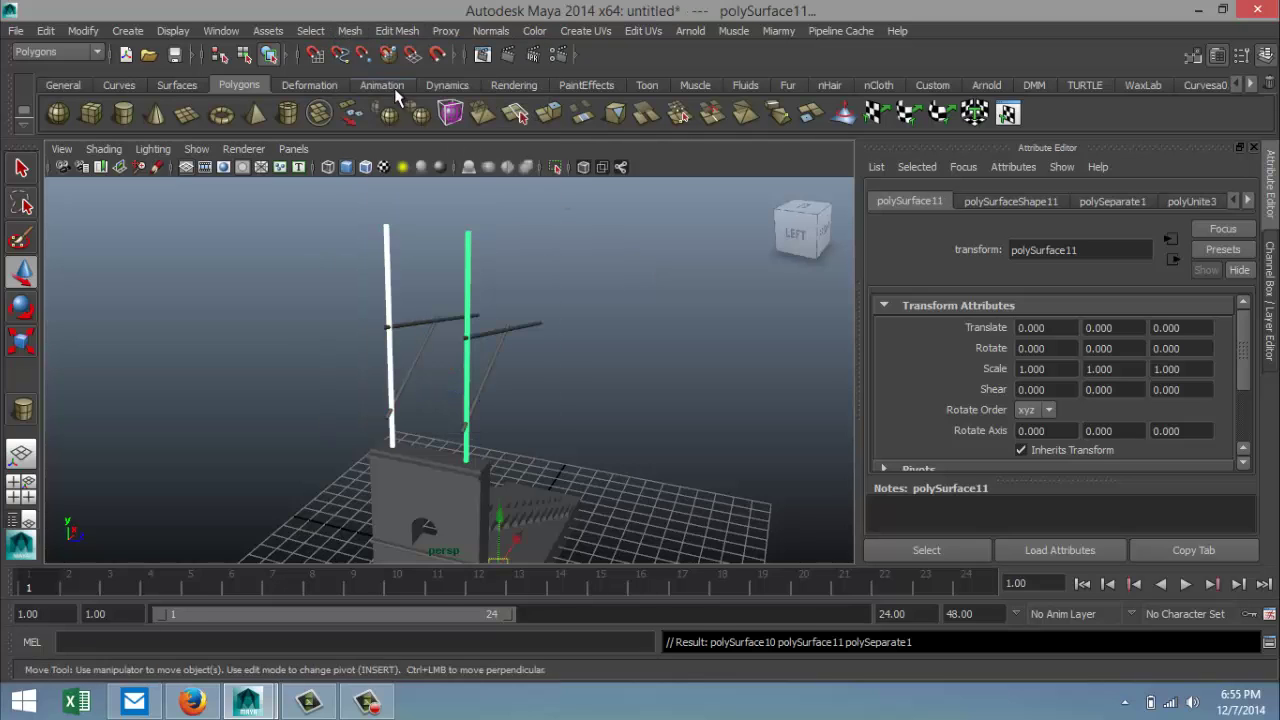
# Step: Duplicate only the separated upright pole nearer the camera
pyautogui.click(496, 268)
pyautogui.click(467, 253)
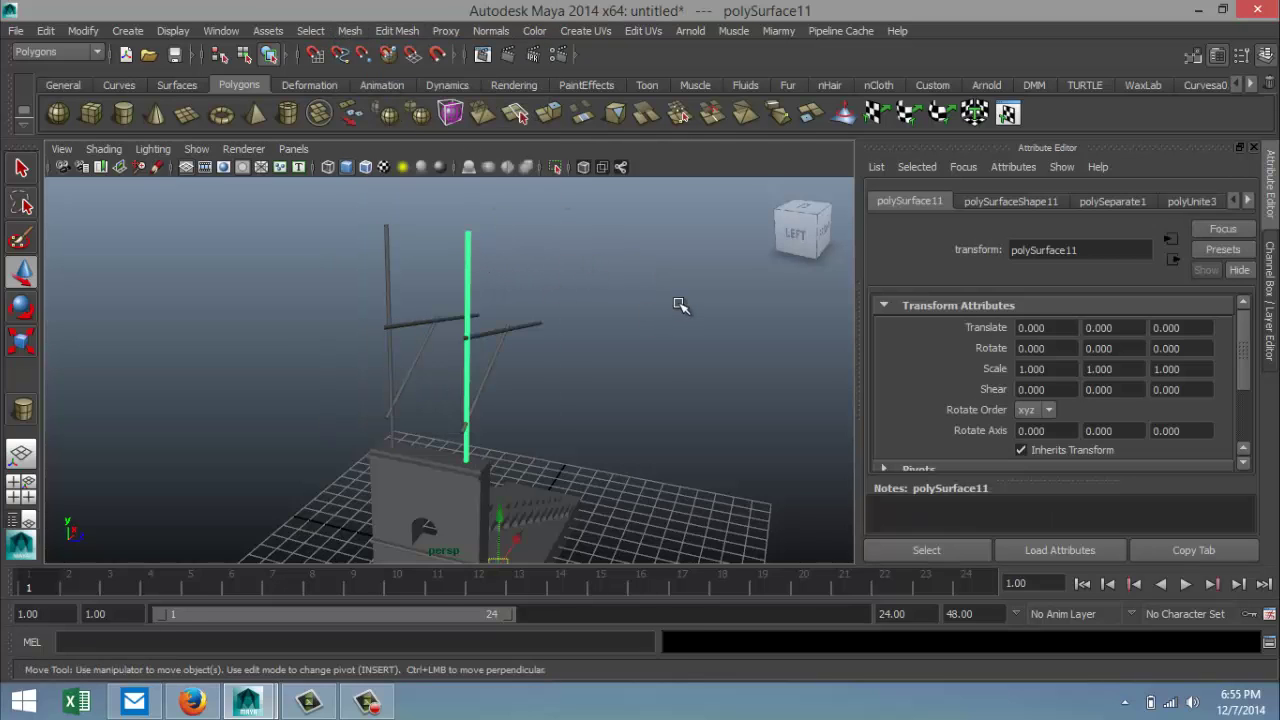
pyautogui.hotkey('ctrl', 'd')
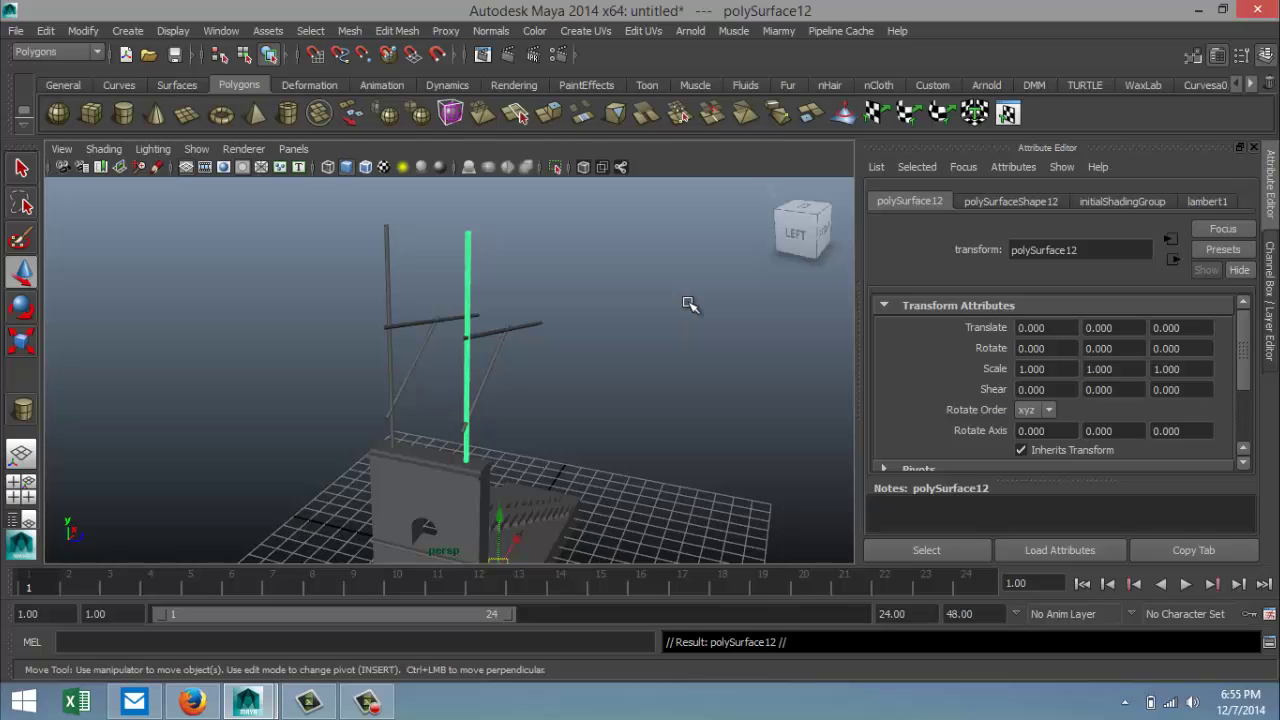
# Step: Try to rotate the duplicated pole about 35 degrees around the X axis
pyautogui.press('e')
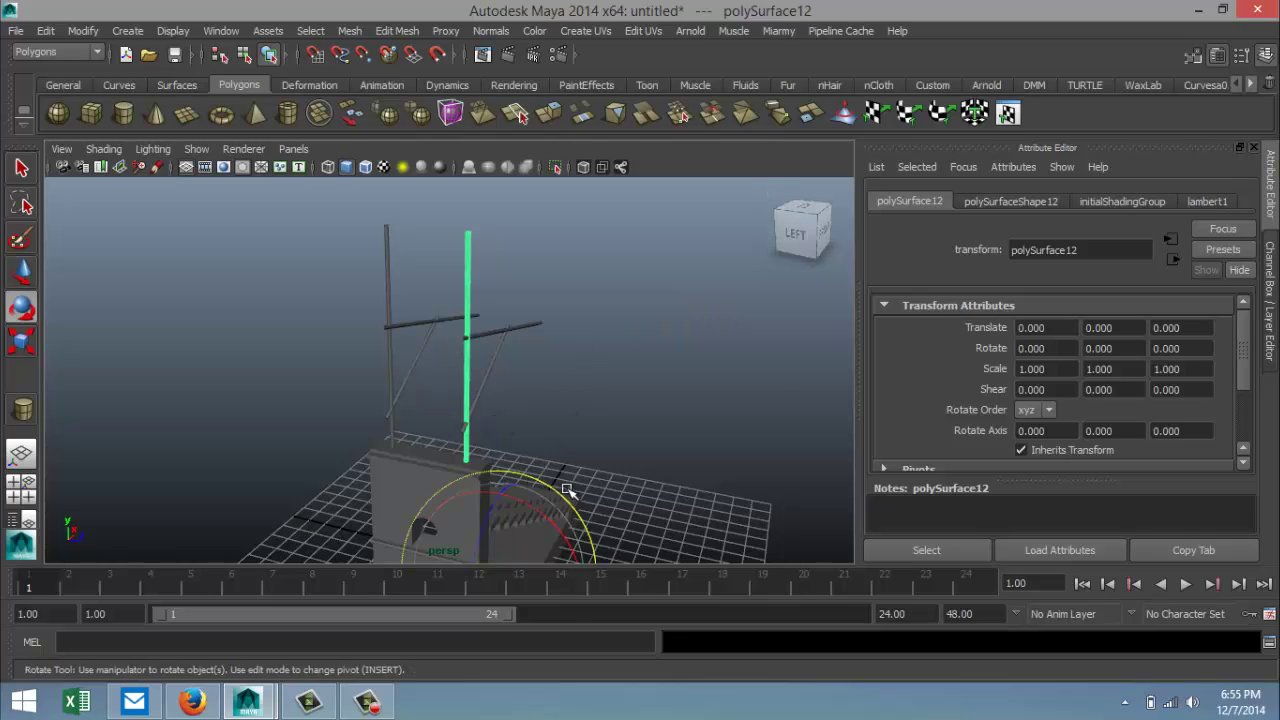
pyautogui.moveTo(565, 490); pyautogui.dragTo(560, 550)
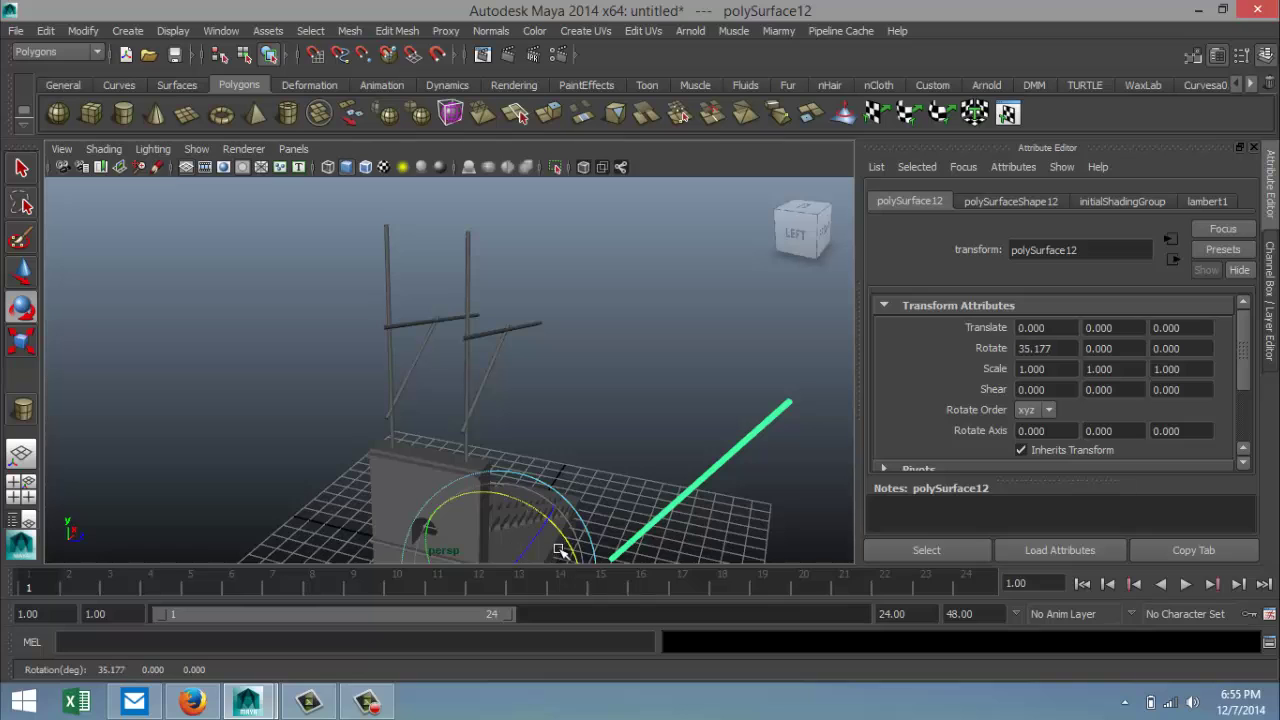
pyautogui.hotkey('ctrl', 'z')
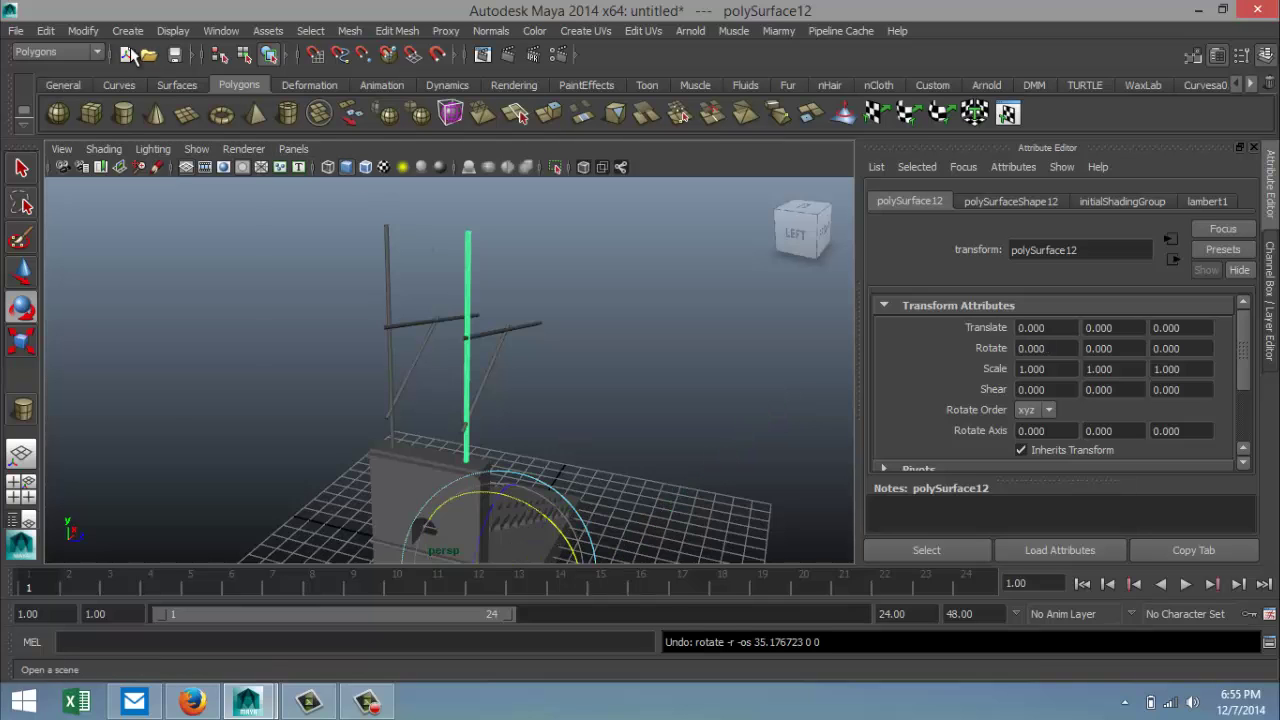
# Step: Center the pivot of the duplicated pole and set its X rotation to 90 degrees
pyautogui.click(83, 30)
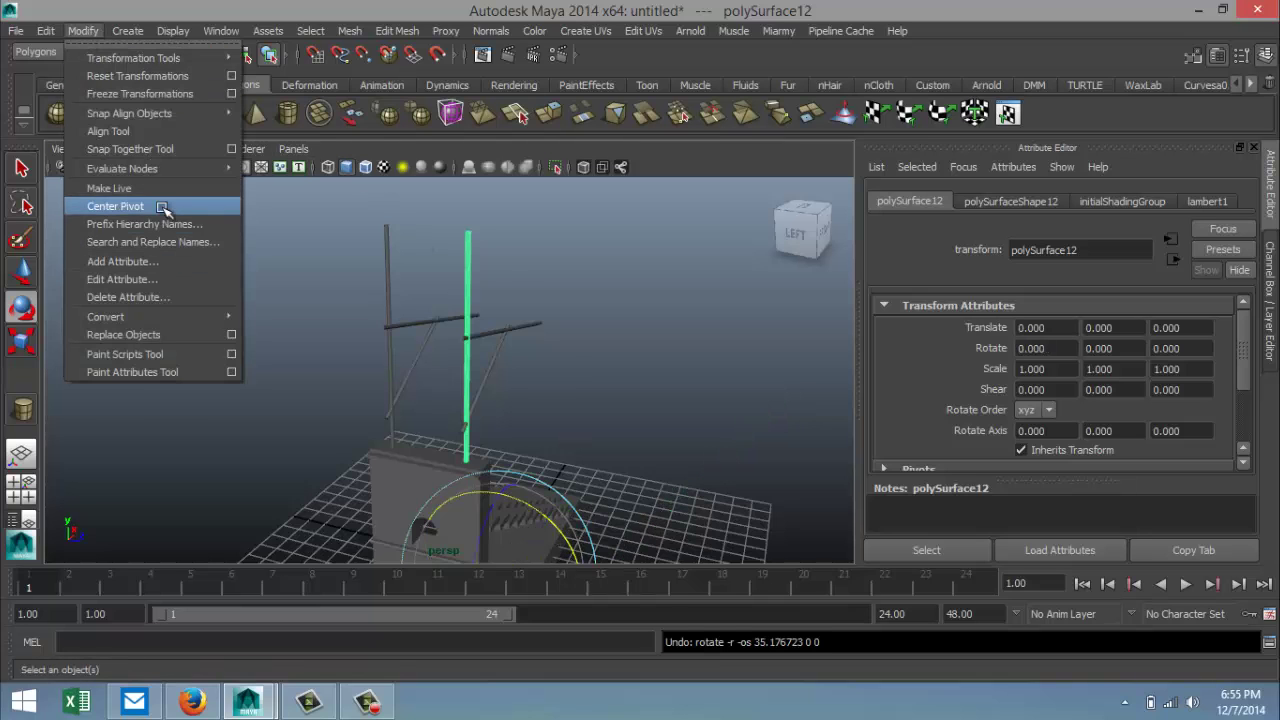
pyautogui.click(162, 206)
pyautogui.moveTo(507, 291); pyautogui.dragTo(545, 410)
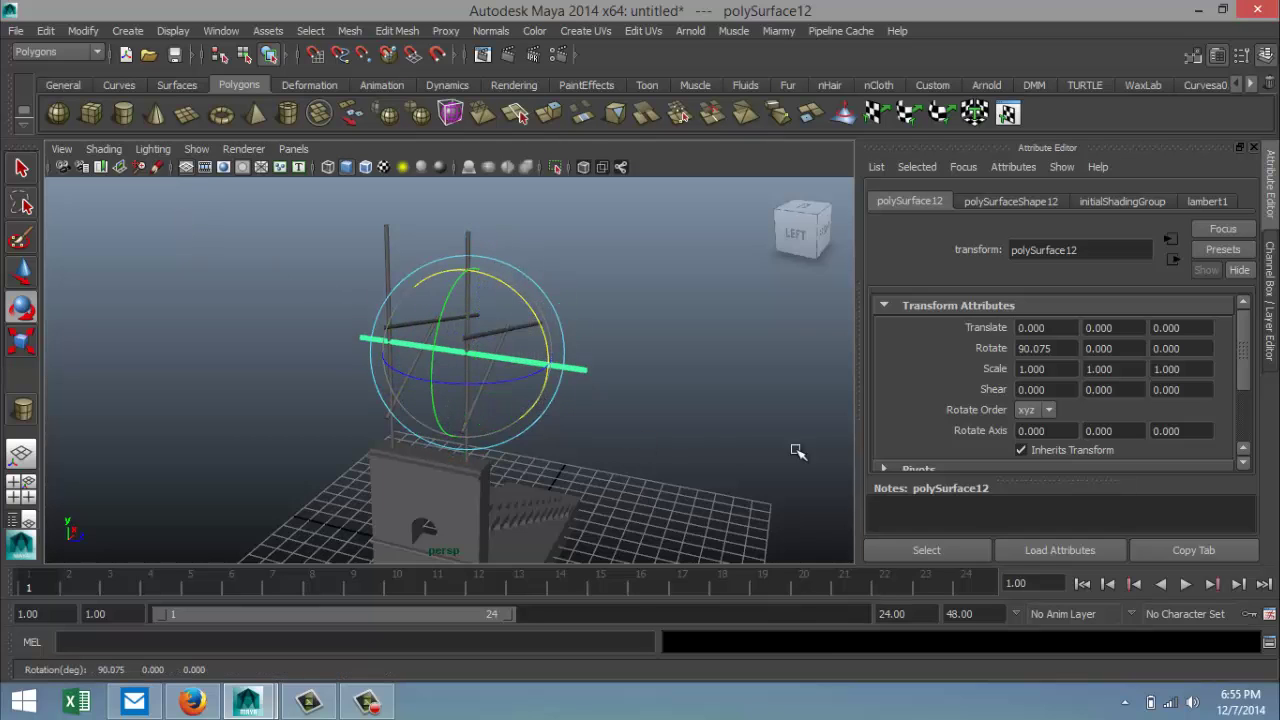
pyautogui.doubleClick(1041, 347)
pyautogui.write('90')
pyautogui.press('Return')
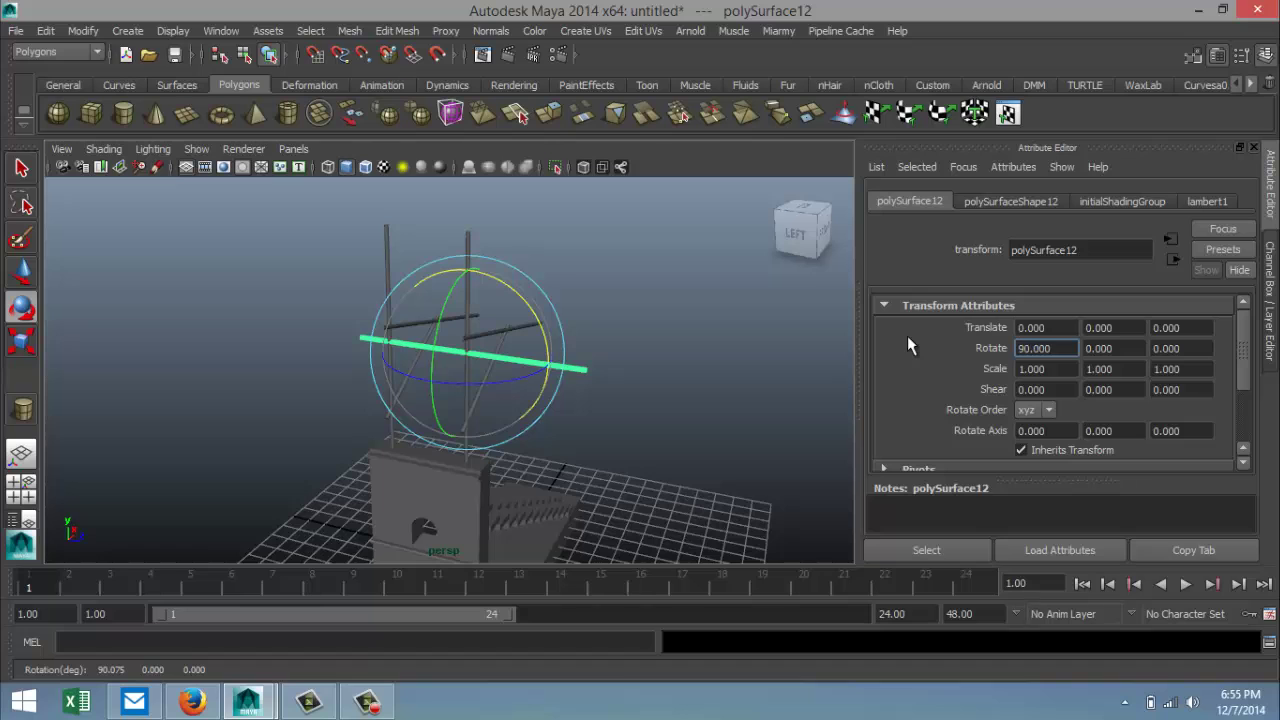
# Step: Move the horizontal pole to about -1.49 on Z and scale it to about 0.36 on Y so it spans the two uprights
pyautogui.click(24, 488)
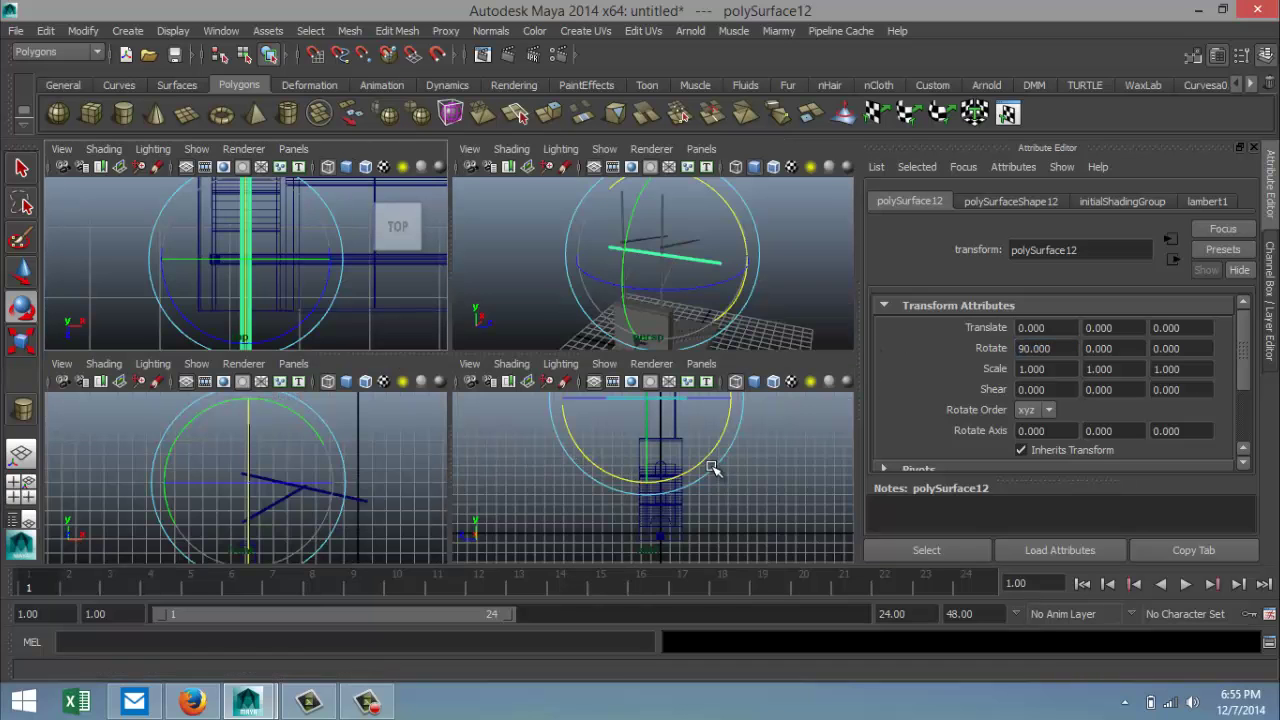
pyautogui.press('space')
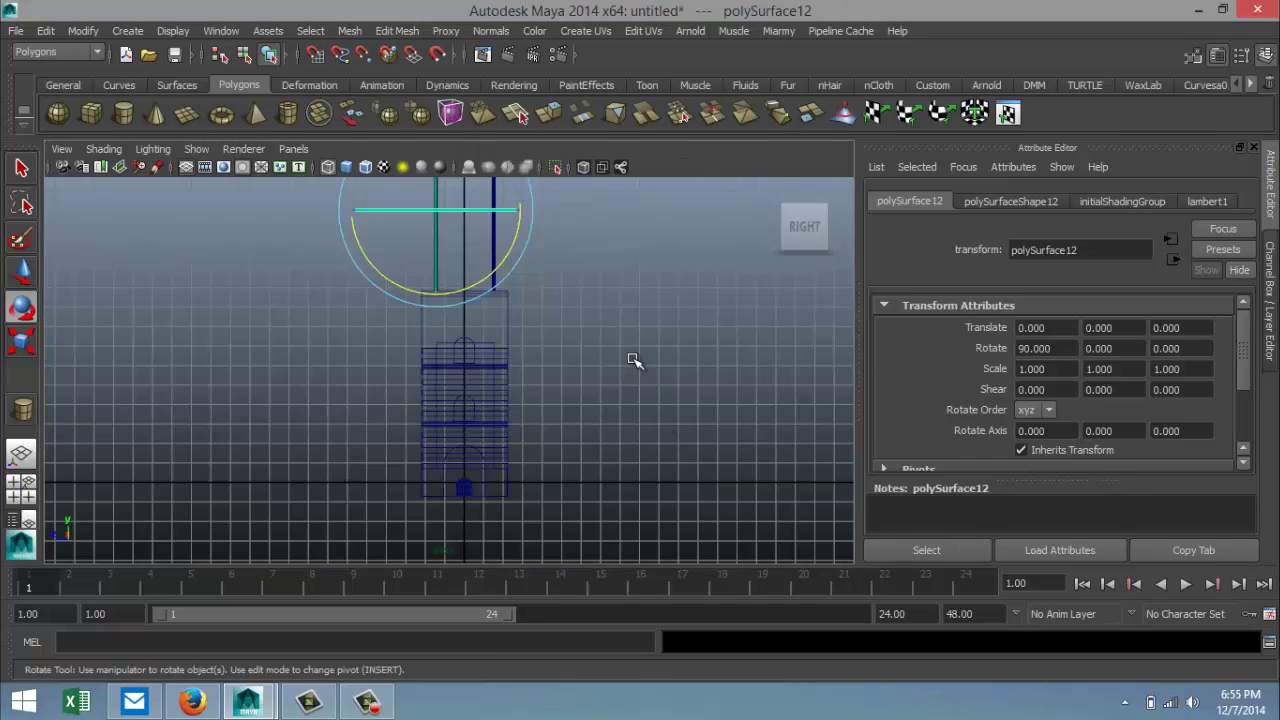
pyautogui.press('f')
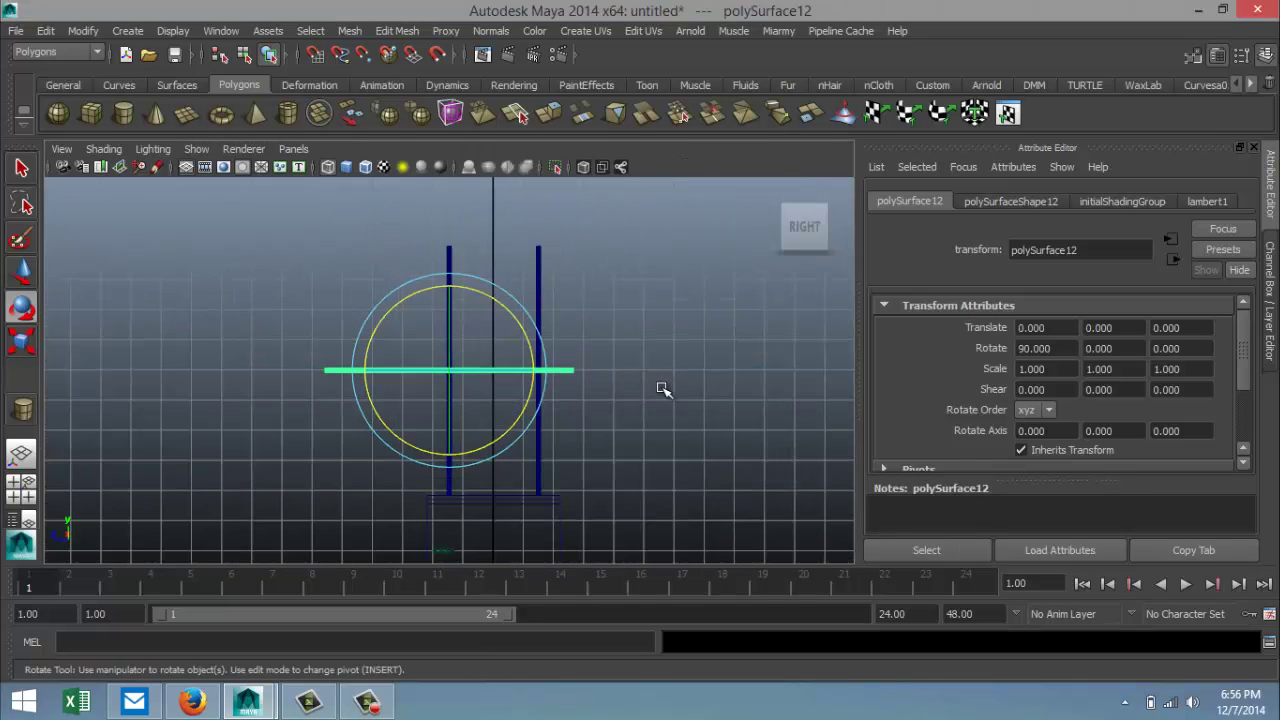
pyautogui.press('w')
pyautogui.moveTo(392, 370); pyautogui.dragTo(428, 373)
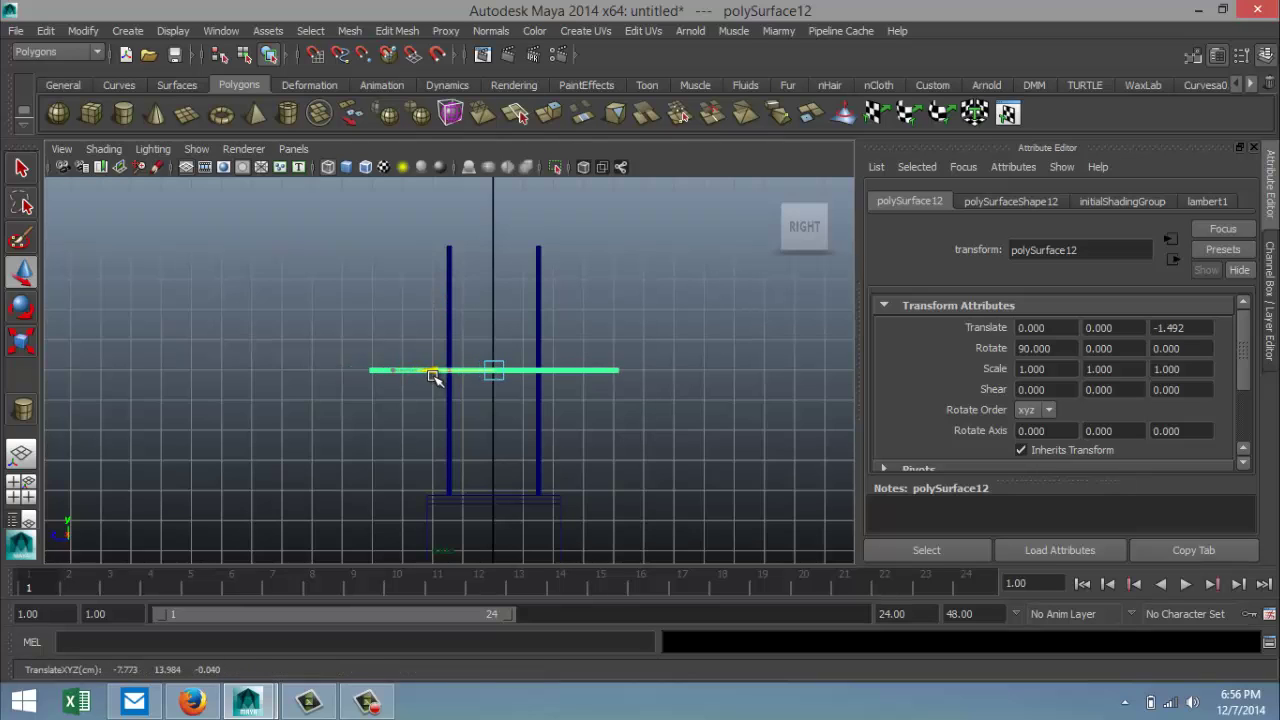
pyautogui.press('r')
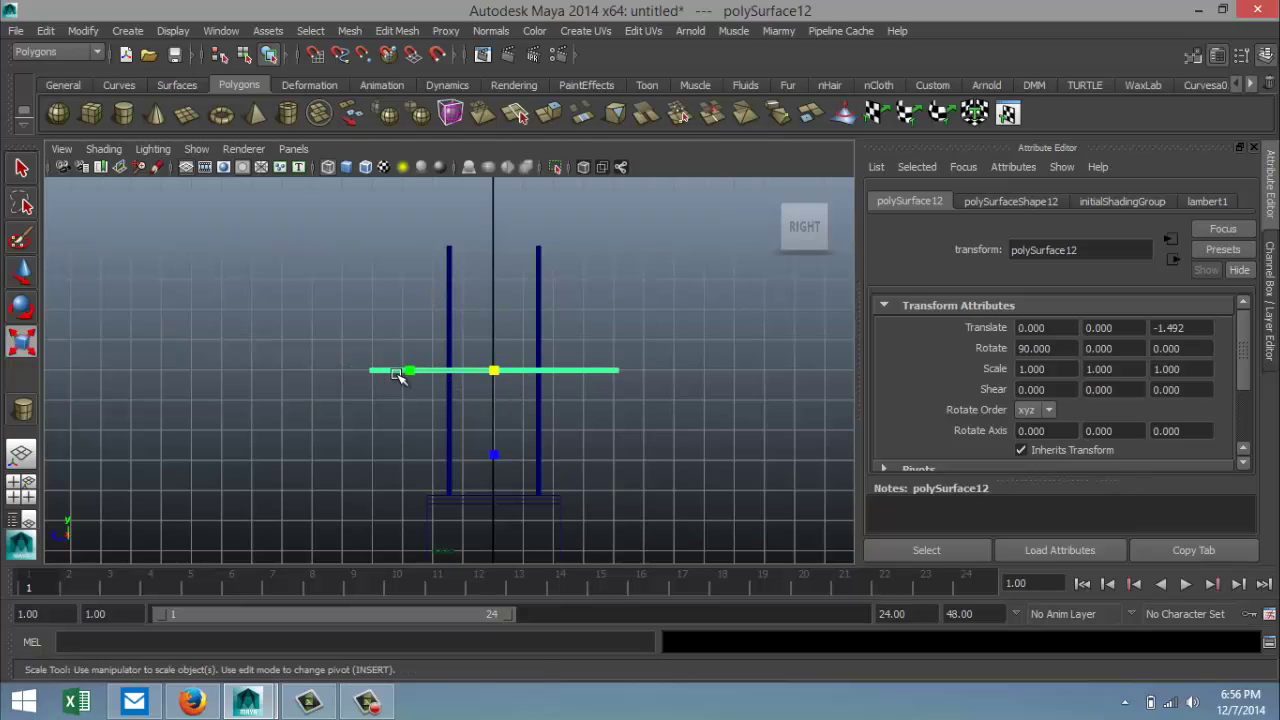
pyautogui.moveTo(409, 373); pyautogui.dragTo(466, 398)
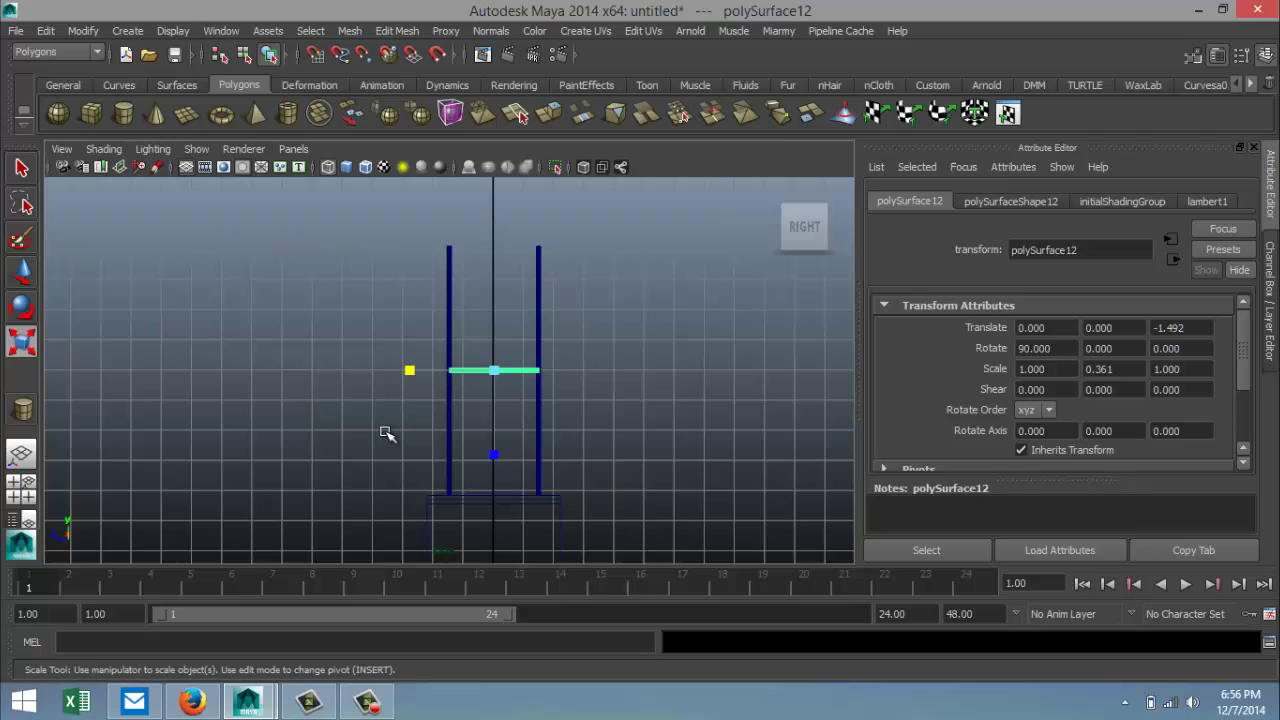
# Step: Raise the crossbar about 0.55 on Y to meet the upper ends of the tilted beams
pyautogui.click(21, 487)
pyautogui.press('space')
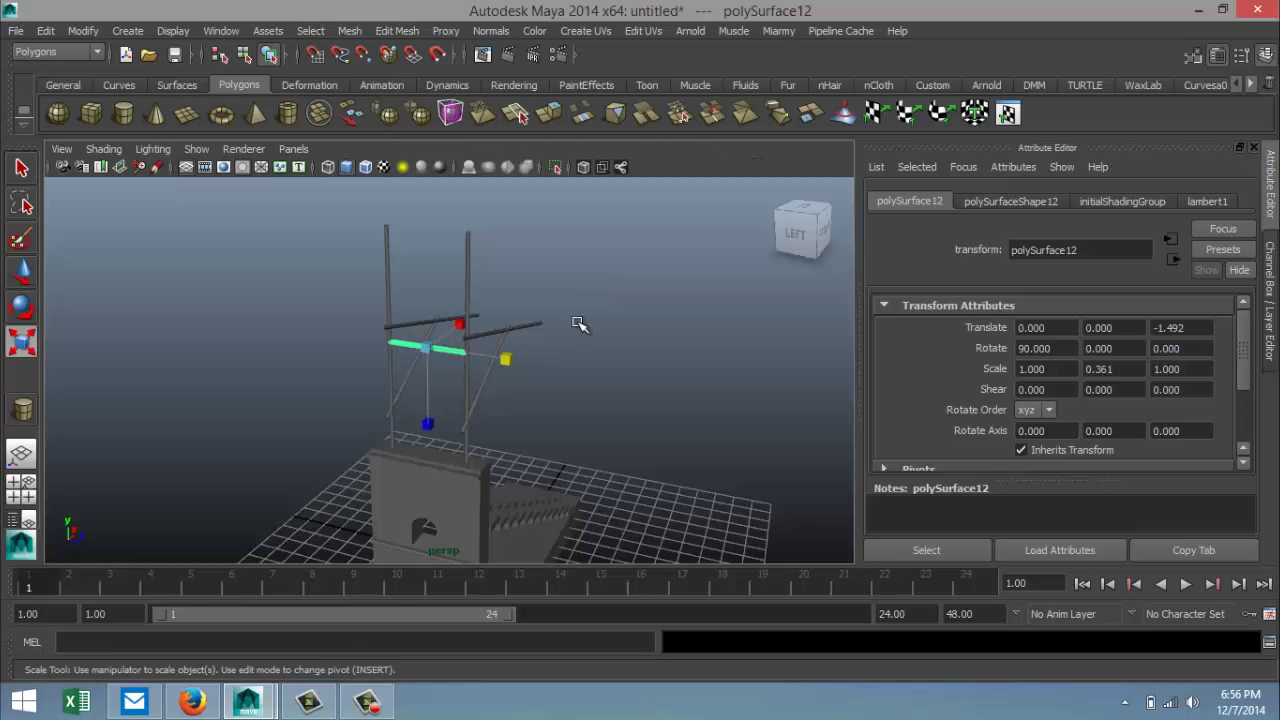
pyautogui.press('w')
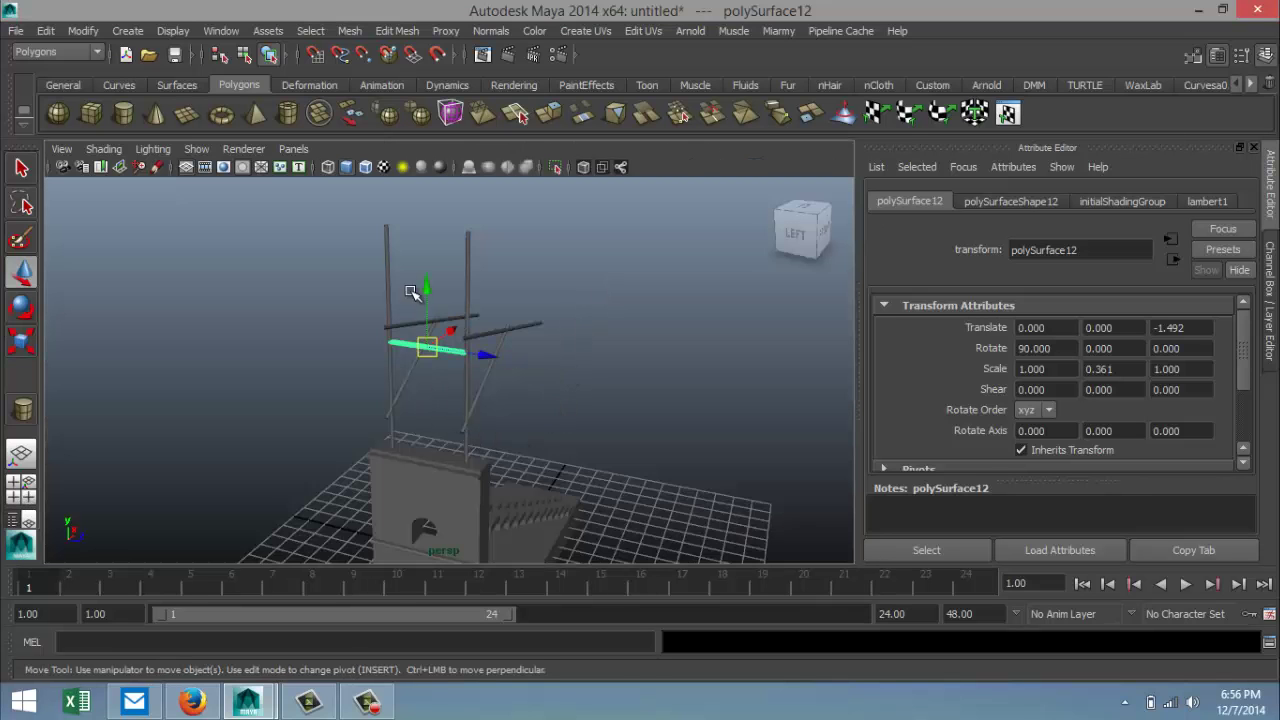
pyautogui.moveTo(426, 288); pyautogui.dragTo(429, 273)
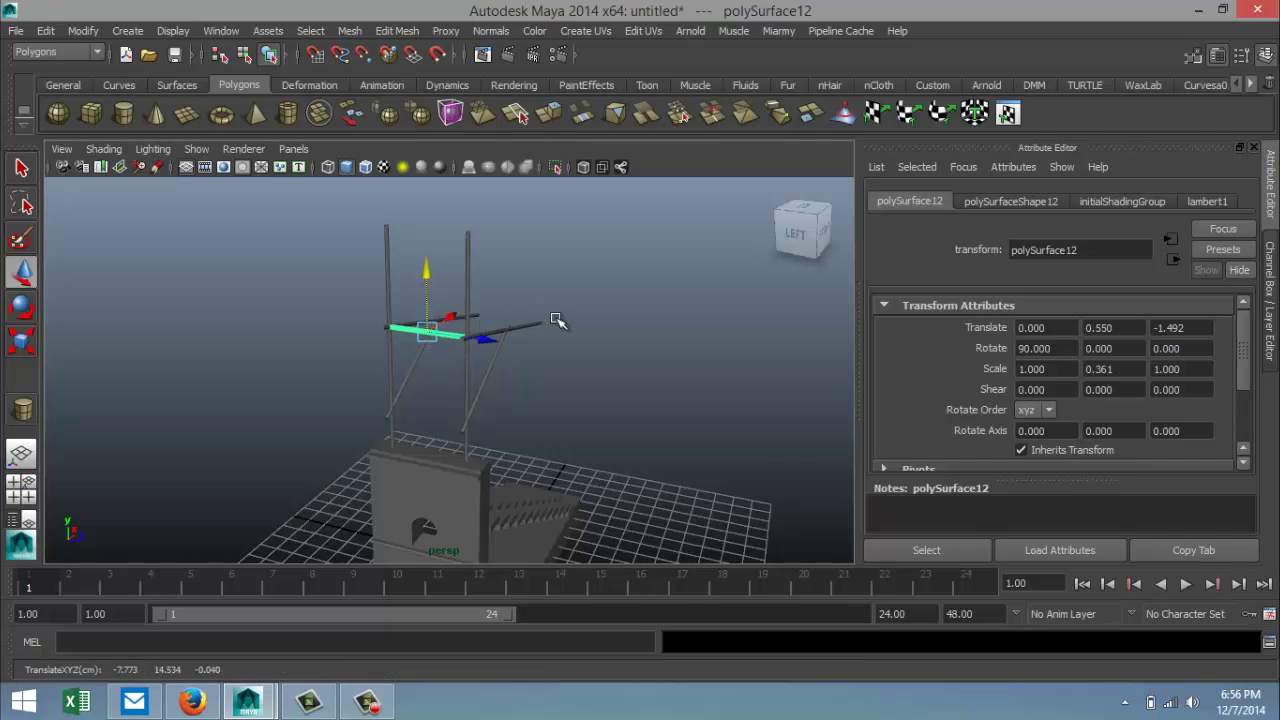
# Step: Create a polygon plane about 11.67 wide and 2.66 high beside the staircase, with 4 width and 5 height subdivisions
pyautogui.keyDown('alt'); pyautogui.moveTo(610, 348); pyautogui.dragTo(548, 364); pyautogui.keyUp('alt')
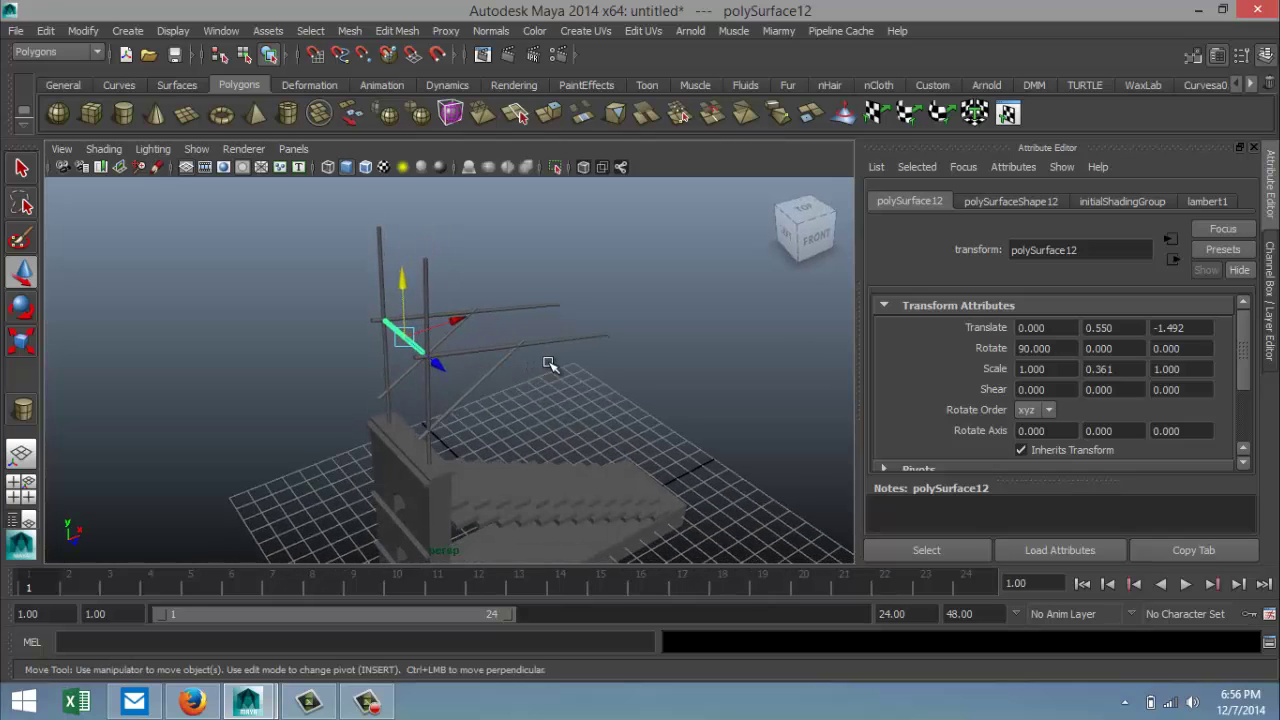
pyautogui.scroll(-2, 548, 364)
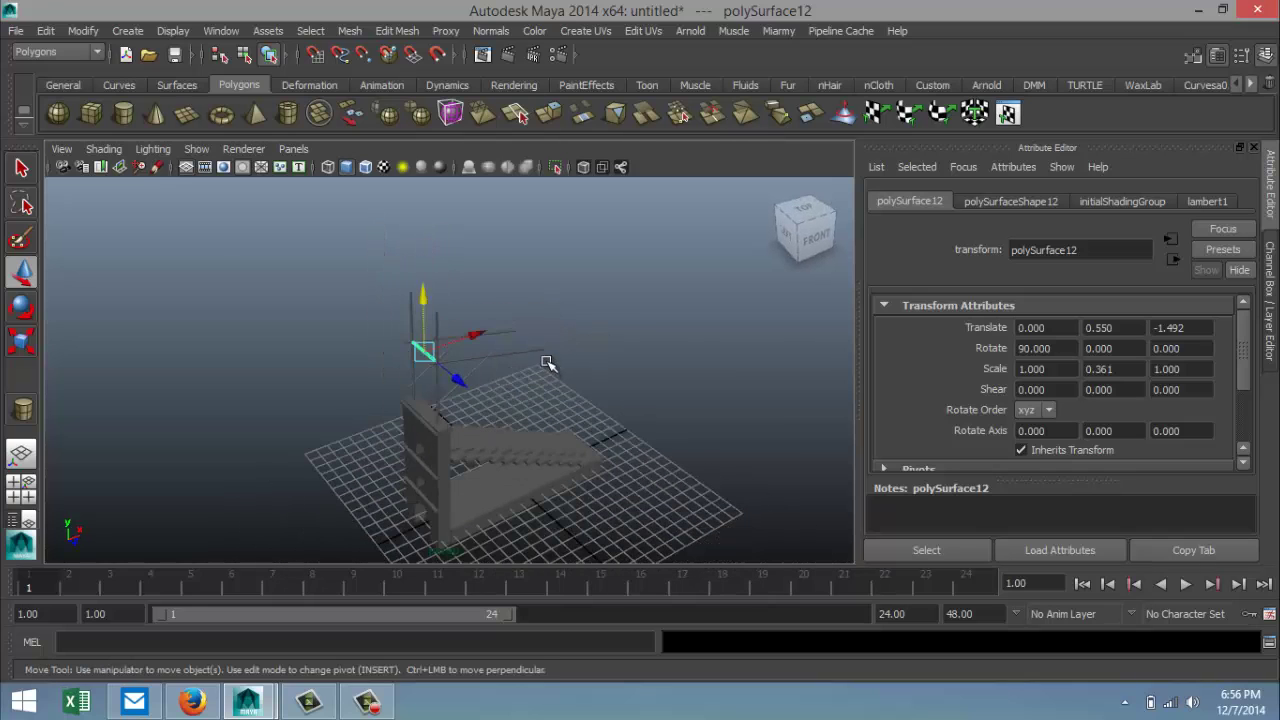
pyautogui.click(186, 114)
pyautogui.moveTo(626, 531); pyautogui.dragTo(757, 485)
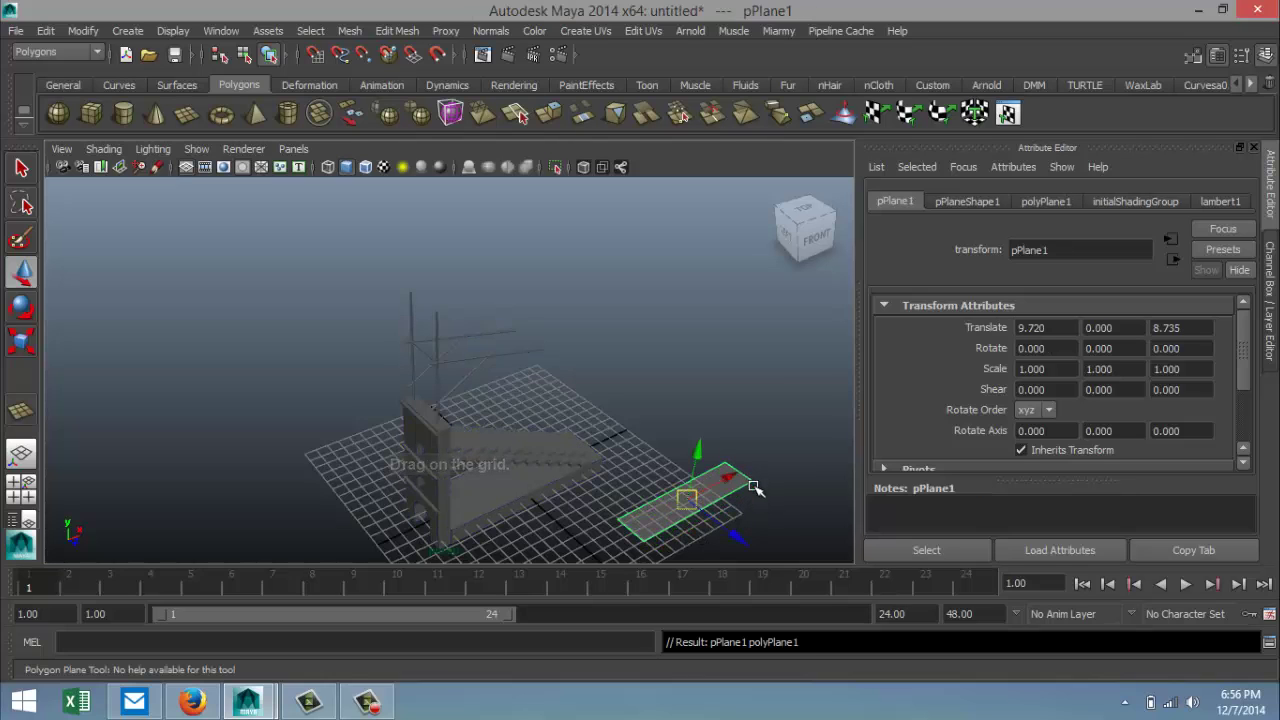
pyautogui.click(1047, 202)
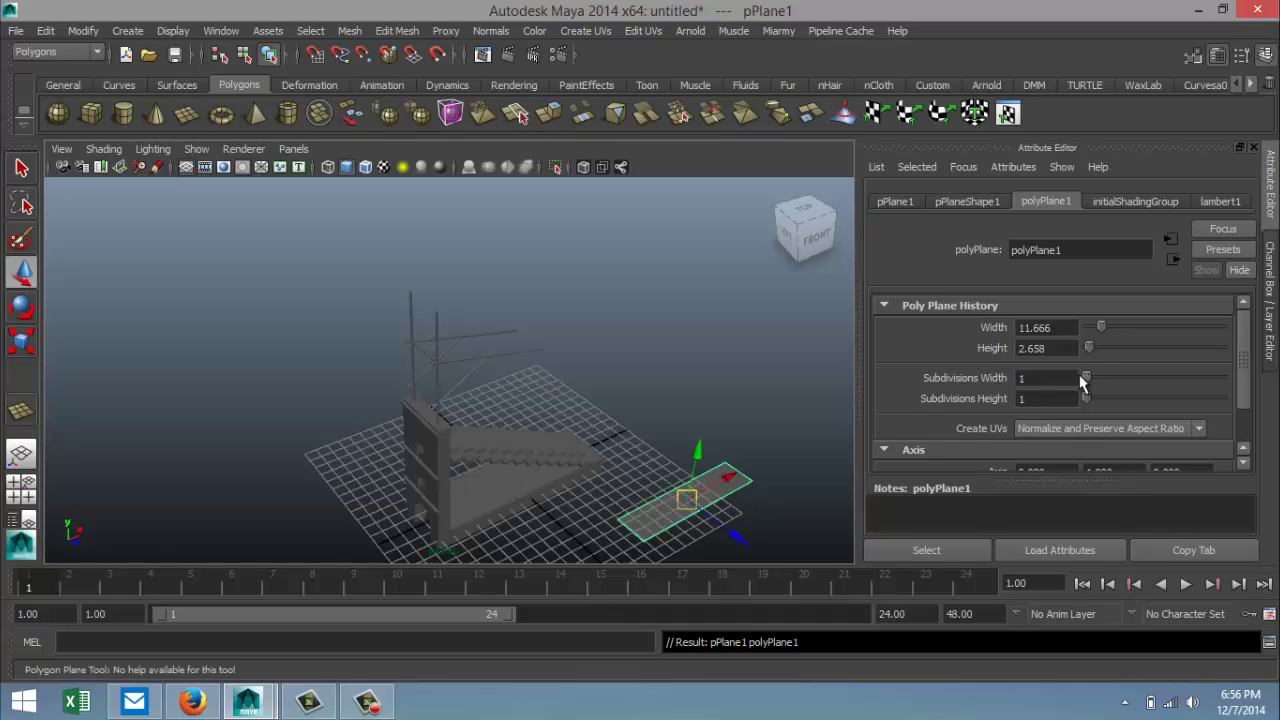
pyautogui.moveTo(1095, 400); pyautogui.dragTo(1095, 380)
# Step: Move the polygon plane up over the tilted beams, to about X -4.2, Y 15.1, Z 0.8
pyautogui.press('w')
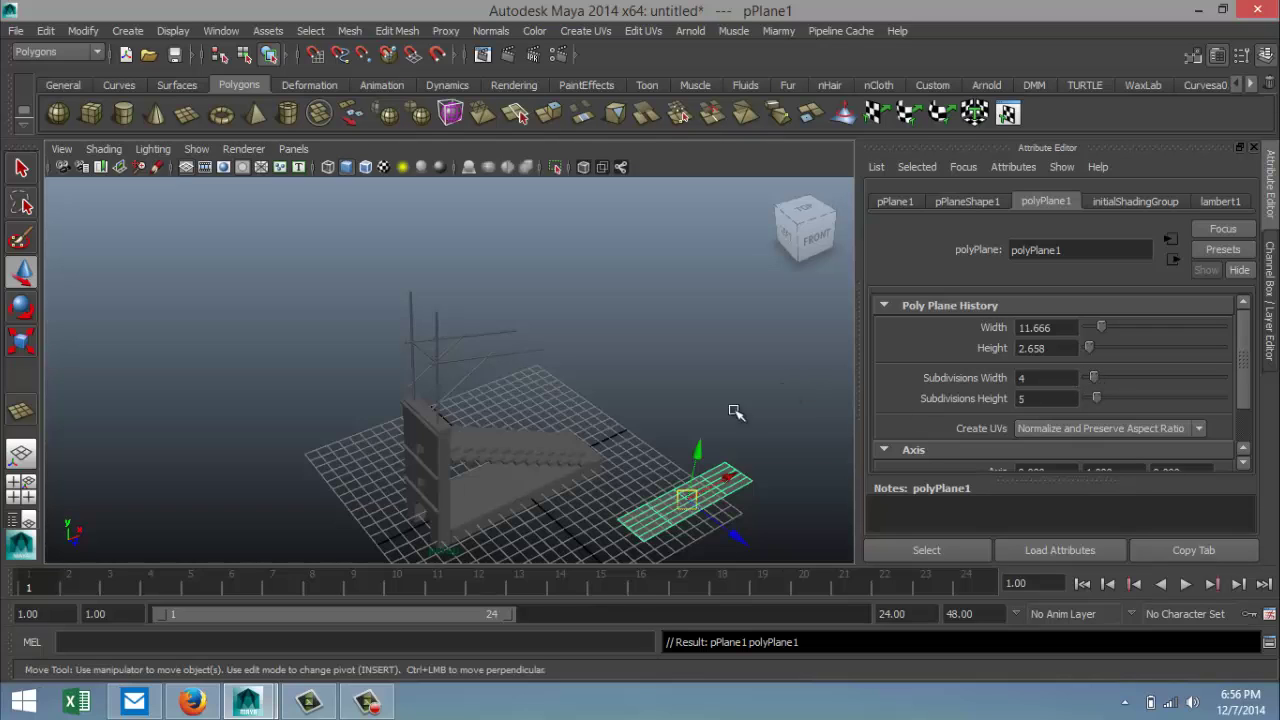
pyautogui.click(740, 440)
pyautogui.click(710, 494)
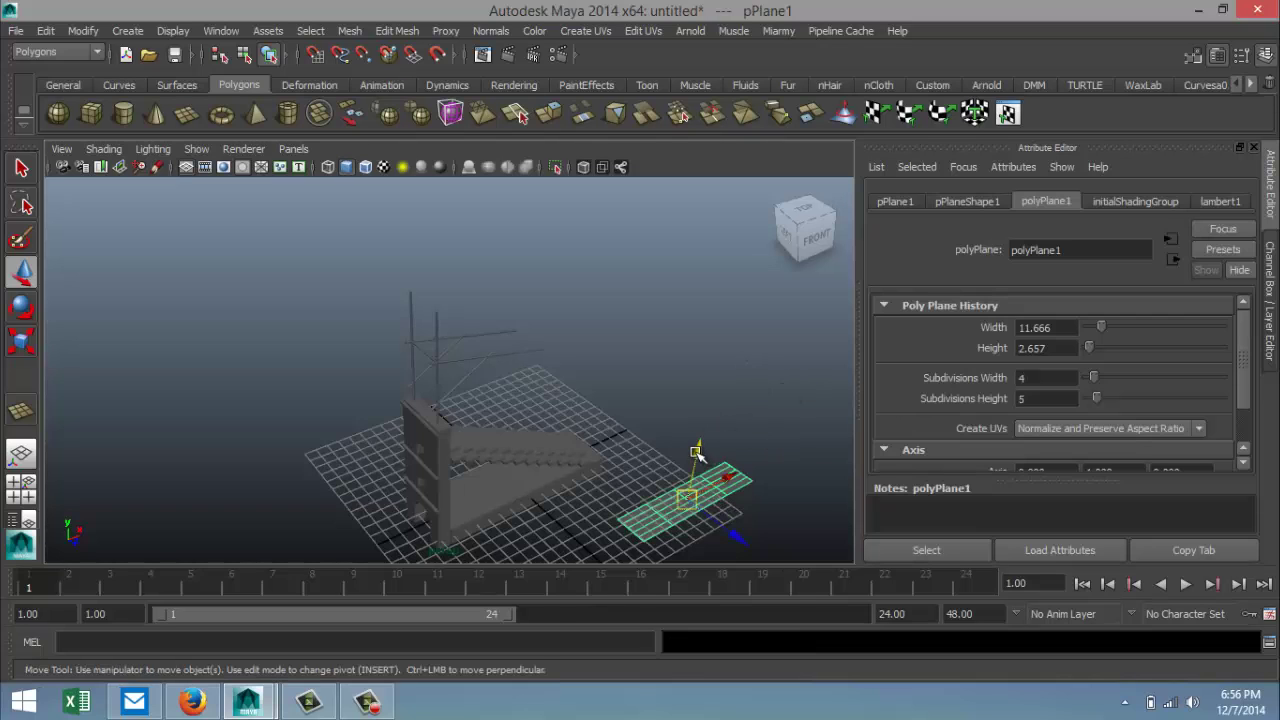
pyautogui.moveTo(698, 452); pyautogui.dragTo(536, 337)
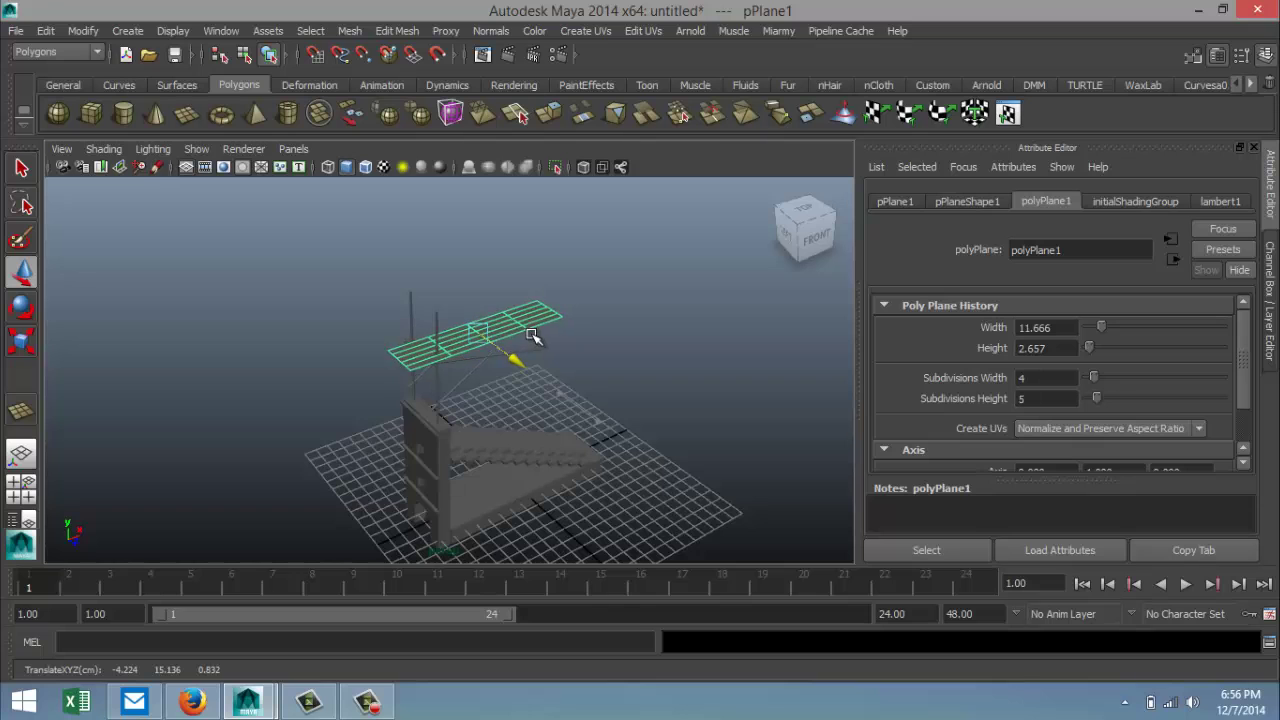
# Step: Center the plane between the two beams in the top view, at about X -2.4 and Z 0
pyautogui.click(21, 488)
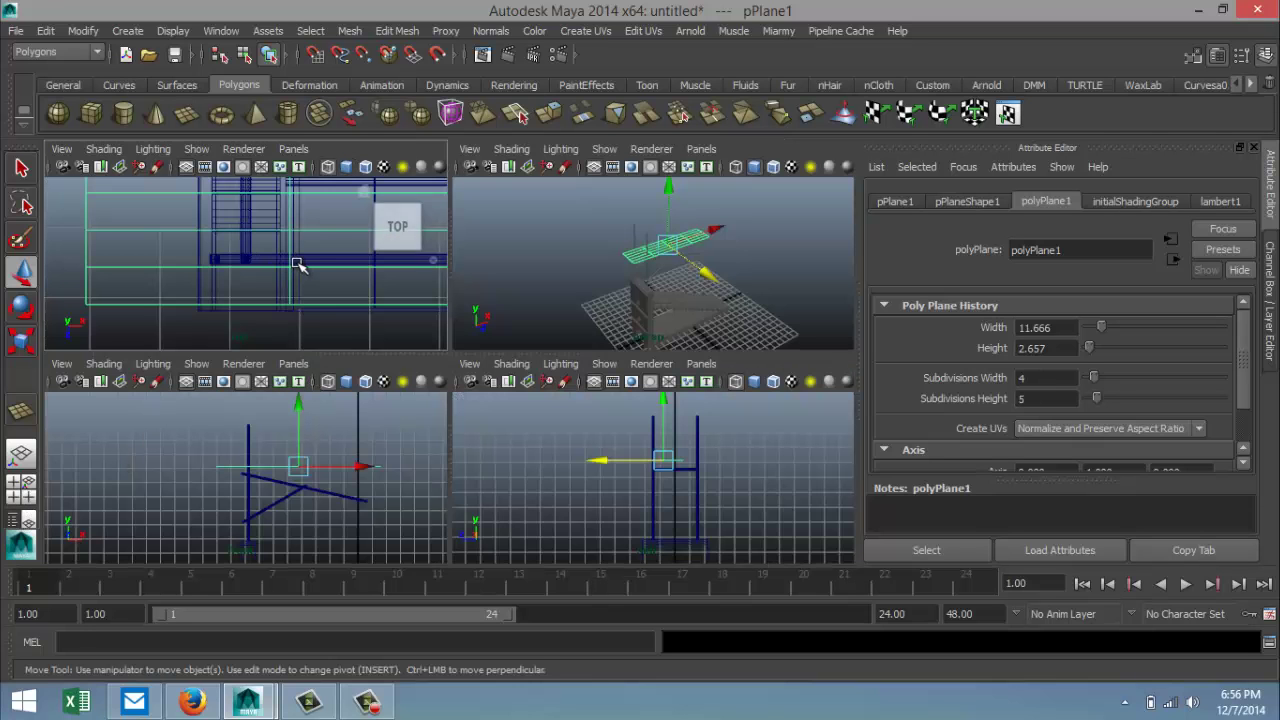
pyautogui.press('space')
pyautogui.scroll(-6, 405, 313)
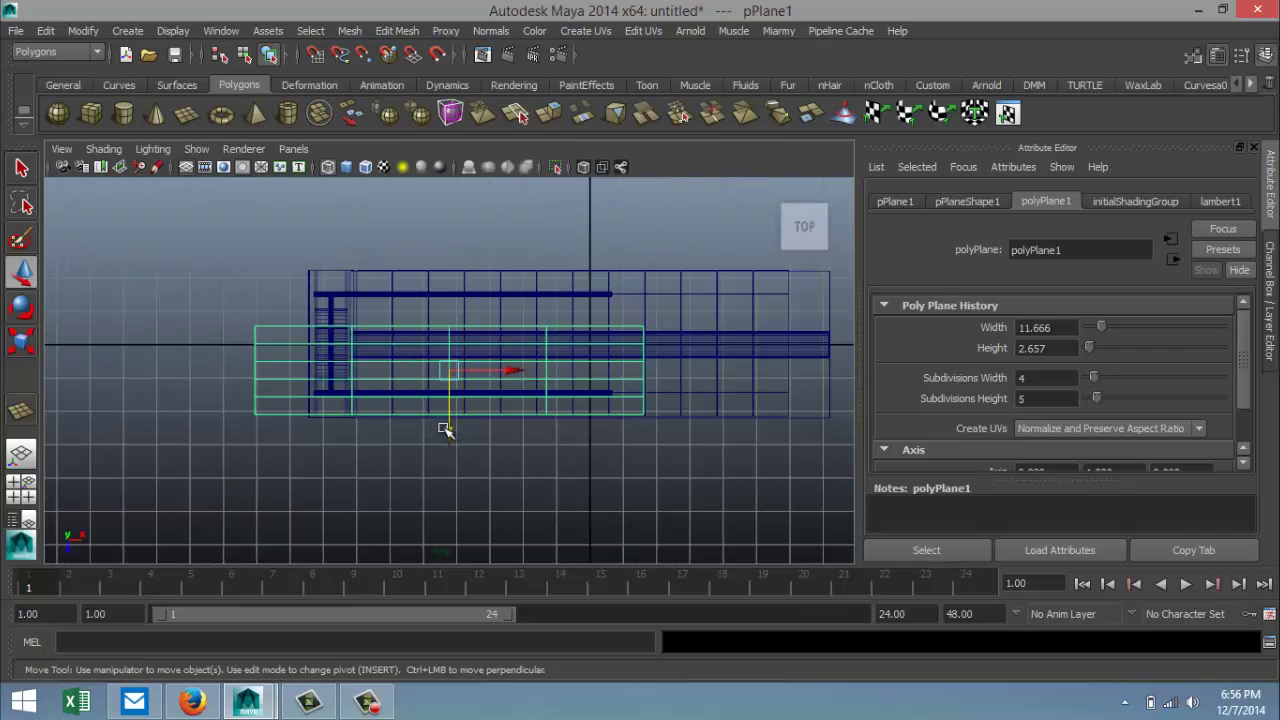
pyautogui.moveTo(445, 428); pyautogui.dragTo(451, 407)
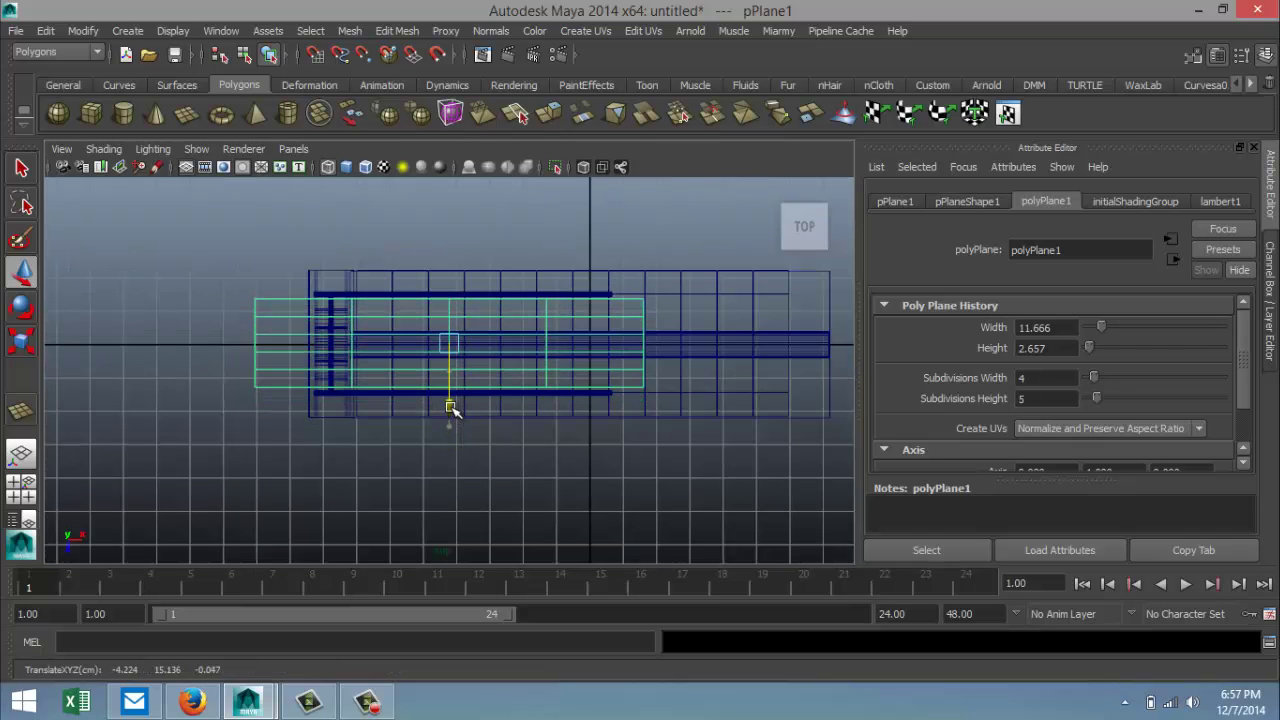
pyautogui.moveTo(508, 345); pyautogui.dragTo(571, 349)
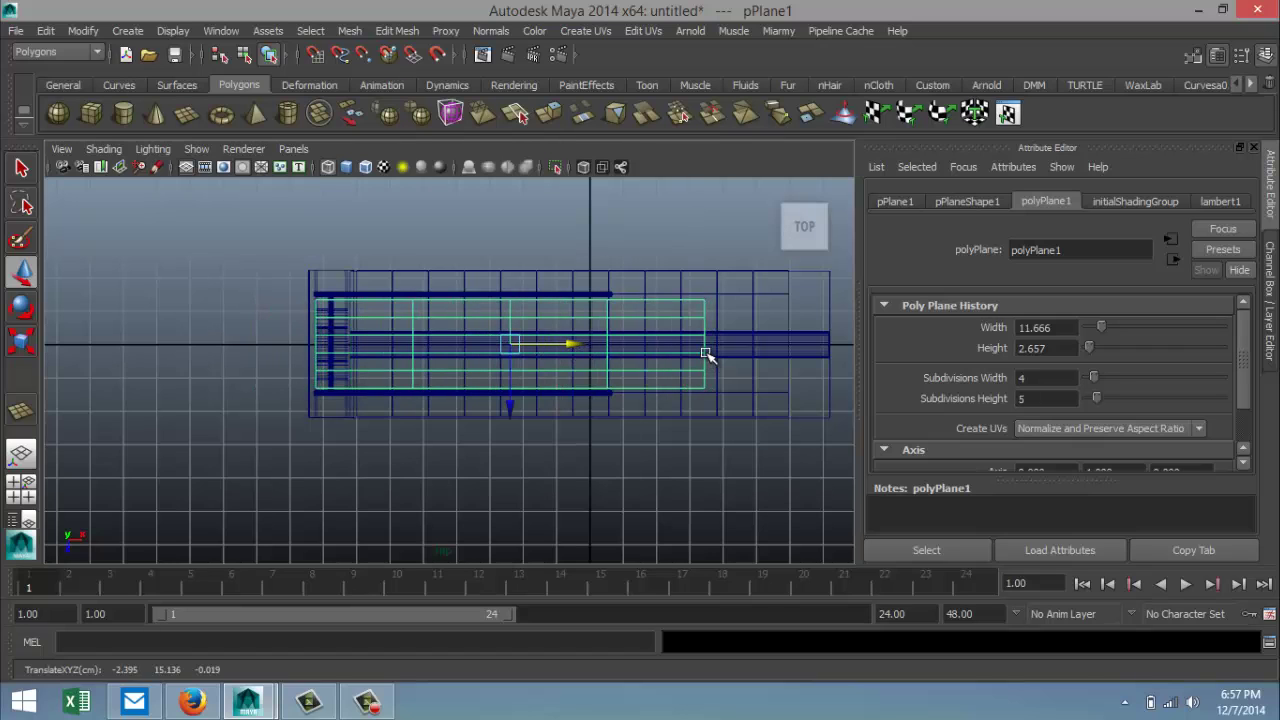
# Step: Shorten the plane by moving its two outermost vertex columns back to the far ends of the beams
pyautogui.moveTo(705, 355); pyautogui.dragTo(634, 289, button='right')
pyautogui.click(634, 289)
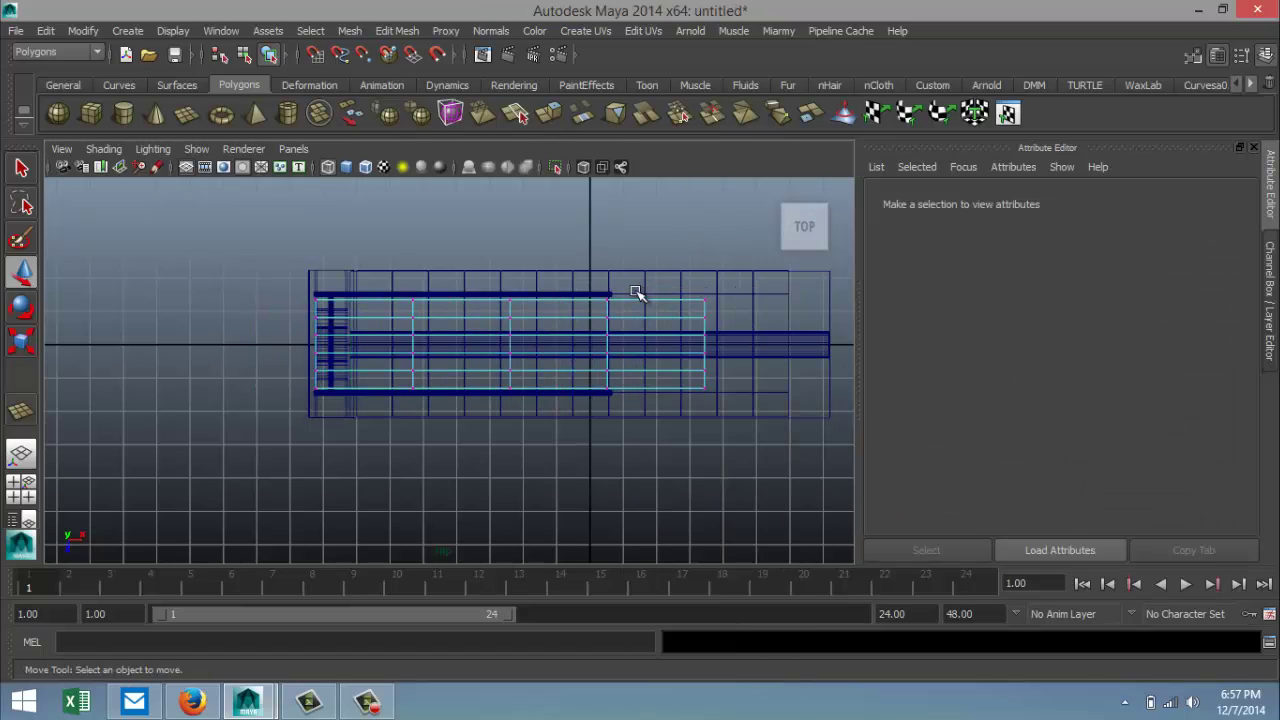
pyautogui.moveTo(604, 280); pyautogui.dragTo(743, 430)
pyautogui.moveTo(713, 348); pyautogui.dragTo(620, 362)
# Step: Return the plane to object mode and rotate it about -11.7 degrees around Z in the front view
pyautogui.click(24, 490)
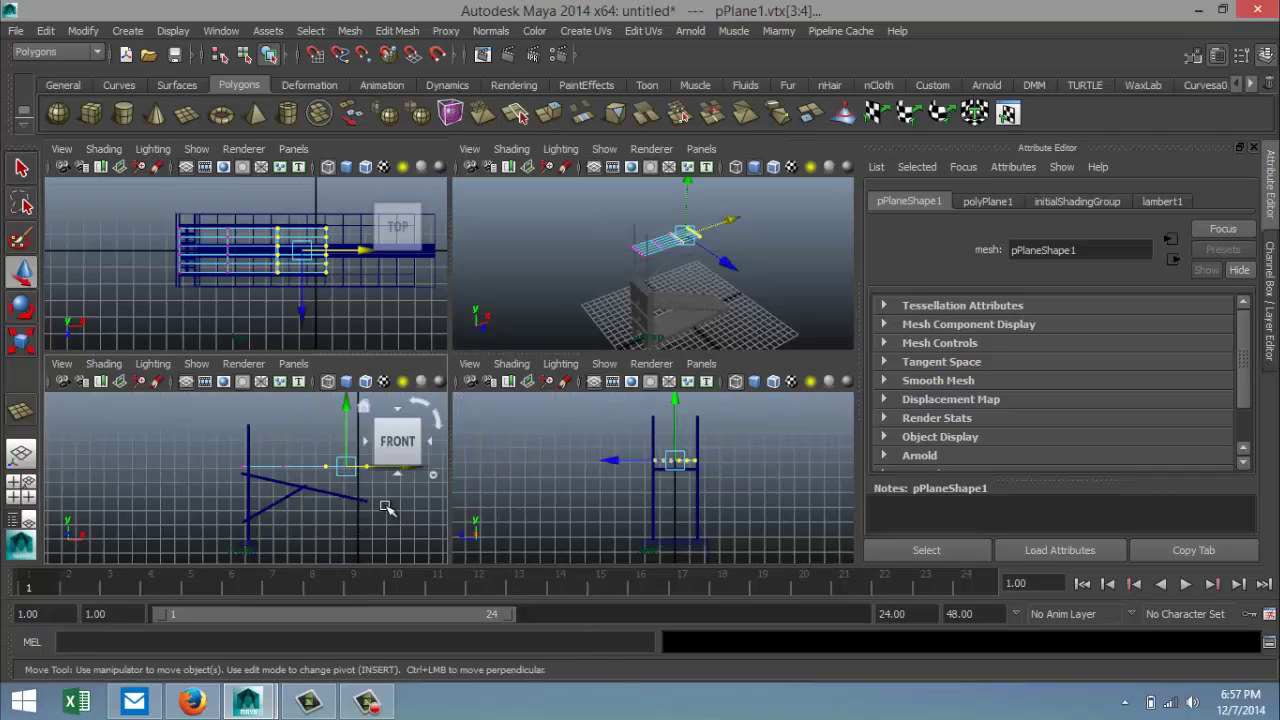
pyautogui.press('space')
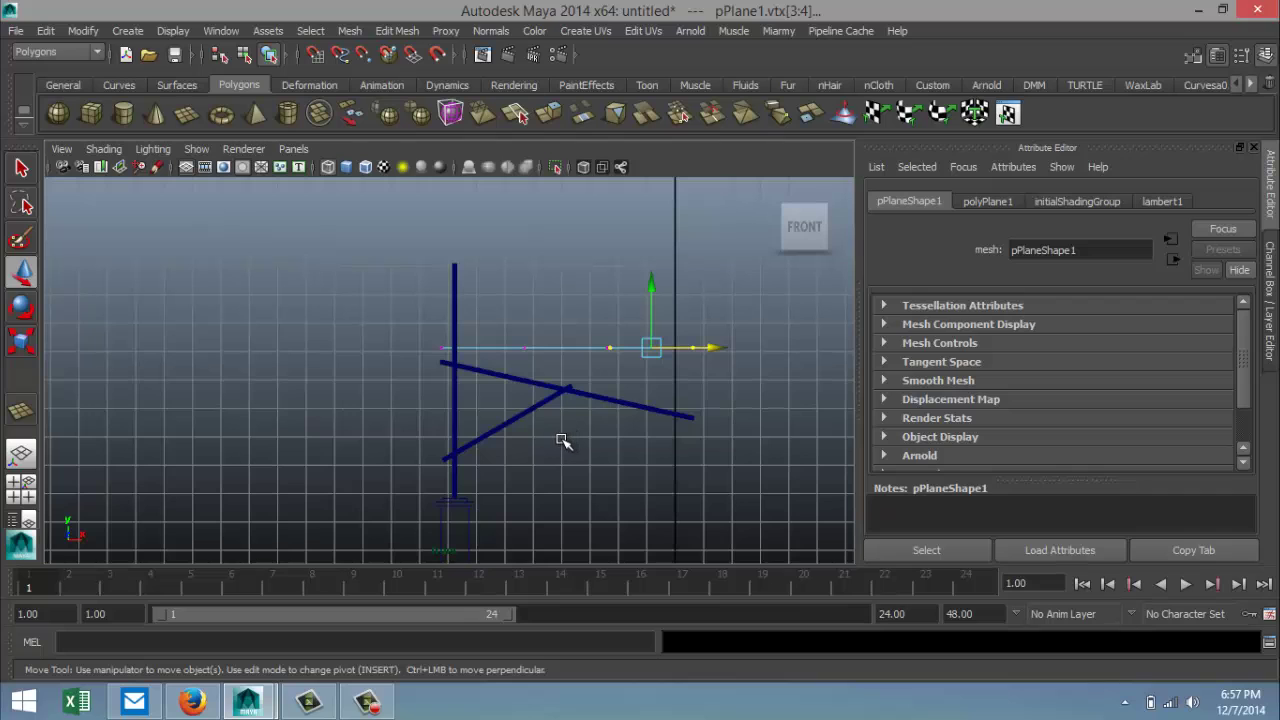
pyautogui.press('e')
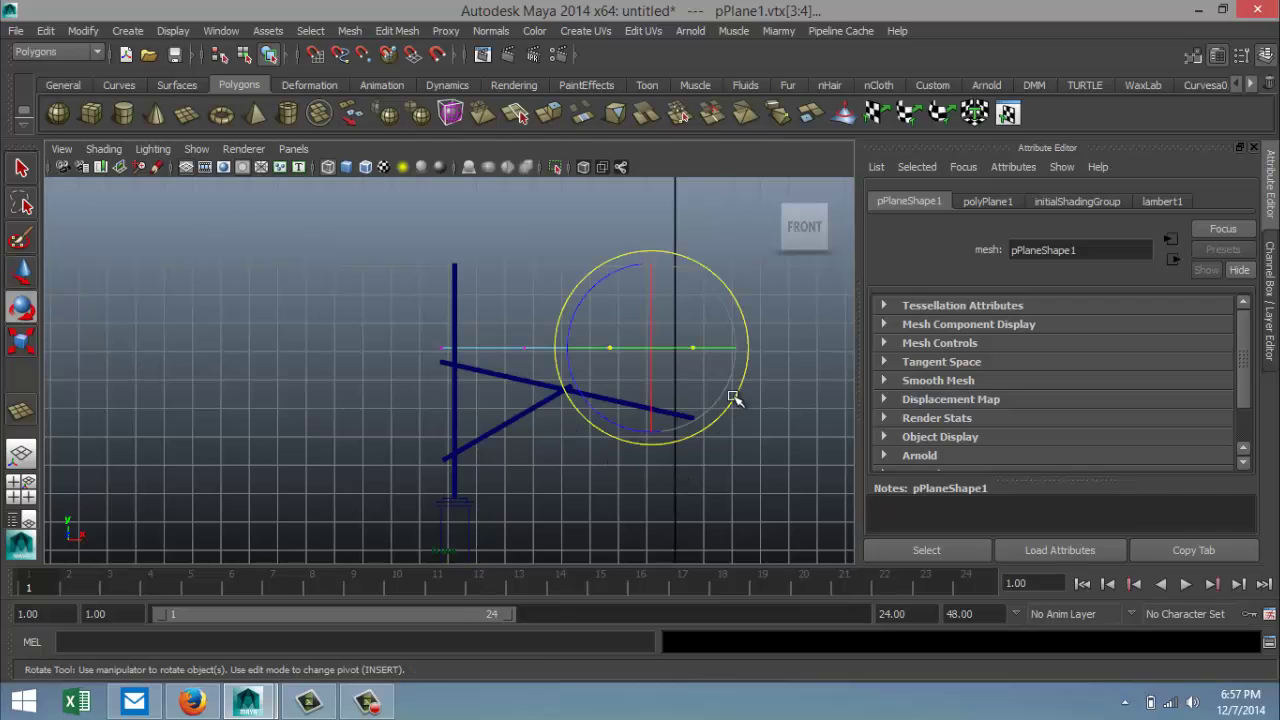
pyautogui.moveTo(515, 292); pyautogui.dragTo(565, 270, button='right')
pyautogui.click(525, 348)
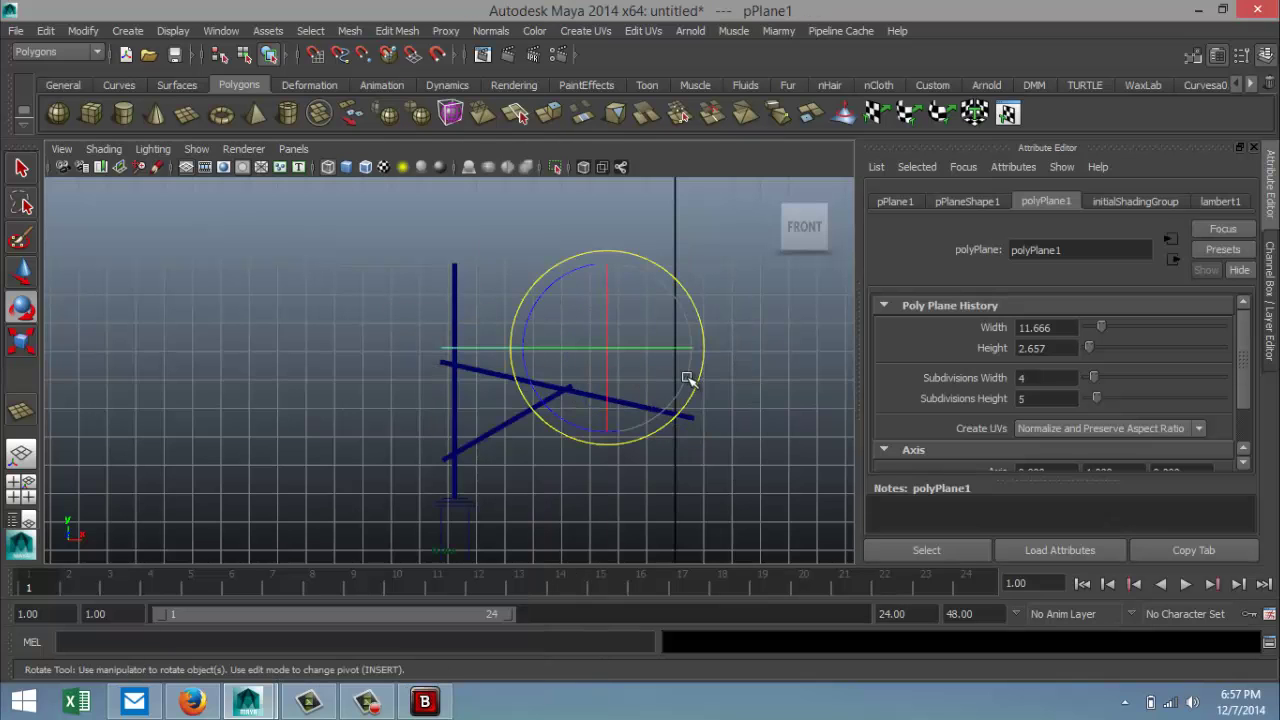
pyautogui.moveTo(703, 374); pyautogui.dragTo(694, 392)
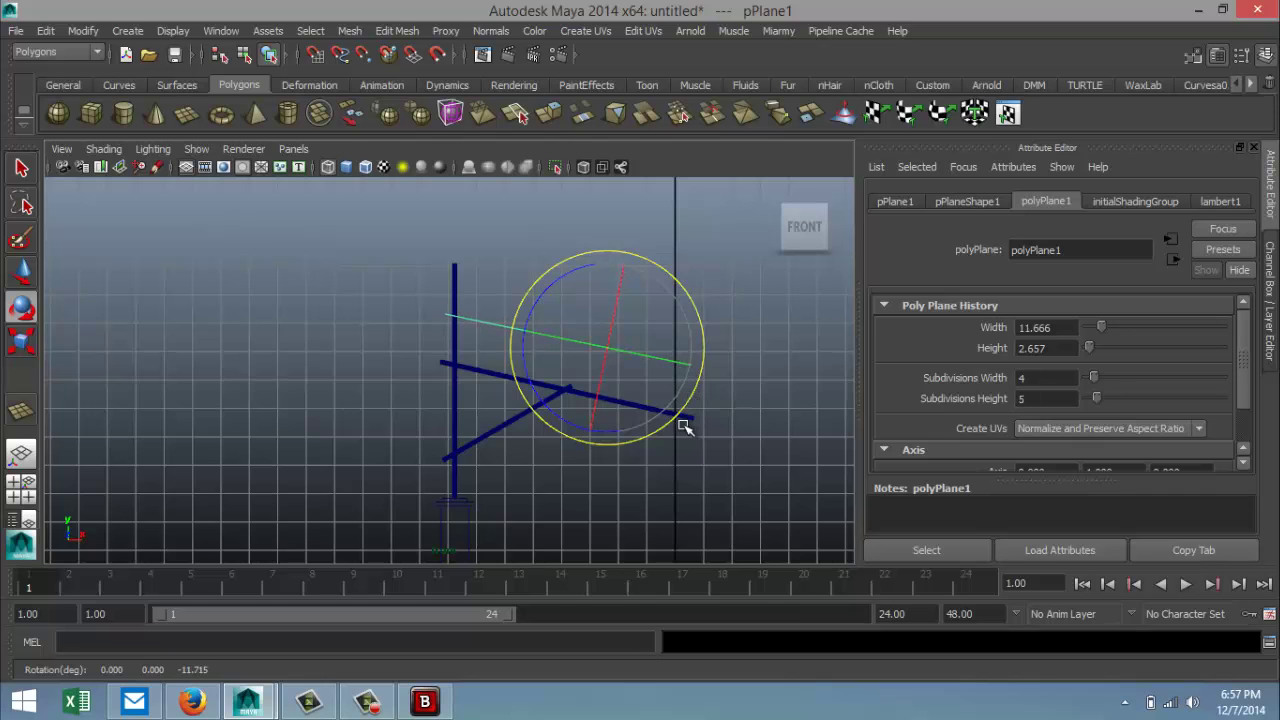
# Step: Lower the plane to about Y 13.35 and refine its Z rotation to about -12.1 degrees so it lies along the tilted beams
pyautogui.press('w')
pyautogui.moveTo(609, 289); pyautogui.dragTo(619, 333)
pyautogui.press('e')
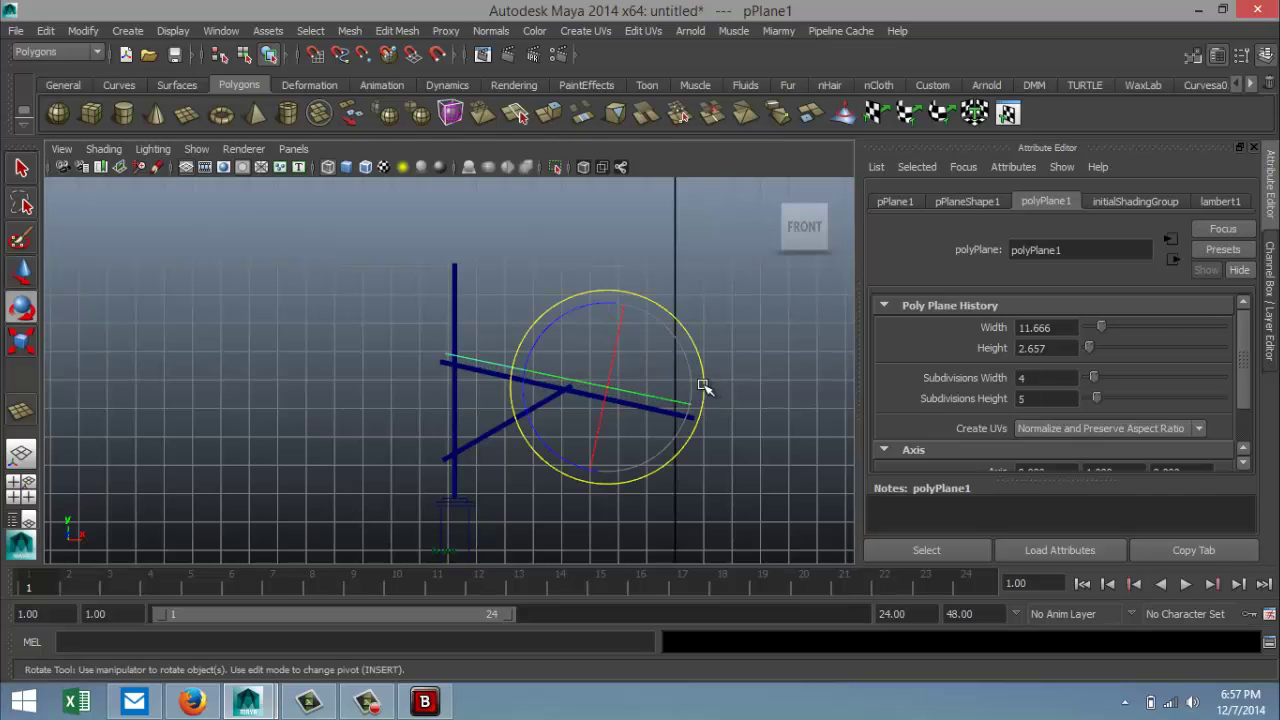
pyautogui.moveTo(703, 387); pyautogui.dragTo(703, 388)
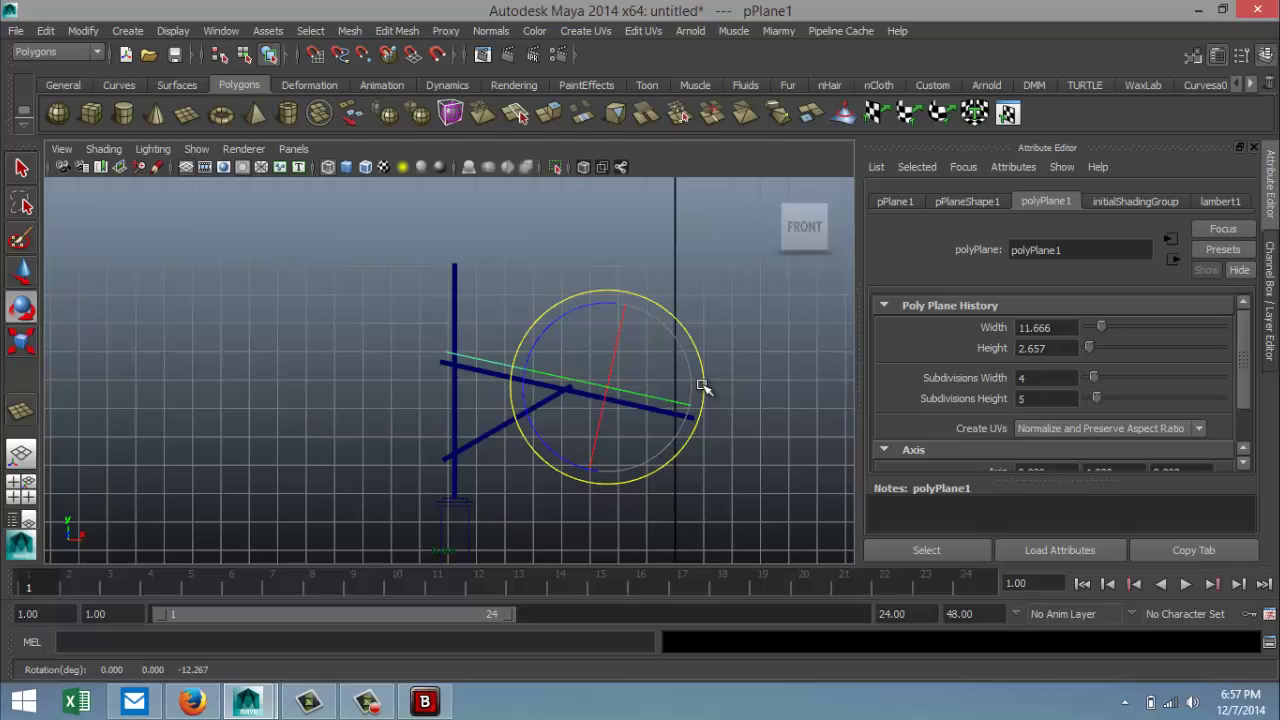
pyautogui.press('w')
pyautogui.moveTo(608, 334); pyautogui.dragTo(611, 342)
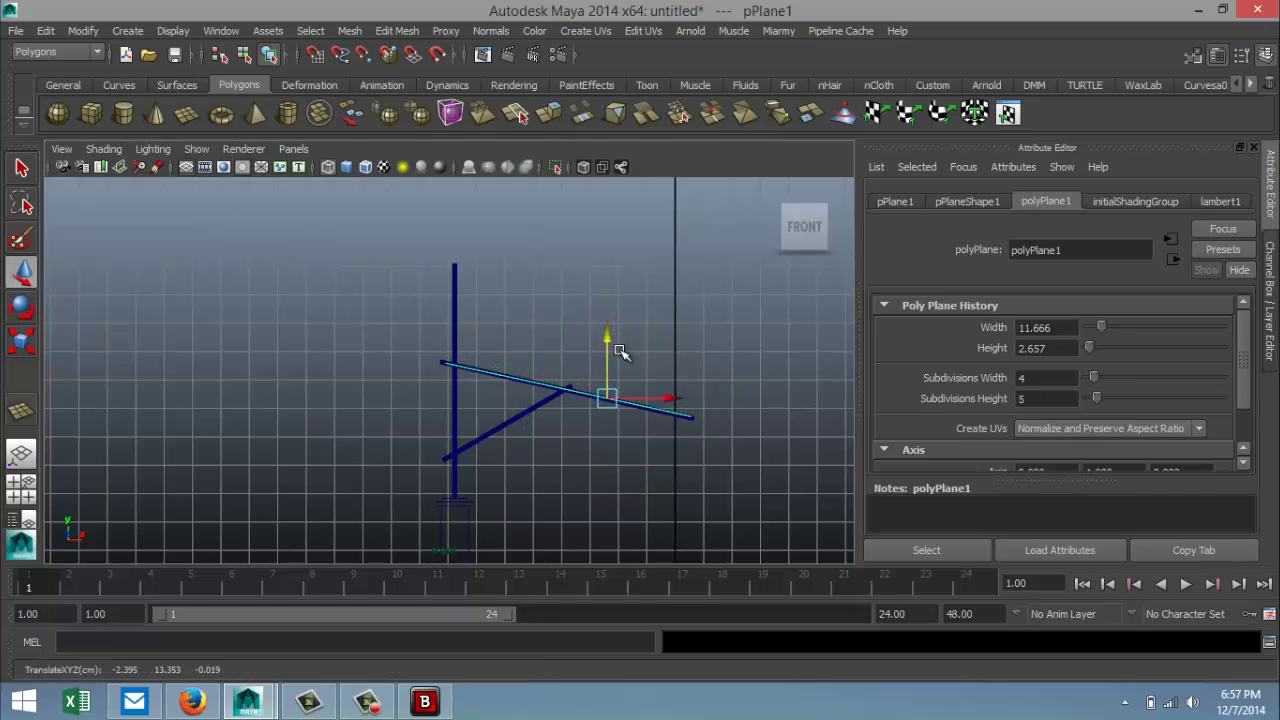
pyautogui.press('e')
pyautogui.moveTo(700, 370); pyautogui.dragTo(700, 370)
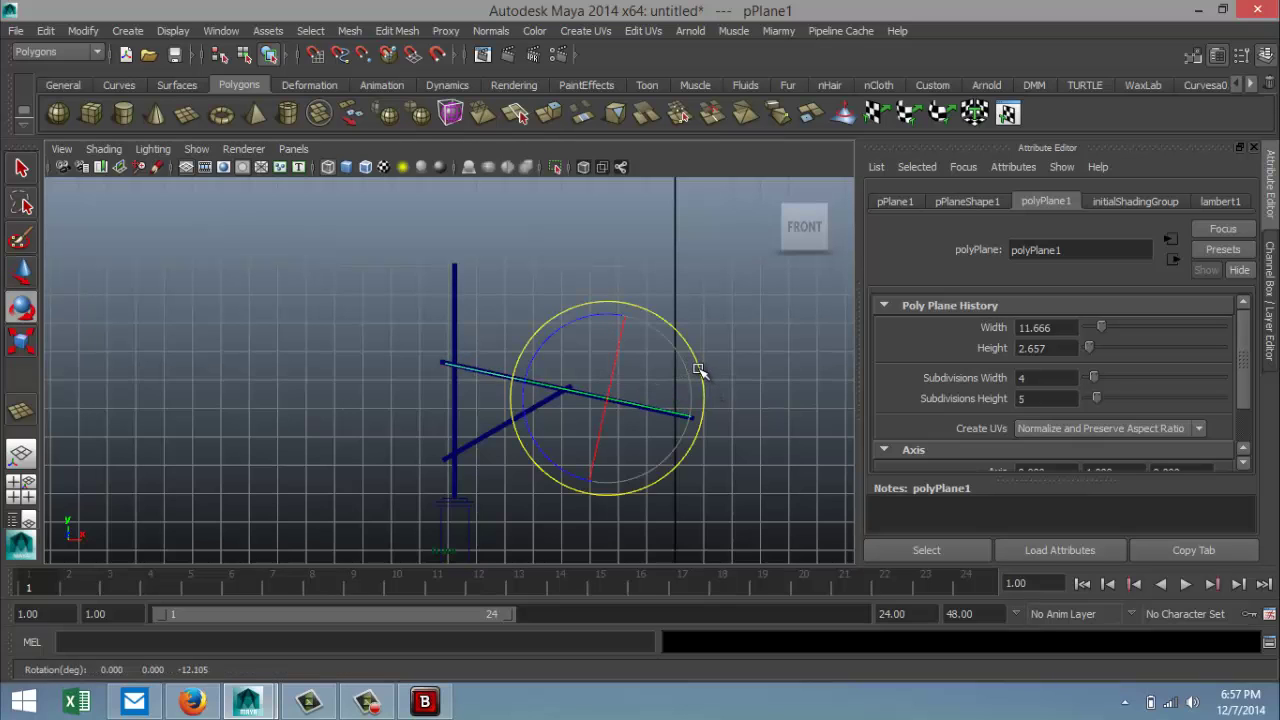
# Step: Examine the fit of the tilted plane between the beams in the perspective view
pyautogui.click(22, 490)
pyautogui.press('space')
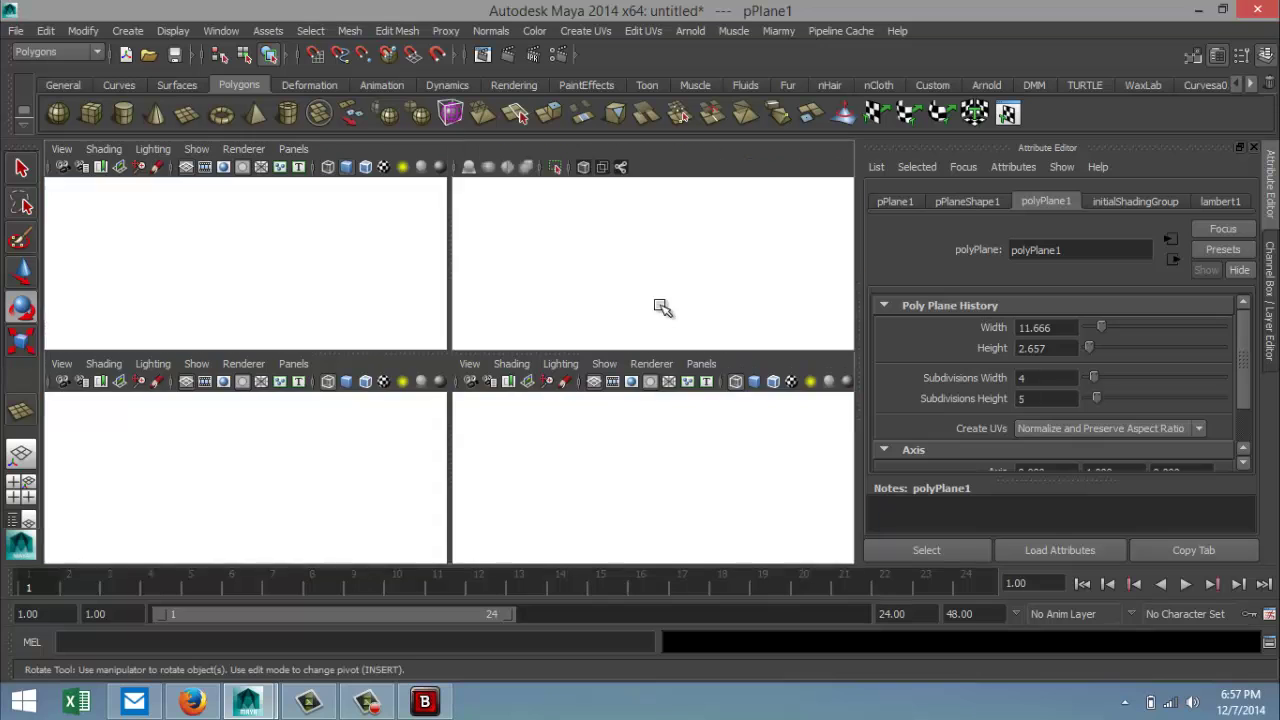
pyautogui.press('f')
pyautogui.keyDown('alt'); pyautogui.moveTo(660, 313); pyautogui.dragTo(431, 424); pyautogui.keyUp('alt')
pyautogui.scroll(-5, 486, 423)
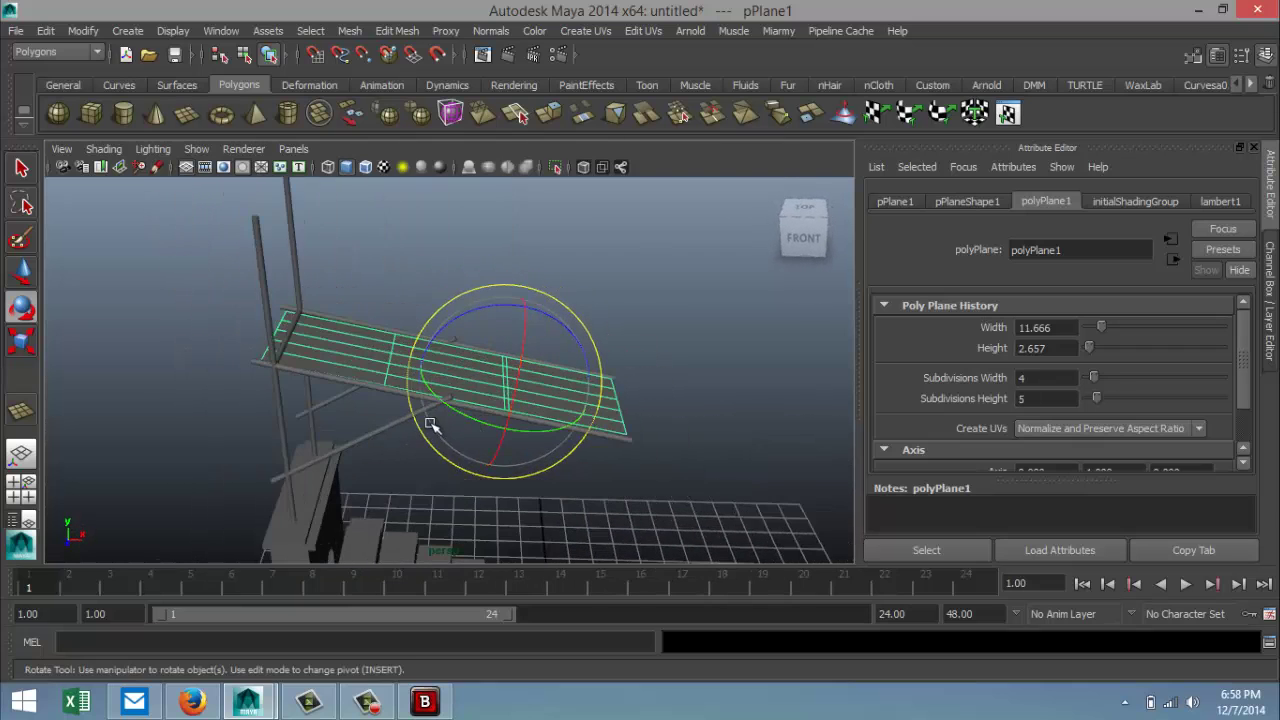
pyautogui.keyDown('alt'); pyautogui.moveTo(231, 451); pyautogui.dragTo(266, 432); pyautogui.keyUp('alt')
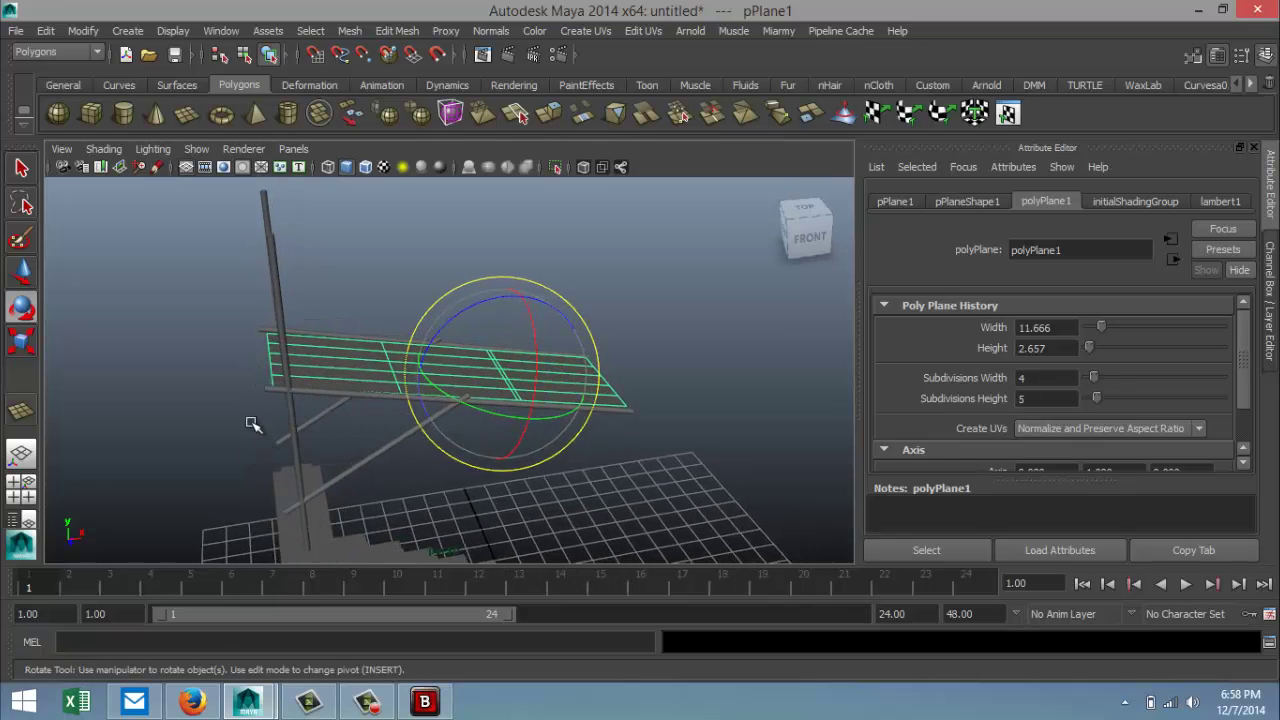
pyautogui.click(22, 488)
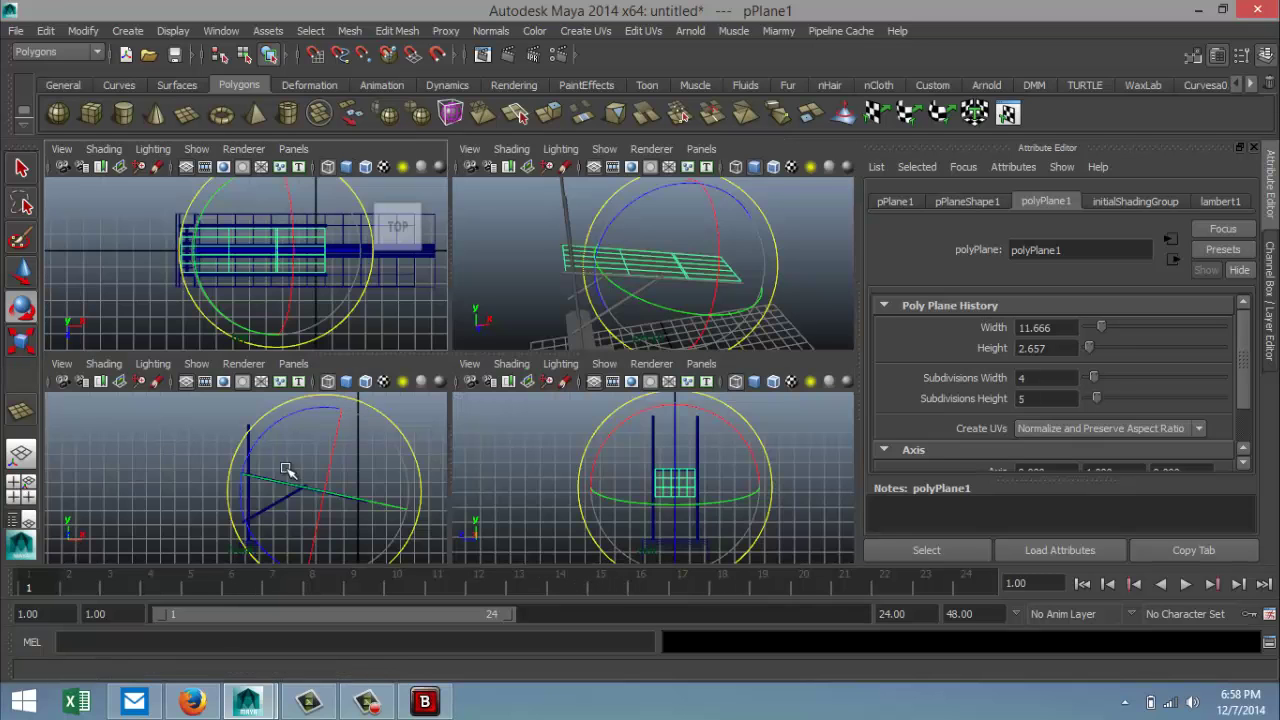
pyautogui.press('space')
pyautogui.press('f')
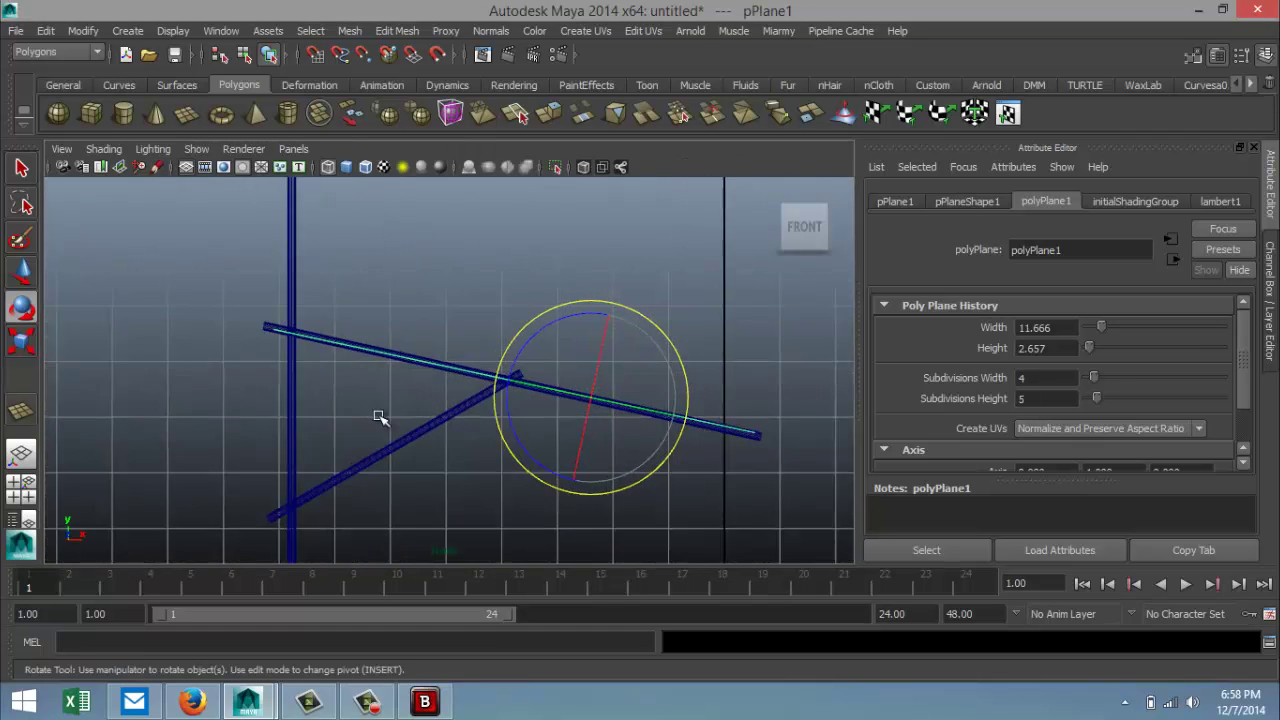
pyautogui.keyDown('alt'); pyautogui.moveTo(200, 418); pyautogui.dragTo(319, 328, button='middle'); pyautogui.keyUp('alt')
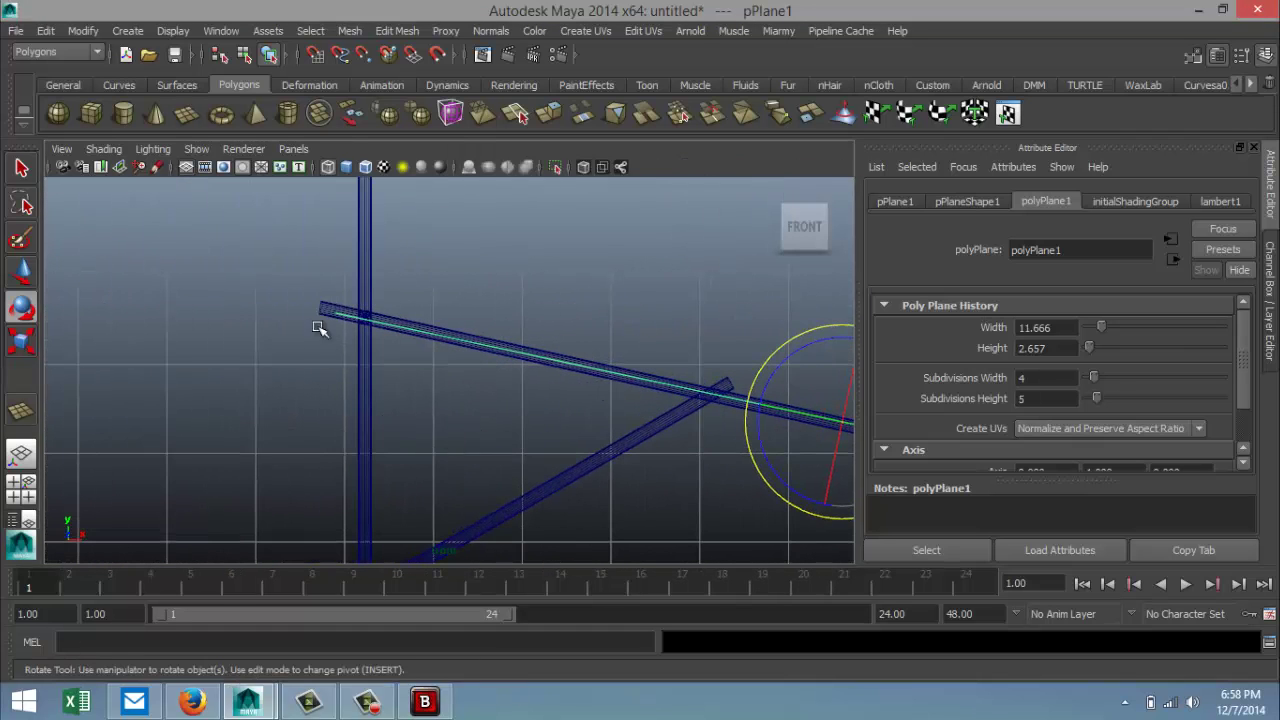
pyautogui.rightClick(337, 293)
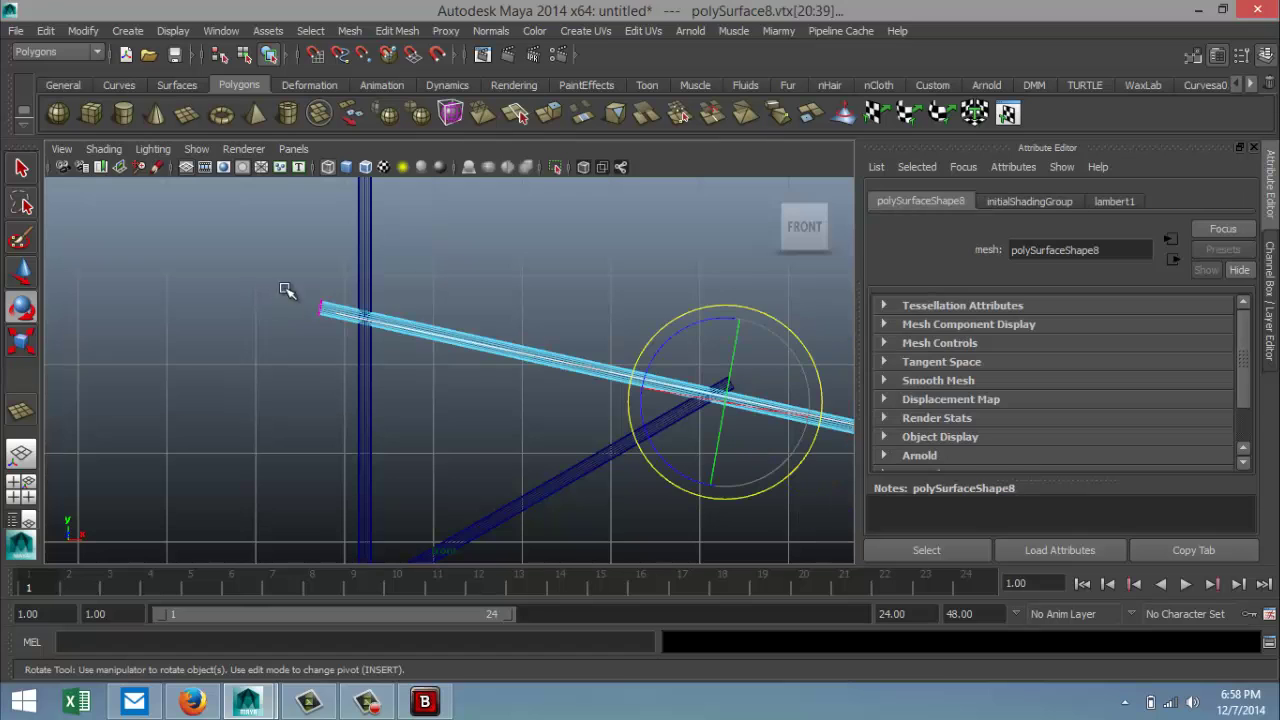
pyautogui.scroll(3, 443, 403)
pyautogui.scroll(-5, 445, 399)
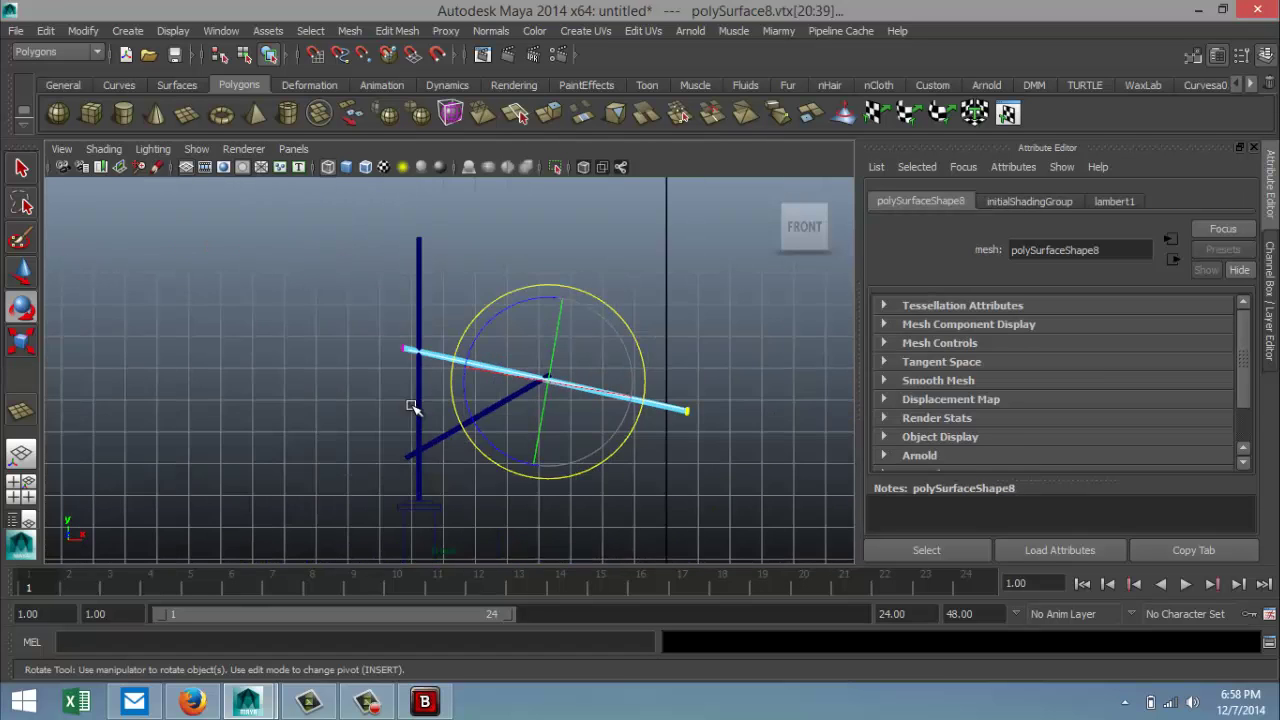
pyautogui.click(250, 398)
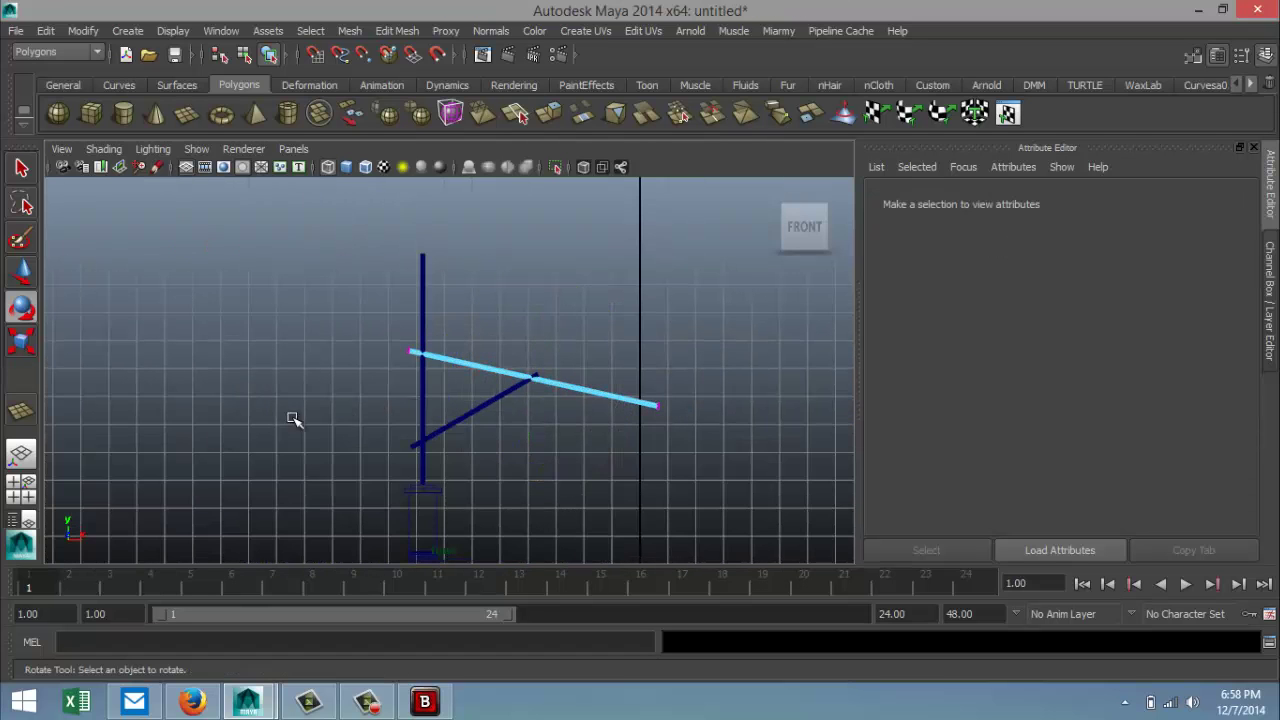
pyautogui.click(22, 488)
pyautogui.click(650, 270)
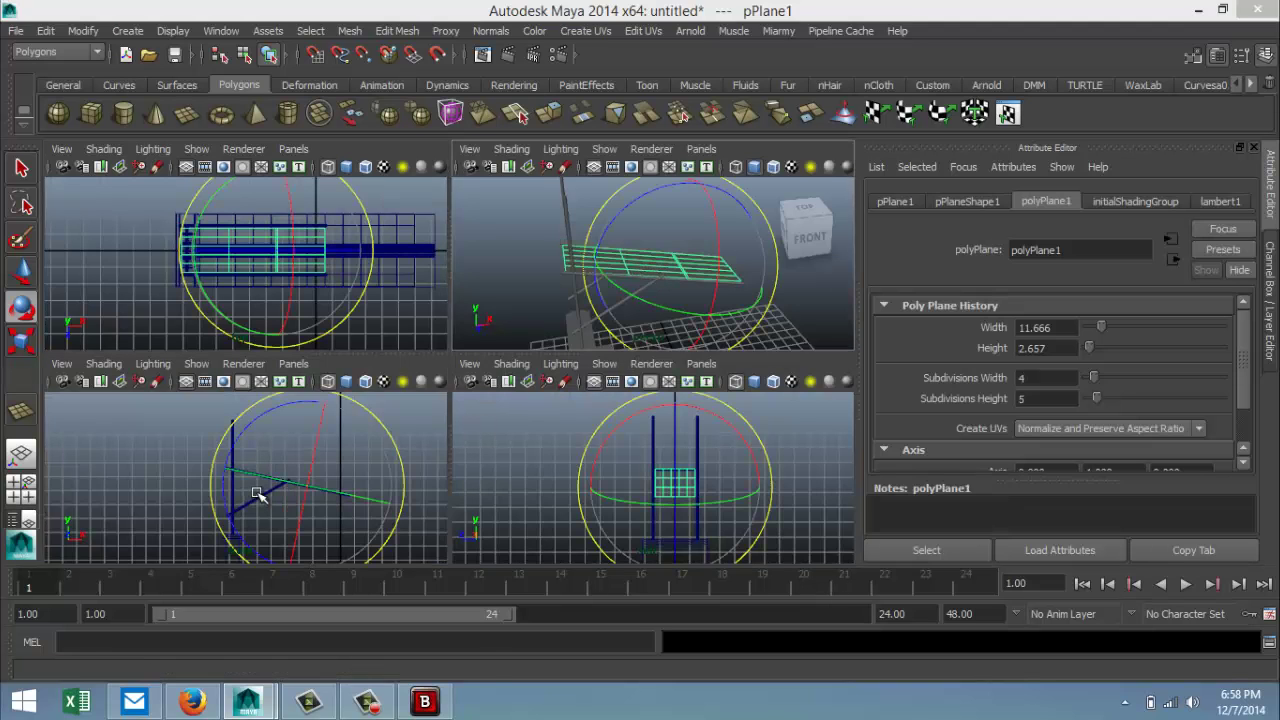
pyautogui.press('space')
pyautogui.moveTo(449, 361); pyautogui.dragTo(371, 294, button='right')
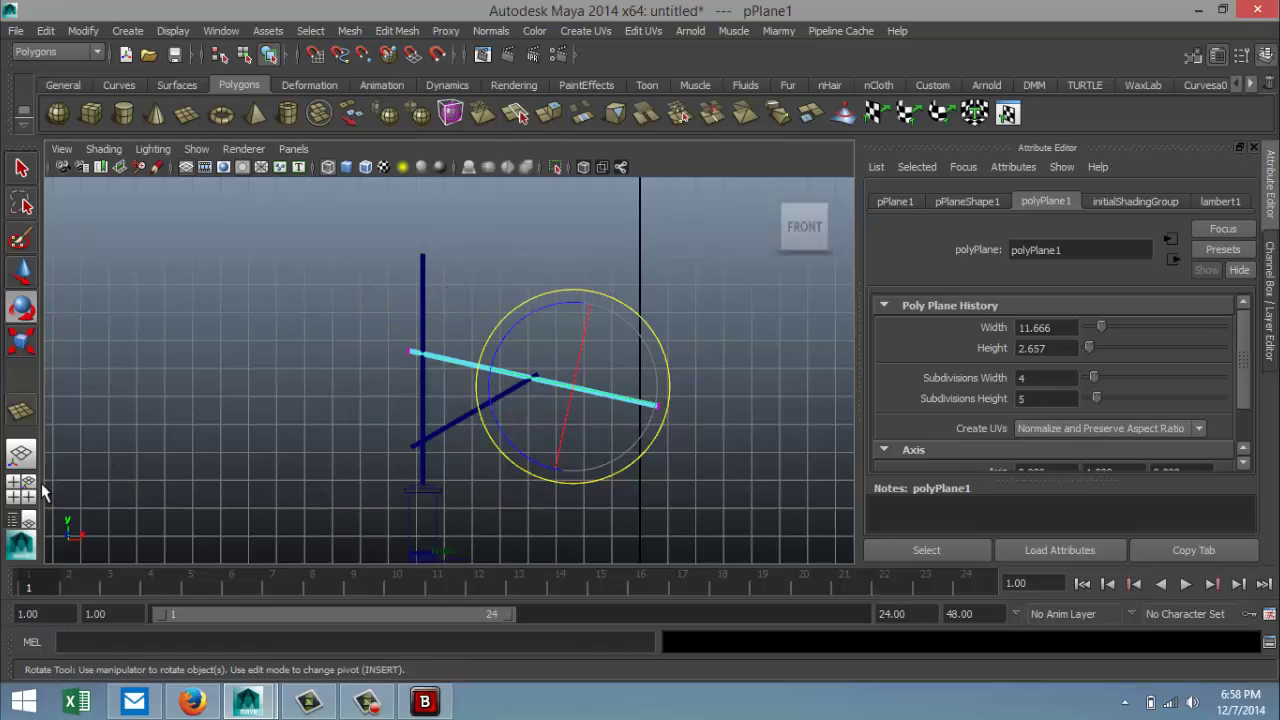
pyautogui.press('space')
pyautogui.press('space')
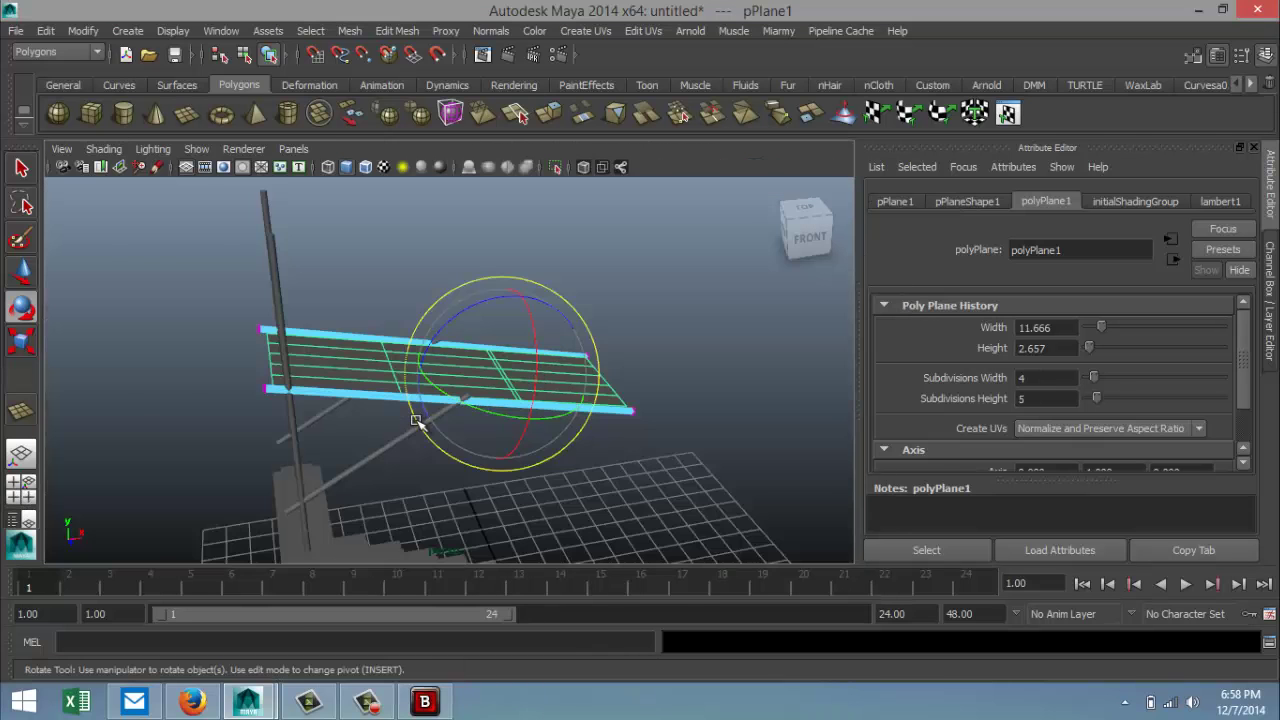
pyautogui.keyDown('alt'); pyautogui.moveTo(416, 420); pyautogui.dragTo(343, 371); pyautogui.keyUp('alt')
pyautogui.moveTo(321, 292); pyautogui.dragTo(400, 272, button='right')
pyautogui.click(272, 366)
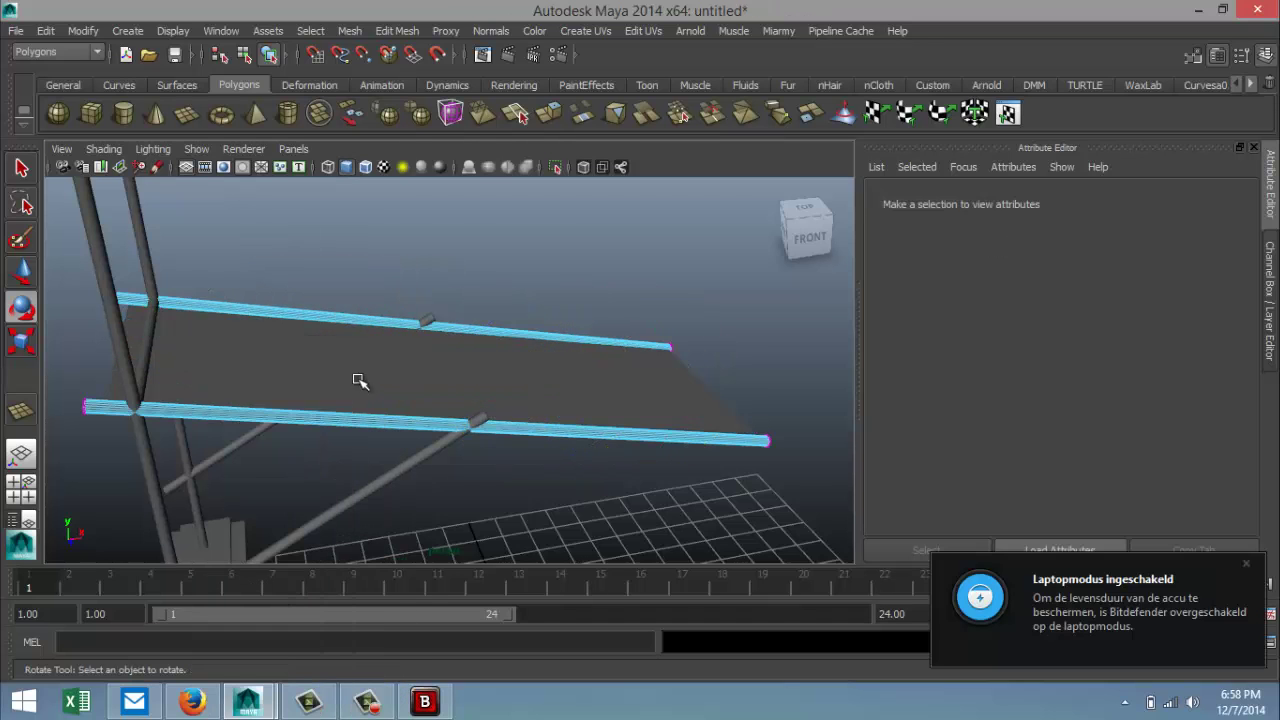
# Step: Move the plane's upper-end vertex column down along the tilted beams, past the uprights, to about X -7.05, Y 14.36
pyautogui.click(360, 381)
pyautogui.moveTo(306, 296); pyautogui.dragTo(240, 292, button='right')
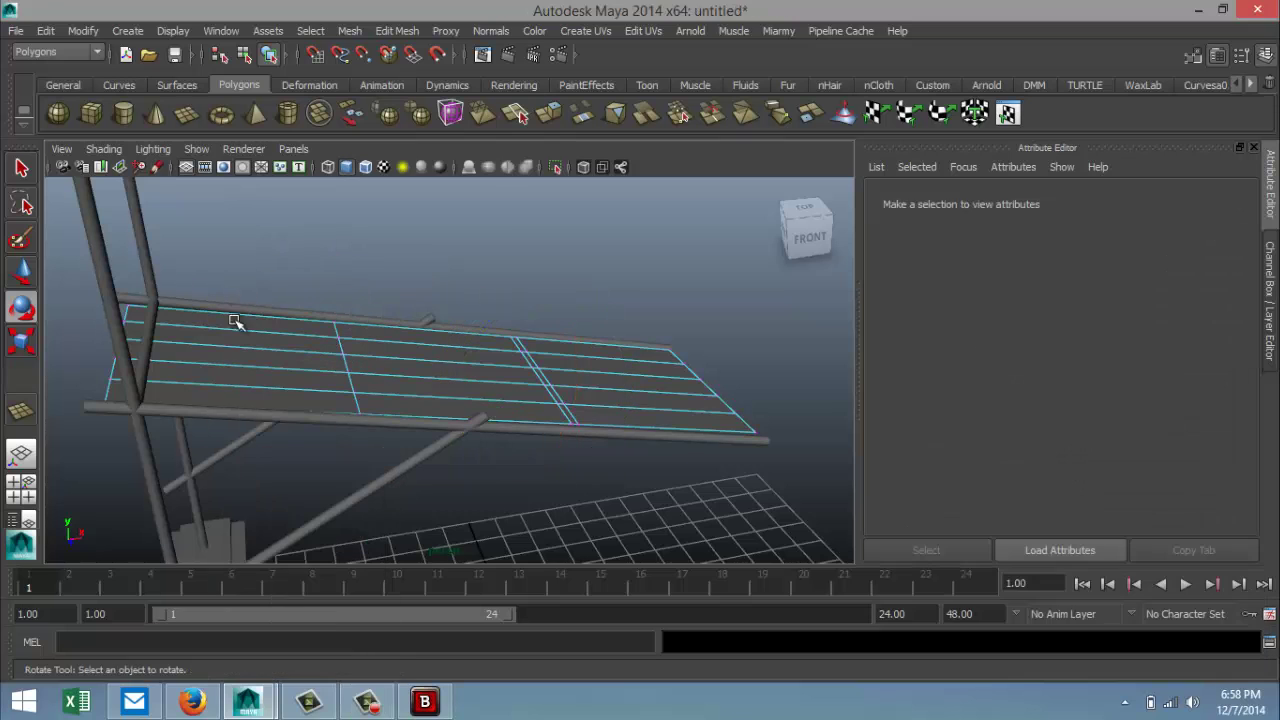
pyautogui.click(22, 488)
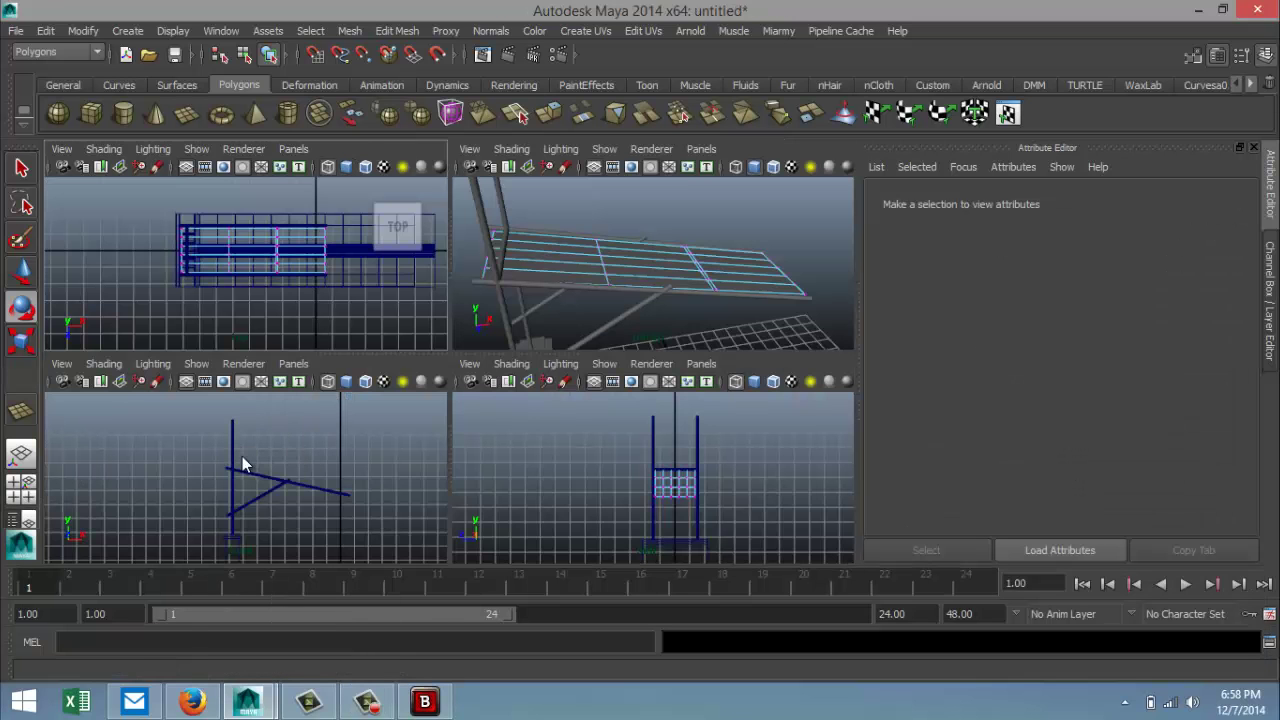
pyautogui.press('space')
pyautogui.scroll(-3, 280, 440)
pyautogui.scroll(2, 301, 377)
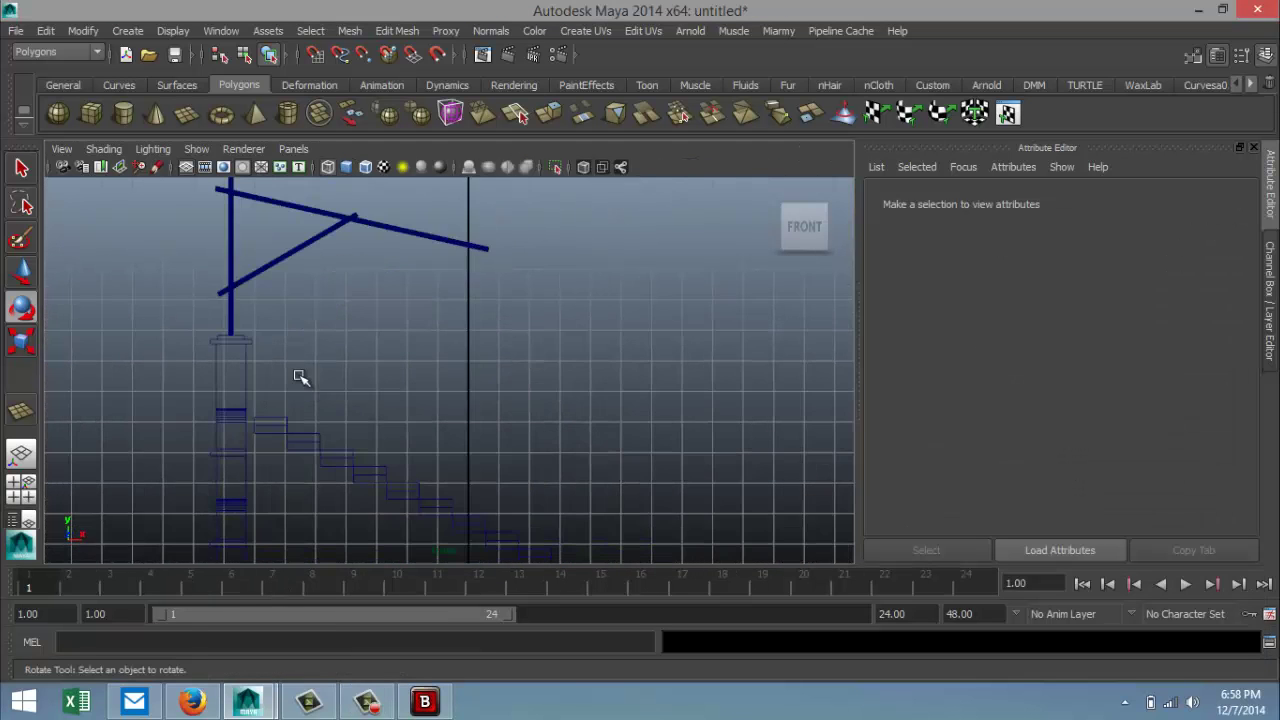
pyautogui.keyDown('alt'); pyautogui.moveTo(343, 386); pyautogui.dragTo(566, 500, button='middle'); pyautogui.keyUp('alt')
pyautogui.scroll(3, 522, 402)
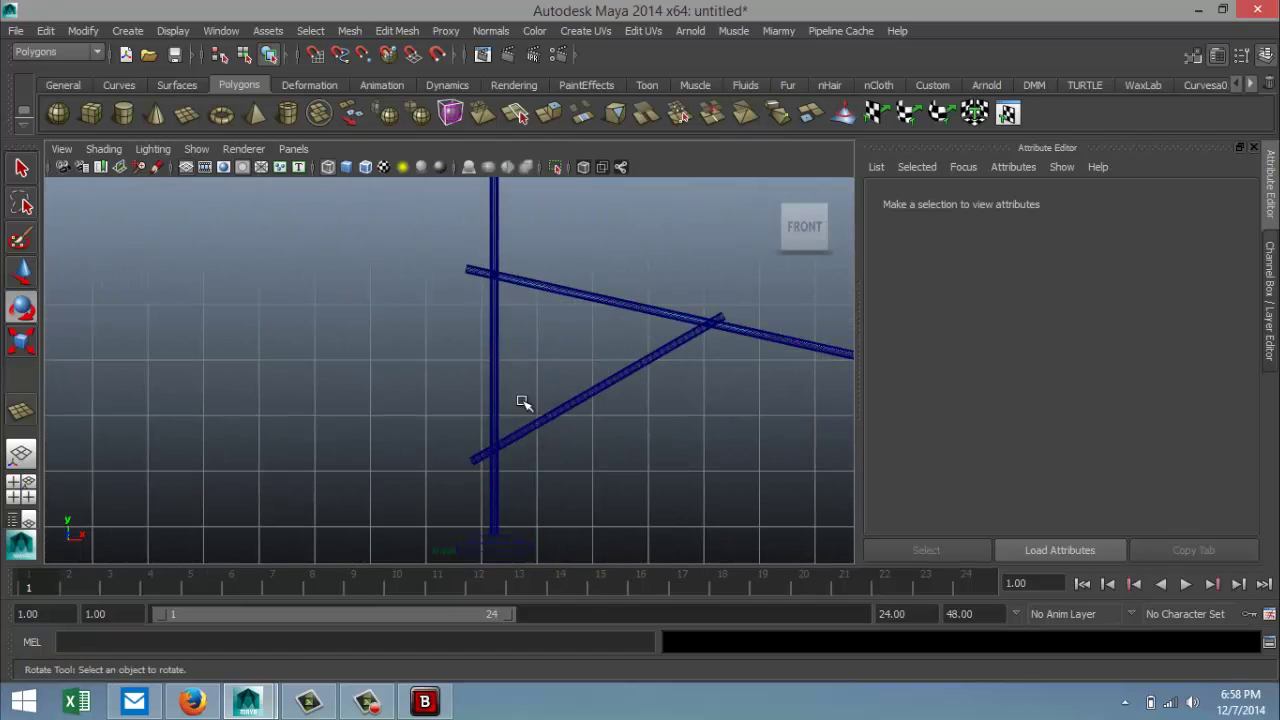
pyautogui.moveTo(415, 233); pyautogui.dragTo(508, 331)
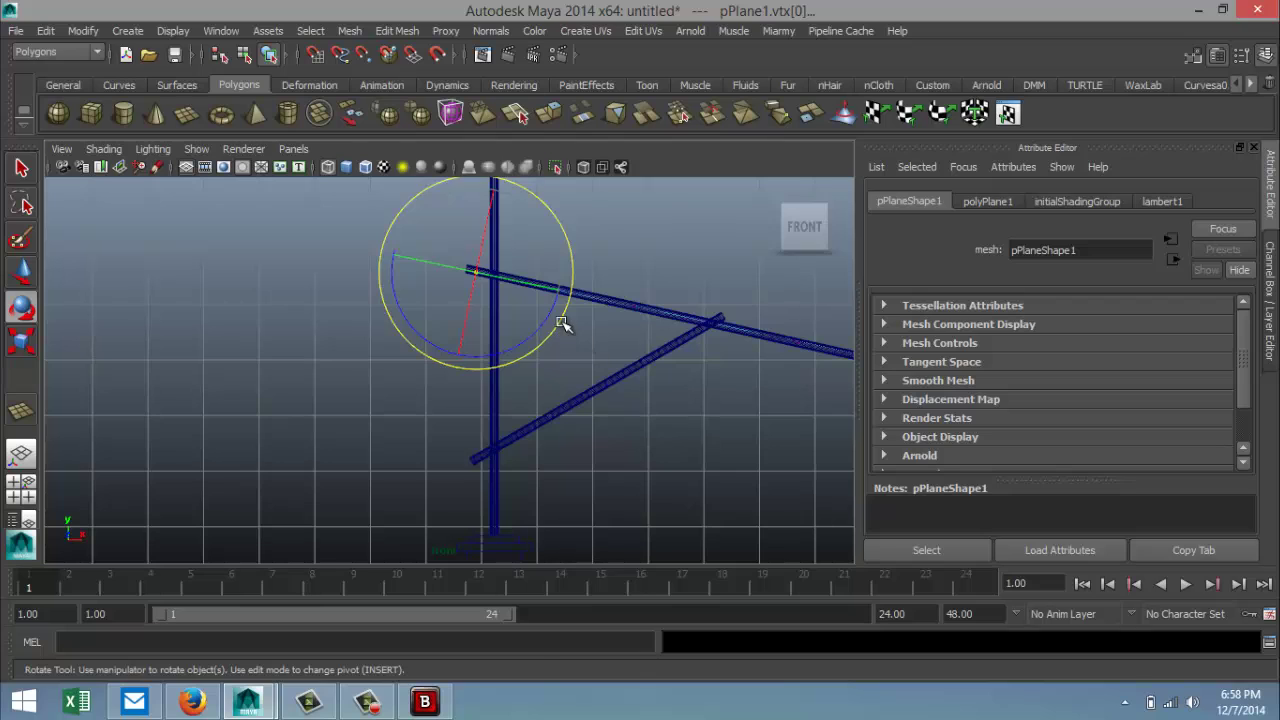
pyautogui.press('w')
pyautogui.moveTo(555, 274); pyautogui.dragTo(610, 278)
pyautogui.moveTo(538, 227); pyautogui.dragTo(538, 228)
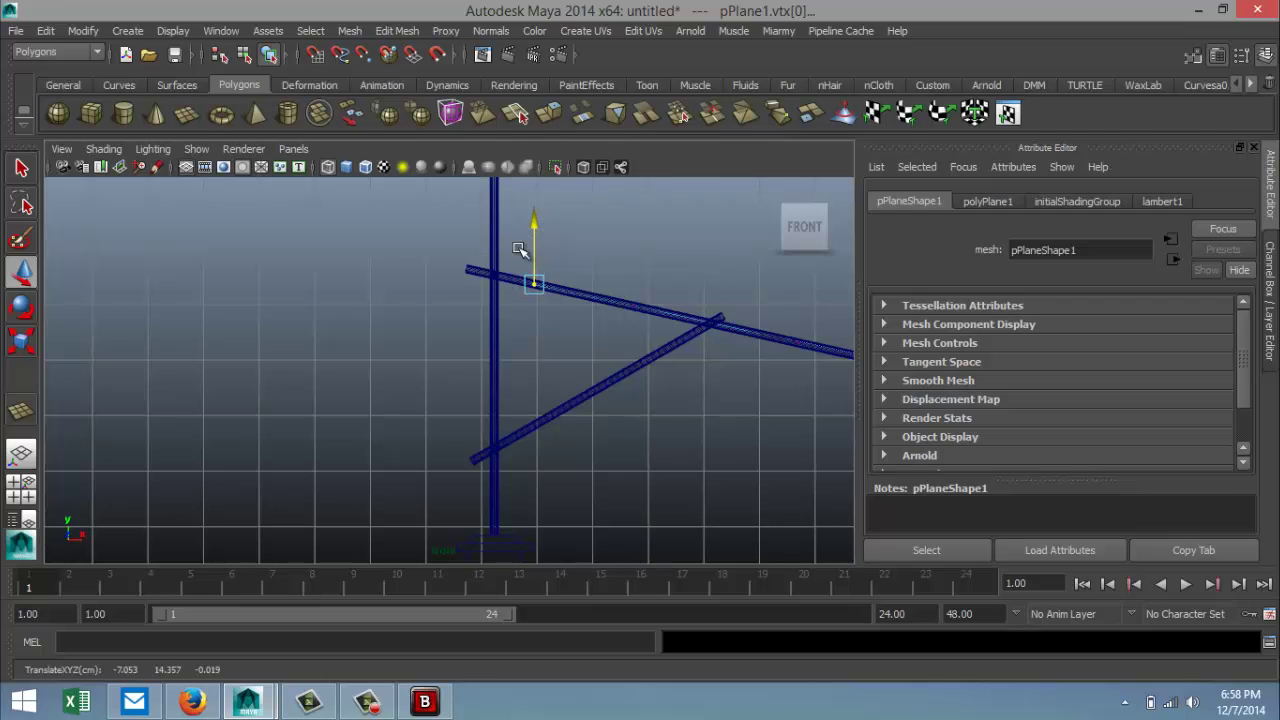
# Step: Return the plane to object mode in the perspective view and check its shortened upper end between the beams
pyautogui.click(21, 488)
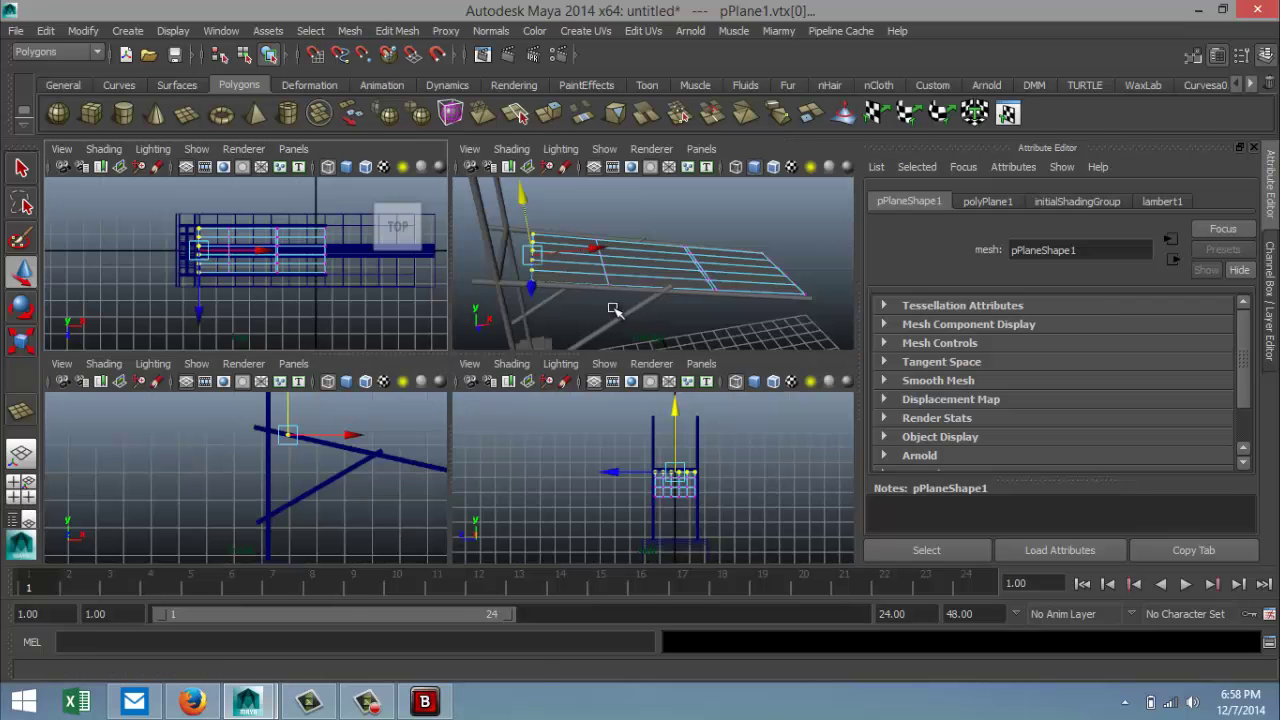
pyautogui.press('space')
pyautogui.keyDown('alt'); pyautogui.moveTo(520, 356); pyautogui.dragTo(474, 396); pyautogui.keyUp('alt')
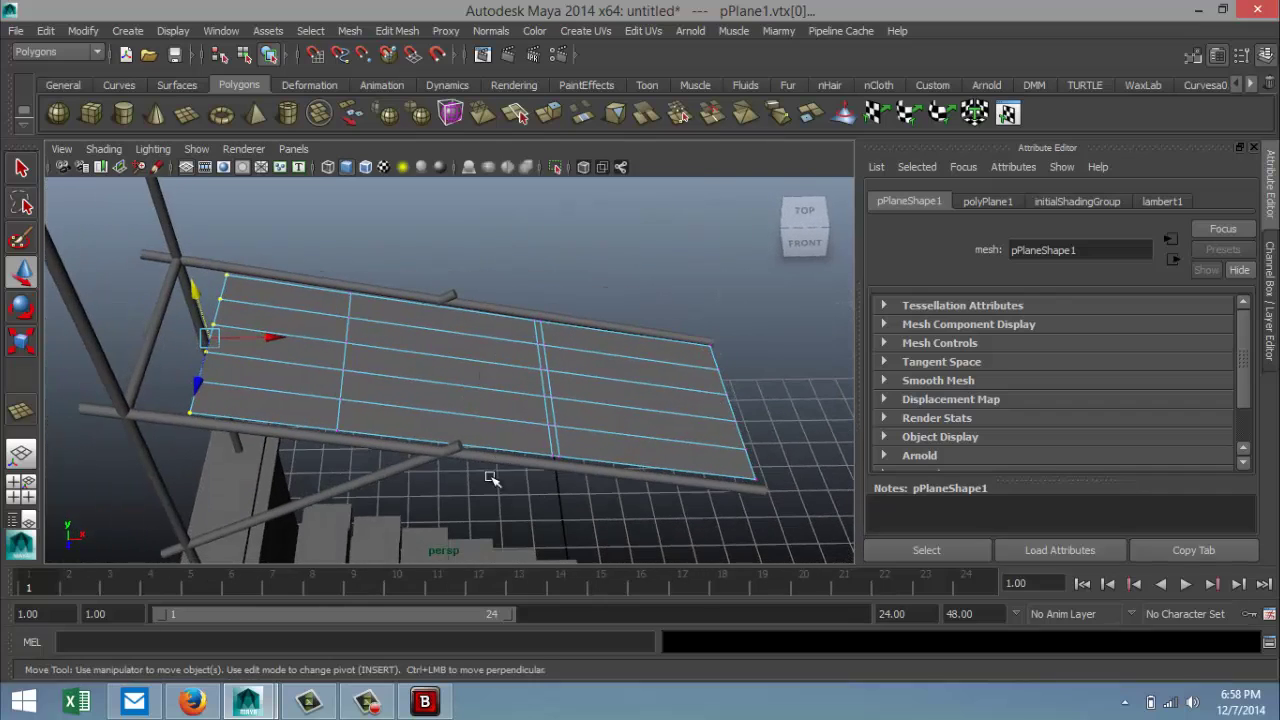
pyautogui.moveTo(542, 300); pyautogui.dragTo(628, 272, button='right')
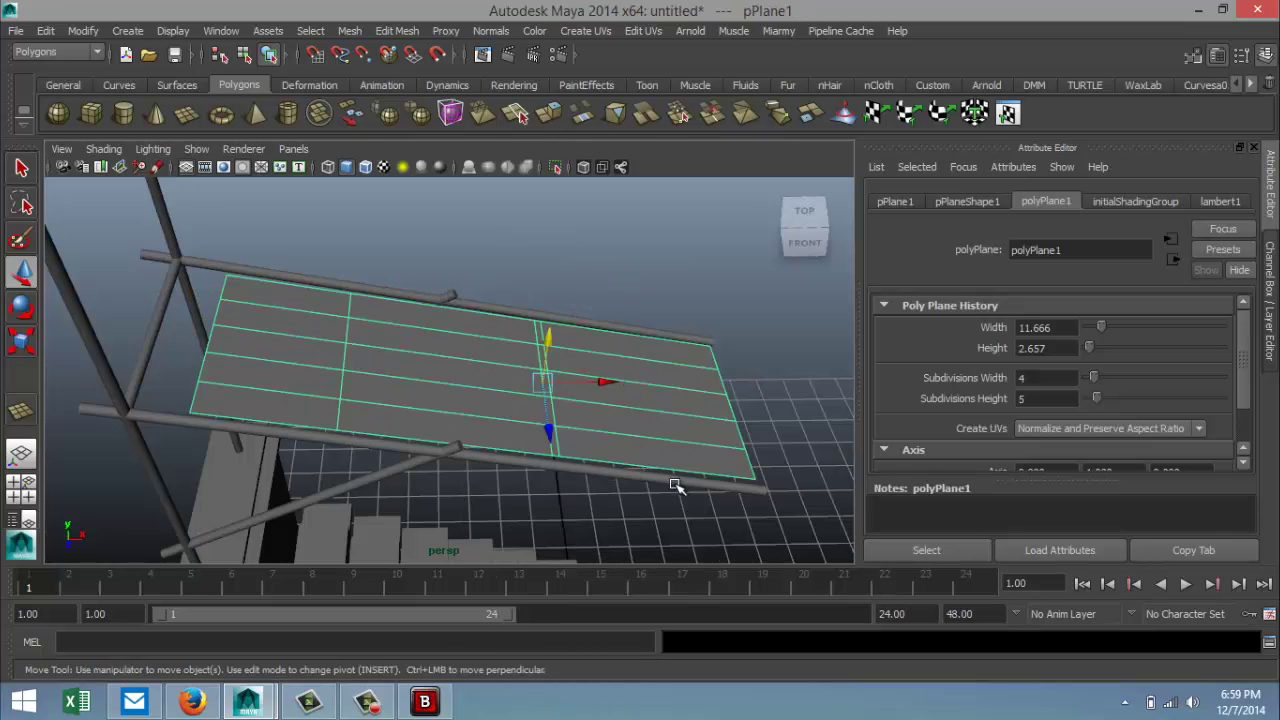
pyautogui.keyDown('alt'); pyautogui.moveTo(683, 517); pyautogui.dragTo(665, 468); pyautogui.keyUp('alt')
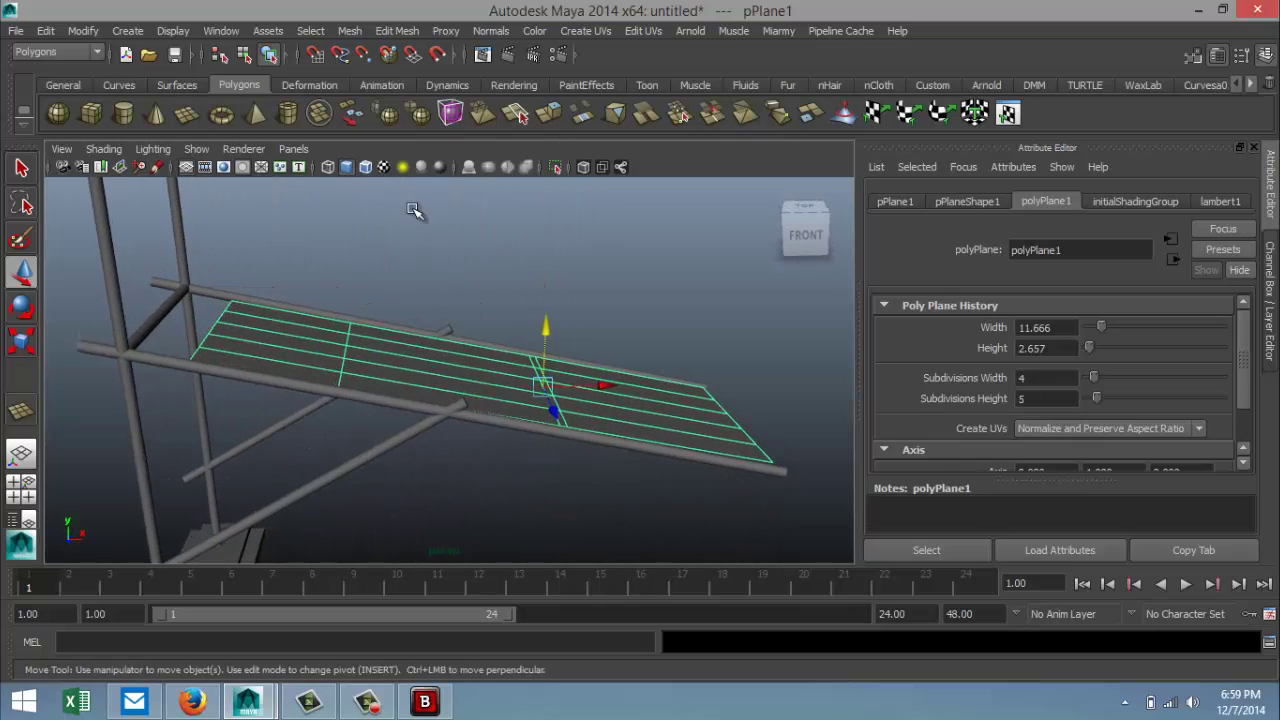
# Step: Switch to the nDynamics toolset and convert the canopy plane to nCloth
pyautogui.click(97, 52)
pyautogui.click(77, 112)
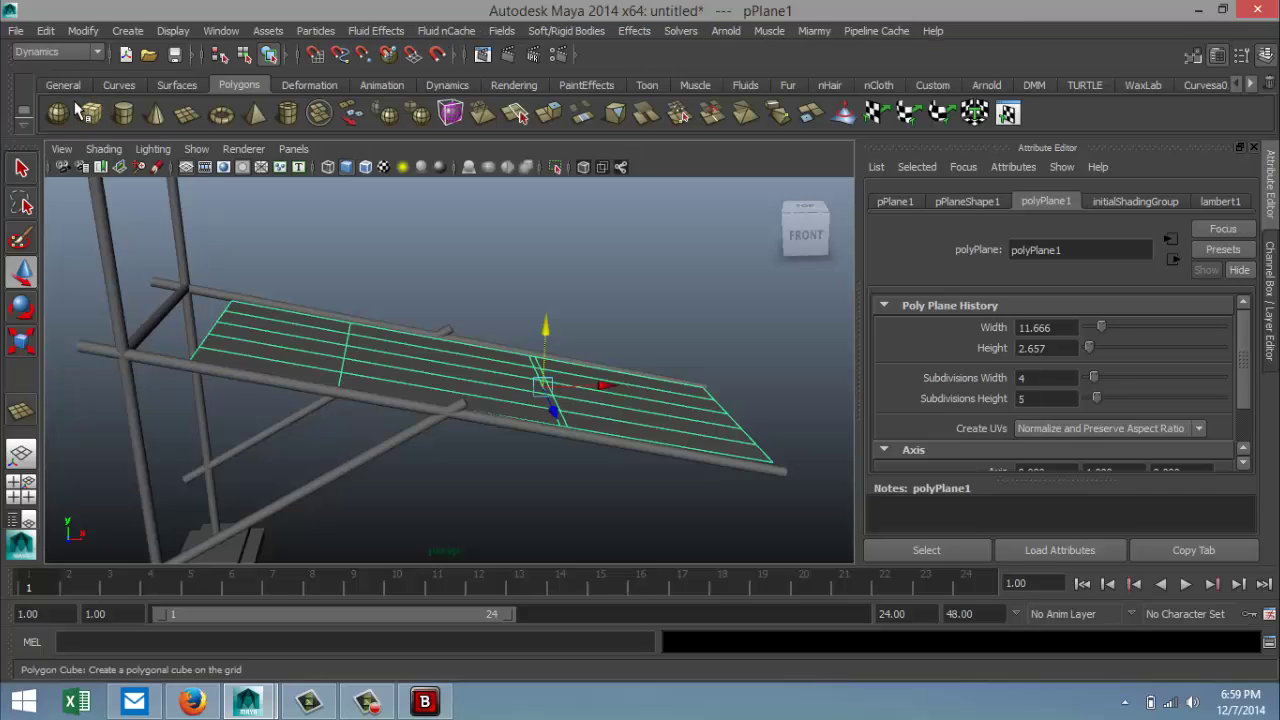
pyautogui.click(97, 50)
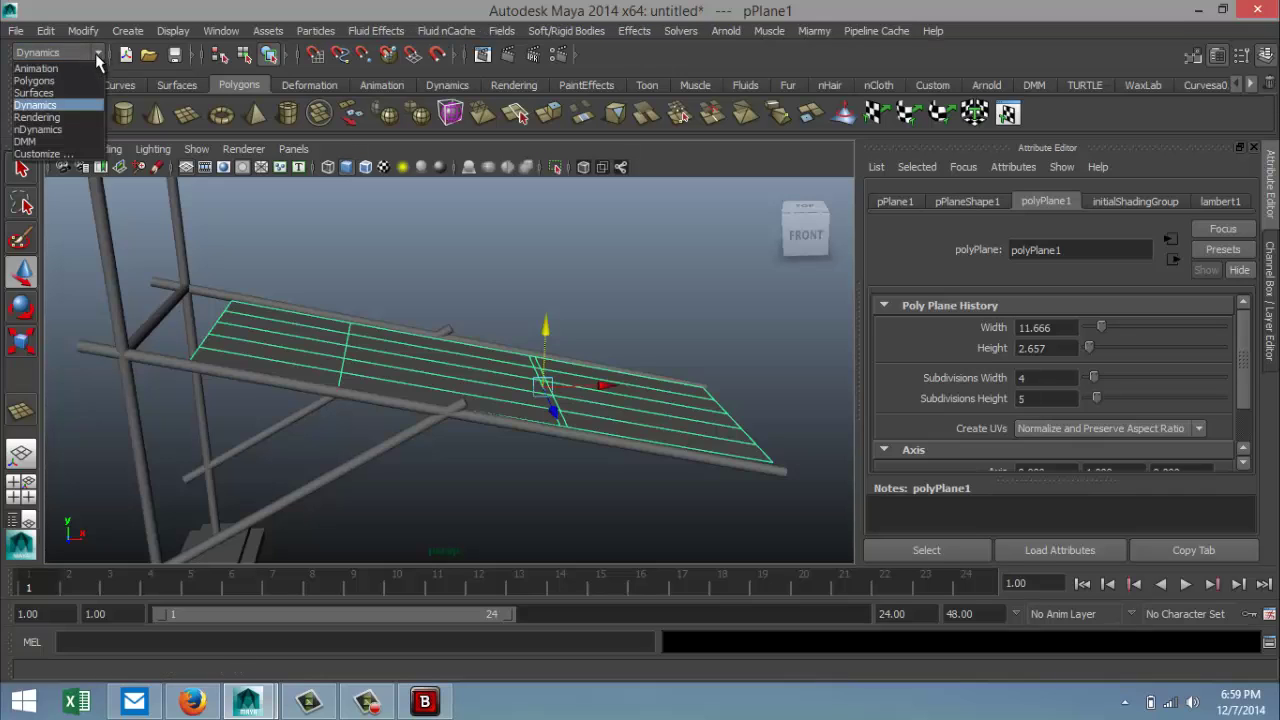
pyautogui.click(82, 122)
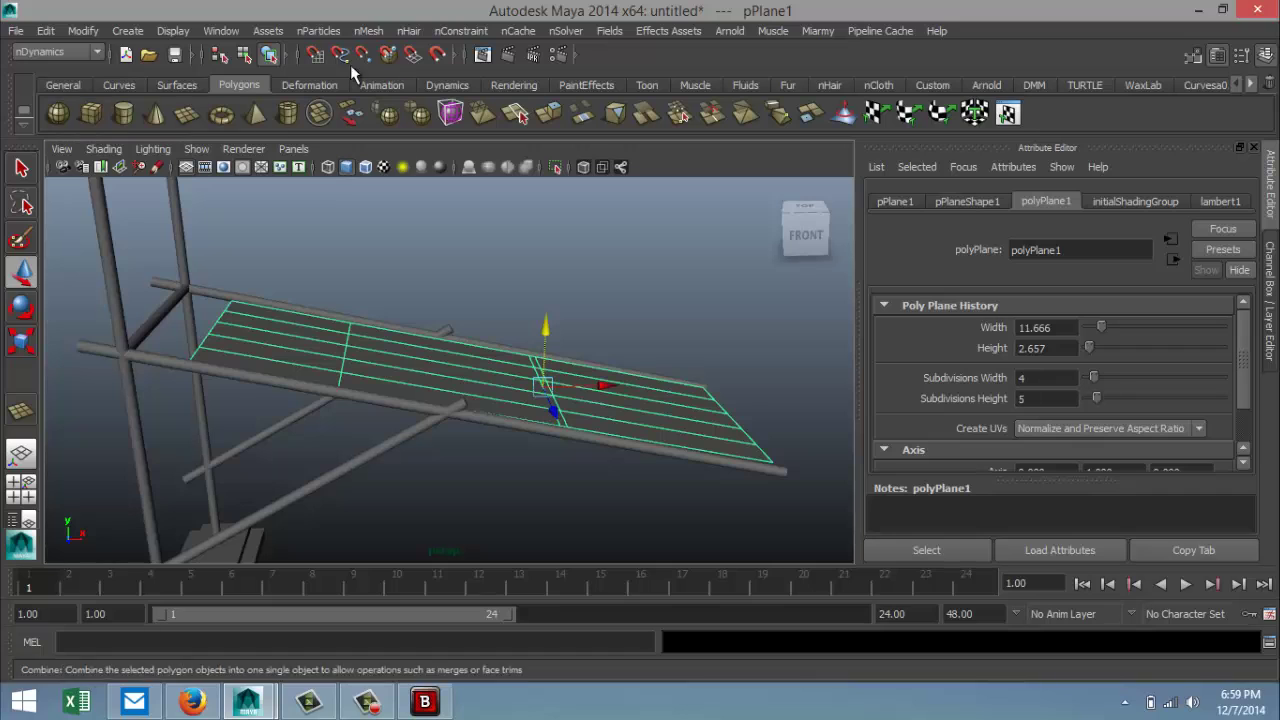
pyautogui.click(367, 31)
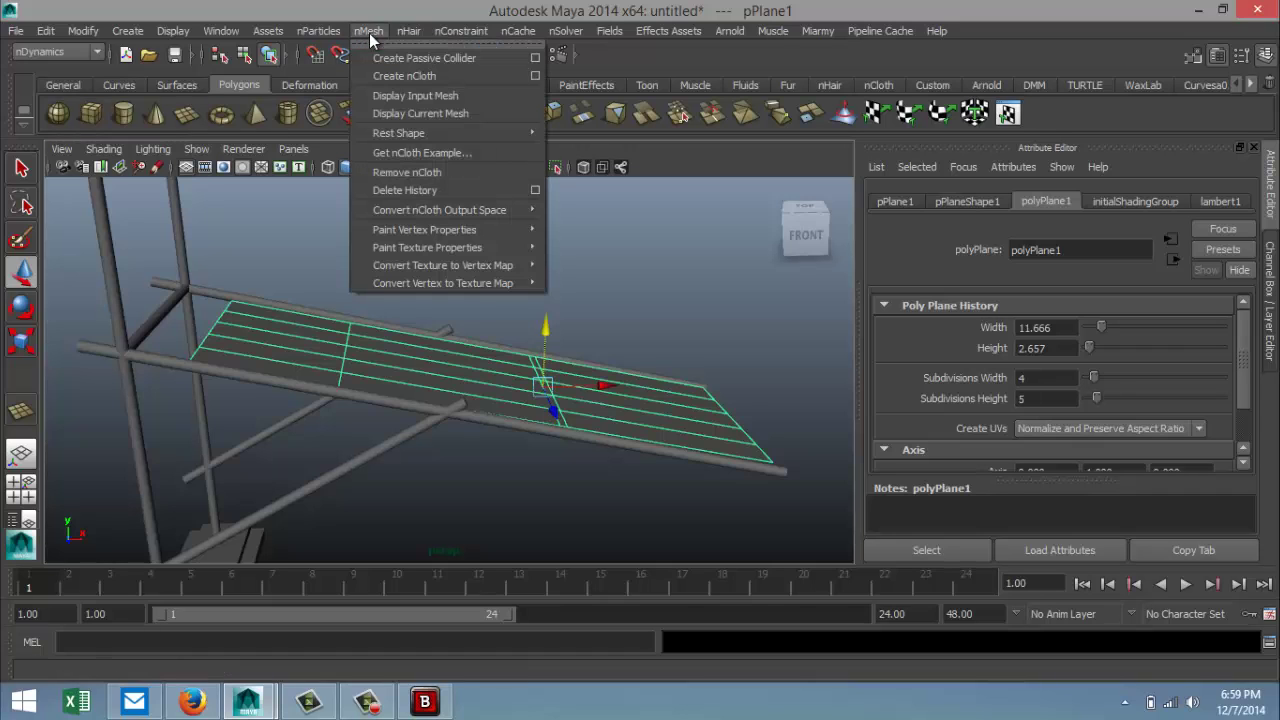
pyautogui.click(413, 75)
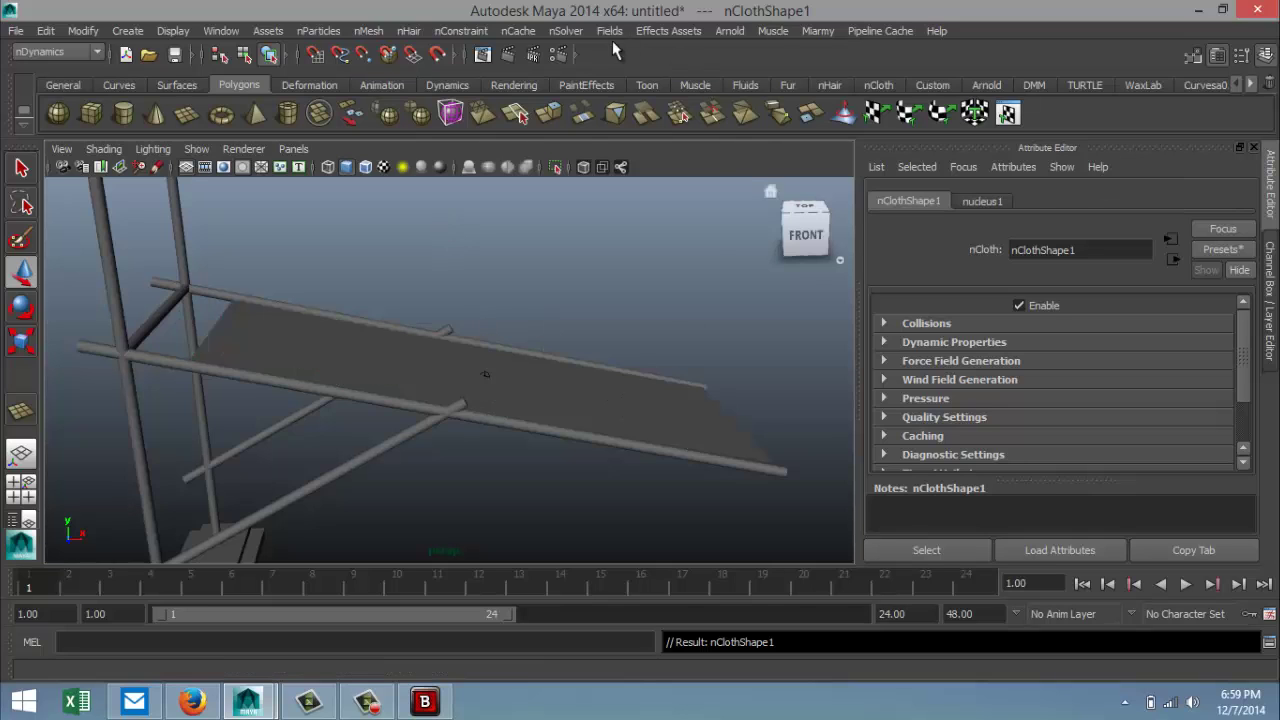
# Step: Add a gravity field to the canopy cloth plane
pyautogui.click(586, 406)
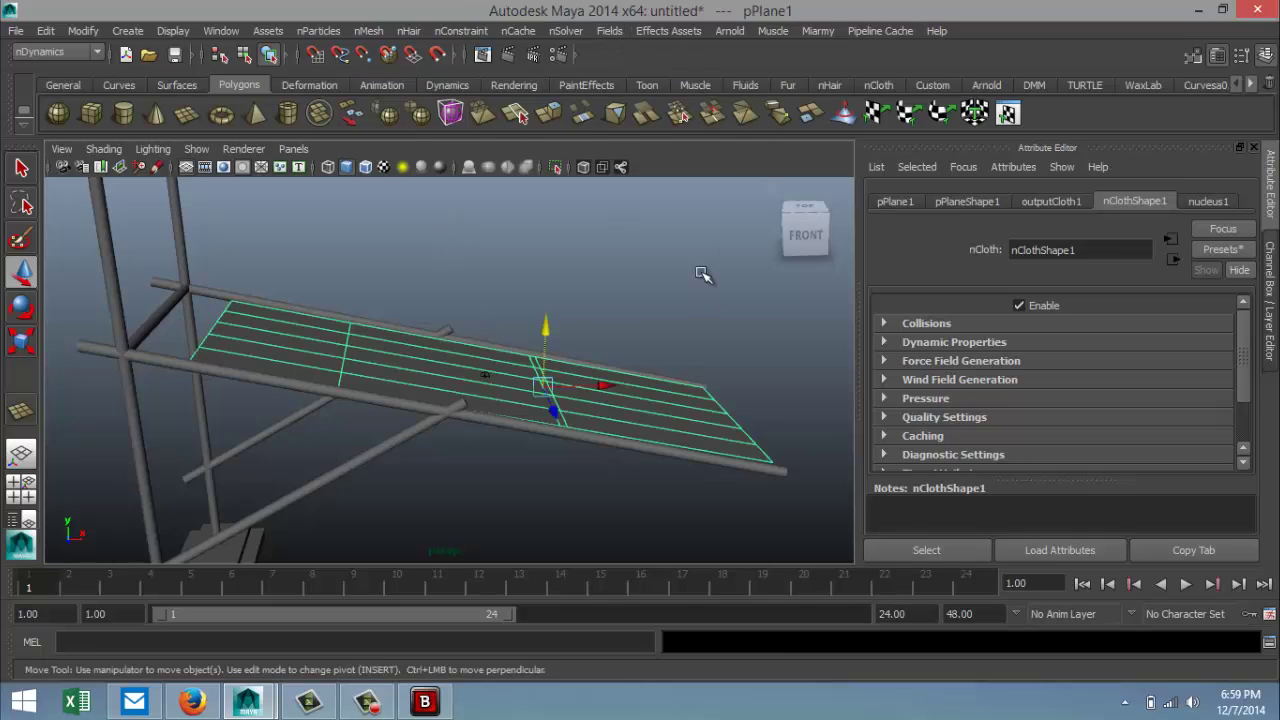
pyautogui.click(610, 31)
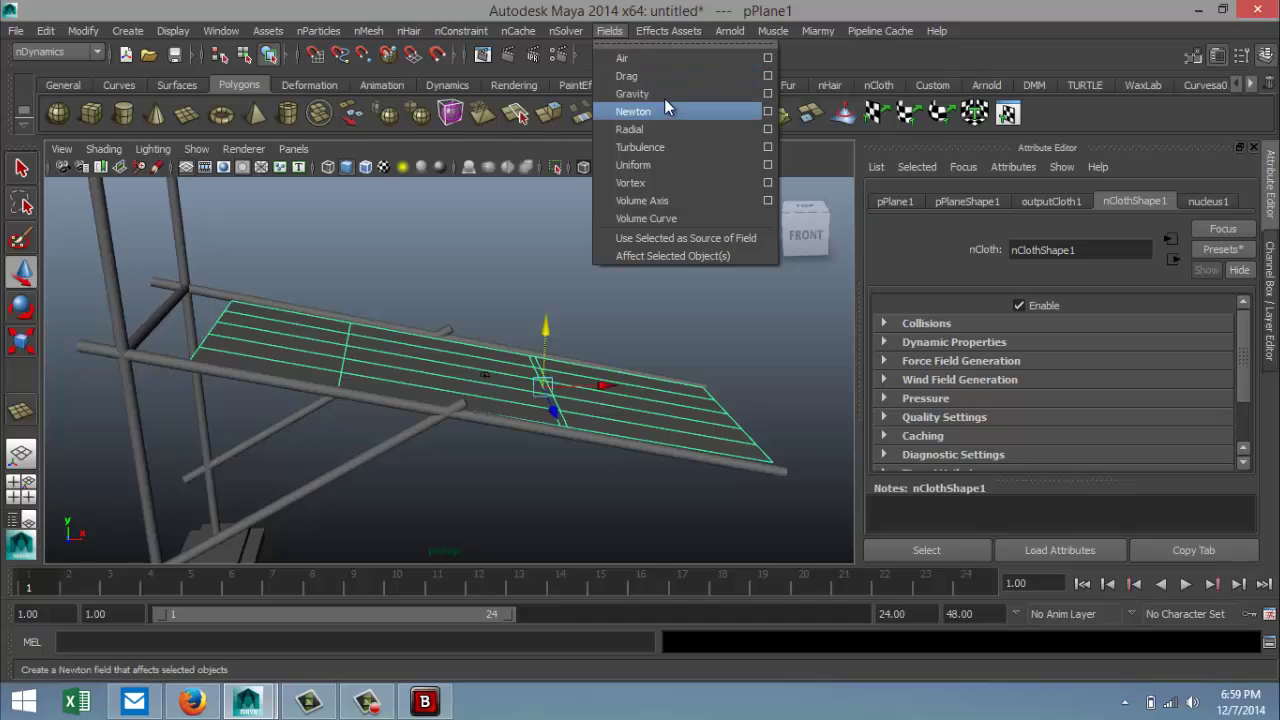
pyautogui.click(664, 92)
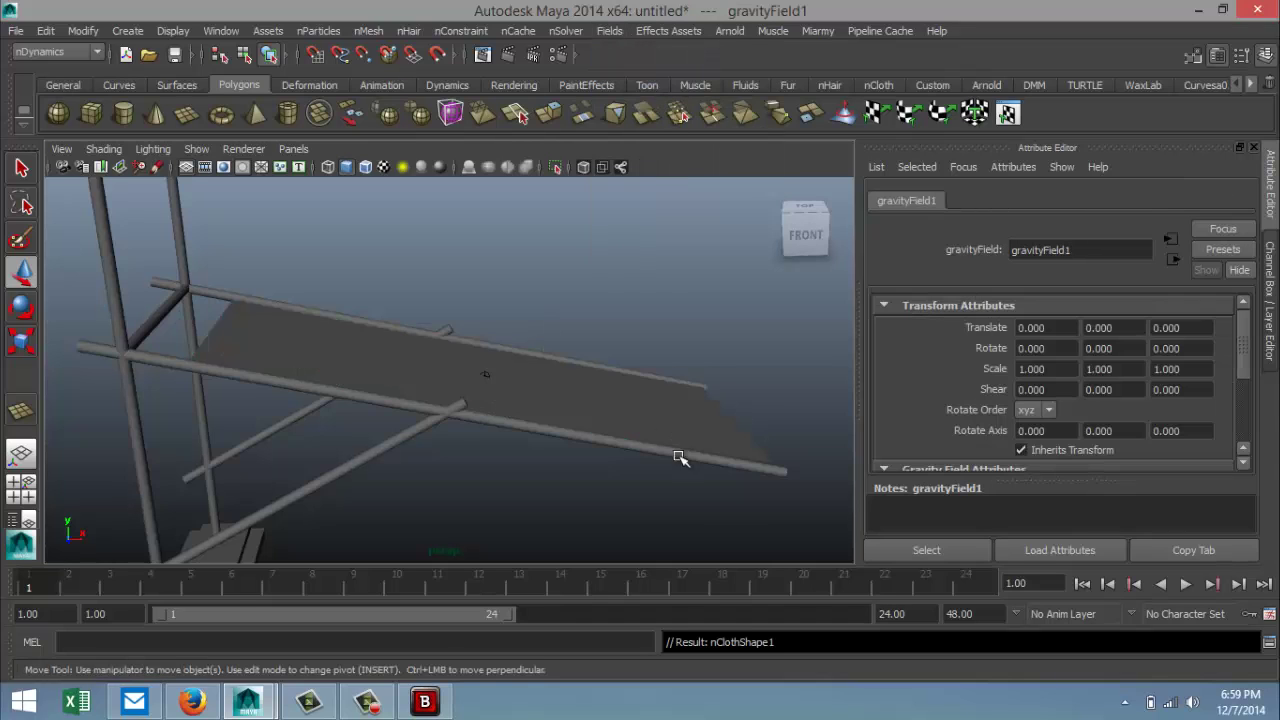
# Step: Set the playback end time and the animation end time to frame 100
pyautogui.doubleClick(900, 614)
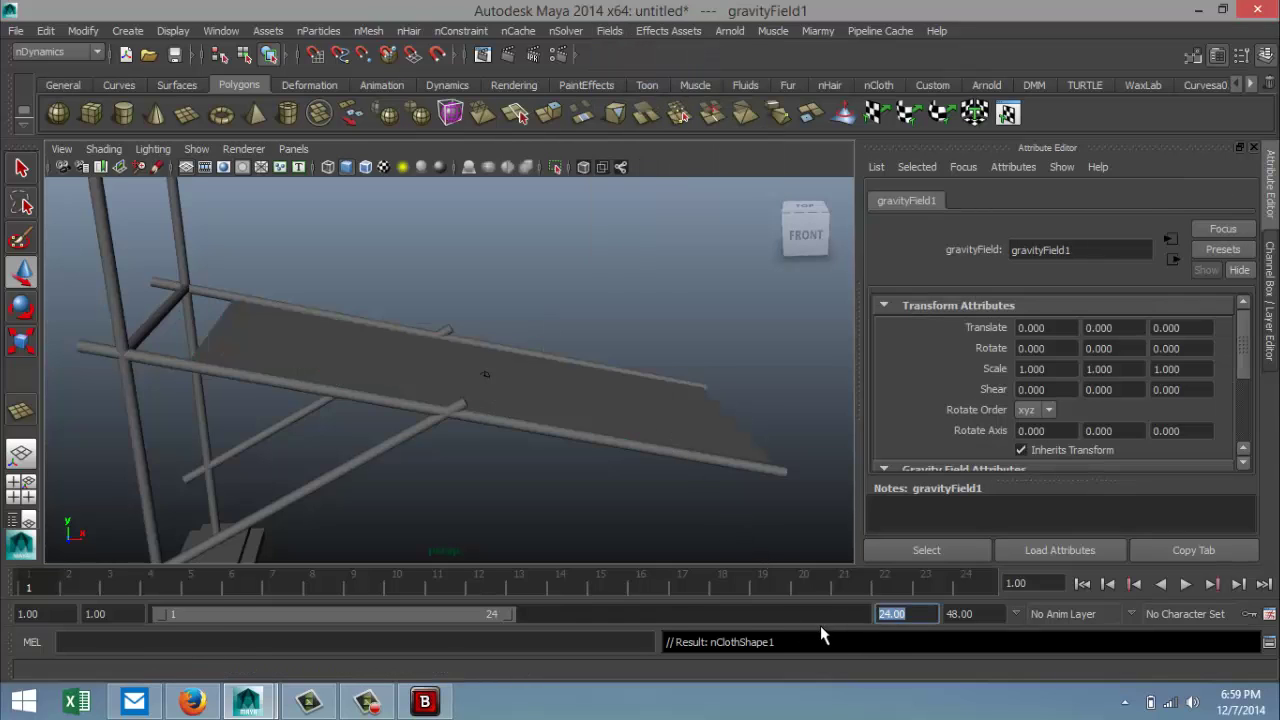
pyautogui.write('100')
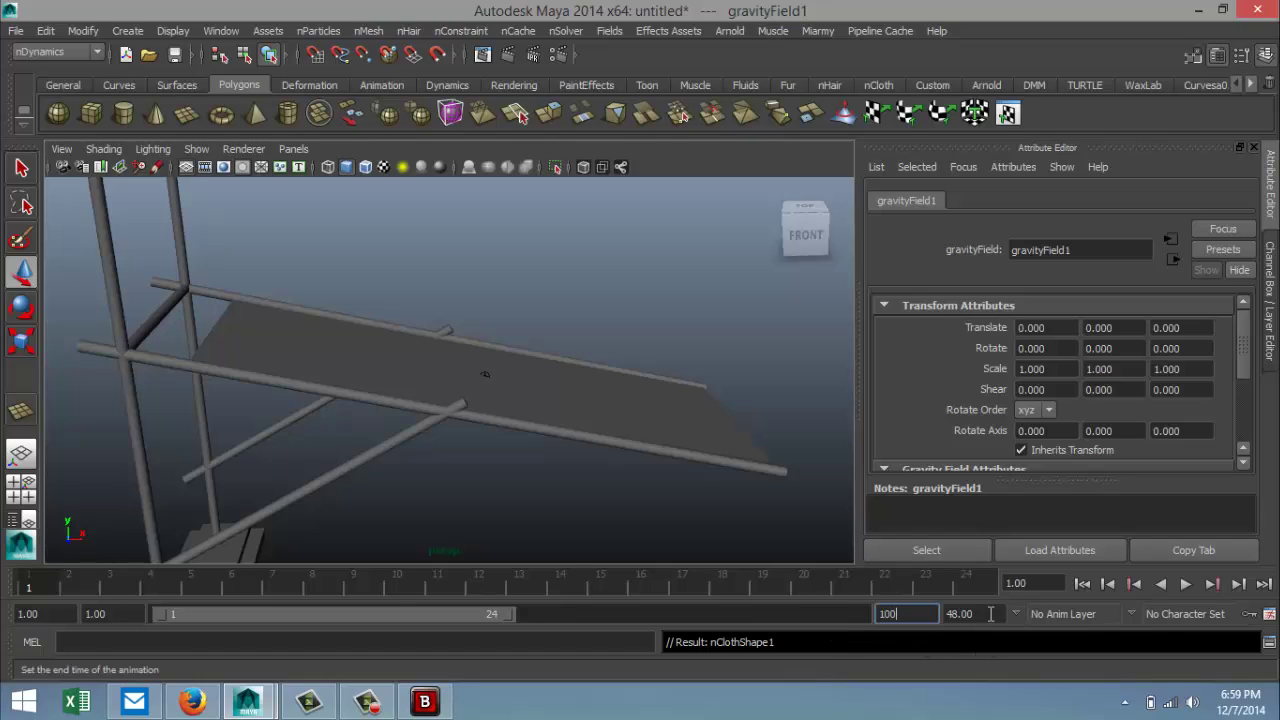
pyautogui.press('Tab')
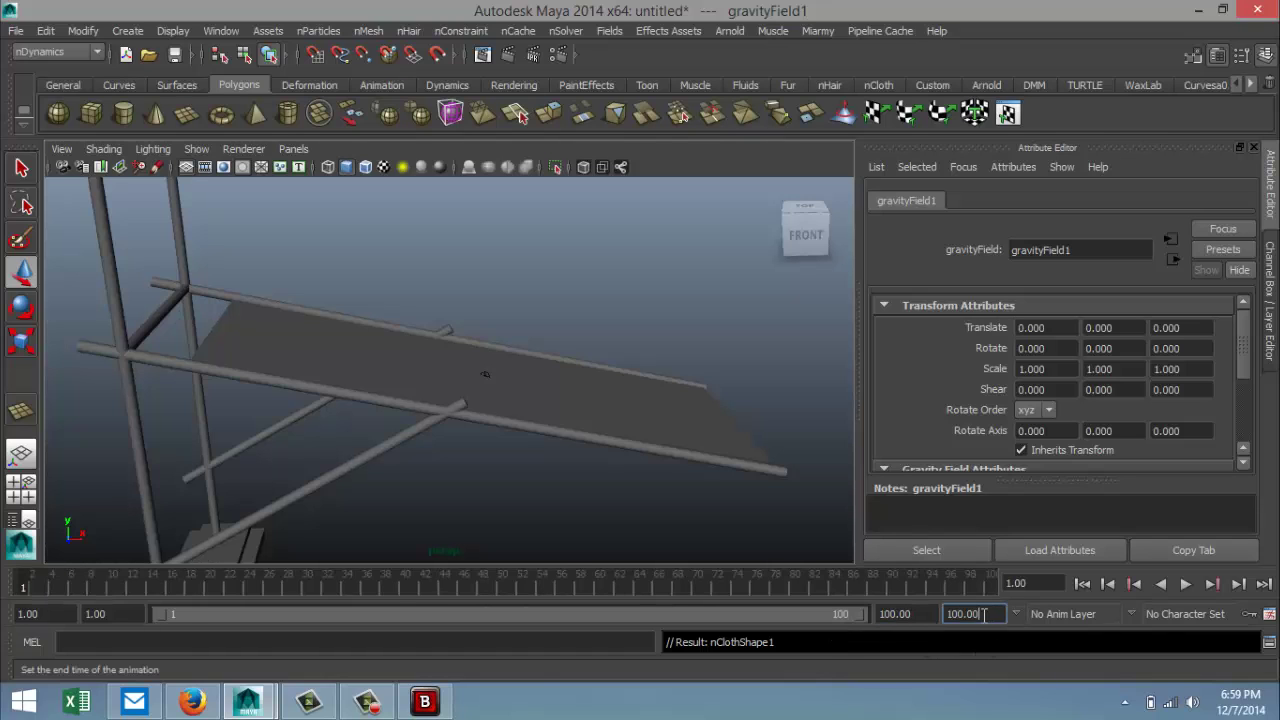
# Step: Put the canopy cloth plane into vertex mode and show it close up in the top view
pyautogui.click(364, 352)
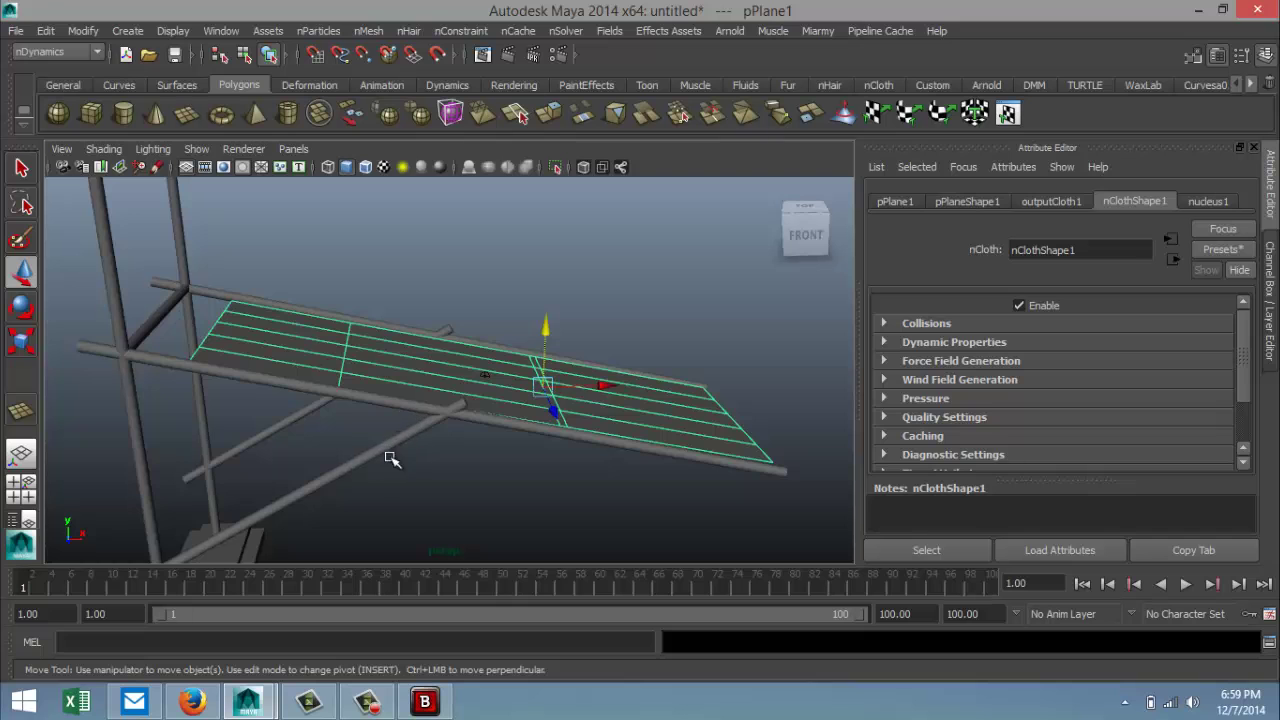
pyautogui.keyDown('alt'); pyautogui.moveTo(391, 458); pyautogui.dragTo(378, 492); pyautogui.keyUp('alt')
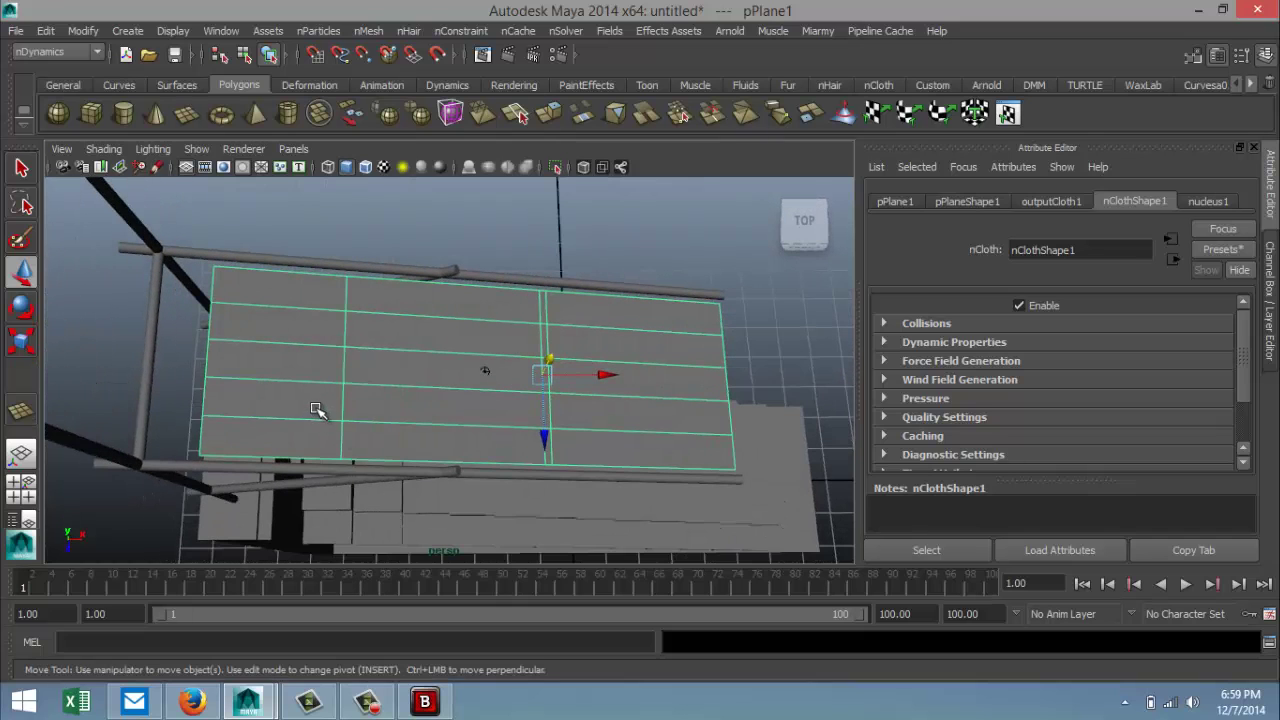
pyautogui.moveTo(215, 272); pyautogui.dragTo(150, 288, button='right')
pyautogui.click(207, 343)
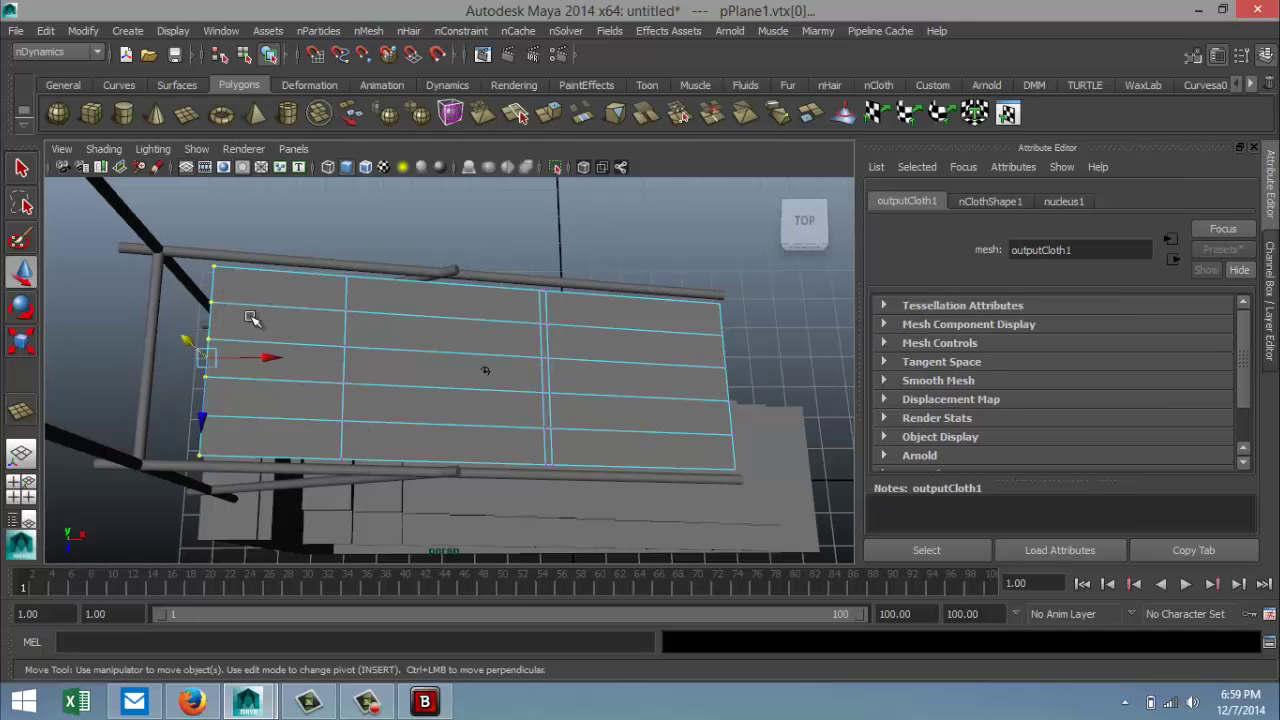
pyautogui.click(24, 488)
pyautogui.press('space')
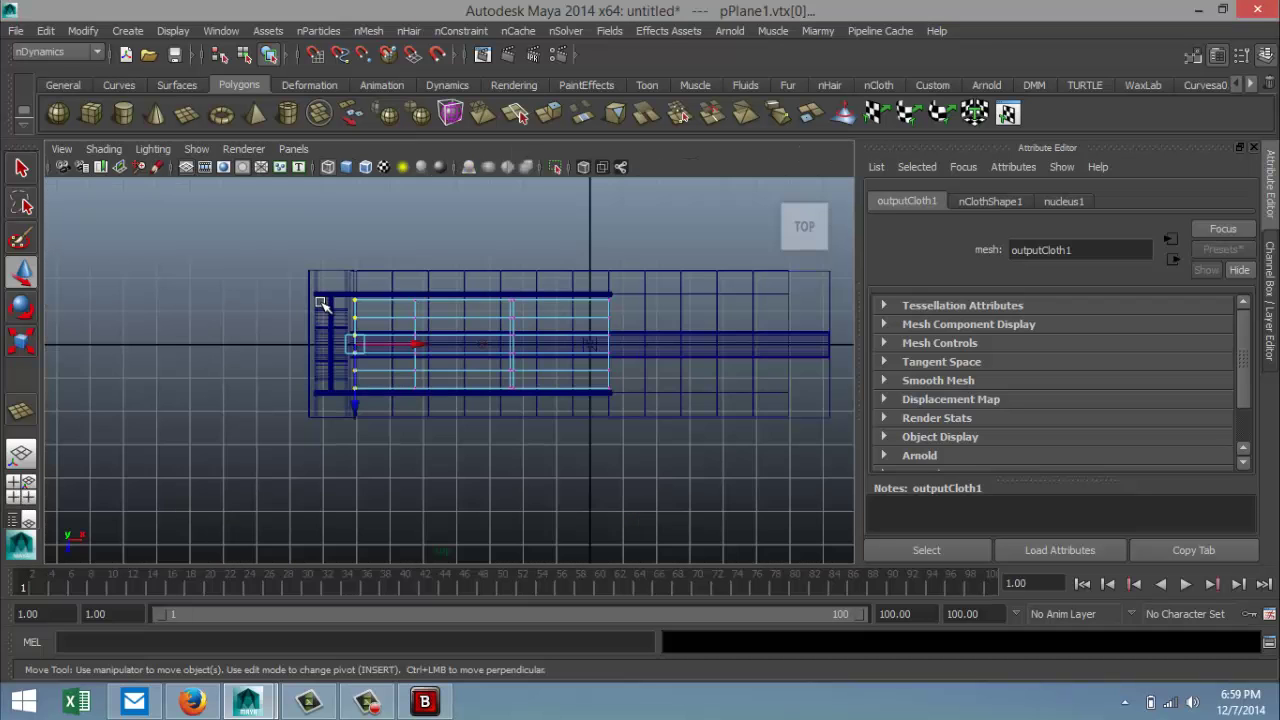
pyautogui.scroll(5, 320, 303)
pyautogui.scroll(-3, 434, 406)
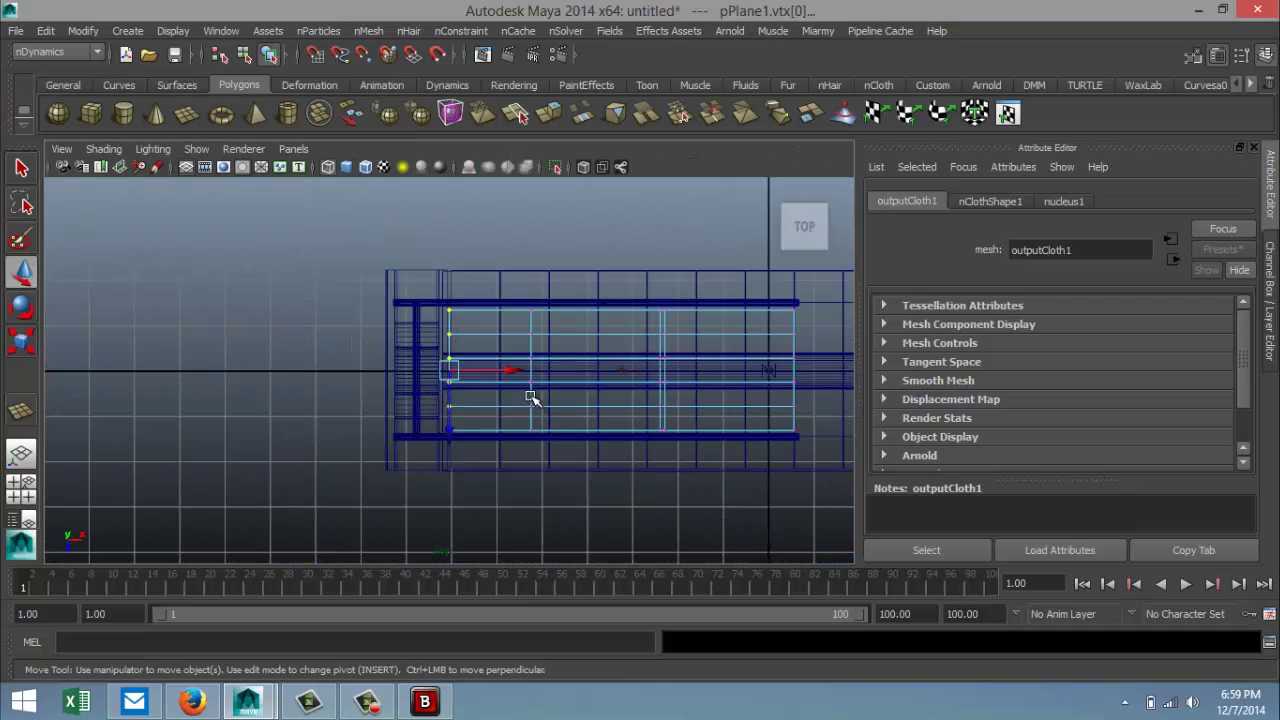
# Step: Select the vertices along both long edges of the cloth plane and add a Transform nConstraint to them
pyautogui.moveTo(393, 286); pyautogui.dragTo(817, 323)
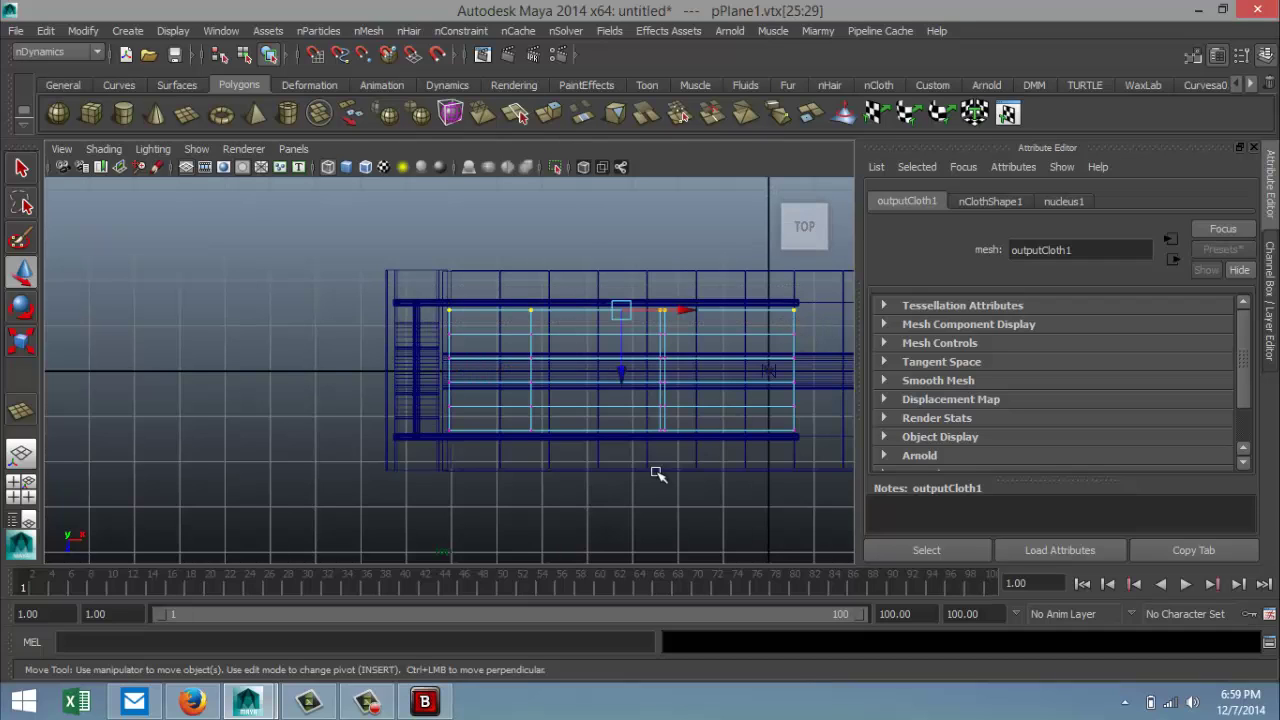
pyautogui.moveTo(446, 462); pyautogui.dragTo(831, 424)
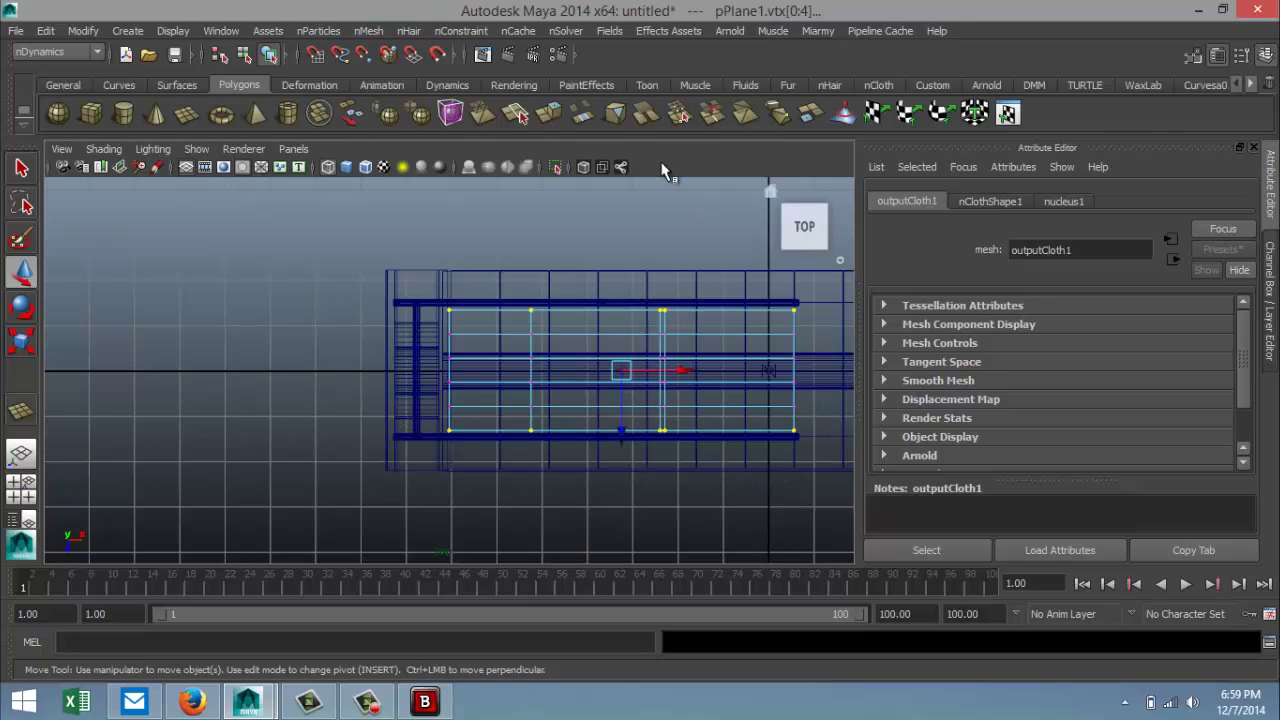
pyautogui.click(462, 31)
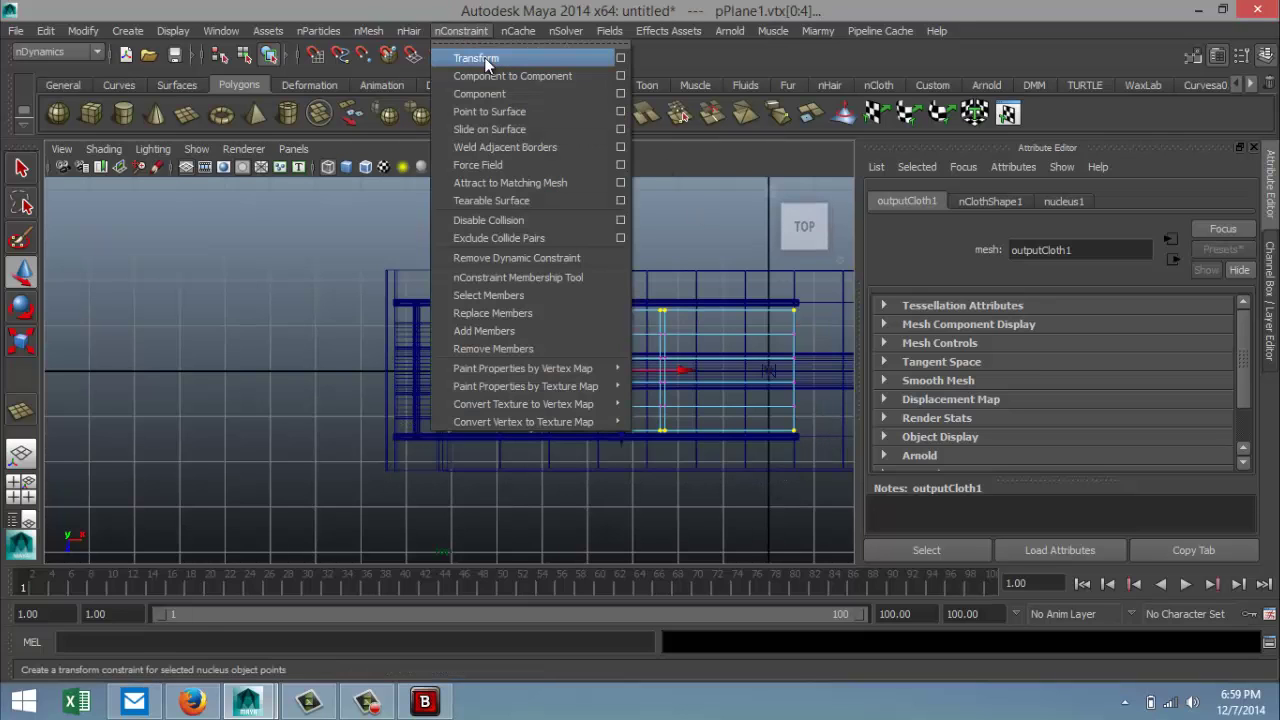
pyautogui.click(480, 58)
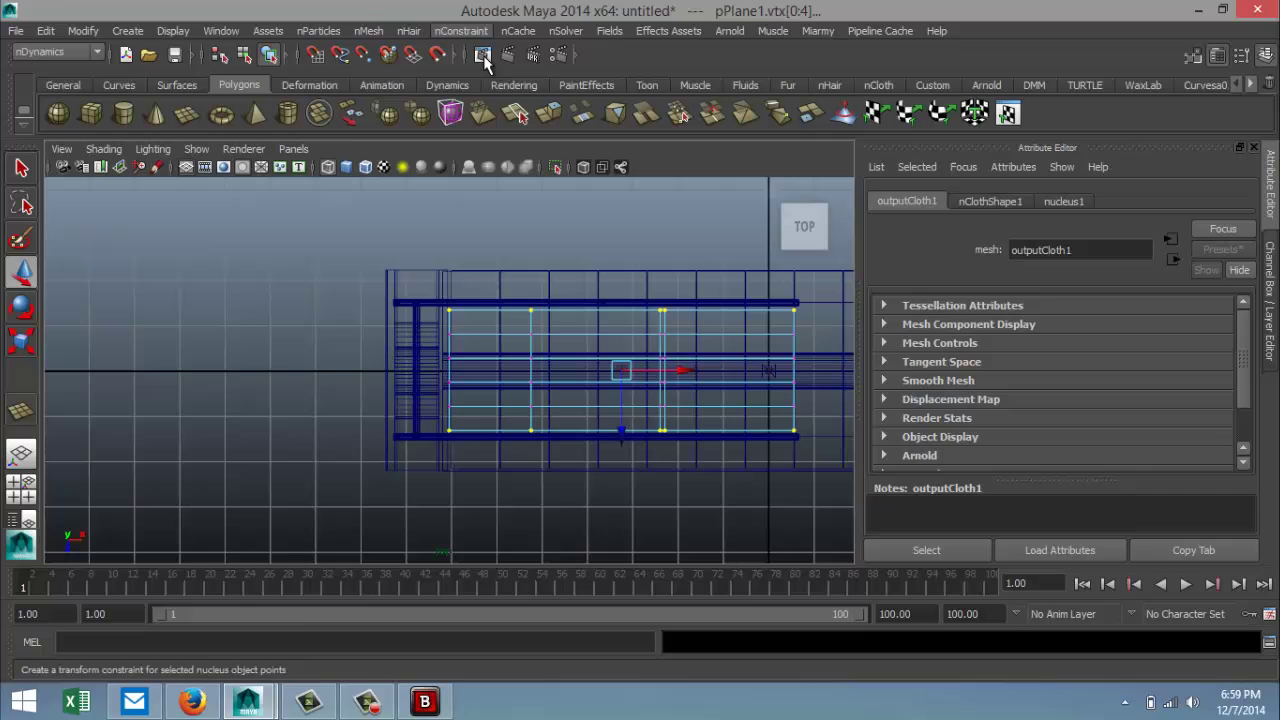
# Step: Play the cloth simulation in the perspective view and stop it at frame 53 with the canopy sagging between the beams
pyautogui.click(24, 489)
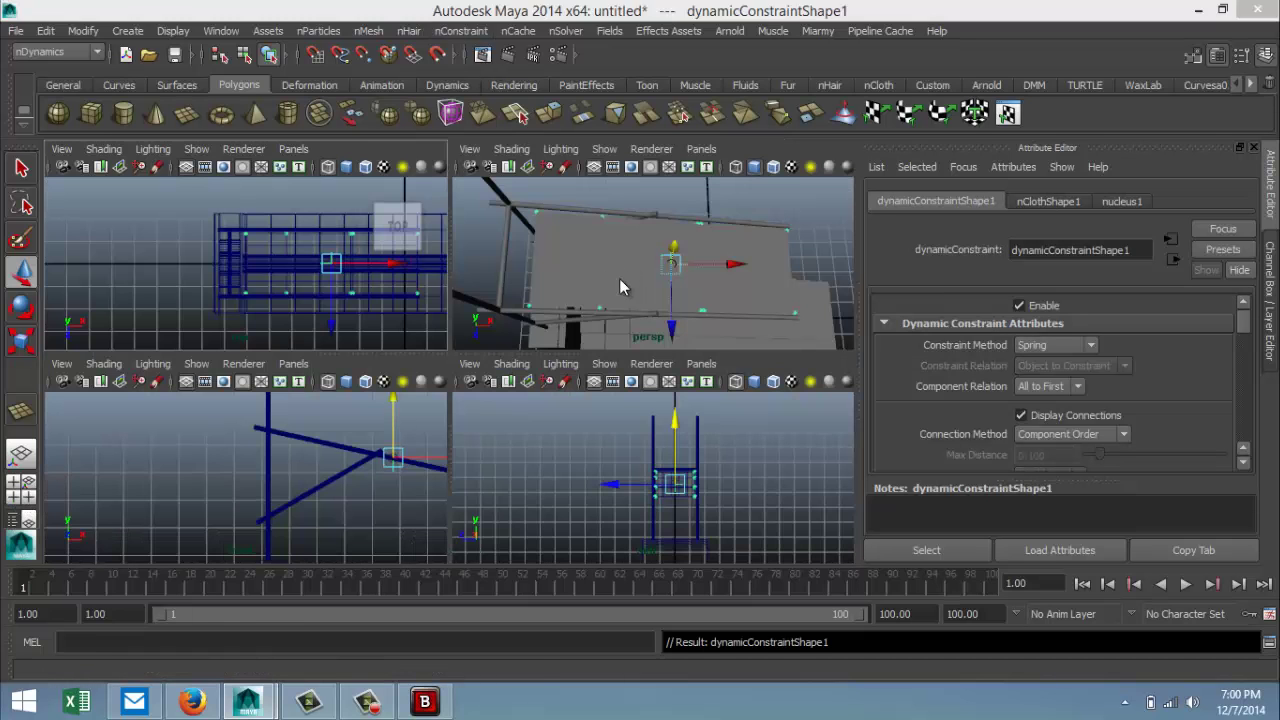
pyautogui.press('space')
pyautogui.keyDown('alt'); pyautogui.moveTo(528, 413); pyautogui.dragTo(548, 292); pyautogui.keyUp('alt')
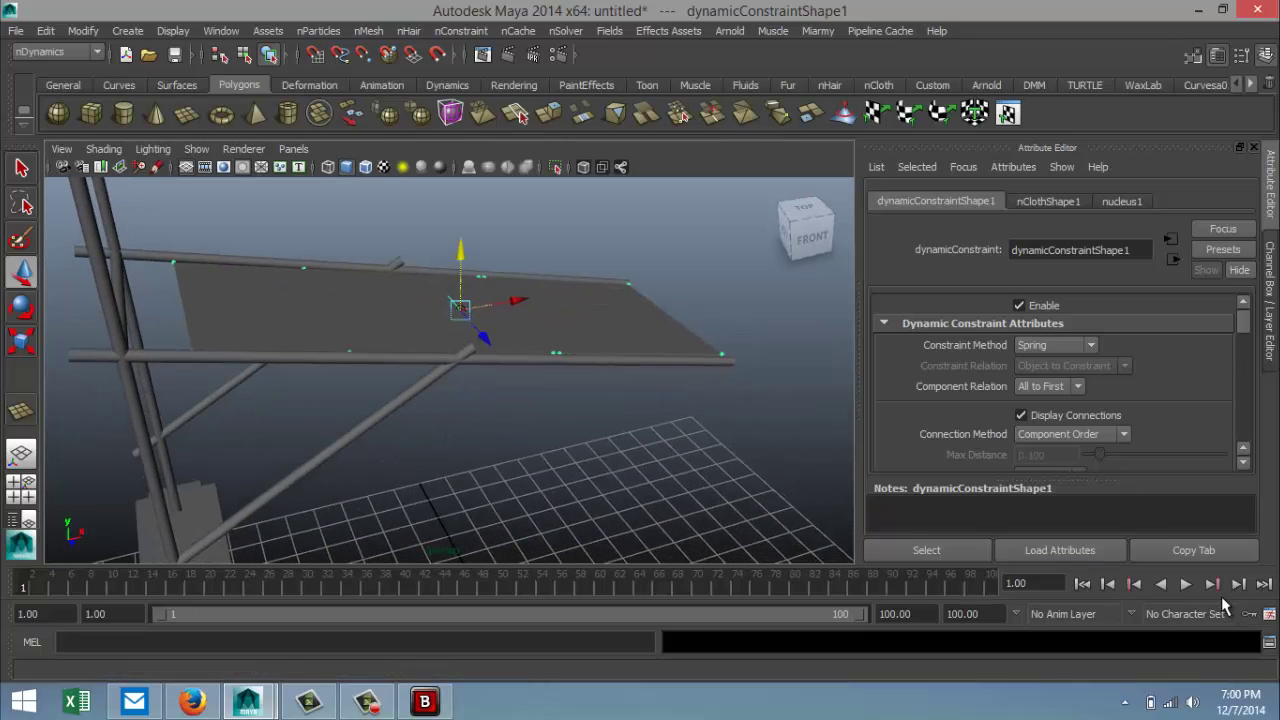
pyautogui.click(1186, 585)
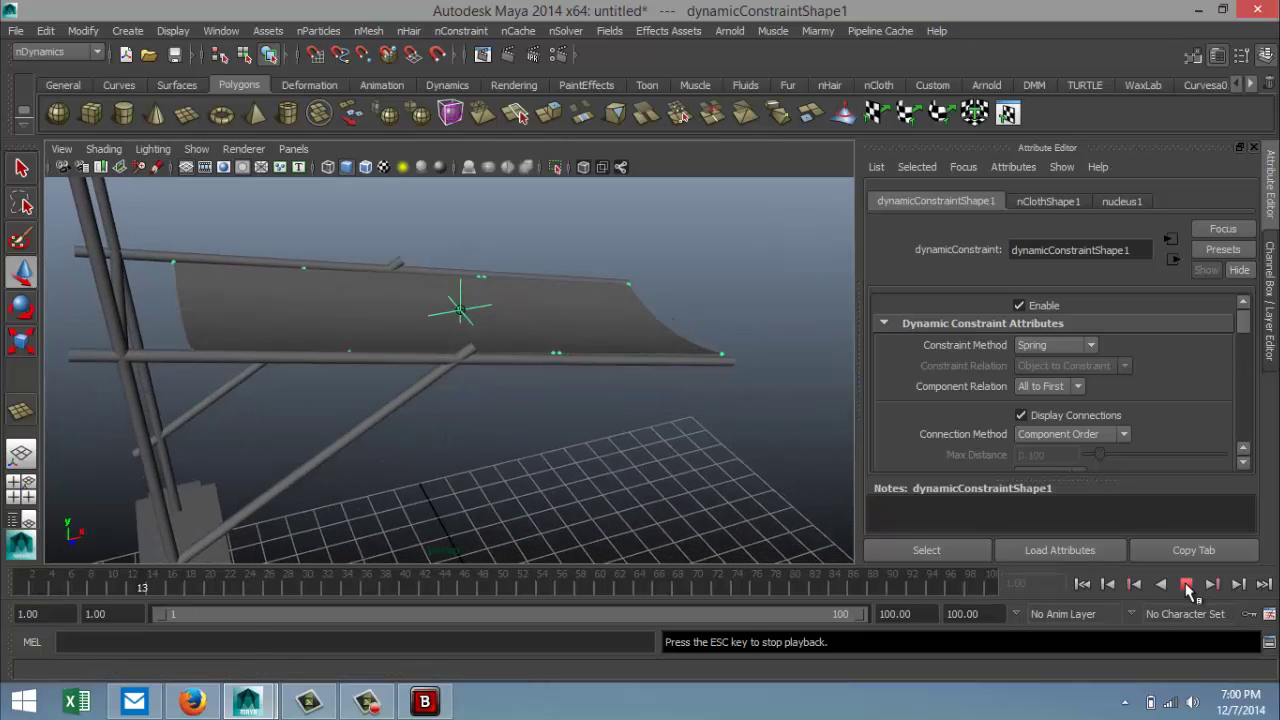
pyautogui.click(1186, 585)
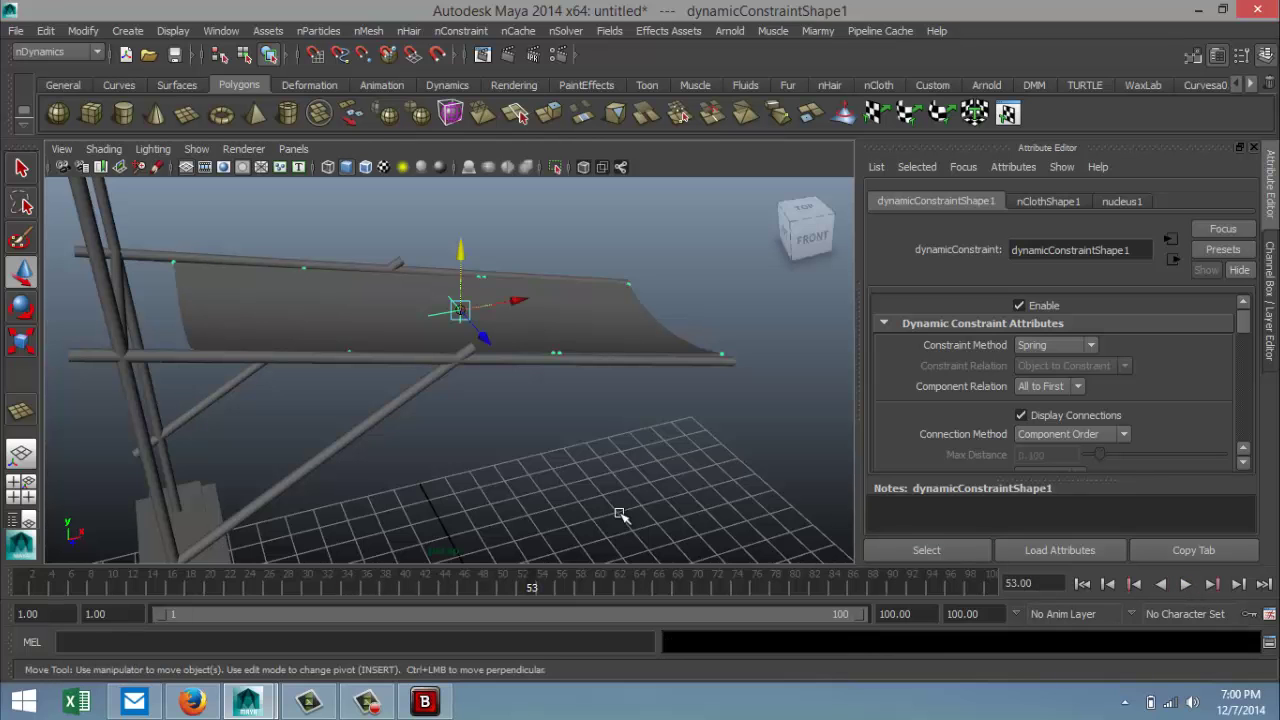
pyautogui.keyDown('alt'); pyautogui.moveTo(617, 486); pyautogui.dragTo(566, 452); pyautogui.keyUp('alt')
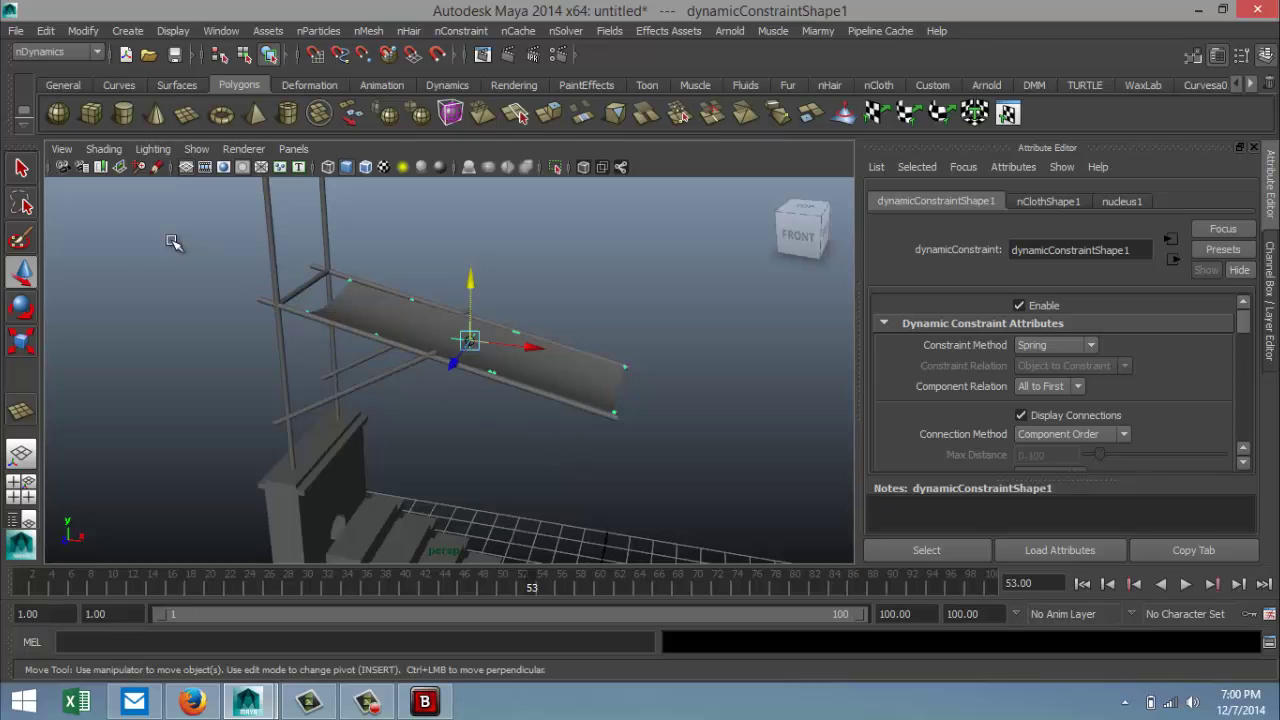
# Step: Delete the construction history of all objects in the scene and clear the selection
pyautogui.moveTo(172, 242); pyautogui.dragTo(802, 557)
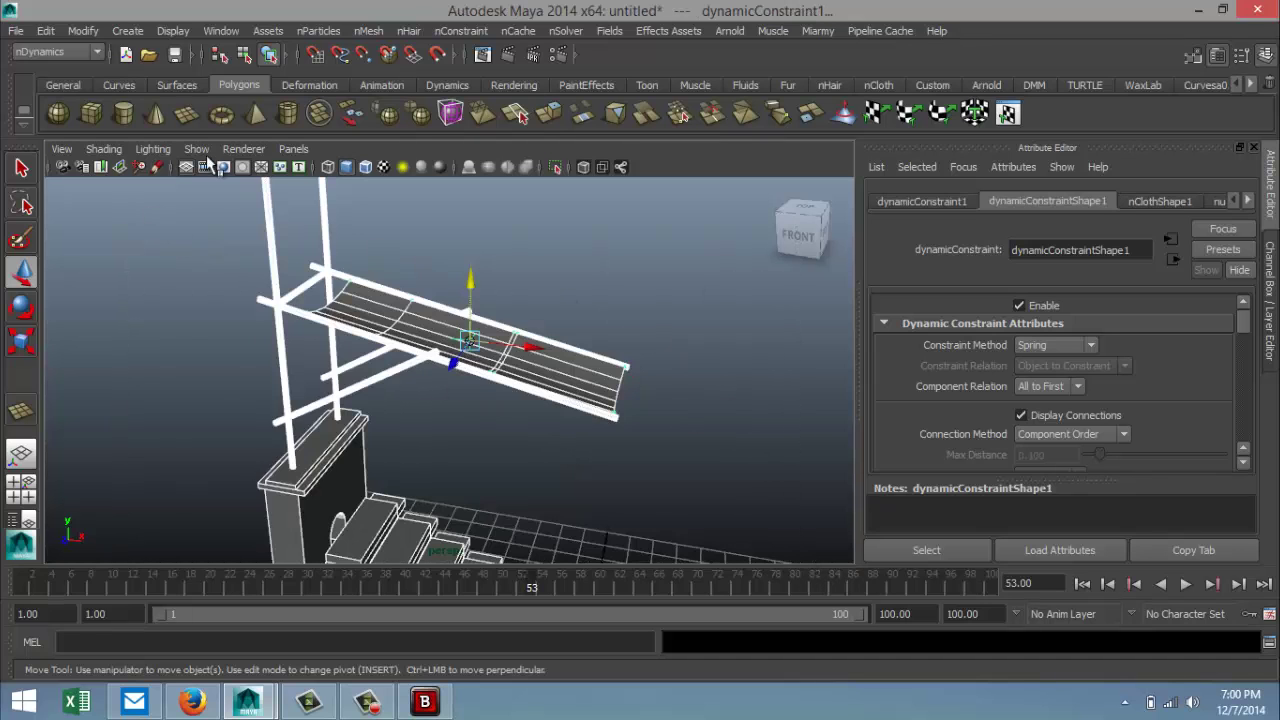
pyautogui.click(46, 31)
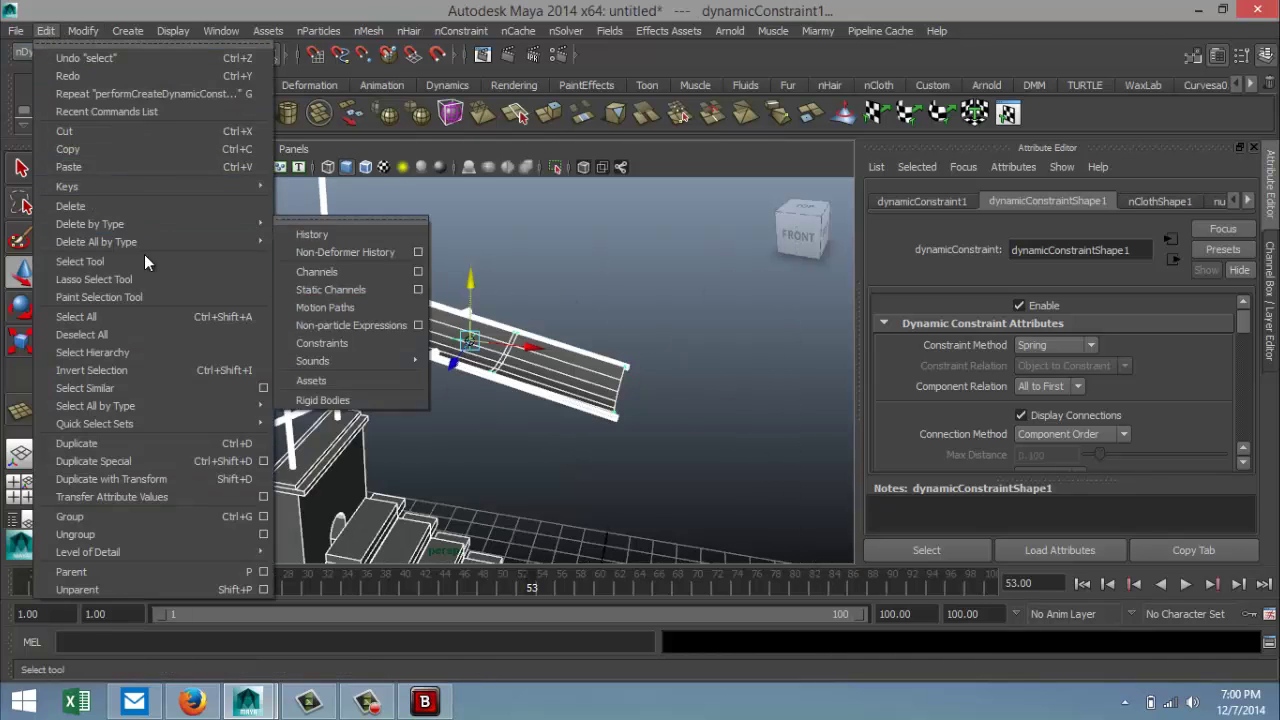
pyautogui.moveTo(257, 226)
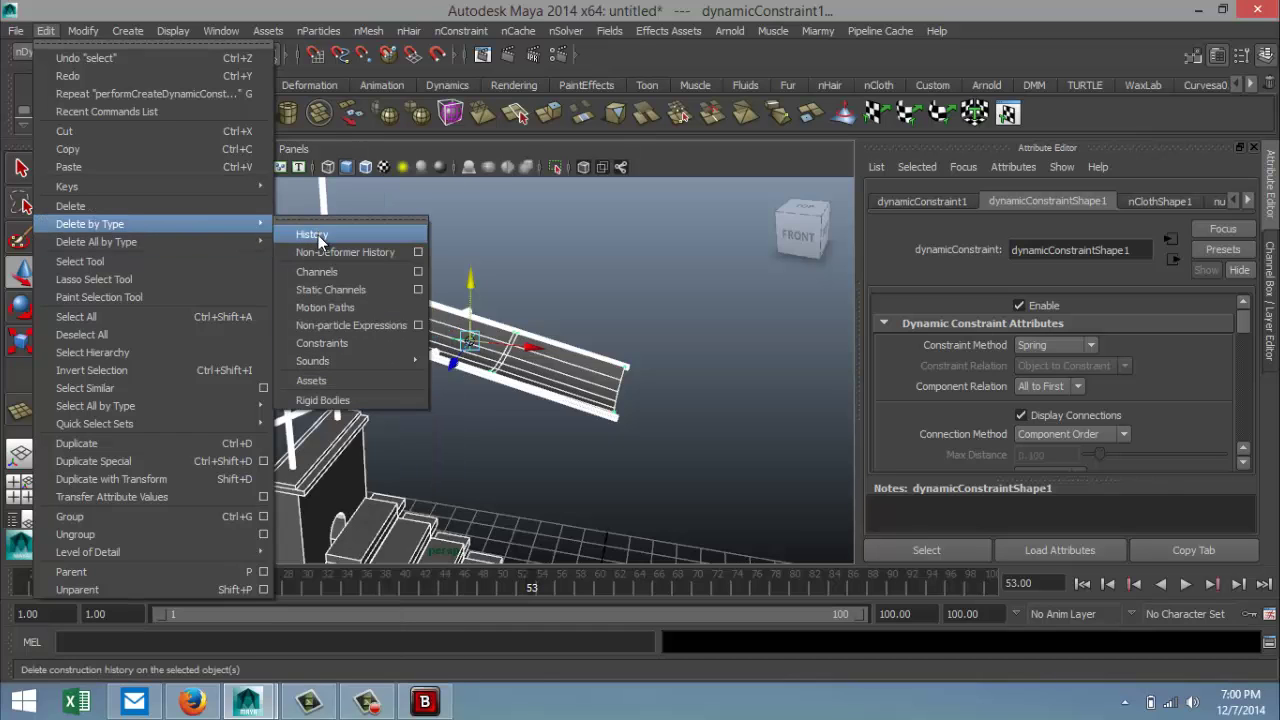
pyautogui.click(318, 238)
pyautogui.click(612, 308)
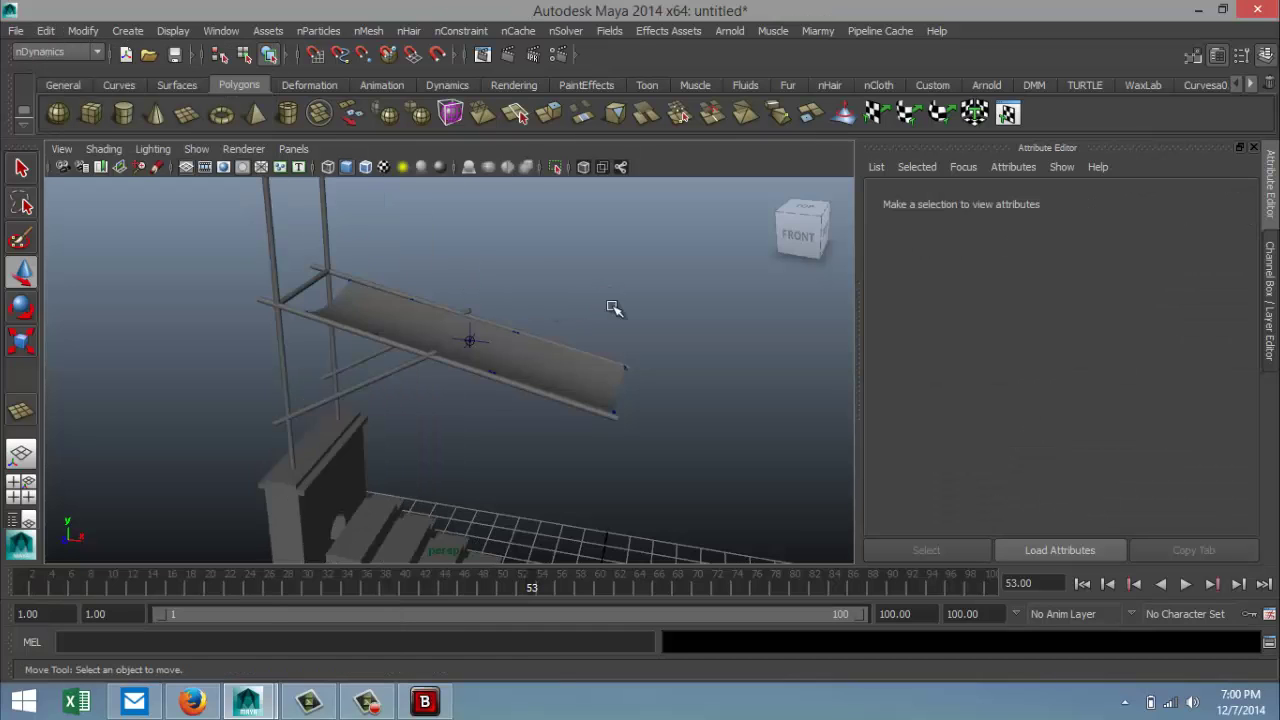
# Step: Create a small rectangular polygon plane on the ground beside the wall, seen from the framework's rear side
pyautogui.click(580, 373)
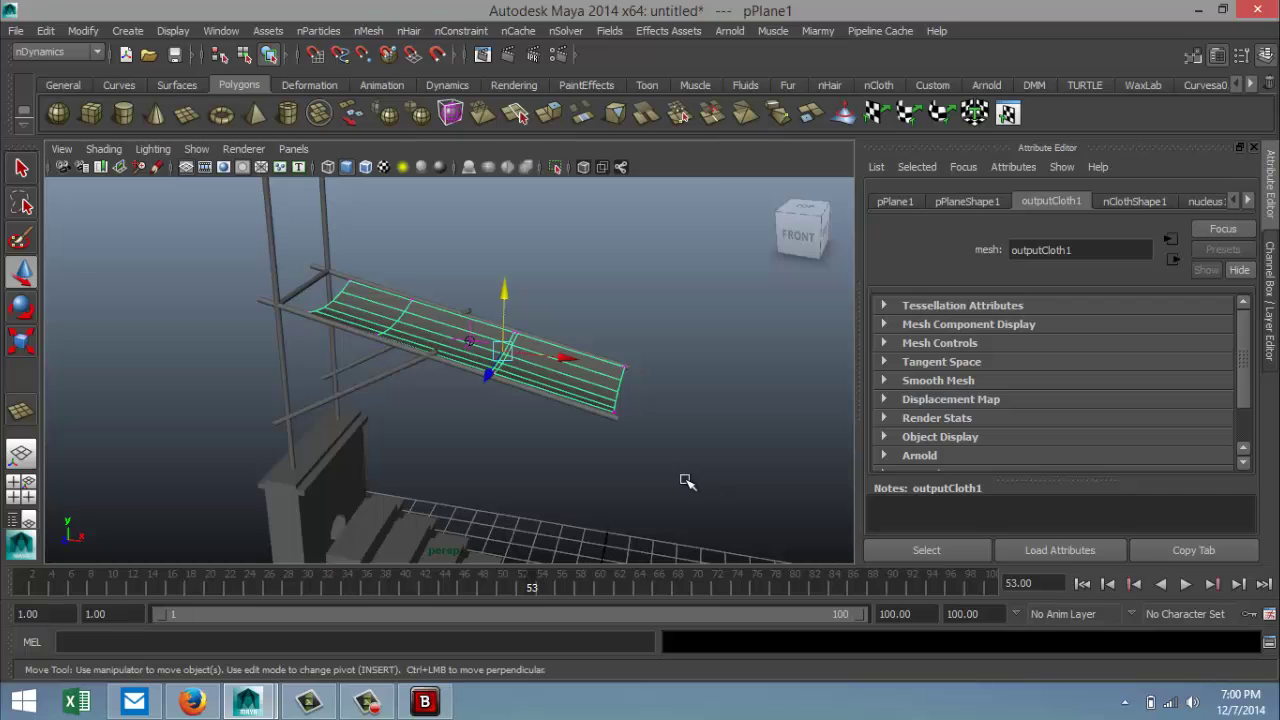
pyautogui.keyDown('alt'); pyautogui.moveTo(609, 466); pyautogui.dragTo(692, 464); pyautogui.keyUp('alt')
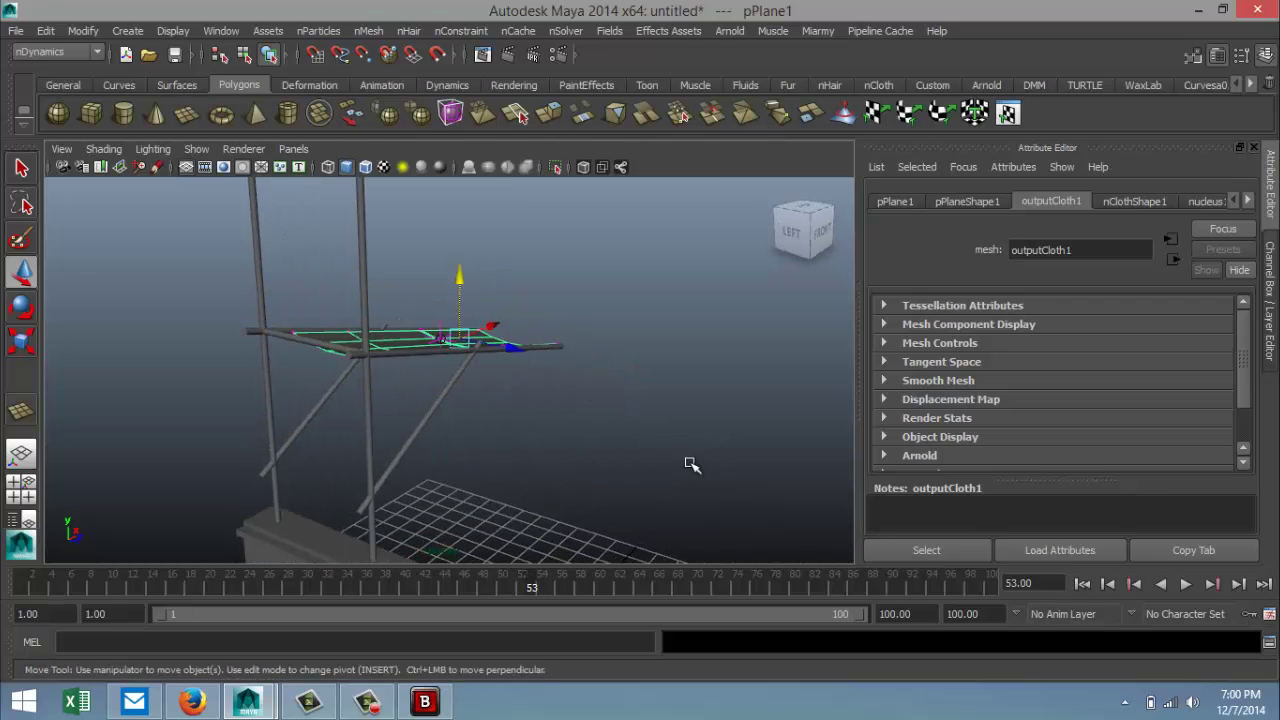
pyautogui.keyDown('alt'); pyautogui.moveTo(562, 436); pyautogui.dragTo(689, 451, button='middle'); pyautogui.keyUp('alt')
pyautogui.scroll(-3, 689, 451)
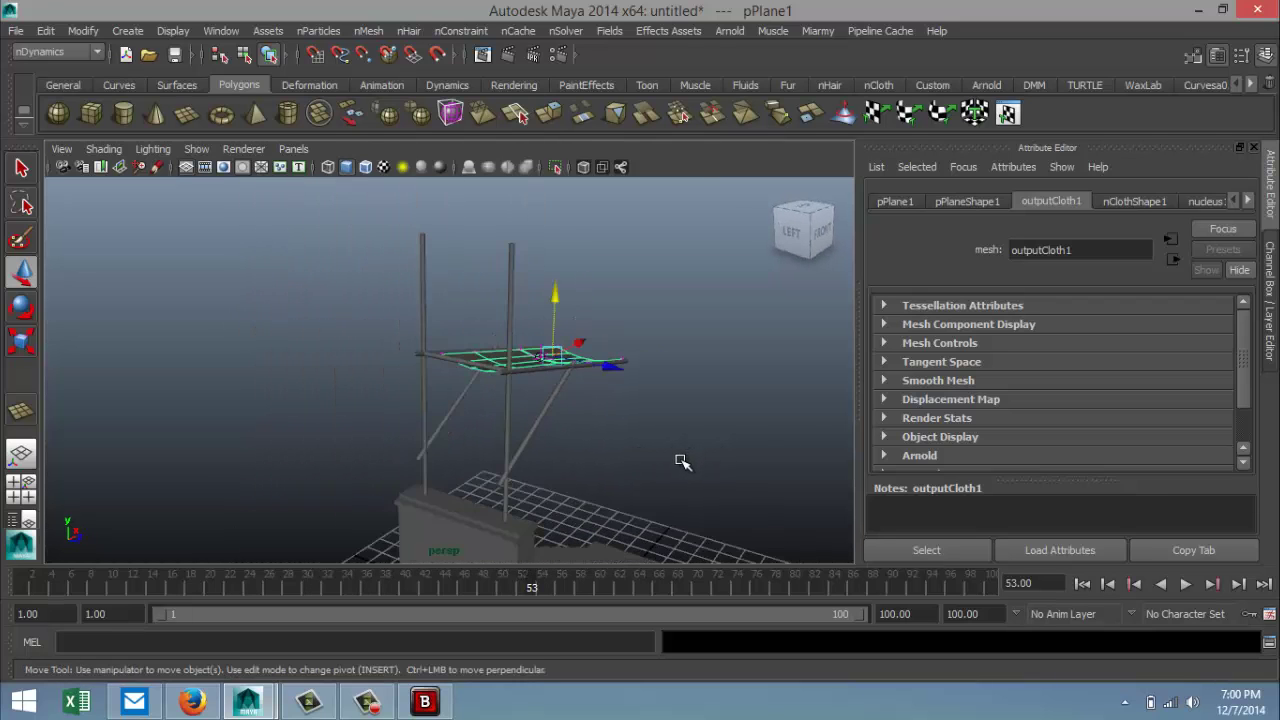
pyautogui.keyDown('alt'); pyautogui.moveTo(550, 461); pyautogui.dragTo(582, 456); pyautogui.keyUp('alt')
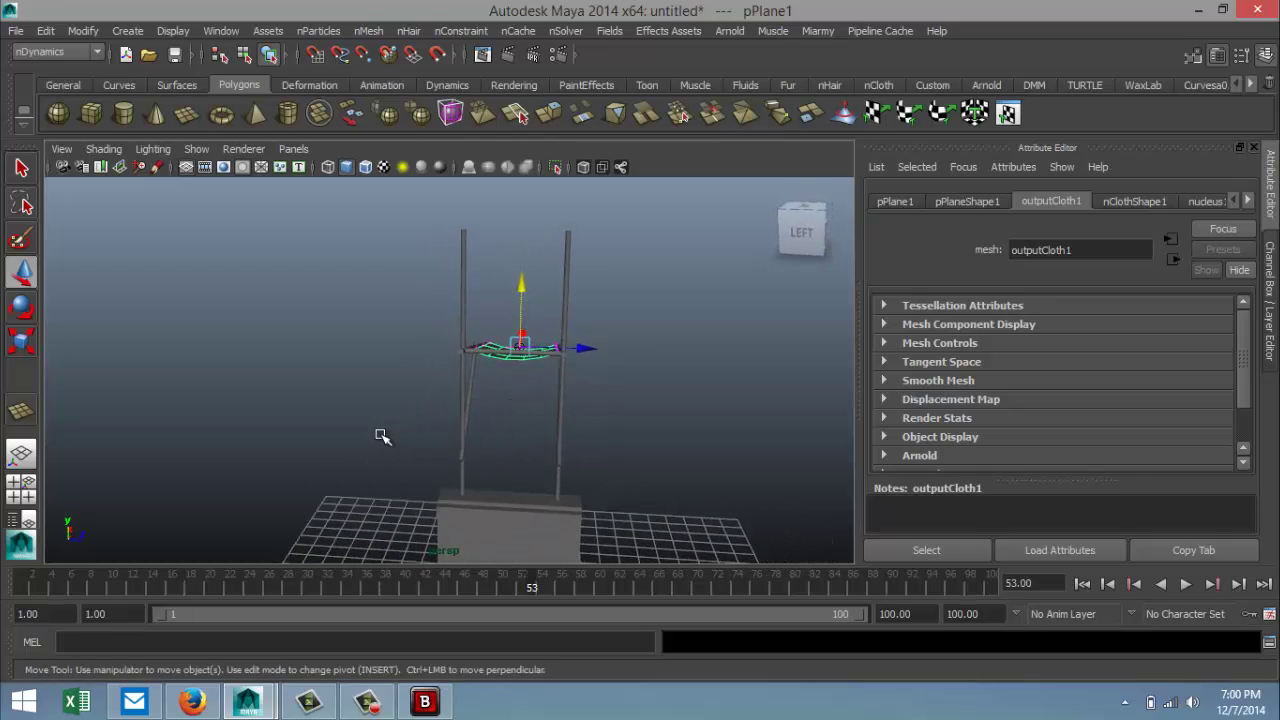
pyautogui.click(186, 114)
pyautogui.moveTo(650, 497); pyautogui.dragTo(737, 513)
# Step: Stand the new plane upright with a Z rotation of 90
pyautogui.press('e')
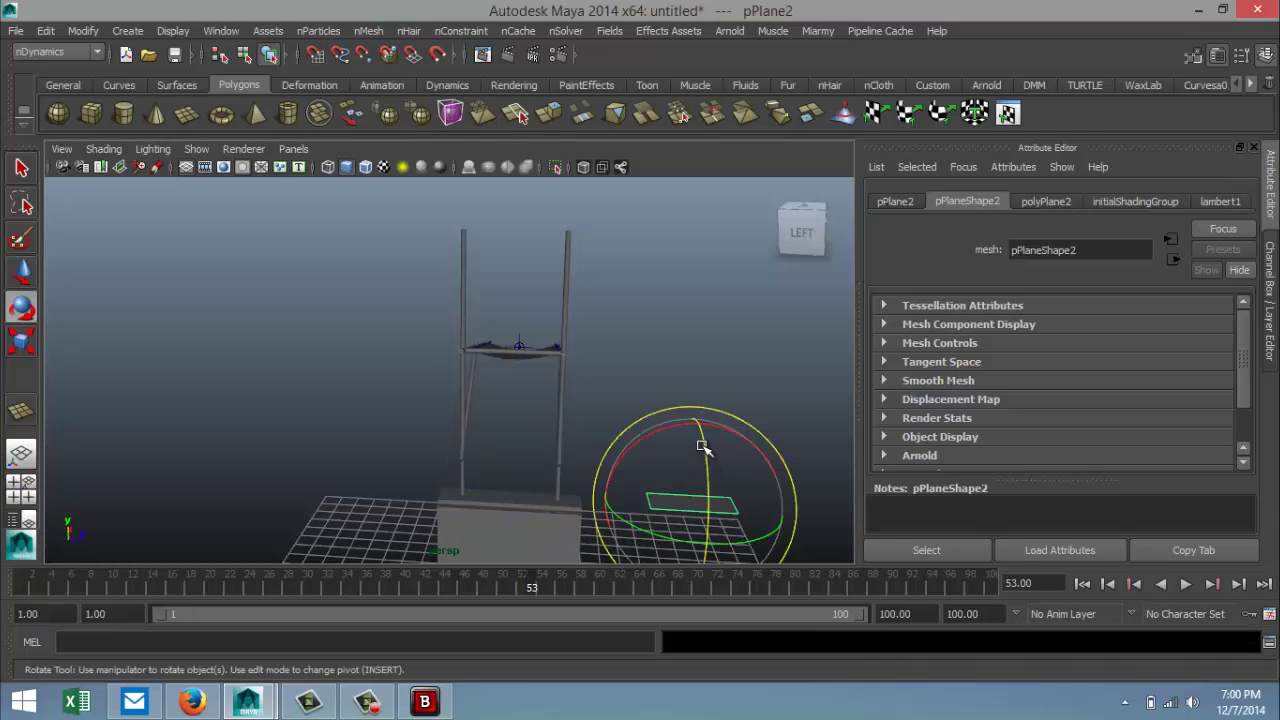
pyautogui.moveTo(705, 448); pyautogui.dragTo(709, 573)
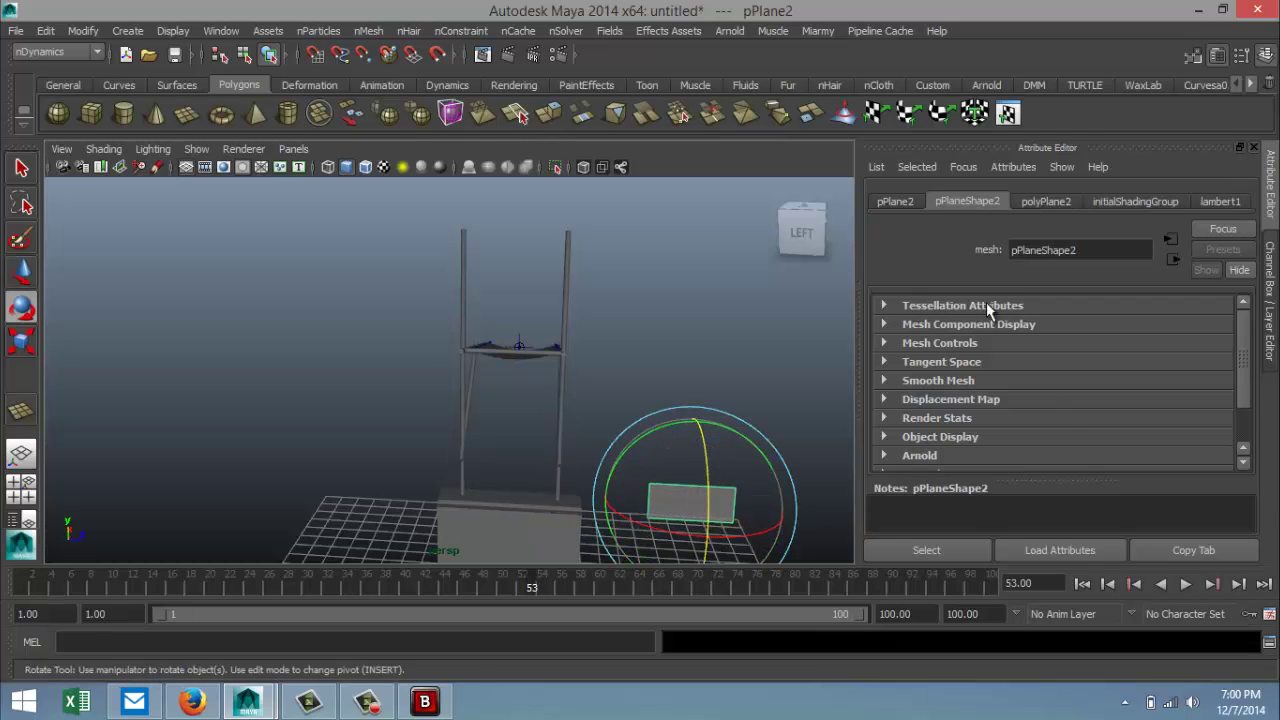
pyautogui.click(895, 202)
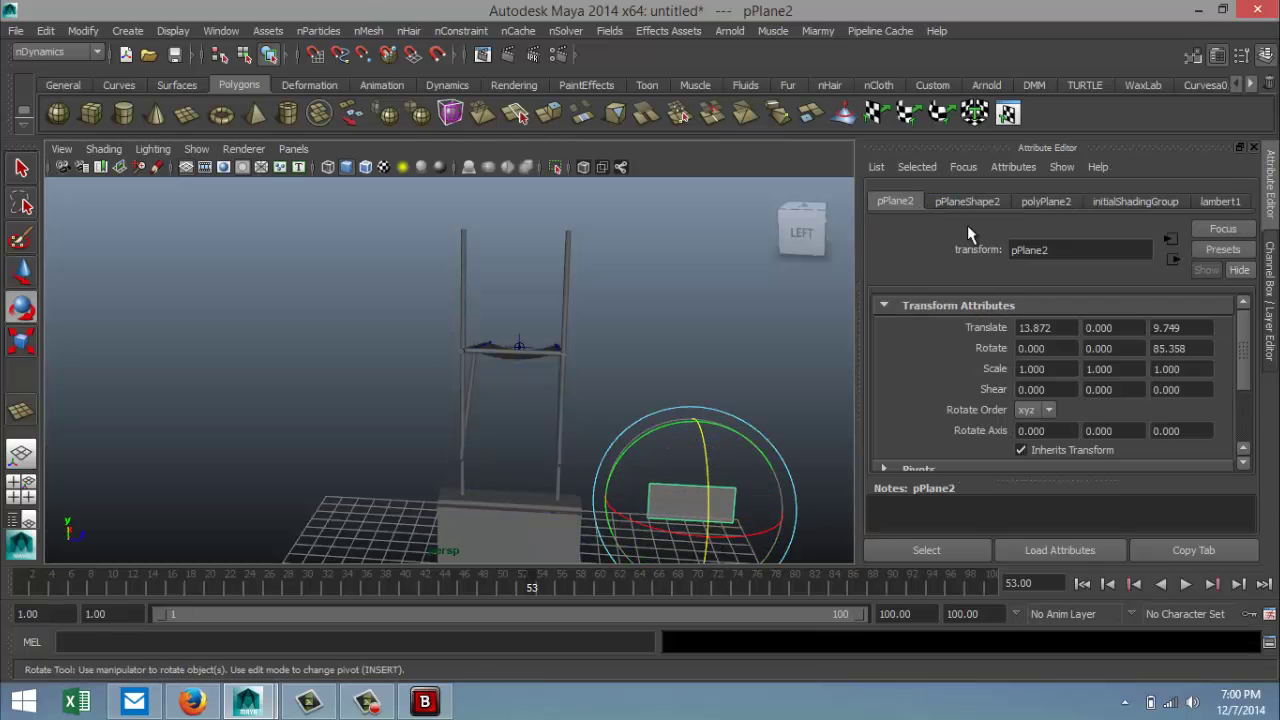
pyautogui.click(1199, 348)
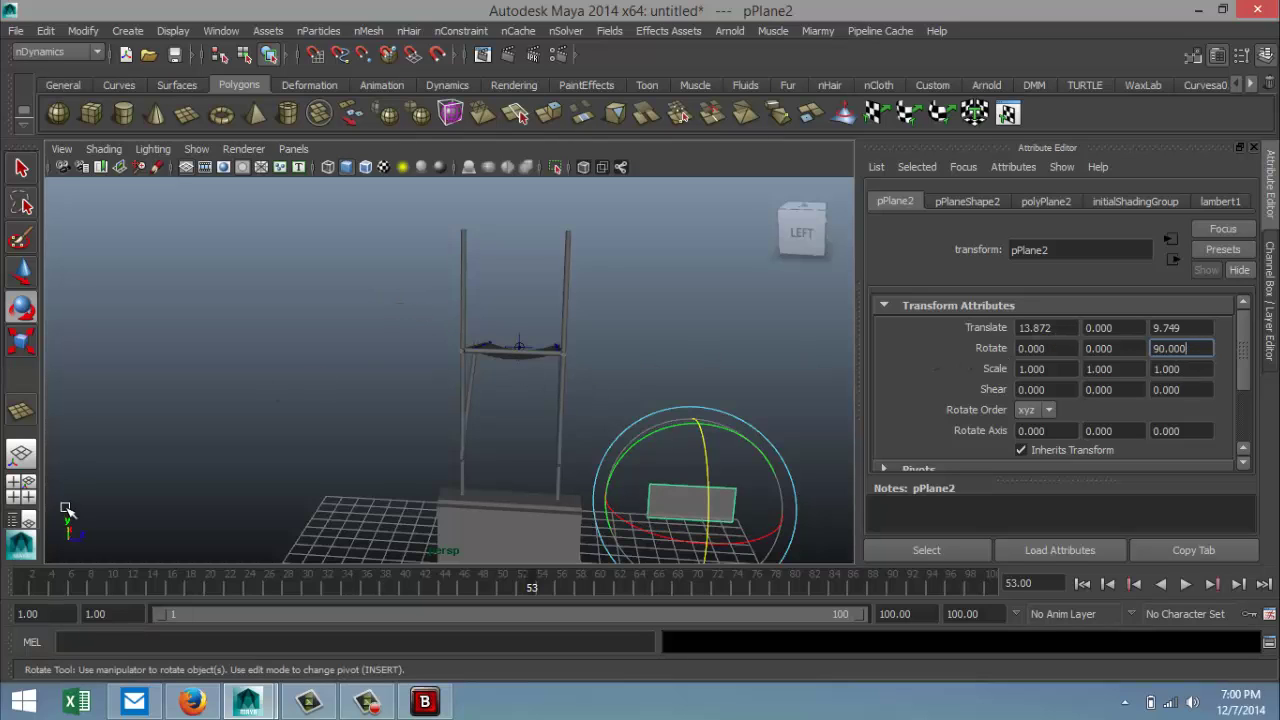
# Step: In the side view, move the upright plane up between the two poles, to about Y 12.989 and Z 0.007
pyautogui.click(21, 488)
pyautogui.press('space')
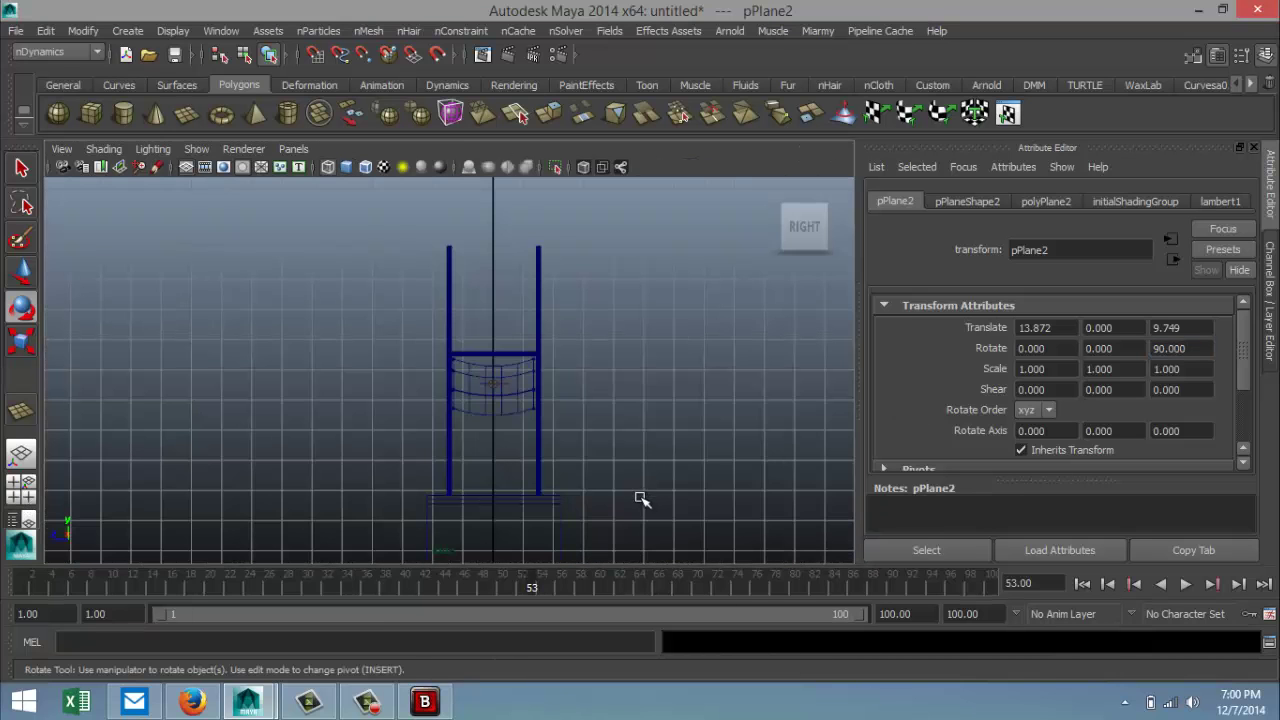
pyautogui.press('w')
pyautogui.scroll(-4, 729, 491)
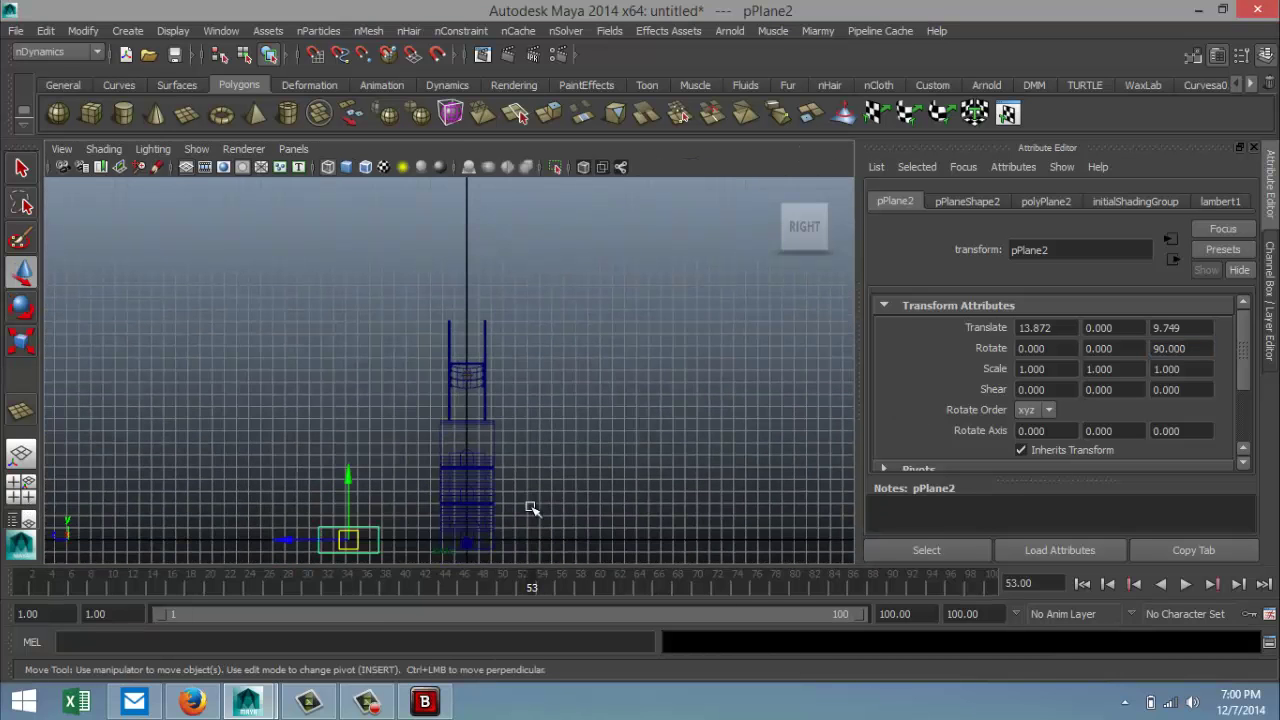
pyautogui.moveTo(342, 480); pyautogui.dragTo(351, 322)
pyautogui.moveTo(313, 381); pyautogui.dragTo(396, 401)
pyautogui.scroll(8, 396, 410)
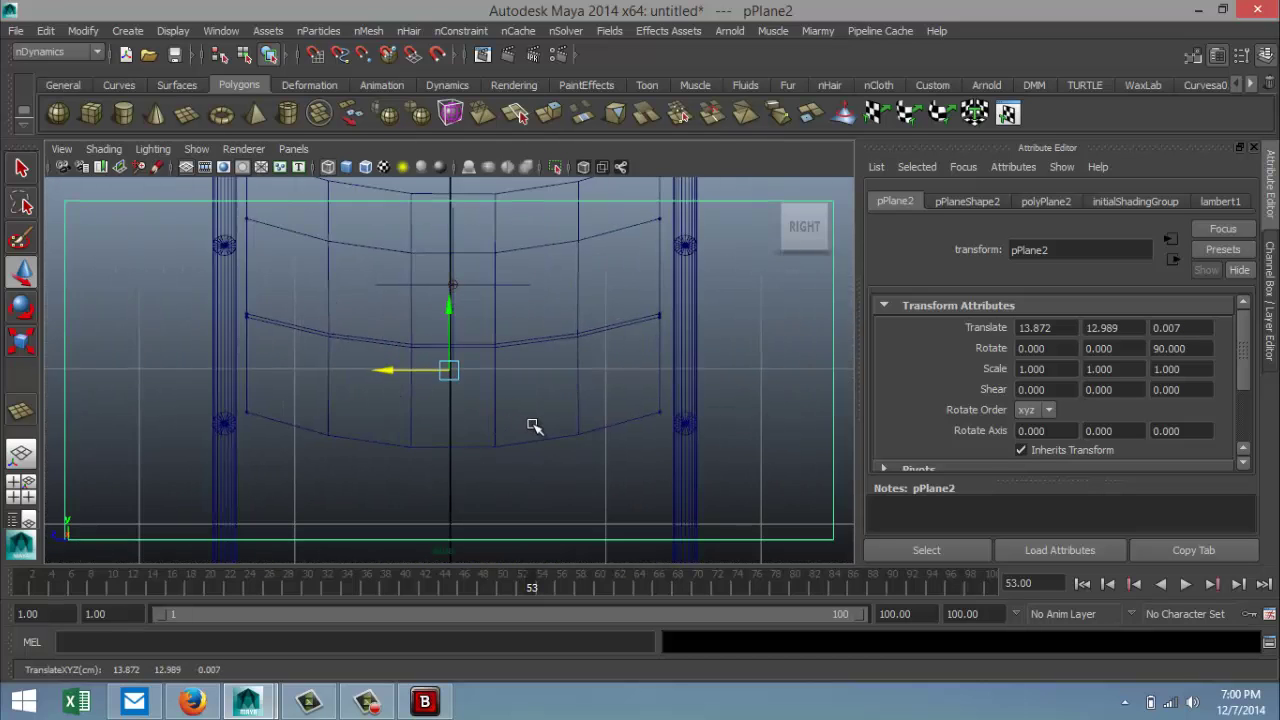
# Step: Scale the plane to about 0.309, 0.592, 0.592 so it spans the poles as a narrow strip, and raise it to about Y 13.688
pyautogui.scroll(-3, 531, 426)
pyautogui.press('r')
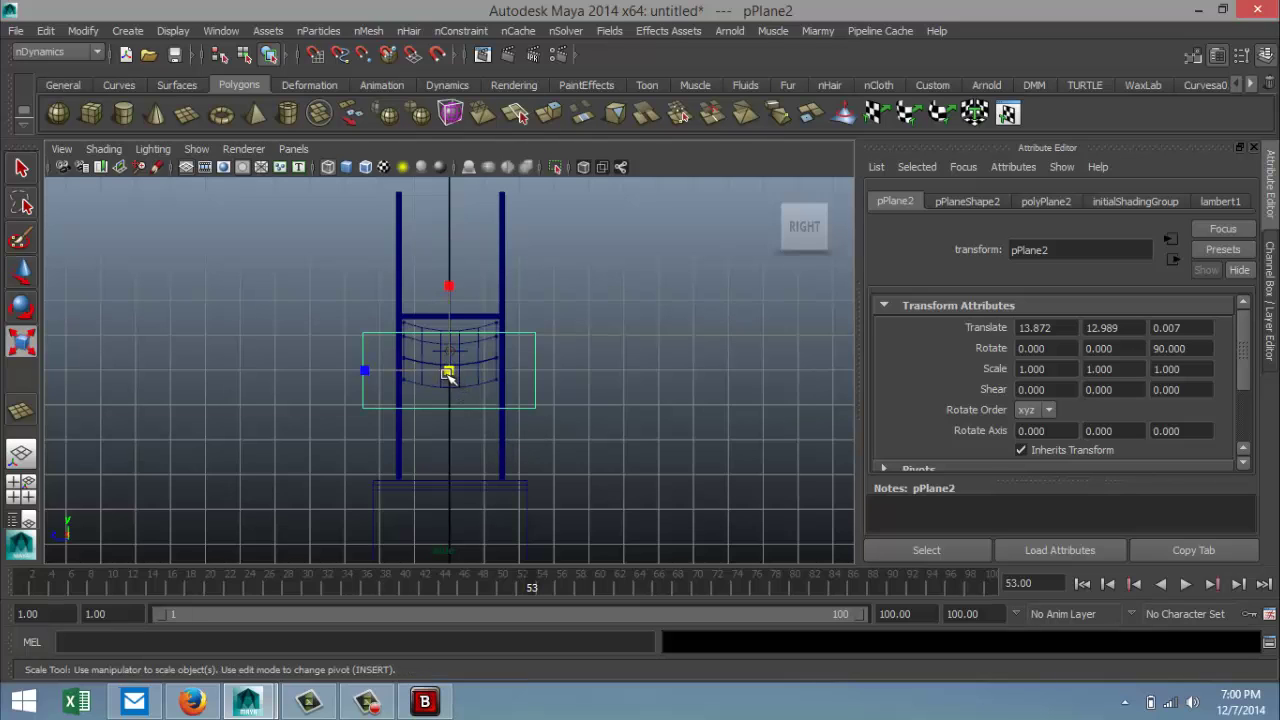
pyautogui.moveTo(447, 374); pyautogui.dragTo(414, 390)
pyautogui.moveTo(449, 287)
pyautogui.mouseDown()
pyautogui.moveTo(450, 326)
pyautogui.moveTo(451, 287)
pyautogui.mouseUp()
pyautogui.press('w')
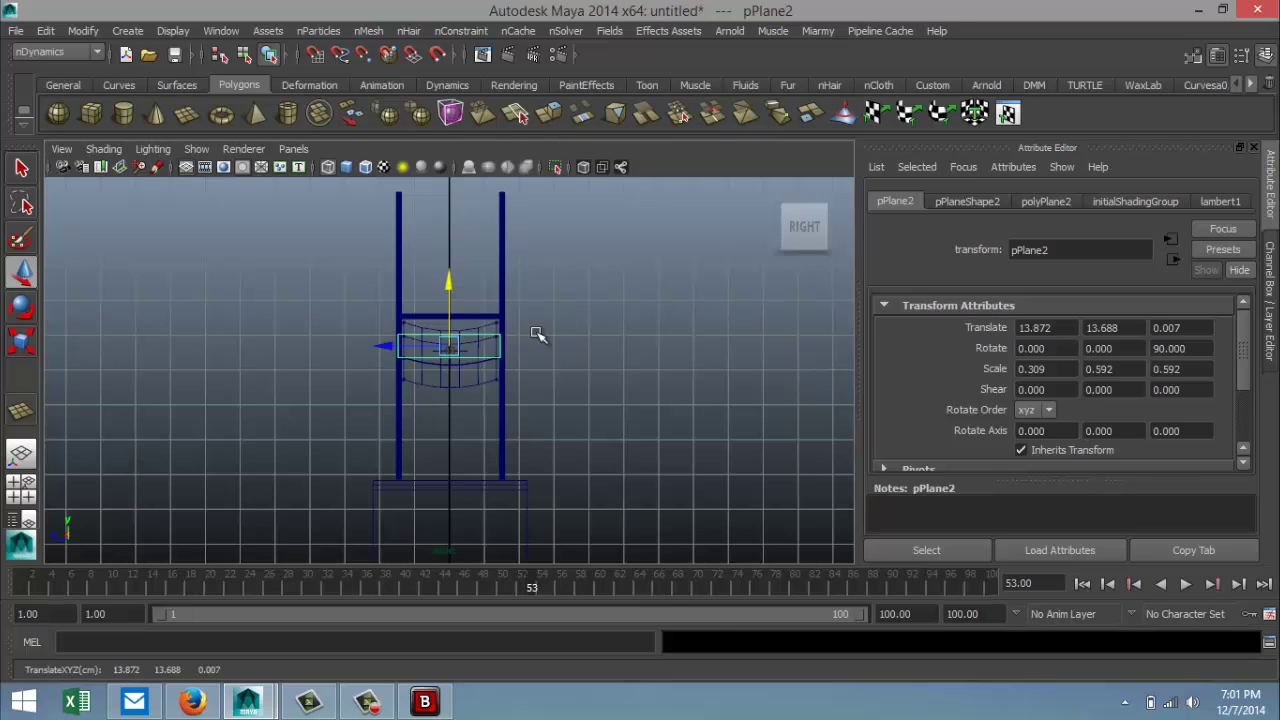
# Step: Duplicate the narrow strip plane in place
pyautogui.hotkey('ctrl', 'd')
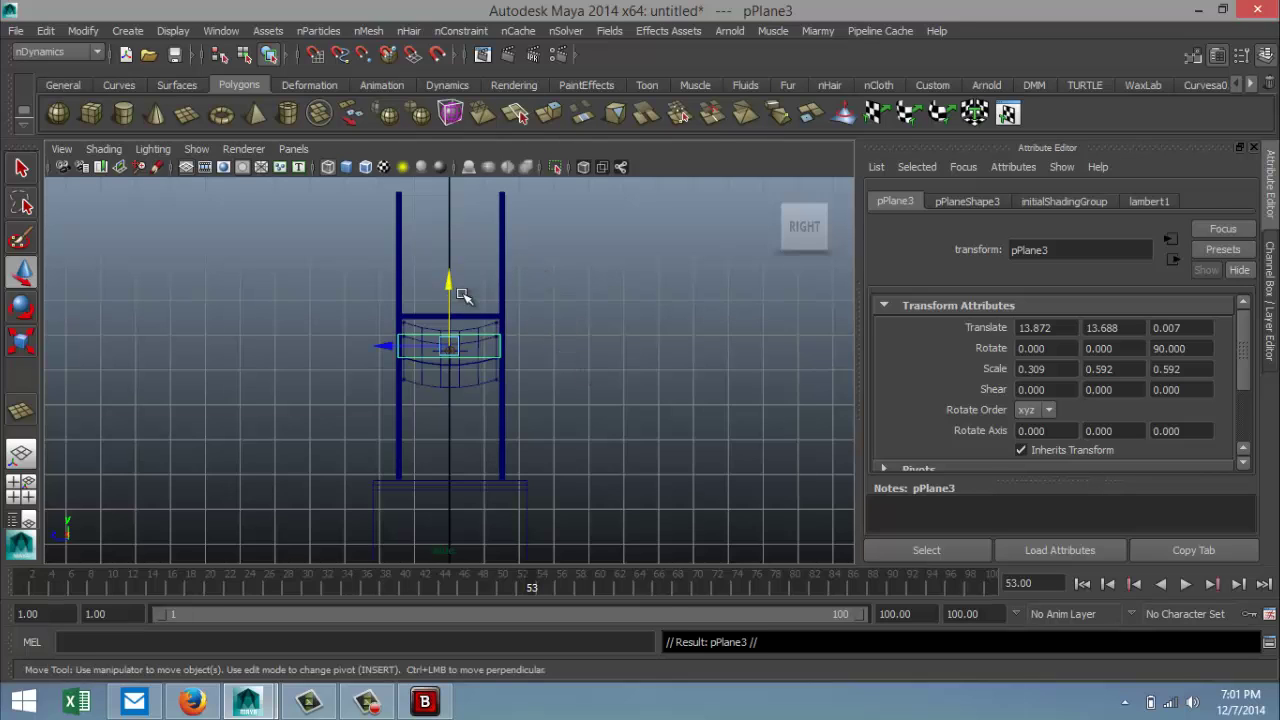
pyautogui.moveTo(448, 285); pyautogui.dragTo(462, 330)
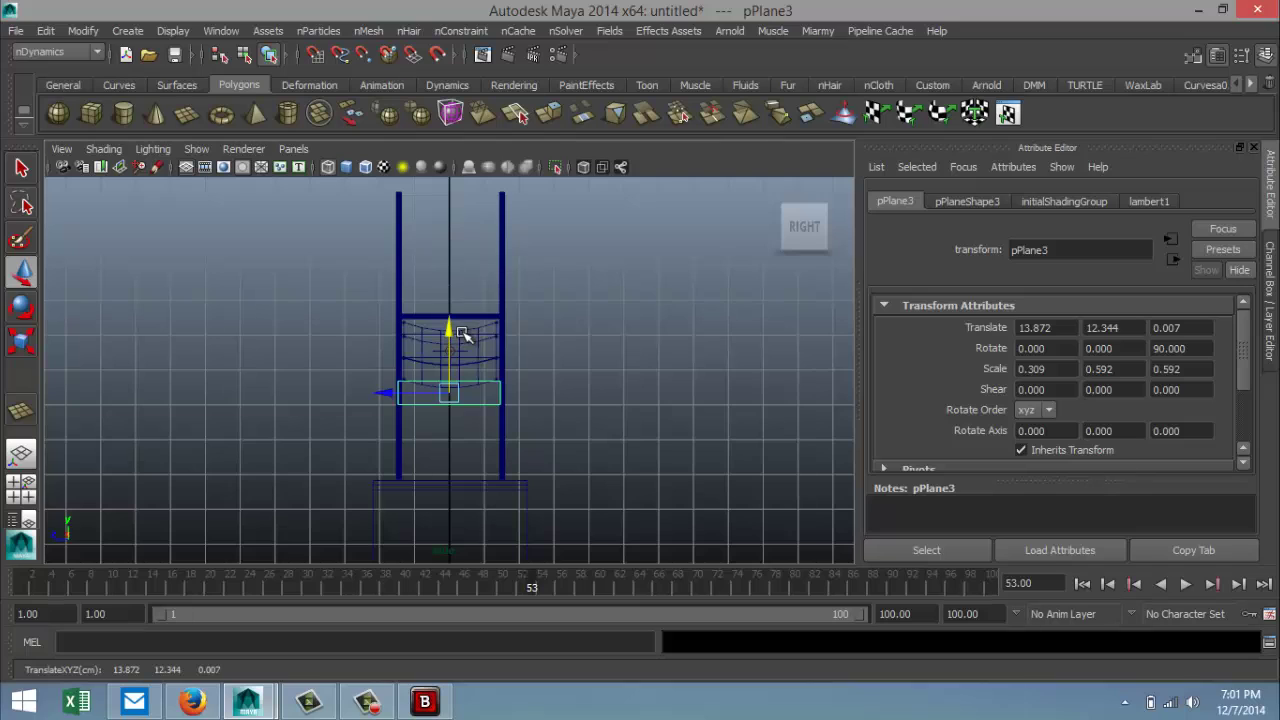
pyautogui.hotkey('shift', 'd')
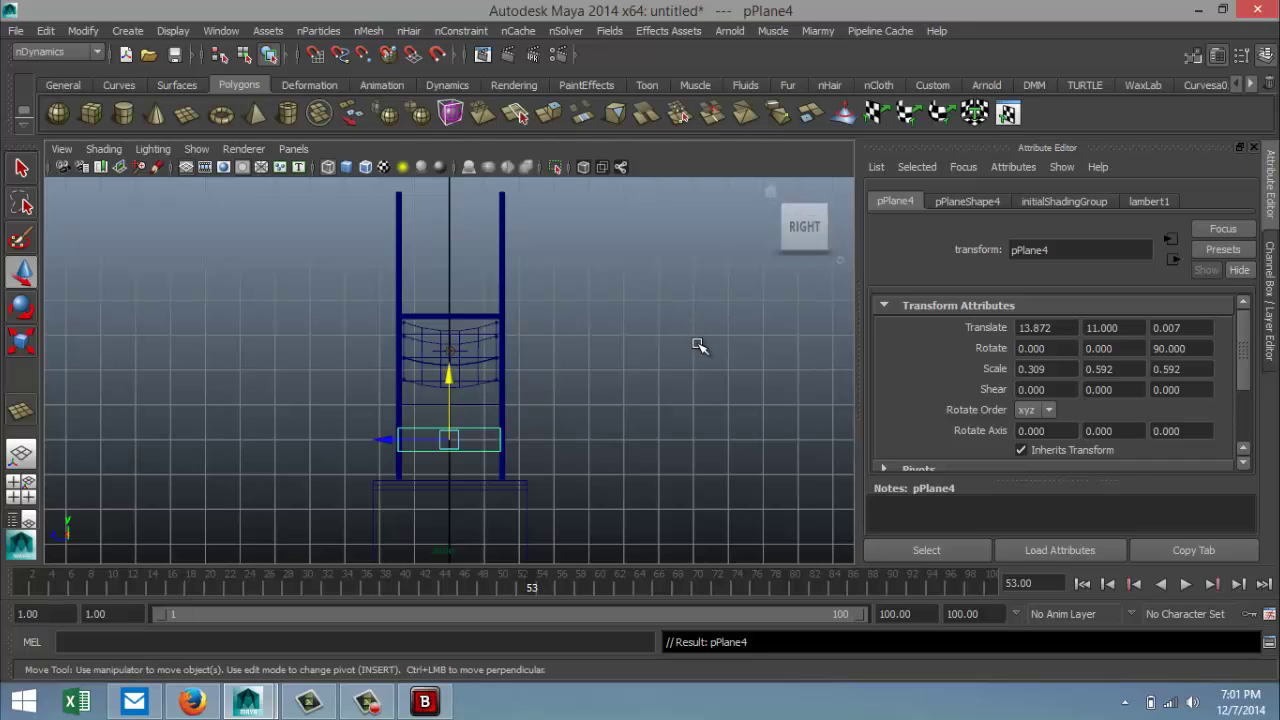
pyautogui.hotkey('ctrl', 'z')
pyautogui.hotkey('ctrl', 'z')
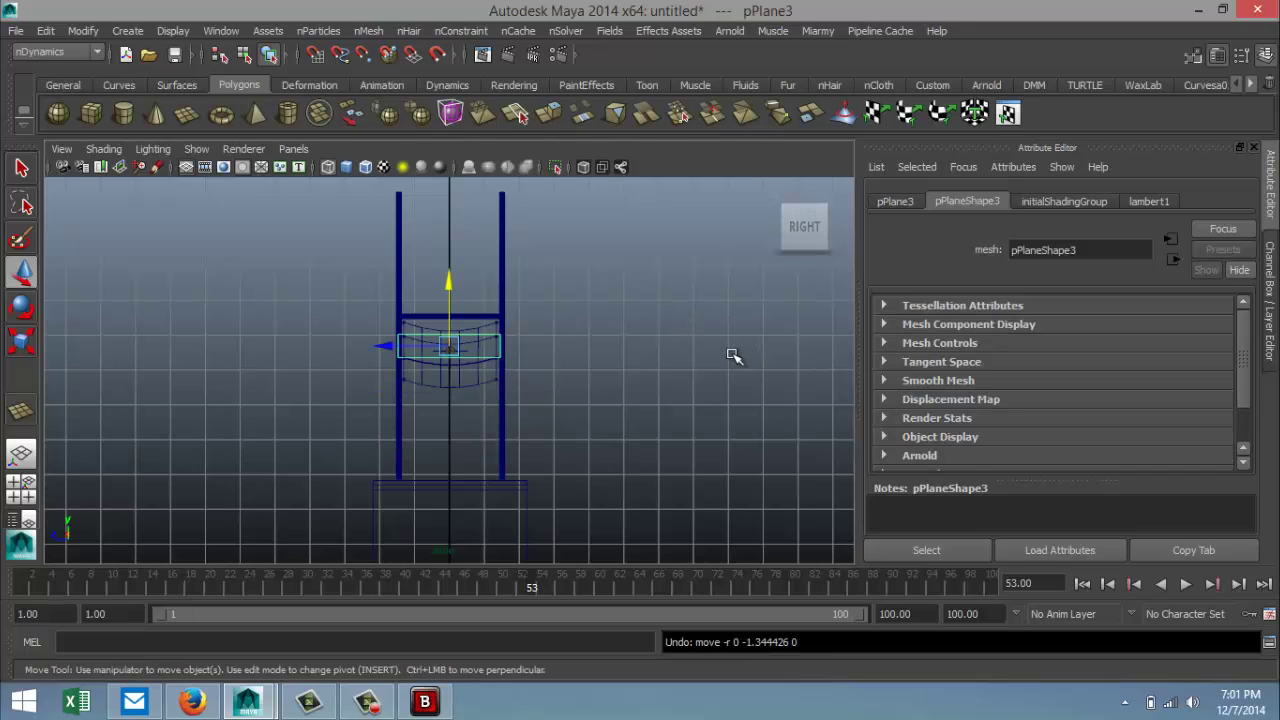
pyautogui.click(895, 202)
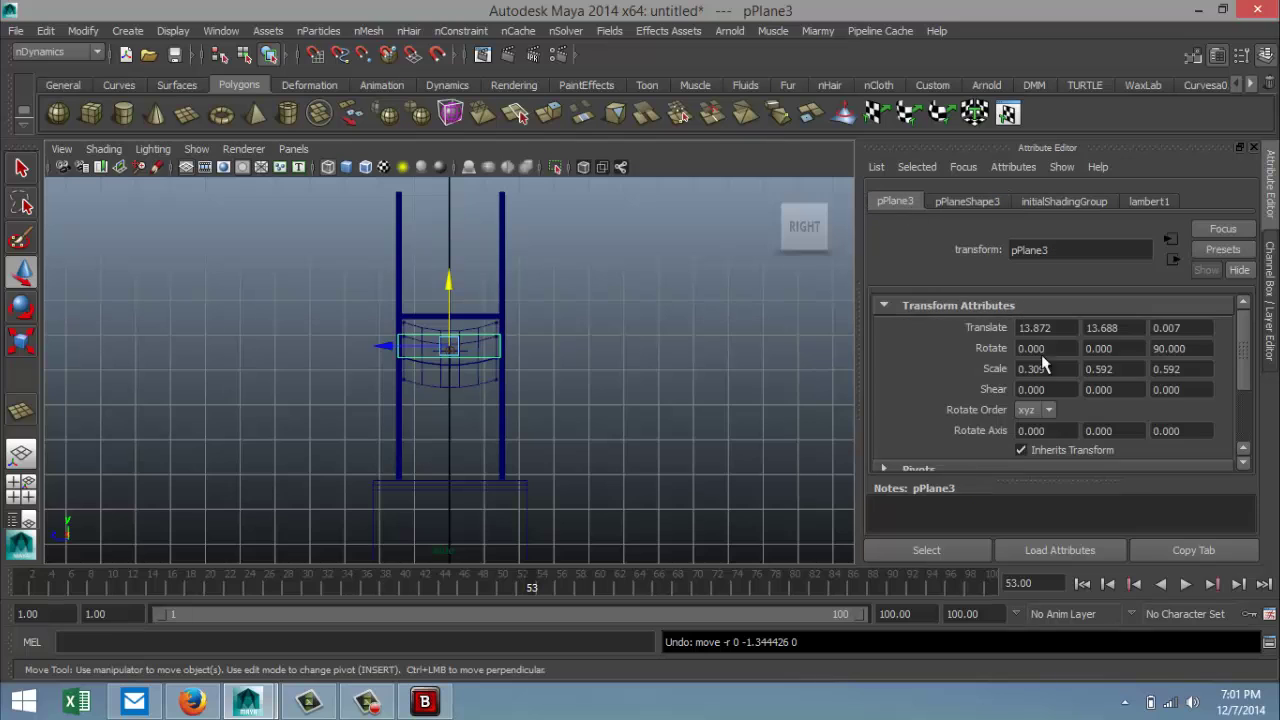
pyautogui.click(968, 202)
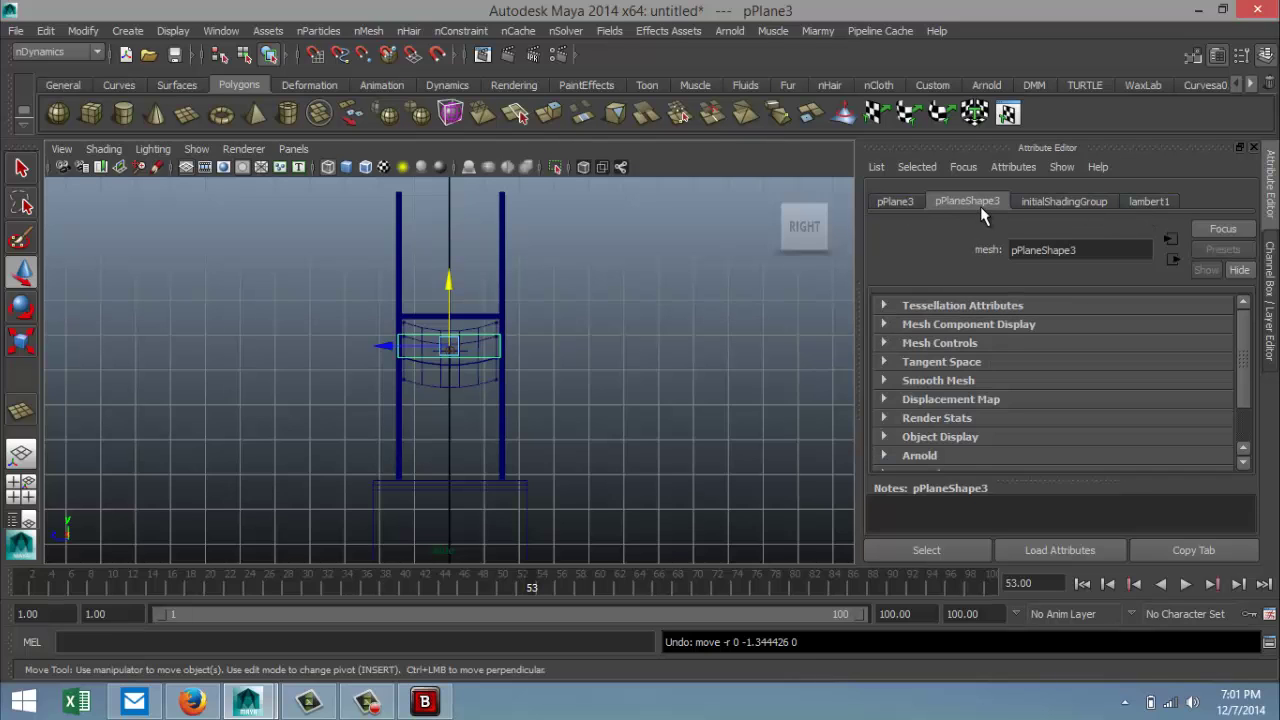
pyautogui.click(655, 361)
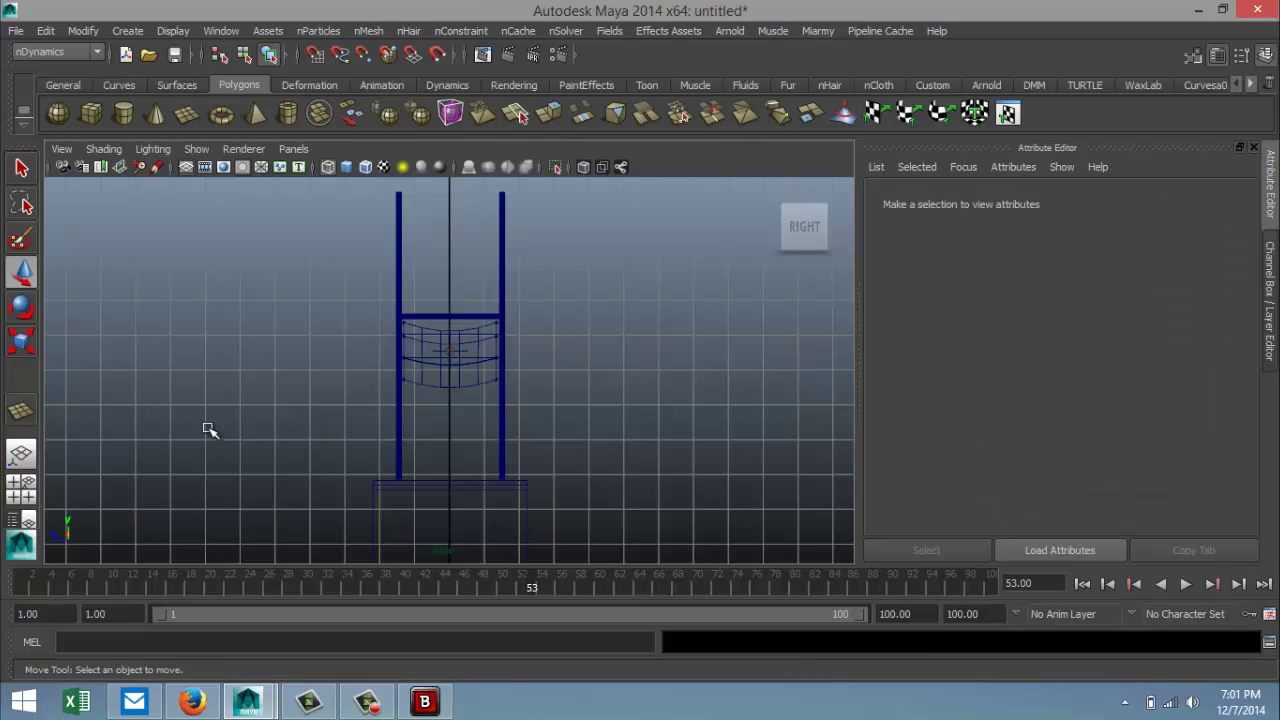
# Step: In the perspective view, set the original strip plane's subdivisions to 5 in width and 10 in height
pyautogui.click(21, 488)
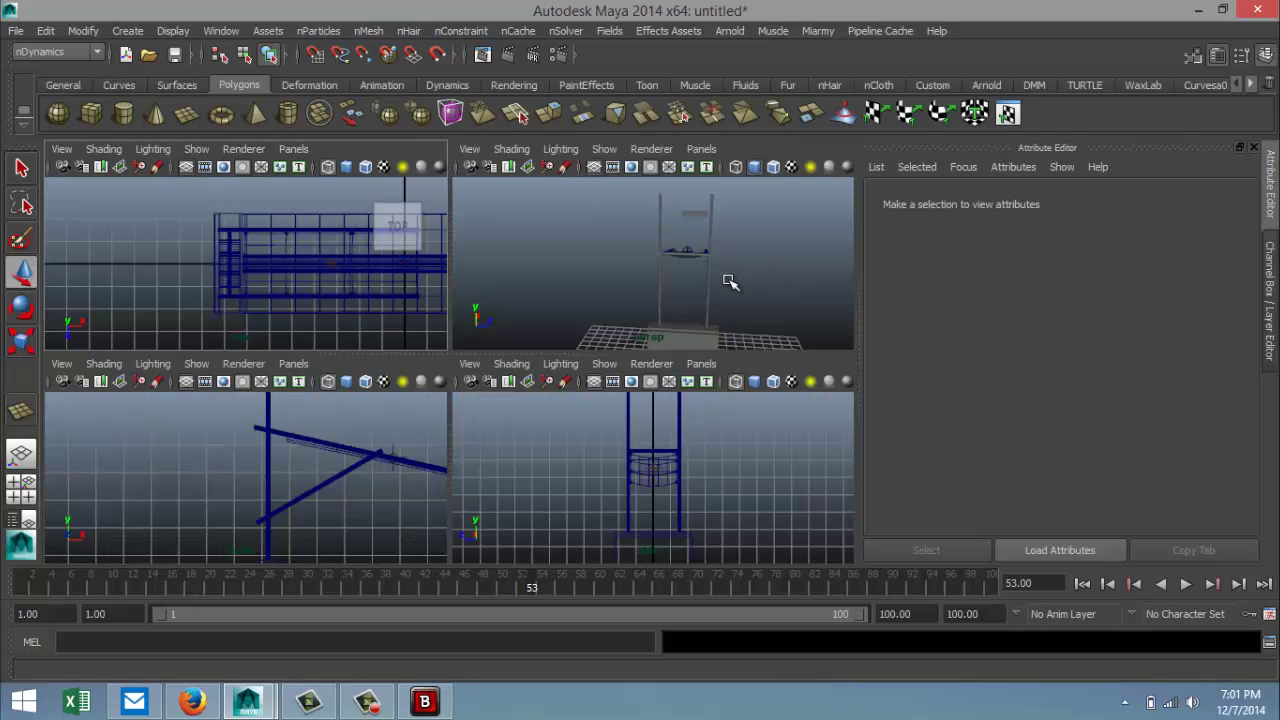
pyautogui.press('space')
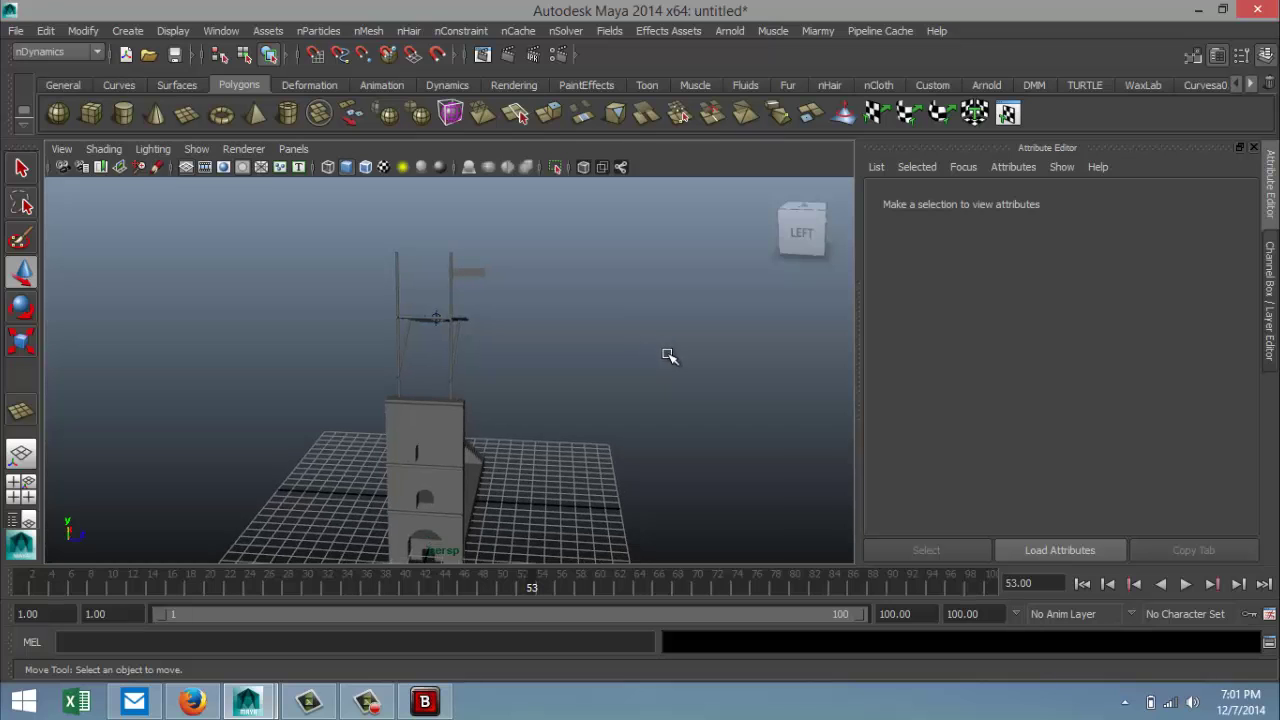
pyautogui.keyDown('alt'); pyautogui.moveTo(654, 369); pyautogui.dragTo(538, 386); pyautogui.keyUp('alt')
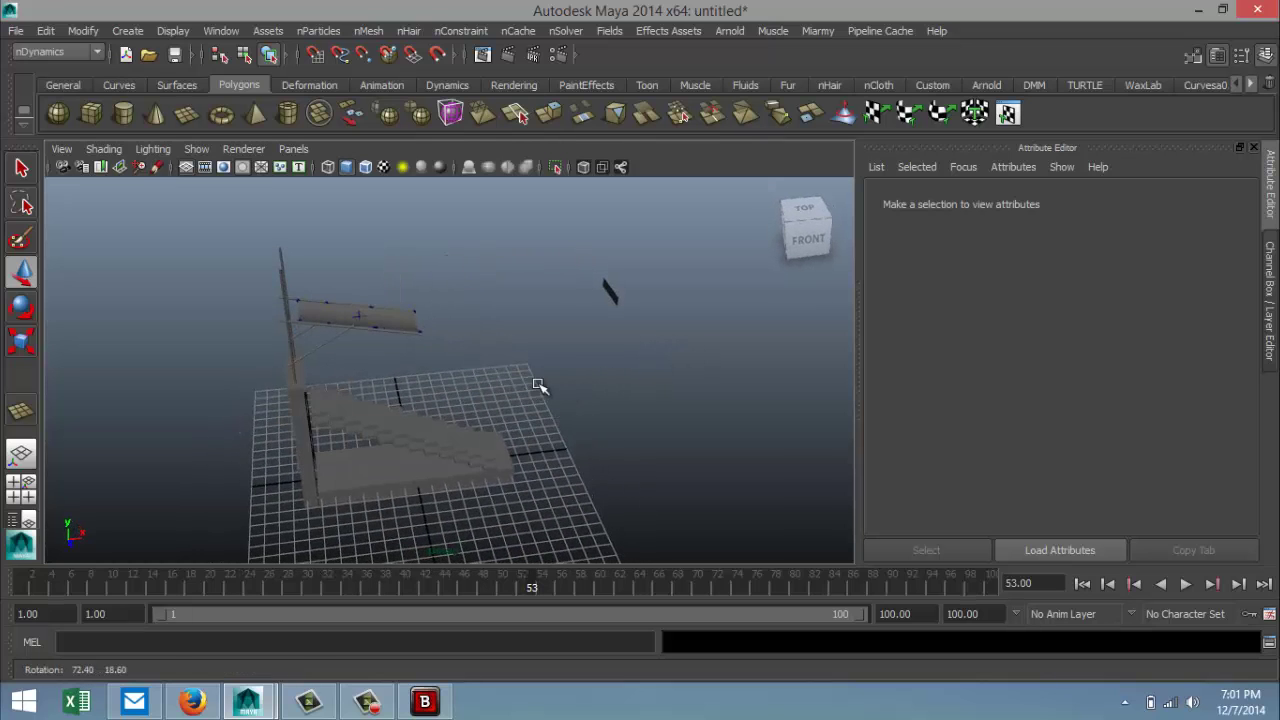
pyautogui.click(612, 292)
pyautogui.click(896, 203)
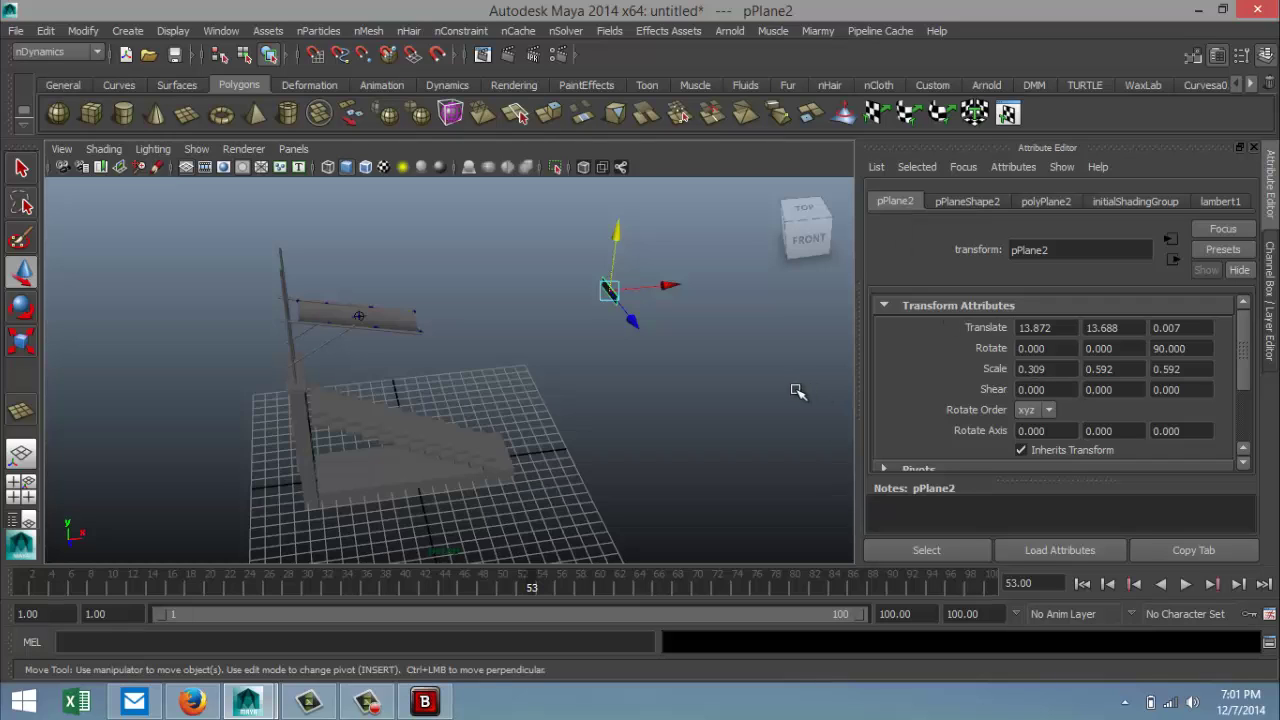
pyautogui.click(1048, 206)
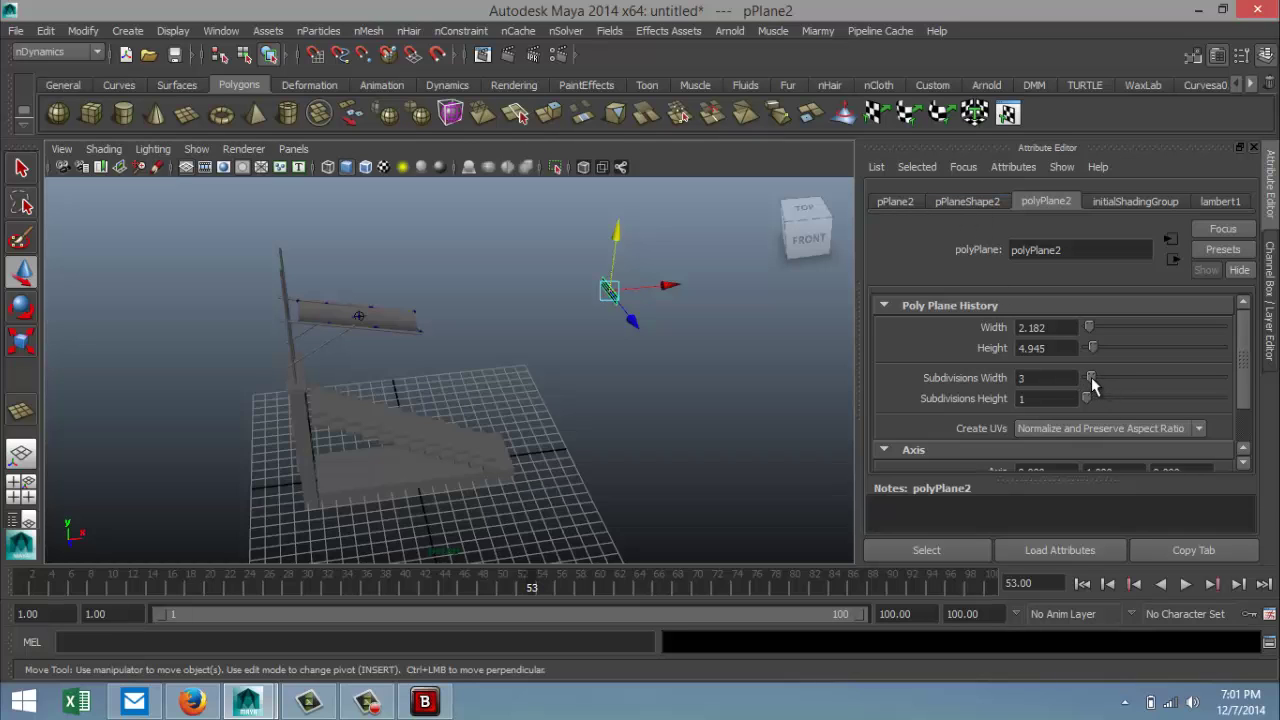
pyautogui.press('f')
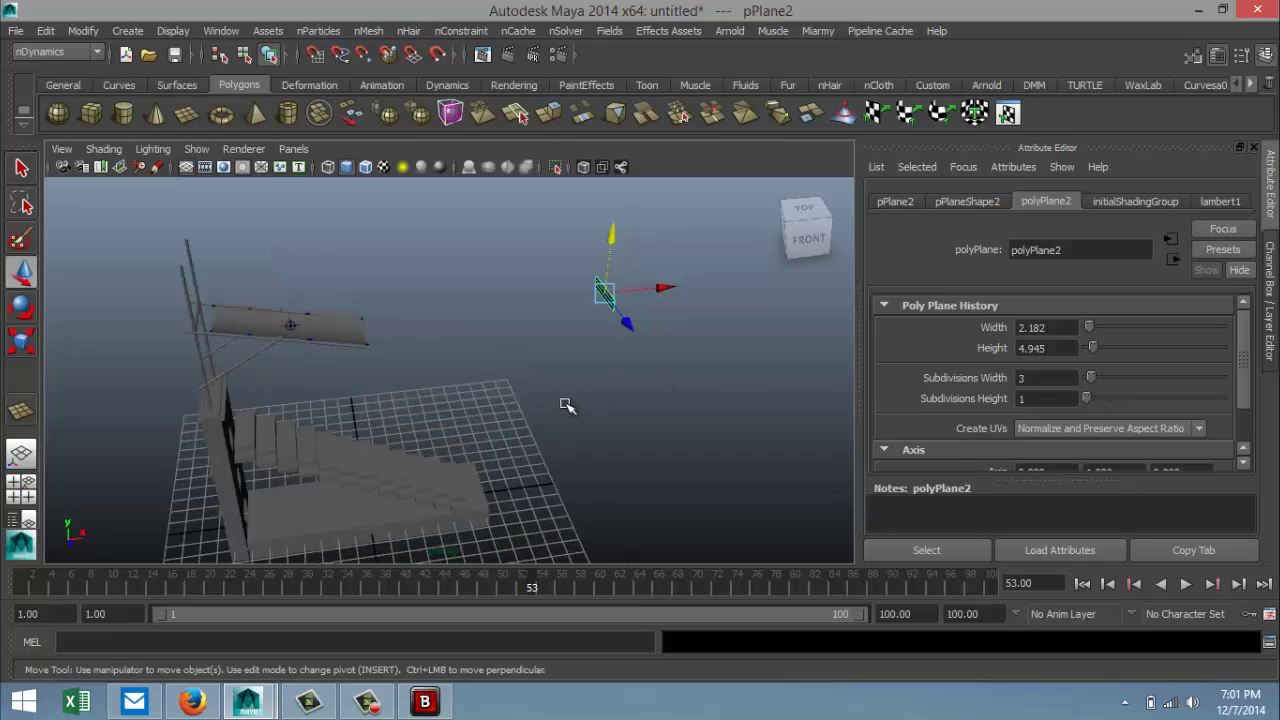
pyautogui.keyDown('alt'); pyautogui.moveTo(577, 429); pyautogui.dragTo(634, 417); pyautogui.keyUp('alt')
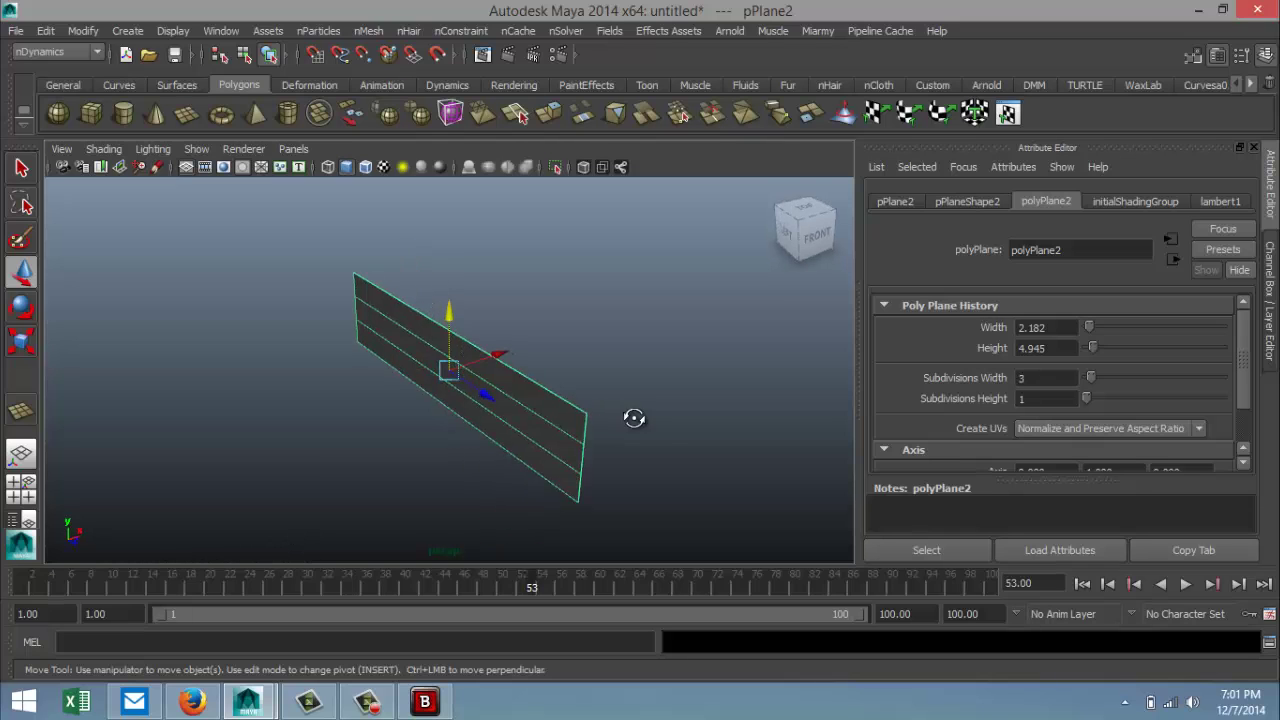
pyautogui.moveTo(1089, 398)
pyautogui.mouseDown()
pyautogui.moveTo(1113, 399)
pyautogui.moveTo(1087, 377)
pyautogui.moveTo(1098, 378)
pyautogui.mouseUp()
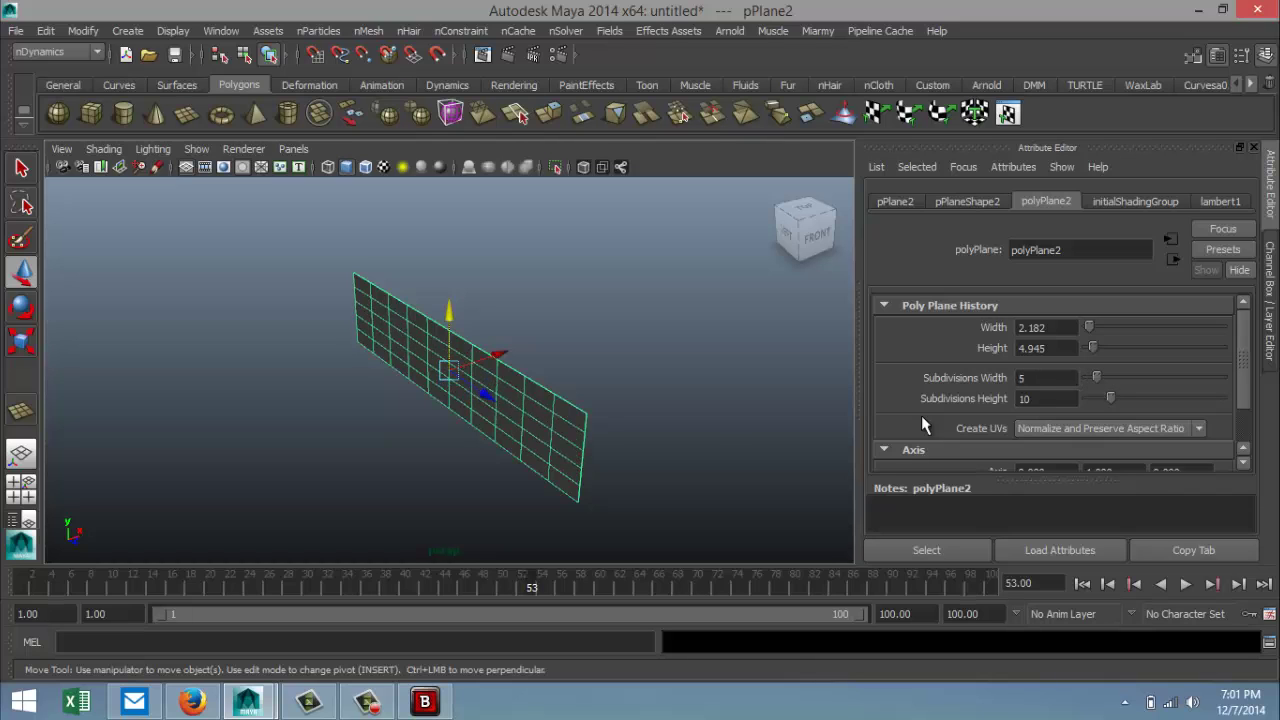
# Step: Move the subdivided strip along X to about -7.8 so it sits between the two upright poles
pyautogui.scroll(-3, 617, 463)
pyautogui.scroll(-5, 635, 446)
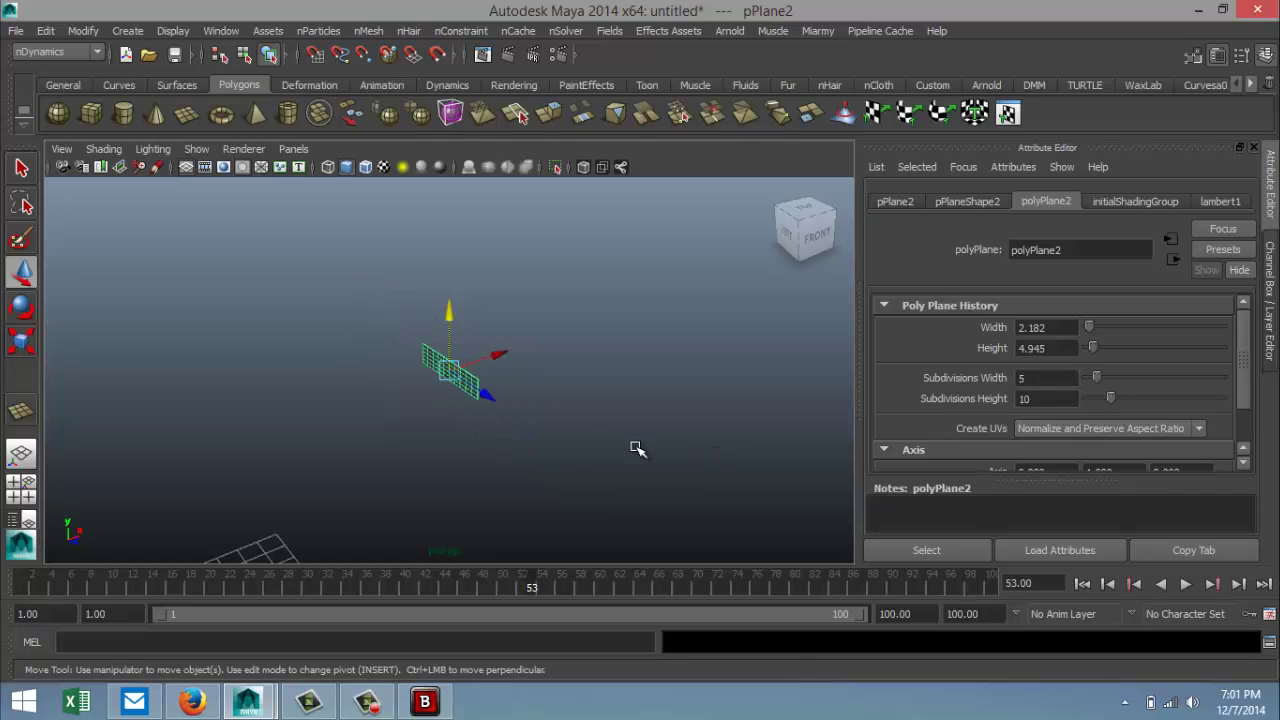
pyautogui.moveTo(506, 357); pyautogui.dragTo(233, 456)
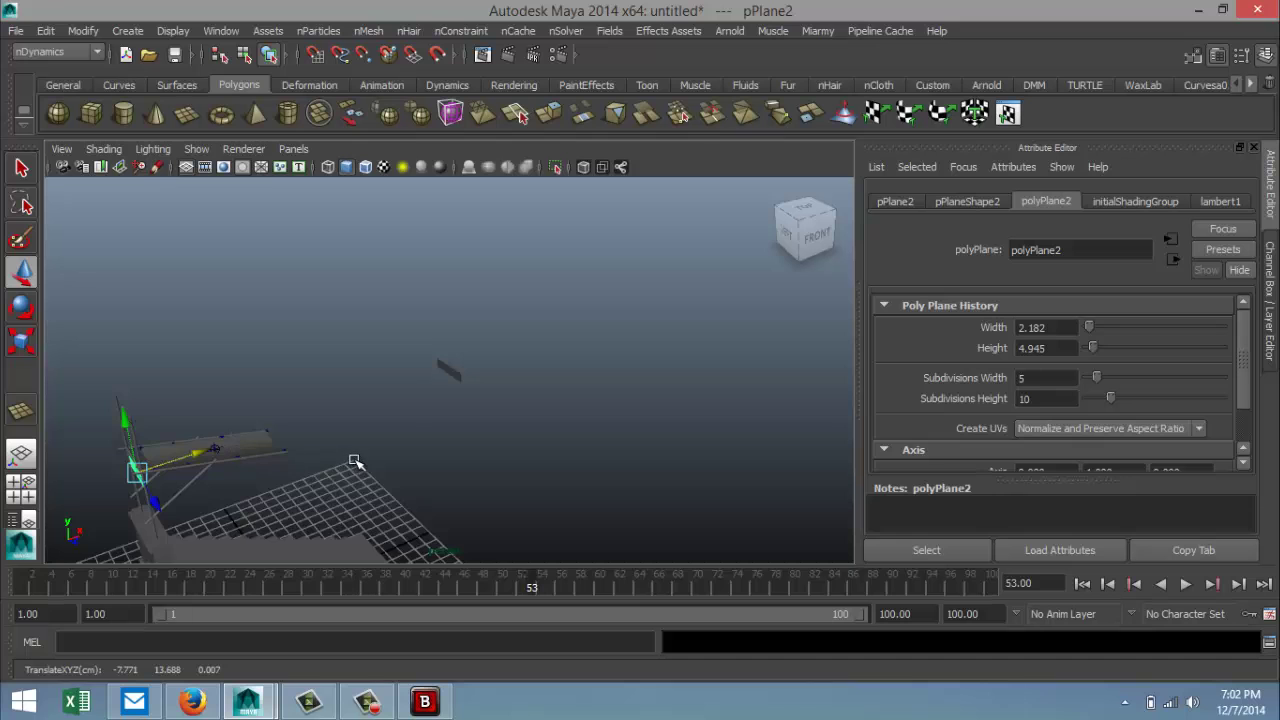
pyautogui.keyDown('alt'); pyautogui.moveTo(355, 461); pyautogui.dragTo(606, 463); pyautogui.keyUp('alt')
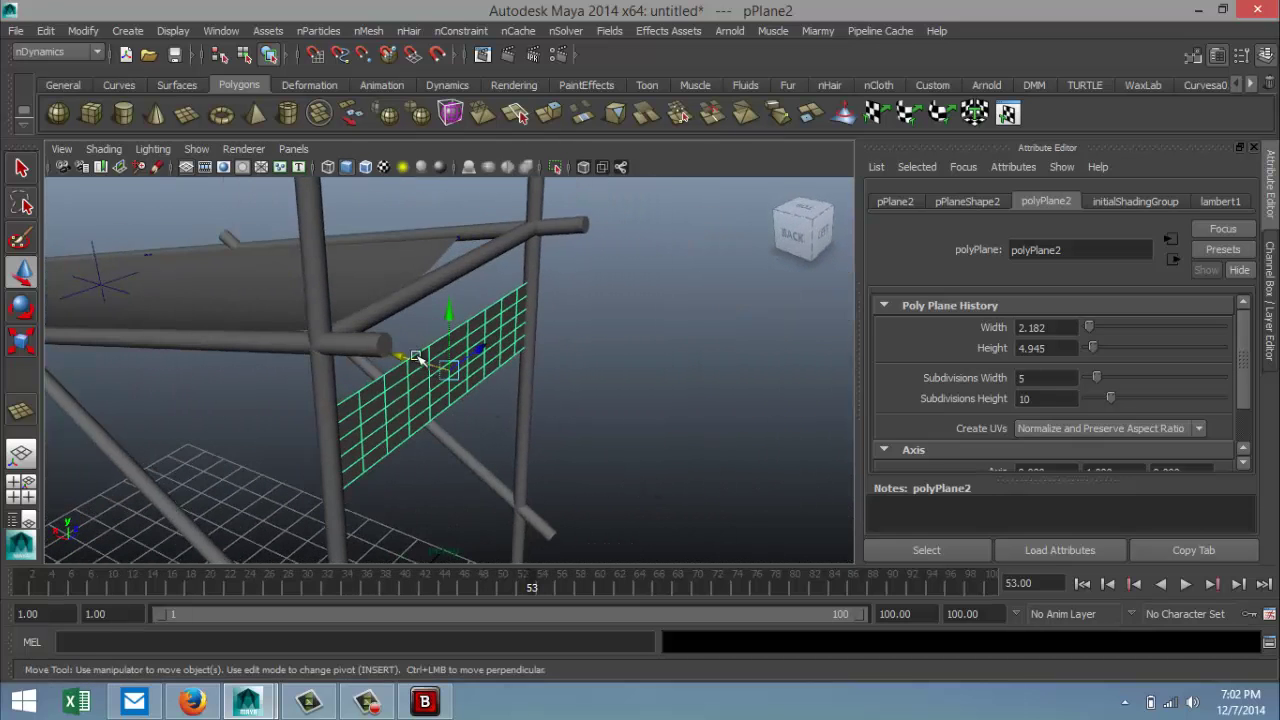
pyautogui.moveTo(395, 353); pyautogui.dragTo(402, 358)
# Step: Duplicate the strip down to about Y 12.283, and repeat the duplication with the same offset for a third strip
pyautogui.scroll(-5, 617, 429)
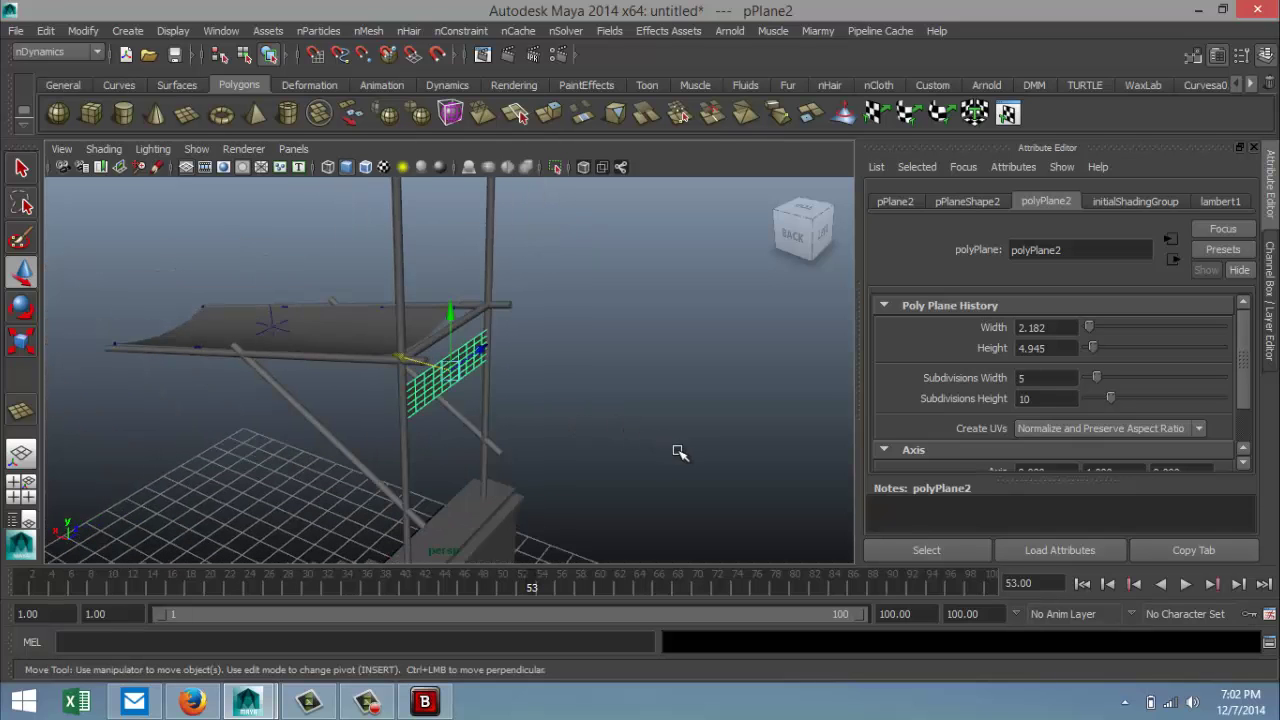
pyautogui.keyDown('alt'); pyautogui.moveTo(680, 453); pyautogui.dragTo(533, 440); pyautogui.keyUp('alt')
pyautogui.hotkey('ctrl', 'd')
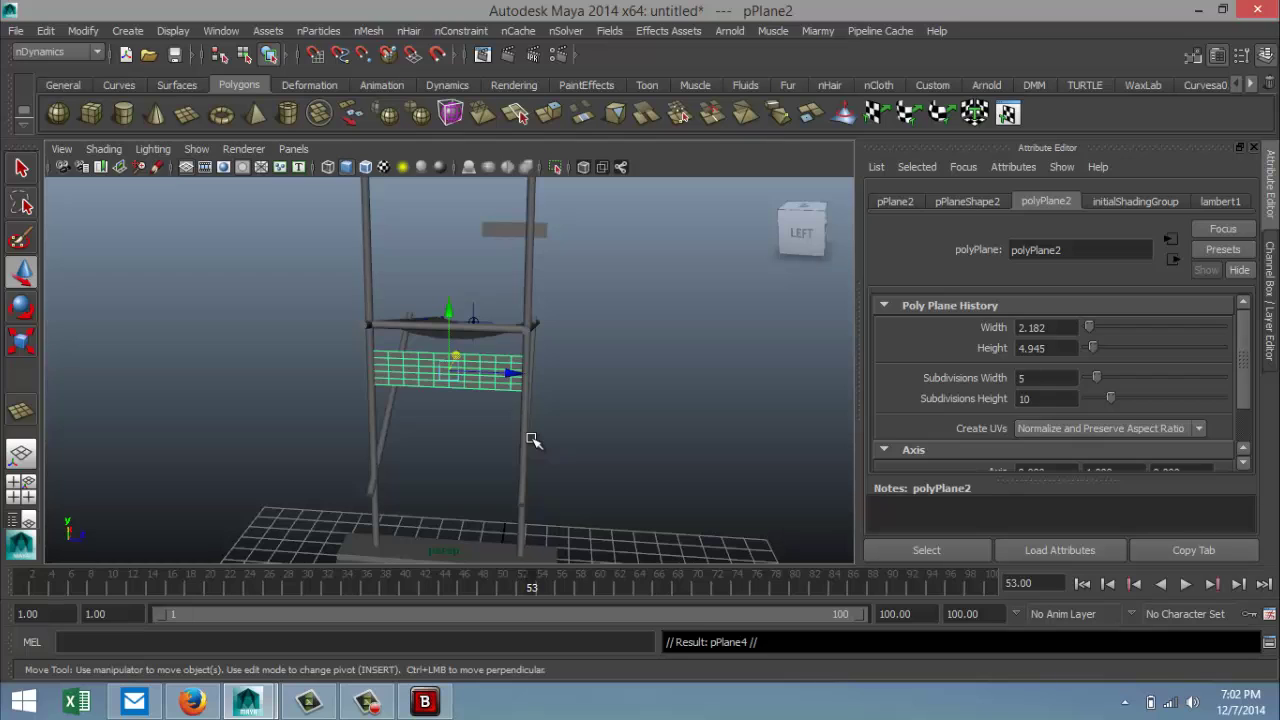
pyautogui.moveTo(449, 312); pyautogui.dragTo(461, 390)
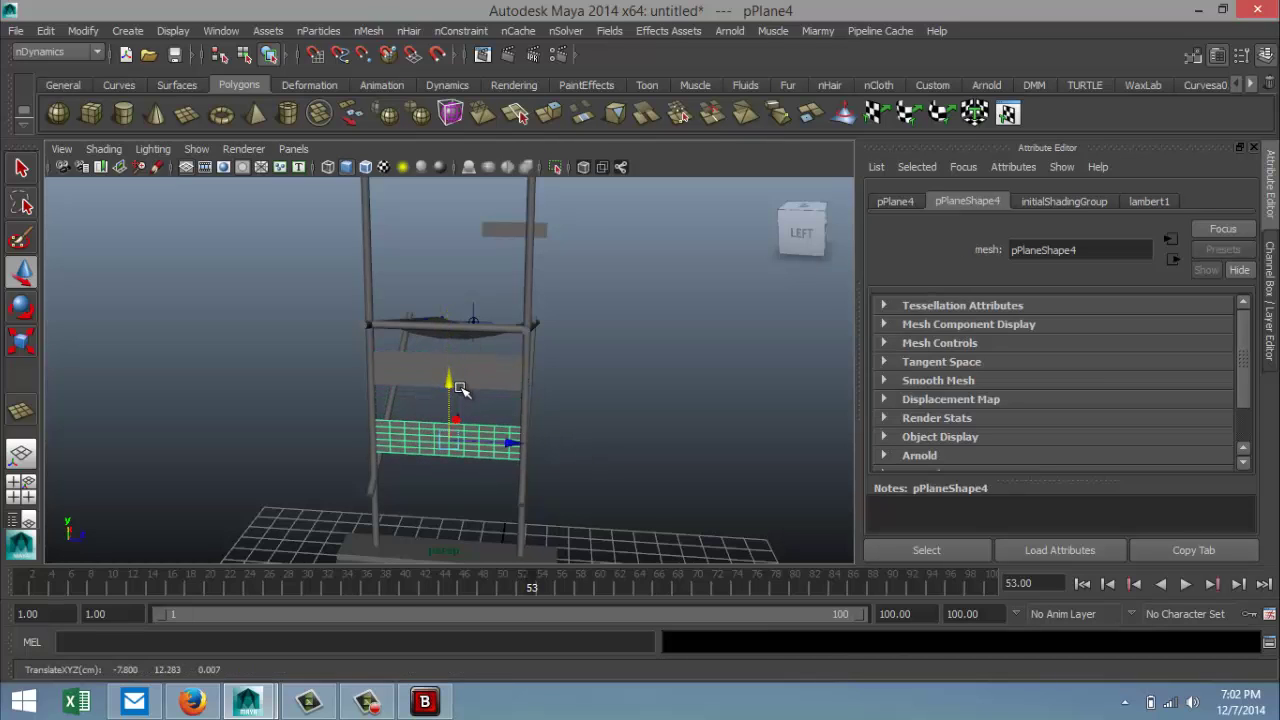
pyautogui.hotkey('shift', 'd')
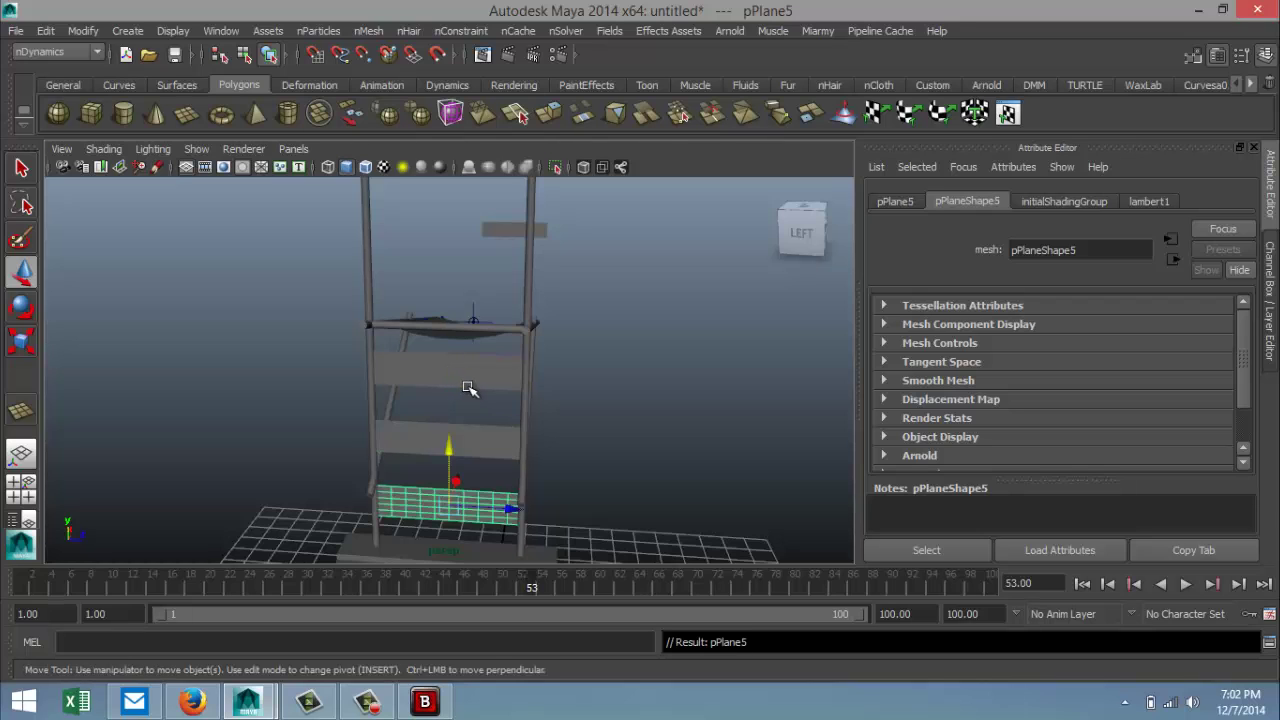
# Step: Select all three strips between the poles and combine them into one mesh
pyautogui.keyDown('shift'); pyautogui.click(493, 445); pyautogui.keyUp('shift')
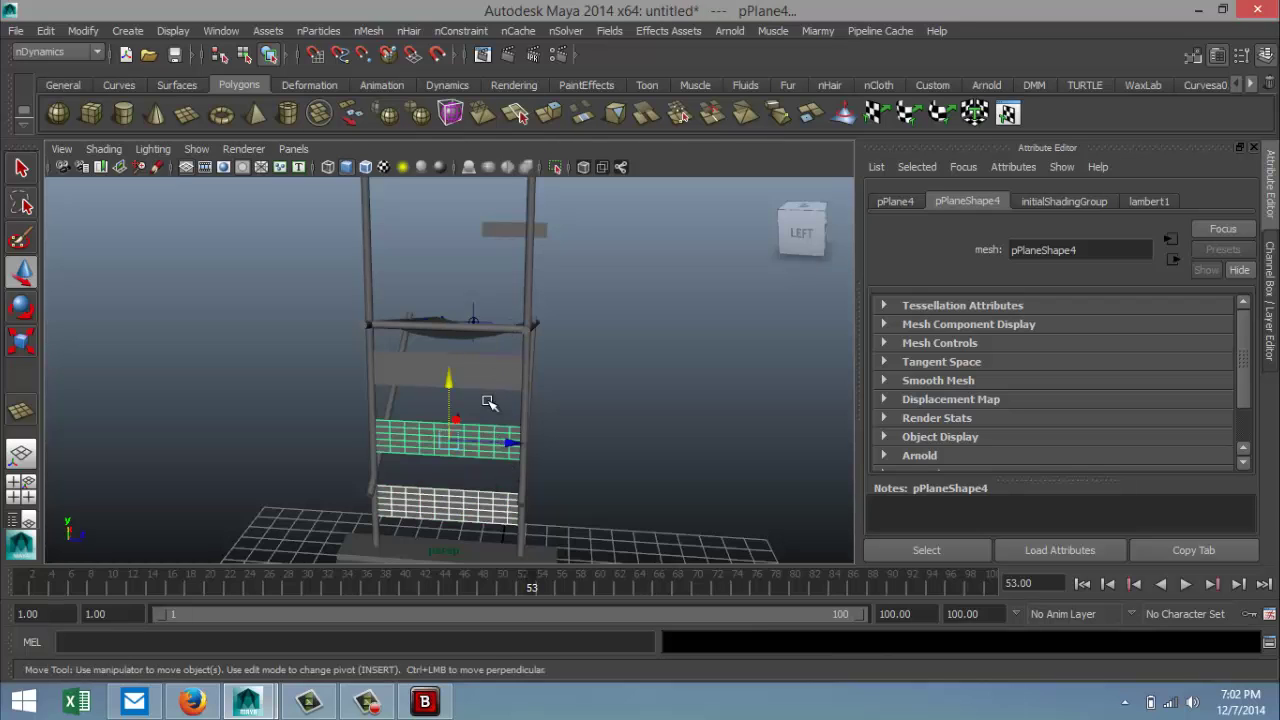
pyautogui.keyDown('shift'); pyautogui.click(498, 372); pyautogui.keyUp('shift')
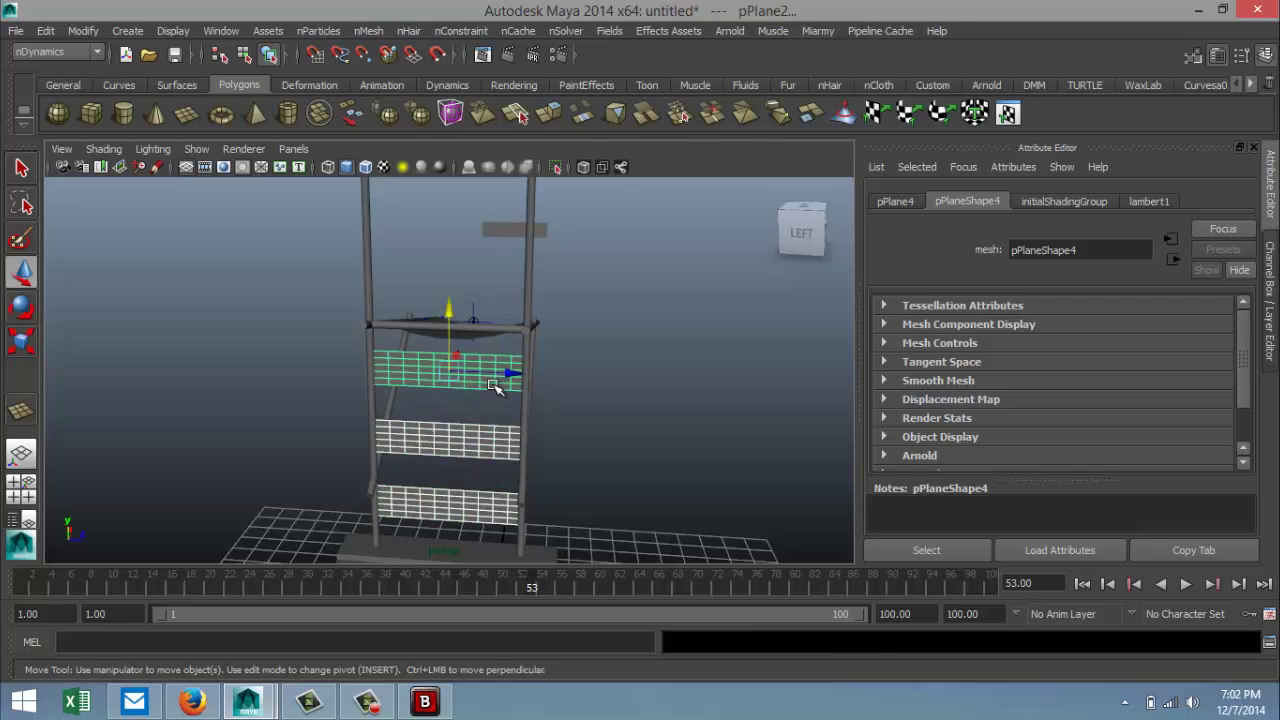
pyautogui.click(97, 51)
pyautogui.click(79, 78)
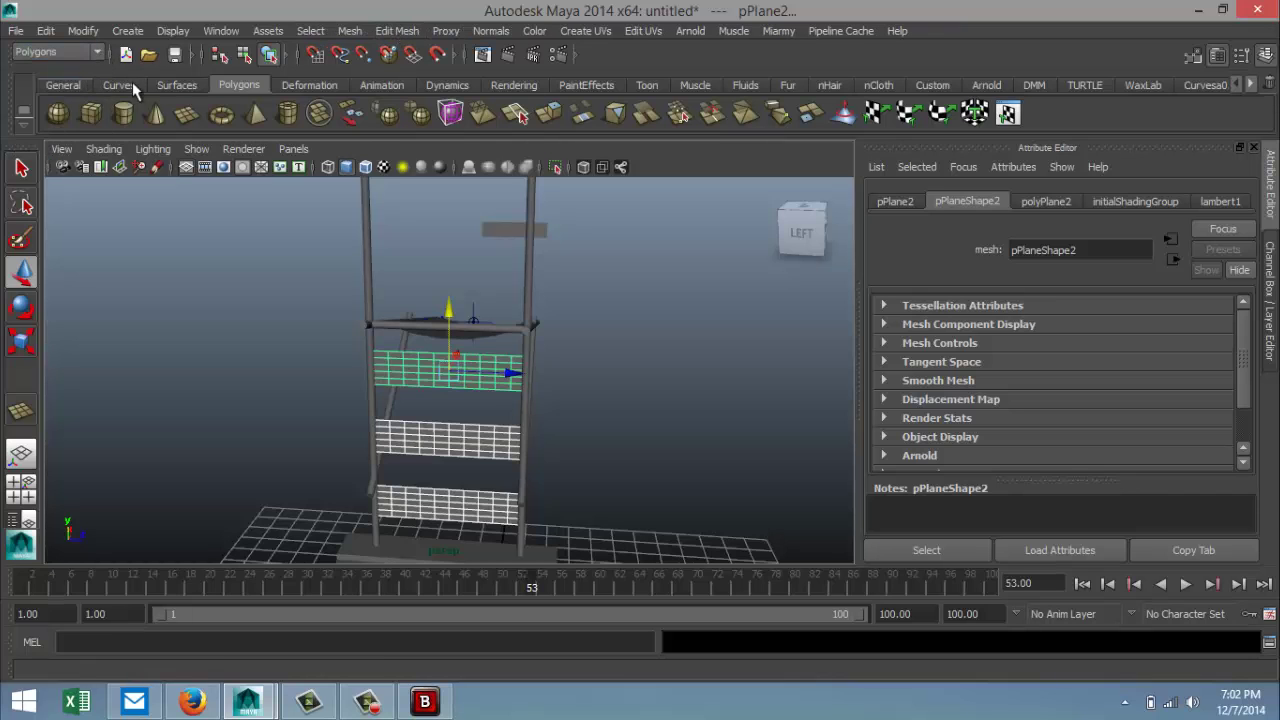
pyautogui.click(350, 31)
pyautogui.click(398, 54)
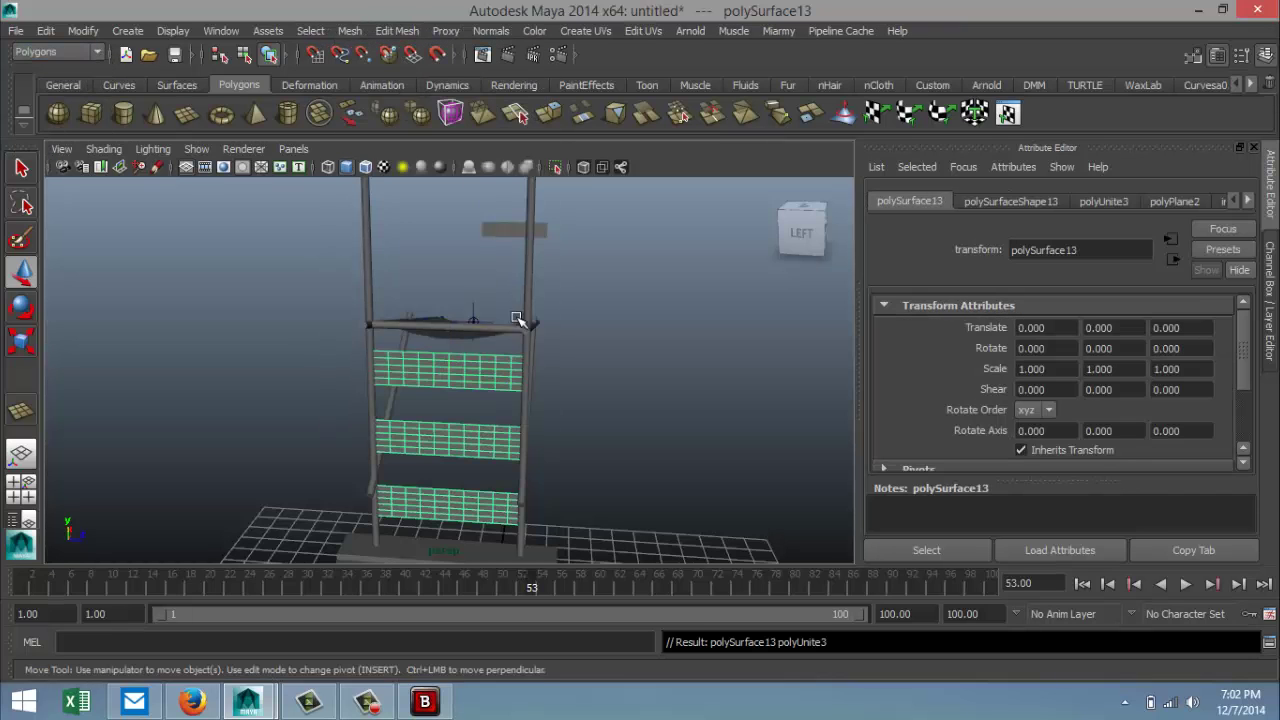
# Step: Turn the combined strips into an nCloth and add a gravity field to them
pyautogui.click(99, 51)
pyautogui.click(82, 128)
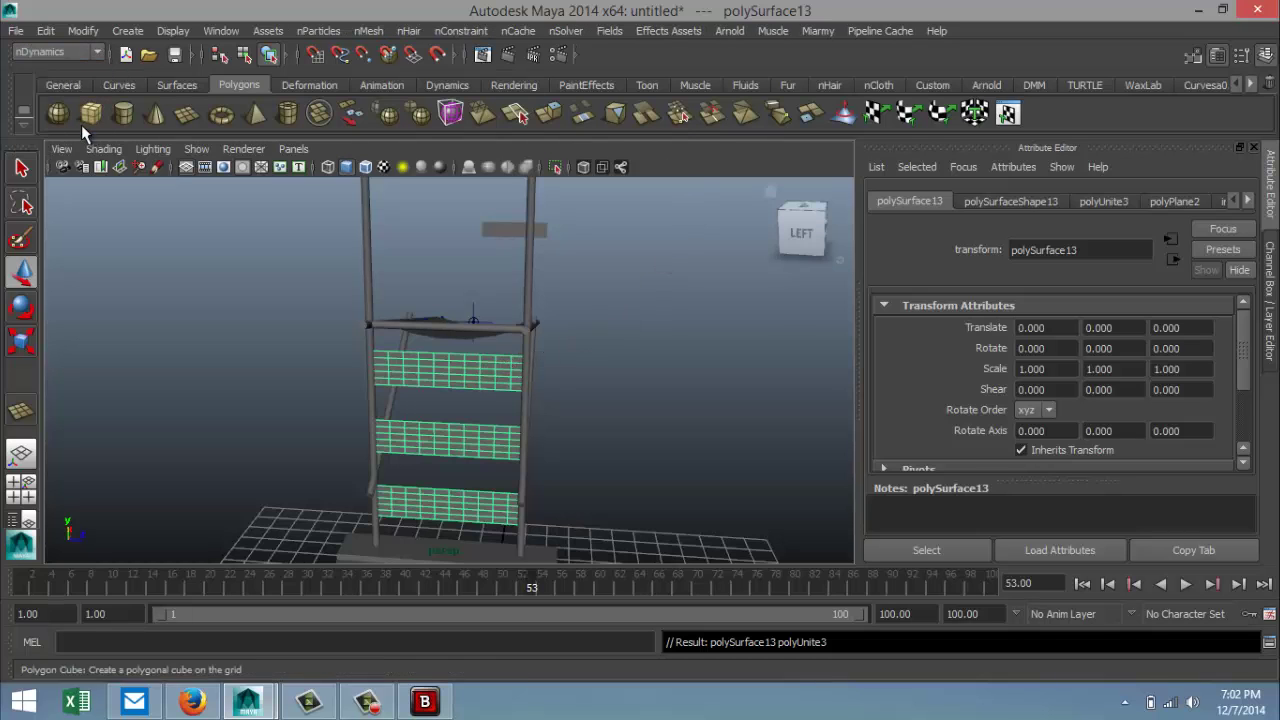
pyautogui.click(378, 37)
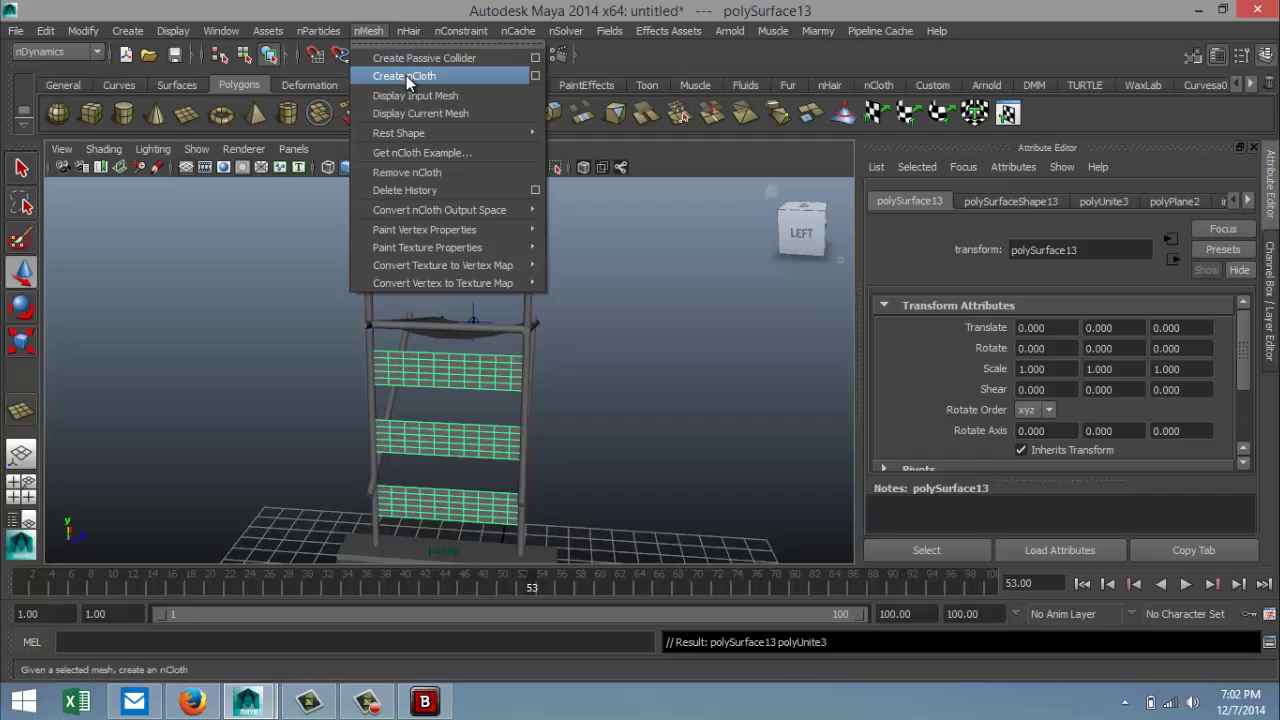
pyautogui.click(400, 74)
pyautogui.click(491, 374)
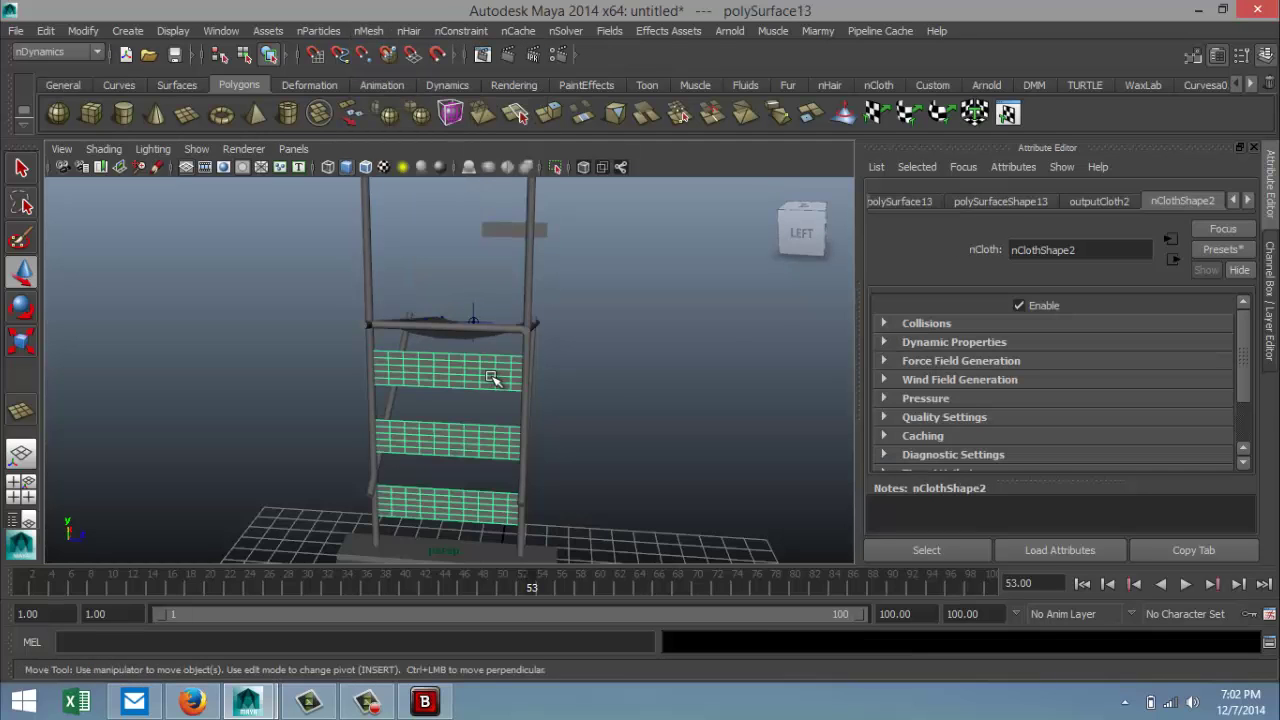
pyautogui.click(609, 31)
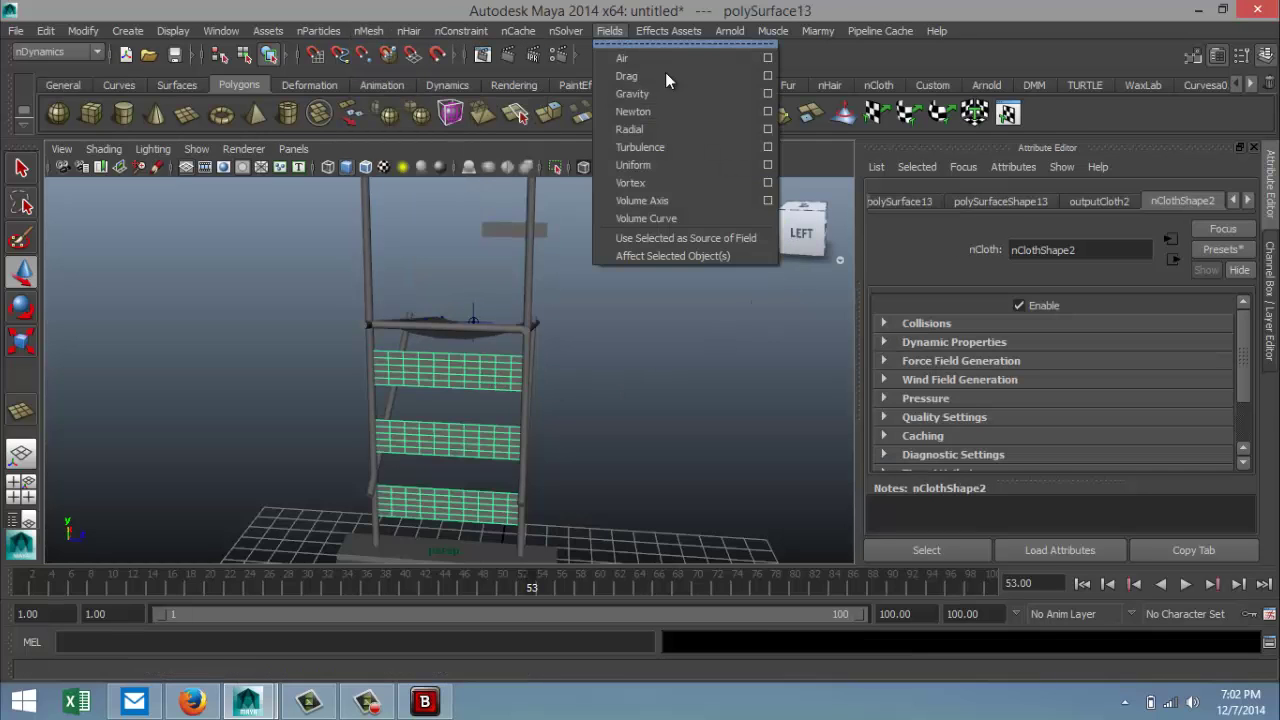
pyautogui.click(632, 93)
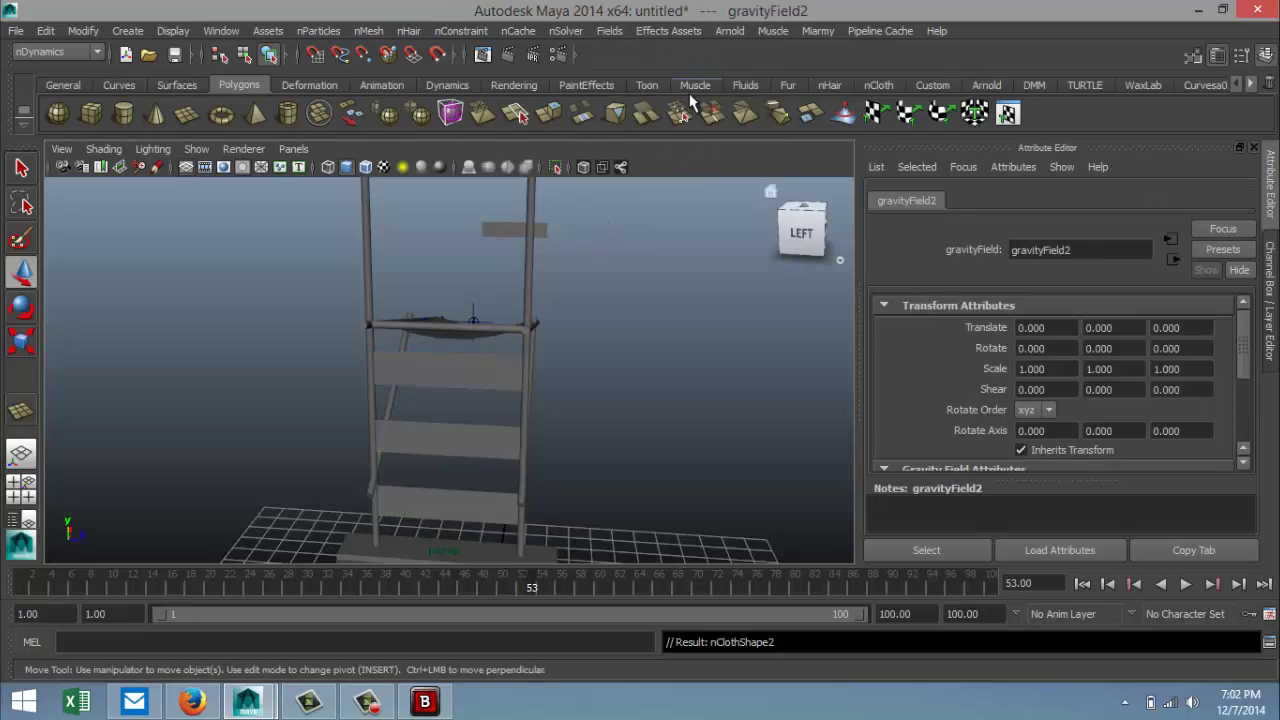
# Step: Switch the combined cloth strips to vertex component mode
pyautogui.click(476, 376)
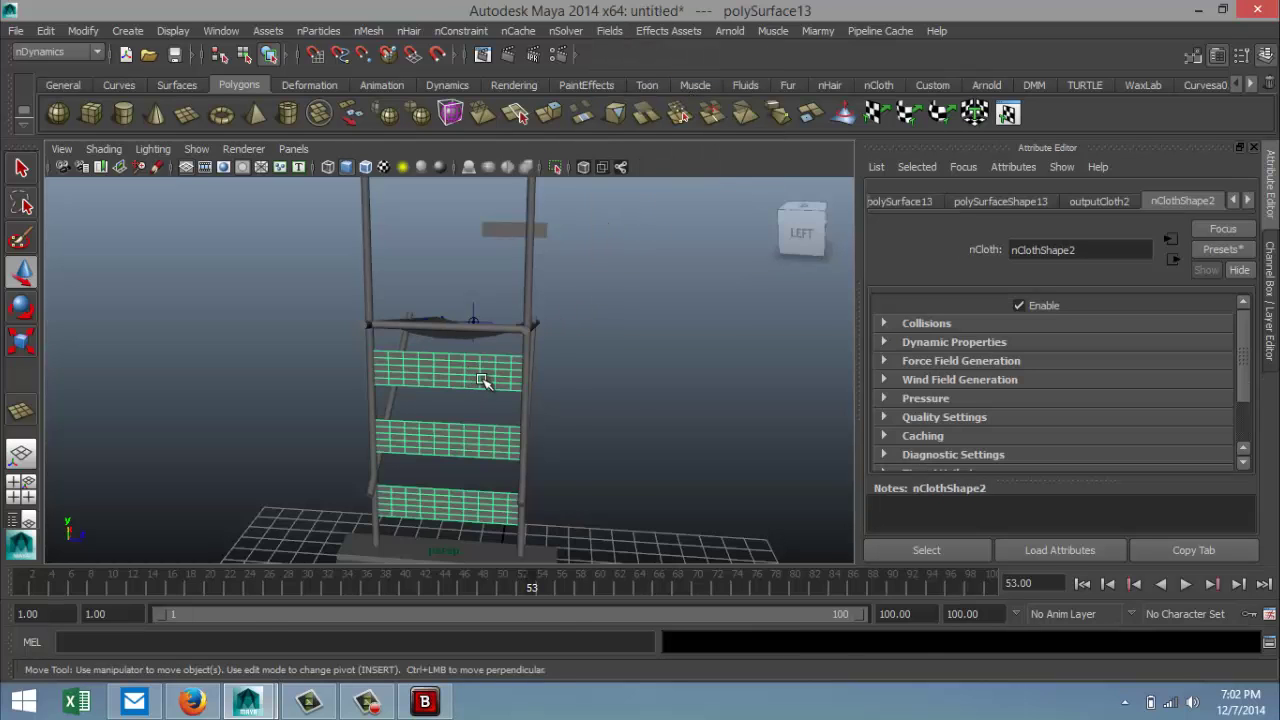
pyautogui.moveTo(481, 300); pyautogui.dragTo(409, 289, button='right')
pyautogui.click(461, 345)
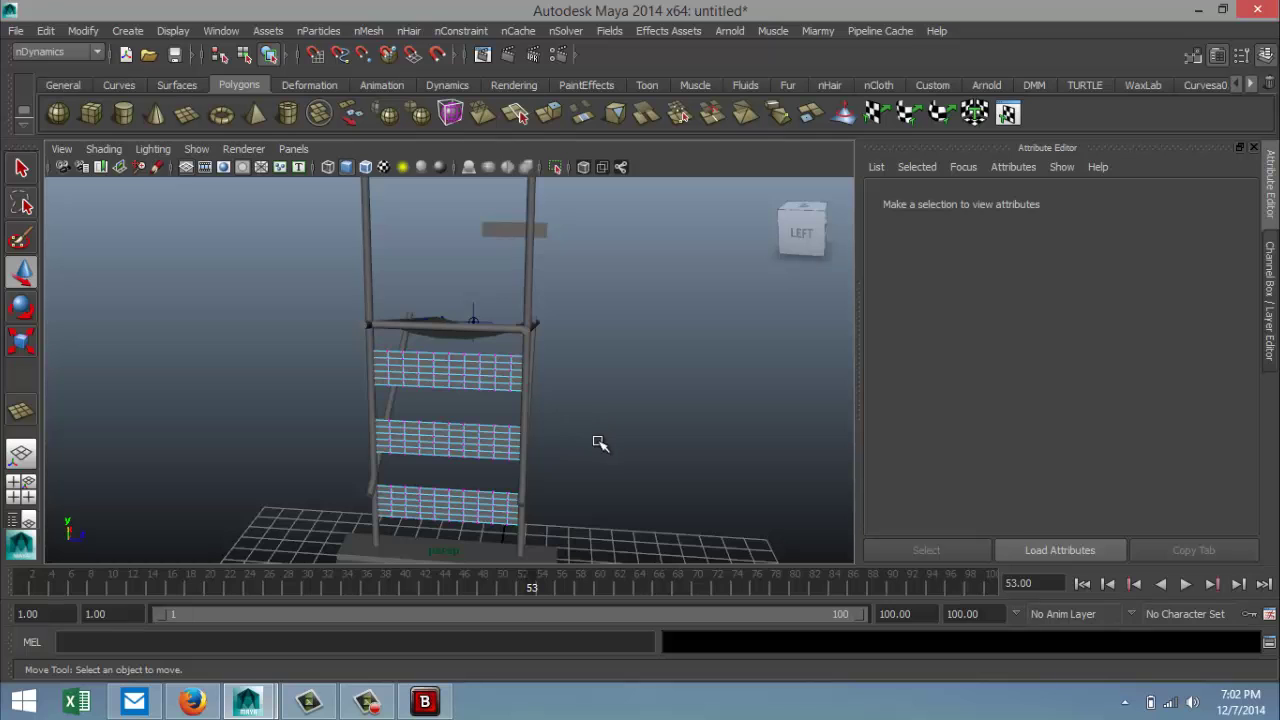
pyautogui.moveTo(600, 443)
pyautogui.keyDown('alt'); pyautogui.mouseDown()
pyautogui.moveTo(623, 429)
pyautogui.moveTo(603, 423)
pyautogui.mouseUp(); pyautogui.keyUp('alt')
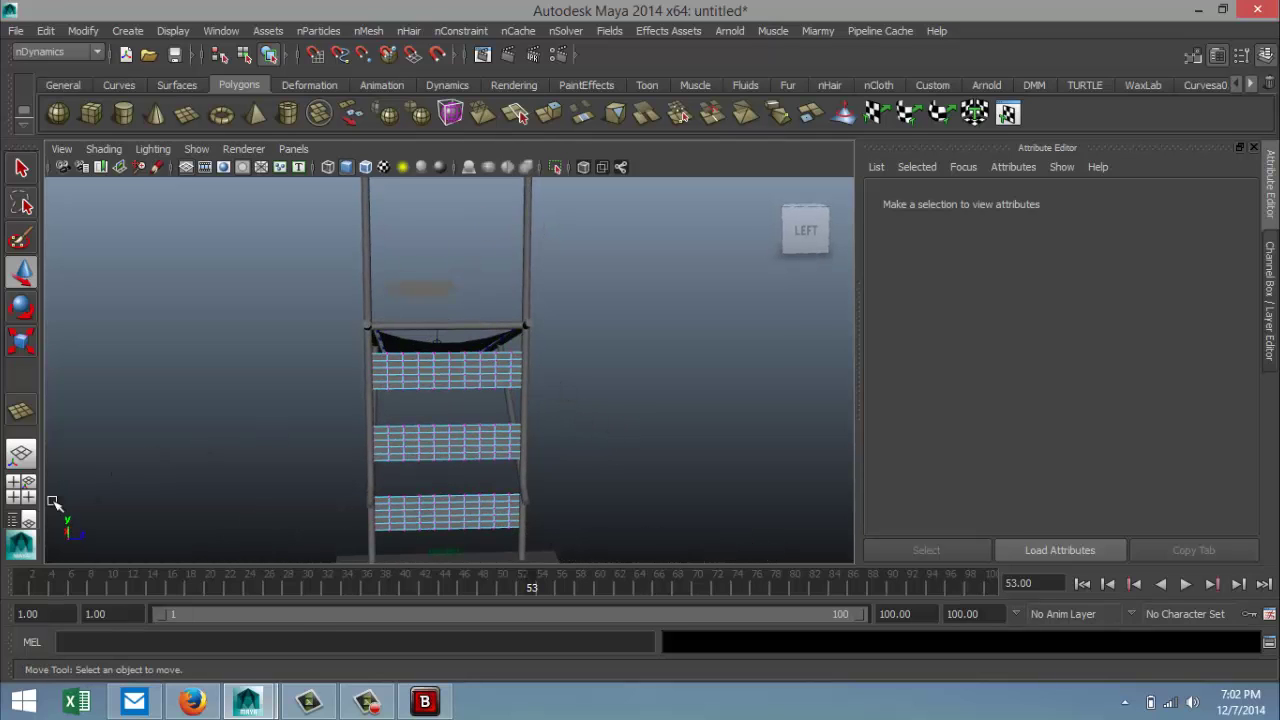
# Step: Attach the outer end vertices on both sides of all three cloth strips with a Transform nConstraint
pyautogui.click(22, 489)
pyautogui.press('space')
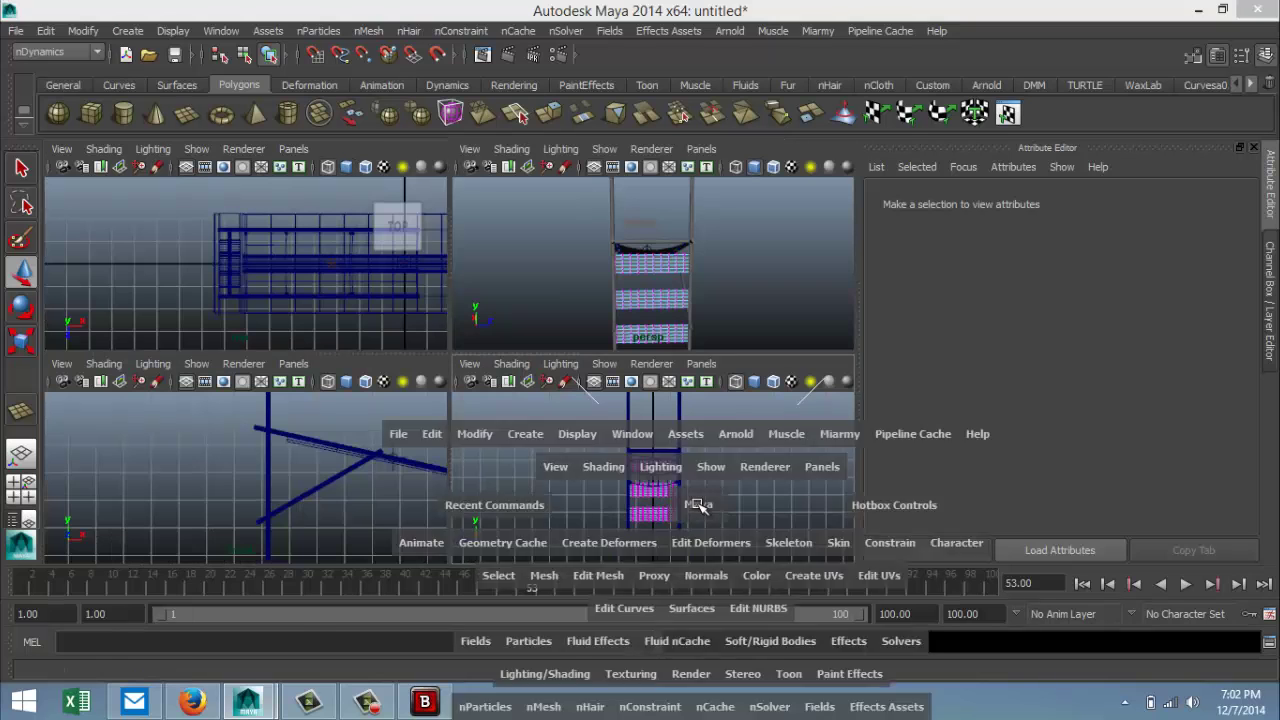
pyautogui.scroll(-5, 679, 510)
pyautogui.keyDown('alt'); pyautogui.moveTo(573, 560); pyautogui.dragTo(571, 480, button='middle'); pyautogui.keyUp('alt')
pyautogui.scroll(5, 562, 451)
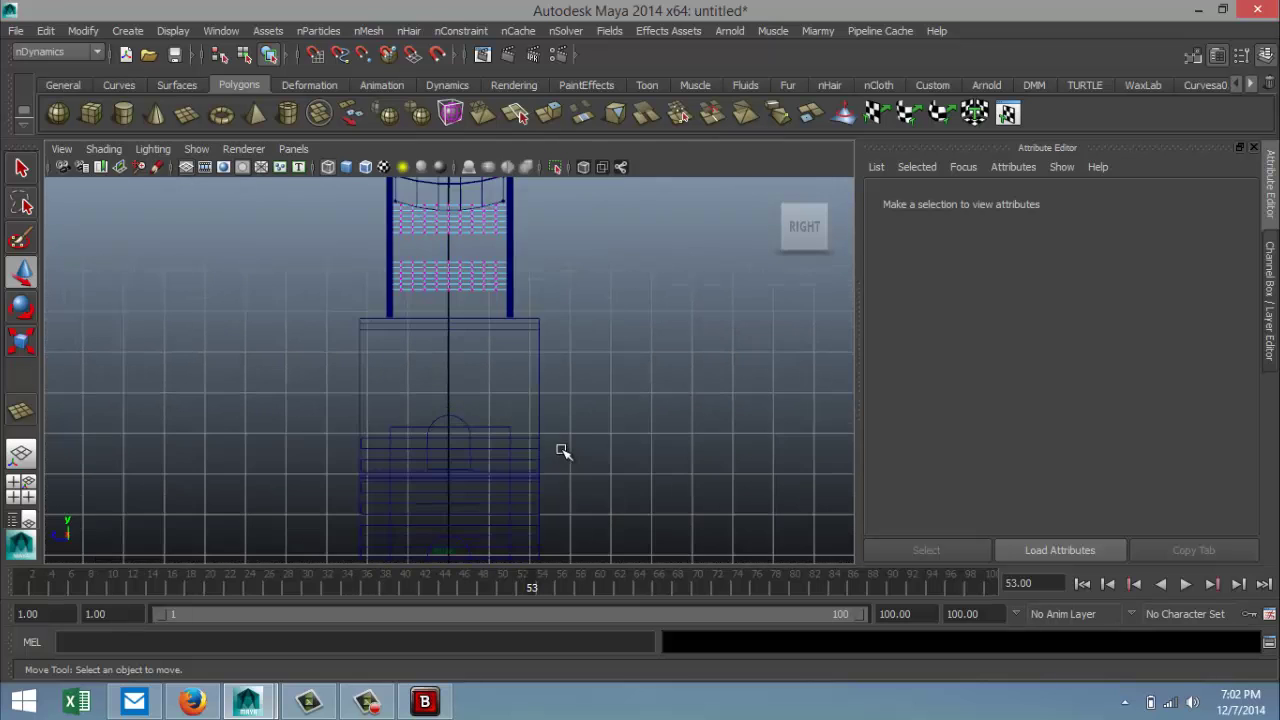
pyautogui.scroll(2, 615, 390)
pyautogui.keyDown('alt'); pyautogui.moveTo(626, 380); pyautogui.dragTo(603, 551, button='middle'); pyautogui.keyUp('alt')
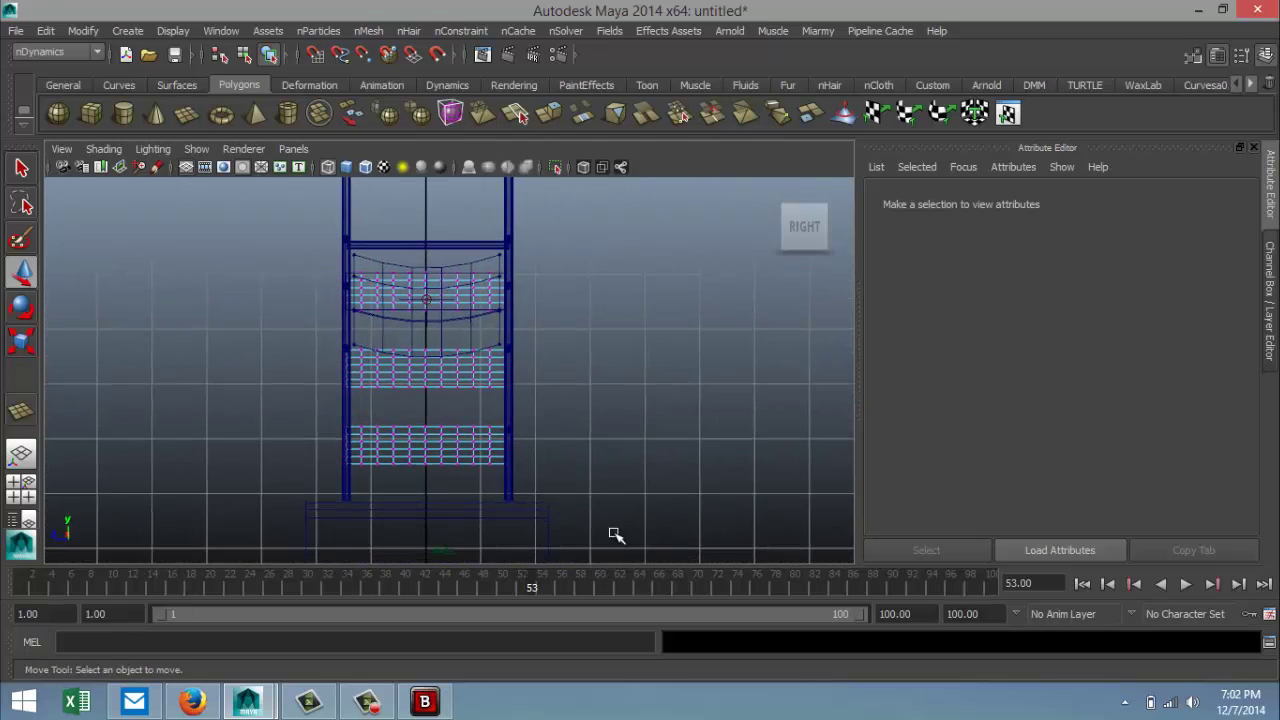
pyautogui.scroll(4, 617, 500)
pyautogui.keyDown('alt'); pyautogui.moveTo(626, 420); pyautogui.dragTo(631, 480, button='middle'); pyautogui.keyUp('alt')
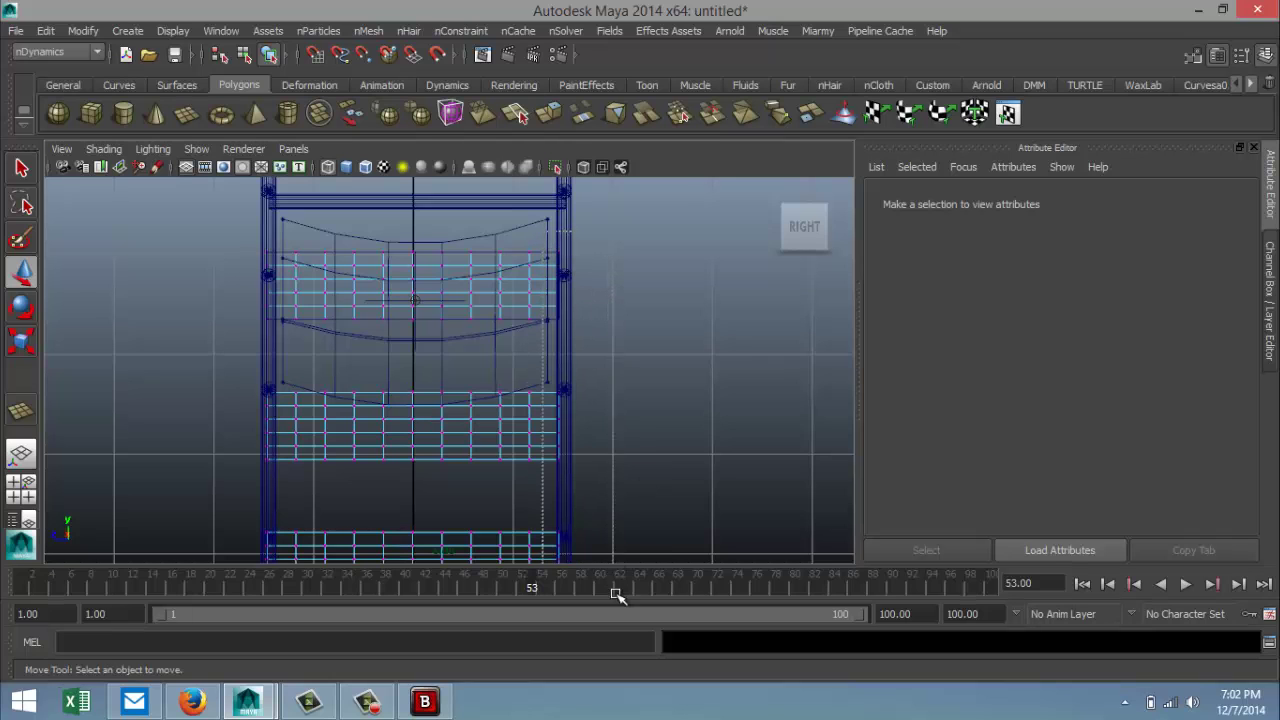
pyautogui.hotkey('ctrl', 'z')
pyautogui.scroll(-3, 652, 530)
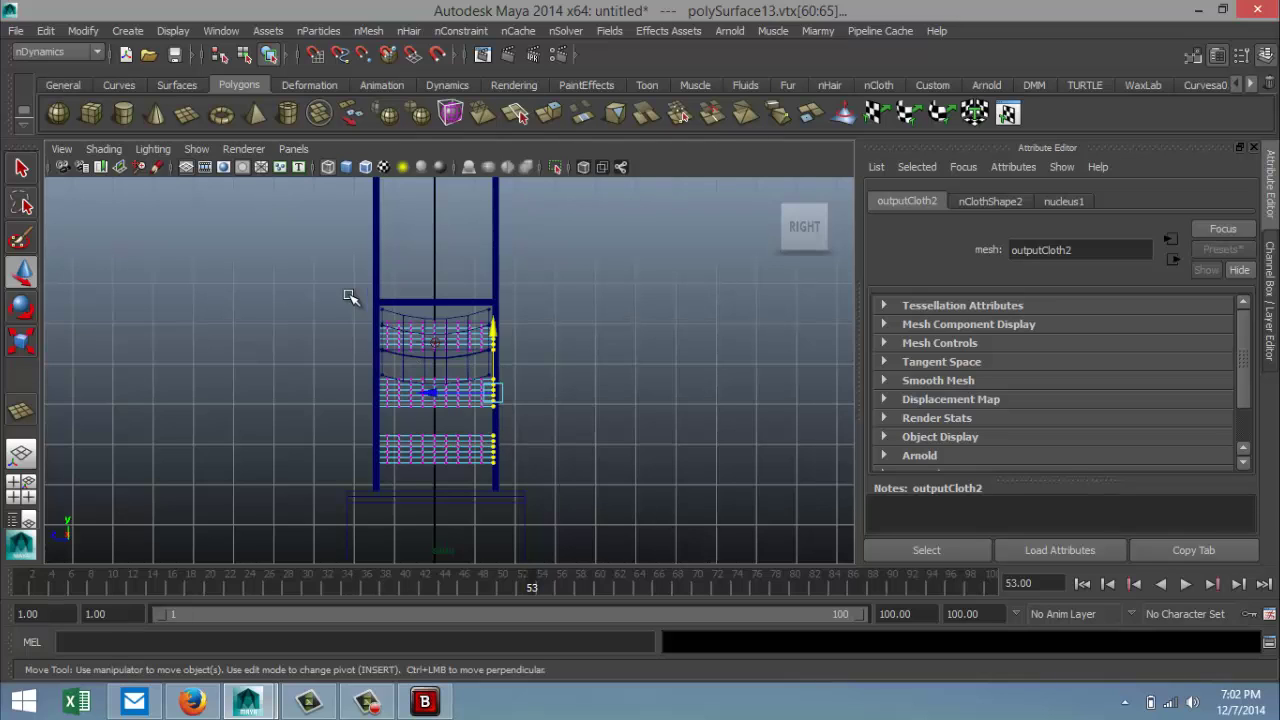
pyautogui.moveTo(340, 285); pyautogui.dragTo(380, 517)
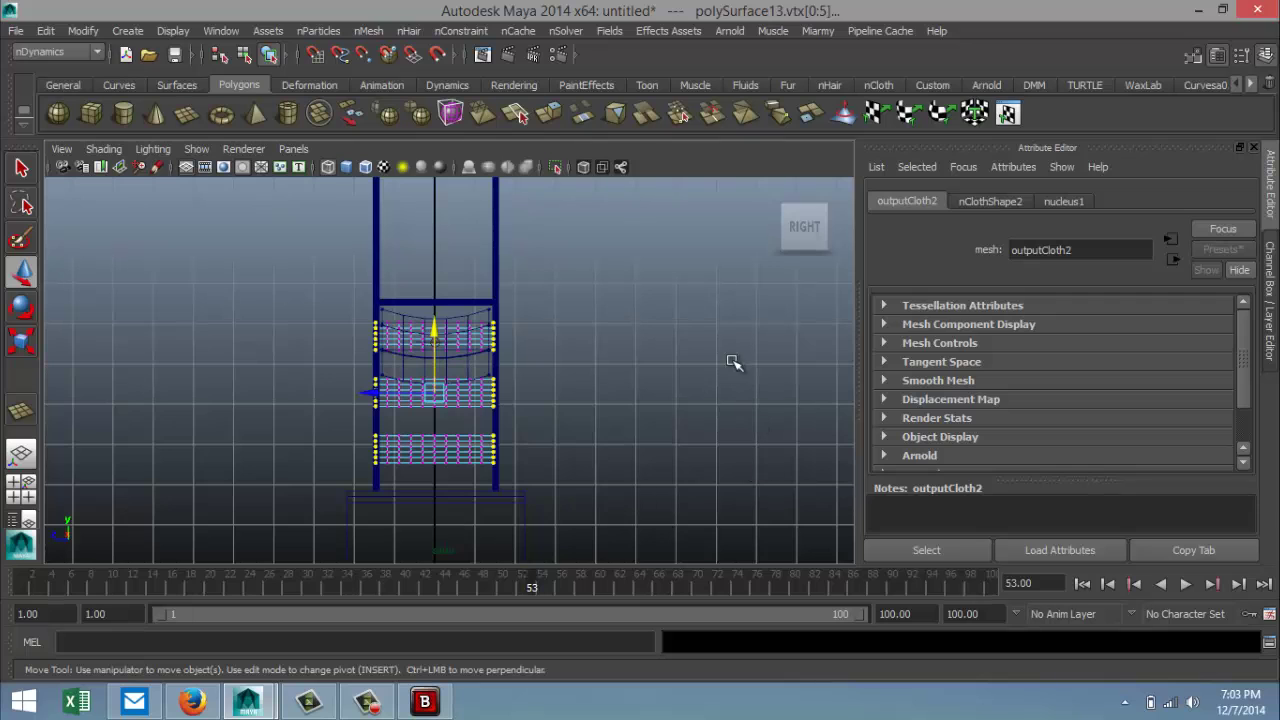
pyautogui.click(462, 31)
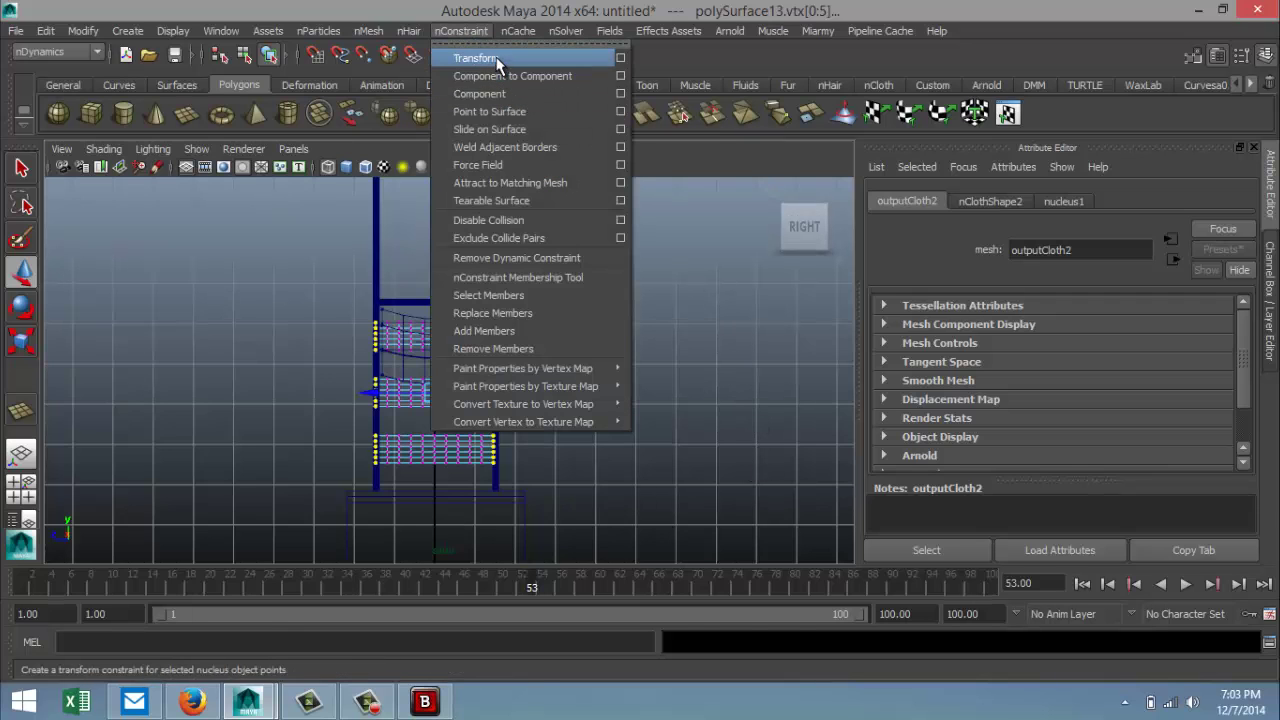
pyautogui.click(497, 59)
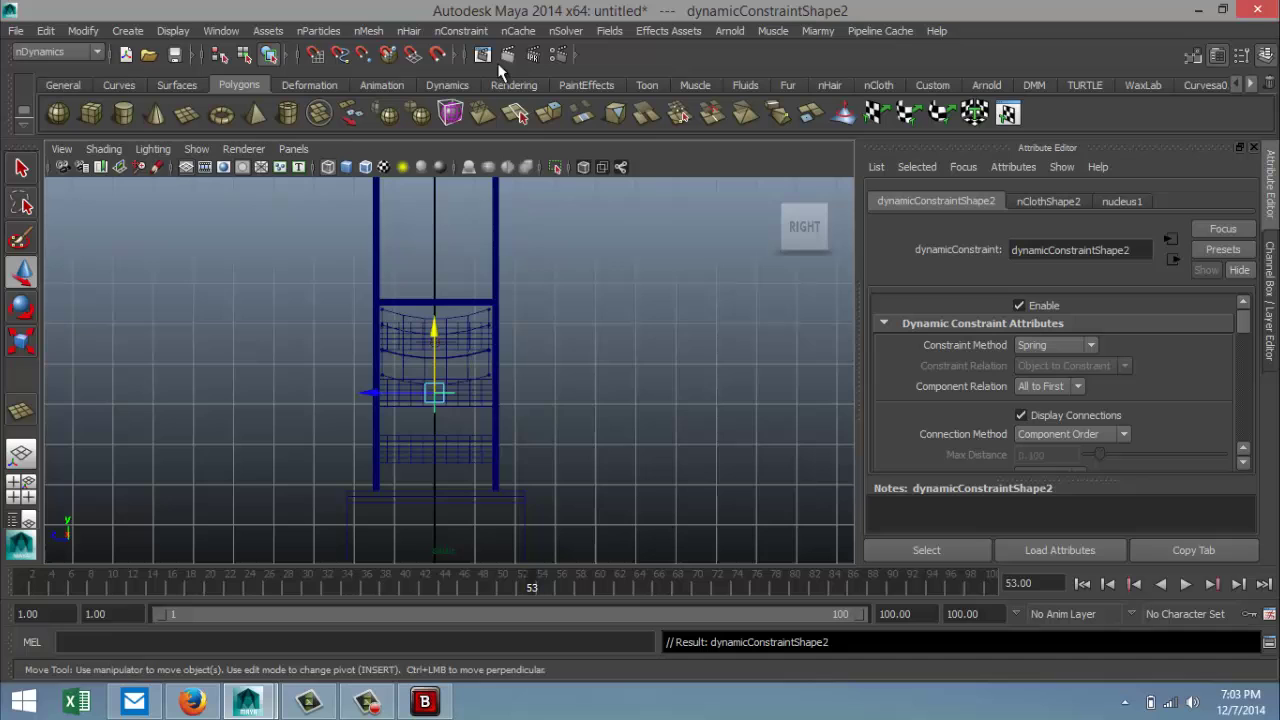
# Step: Play the cloth simulation from frame 1 in the perspective view and stop it at frame 71 so the strips sag
pyautogui.click(34, 490)
pyautogui.keyDown('alt'); pyautogui.moveTo(740, 275); pyautogui.dragTo(726, 314); pyautogui.keyUp('alt')
pyautogui.press('space')
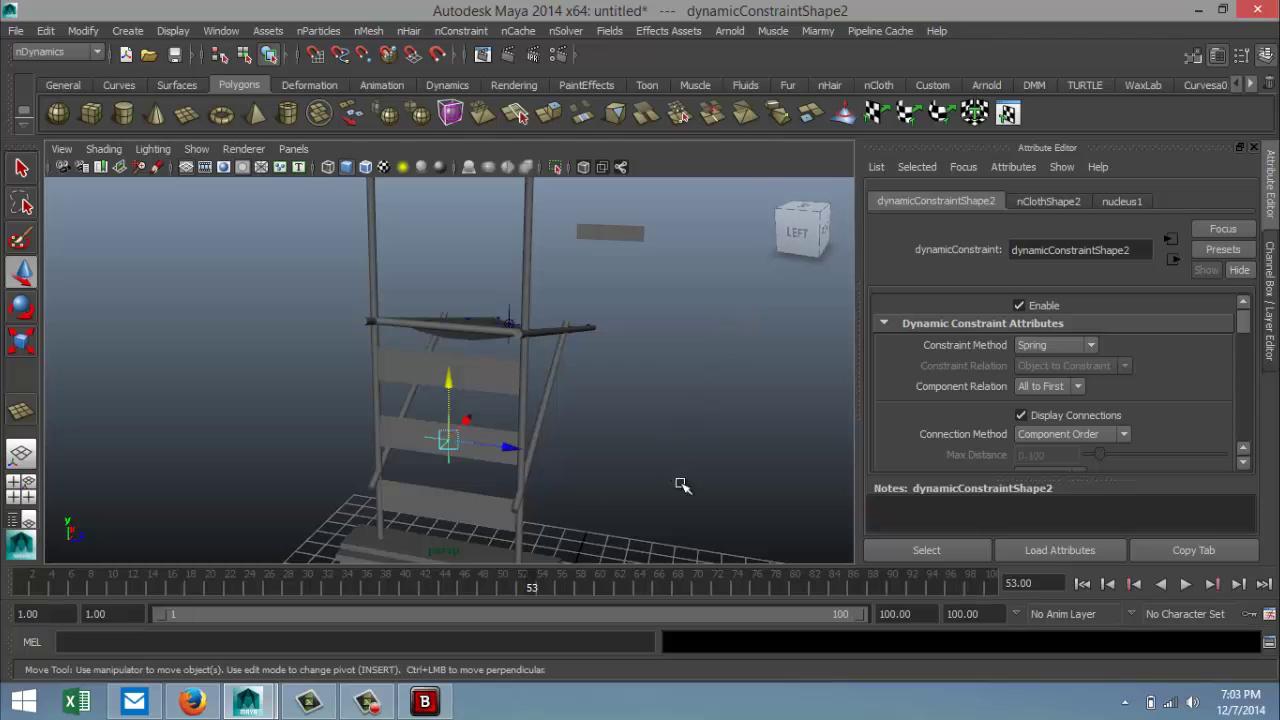
pyautogui.click(1186, 585)
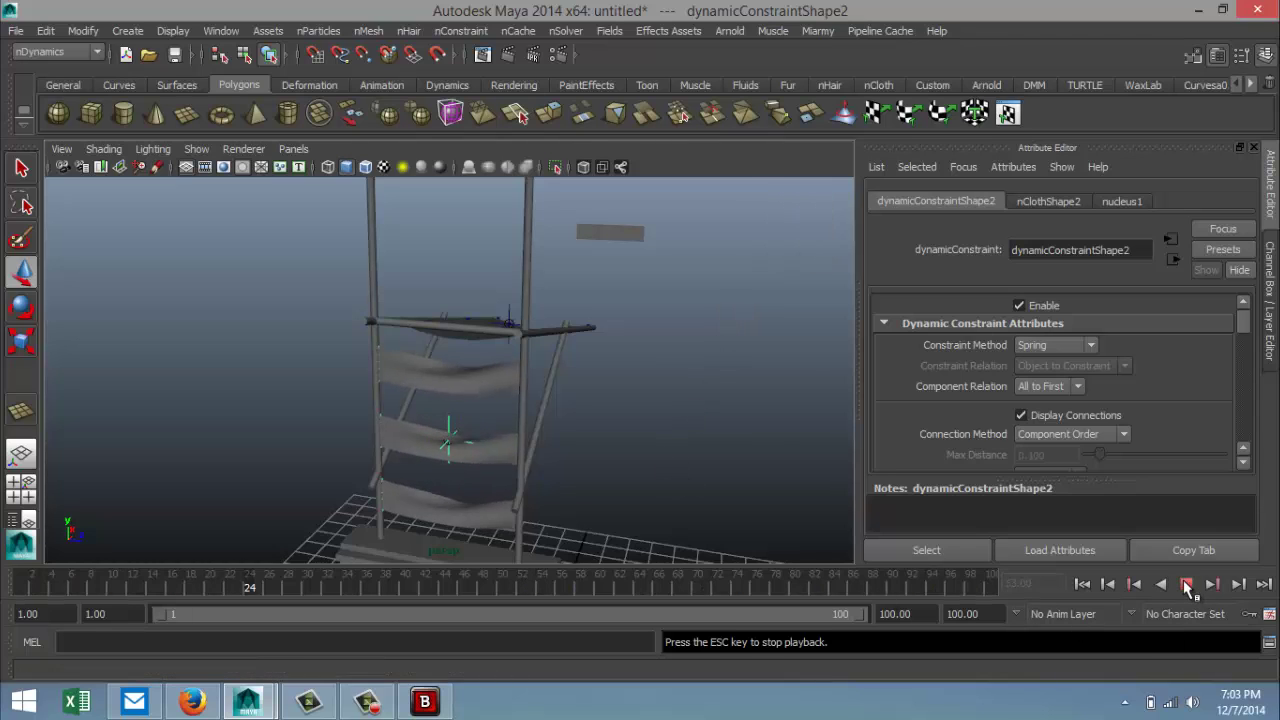
pyautogui.click(1186, 585)
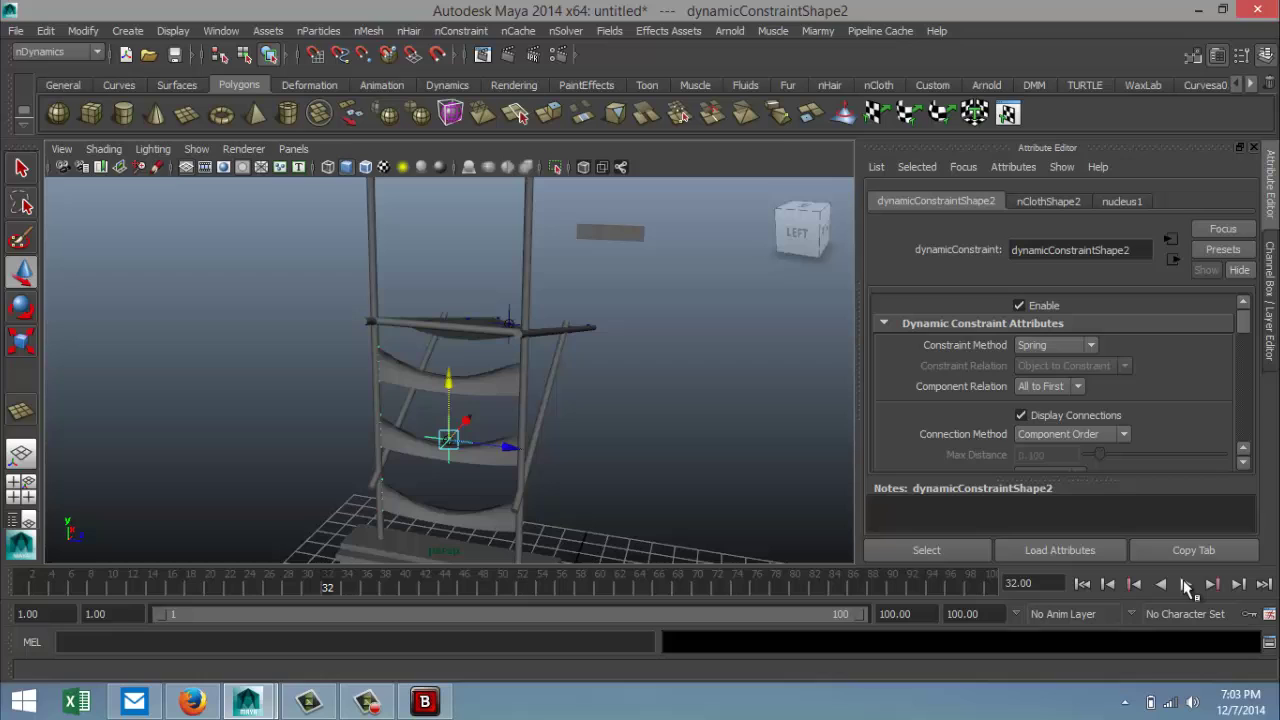
pyautogui.click(1083, 585)
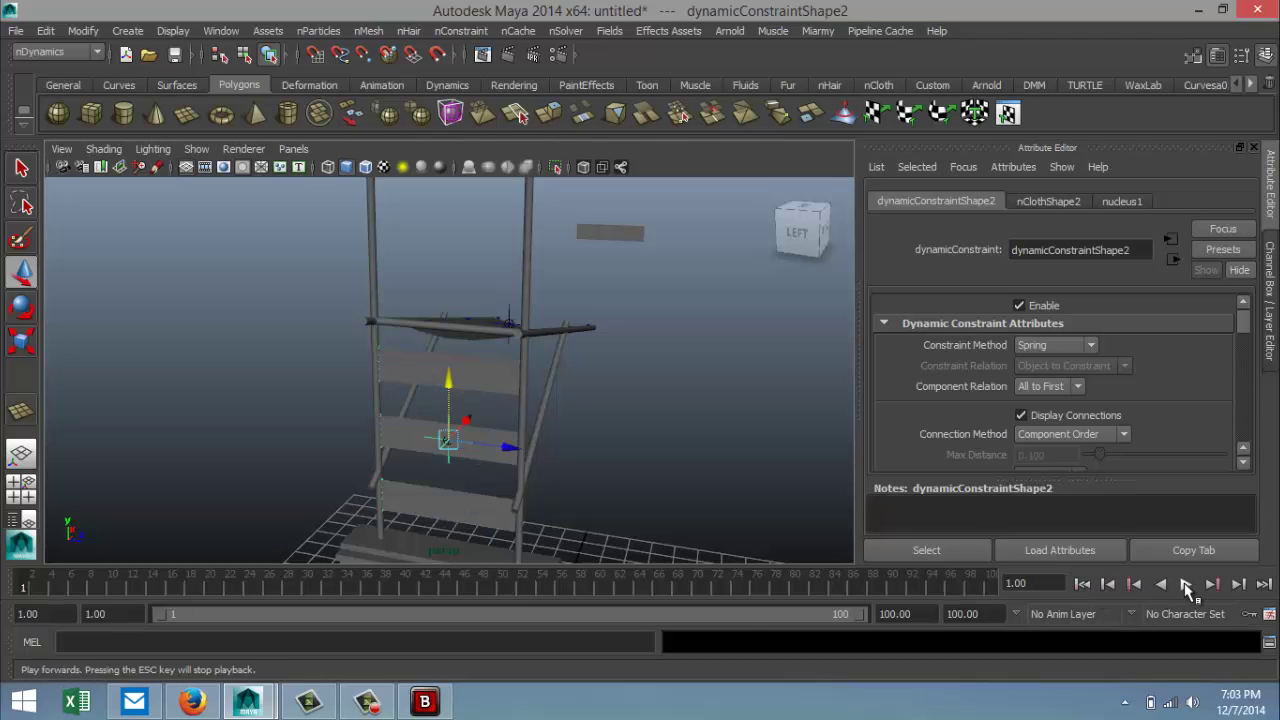
pyautogui.click(1186, 585)
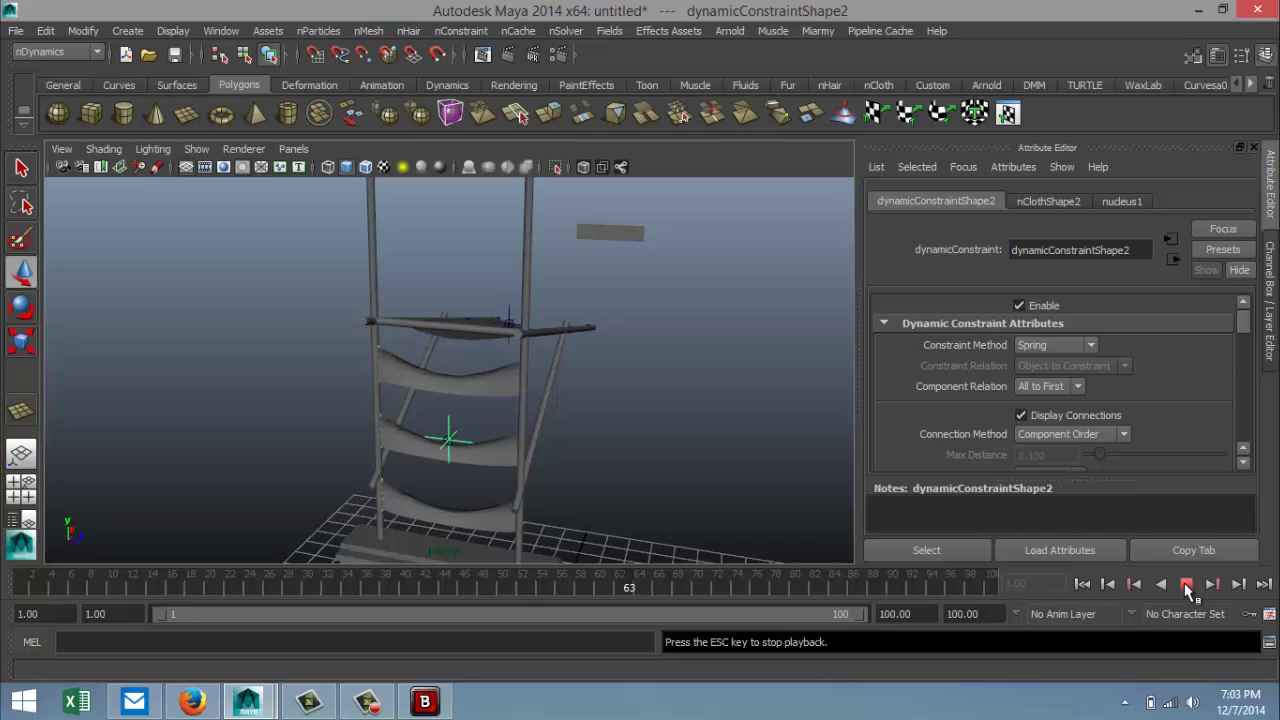
pyautogui.click(1186, 585)
# Step: Select the staircase, framework and cloth pieces, and delete all static channels in the scene
pyautogui.keyDown('alt'); pyautogui.moveTo(617, 457); pyautogui.dragTo(591, 466); pyautogui.keyUp('alt')
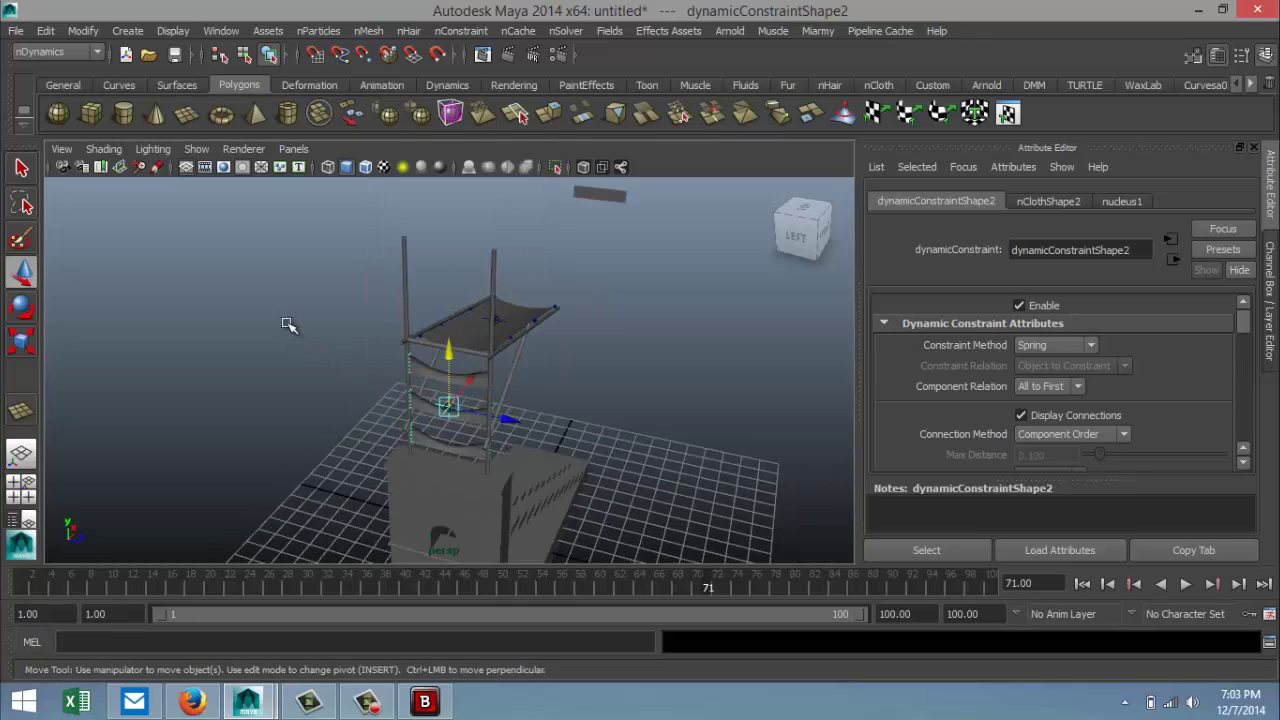
pyautogui.moveTo(288, 325); pyautogui.dragTo(648, 551)
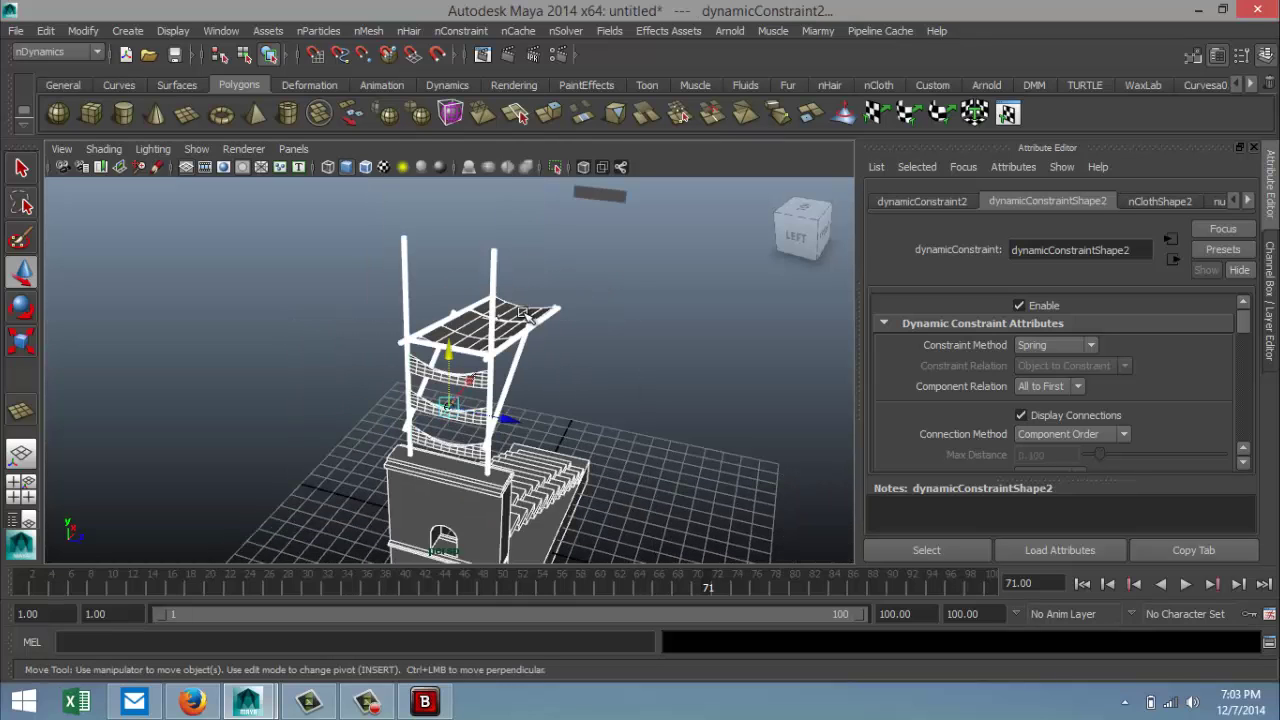
pyautogui.click(47, 31)
pyautogui.moveTo(250, 241)
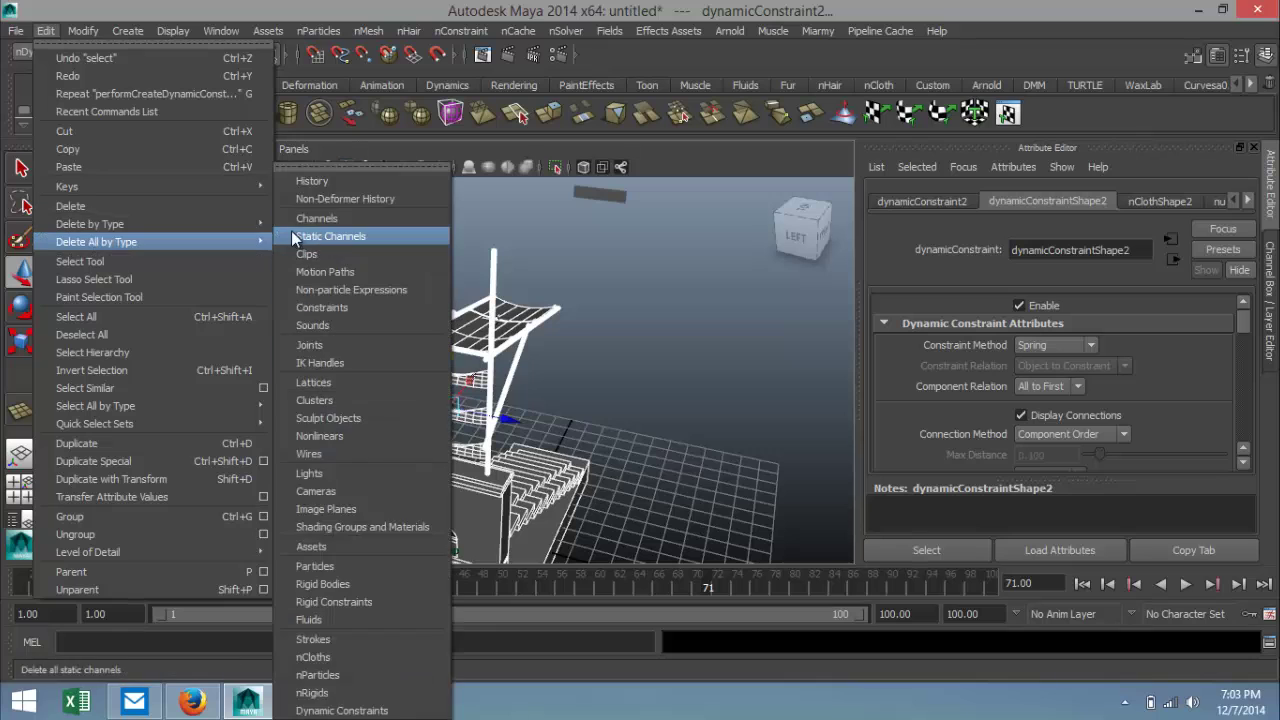
pyautogui.click(312, 234)
# Step: Delete the stray plane floating above the framework
pyautogui.scroll(-5, 408, 331)
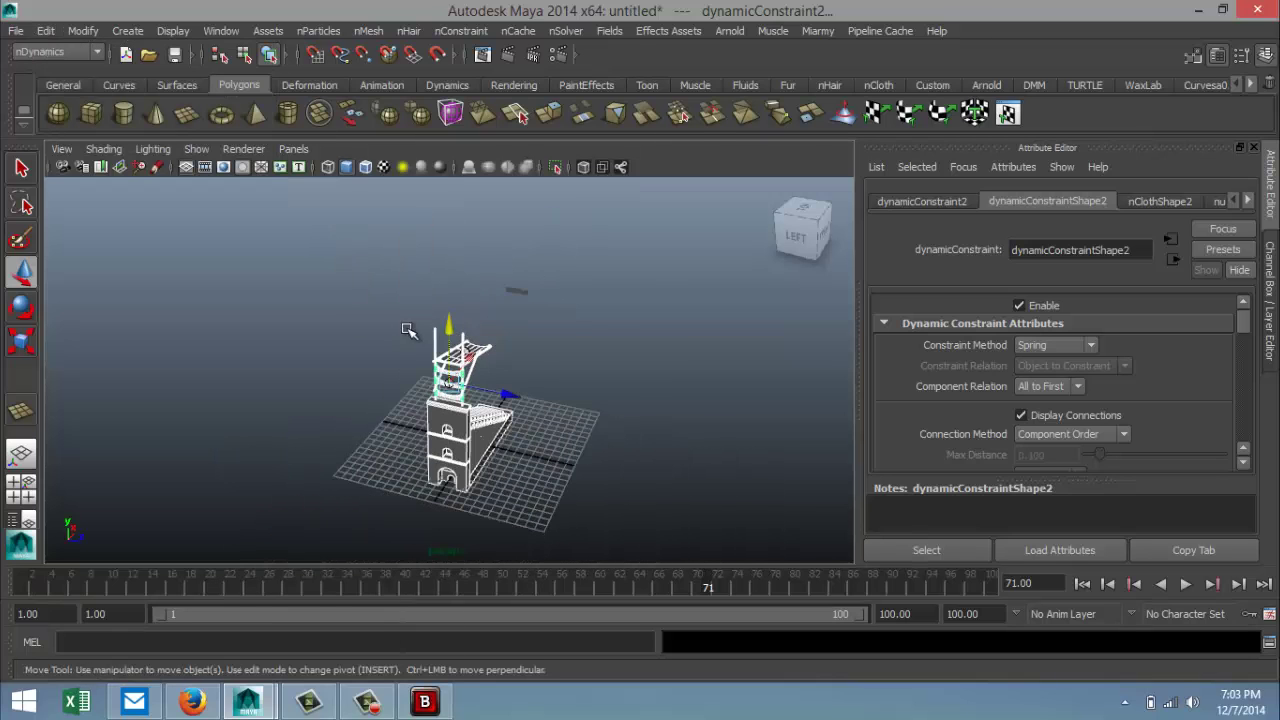
pyautogui.click(520, 293)
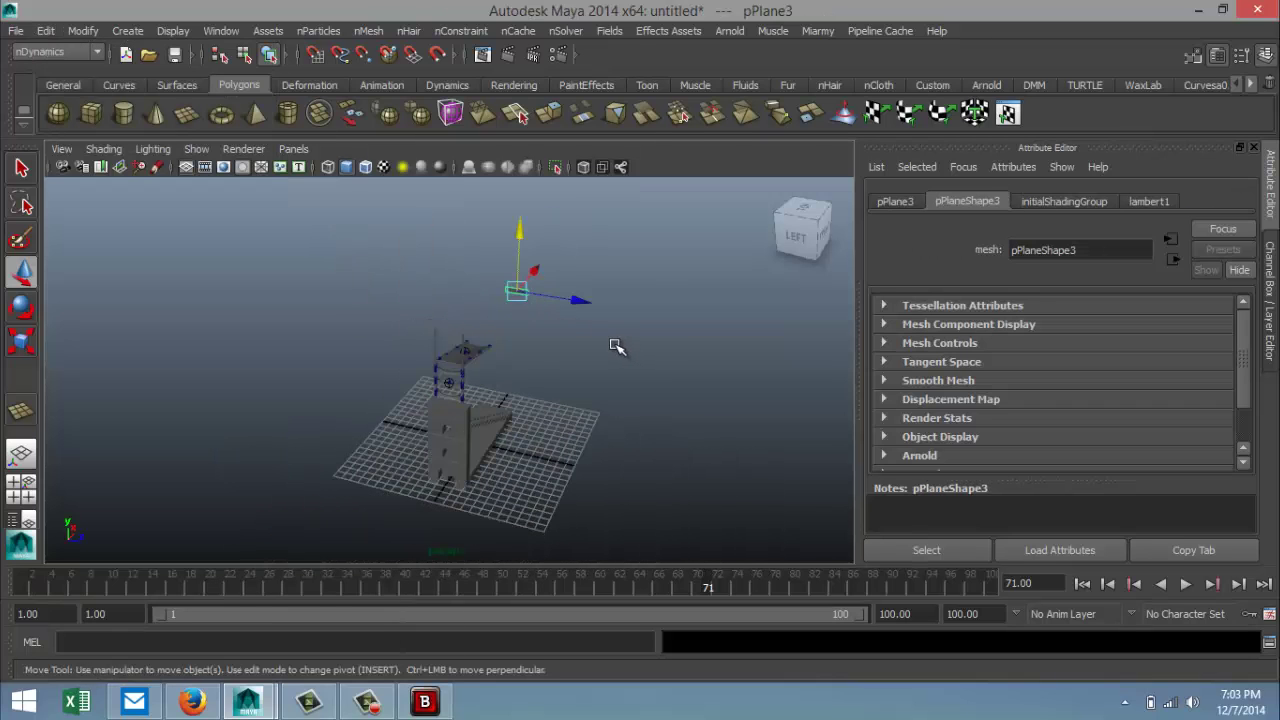
pyautogui.click(595, 343)
pyautogui.scroll(4, 603, 395)
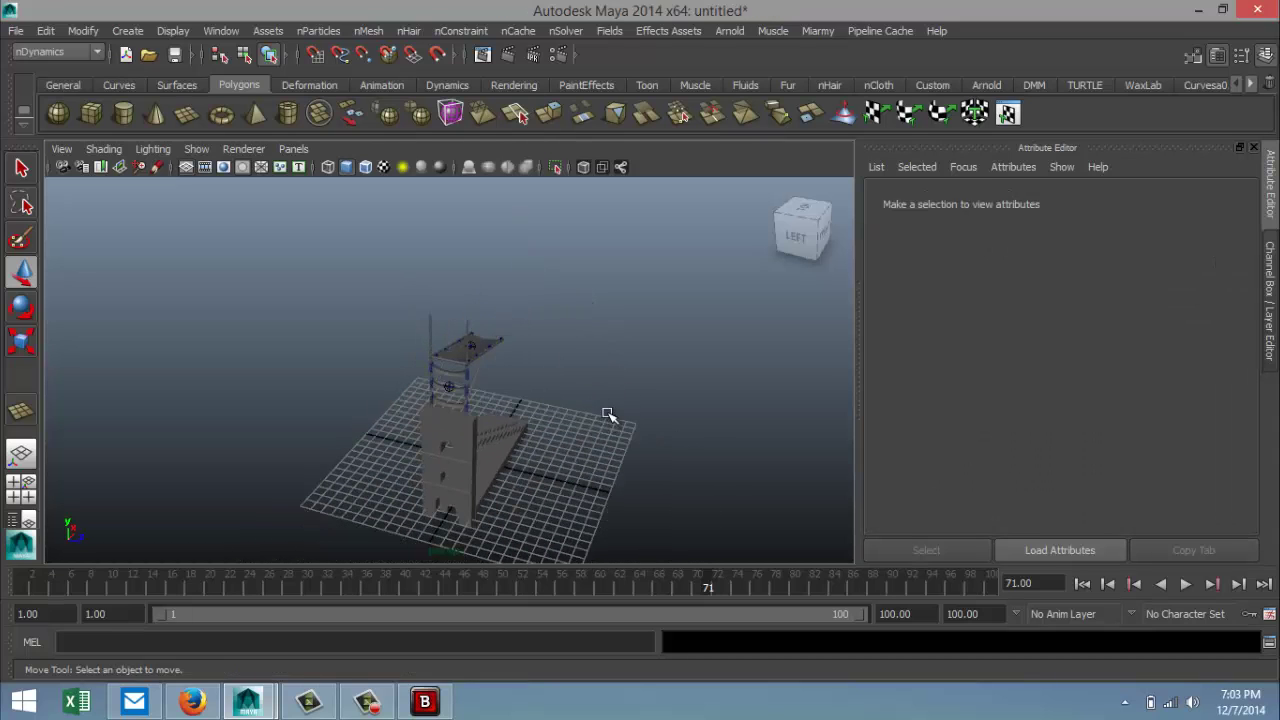
# Step: Draw a polygon plane about 9.93 by 6.03 beside the ground grid and set its width and height subdivisions to 4
pyautogui.keyDown('alt'); pyautogui.moveTo(608, 414); pyautogui.dragTo(568, 413); pyautogui.keyUp('alt')
pyautogui.keyDown('alt'); pyautogui.moveTo(577, 418); pyautogui.dragTo(545, 340, button='middle'); pyautogui.keyUp('alt')
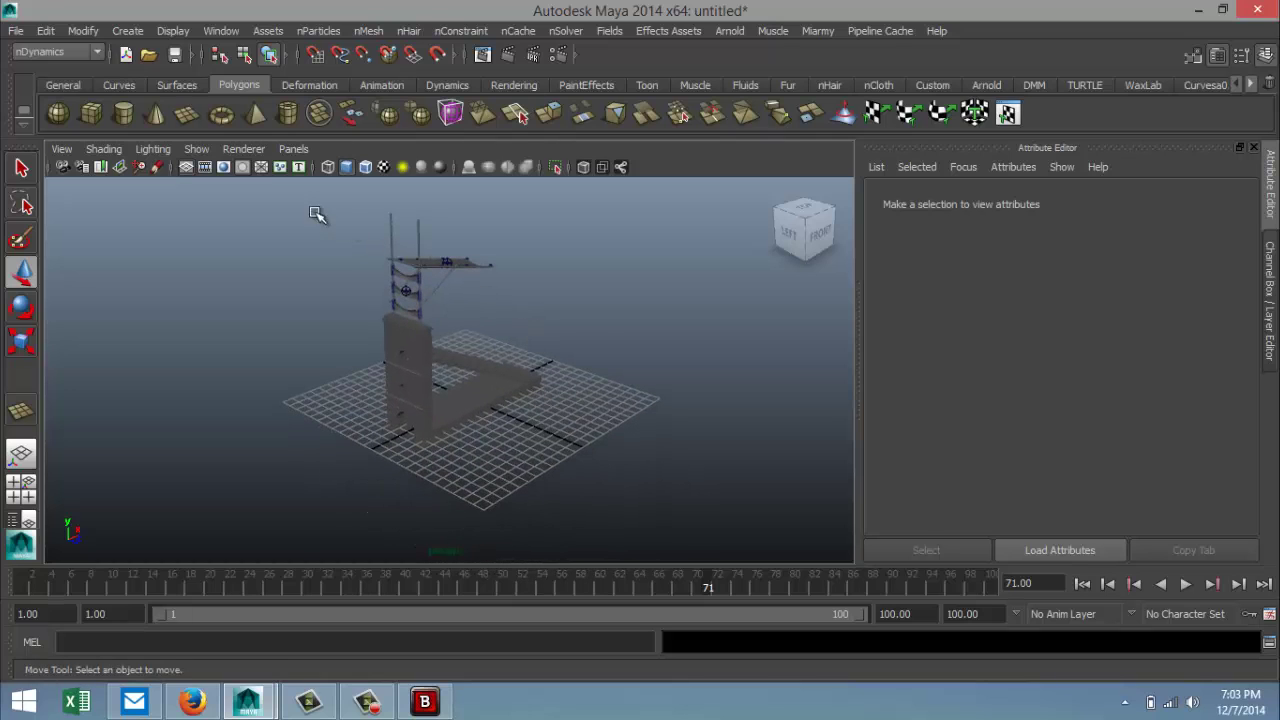
pyautogui.moveTo(275, 320); pyautogui.dragTo(653, 490)
pyautogui.click(644, 428)
pyautogui.keyDown('alt'); pyautogui.moveTo(567, 369); pyautogui.dragTo(620, 428, button='middle'); pyautogui.keyUp('alt')
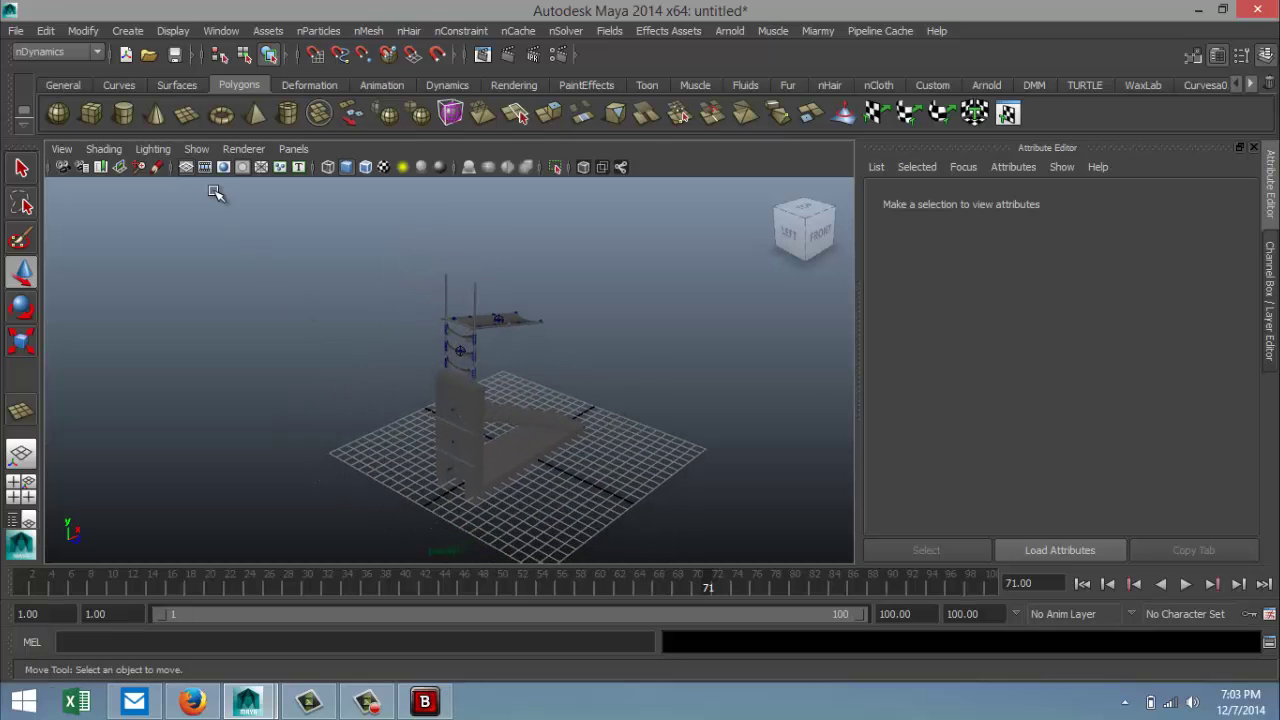
pyautogui.click(185, 116)
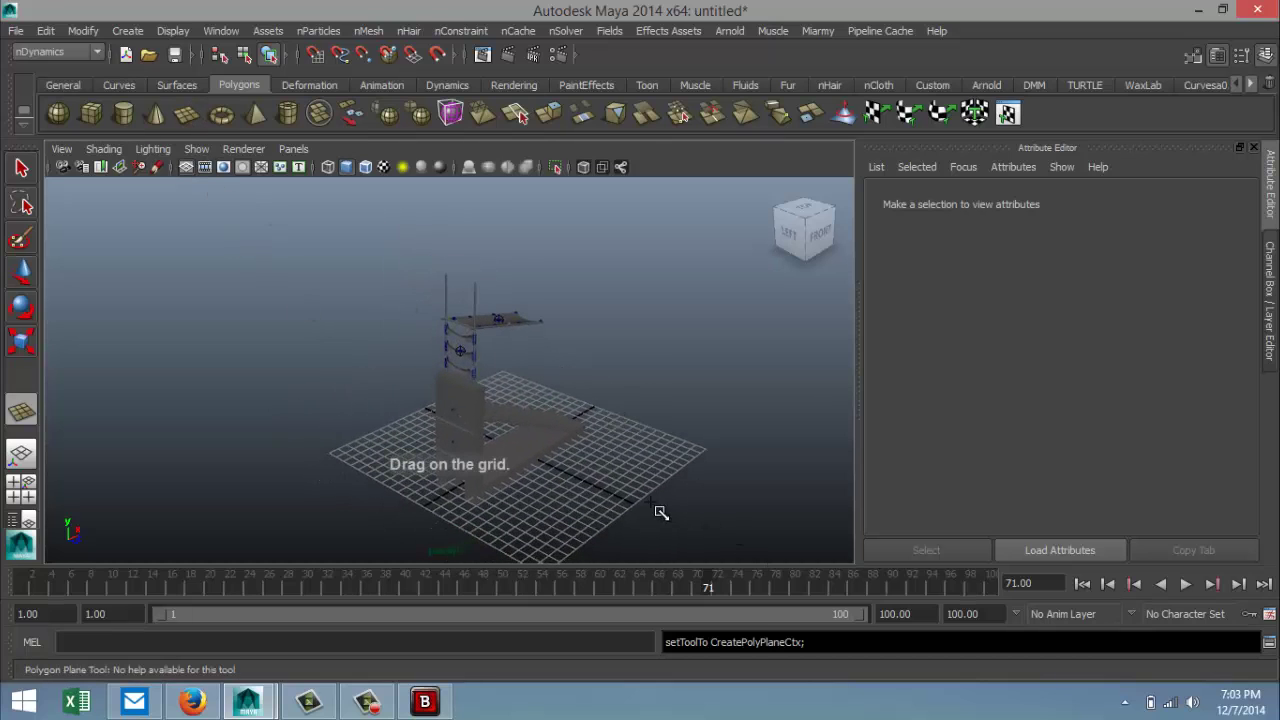
pyautogui.moveTo(661, 511); pyautogui.dragTo(756, 474)
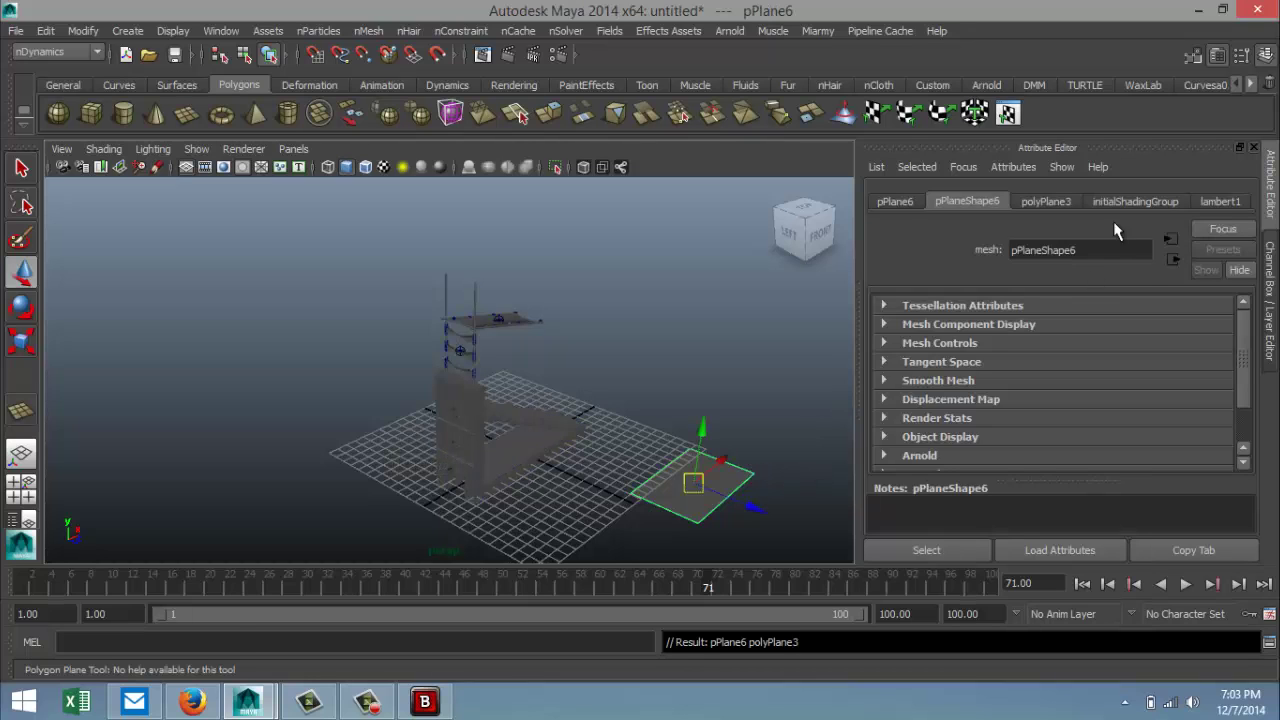
pyautogui.click(1050, 203)
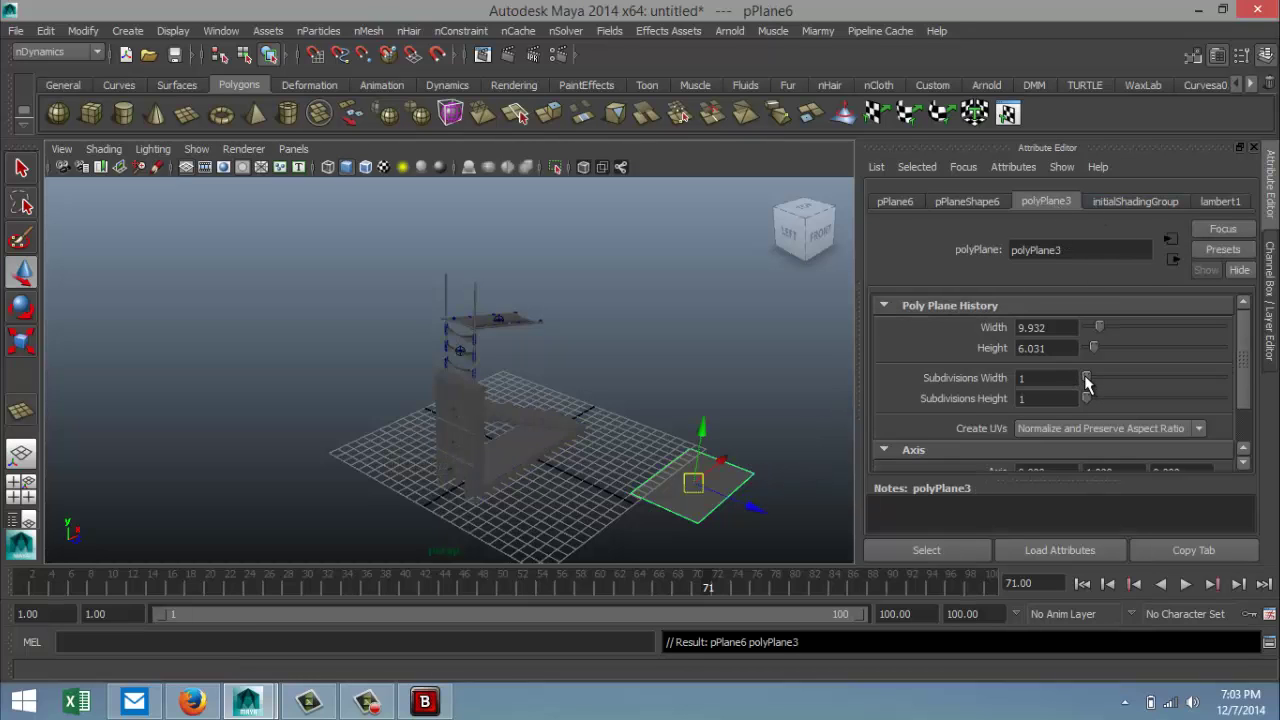
pyautogui.moveTo(1086, 379); pyautogui.dragTo(1094, 400)
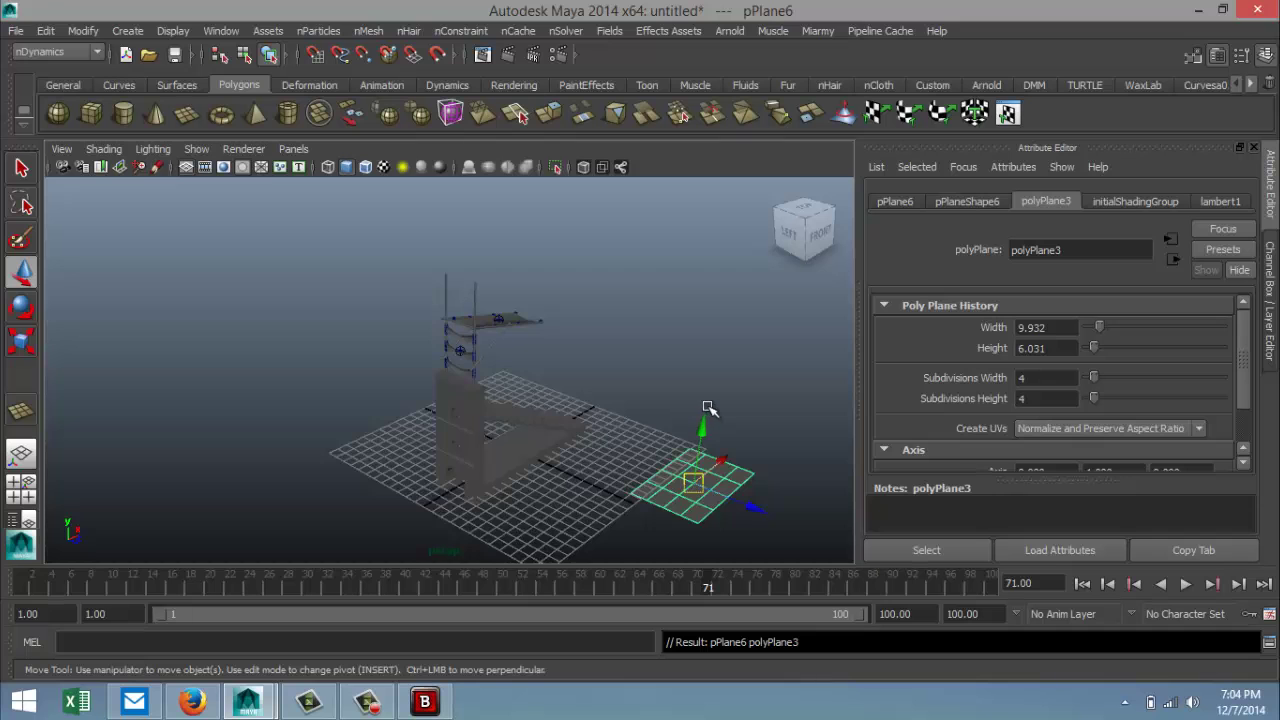
# Step: Taper the new plane into a triangle by scaling its vertex columns progressively narrower along Z, collapsing the far end almost to a point
pyautogui.press('f')
pyautogui.keyDown('alt'); pyautogui.moveTo(706, 402); pyautogui.dragTo(600, 325); pyautogui.keyUp('alt')
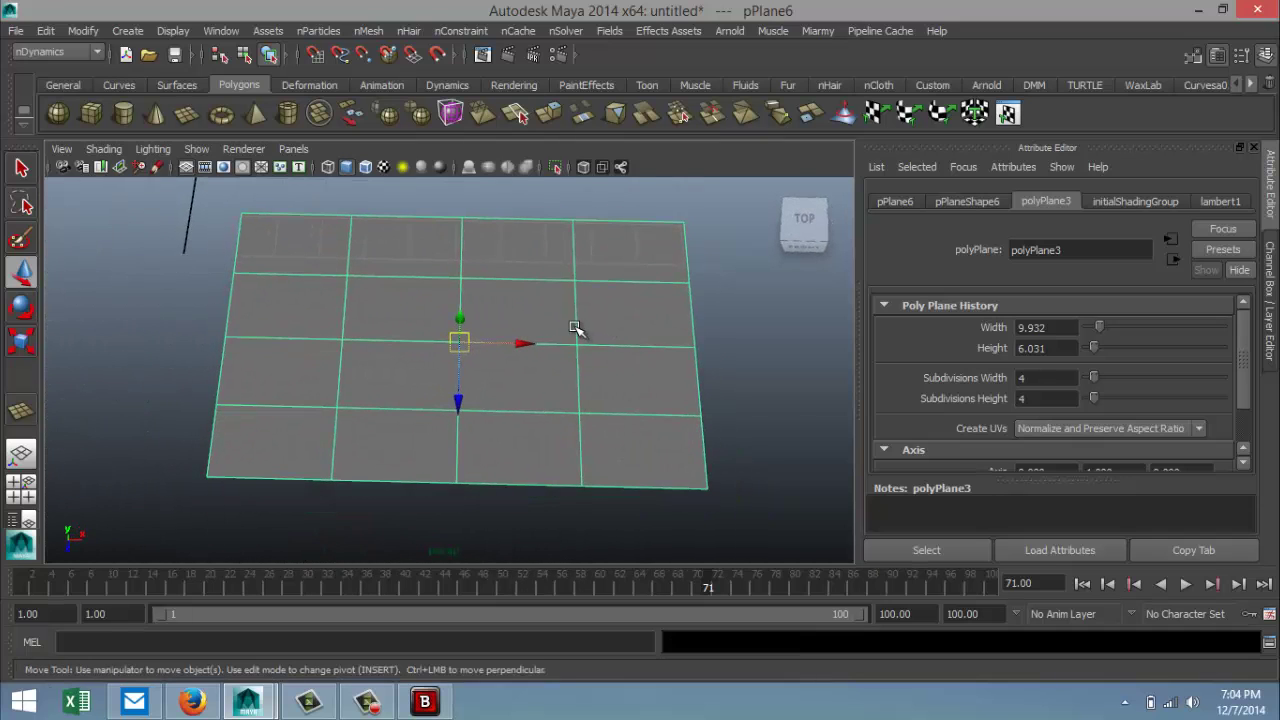
pyautogui.moveTo(578, 330); pyautogui.dragTo(512, 293, button='right')
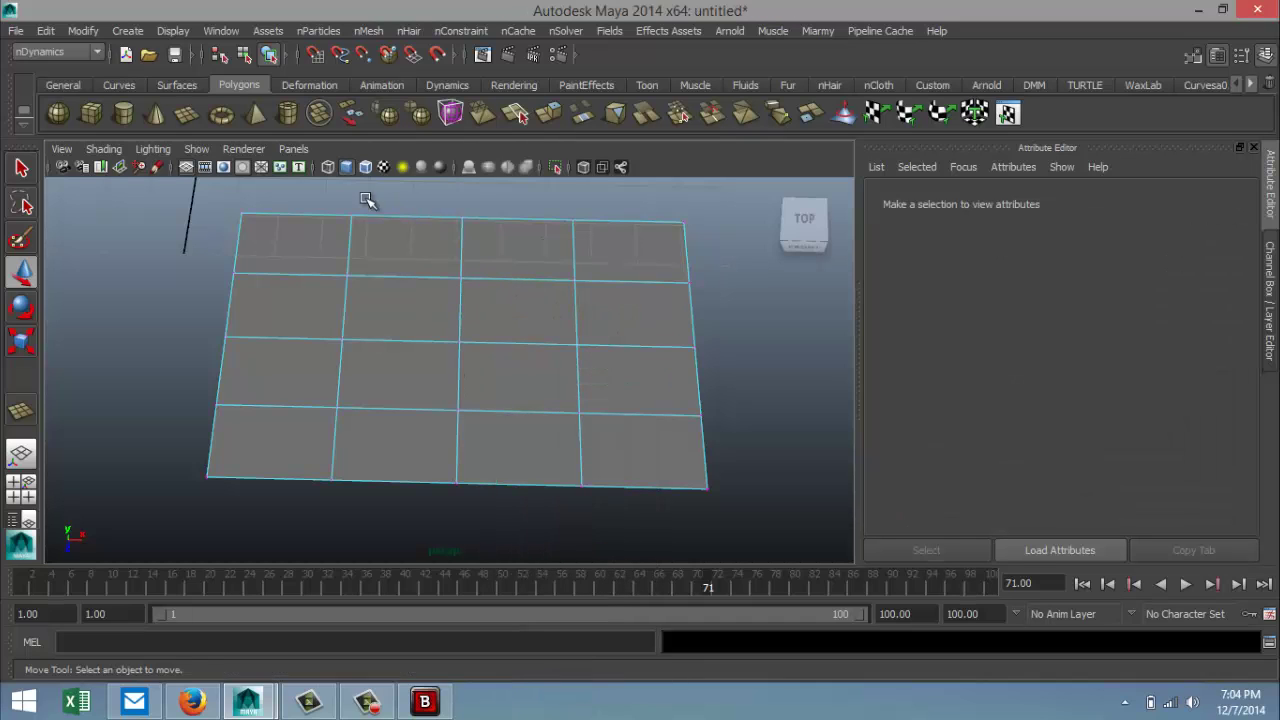
pyautogui.moveTo(322, 188); pyautogui.dragTo(794, 557)
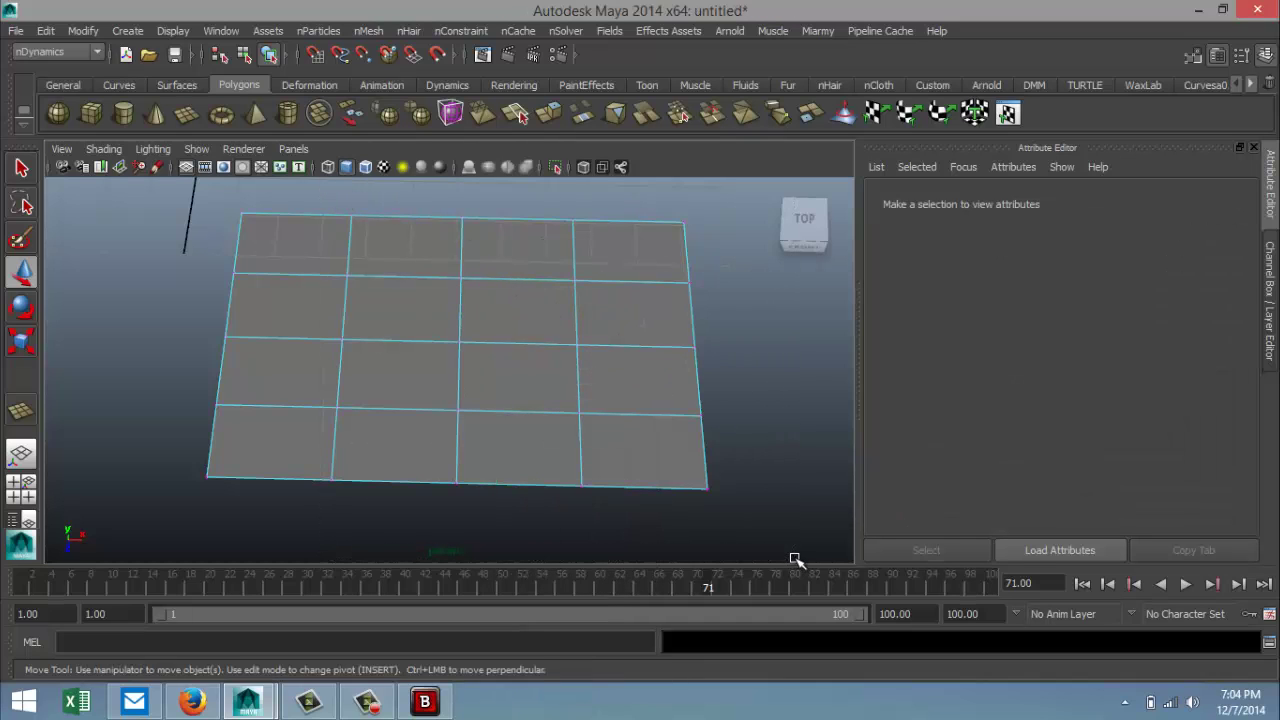
pyautogui.press('r')
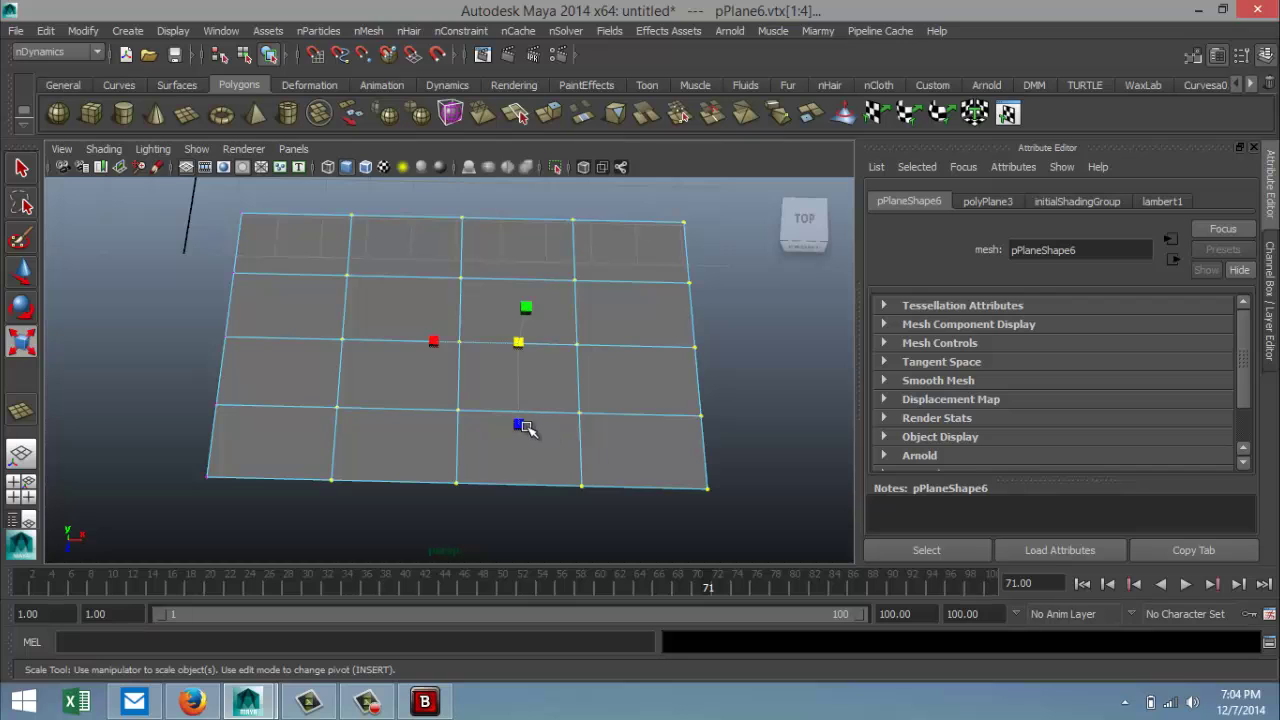
pyautogui.moveTo(524, 427); pyautogui.dragTo(528, 404)
pyautogui.moveTo(418, 314); pyautogui.dragTo(583, 405)
pyautogui.moveTo(550, 246); pyautogui.dragTo(765, 537)
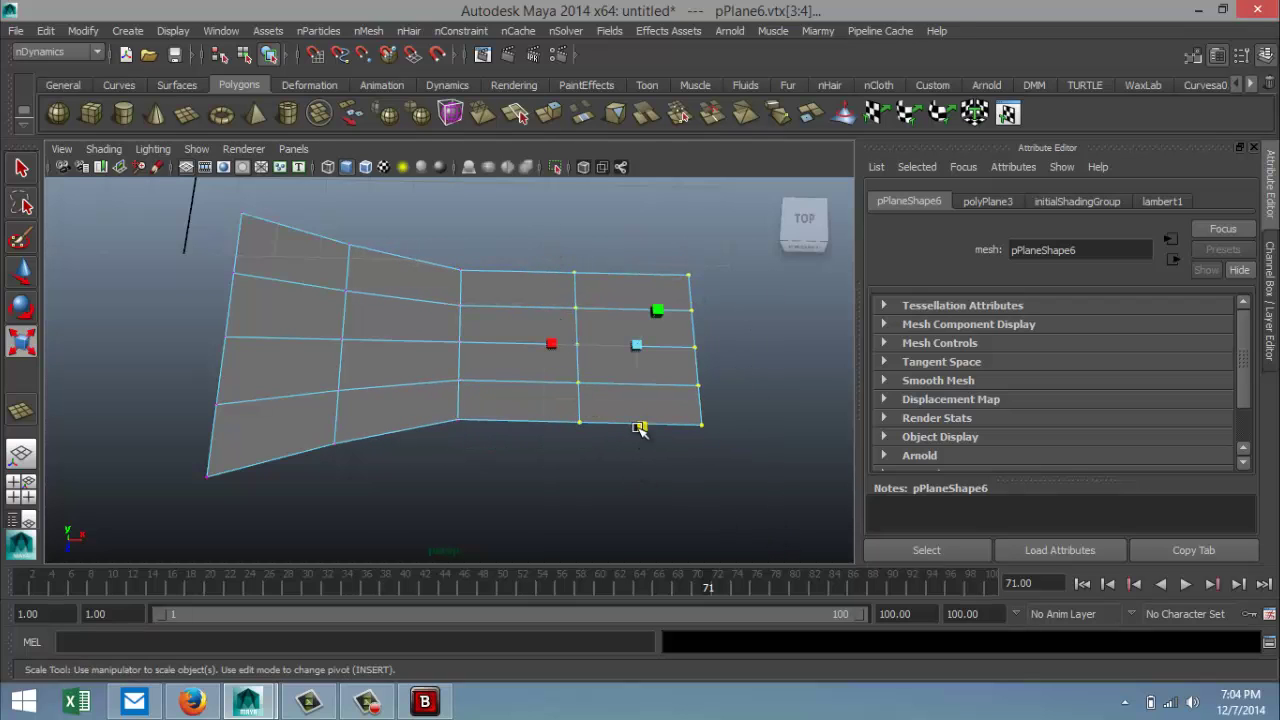
pyautogui.moveTo(640, 428); pyautogui.dragTo(648, 402)
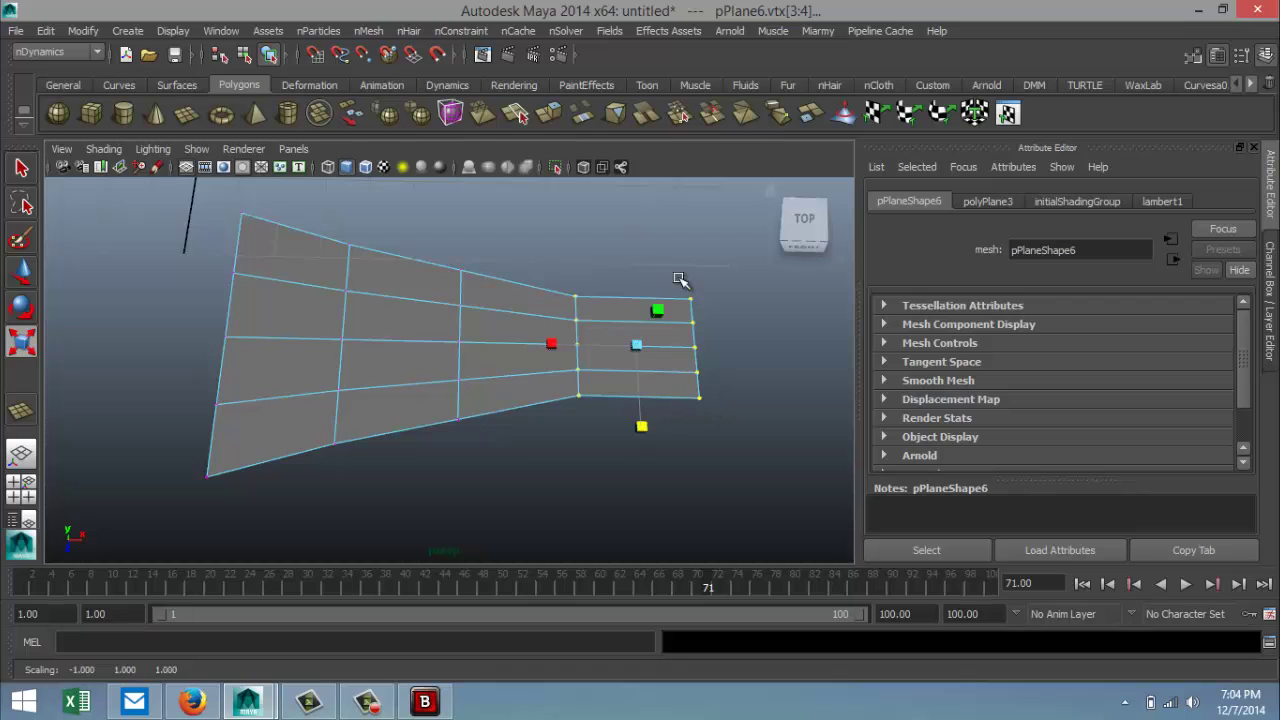
pyautogui.moveTo(686, 286); pyautogui.dragTo(772, 515)
pyautogui.moveTo(704, 429); pyautogui.dragTo(702, 348)
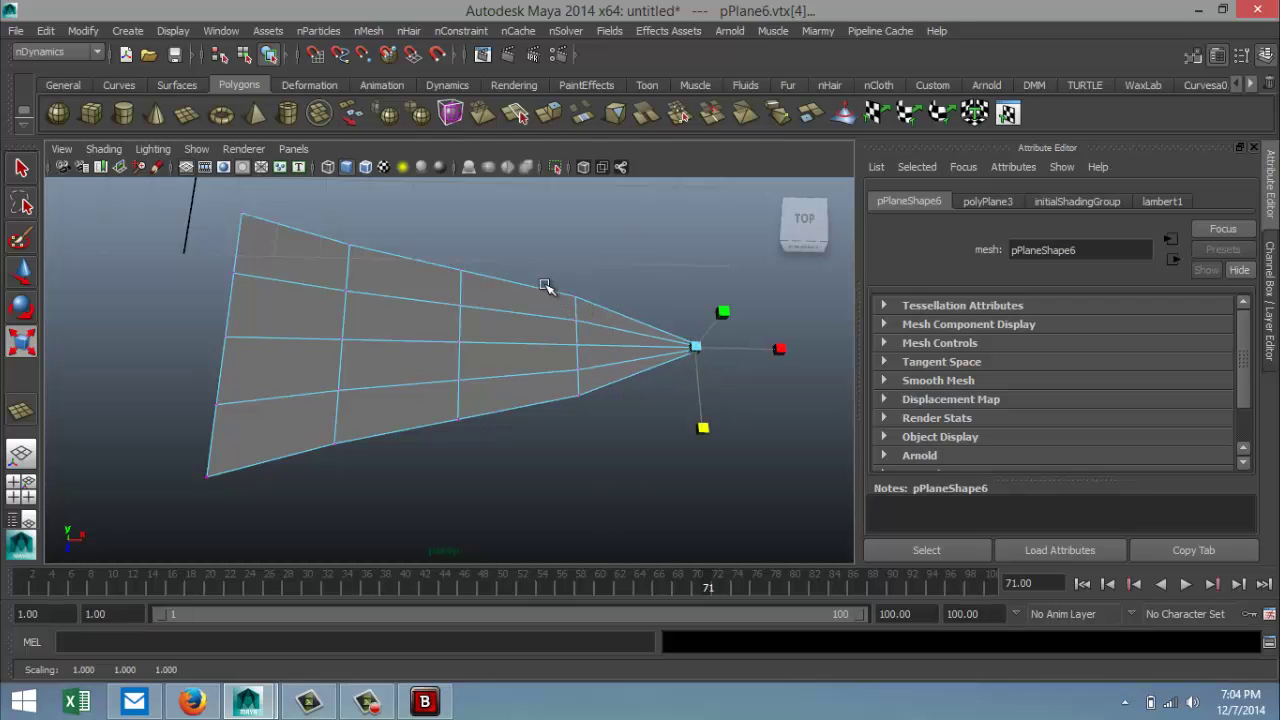
# Step: Straighten the triangle's slanted sides by scaling the column nearest the tip and the middle vertex column narrower along Z
pyautogui.moveTo(552, 282); pyautogui.dragTo(605, 470)
pyautogui.moveTo(584, 427); pyautogui.dragTo(586, 408)
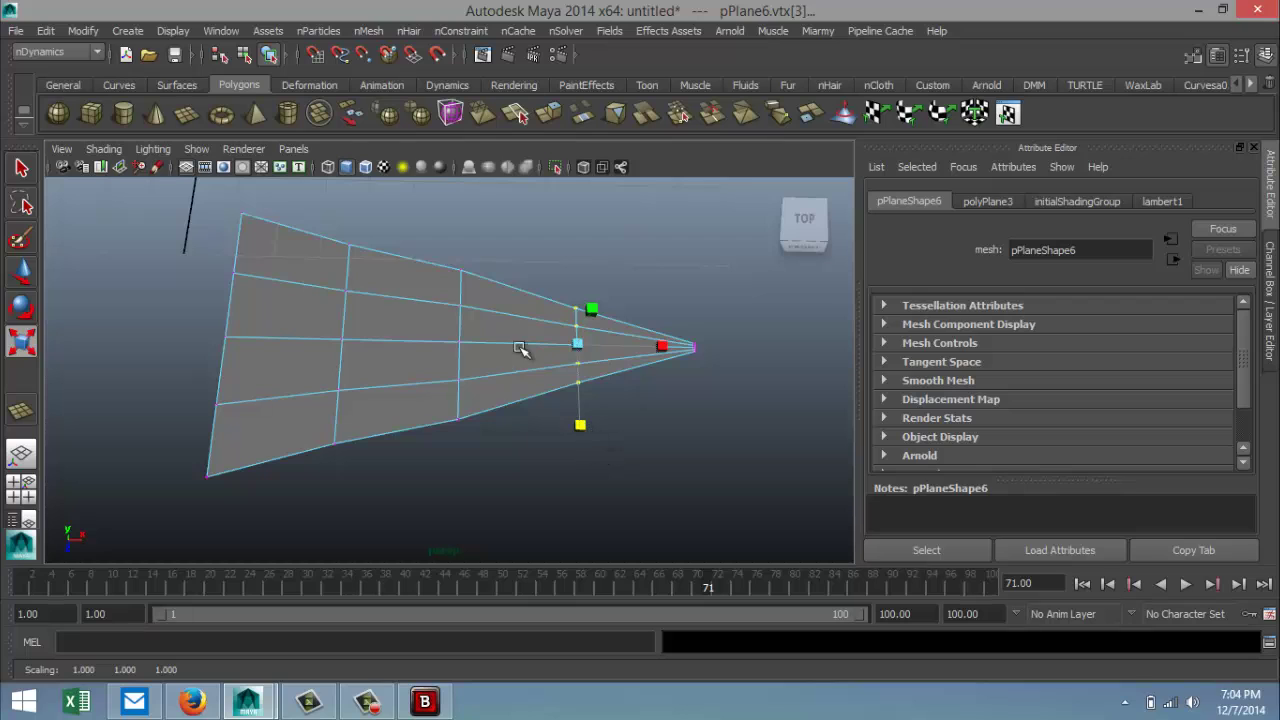
pyautogui.moveTo(437, 257); pyautogui.dragTo(471, 503)
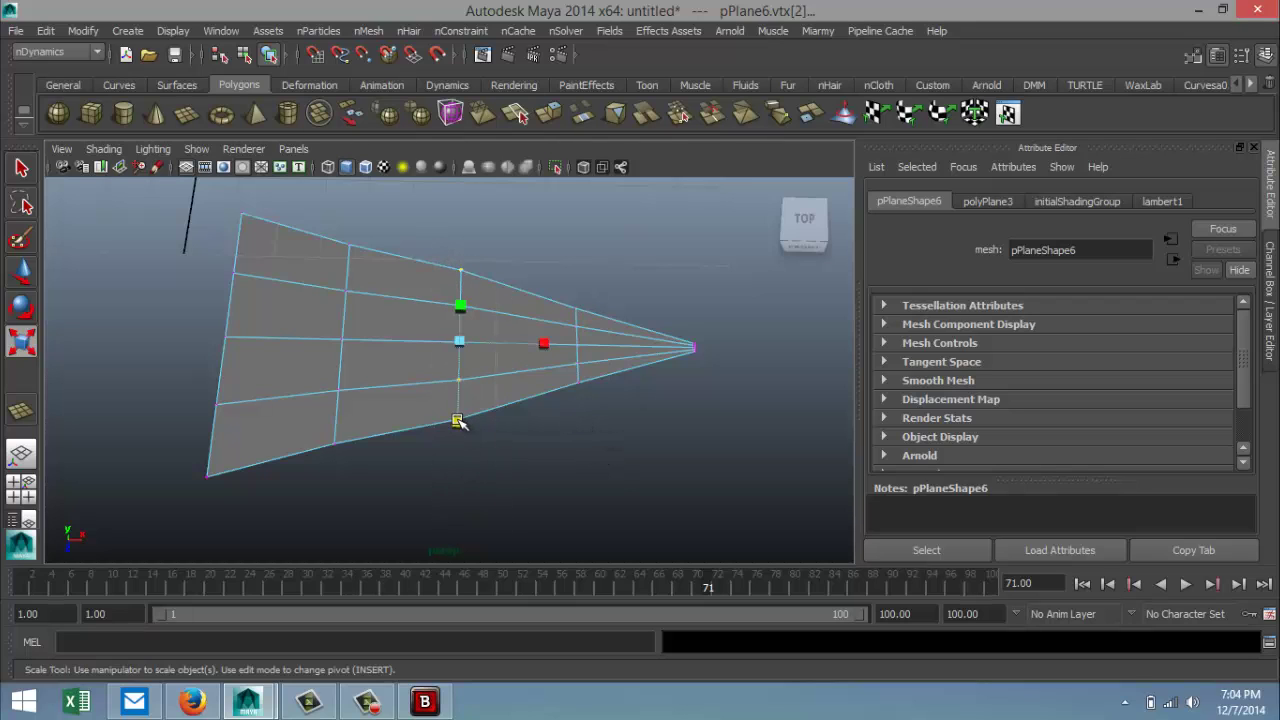
pyautogui.moveTo(458, 421); pyautogui.dragTo(458, 412)
pyautogui.click(571, 504)
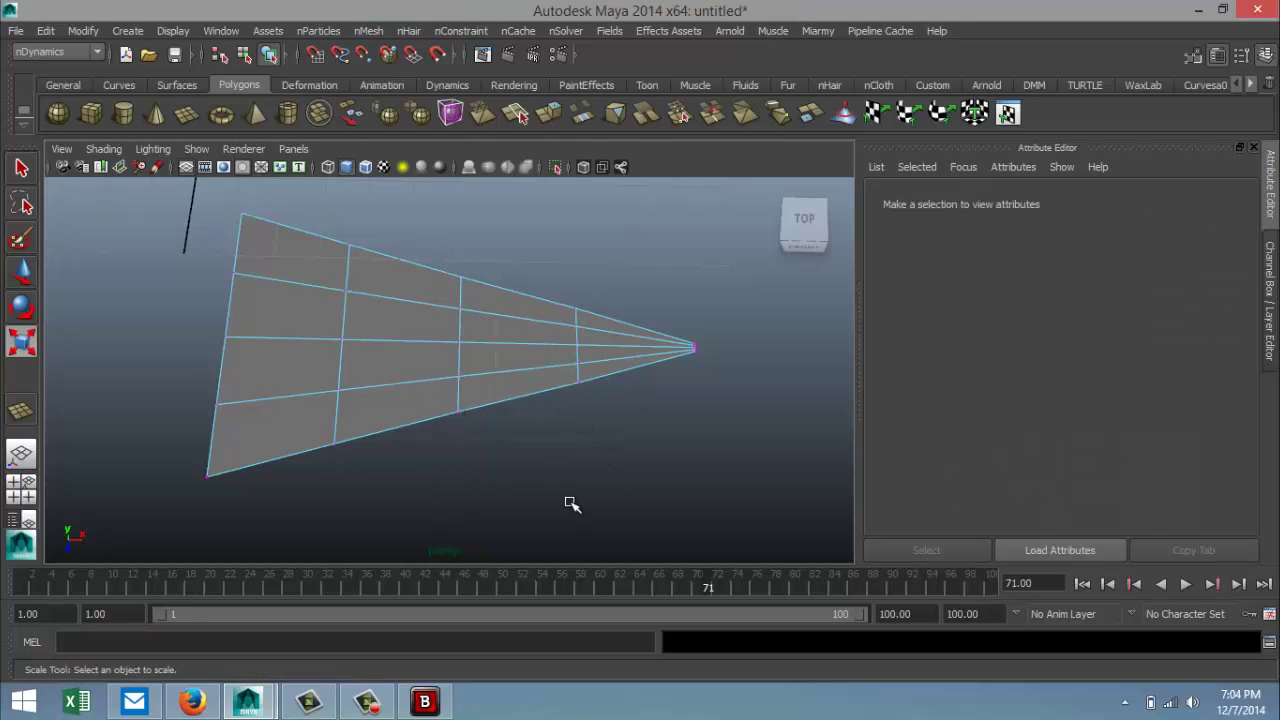
# Step: Return the triangular plane to object mode and stand it upright with an X rotation of 90 degrees
pyautogui.moveTo(372, 293); pyautogui.dragTo(443, 284, button='right')
pyautogui.scroll(-5, 450, 440)
pyautogui.keyDown('alt'); pyautogui.moveTo(460, 465); pyautogui.dragTo(614, 412); pyautogui.keyUp('alt')
pyautogui.press('e')
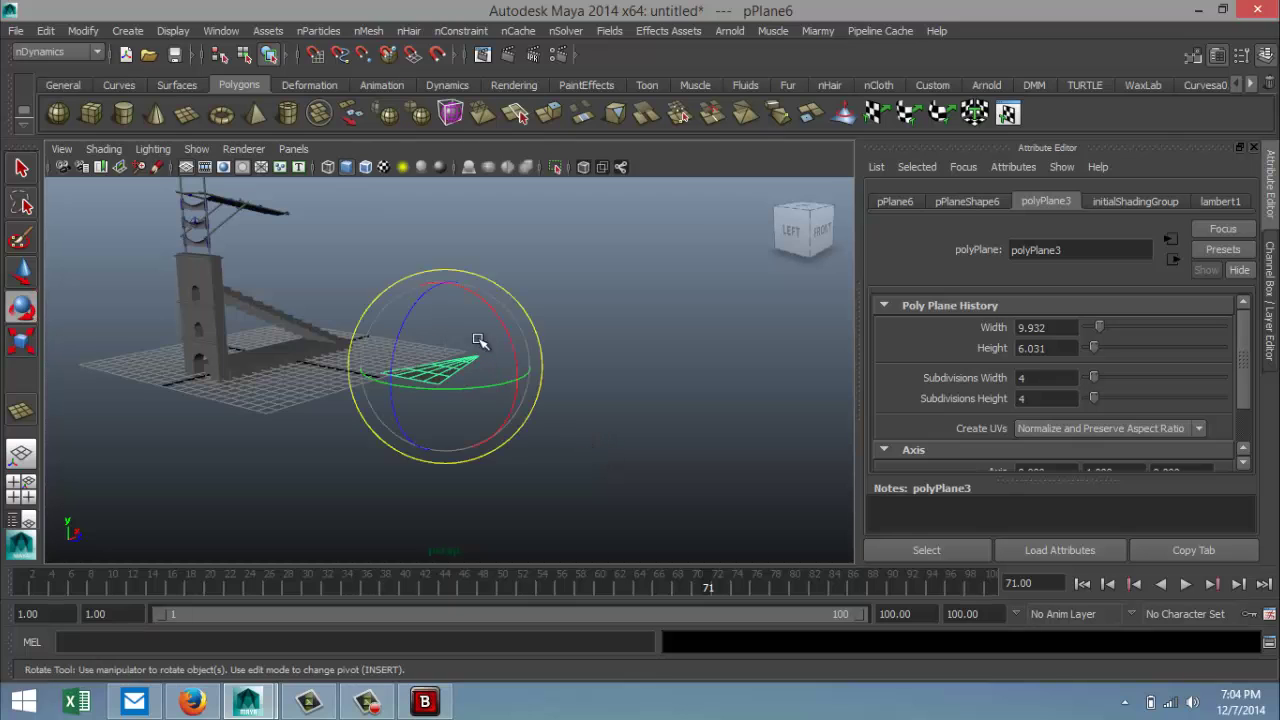
pyautogui.moveTo(491, 309); pyautogui.dragTo(531, 441)
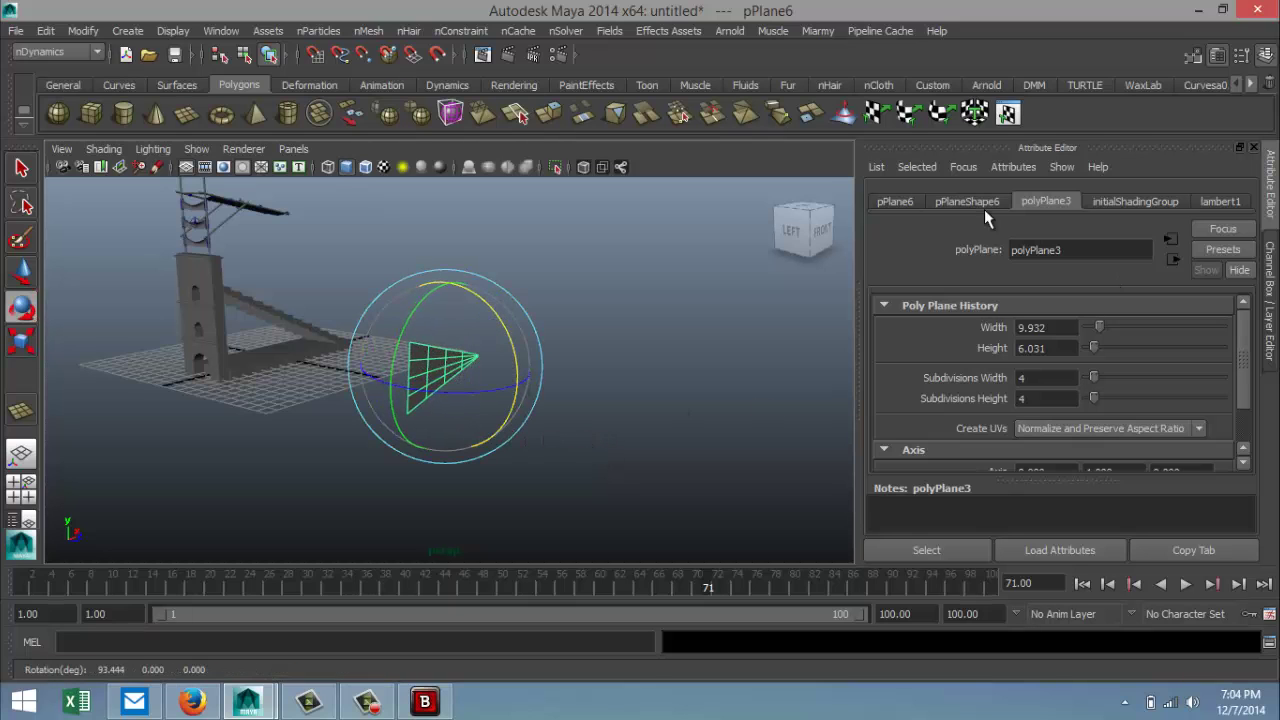
pyautogui.click(896, 203)
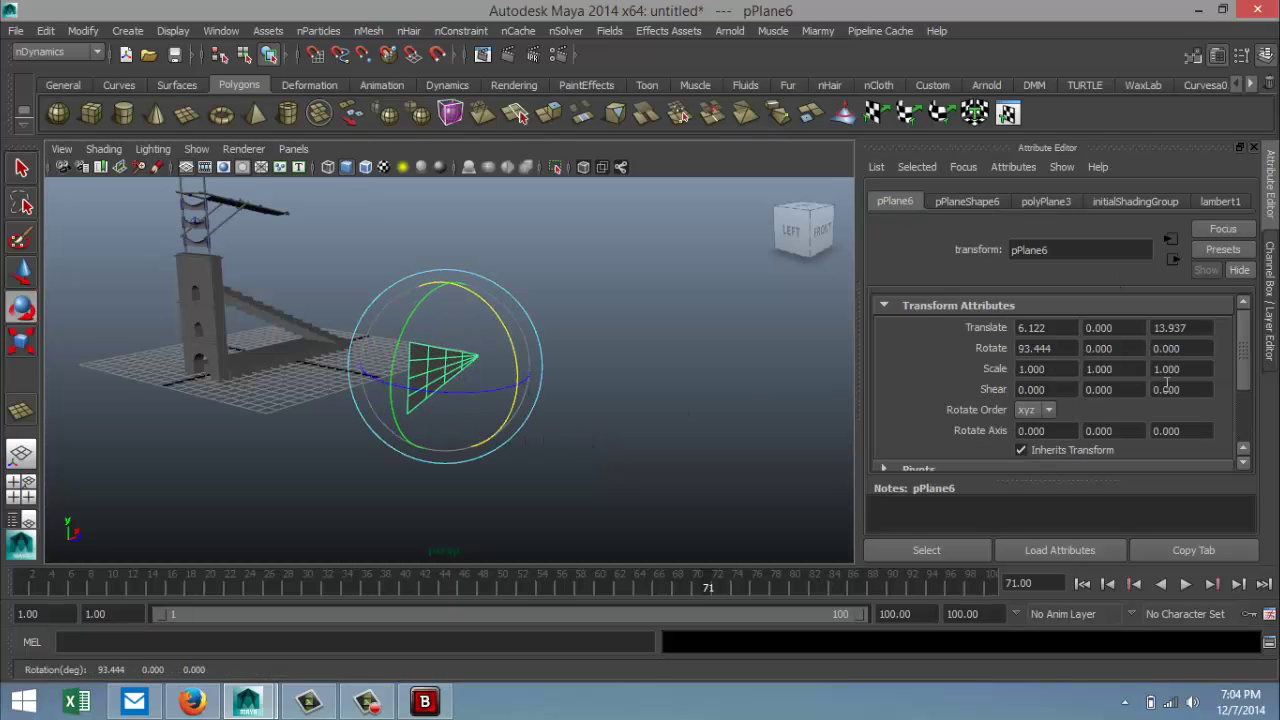
pyautogui.click(1066, 347)
pyautogui.press('Return')
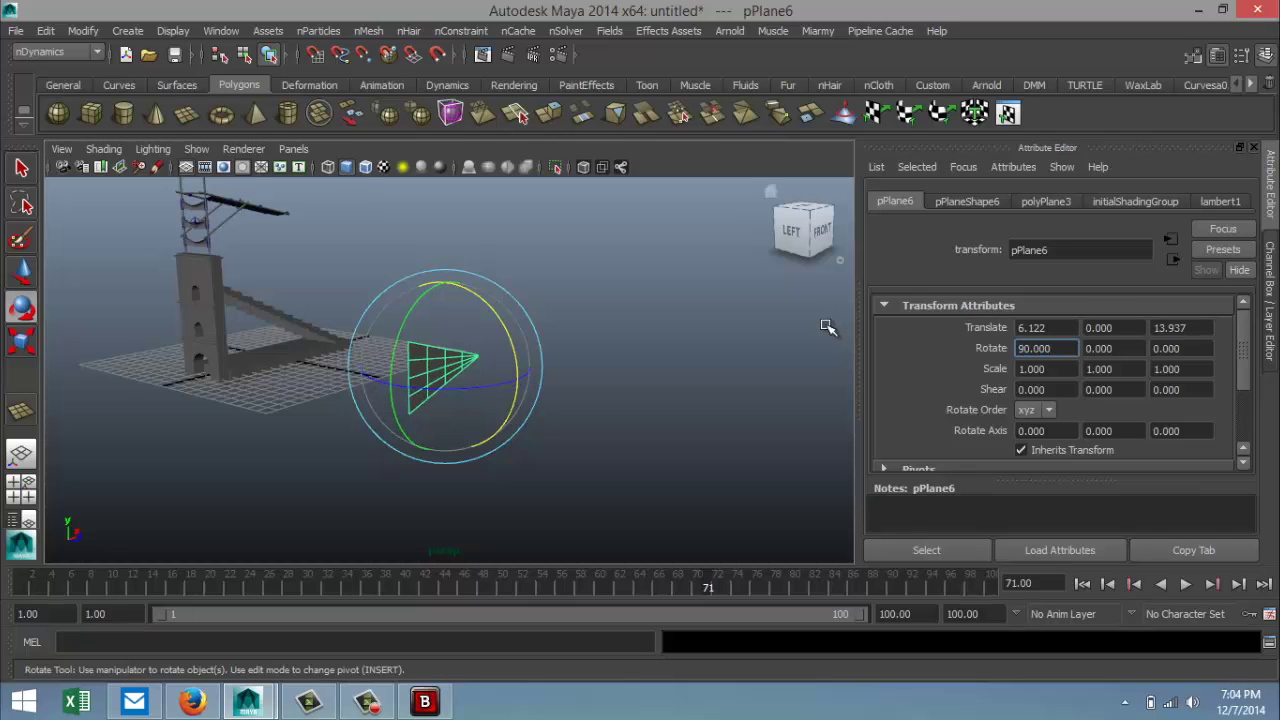
pyautogui.click(597, 375)
pyautogui.click(449, 366)
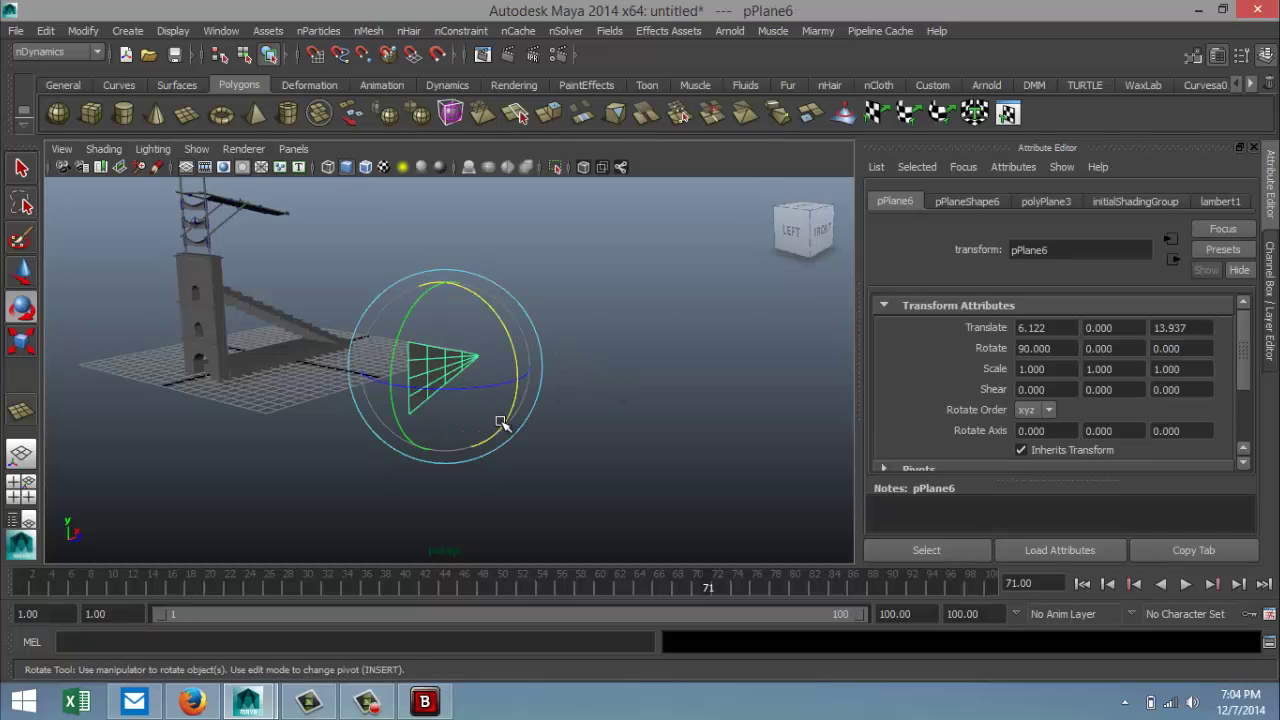
# Step: Scale the triangle uniformly to about 0.173 and move it above the framework, to about X -8.26, Y 15.55, Z -7.77
pyautogui.scroll(-3, 530, 452)
pyautogui.moveTo(489, 389); pyautogui.dragTo(376, 236)
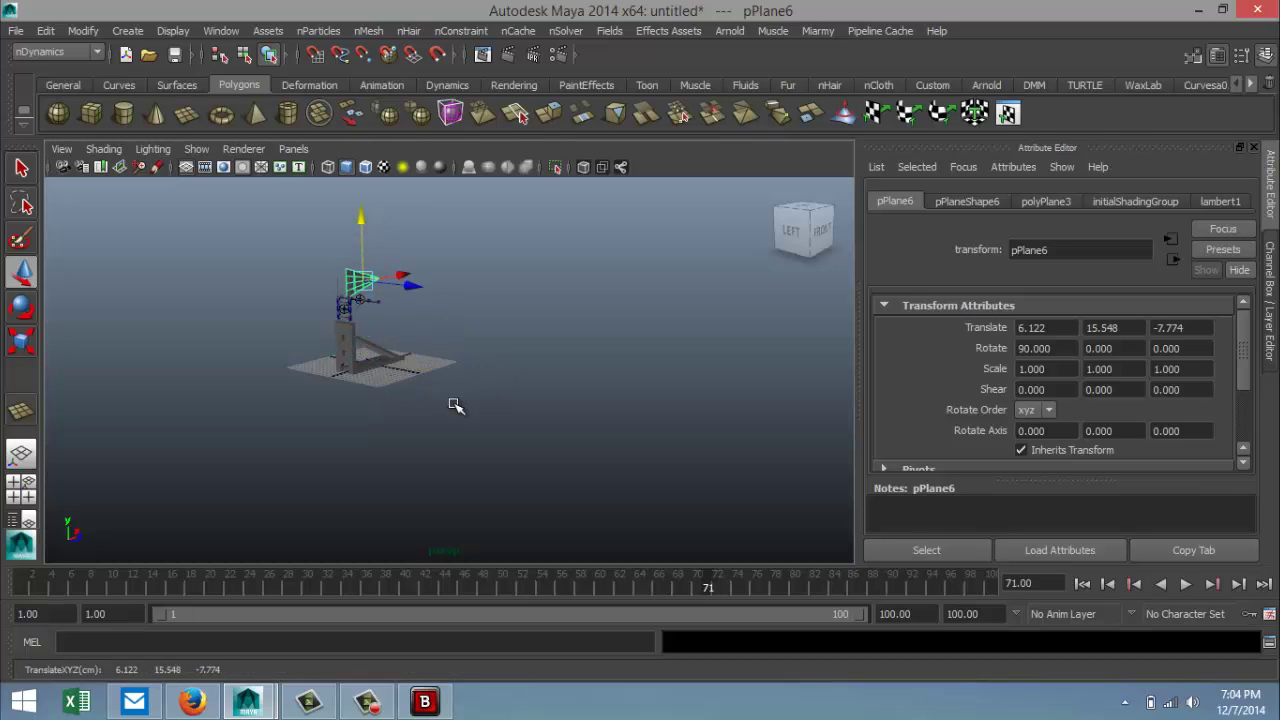
pyautogui.press('f')
pyautogui.scroll(-4, 451, 486)
pyautogui.scroll(2, 474, 497)
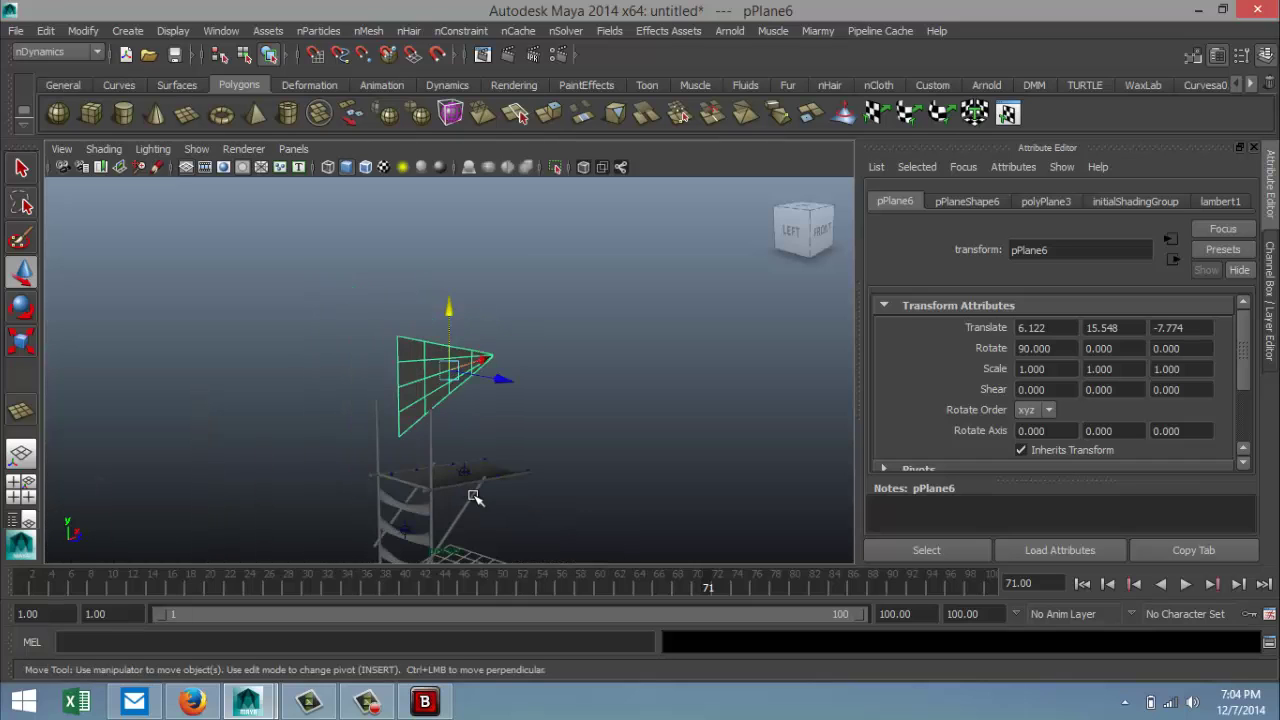
pyautogui.keyDown('alt'); pyautogui.moveTo(600, 475); pyautogui.dragTo(497, 489); pyautogui.keyUp('alt')
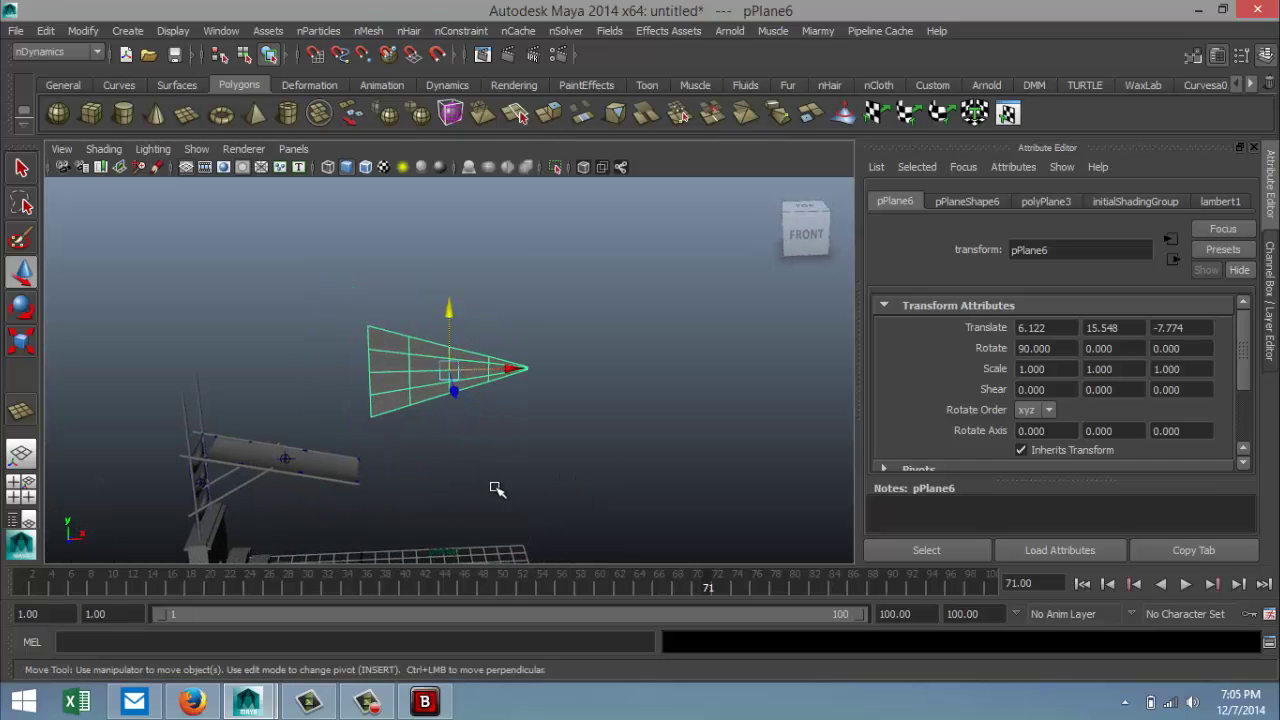
pyautogui.press('r')
pyautogui.moveTo(448, 370); pyautogui.dragTo(371, 380)
pyautogui.press('w')
pyautogui.moveTo(508, 369); pyautogui.dragTo(269, 375)
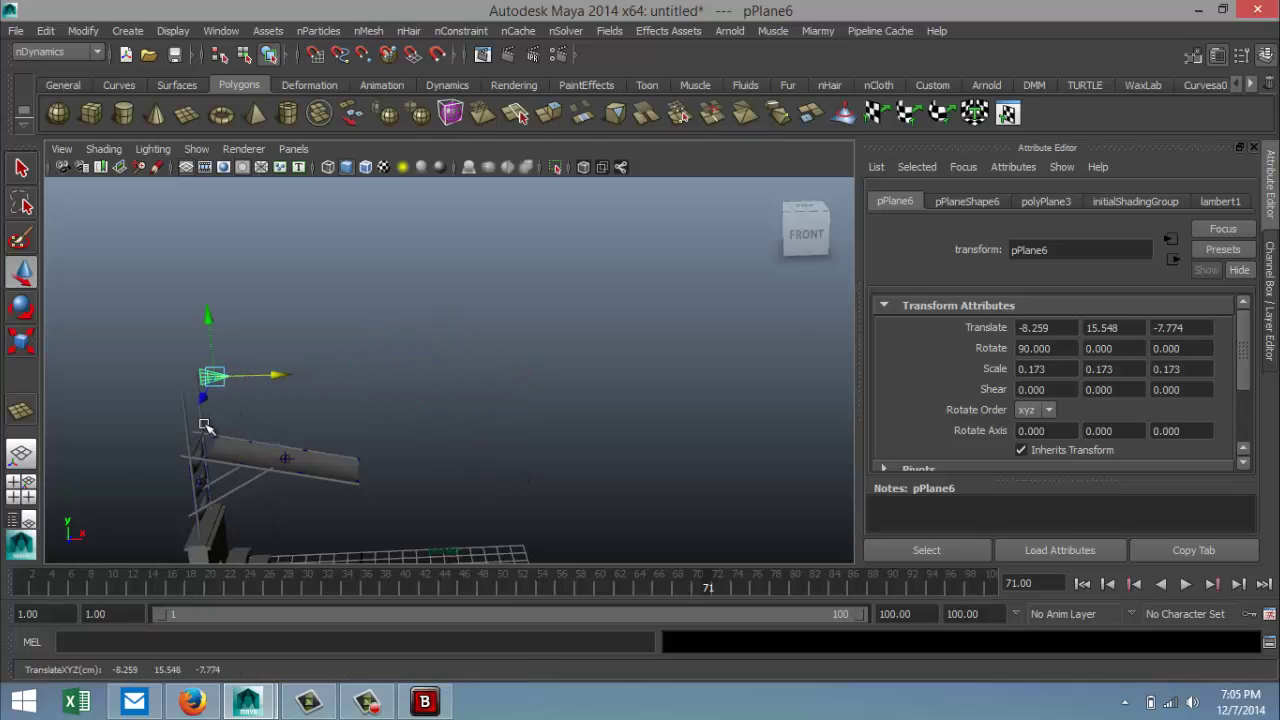
# Step: In the side view, align the triangle with the nearer upright pole at about Z -1.52 and raise it to about Y 17.57
pyautogui.click(24, 490)
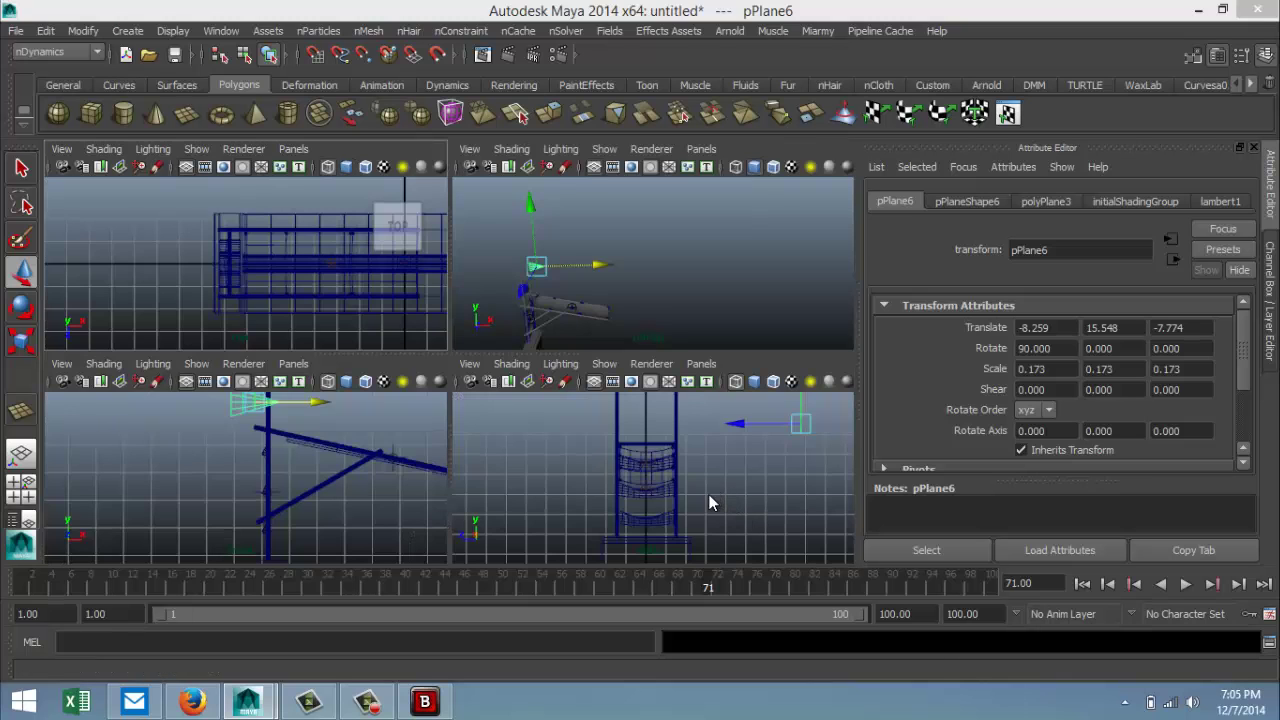
pyautogui.press('space')
pyautogui.press('f')
pyautogui.scroll(-5, 662, 497)
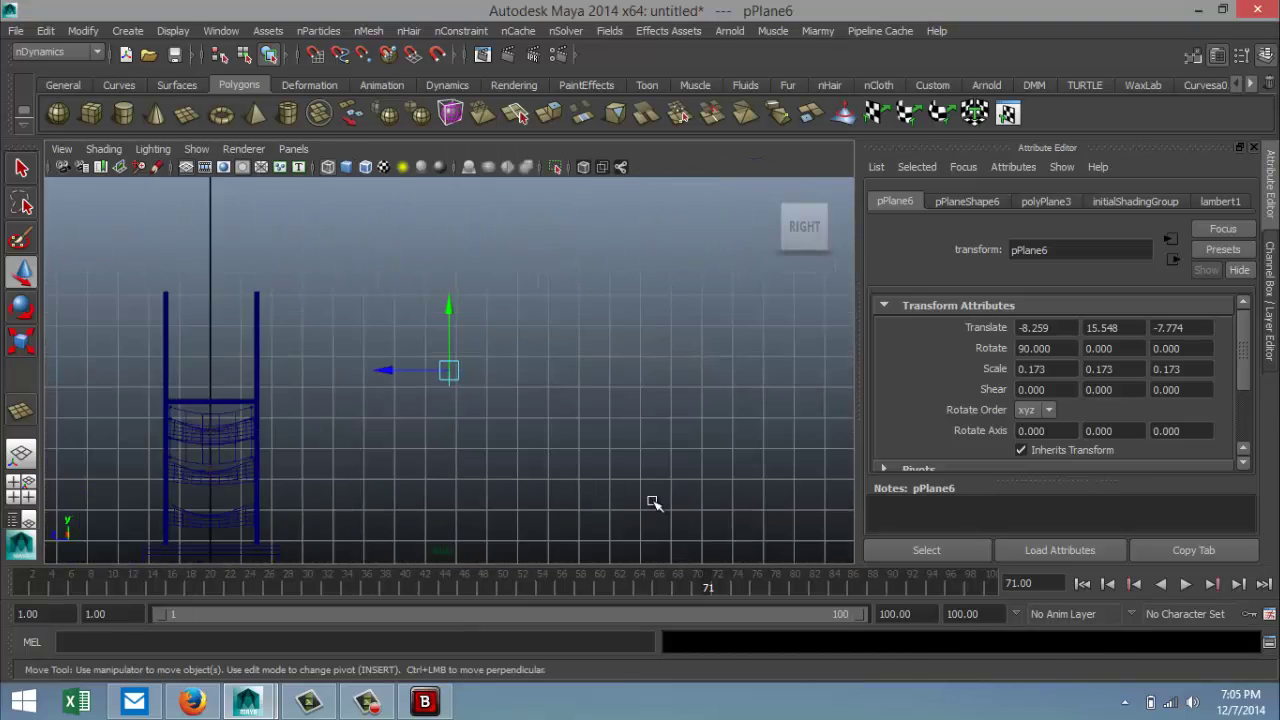
pyautogui.moveTo(393, 372); pyautogui.dragTo(249, 394)
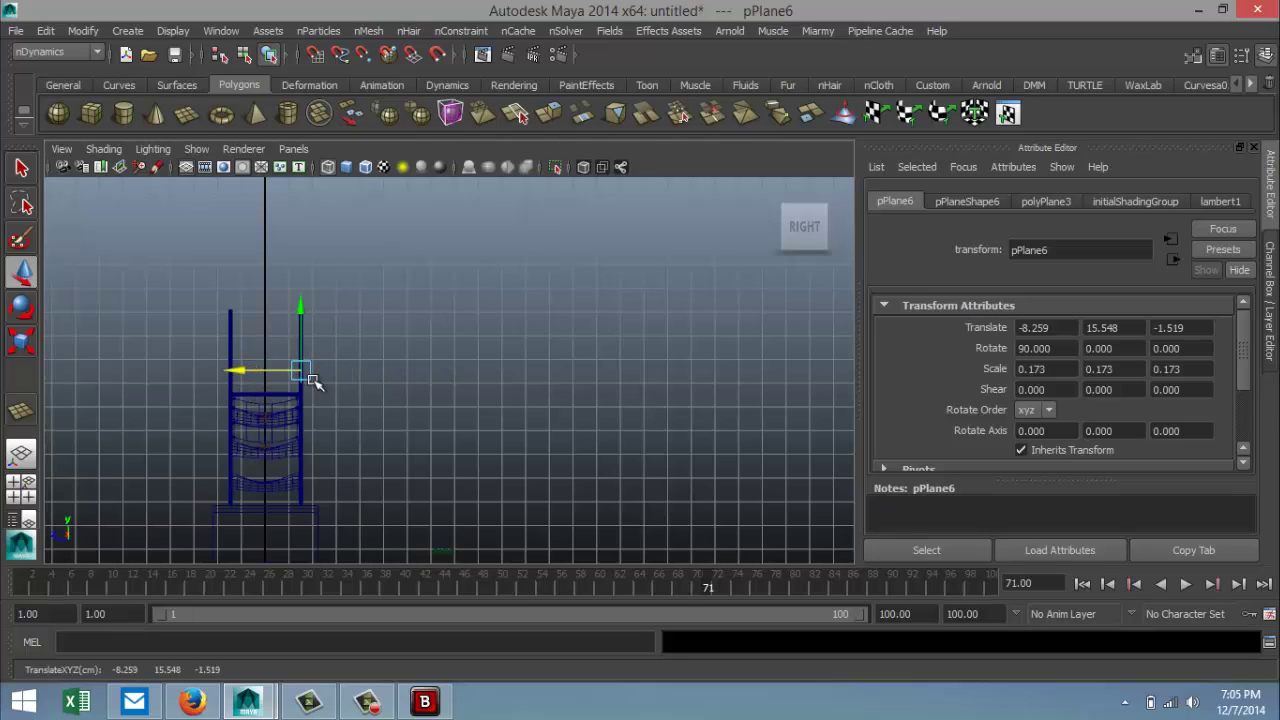
pyautogui.moveTo(301, 308); pyautogui.dragTo(301, 263)
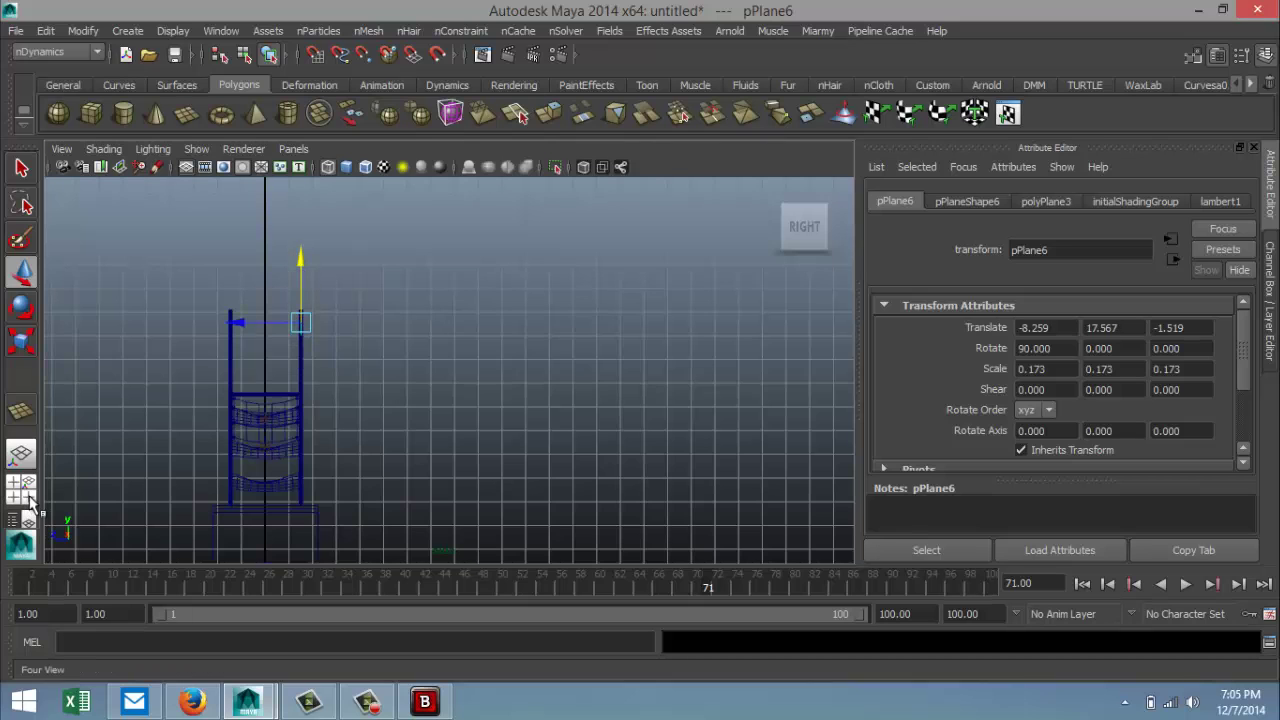
# Step: In the perspective view, move the triangle along X to about -6.94 so its wide edge meets the pole
pyautogui.click(24, 488)
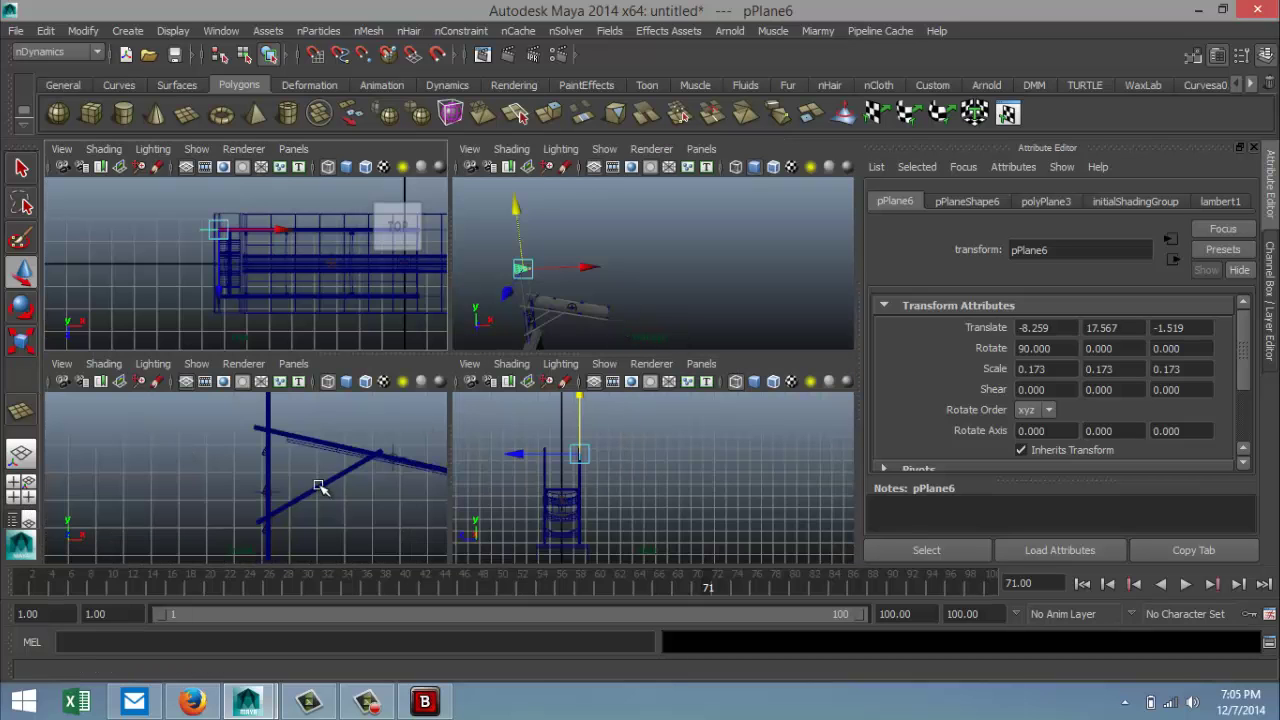
pyautogui.press('space')
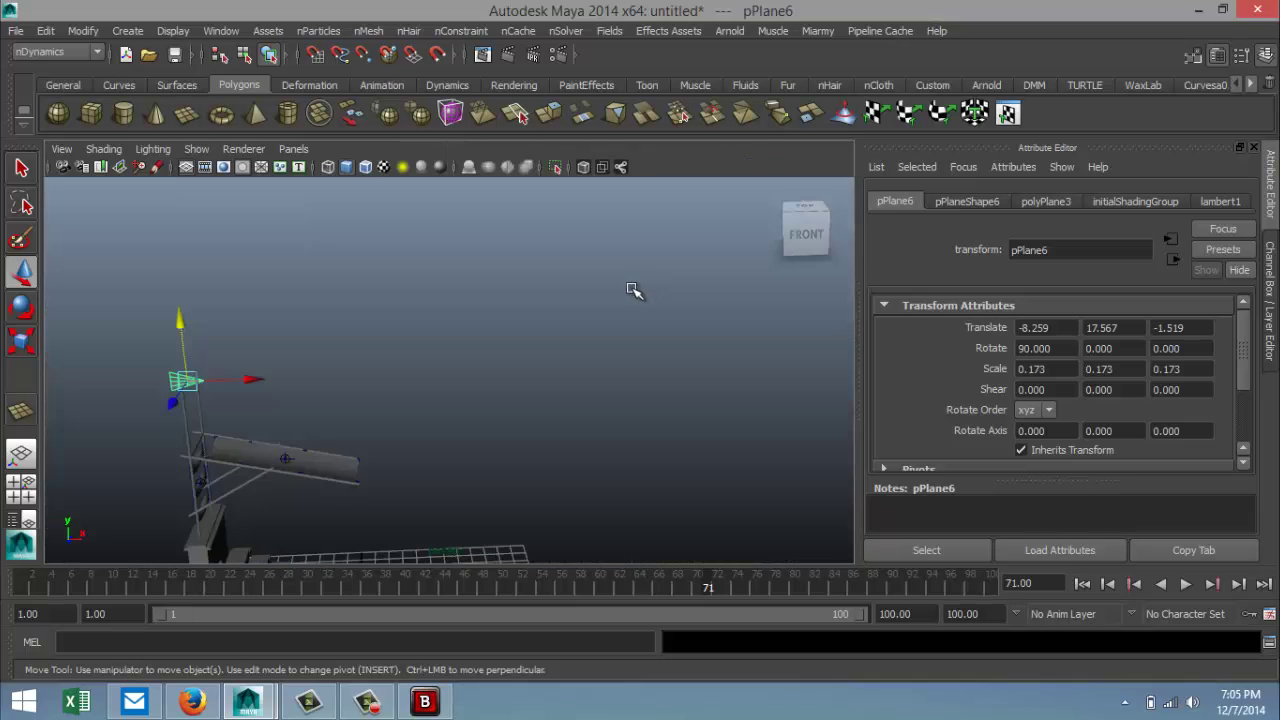
pyautogui.press('f')
pyautogui.scroll(-3, 581, 318)
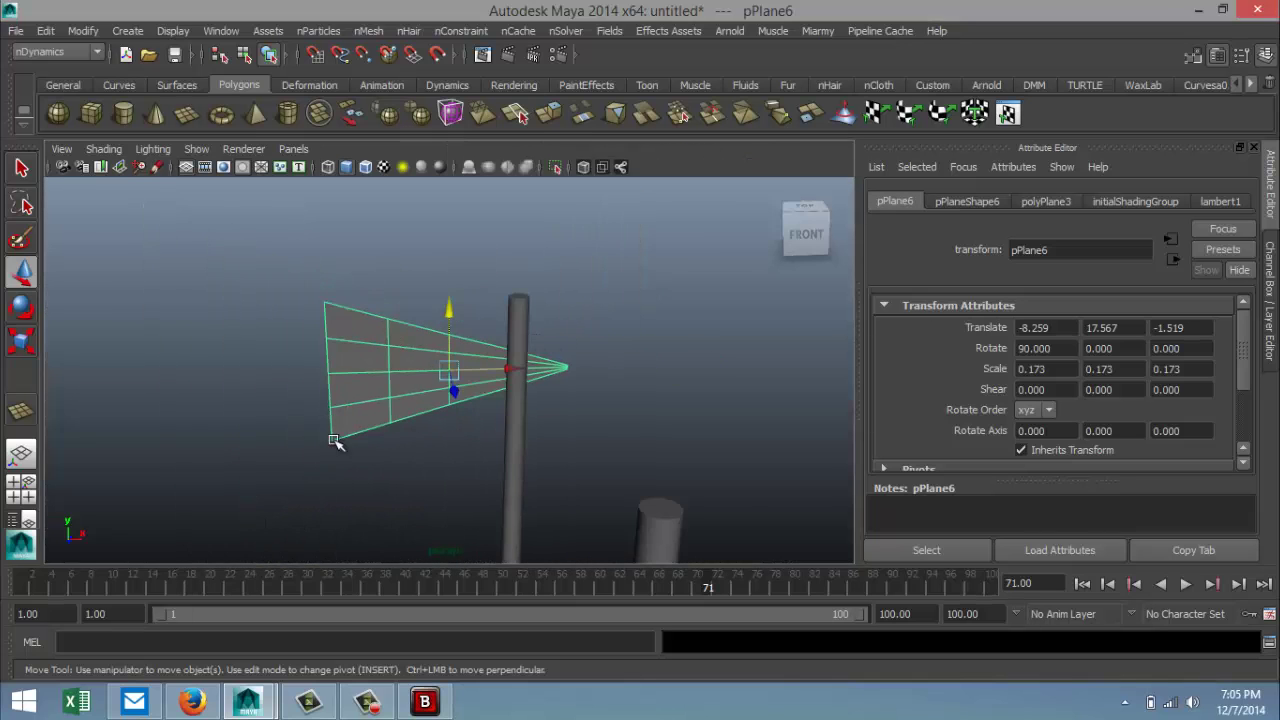
pyautogui.keyDown('alt'); pyautogui.moveTo(335, 443); pyautogui.dragTo(397, 394); pyautogui.keyUp('alt')
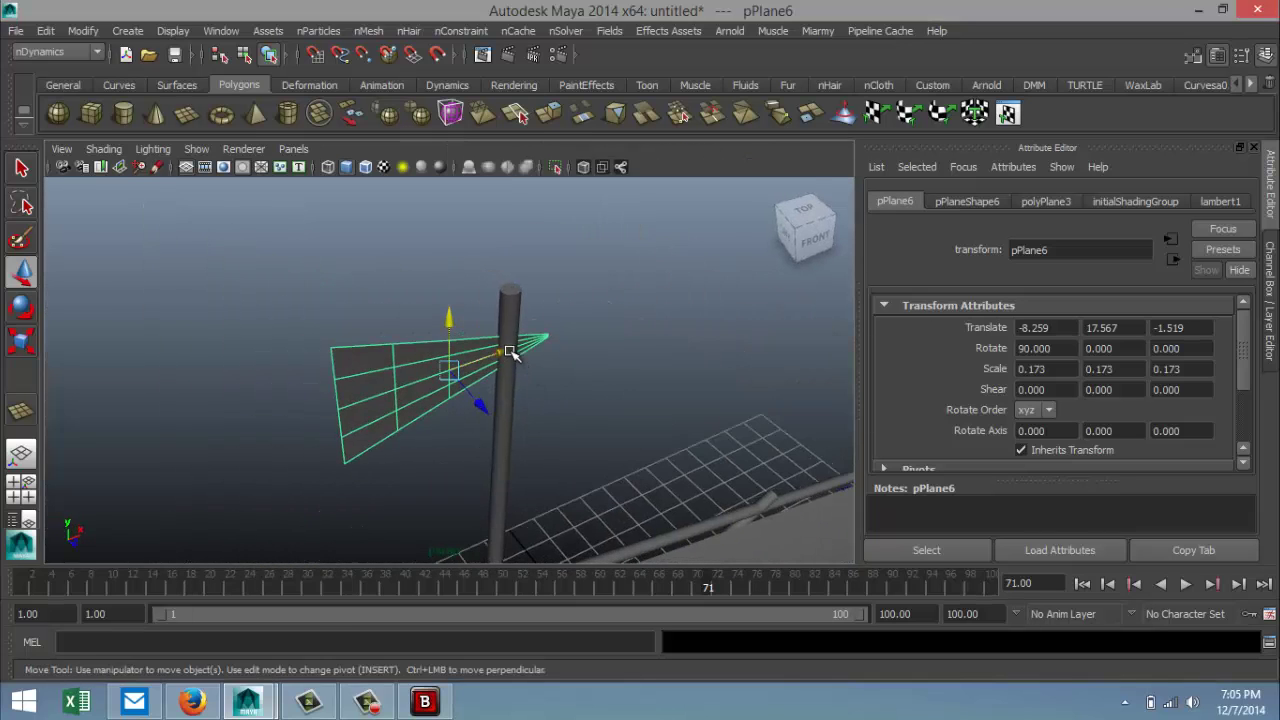
pyautogui.moveTo(510, 353); pyautogui.dragTo(630, 481)
# Step: Shrink the triangle uniformly to about 0.108 and move it back against the pole at about X -7.22
pyautogui.press('r')
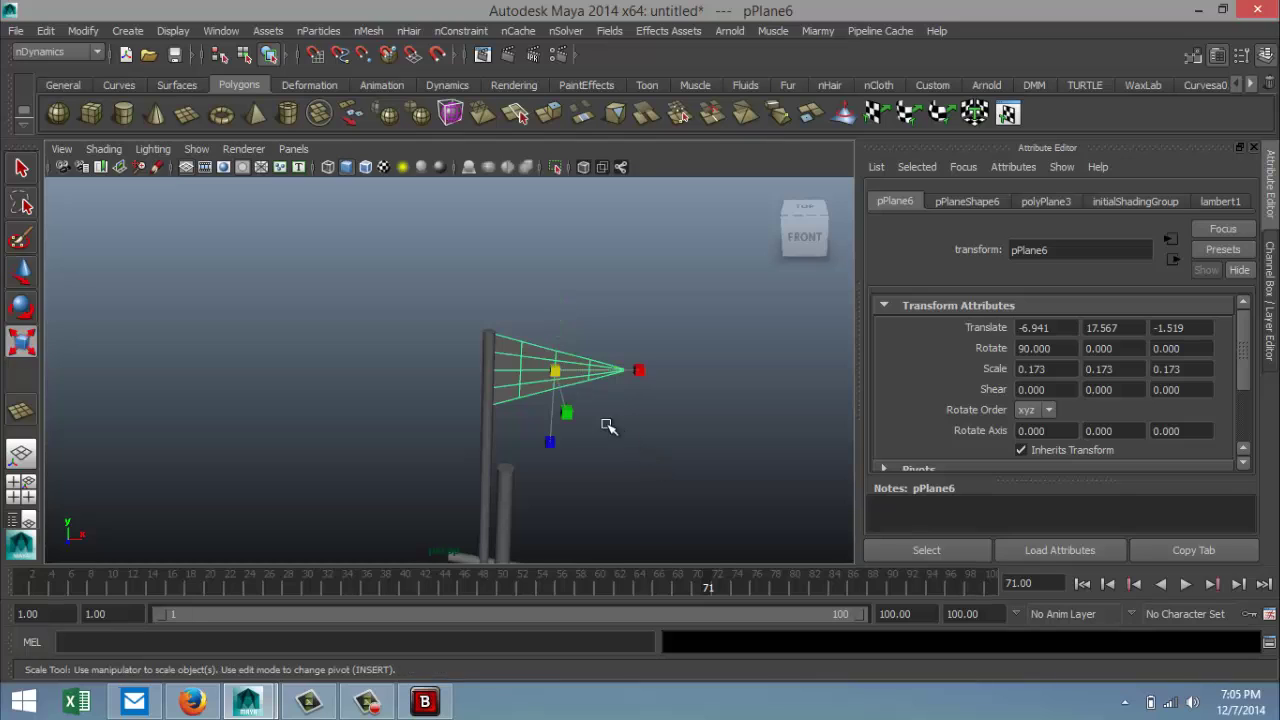
pyautogui.moveTo(560, 380); pyautogui.dragTo(593, 414)
pyautogui.press('w')
pyautogui.moveTo(613, 370); pyautogui.dragTo(596, 373)
# Step: Duplicate the triangular flag and move the copy along Z to about 1.45, onto the other upright pole
pyautogui.scroll(-3, 600, 460)
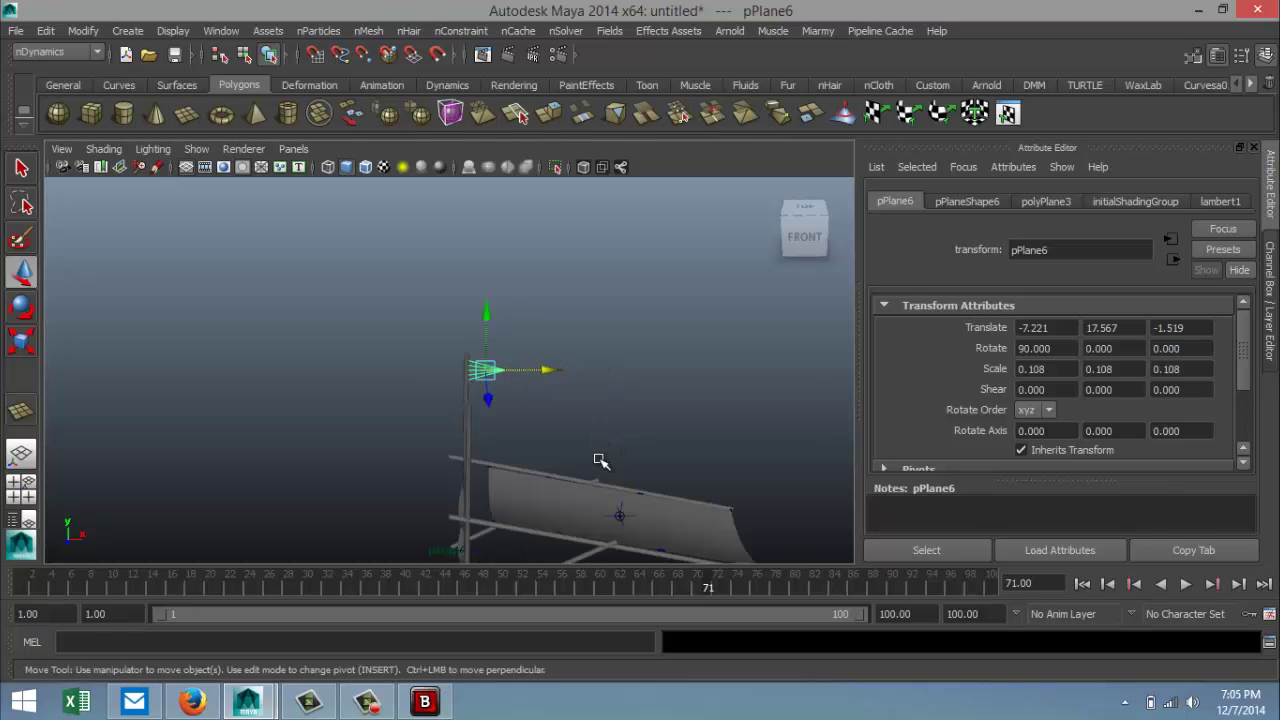
pyautogui.keyDown('alt'); pyautogui.moveTo(368, 493); pyautogui.dragTo(523, 486); pyautogui.keyUp('alt')
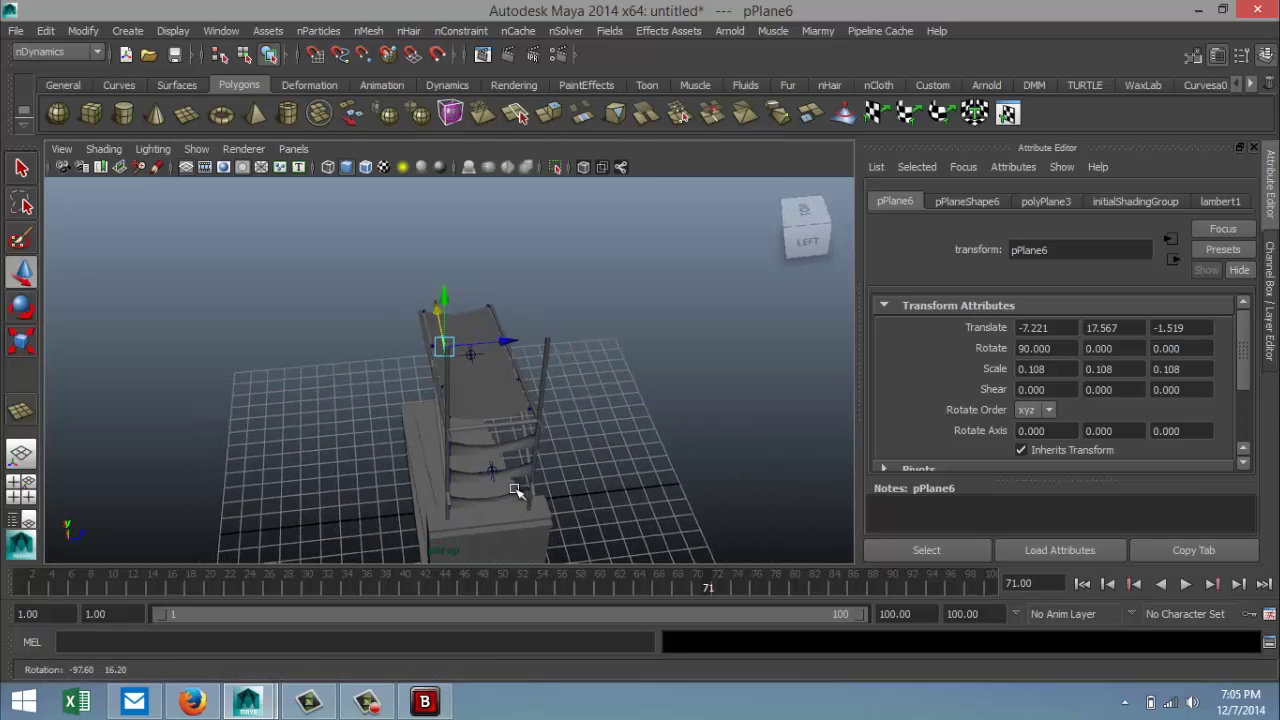
pyautogui.hotkey('ctrl', 'd')
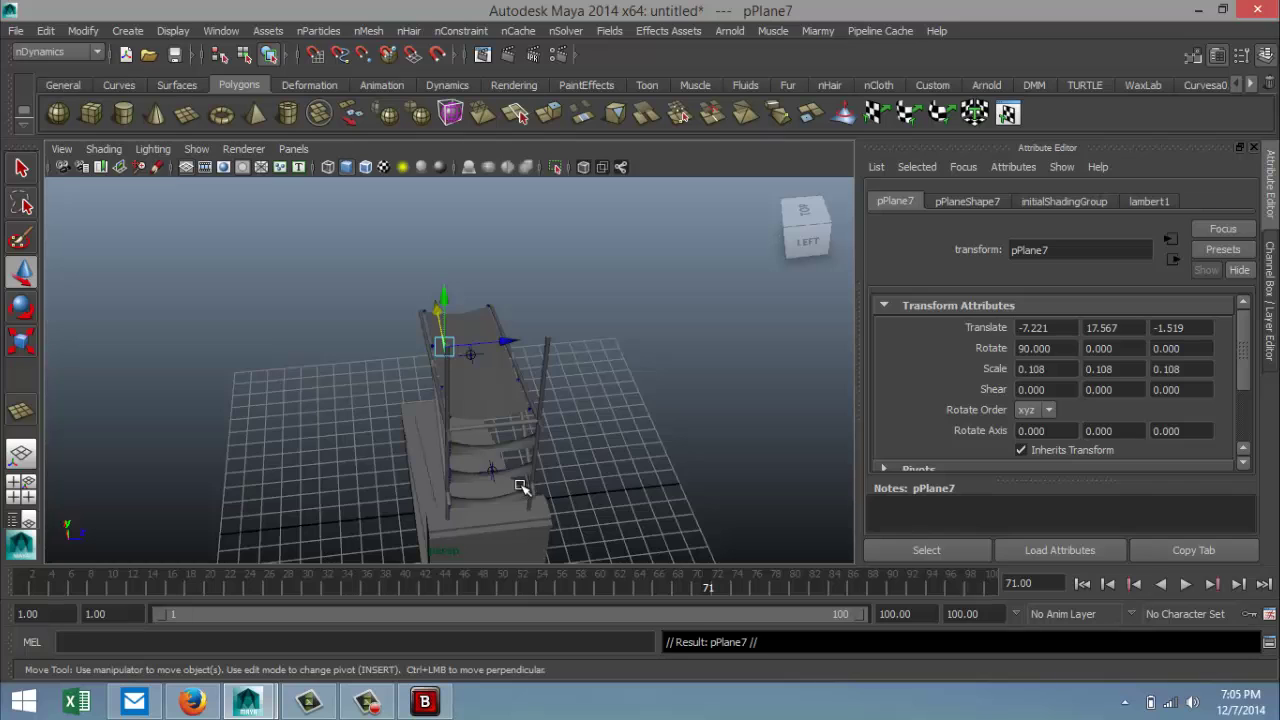
pyautogui.moveTo(505, 344); pyautogui.dragTo(603, 346)
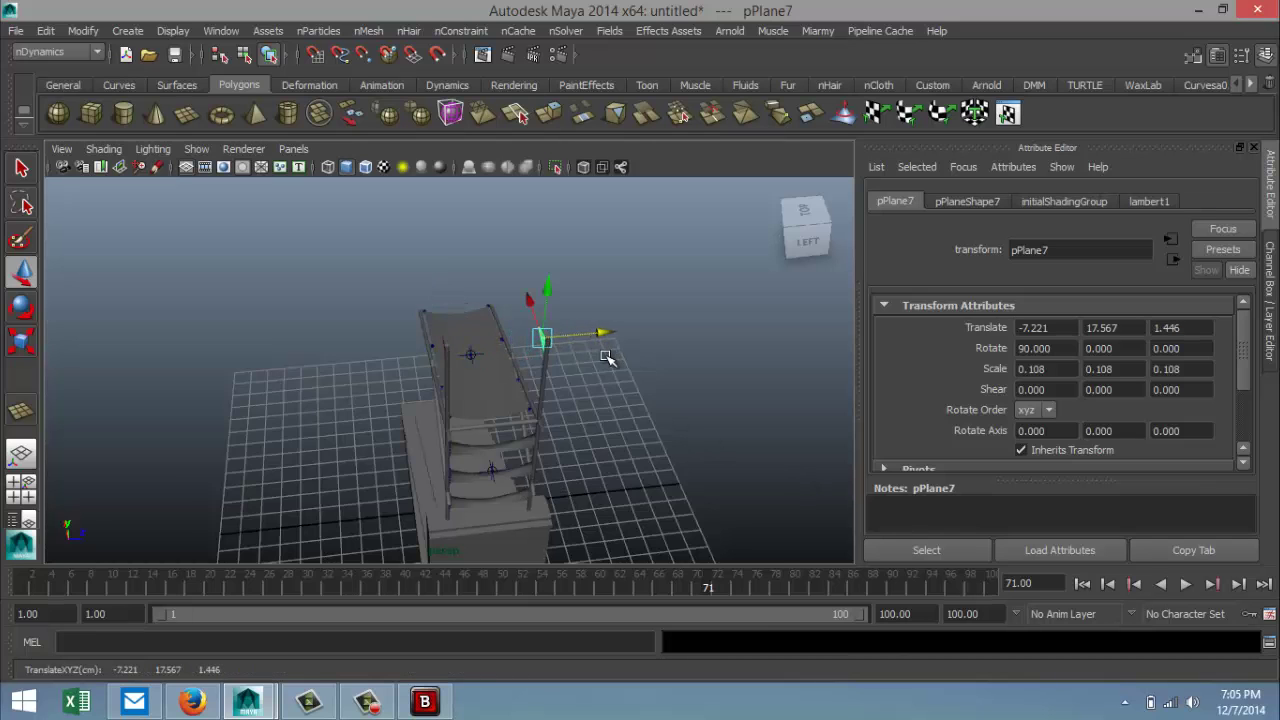
# Step: Select both triangular flags and combine them into a single mesh
pyautogui.press('f')
pyautogui.keyDown('alt'); pyautogui.moveTo(621, 374); pyautogui.dragTo(470, 318); pyautogui.keyUp('alt')
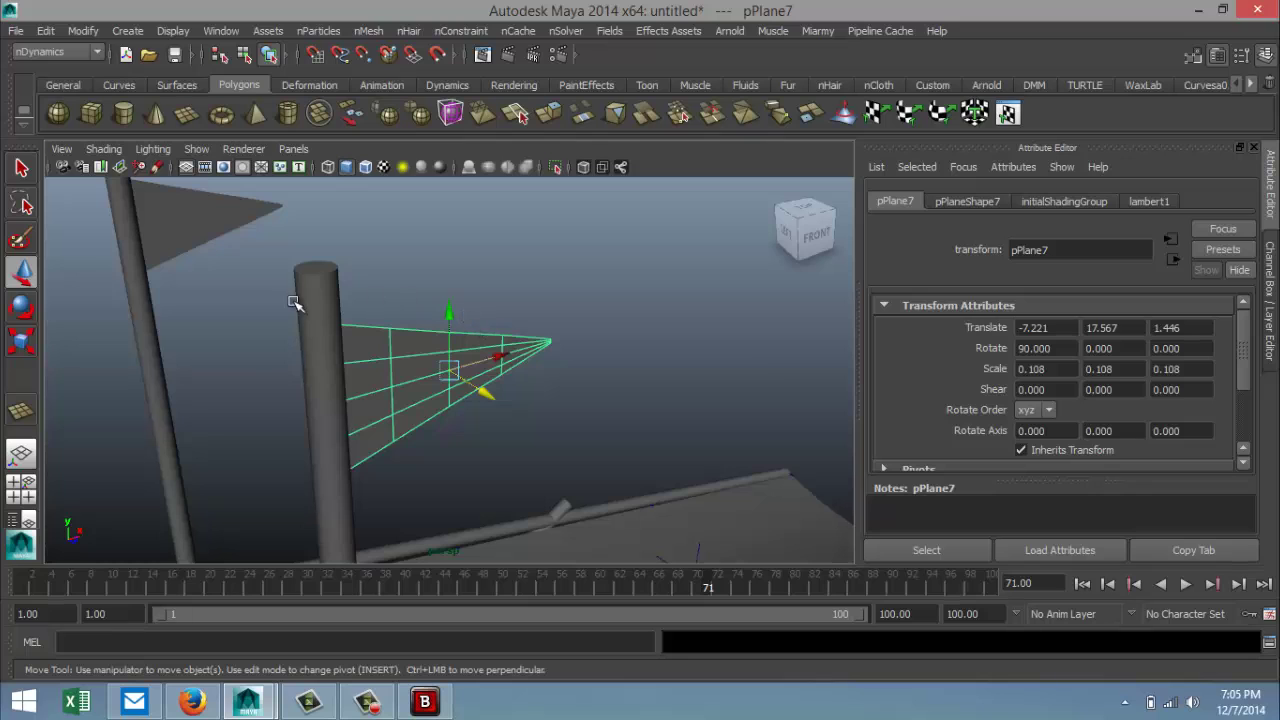
pyautogui.click(217, 220)
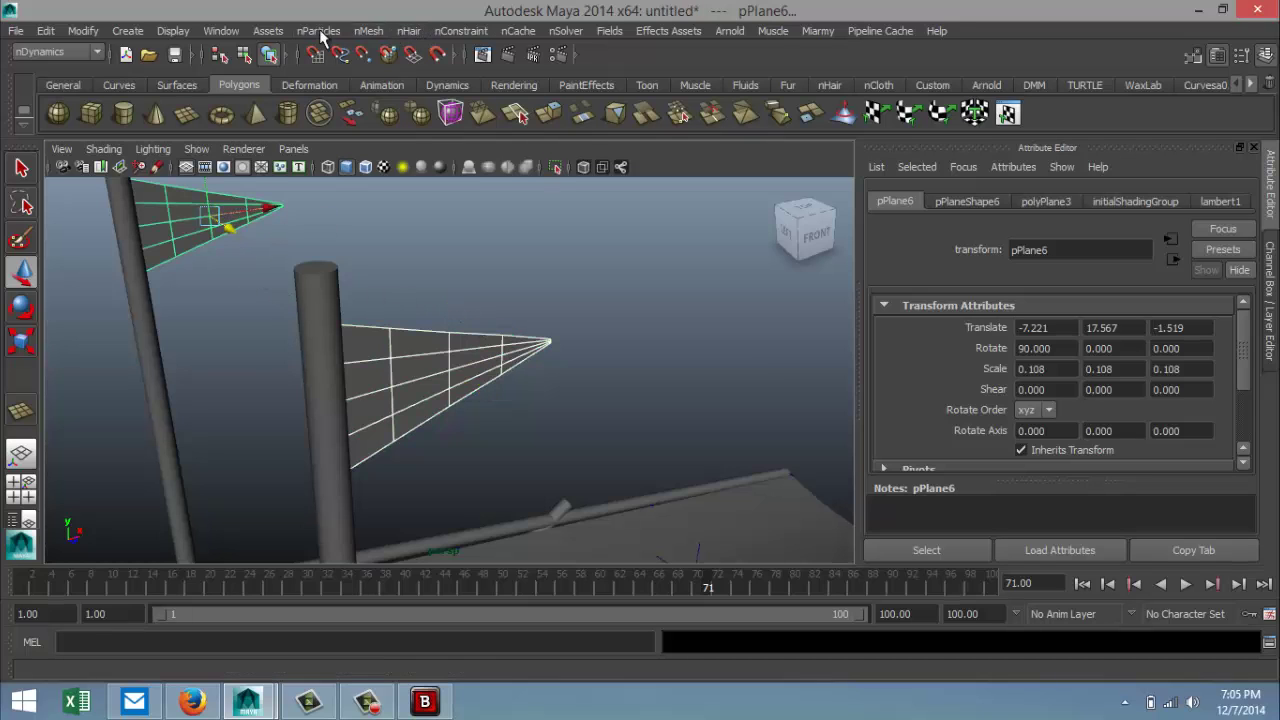
pyautogui.click(97, 52)
pyautogui.click(45, 82)
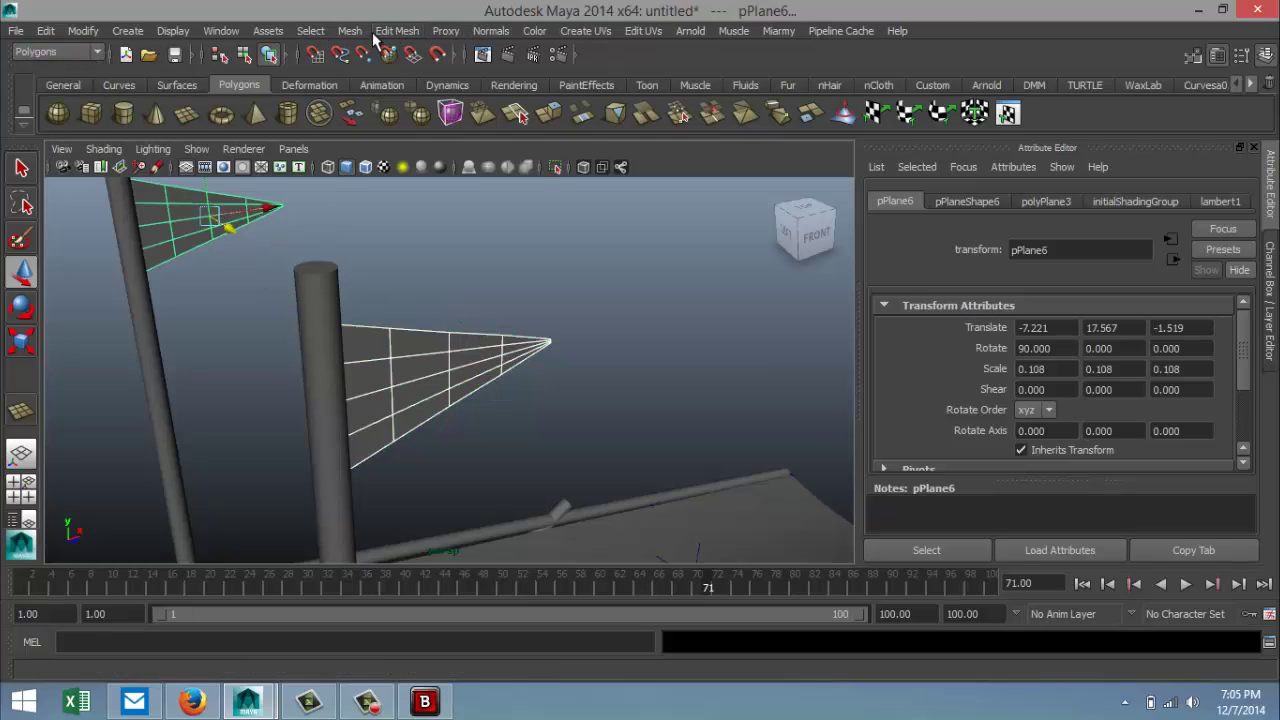
pyautogui.click(350, 31)
pyautogui.click(391, 51)
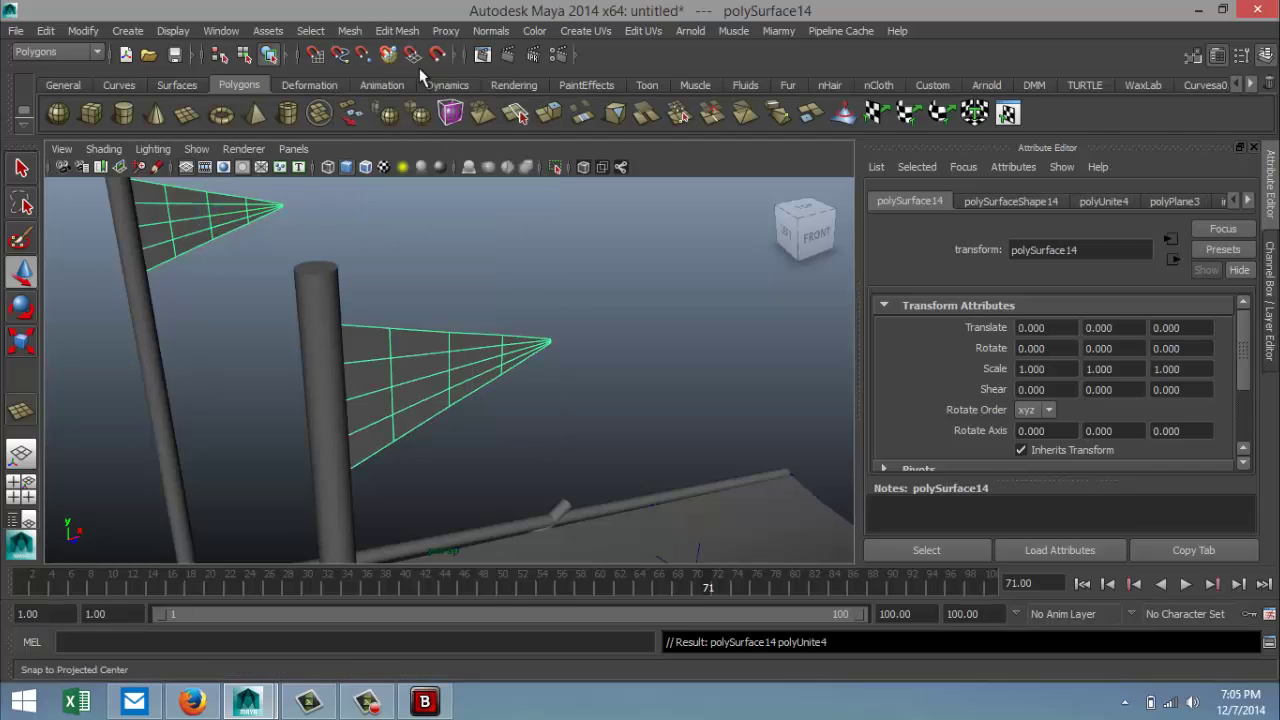
# Step: Convert the combined flags to nCloth and add a gravity field
pyautogui.click(97, 52)
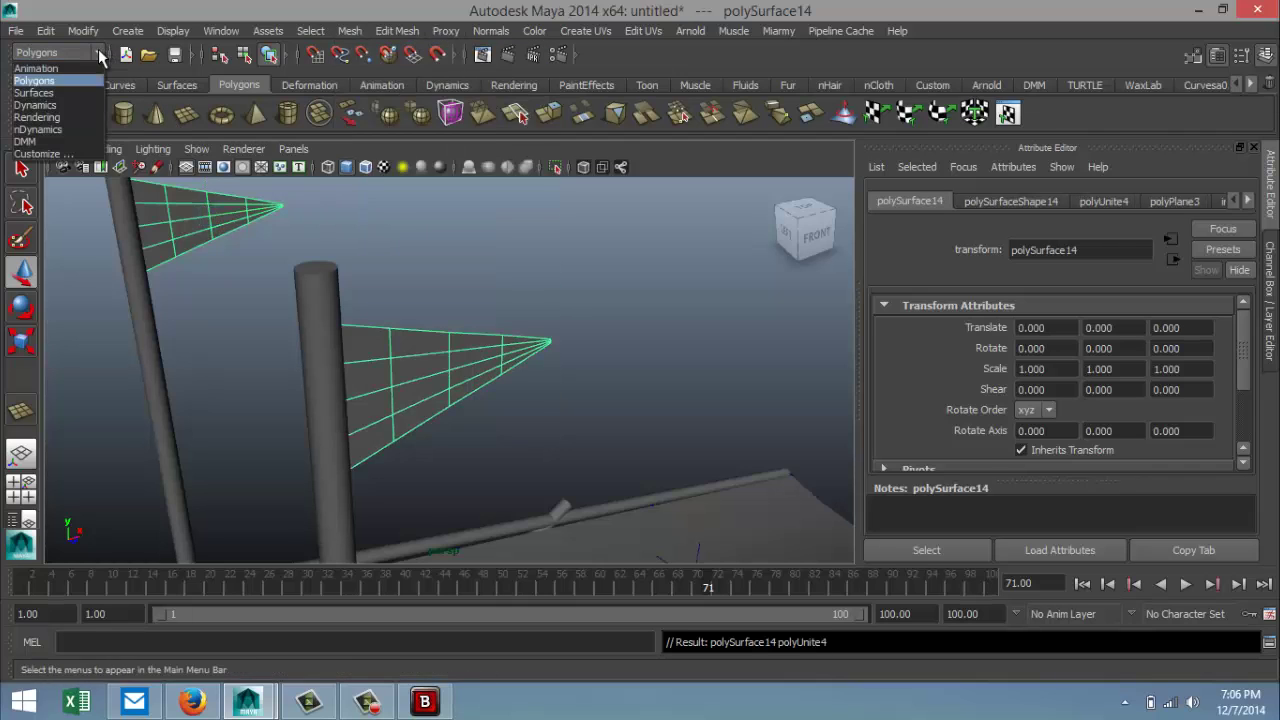
pyautogui.click(84, 130)
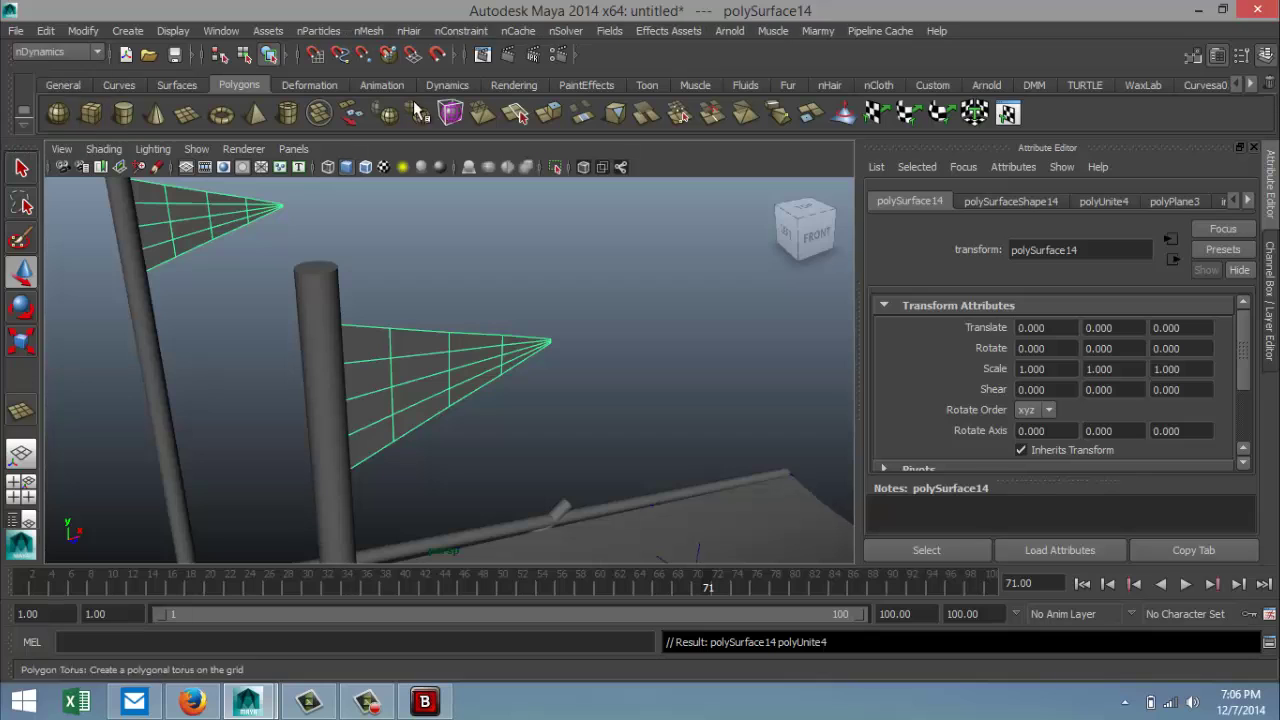
pyautogui.click(408, 30)
pyautogui.moveTo(380, 33)
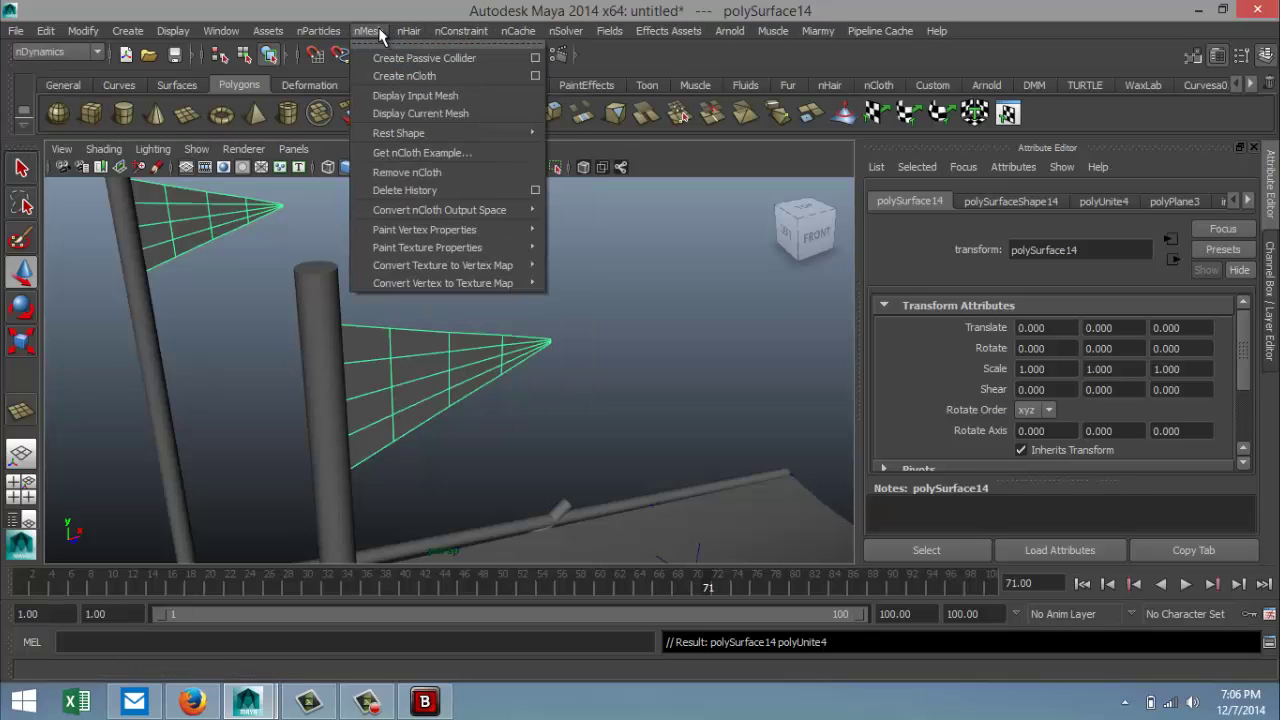
pyautogui.click(398, 77)
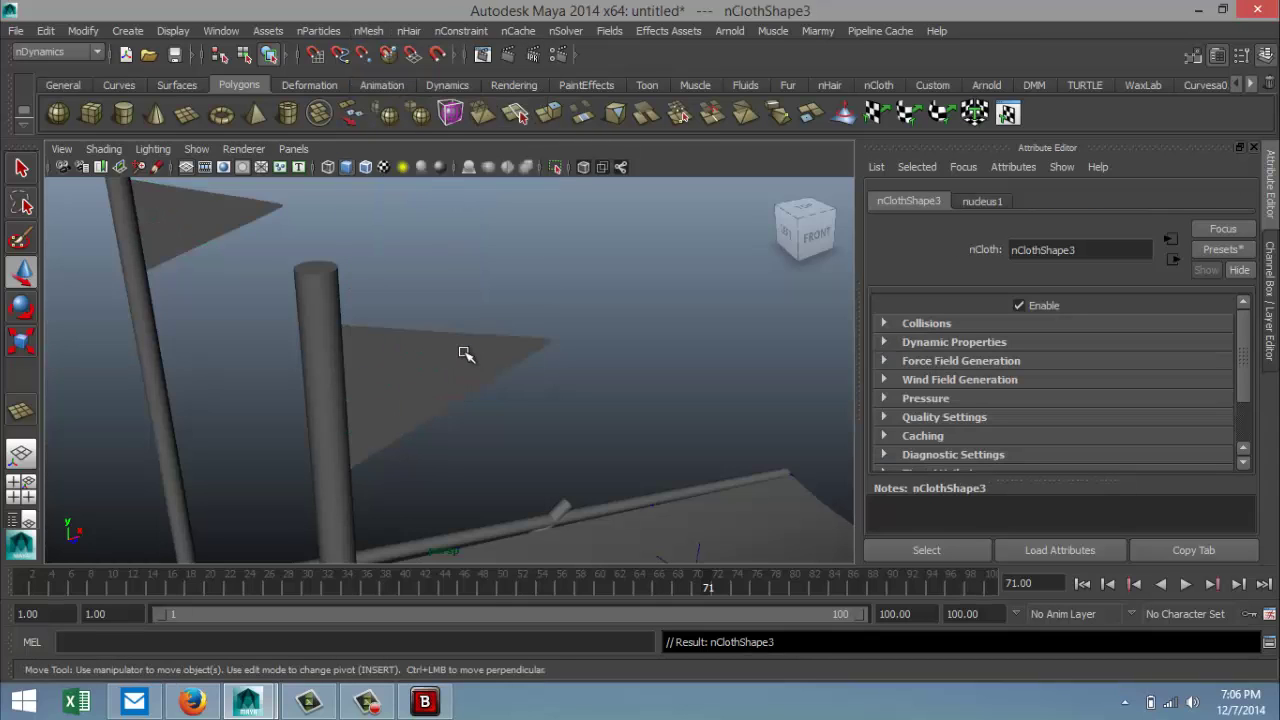
pyautogui.click(612, 31)
pyautogui.click(632, 94)
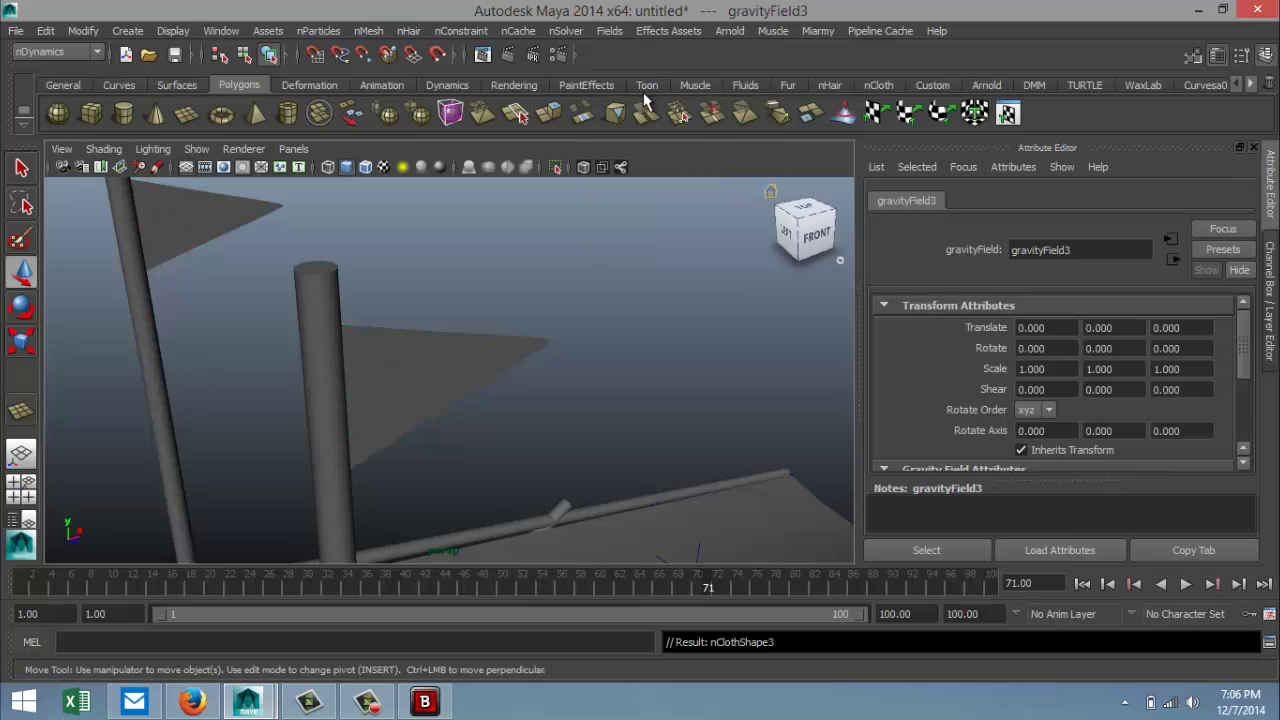
# Step: Select the vertices along the flags' pole-side edges in the front view and attach them with a dynamic constraint
pyautogui.click(463, 356)
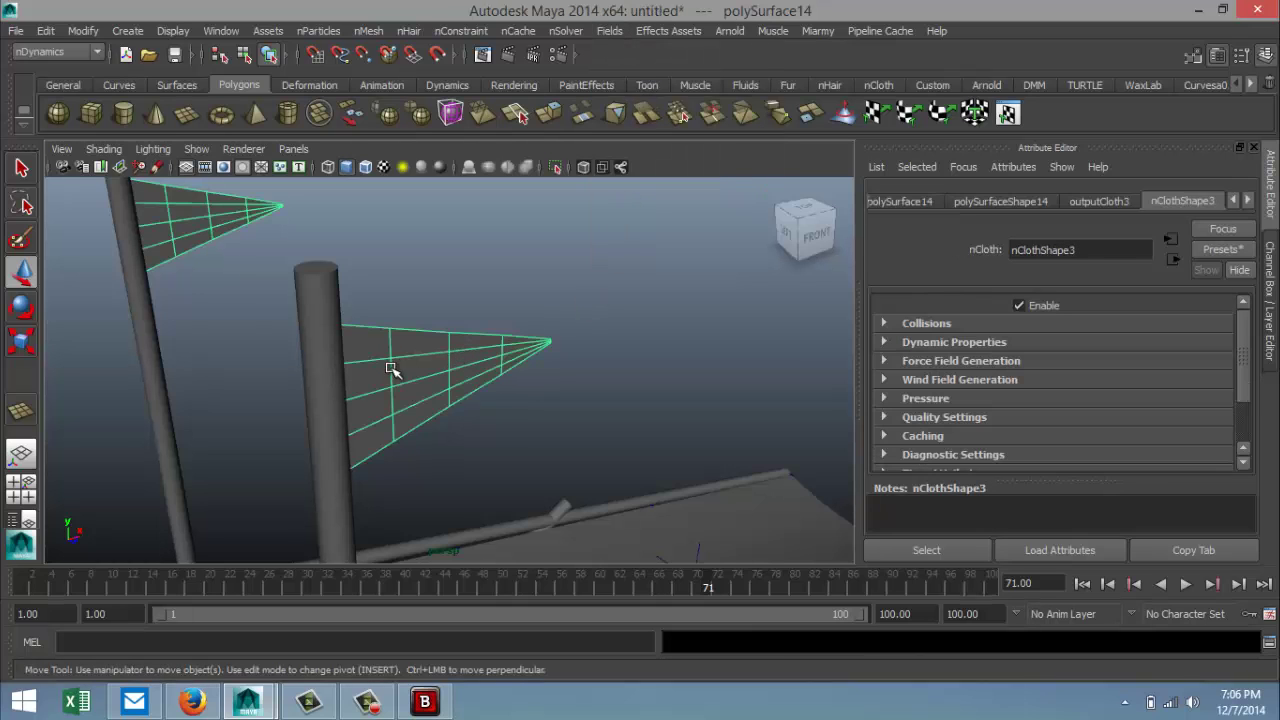
pyautogui.moveTo(392, 370); pyautogui.dragTo(333, 303, button='right')
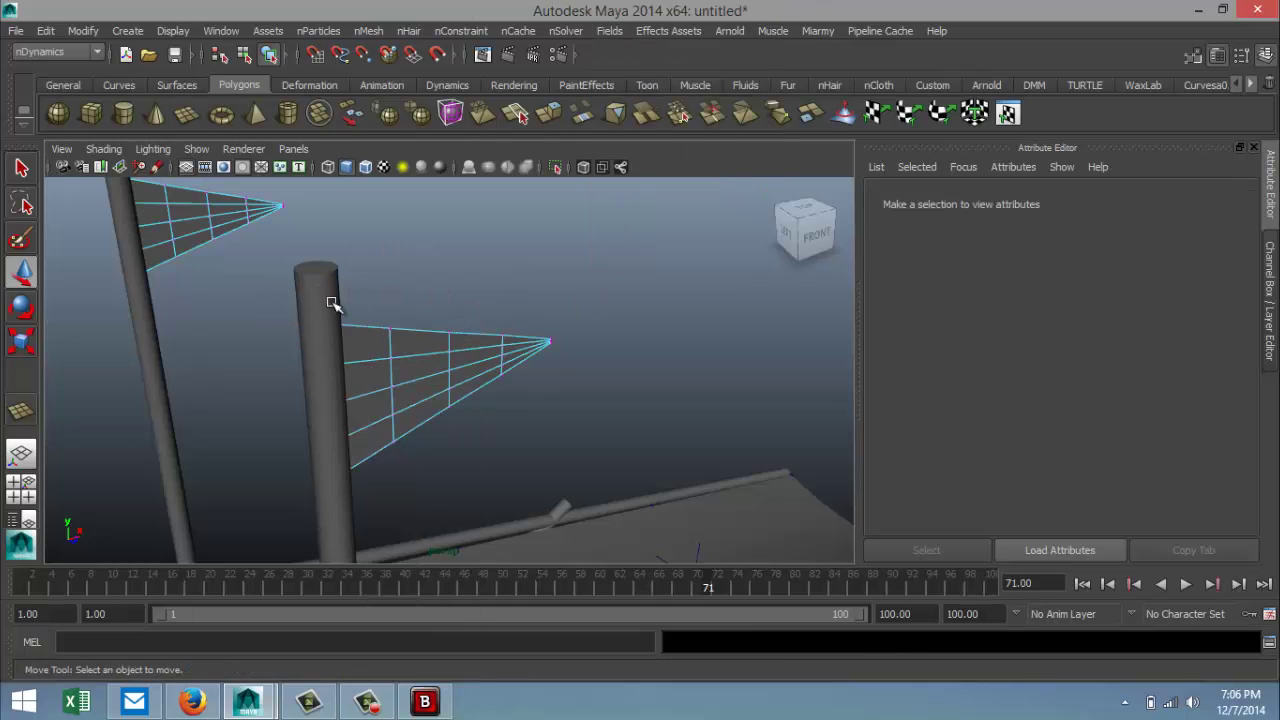
pyautogui.click(22, 488)
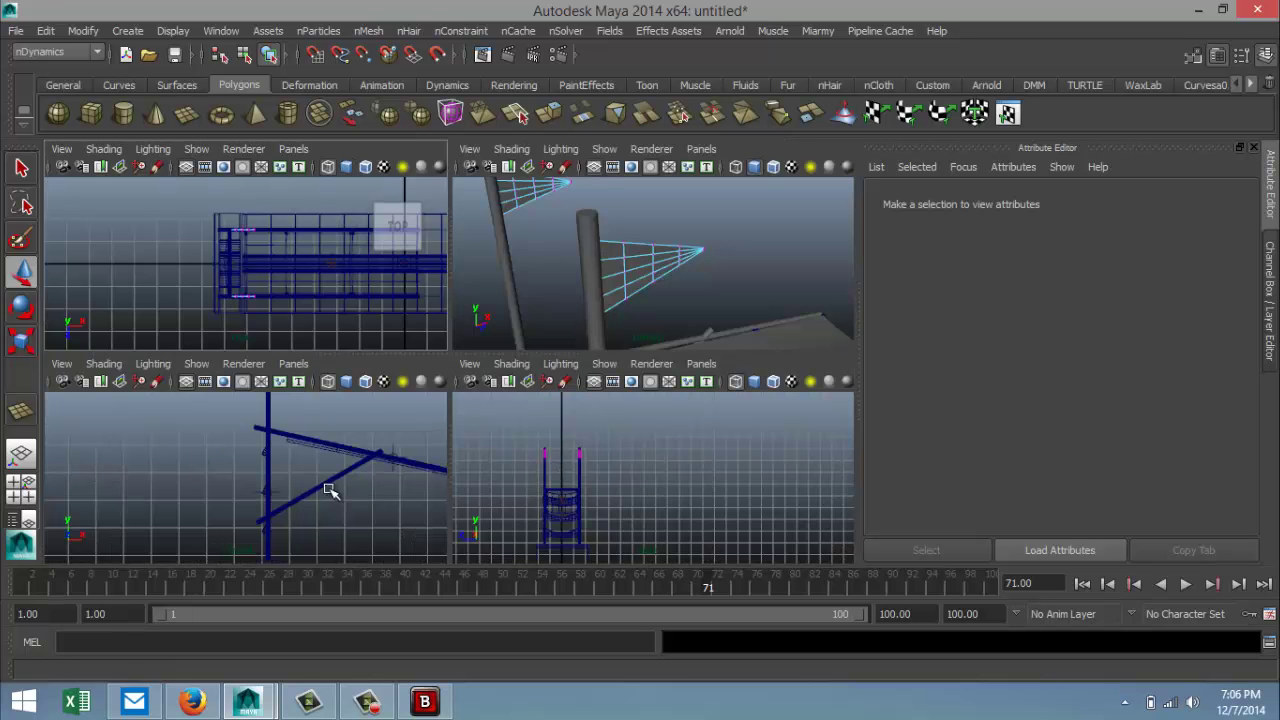
pyautogui.press('space')
pyautogui.press('a')
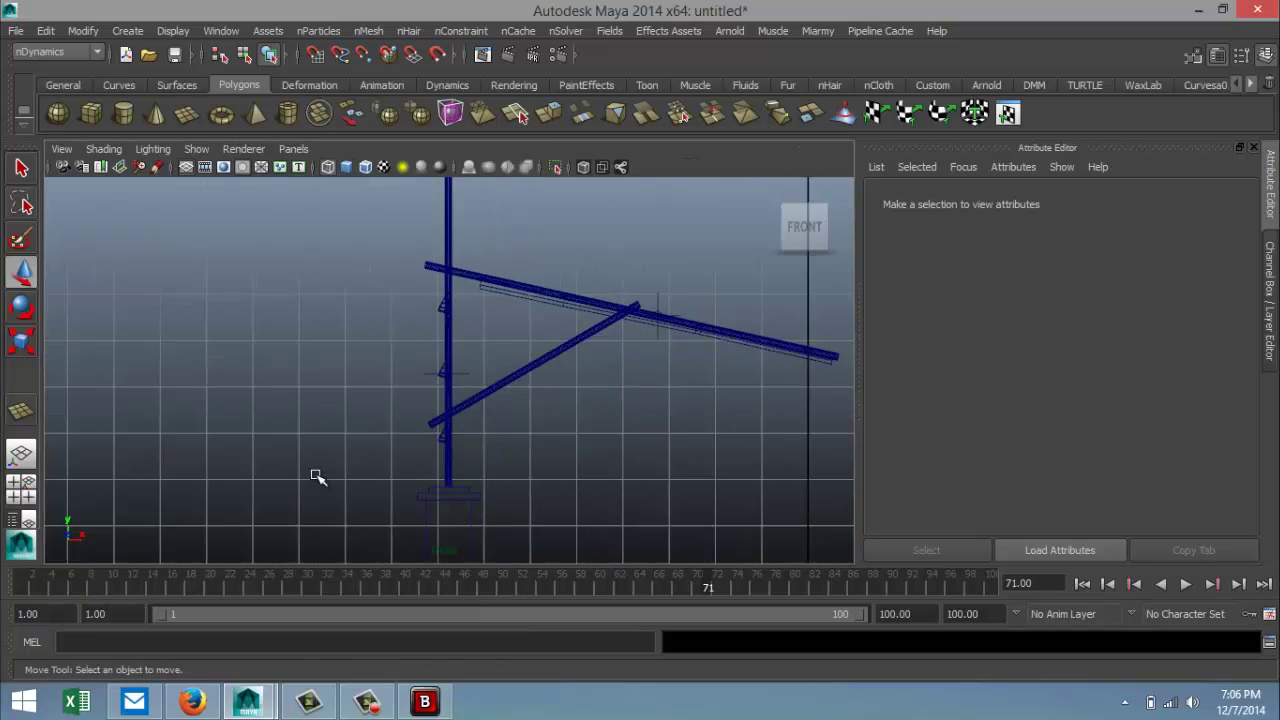
pyautogui.scroll(8, 341, 363)
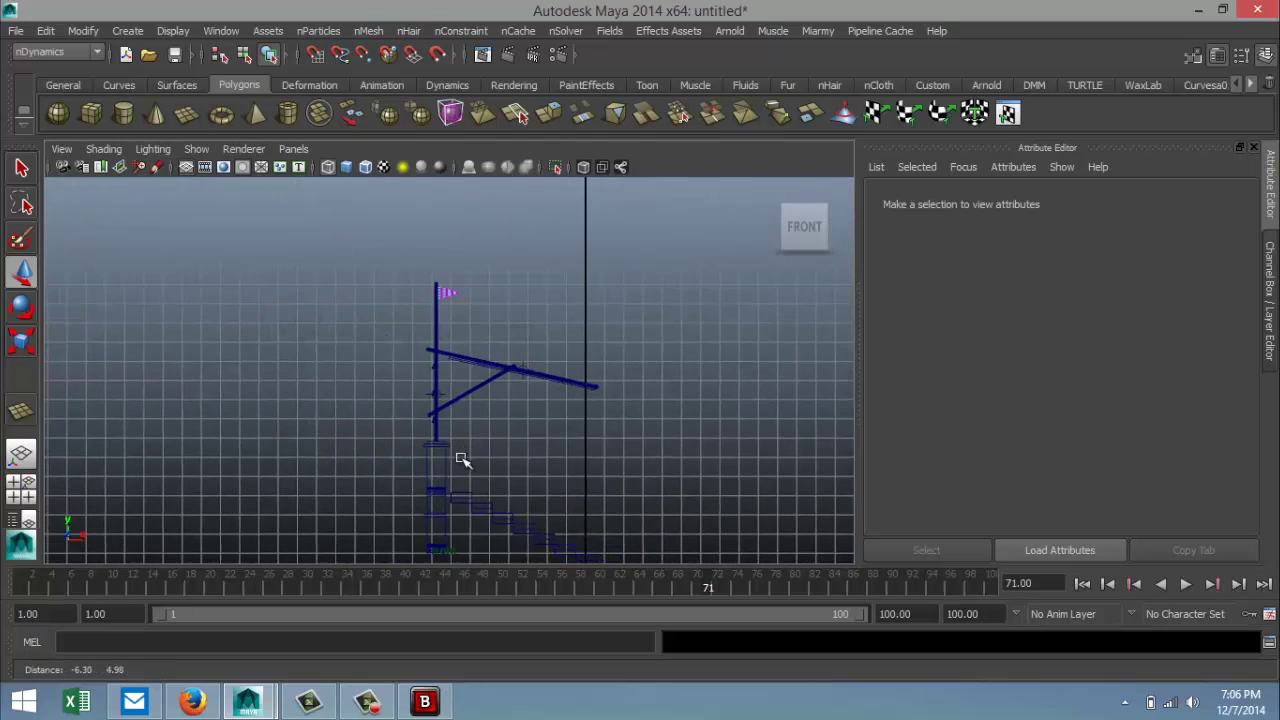
pyautogui.keyDown('alt'); pyautogui.moveTo(451, 277); pyautogui.dragTo(509, 444, button='middle'); pyautogui.keyUp('alt')
pyautogui.scroll(5, 509, 444)
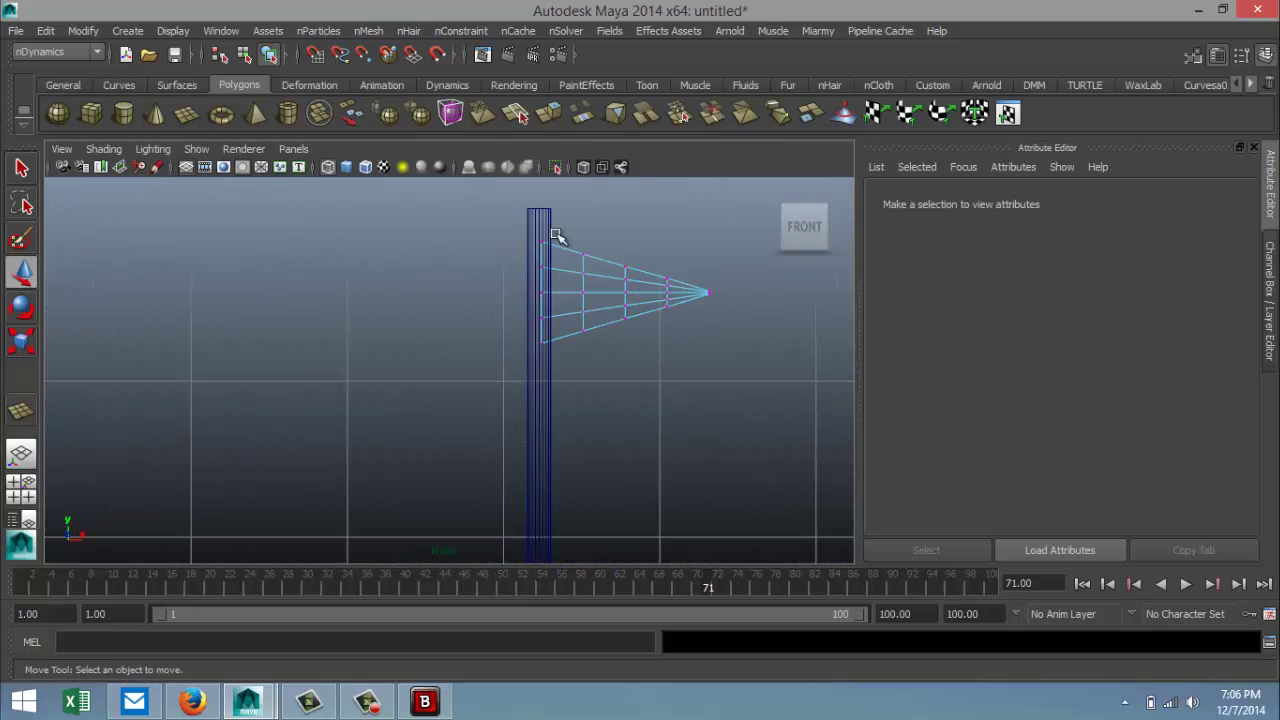
pyautogui.moveTo(557, 236); pyautogui.dragTo(525, 376)
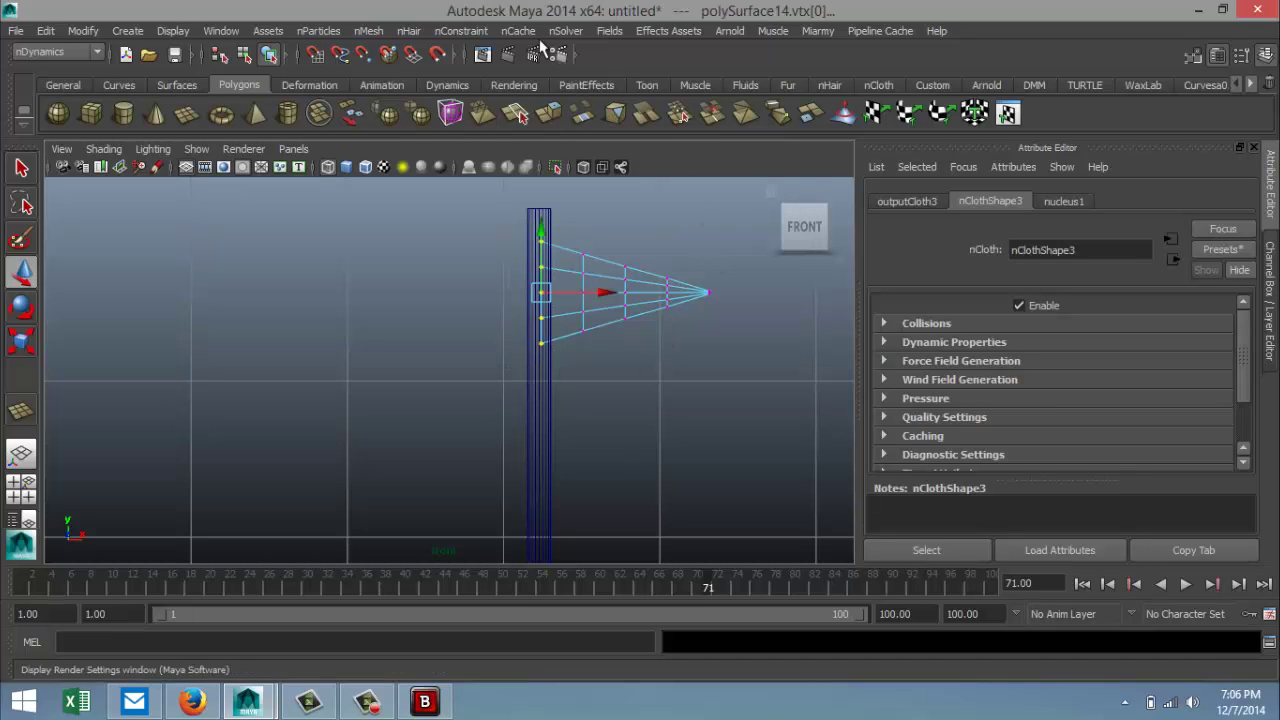
pyautogui.click(461, 30)
pyautogui.click(492, 57)
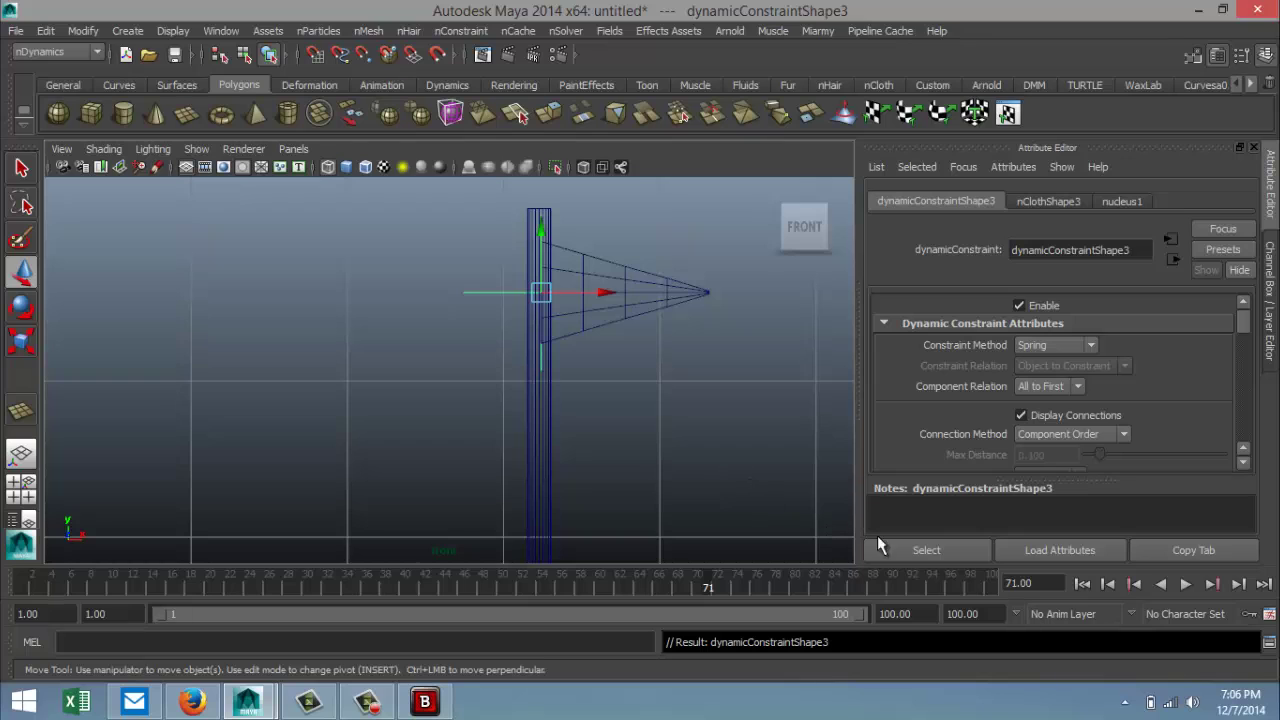
# Step: Play the cloth simulation and inspect how both constrained flags drape against the poles in the perspective view
pyautogui.click(1186, 585)
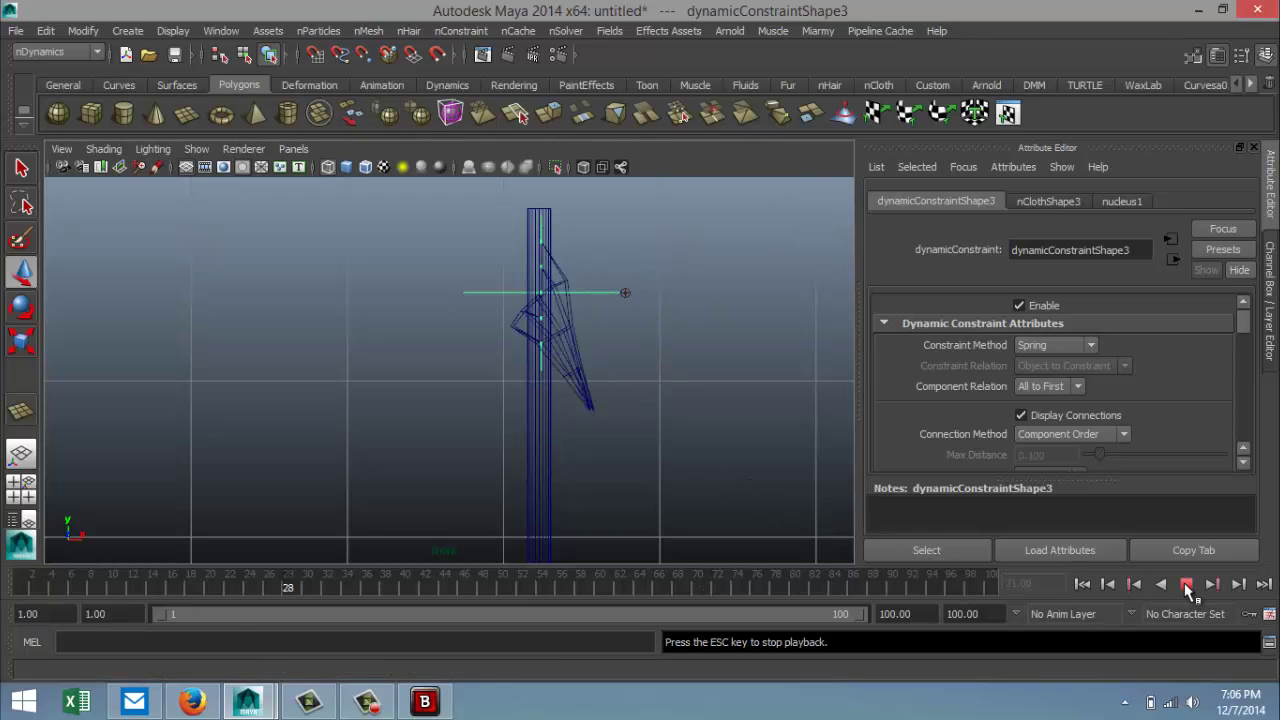
pyautogui.click(1186, 585)
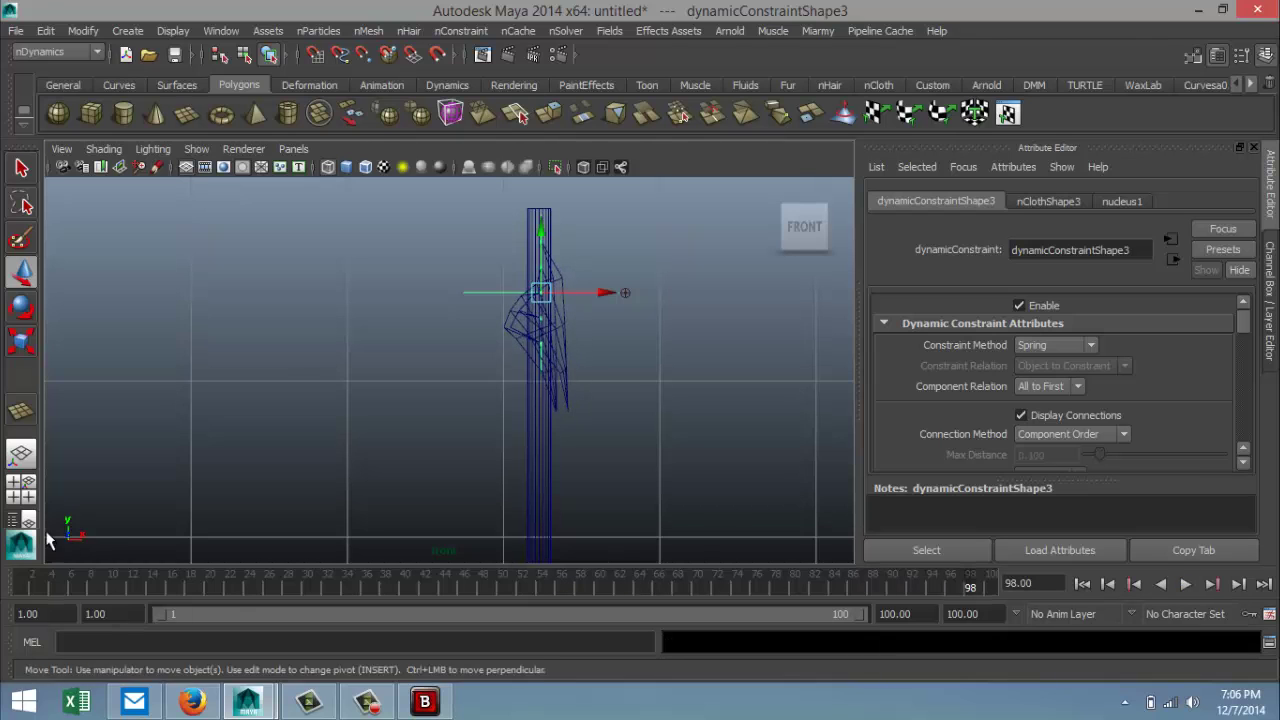
pyautogui.click(28, 490)
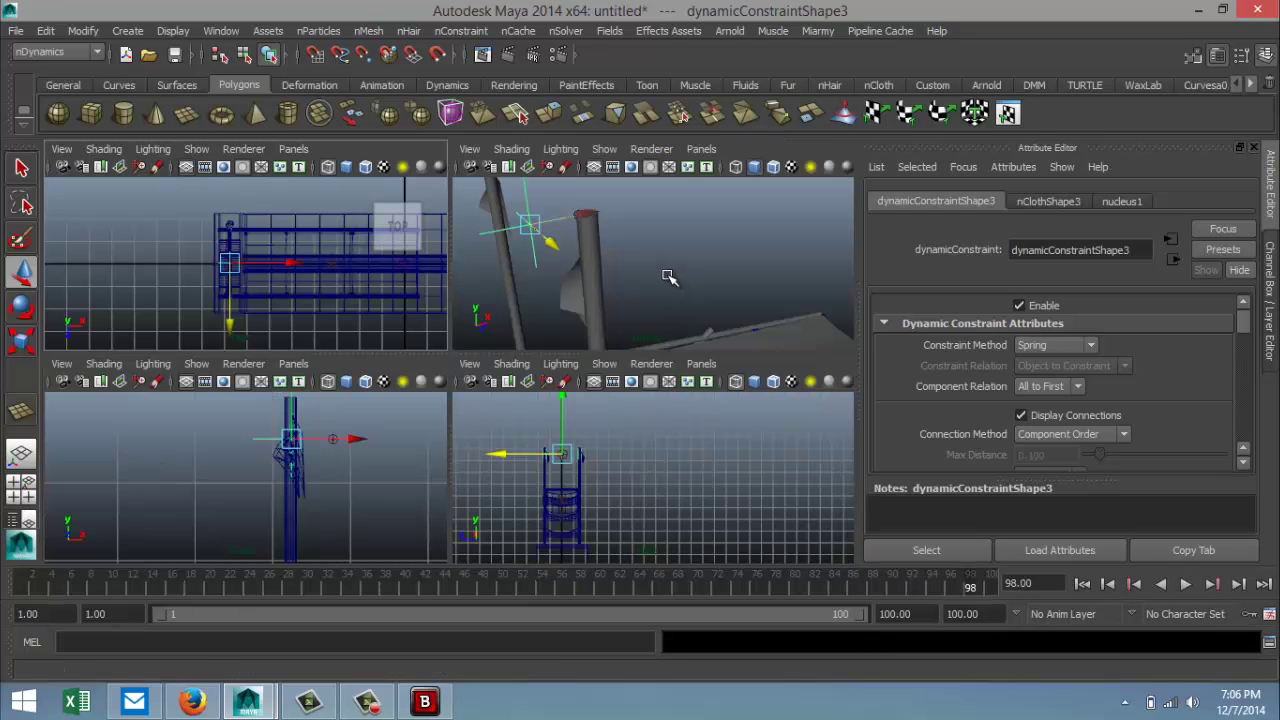
pyautogui.press('space')
pyautogui.keyDown('alt'); pyautogui.moveTo(632, 326); pyautogui.dragTo(600, 430); pyautogui.keyUp('alt')
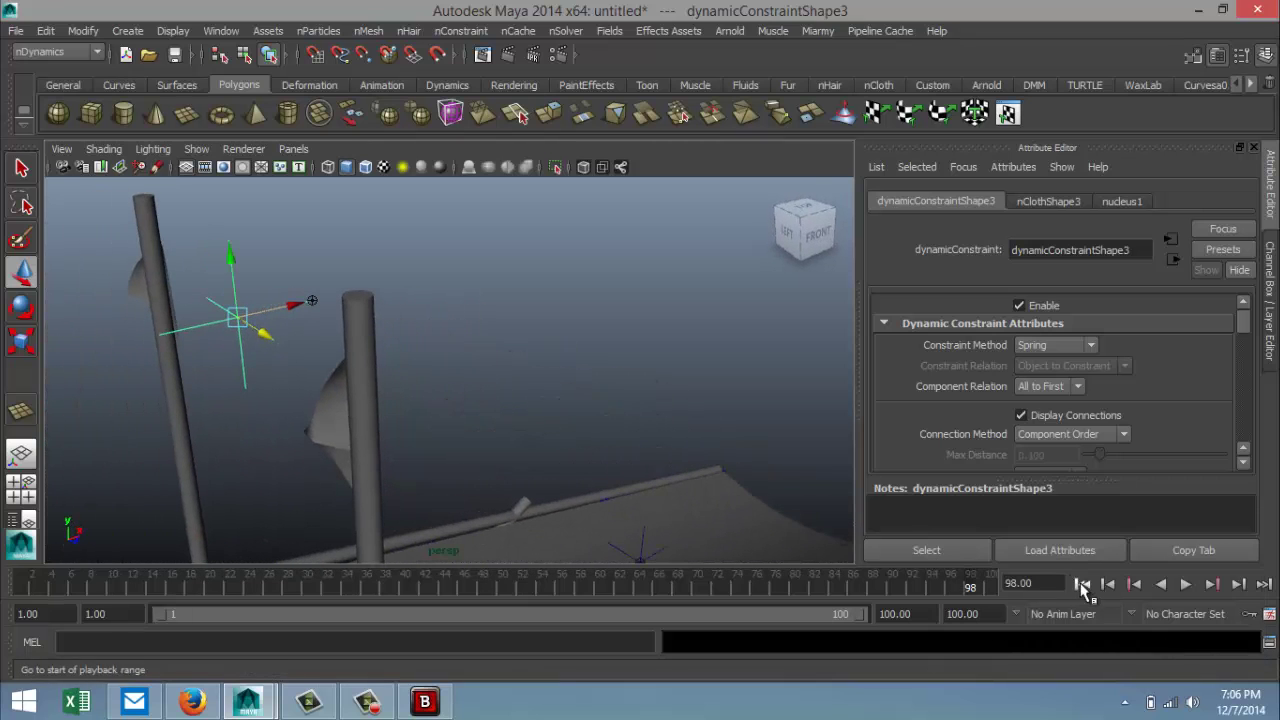
# Step: Replay the simulation from the first frame and stop it at frame 11 with the flags partly drooping
pyautogui.click(1083, 585)
pyautogui.click(1185, 585)
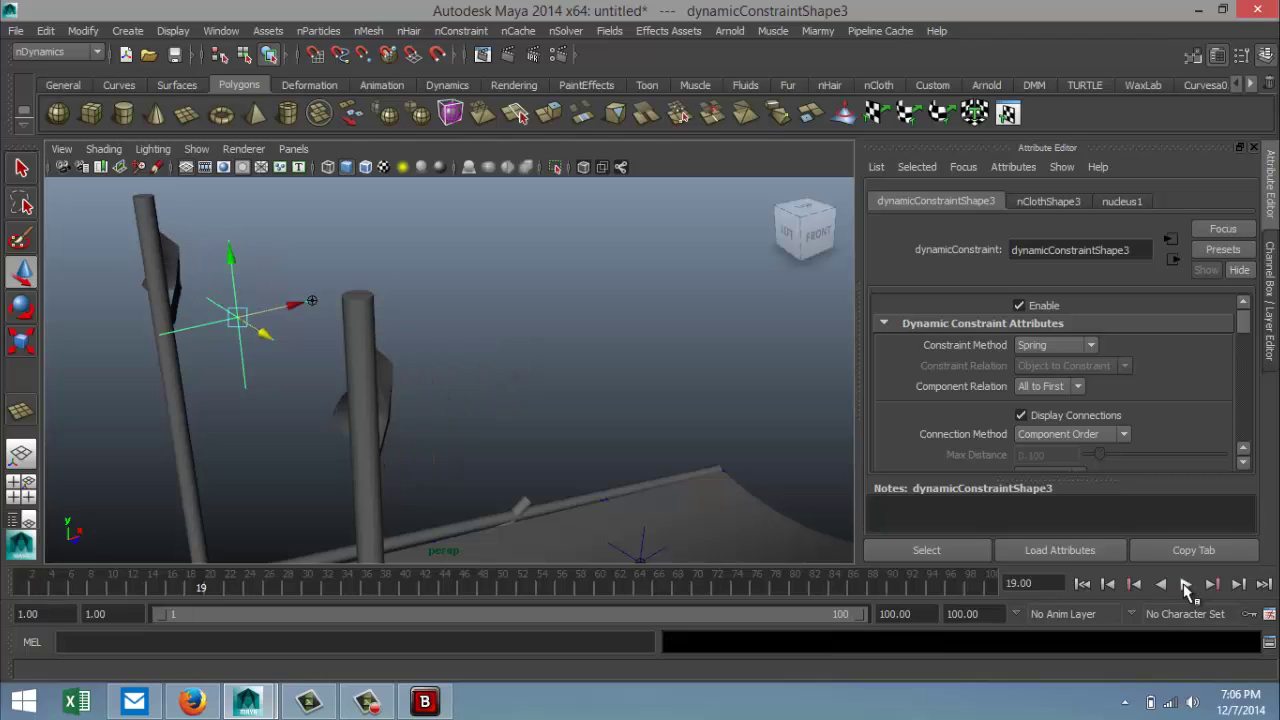
pyautogui.click(1185, 588)
pyautogui.hotkey('alt', 'v')
pyautogui.hotkey('alt', 'v')
pyautogui.hotkey('alt', 'shift', 'v')
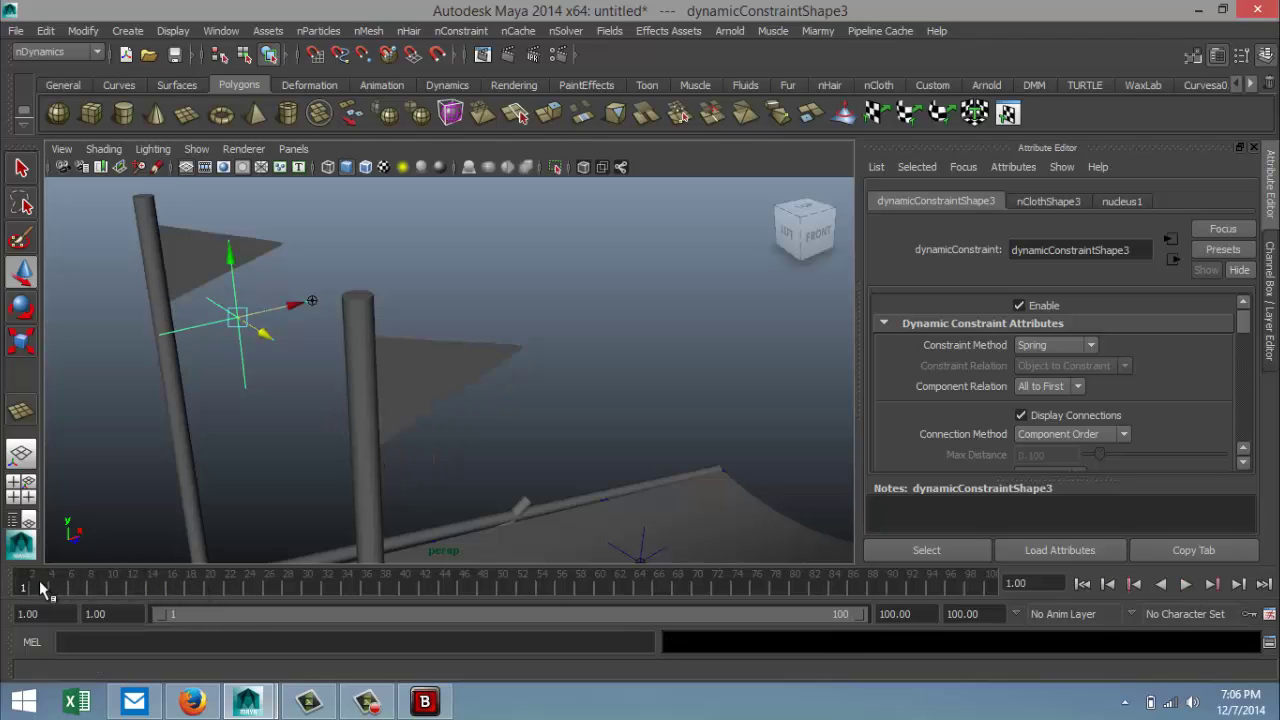
pyautogui.hotkey('alt', 'v')
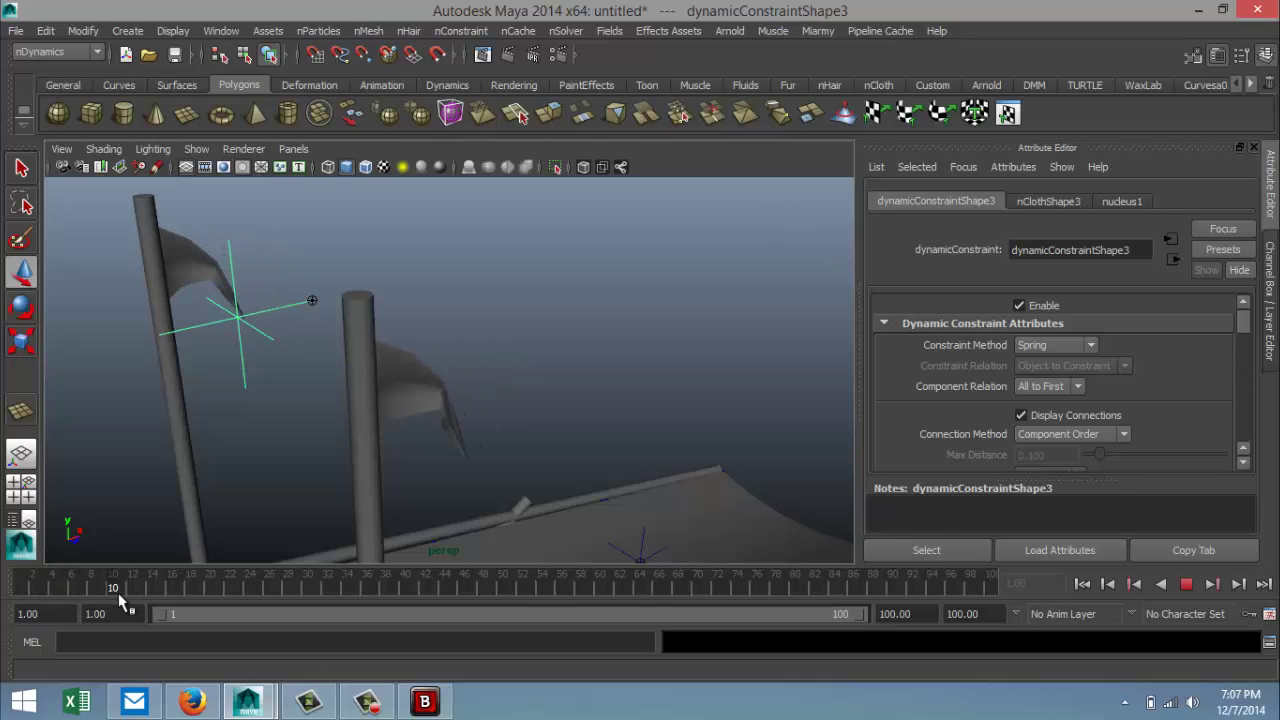
pyautogui.hotkey('alt', 'v')
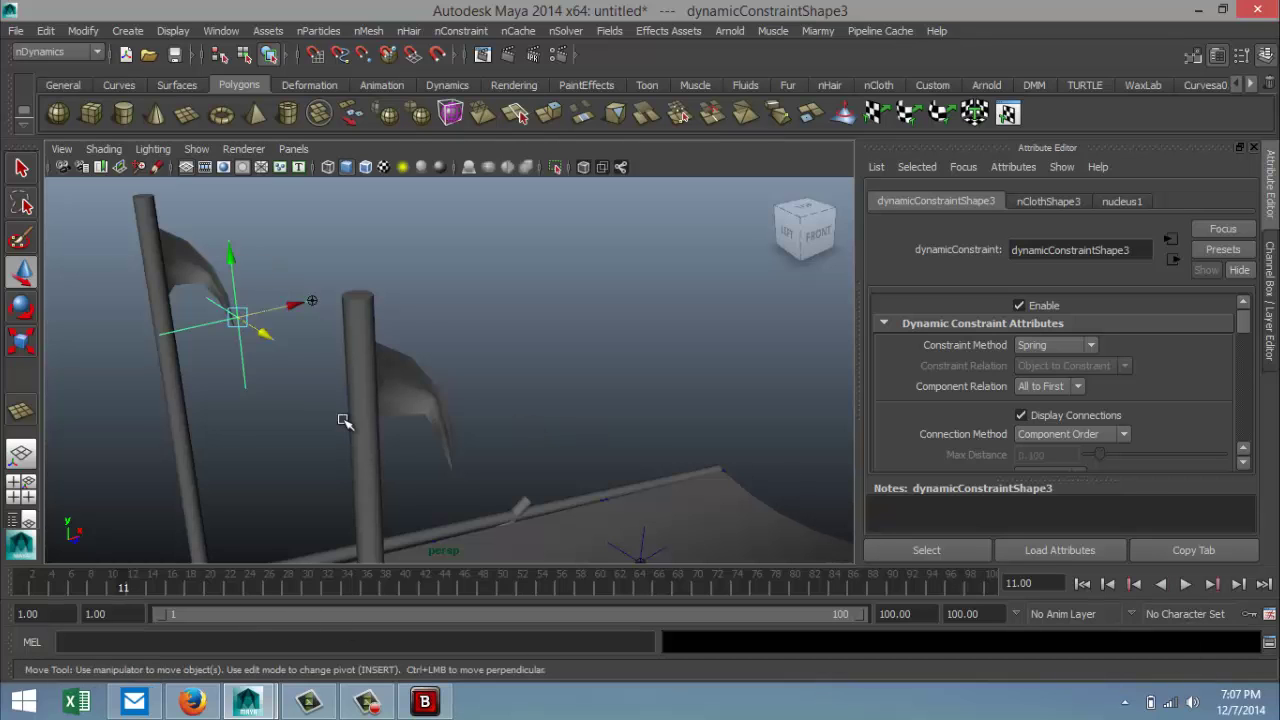
# Step: Select the pole framework together with its canopy, strips and flags and delete the history of the selected objects
pyautogui.scroll(-3, 365, 335)
pyautogui.click(296, 283)
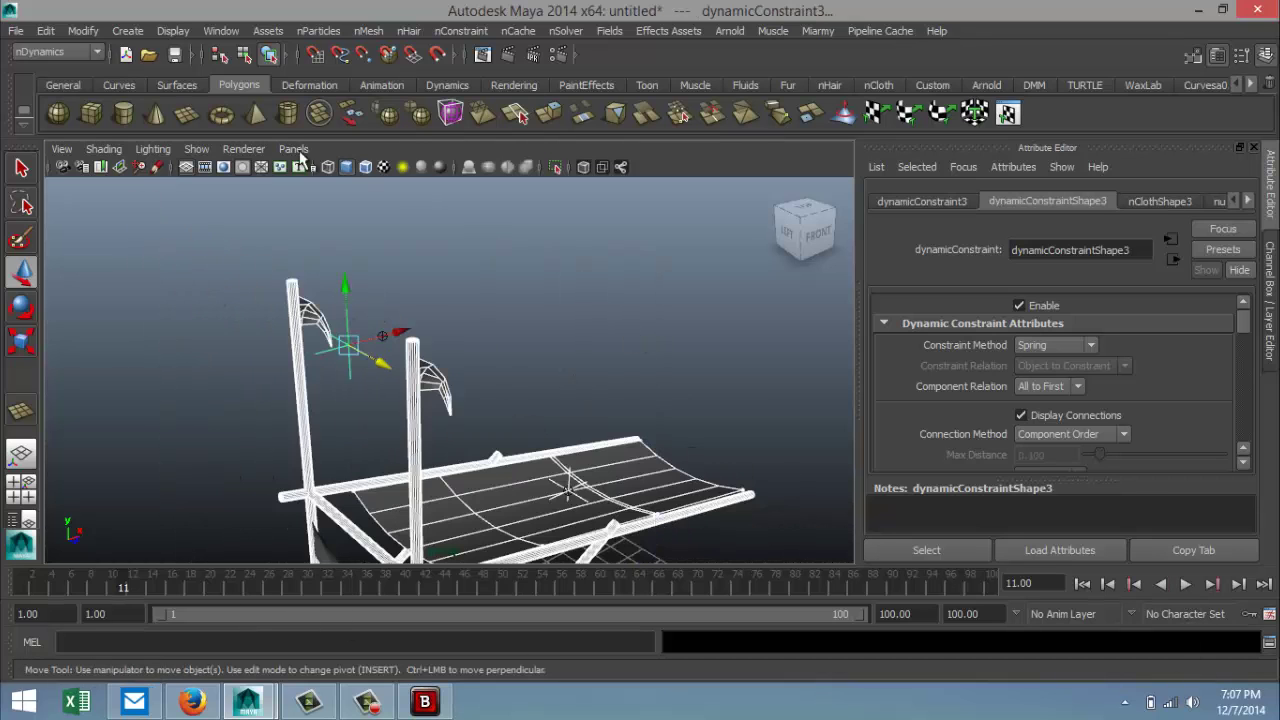
pyautogui.click(46, 31)
pyautogui.moveTo(137, 226)
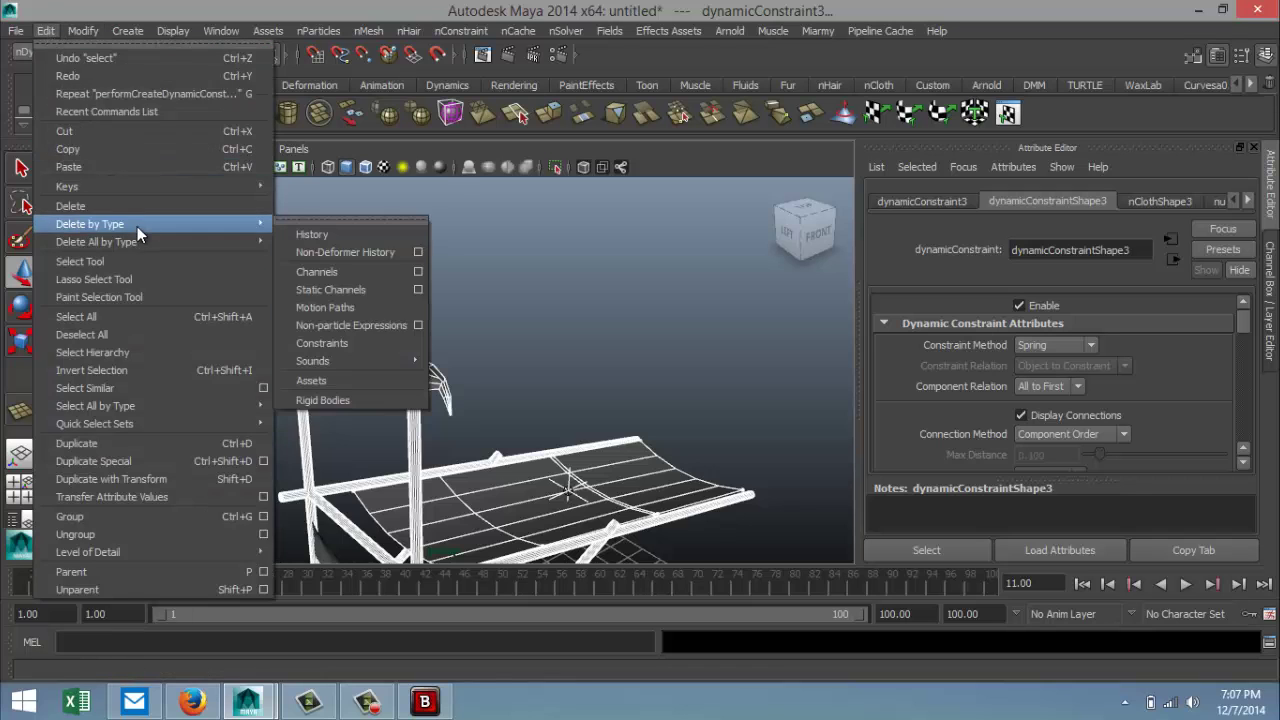
pyautogui.click(315, 234)
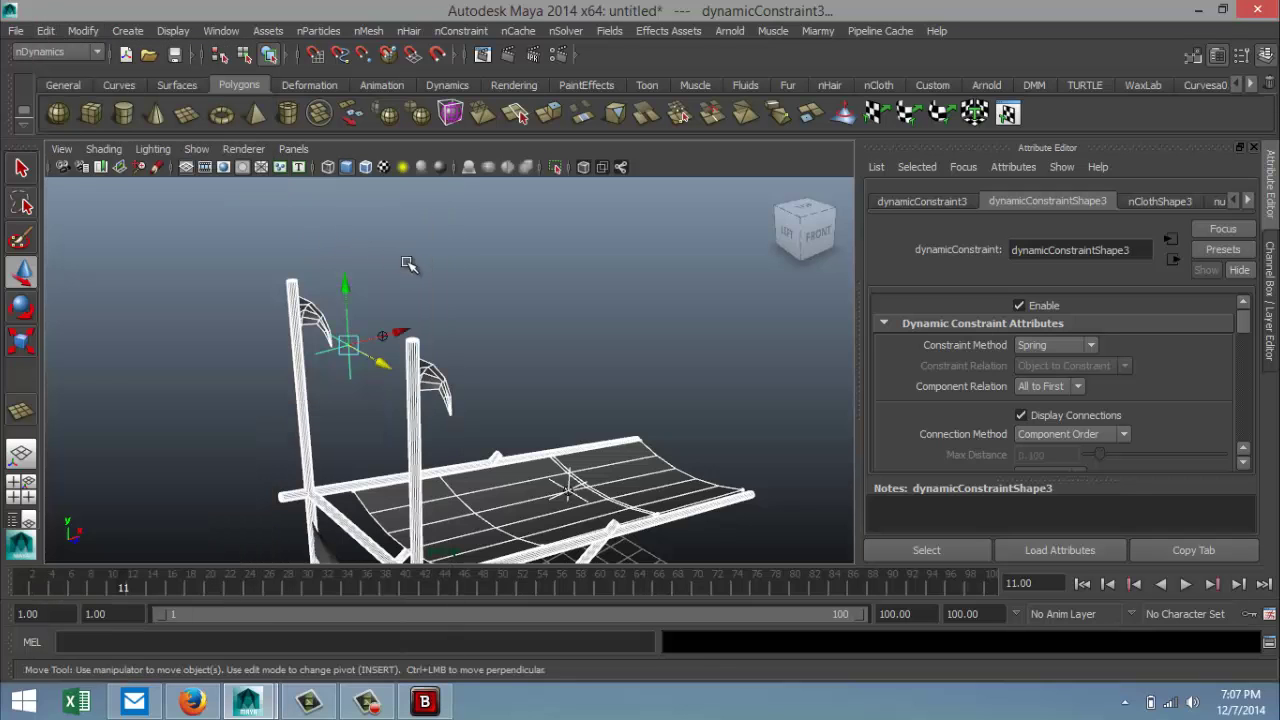
# Step: Select the entire tower, staircase, framework and cloth pieces and combine them into one mesh
pyautogui.scroll(-5, 445, 317)
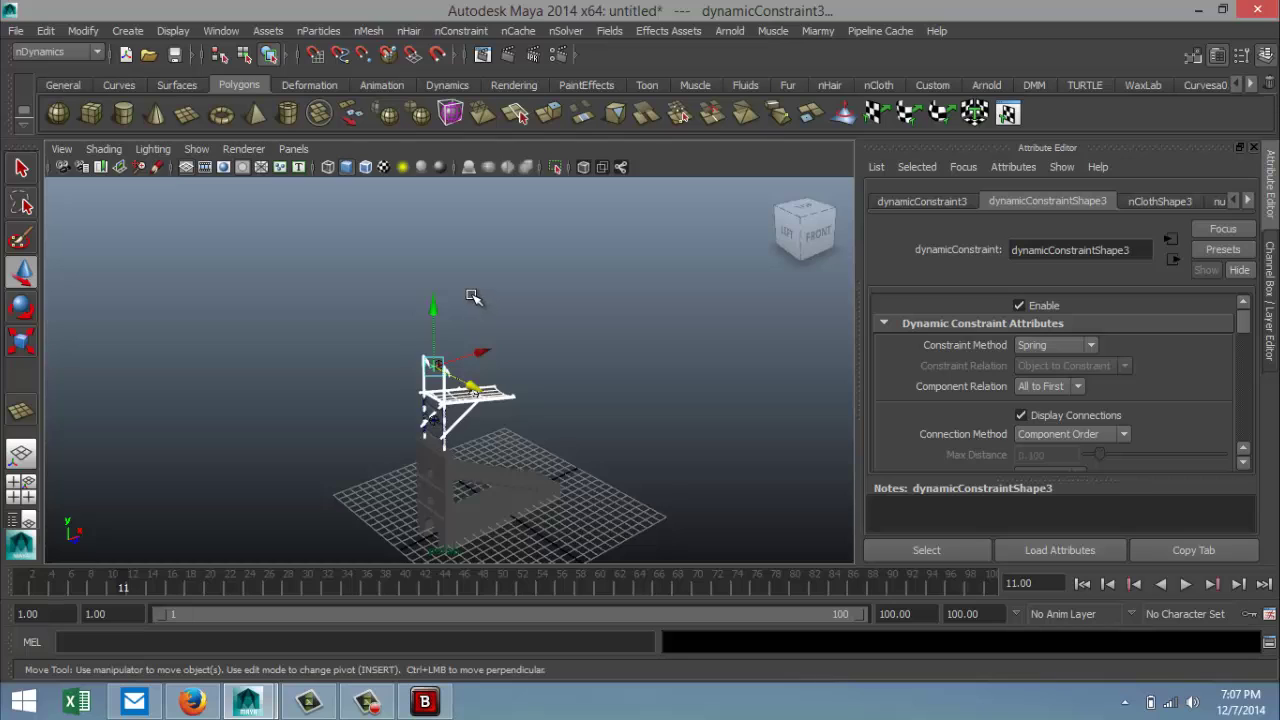
pyautogui.scroll(-2, 474, 297)
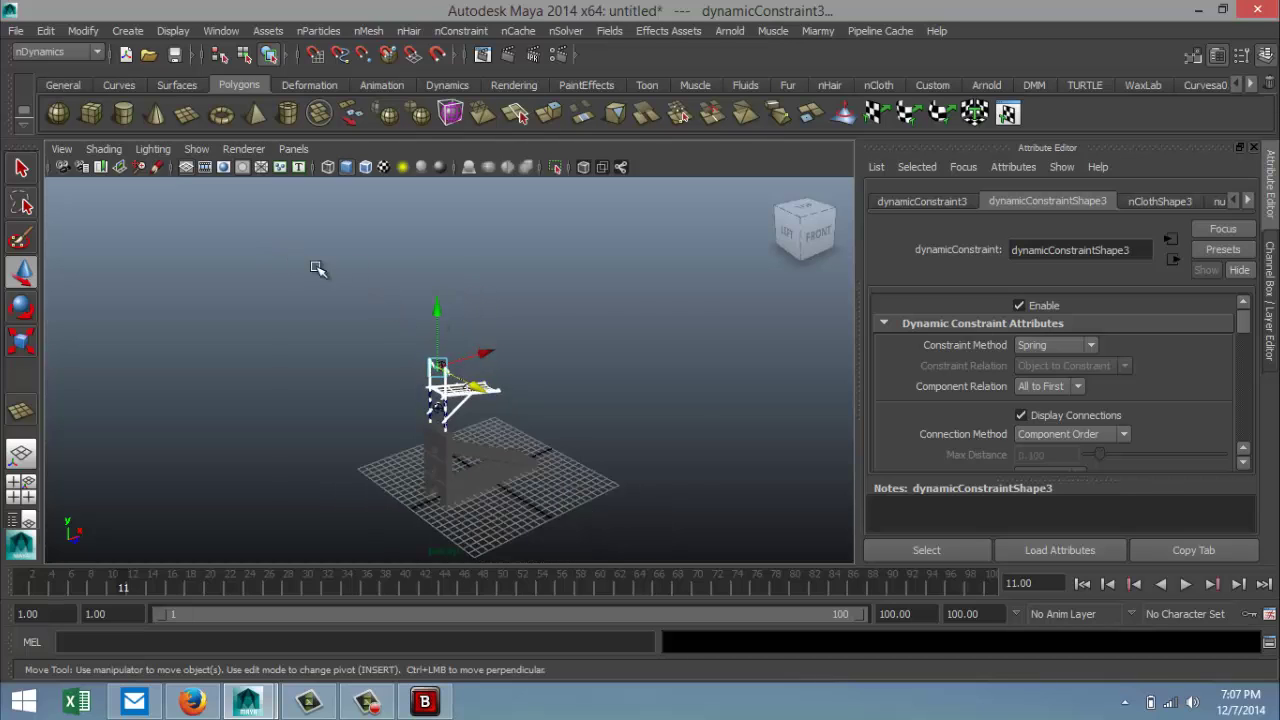
pyautogui.moveTo(269, 324); pyautogui.dragTo(701, 575)
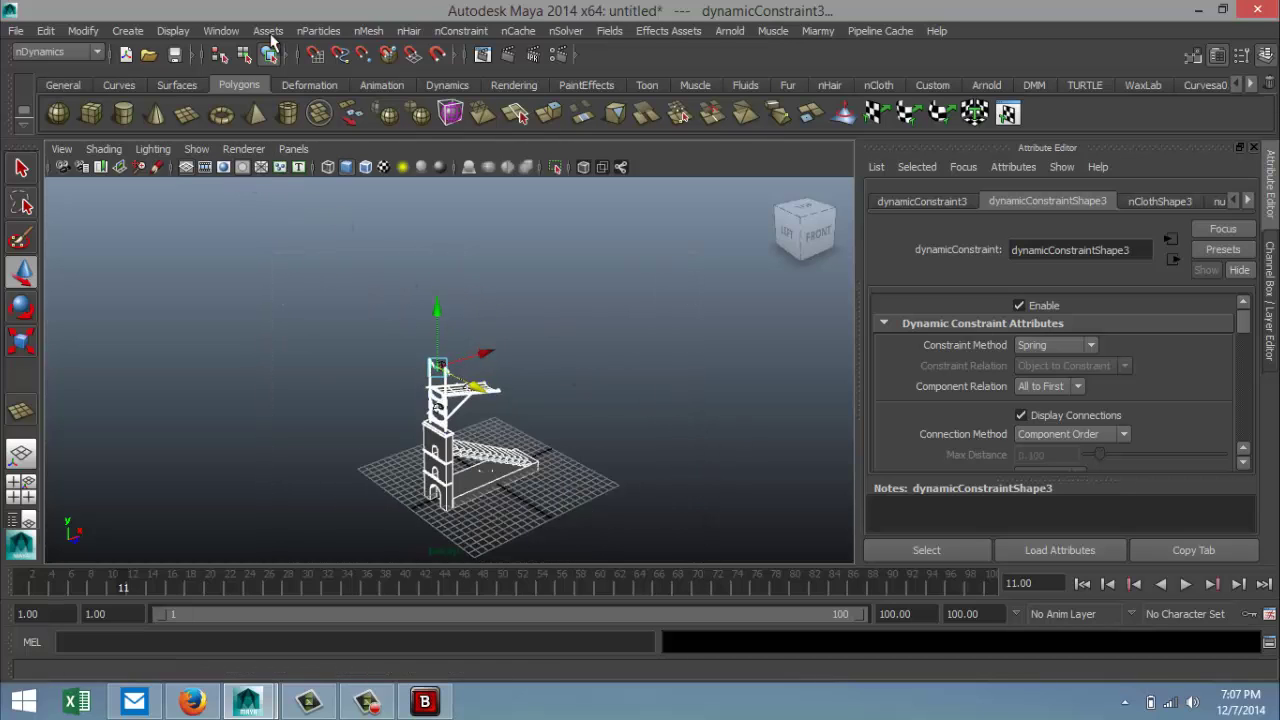
pyautogui.click(70, 52)
pyautogui.click(84, 81)
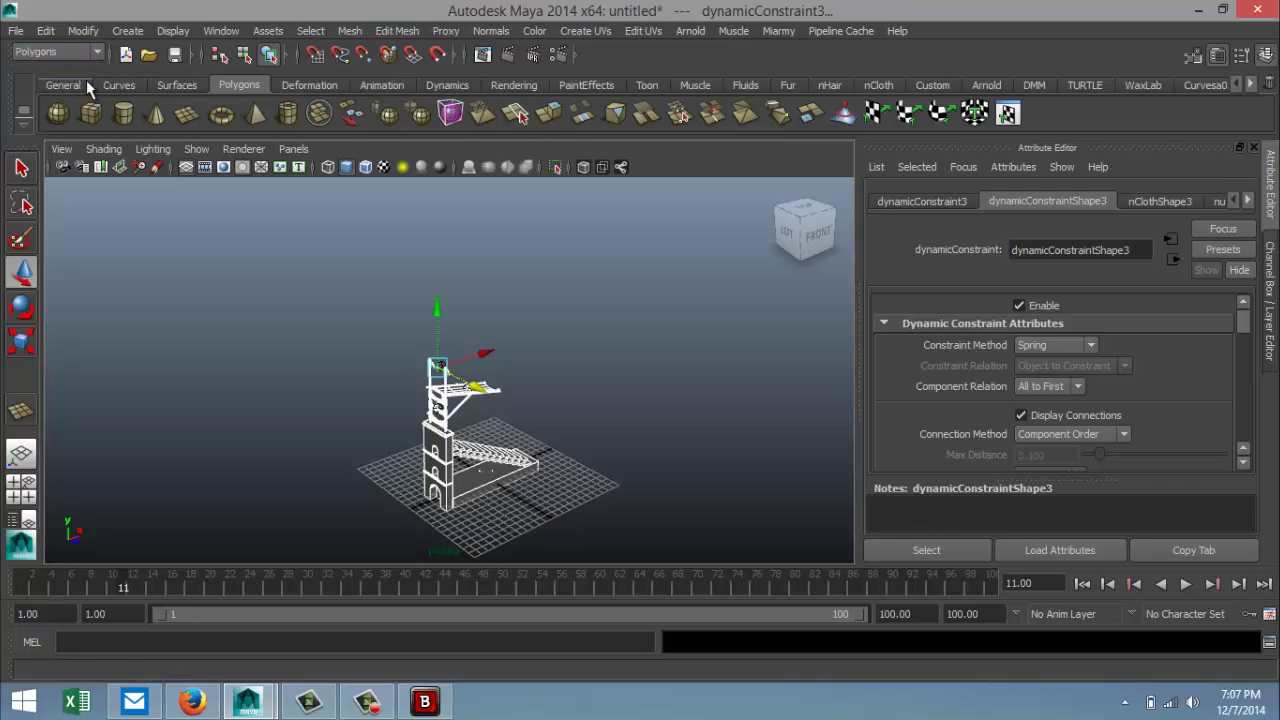
pyautogui.click(349, 31)
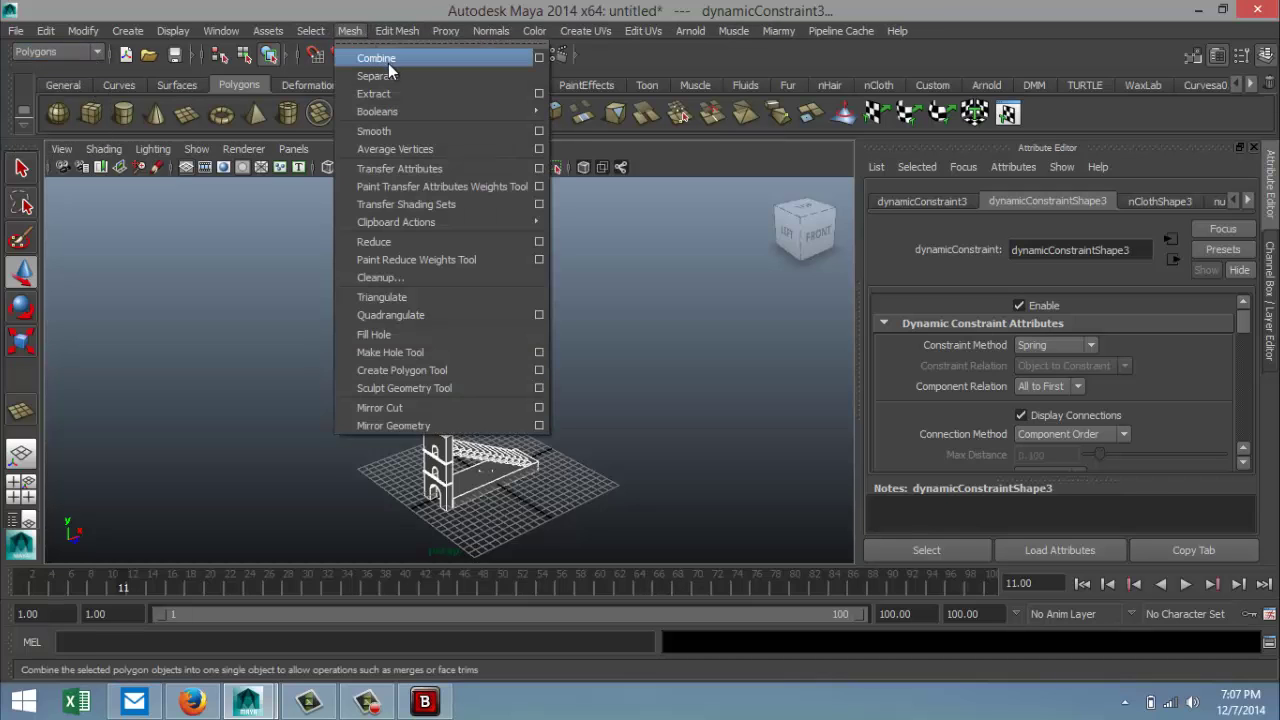
pyautogui.click(388, 59)
pyautogui.click(644, 404)
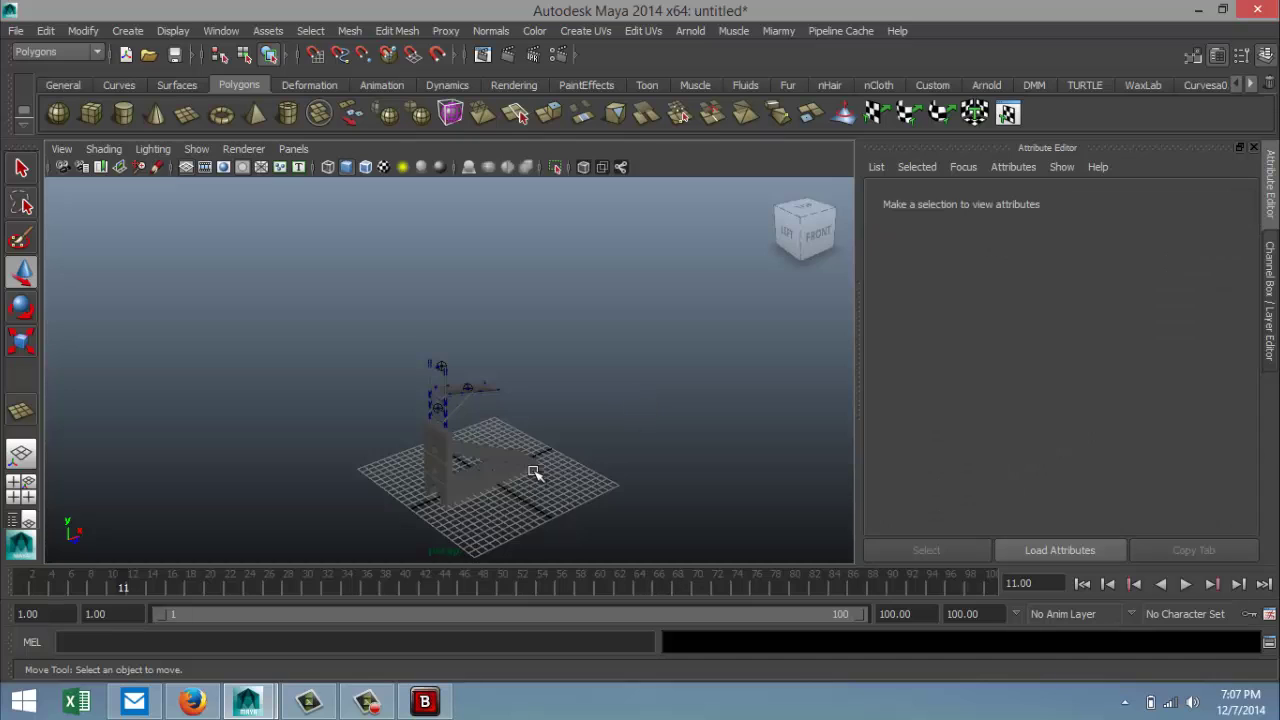
# Step: Select the combined tower model and move it along Z off the grid
pyautogui.moveTo(368, 318); pyautogui.dragTo(586, 544)
pyautogui.moveTo(528, 502); pyautogui.dragTo(465, 413)
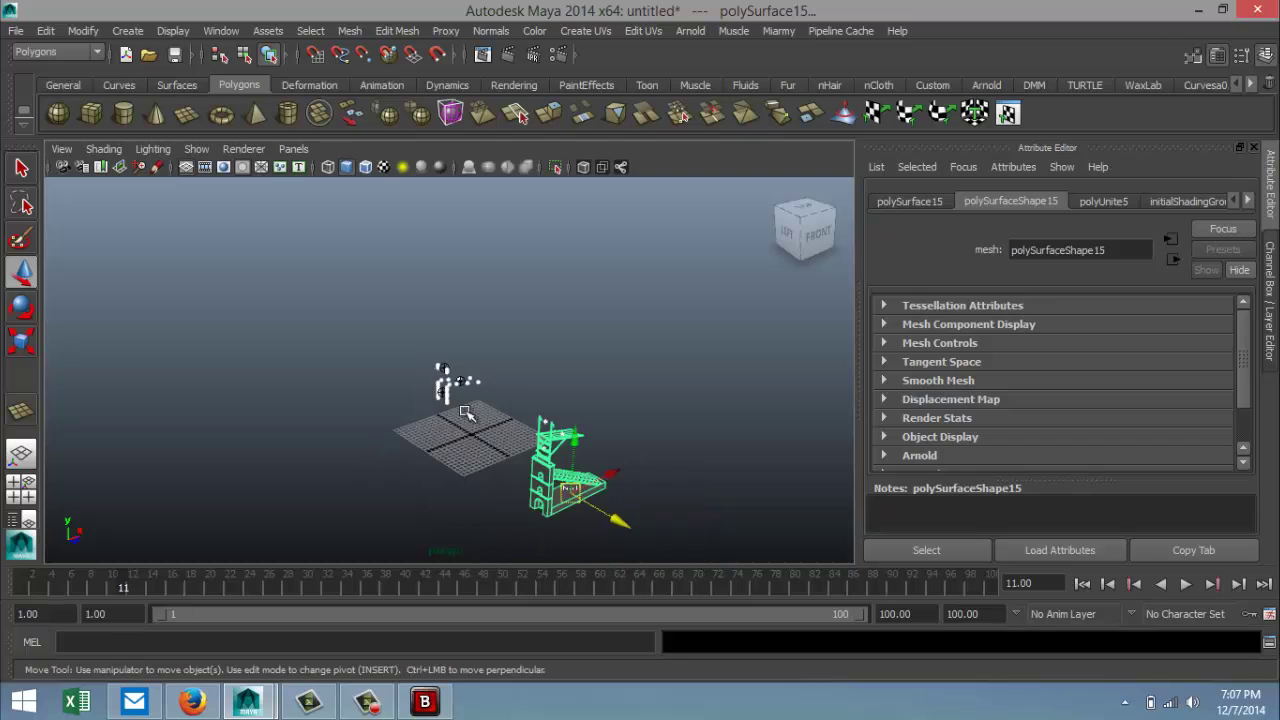
pyautogui.click(505, 484)
pyautogui.click(486, 471)
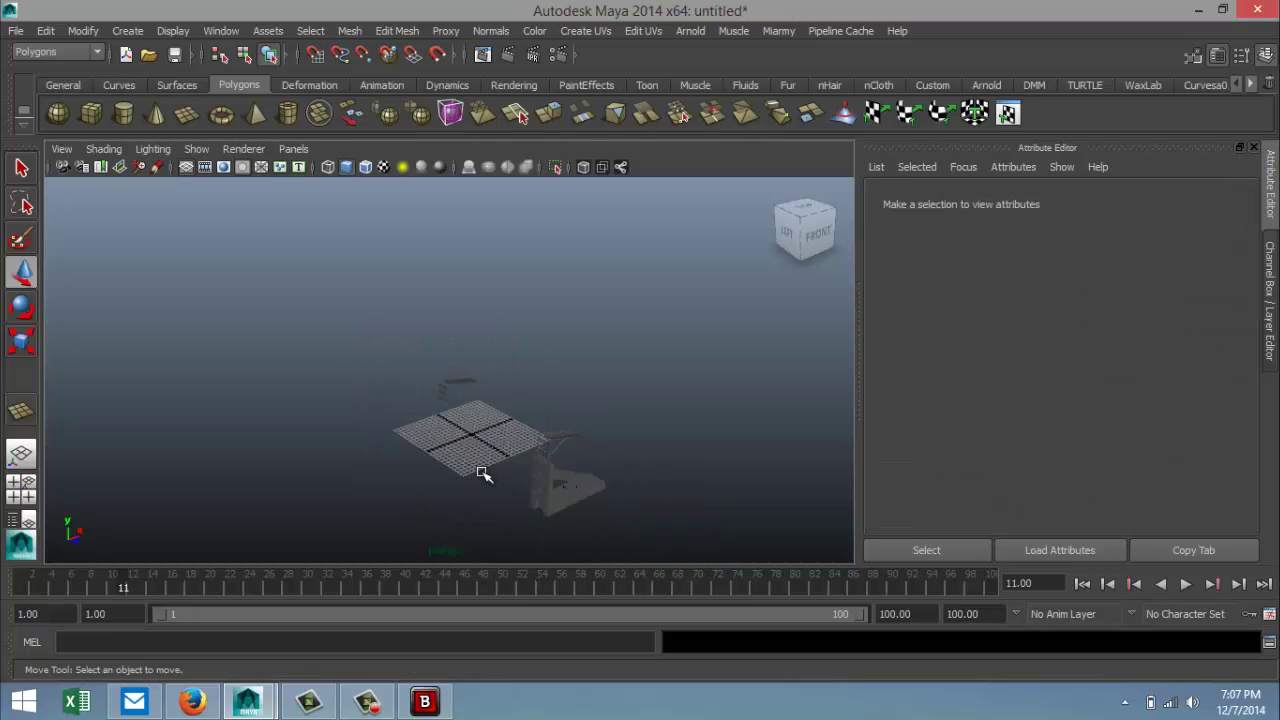
pyautogui.hotkey('ctrl', 'z')
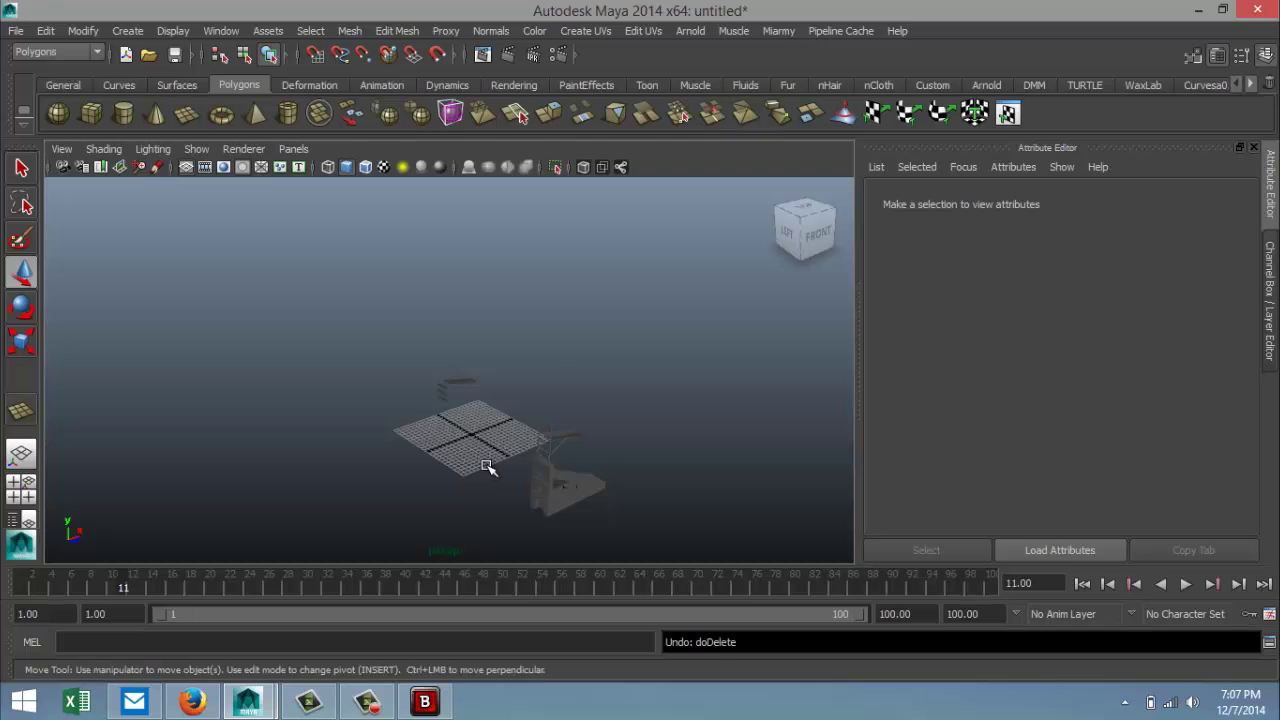
# Step: Select the combined tower mesh and delete its construction history
pyautogui.keyDown('alt'); pyautogui.moveTo(603, 481); pyautogui.dragTo(680, 449); pyautogui.keyUp('alt')
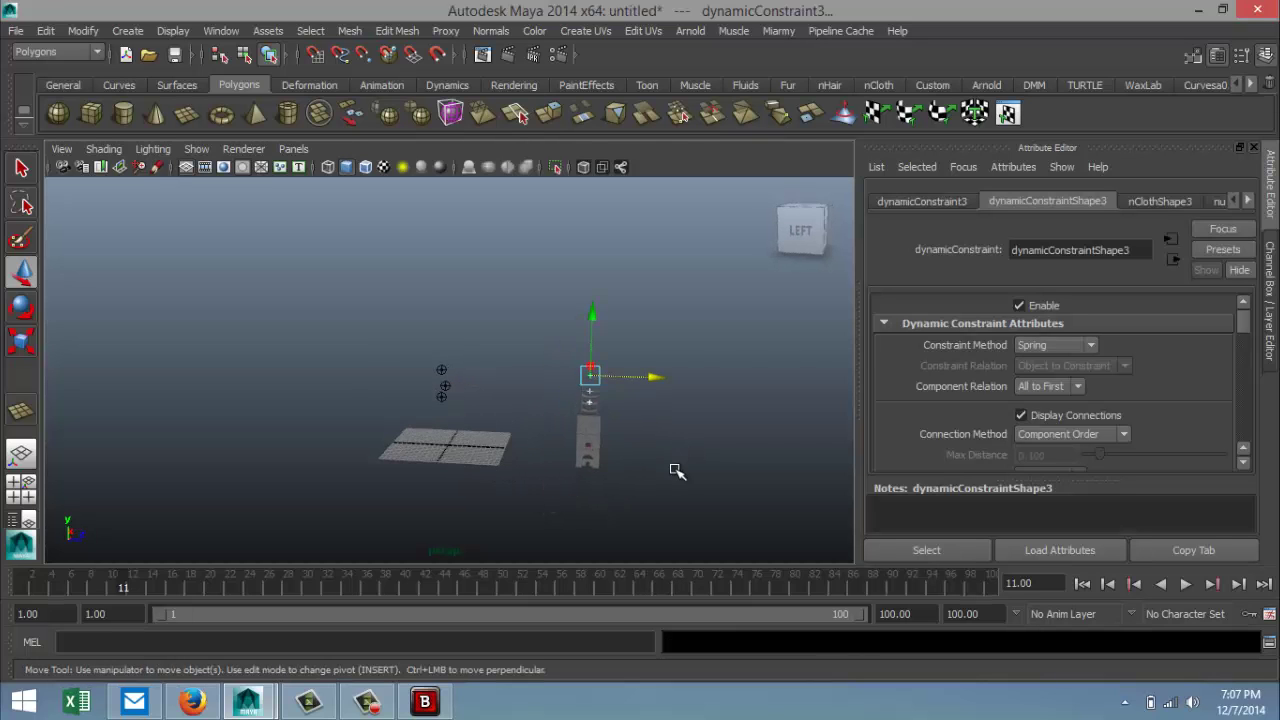
pyautogui.scroll(5, 646, 474)
pyautogui.keyDown('alt'); pyautogui.moveTo(568, 440); pyautogui.dragTo(522, 408); pyautogui.keyUp('alt')
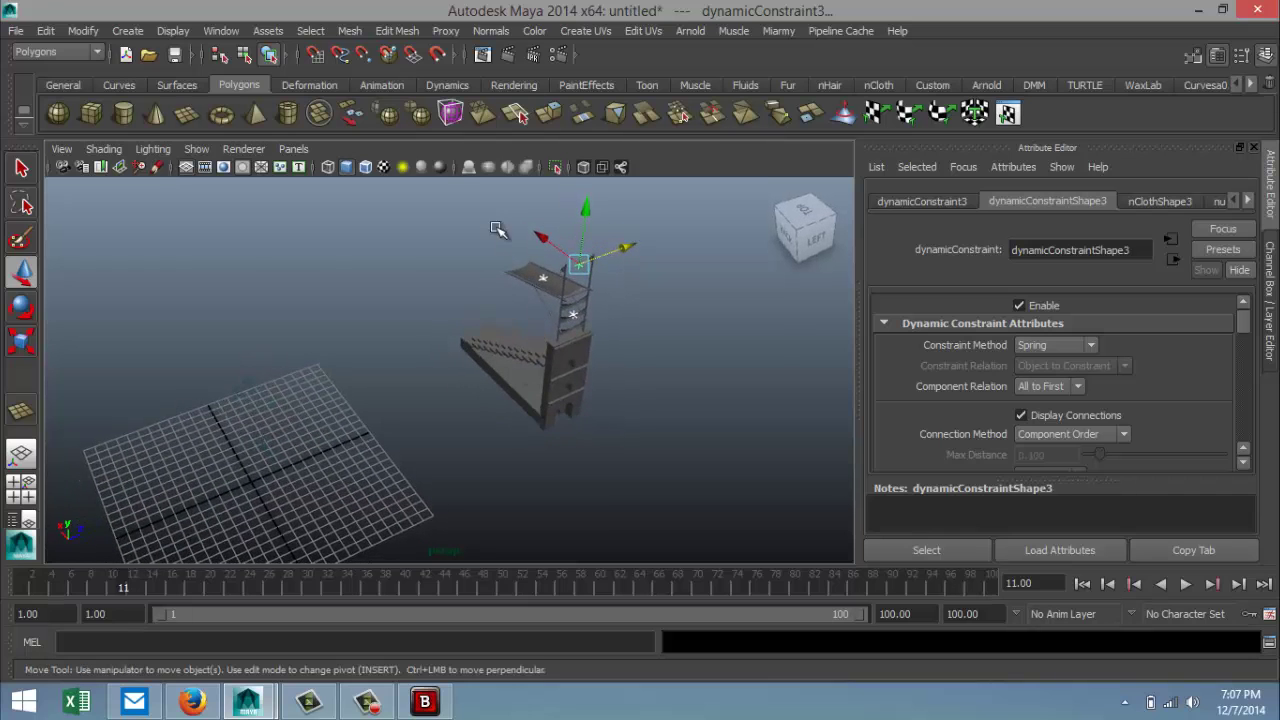
pyautogui.moveTo(418, 206); pyautogui.dragTo(723, 491)
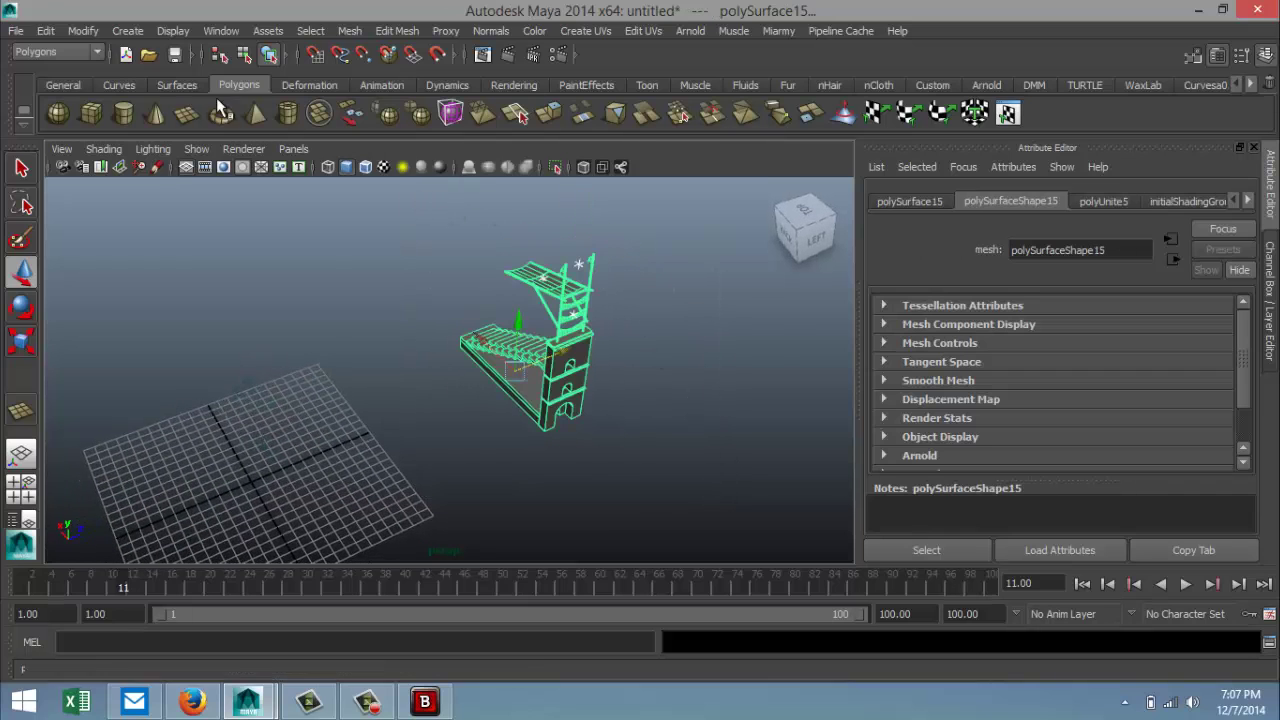
pyautogui.click(46, 31)
pyautogui.moveTo(167, 230)
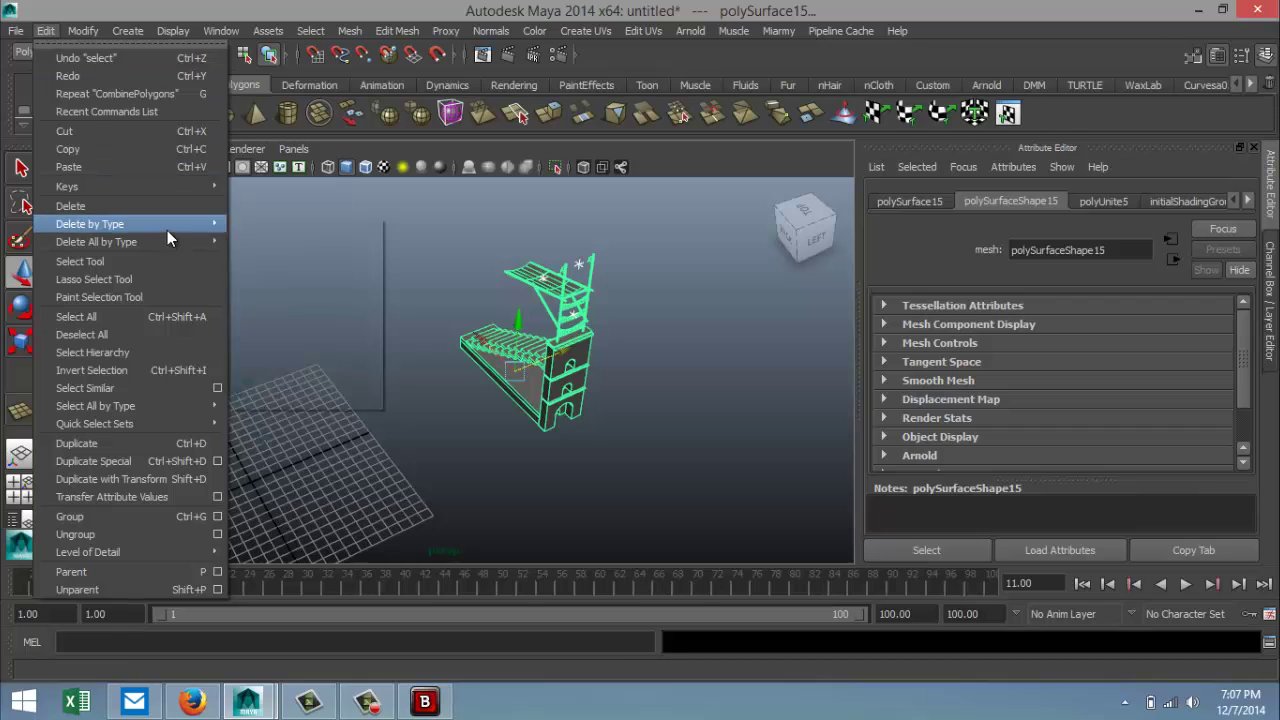
pyautogui.click(250, 234)
# Step: Freeze the transformations of the combined tower mesh
pyautogui.click(83, 31)
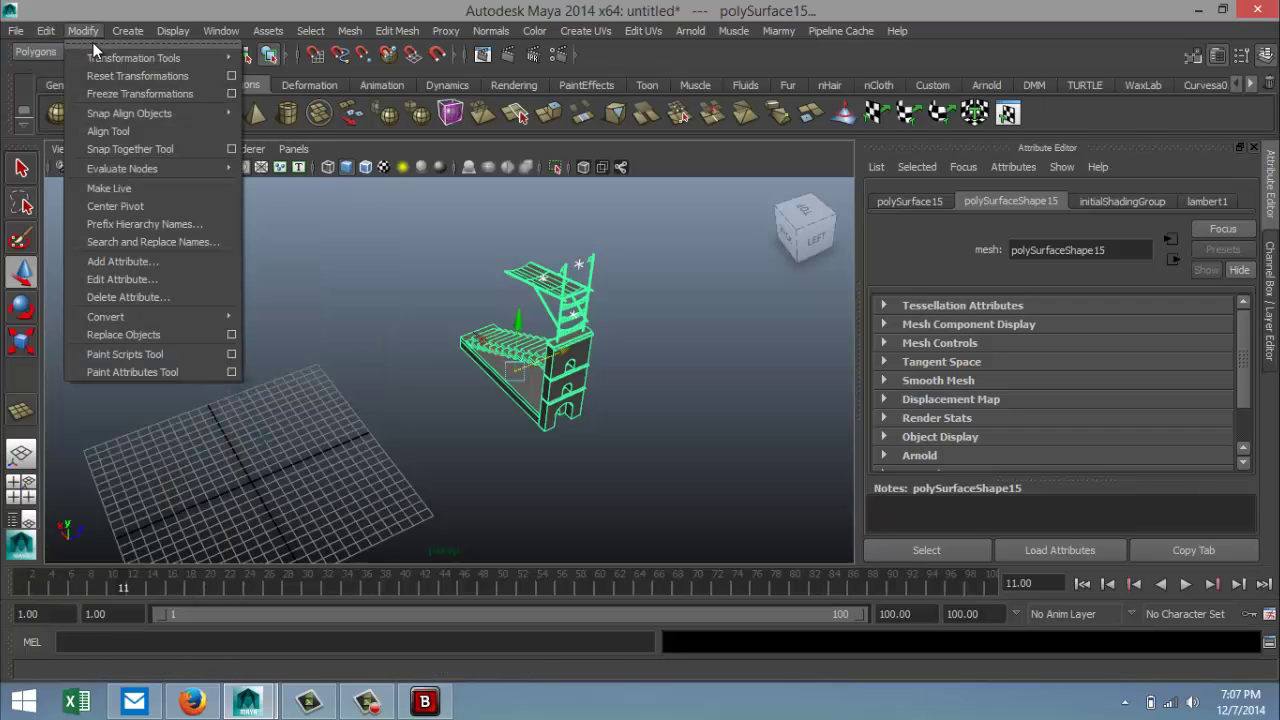
pyautogui.click(145, 93)
pyautogui.press('w')
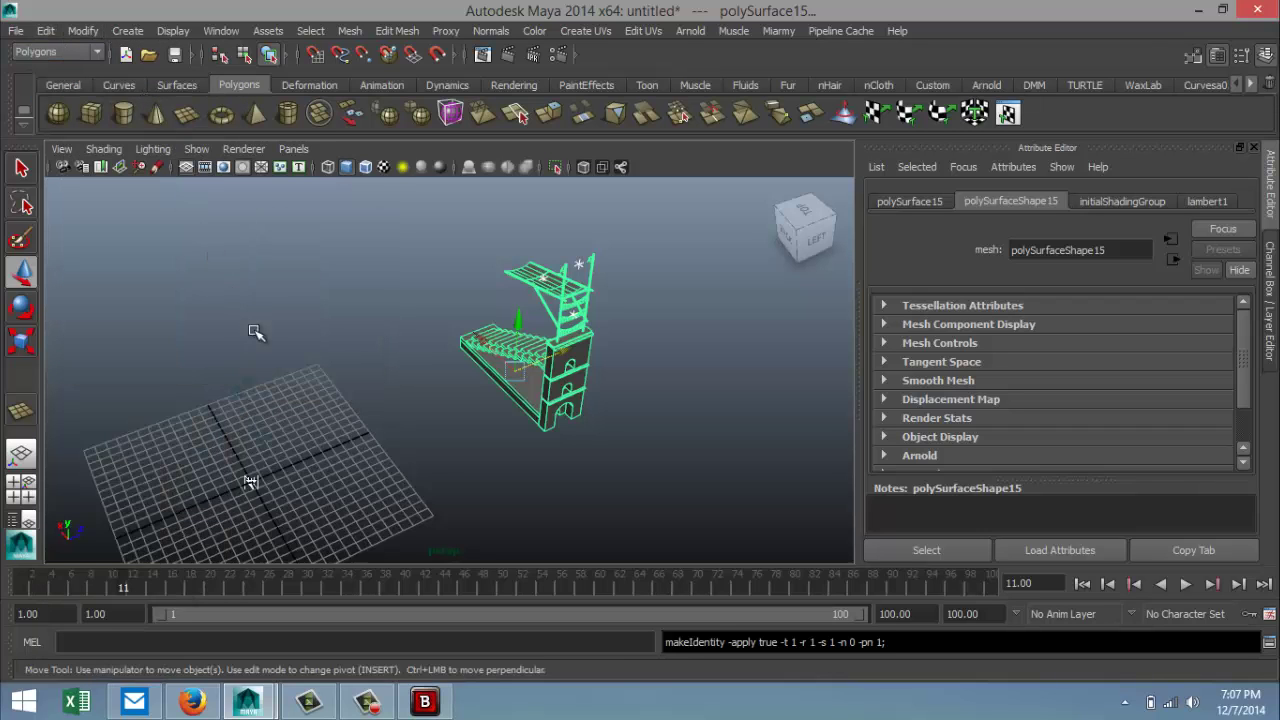
pyautogui.keyDown('alt'); pyautogui.moveTo(257, 331); pyautogui.dragTo(285, 370); pyautogui.keyUp('alt')
pyautogui.keyDown('alt'); pyautogui.moveTo(346, 426); pyautogui.dragTo(260, 320); pyautogui.keyUp('alt')
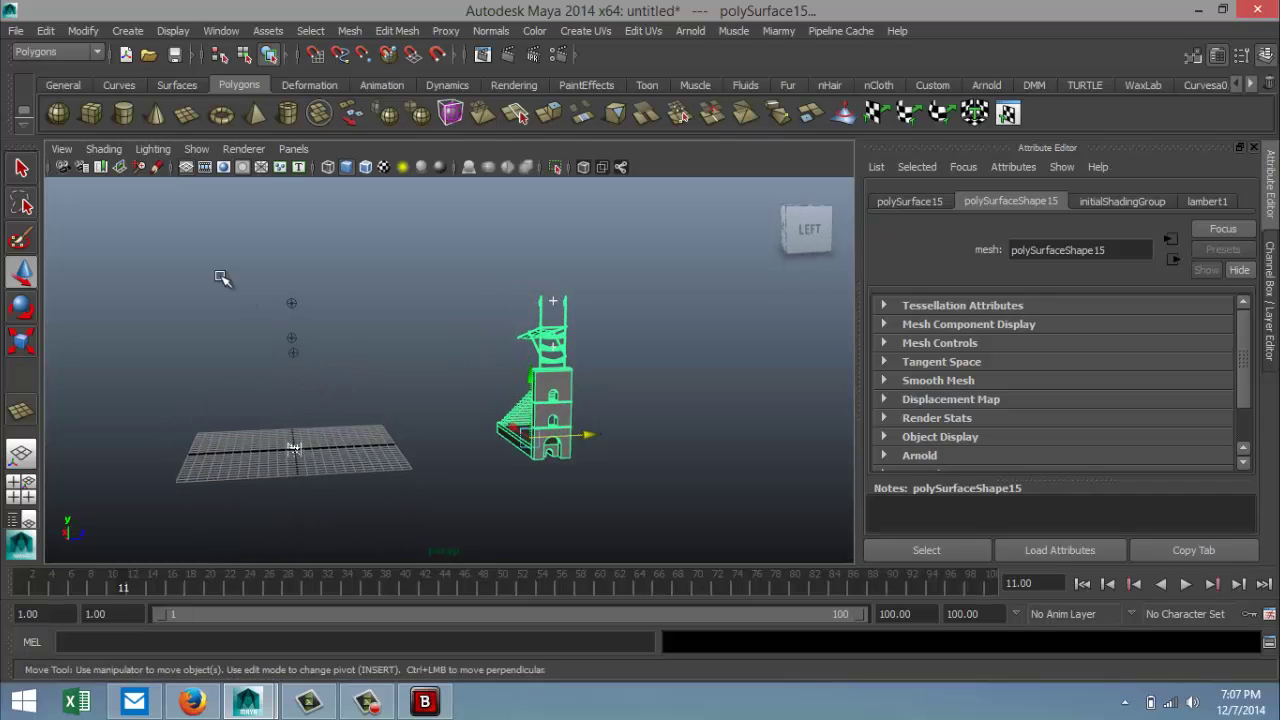
# Step: Delete the leftover gravity fields and dynamics nodes above the grid
pyautogui.moveTo(201, 276); pyautogui.dragTo(349, 497)
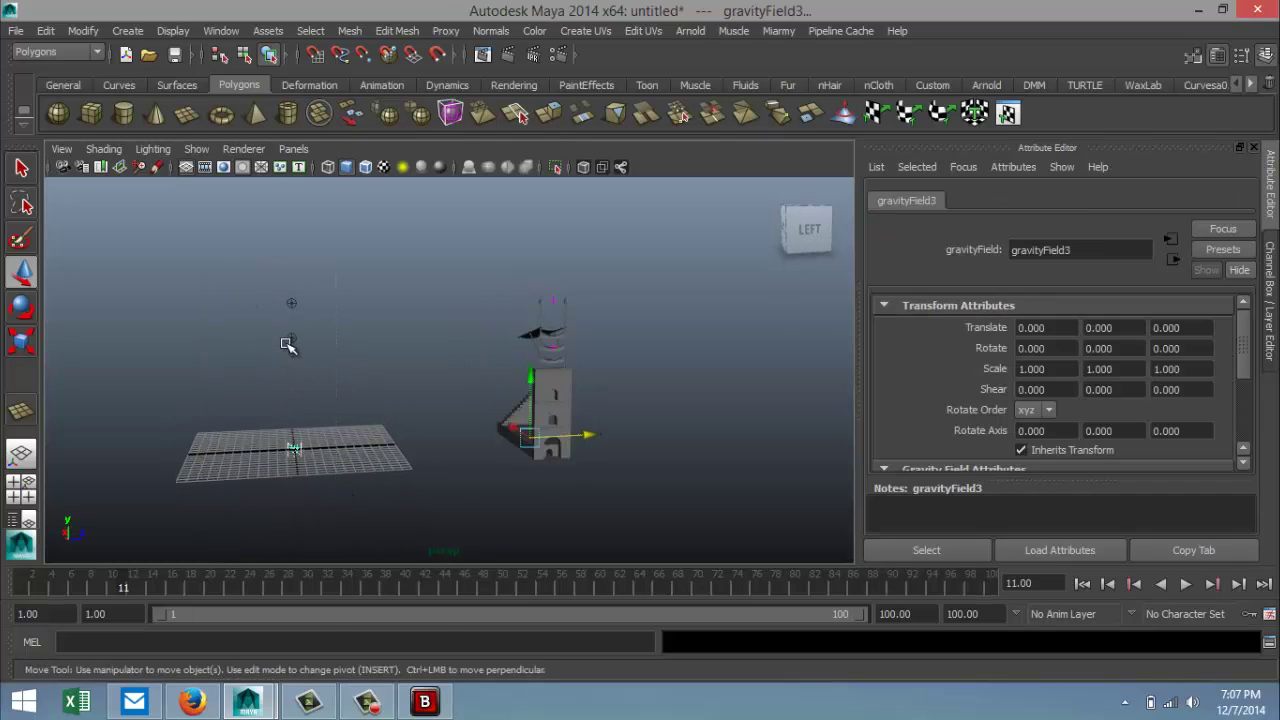
pyautogui.moveTo(288, 345); pyautogui.dragTo(320, 332, button='right')
pyautogui.click(316, 422)
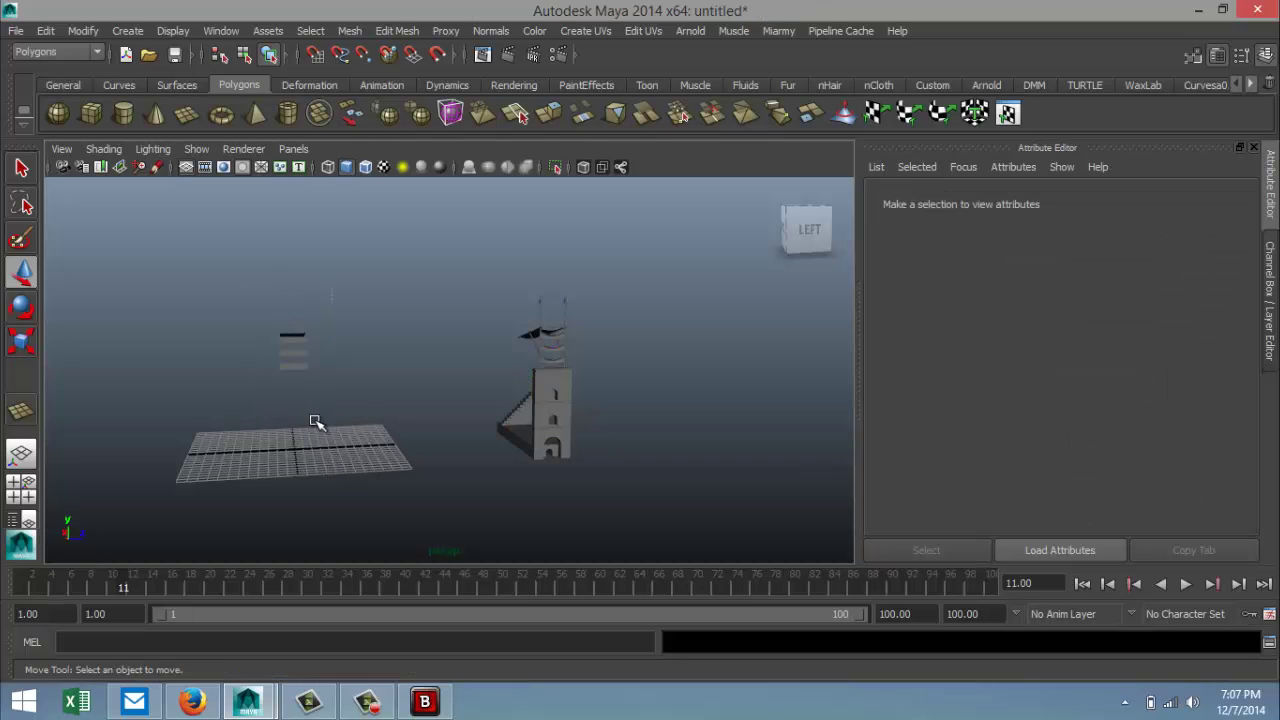
# Step: Delete the leftover original cloth strips and flag meshes floating above the grid, keeping the combined tower
pyautogui.scroll(3, 312, 424)
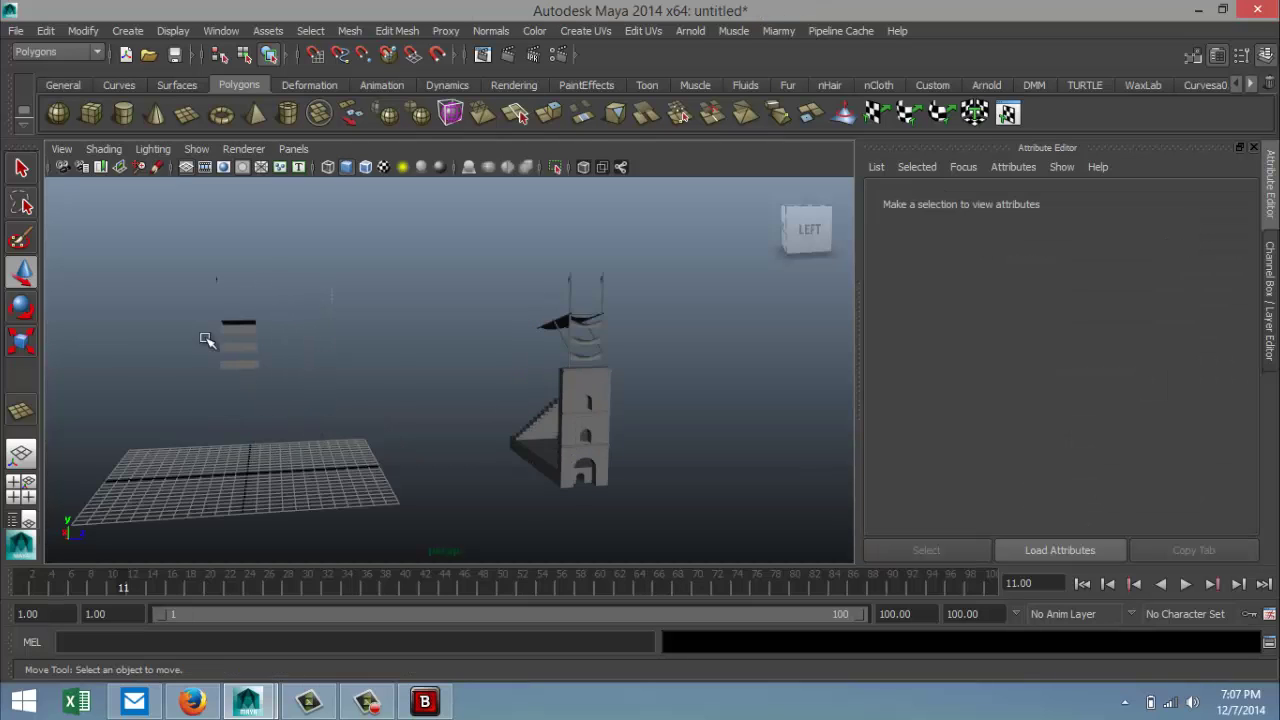
pyautogui.moveTo(175, 295); pyautogui.dragTo(292, 392)
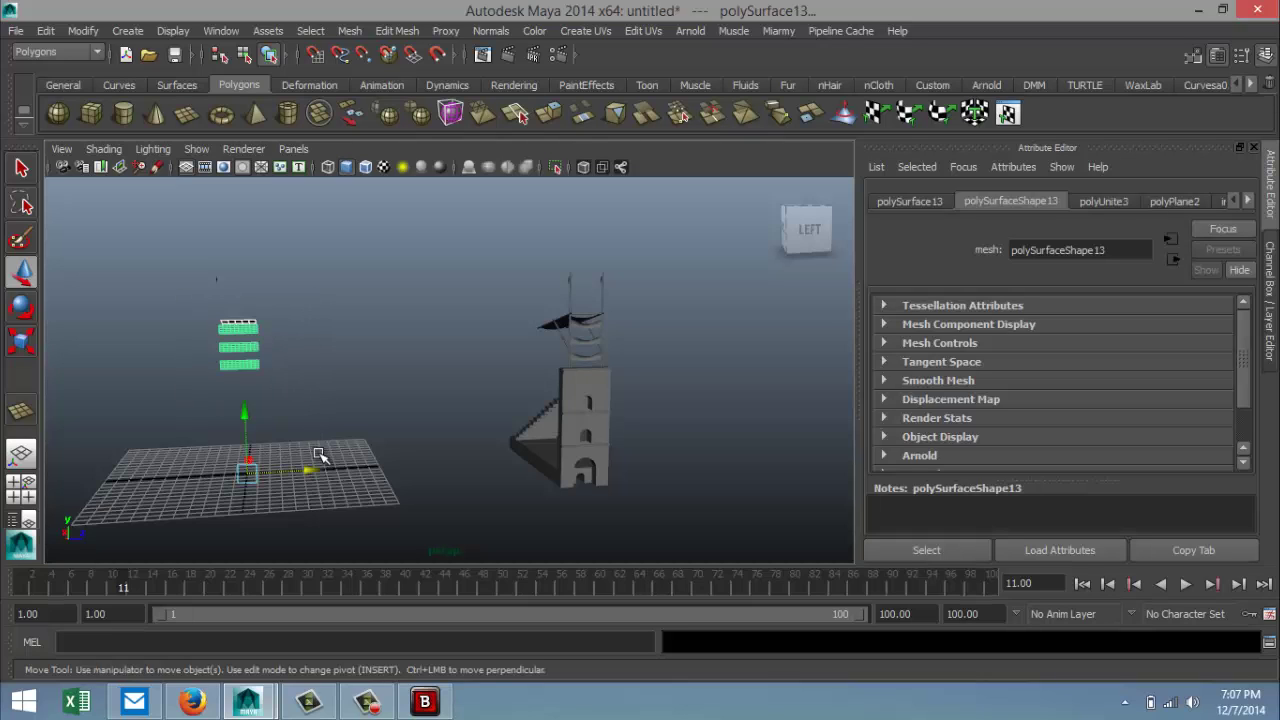
pyautogui.press('Delete')
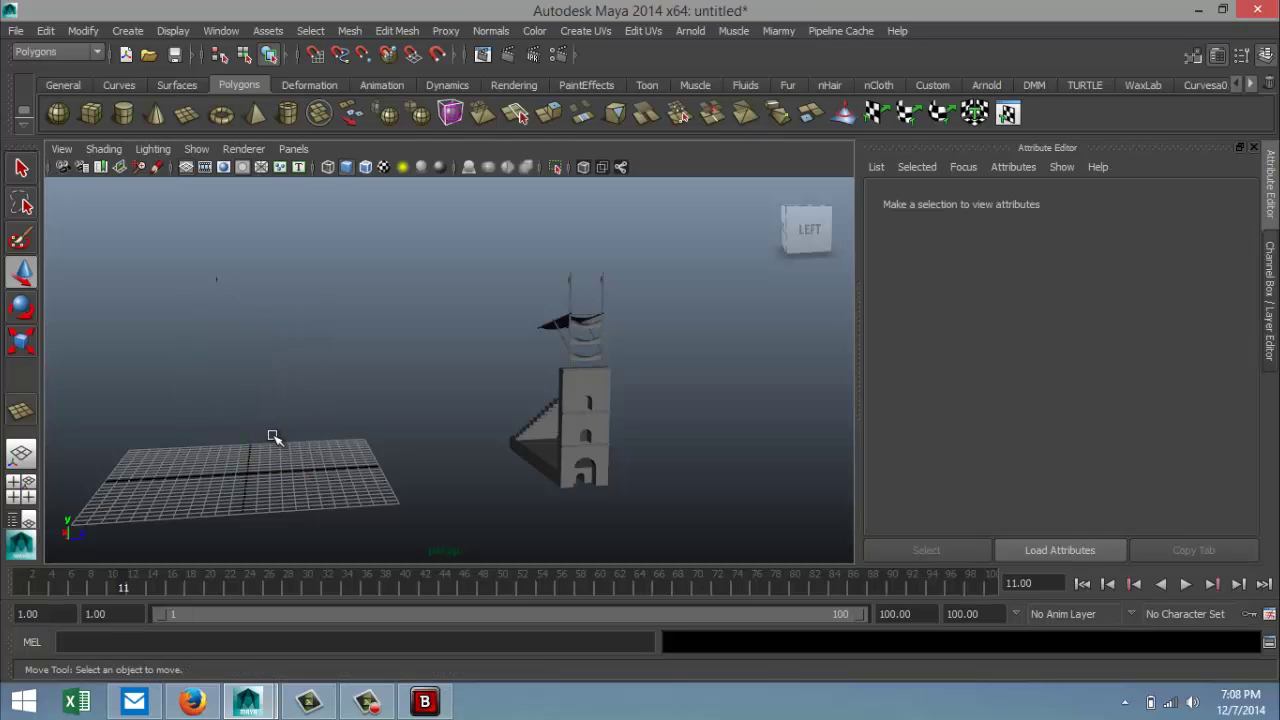
pyautogui.keyDown('alt'); pyautogui.moveTo(275, 427); pyautogui.dragTo(255, 363); pyautogui.keyUp('alt')
pyautogui.moveTo(207, 306); pyautogui.dragTo(305, 401)
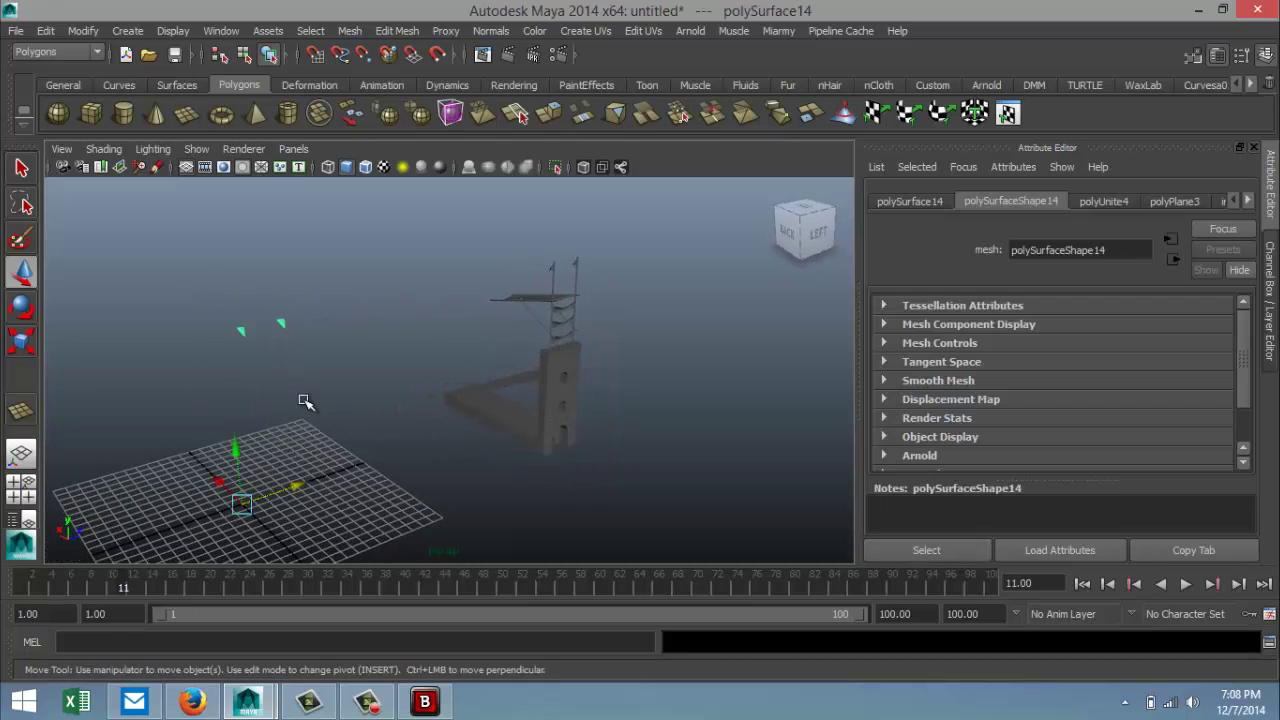
pyautogui.scroll(2, 312, 410)
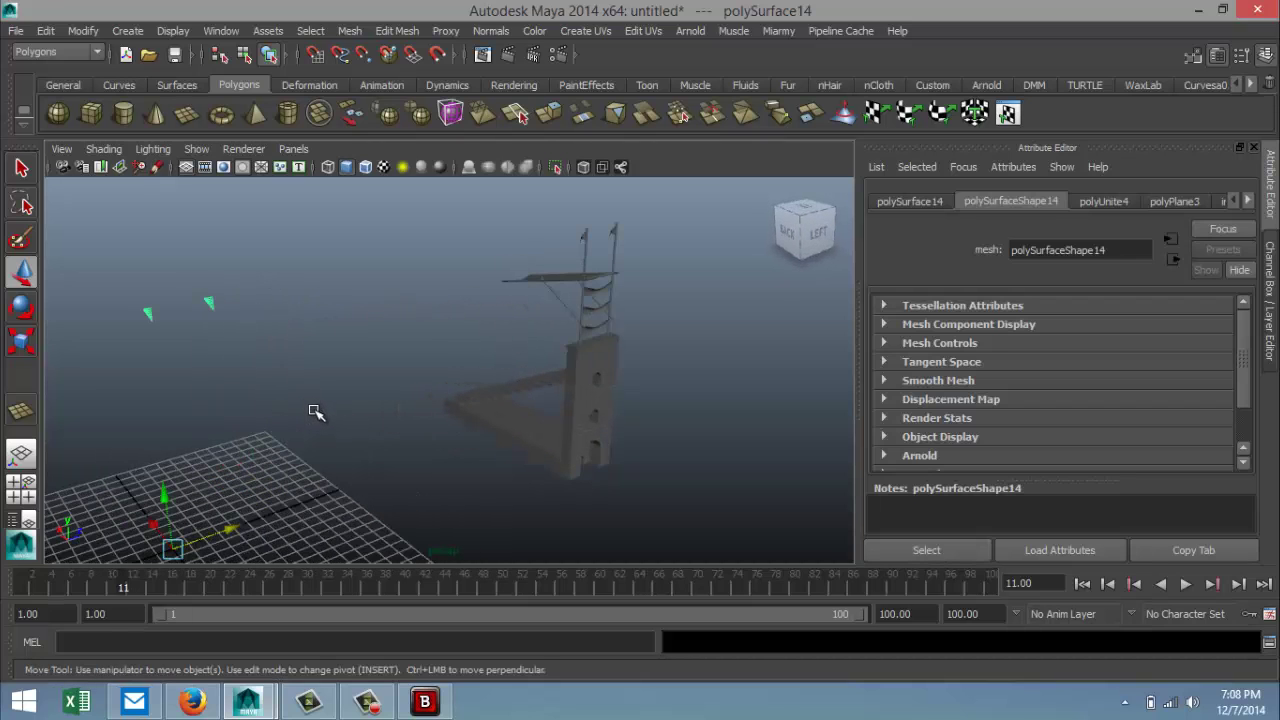
pyautogui.click(312, 410)
# Step: Select the combined tower mesh and center its pivot
pyautogui.scroll(2, 473, 455)
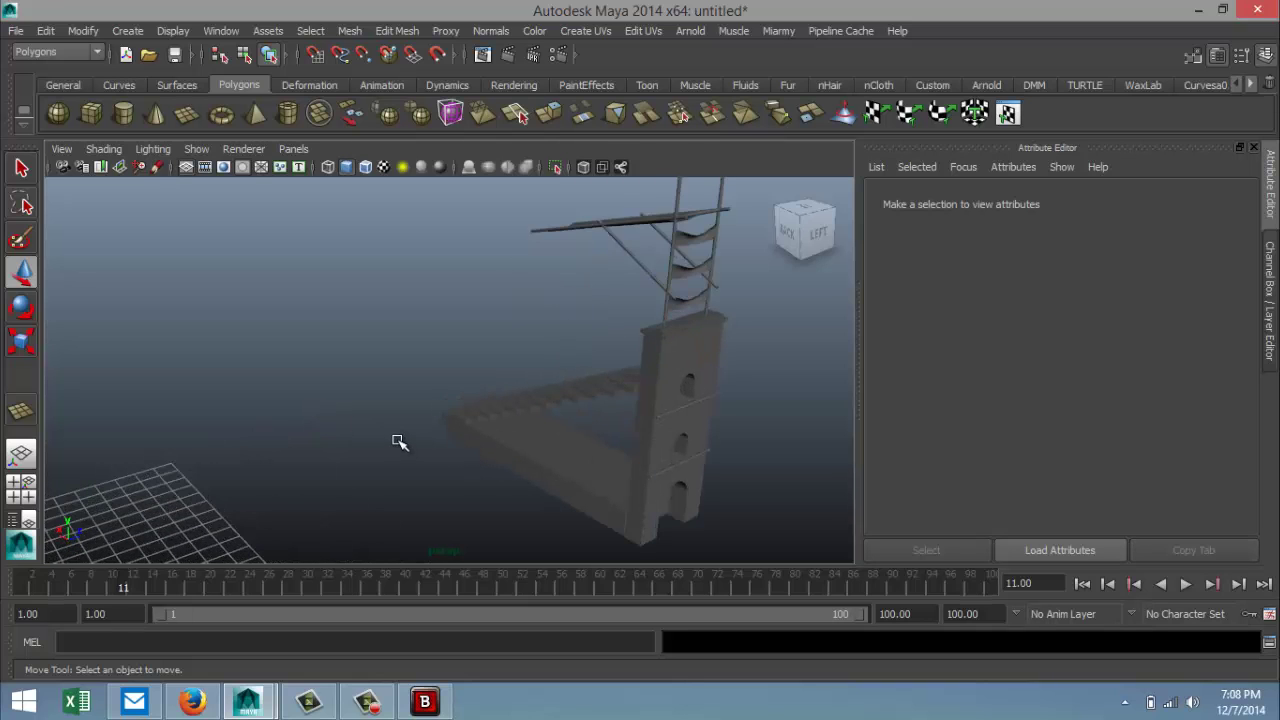
pyautogui.keyDown('alt'); pyautogui.moveTo(347, 430); pyautogui.dragTo(473, 467); pyautogui.keyUp('alt')
pyautogui.keyDown('alt'); pyautogui.moveTo(331, 441); pyautogui.dragTo(370, 466); pyautogui.keyUp('alt')
pyautogui.click(617, 443)
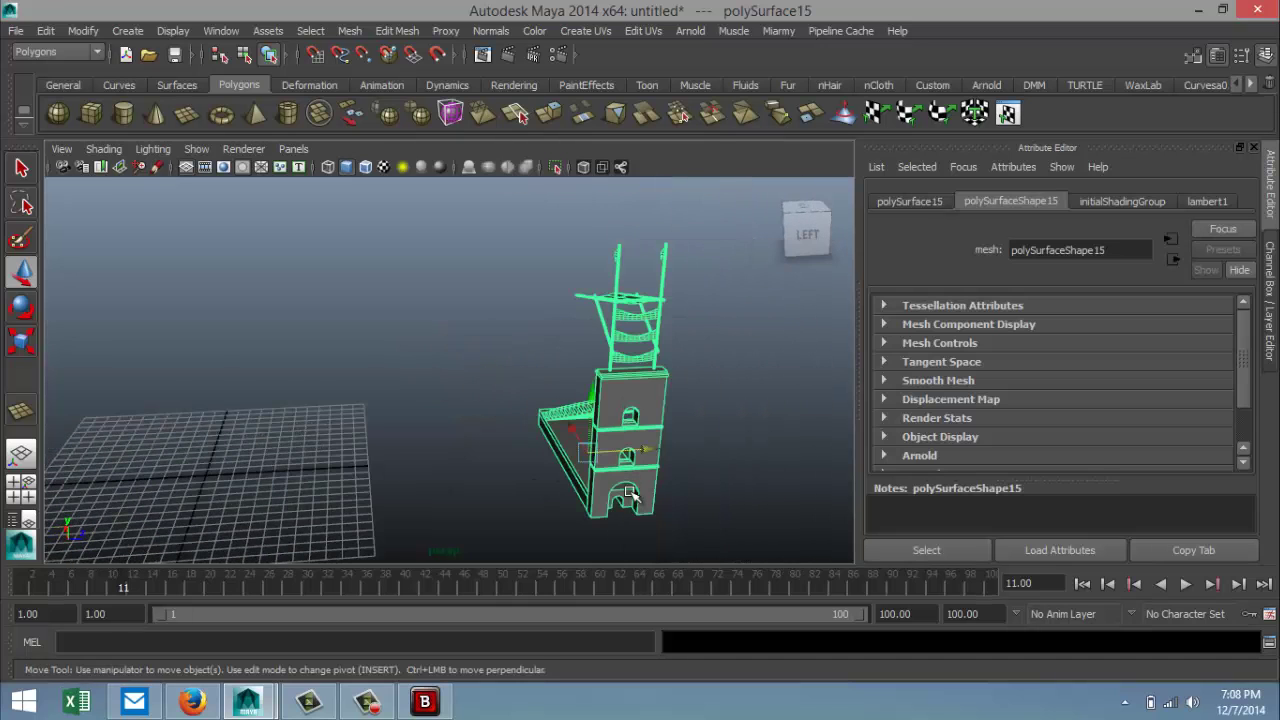
pyautogui.click(83, 30)
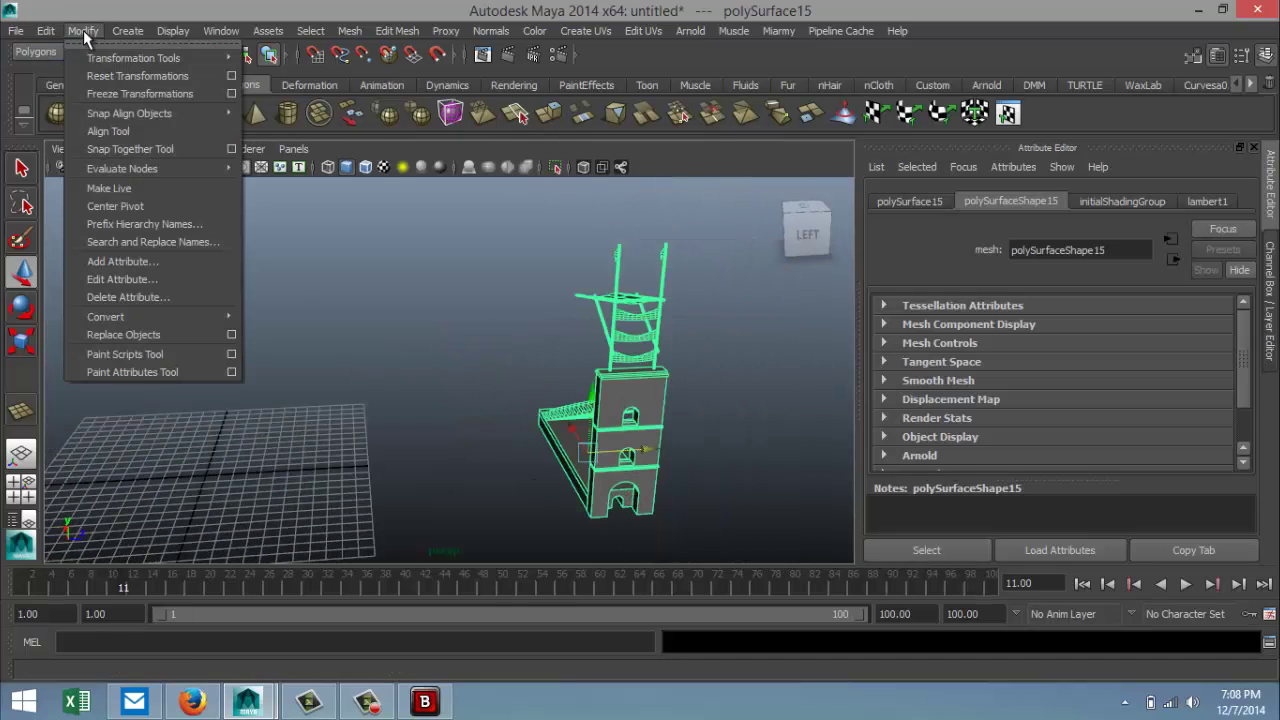
pyautogui.click(154, 206)
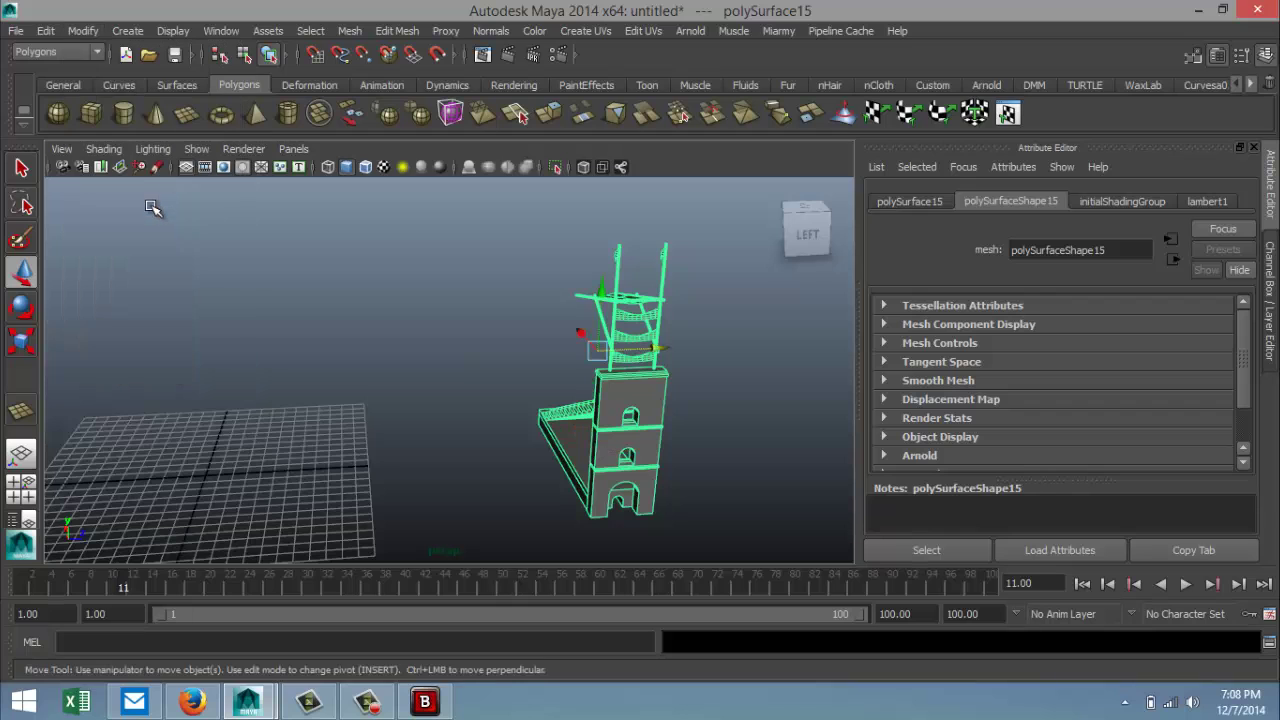
# Step: In the side view, duplicate the tower and move the copy along Z to about 24.7 so its wall abuts the original
pyautogui.click(33, 488)
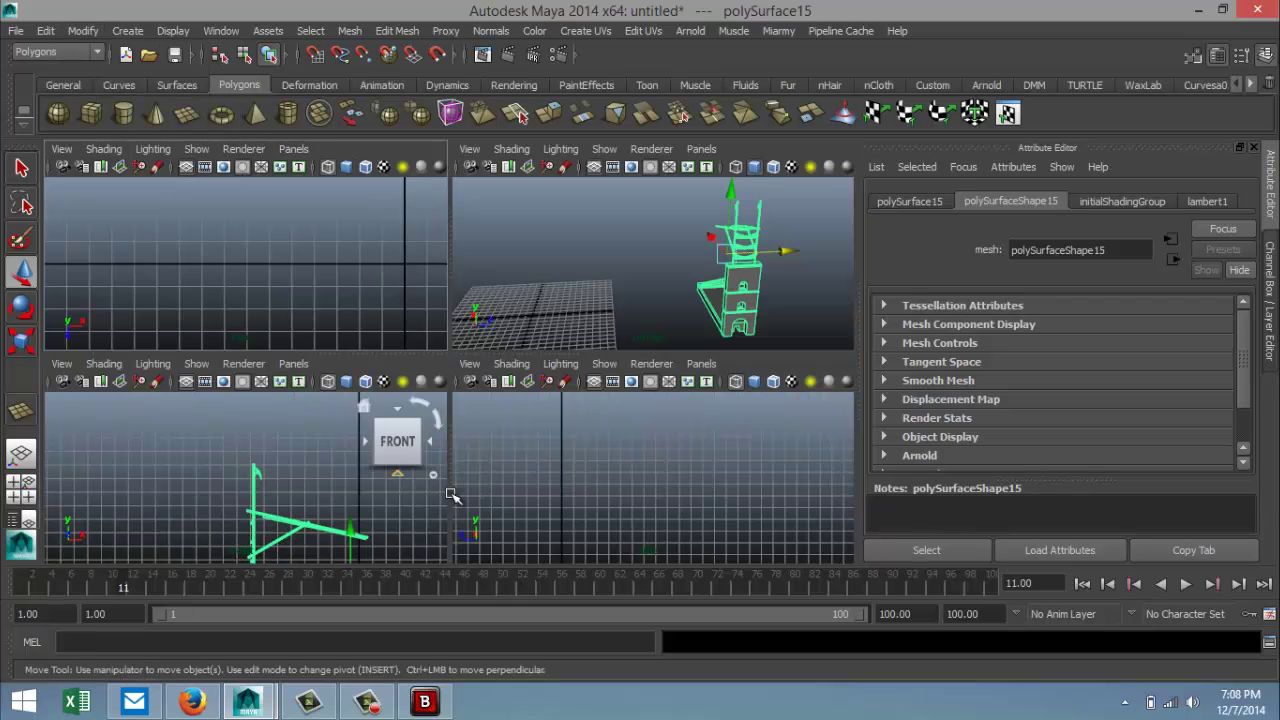
pyautogui.press('f')
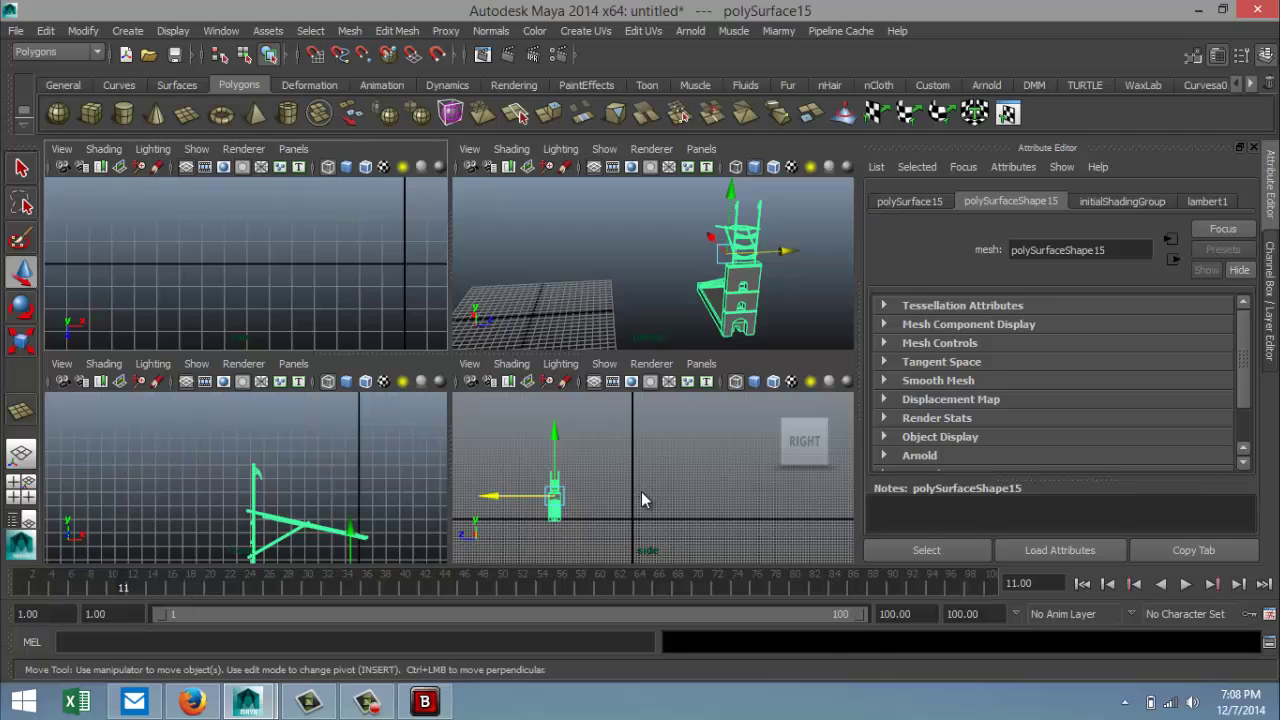
pyautogui.press('space')
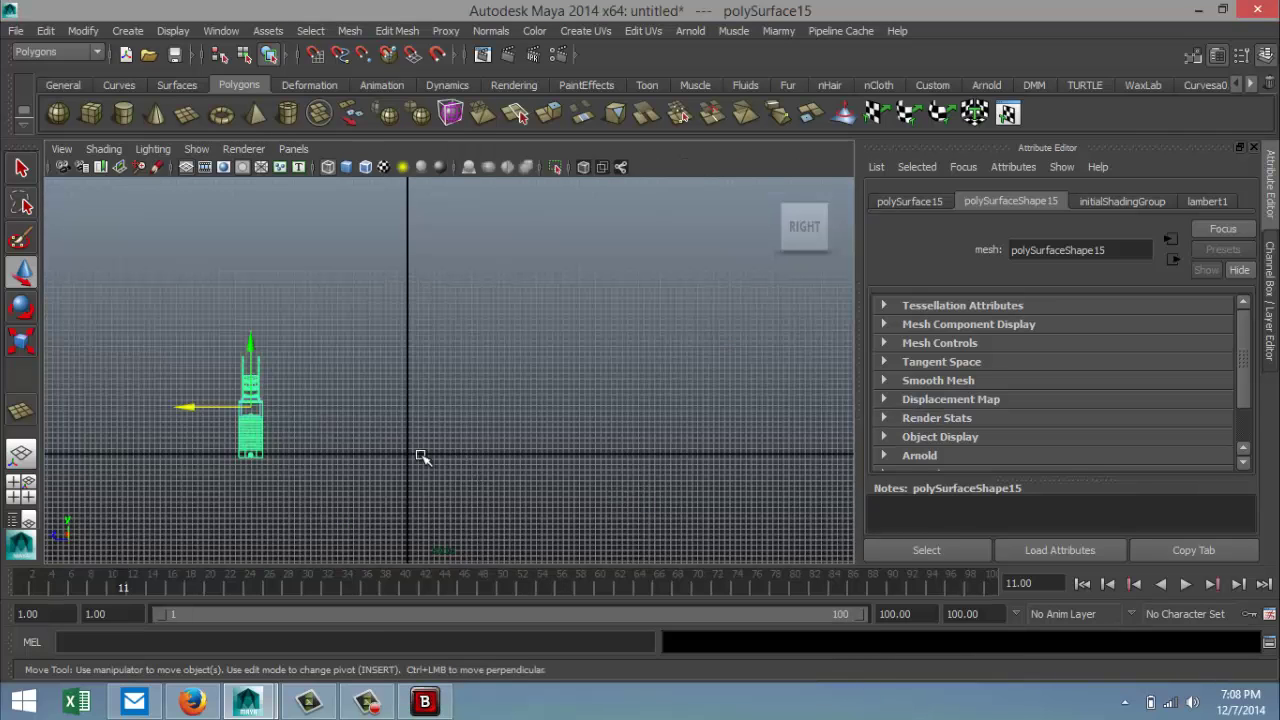
pyautogui.hotkey('ctrl', 'd')
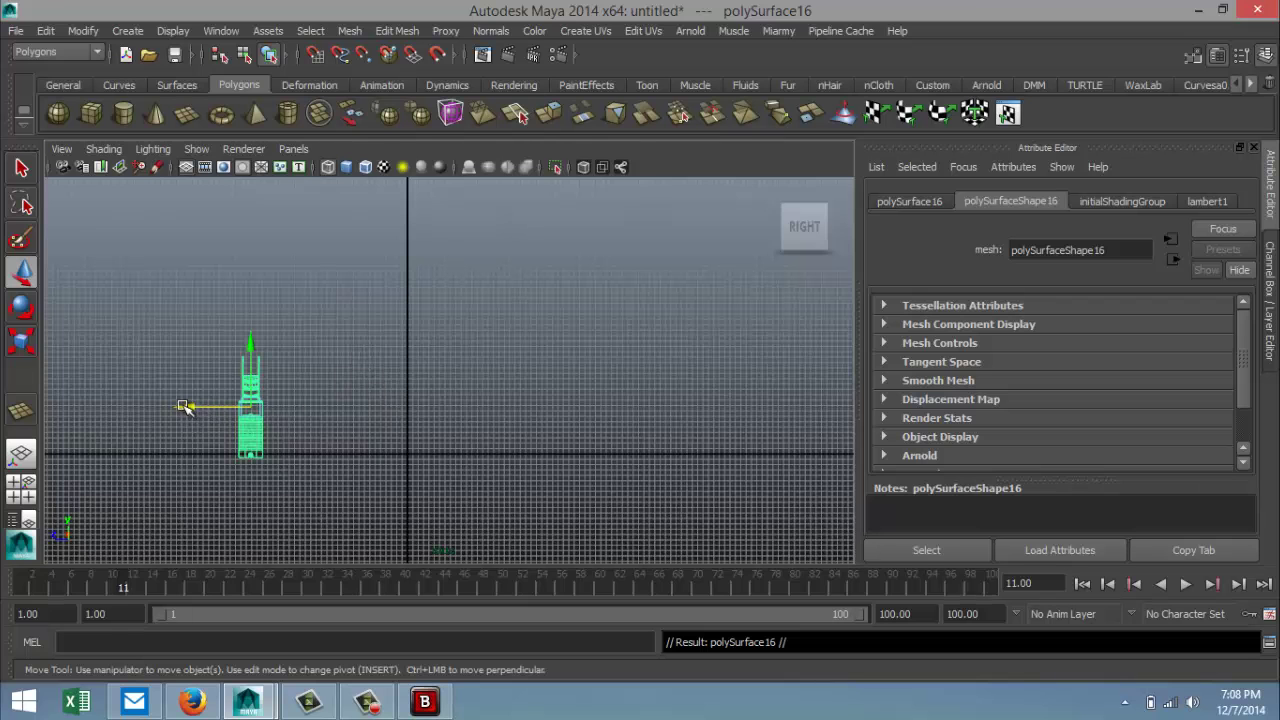
pyautogui.moveTo(184, 406); pyautogui.dragTo(208, 416)
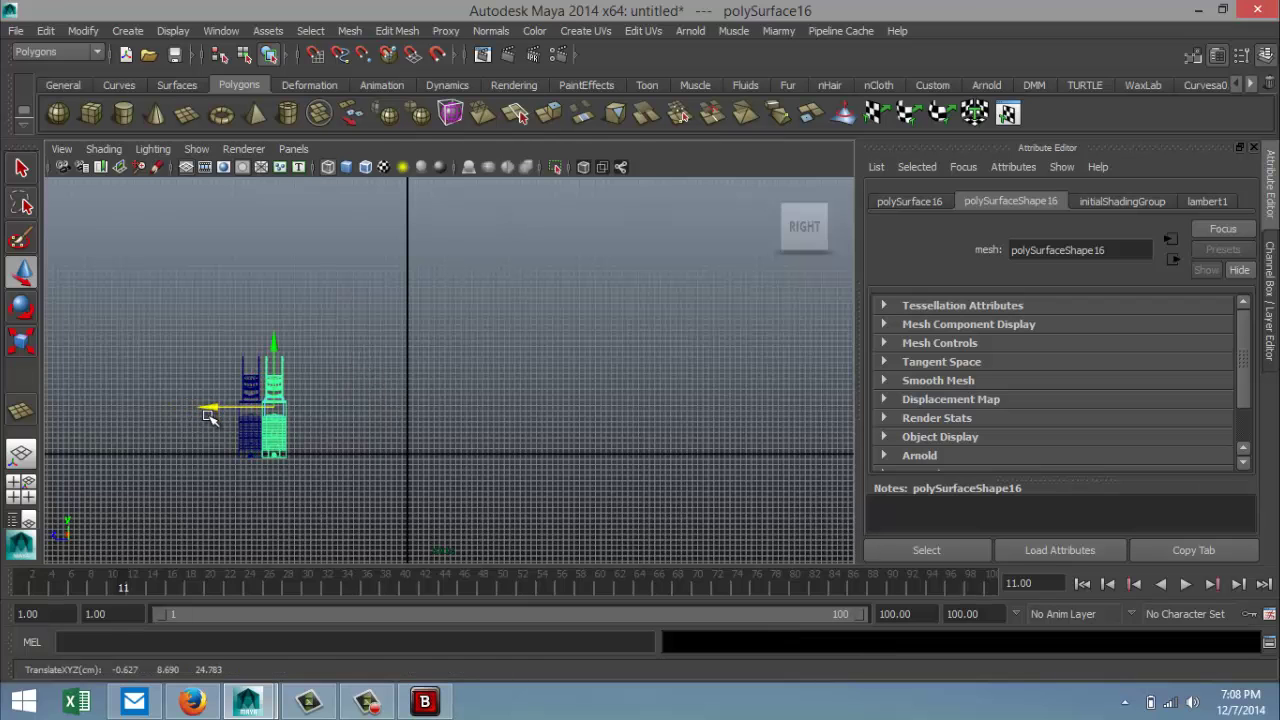
pyautogui.press('f')
pyautogui.scroll(5, 404, 428)
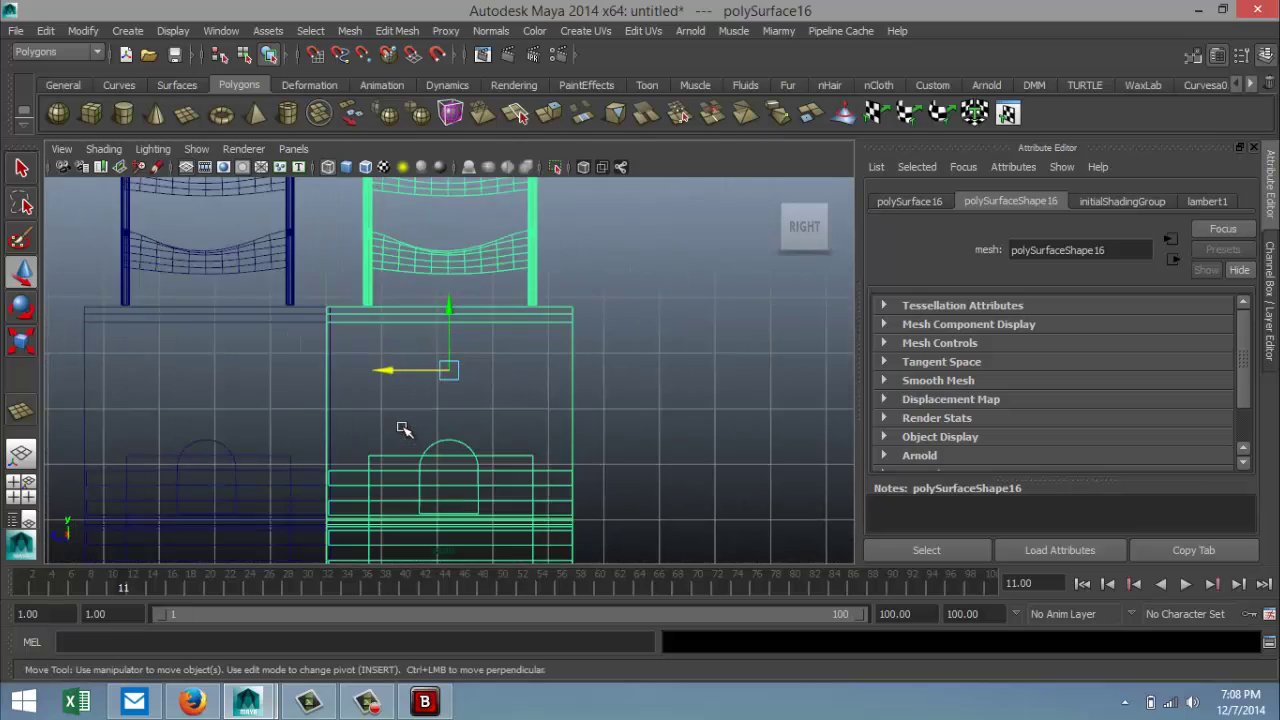
pyautogui.moveTo(384, 375); pyautogui.dragTo(388, 370)
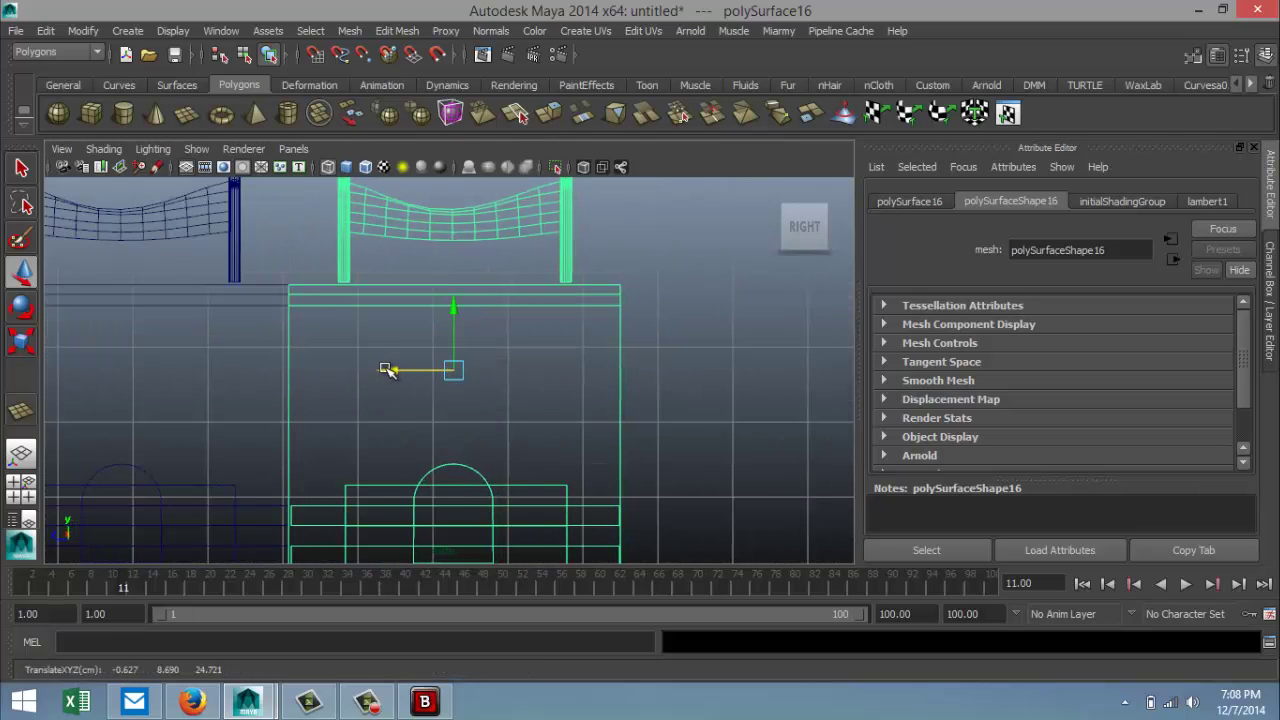
# Step: Repeat the duplicate with its transform along Z until a continuous row of 39 towers is built
pyautogui.scroll(-10, 740, 372)
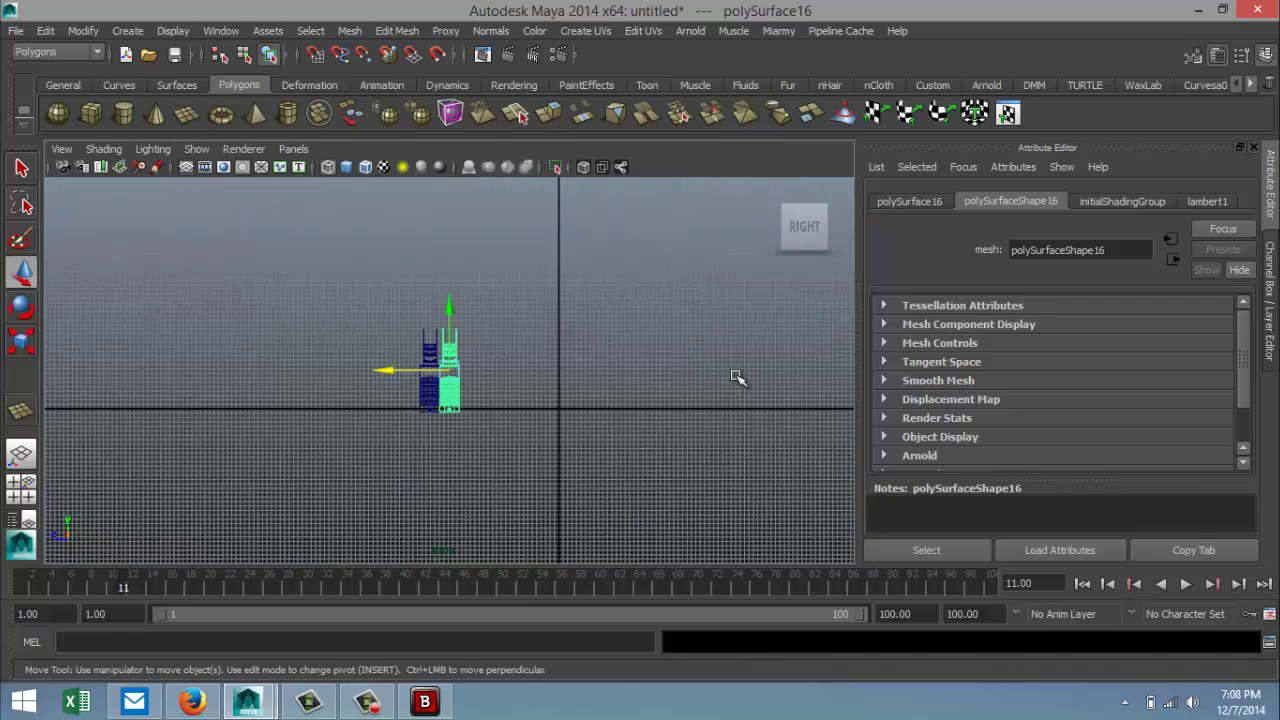
pyautogui.scroll(-3, 738, 380)
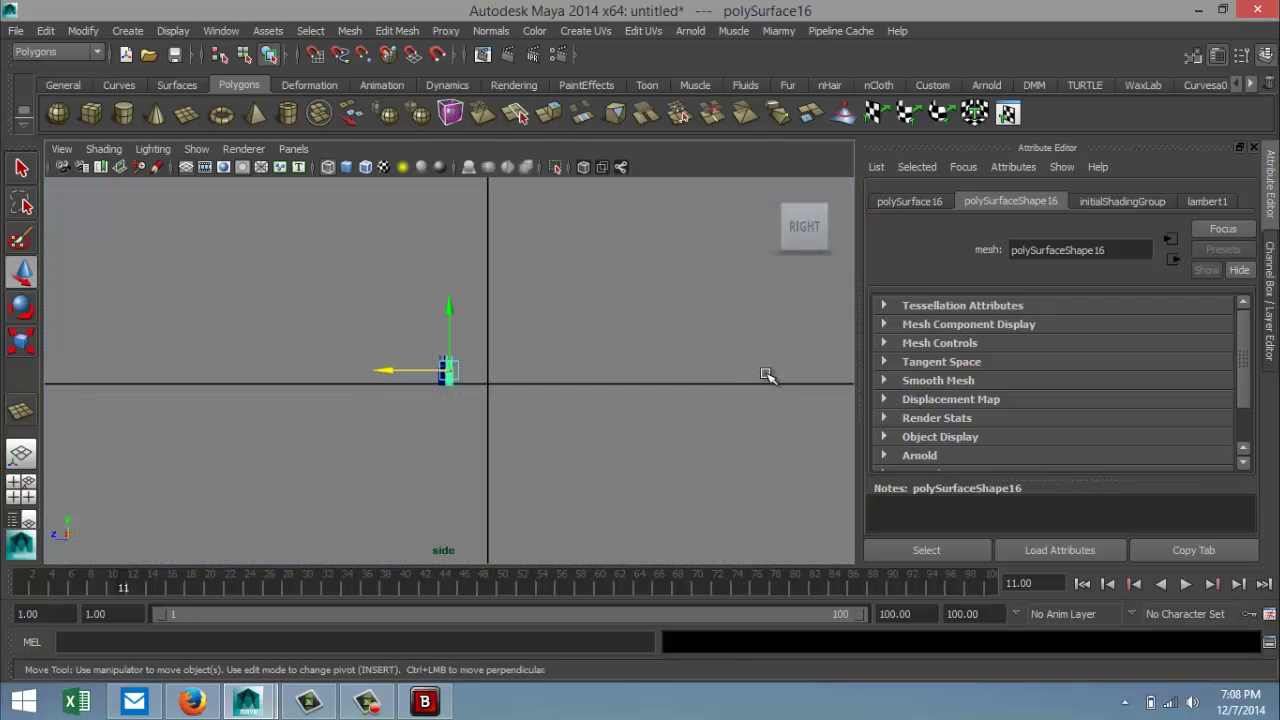
pyautogui.hotkey('shift', 'd')
pyautogui.hotkey('shift', 'd')
pyautogui.hotkey('shift', 'd')
pyautogui.hotkey('shift', 'd')
pyautogui.hotkey('shift', 'd')
pyautogui.hotkey('shift', 'd')
pyautogui.hotkey('shift', 'd')
pyautogui.hotkey('shift', 'd')
pyautogui.hotkey('shift', 'd')
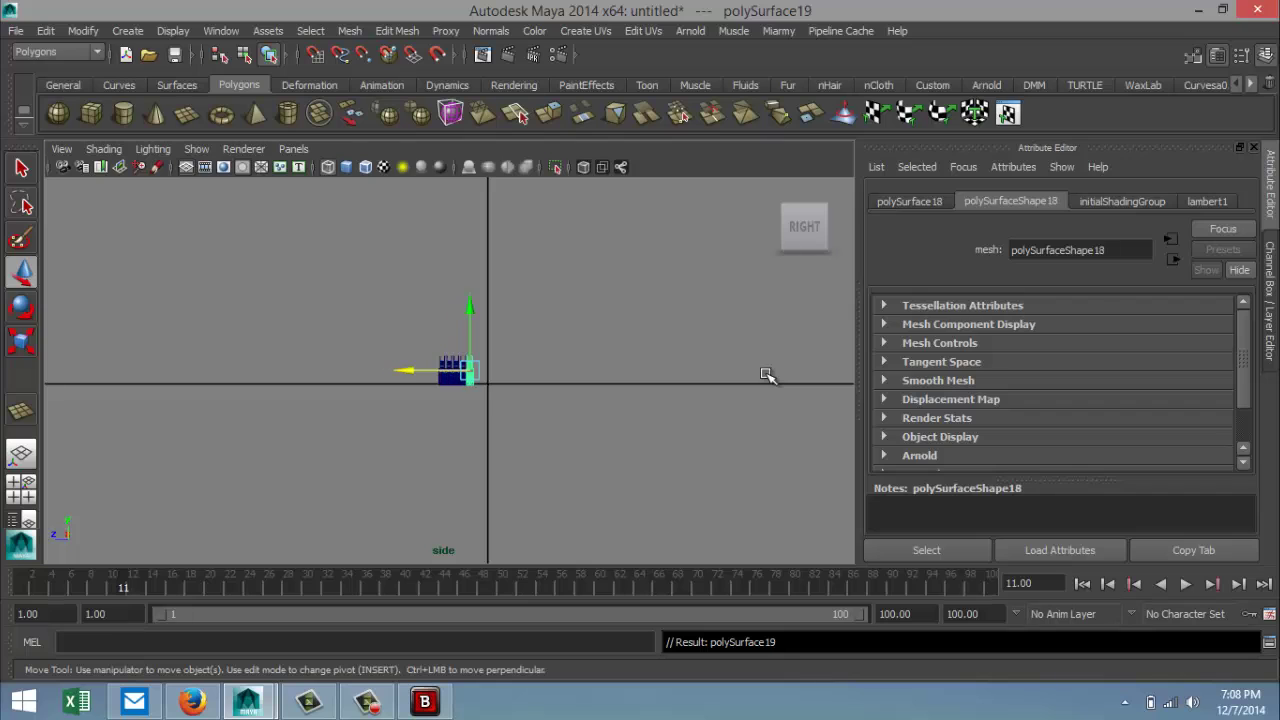
pyautogui.hotkey('shift', 'd')
pyautogui.hotkey('shift', 'd')
pyautogui.hotkey('shift', 'd')
pyautogui.hotkey('shift', 'd')
pyautogui.hotkey('shift', 'd')
pyautogui.hotkey('shift', 'd')
pyautogui.hotkey('shift', 'd')
pyautogui.hotkey('shift', 'd')
pyautogui.hotkey('shift', 'd')
pyautogui.hotkey('shift', 'd')
pyautogui.hotkey('shift', 'd')
pyautogui.hotkey('shift', 'd')
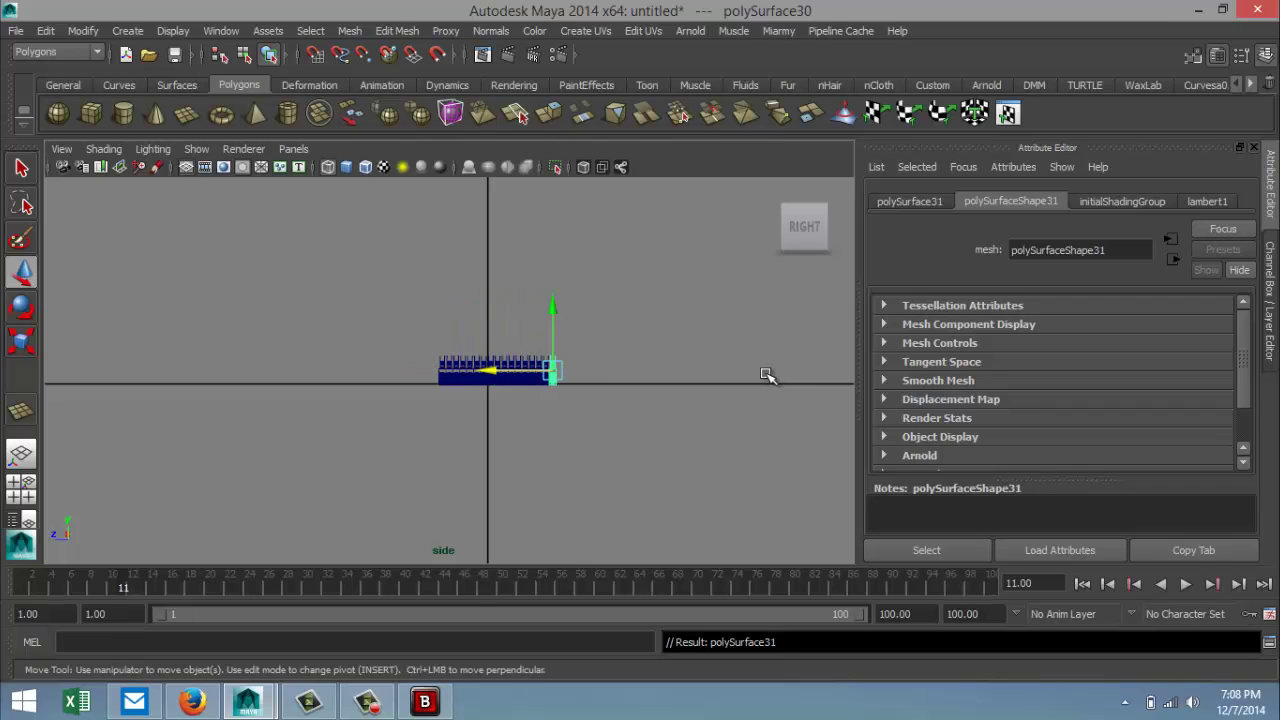
pyautogui.hotkey('shift', 'd')
pyautogui.hotkey('shift', 'd')
pyautogui.hotkey('shift', 'd')
pyautogui.hotkey('shift', 'd')
pyautogui.hotkey('shift', 'd')
pyautogui.hotkey('shift', 'd')
pyautogui.hotkey('shift', 'd')
pyautogui.hotkey('shift', 'd')
pyautogui.hotkey('shift', 'd')
pyautogui.hotkey('shift', 'd')
pyautogui.hotkey('shift', 'd')
pyautogui.hotkey('shift', 'd')
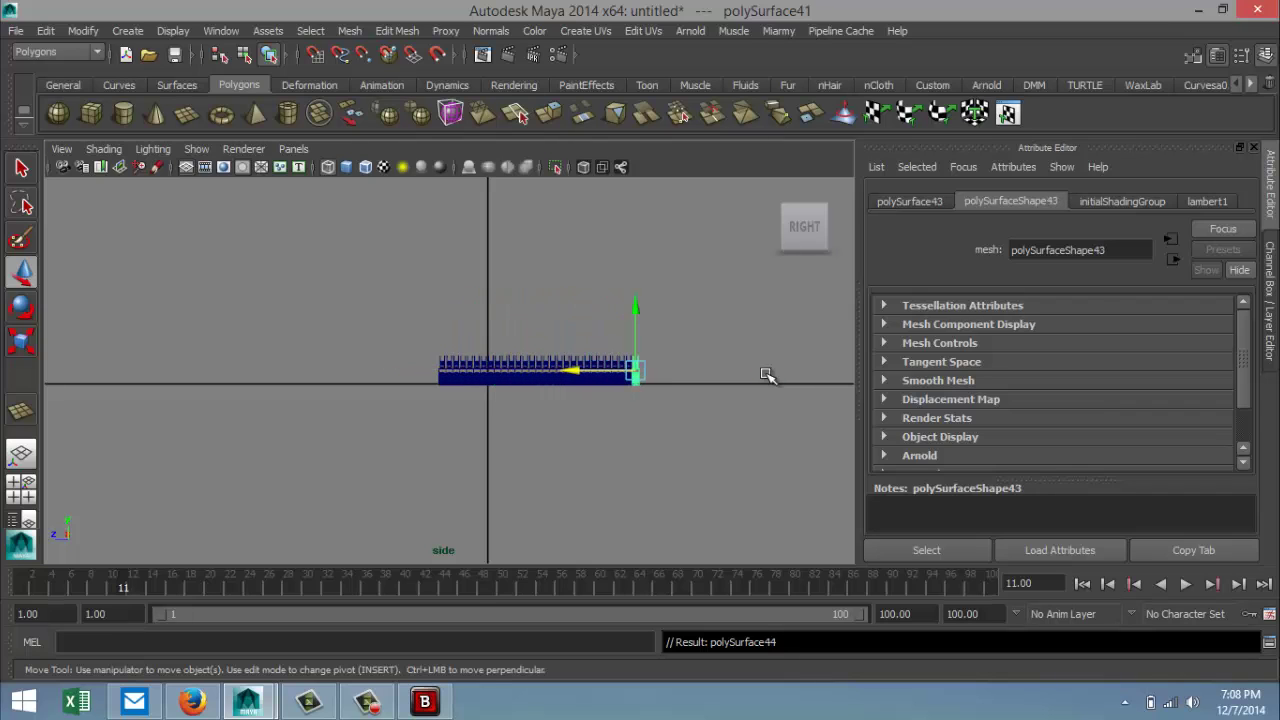
pyautogui.hotkey('shift', 'd')
pyautogui.hotkey('shift', 'd')
pyautogui.hotkey('shift', 'd')
pyautogui.hotkey('shift', 'd')
pyautogui.hotkey('shift', 'd')
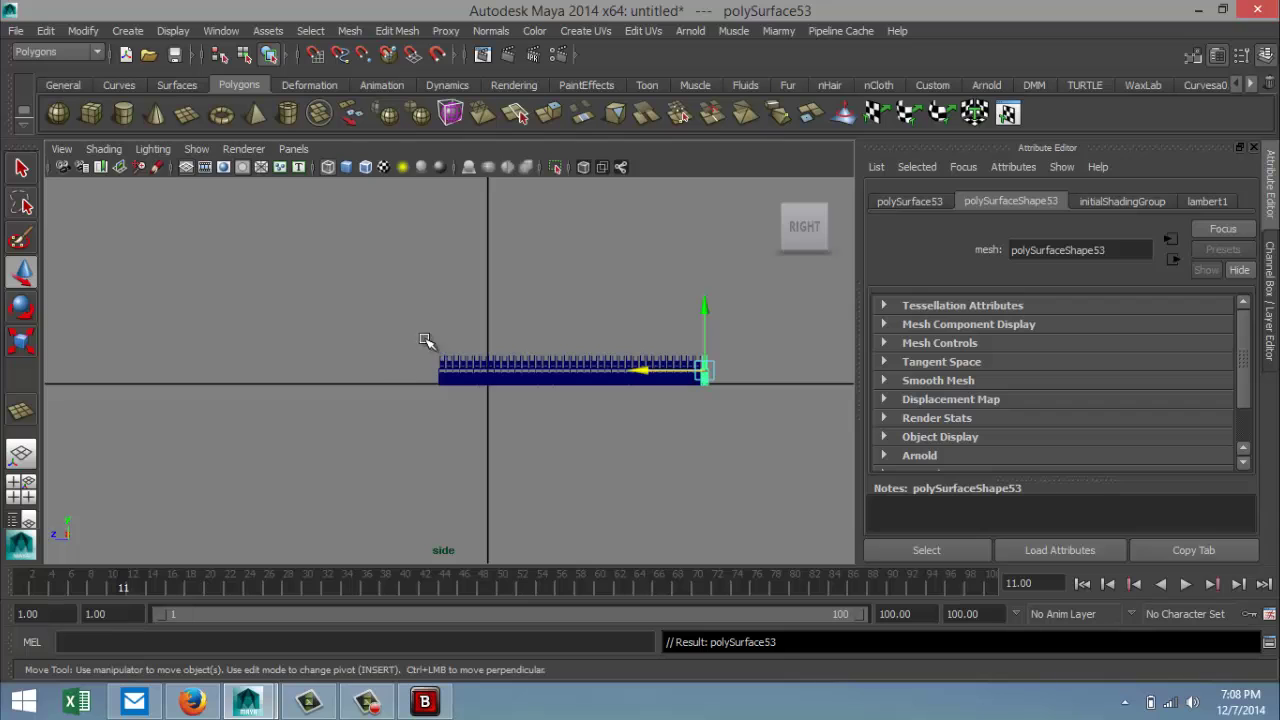
# Step: Select the whole row of towers and combine it into one mesh
pyautogui.moveTo(378, 308); pyautogui.dragTo(766, 517)
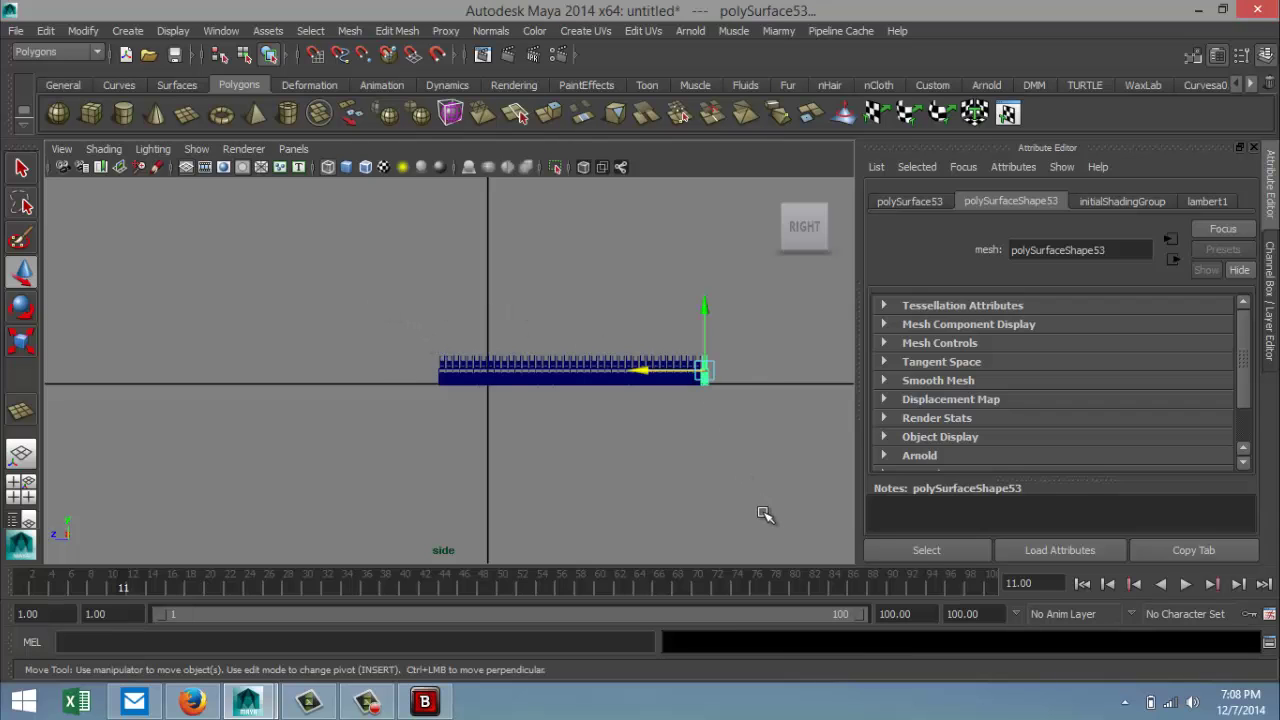
pyautogui.click(352, 31)
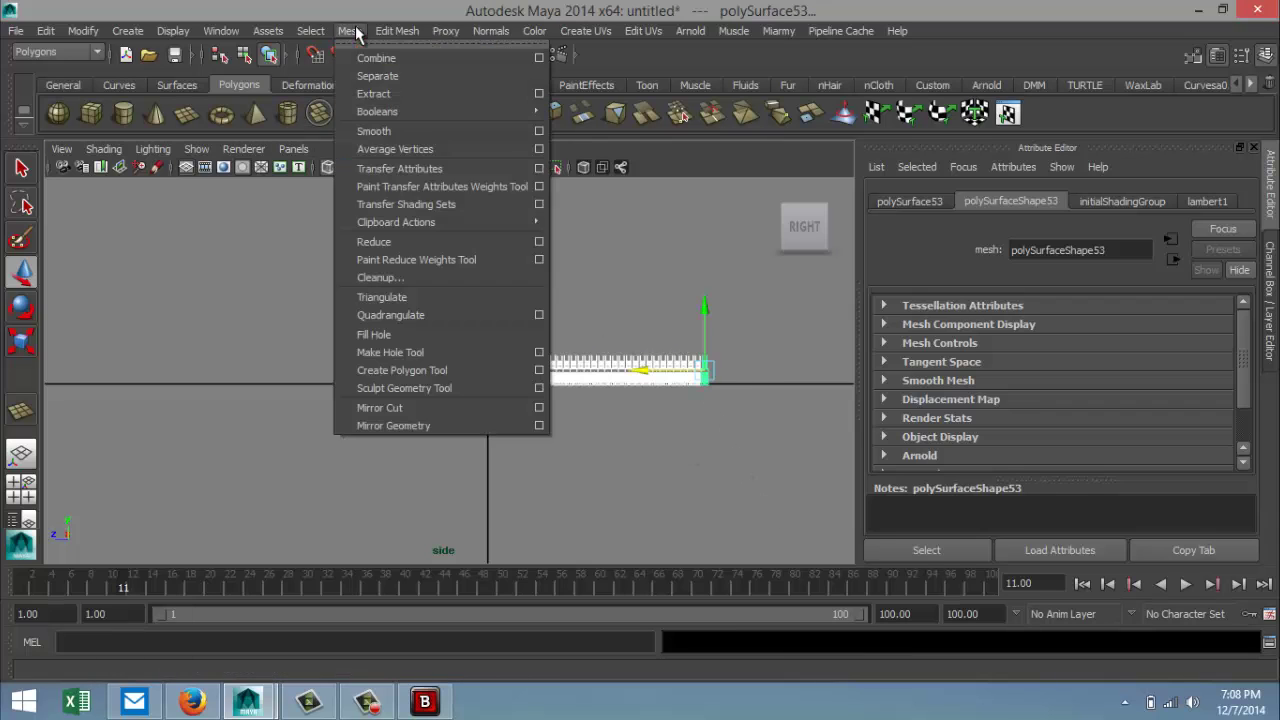
pyautogui.click(379, 57)
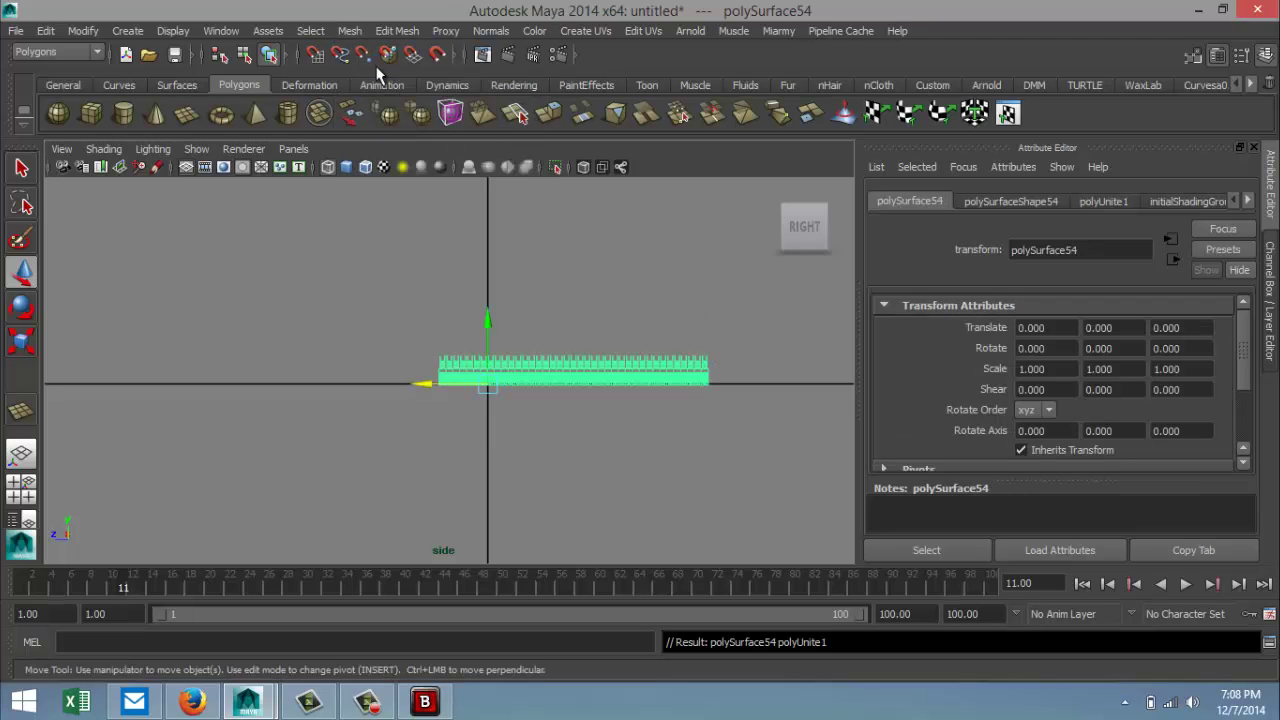
# Step: Switch to the Animation menu set and add a nonlinear Bend deformer to the combined tower row
pyautogui.click(97, 51)
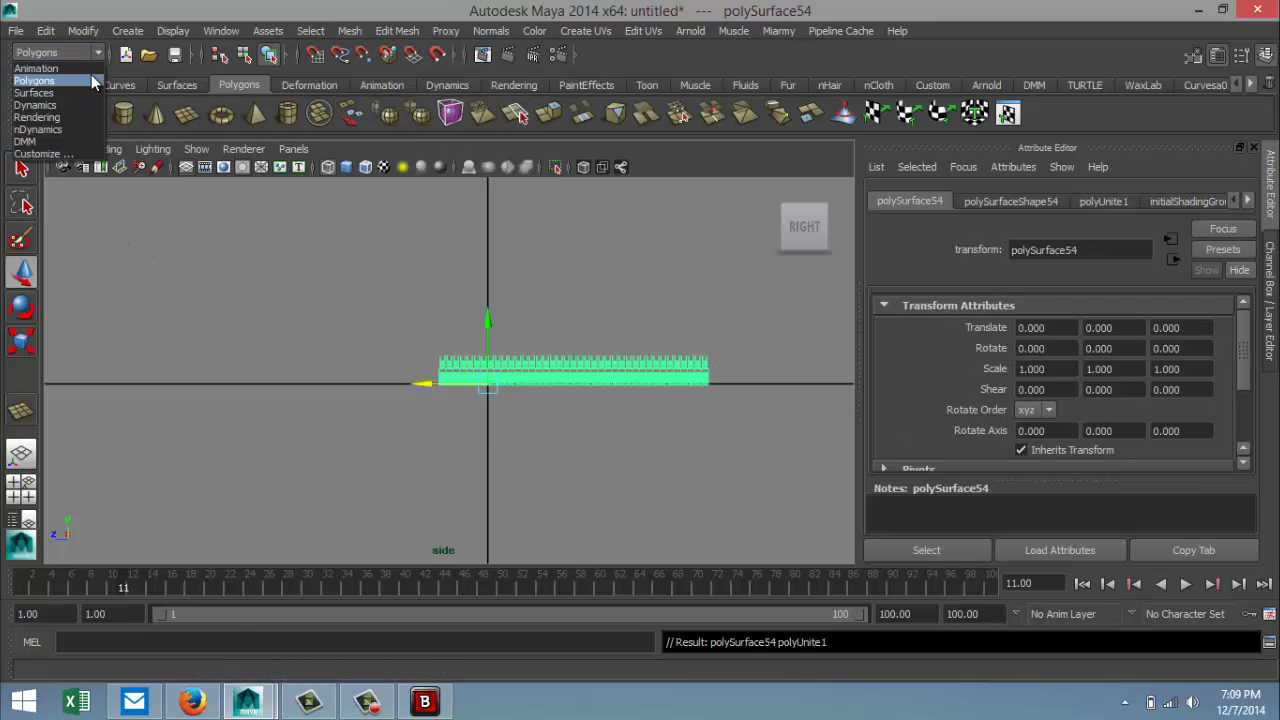
pyautogui.click(87, 68)
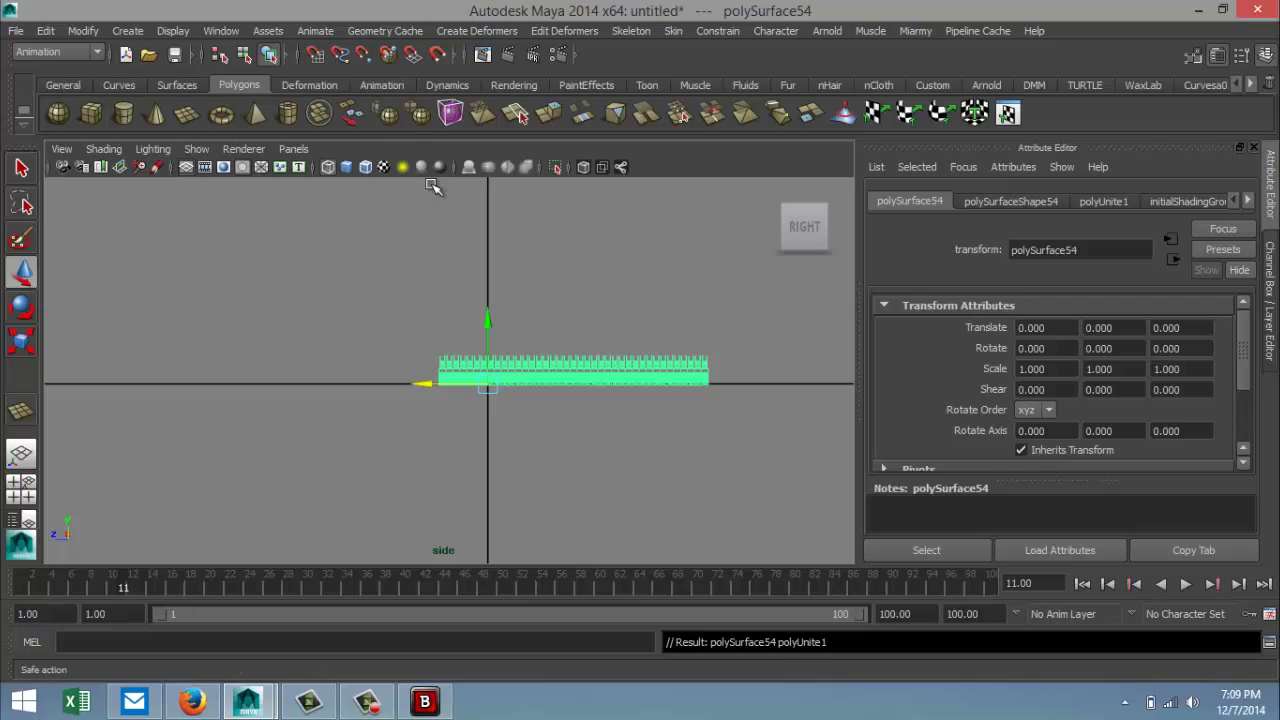
pyautogui.click(480, 31)
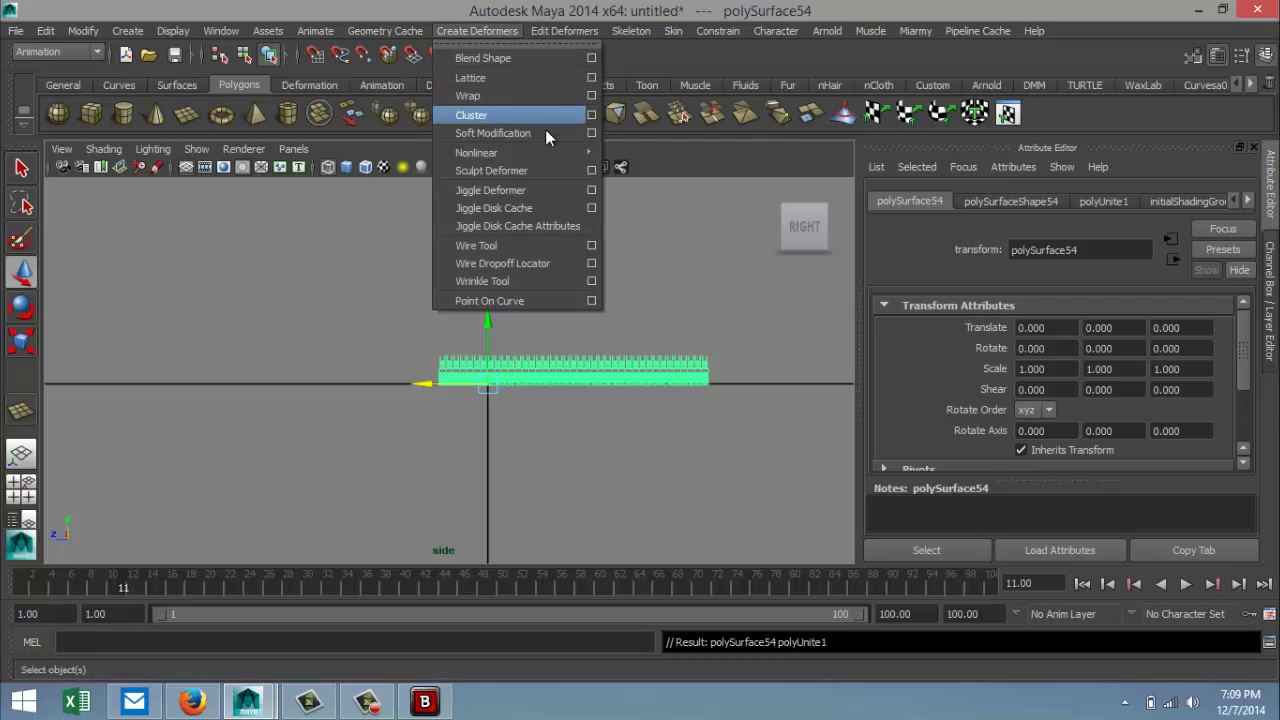
pyautogui.moveTo(561, 153)
pyautogui.click(634, 165)
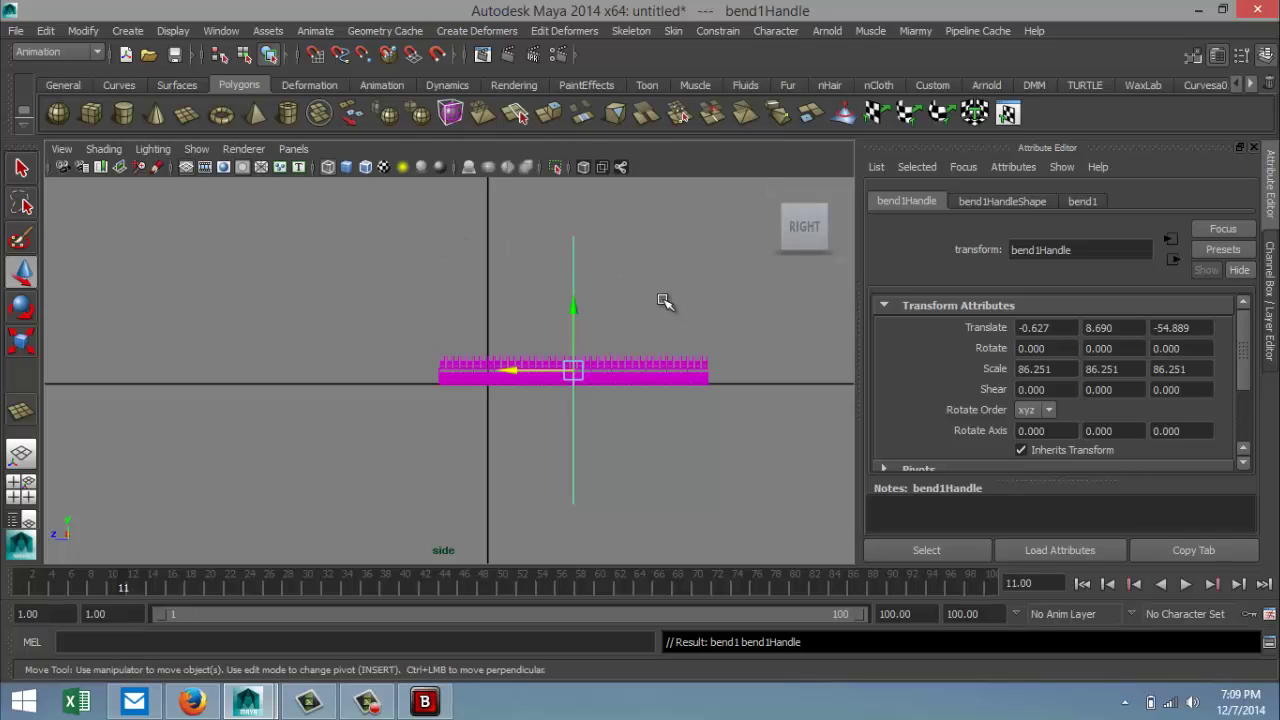
# Step: In the perspective view, rotate the bend handle about 90 degrees around X to align it with the tower row
pyautogui.press('e')
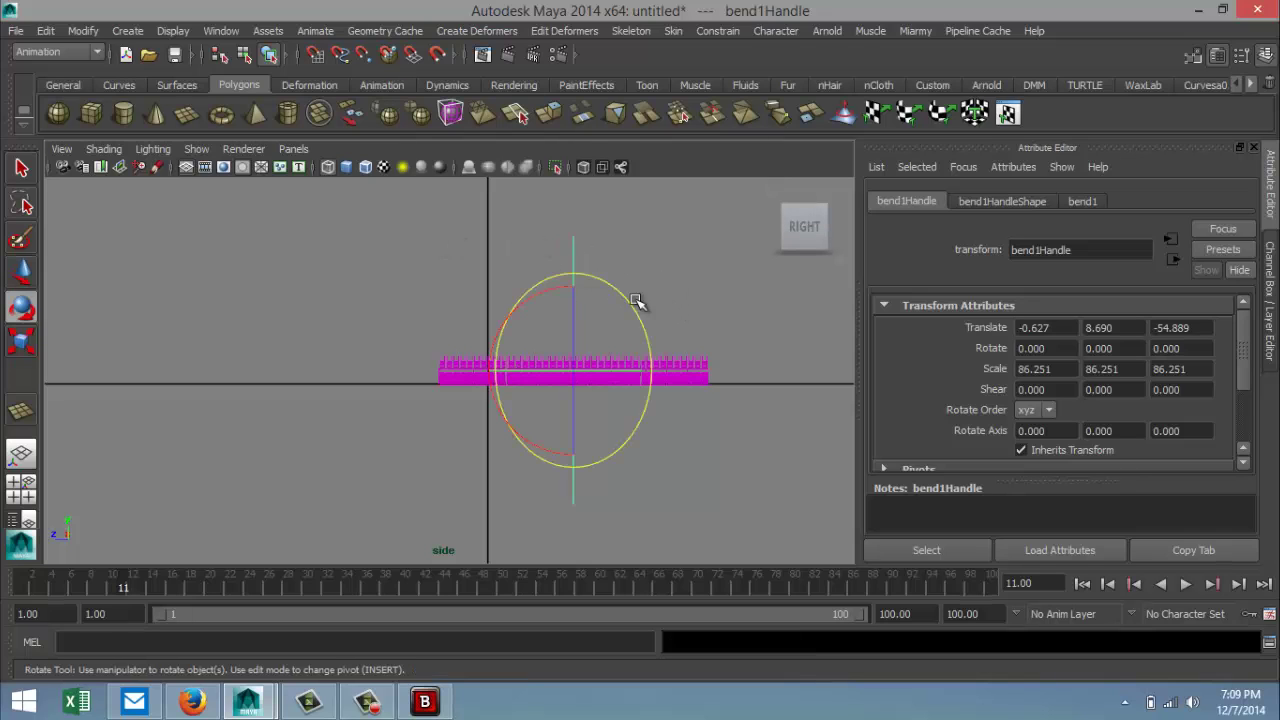
pyautogui.click(24, 489)
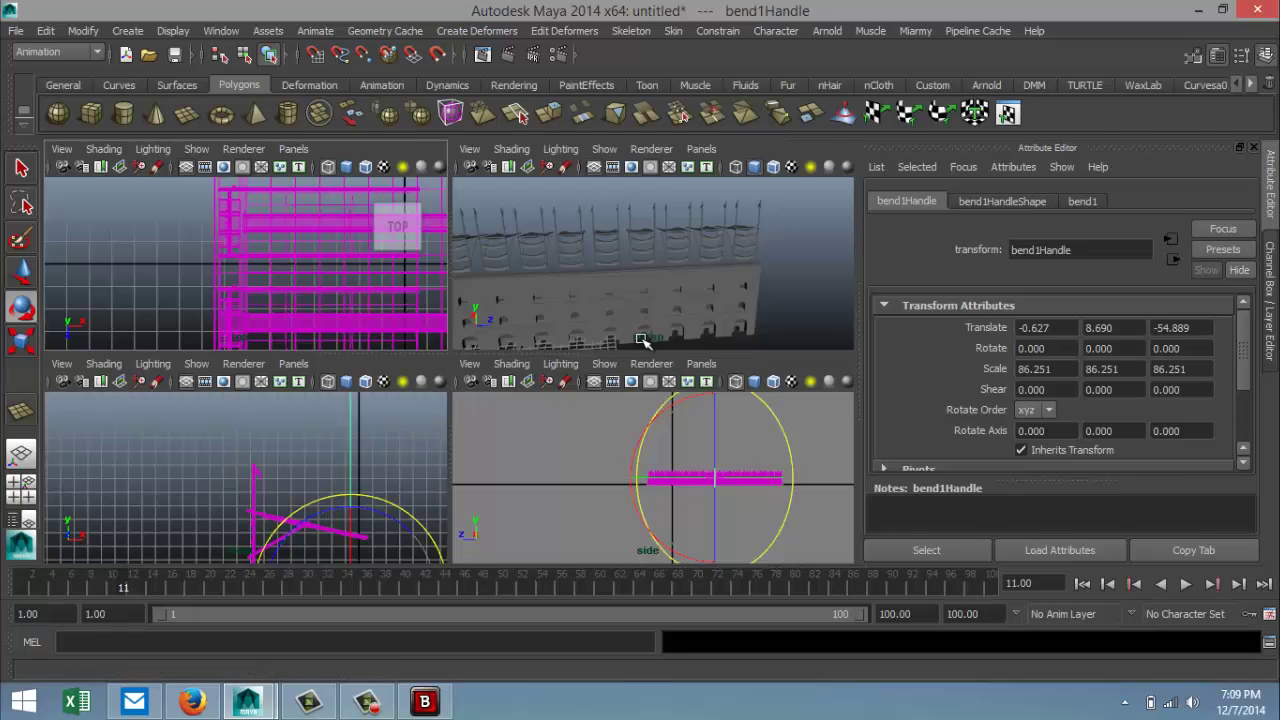
pyautogui.press('space')
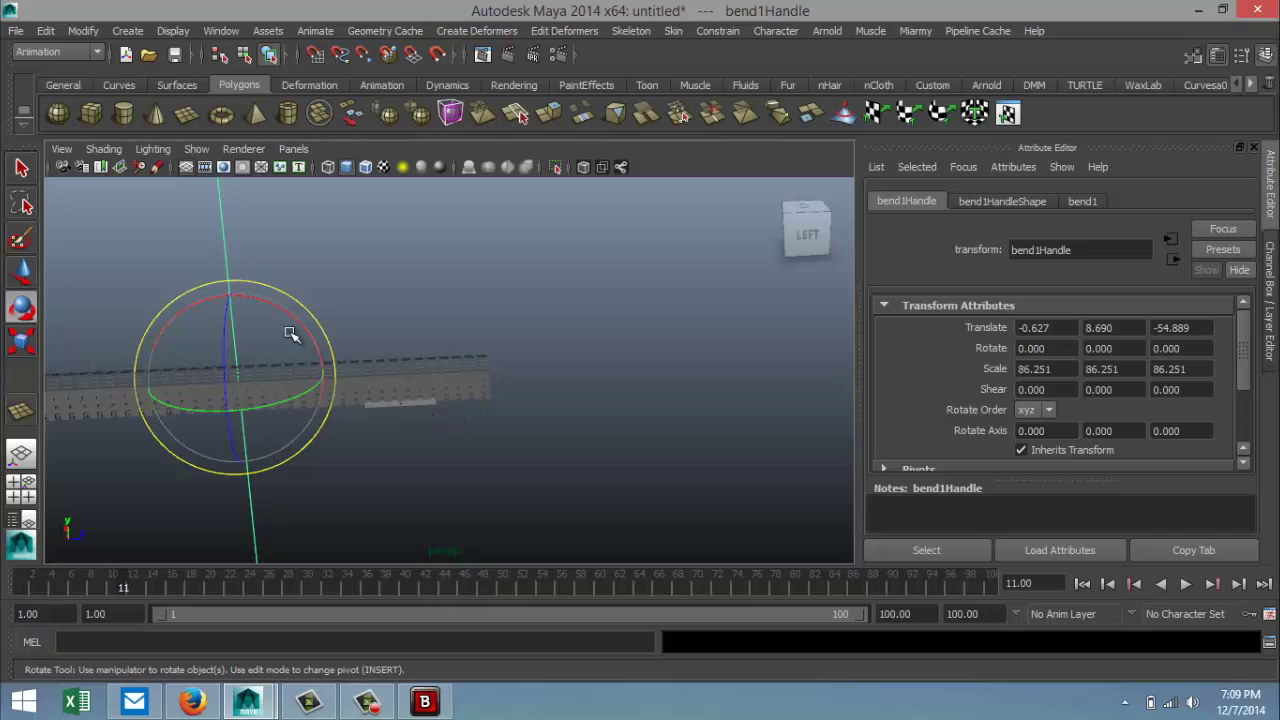
pyautogui.moveTo(276, 313); pyautogui.dragTo(319, 420)
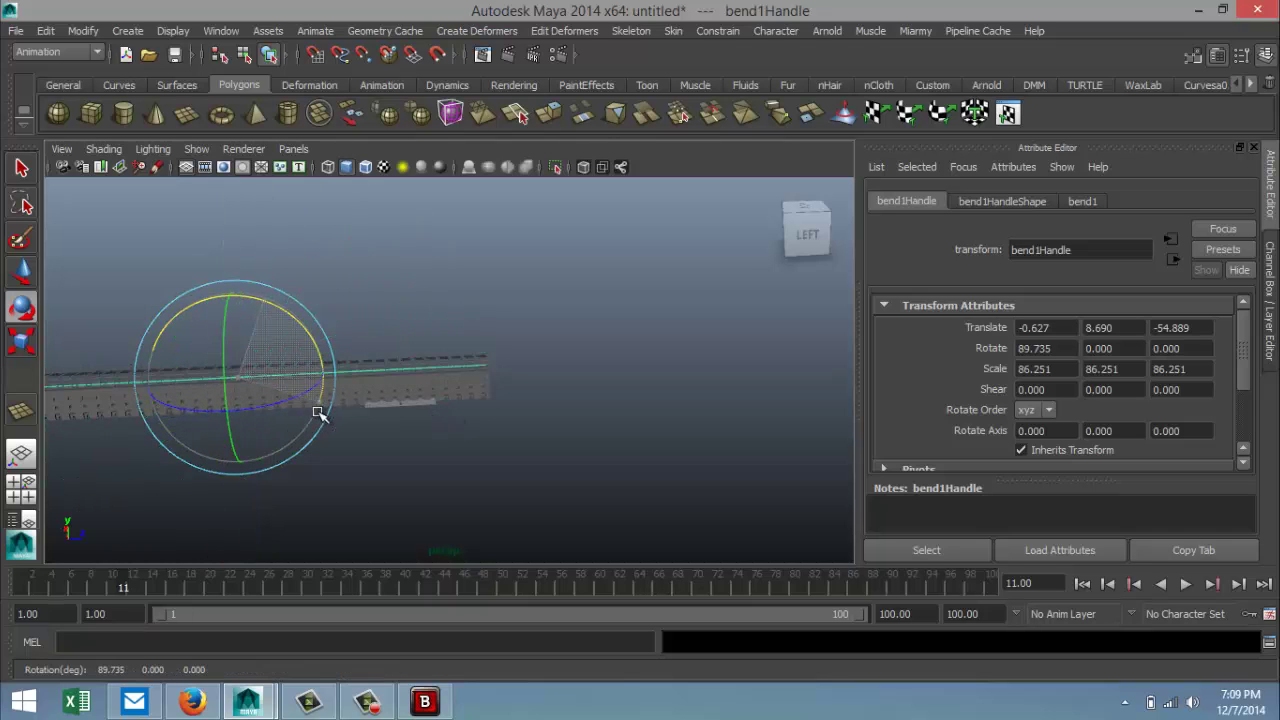
# Step: Set the bend handle's X rotation to exactly 90 degrees
pyautogui.moveTo(1058, 350); pyautogui.dragTo(1021, 348)
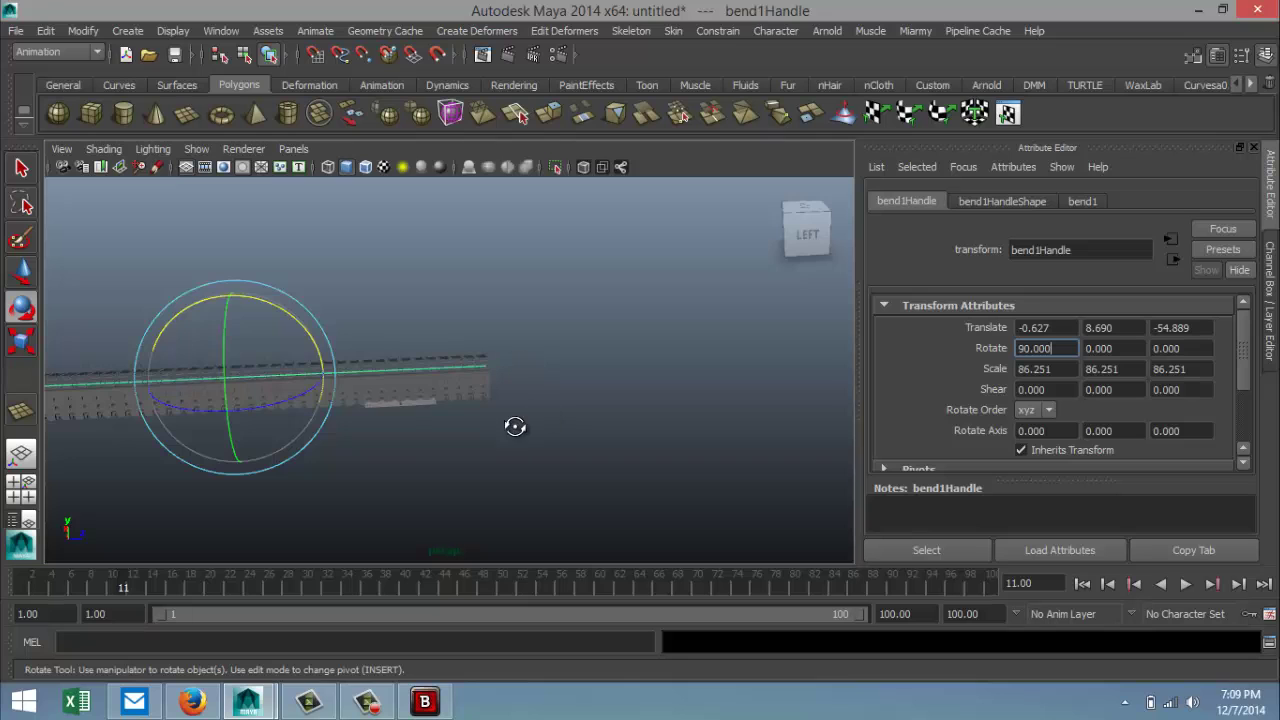
pyautogui.keyDown('alt'); pyautogui.moveTo(515, 427); pyautogui.dragTo(422, 431); pyautogui.keyUp('alt')
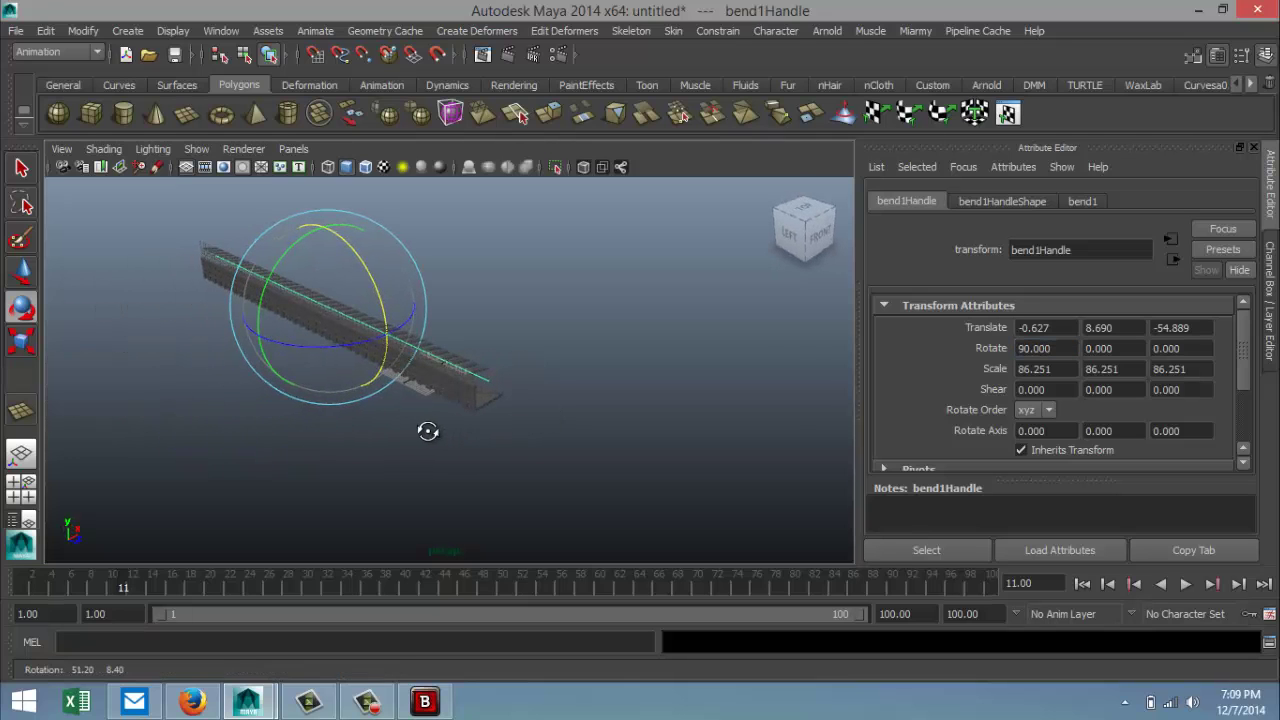
pyautogui.scroll(5, 543, 457)
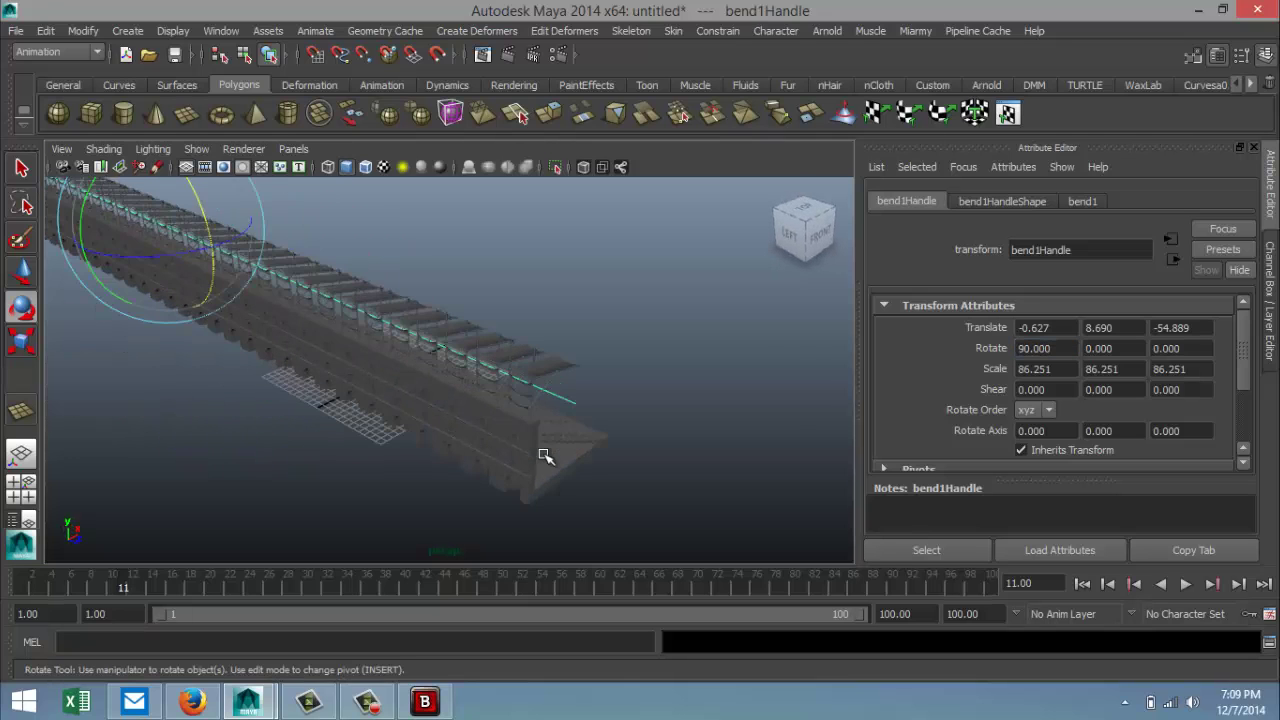
# Step: Set the bend deformer's curvature to 180 to curl the tower row into a closed ring
pyautogui.click(1087, 203)
pyautogui.moveTo(1160, 326); pyautogui.dragTo(1250, 333)
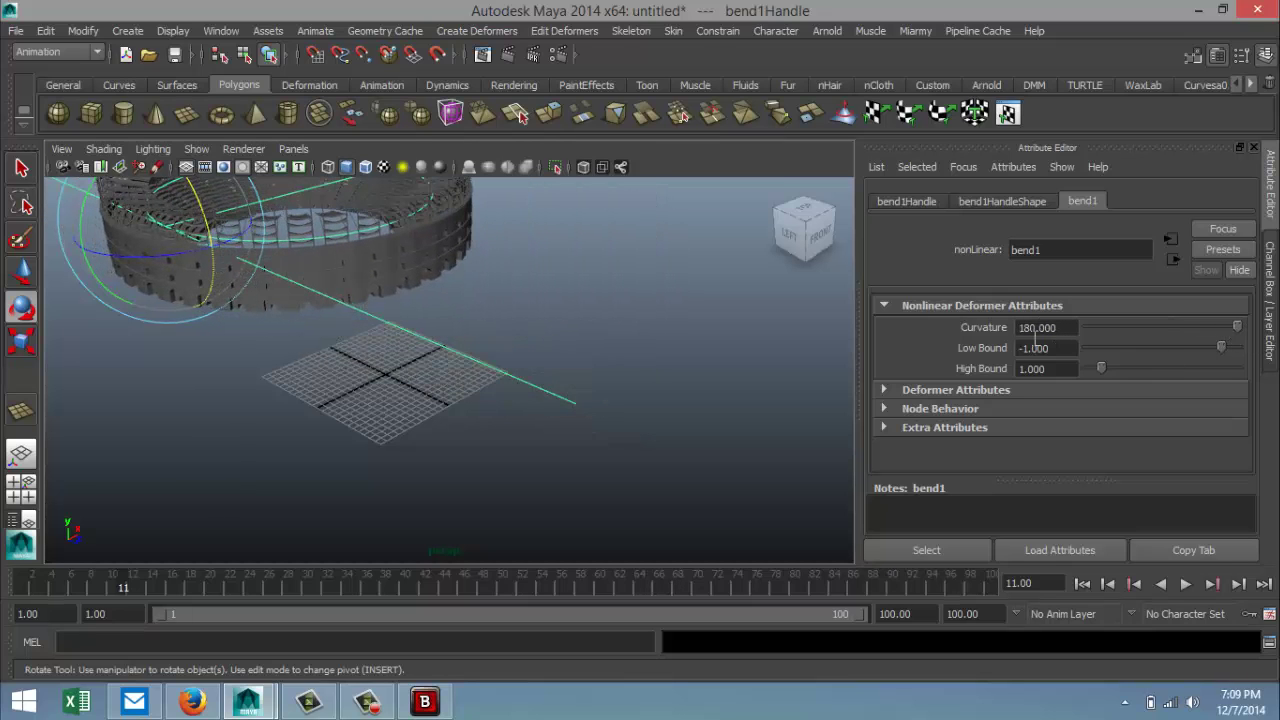
pyautogui.click(700, 363)
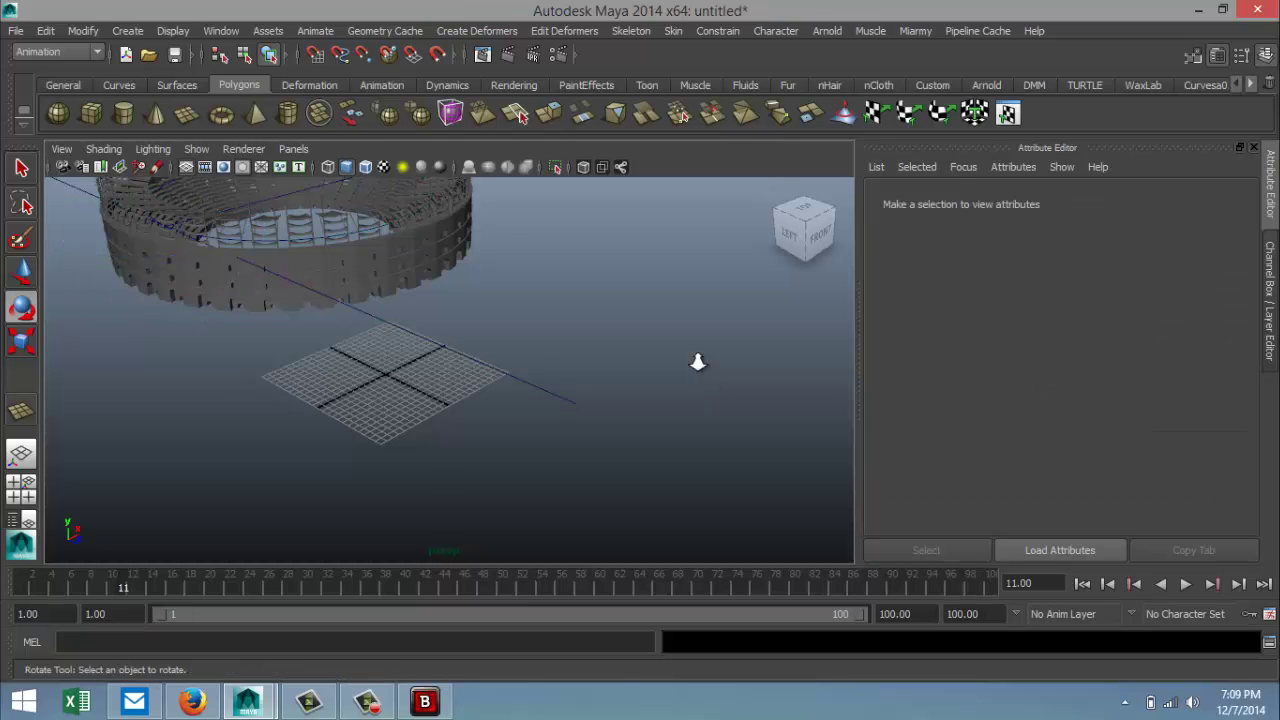
pyautogui.scroll(-6, 700, 363)
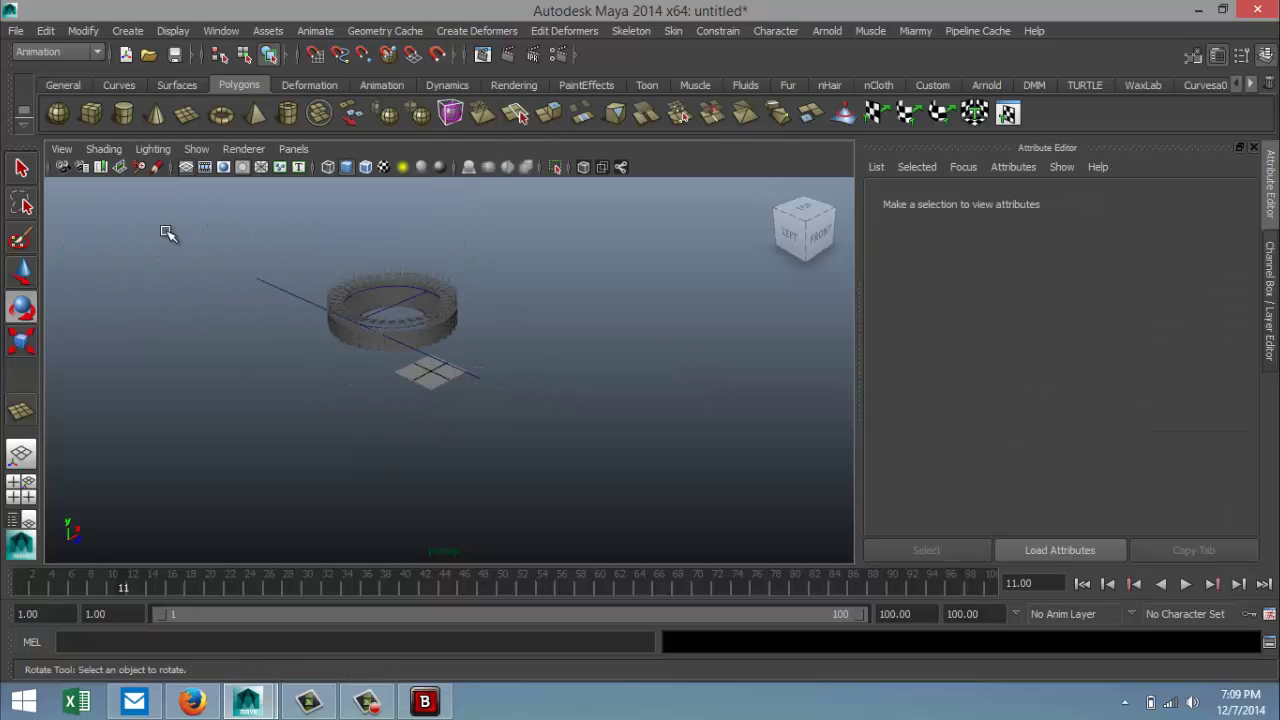
# Step: Select the ring together with its bend handle and delete the construction history
pyautogui.moveTo(168, 233); pyautogui.dragTo(557, 449)
pyautogui.click(47, 30)
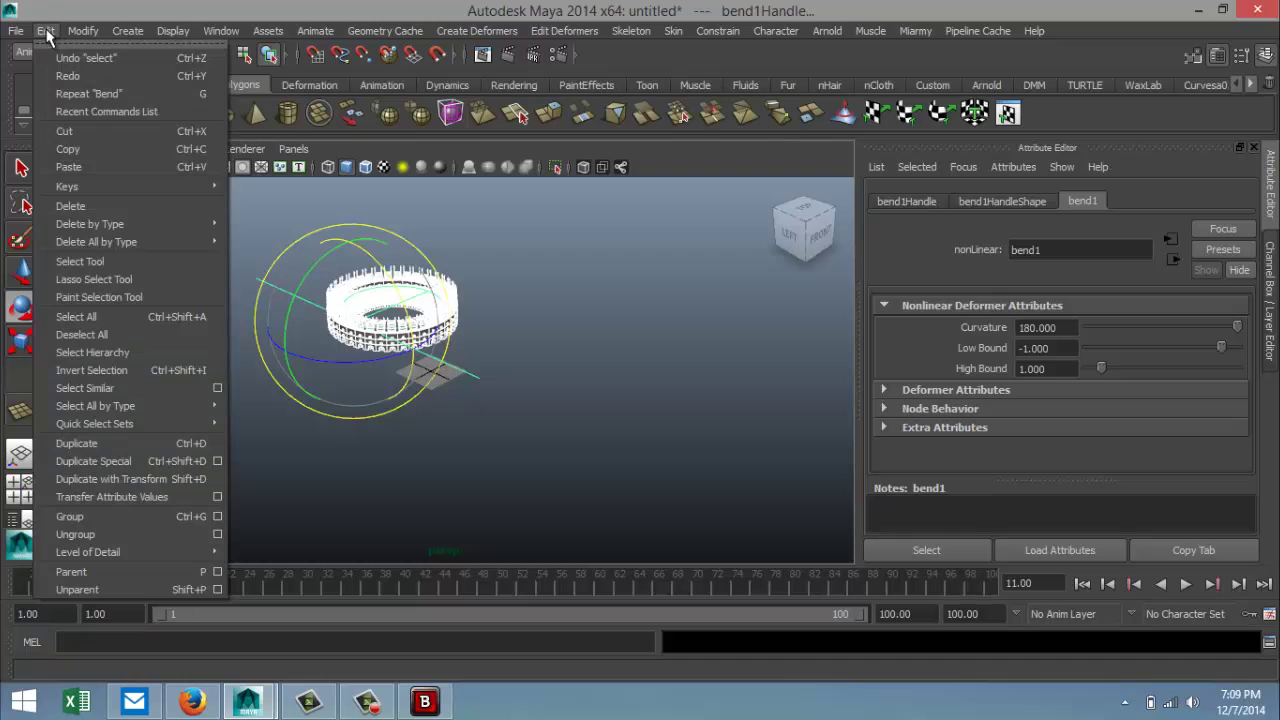
pyautogui.moveTo(200, 242)
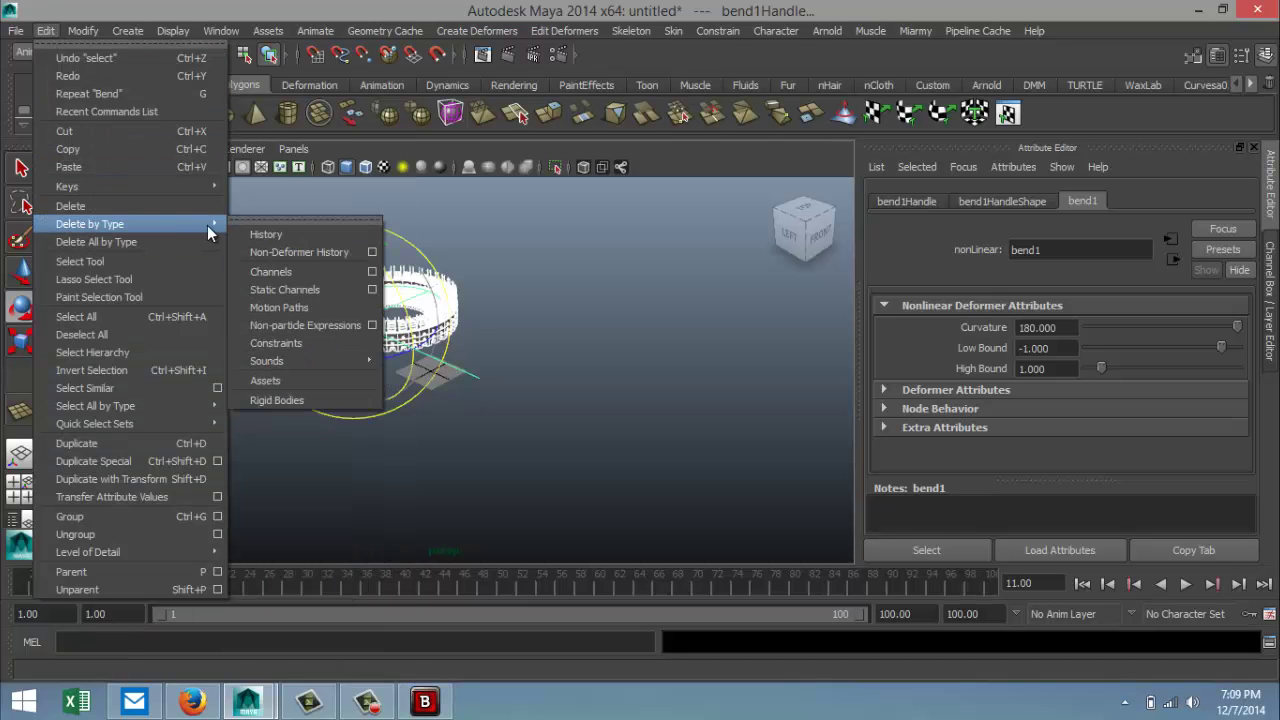
pyautogui.click(257, 232)
# Step: Center the pivot of the ring-shaped arena mesh
pyautogui.scroll(5, 570, 375)
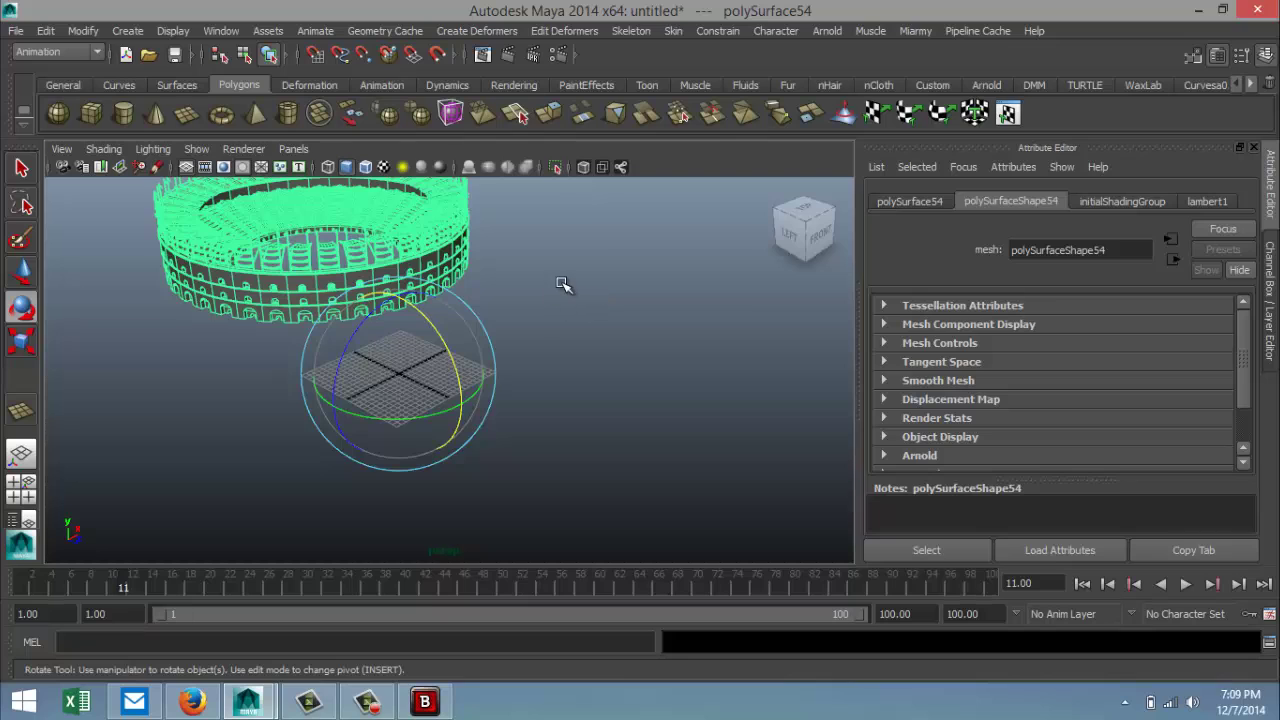
pyautogui.press('f')
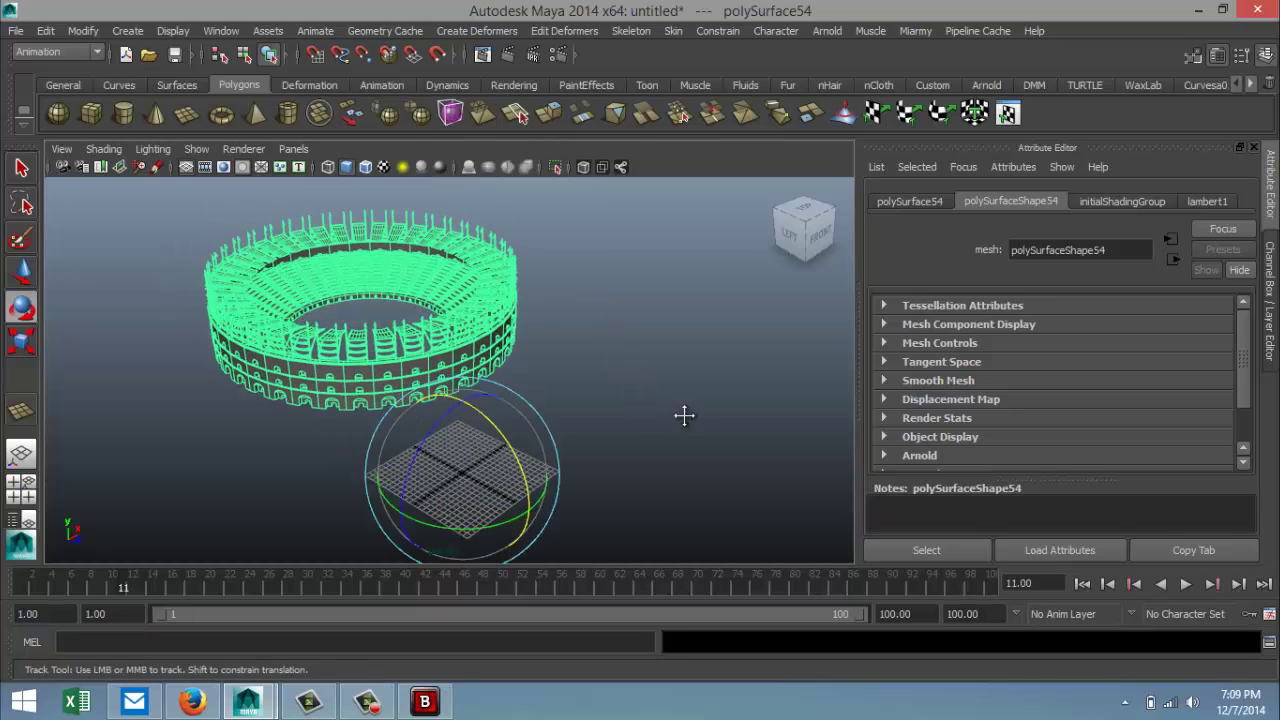
pyautogui.scroll(-5, 690, 400)
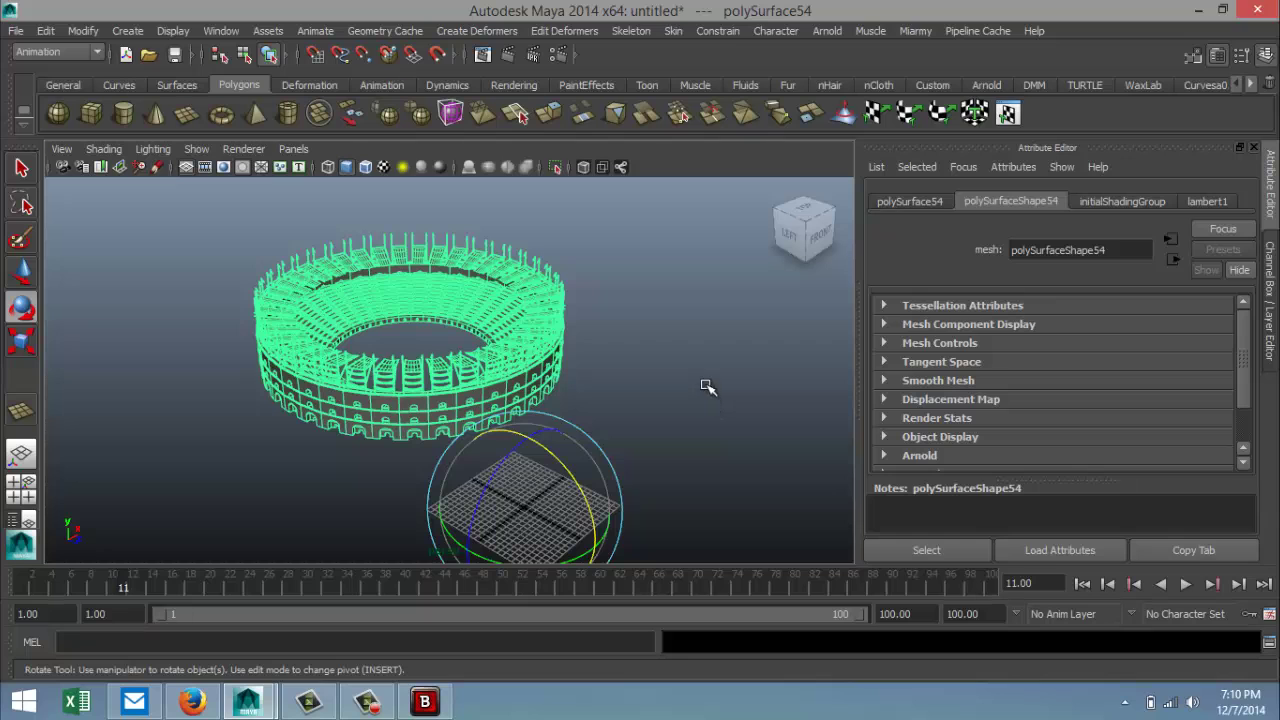
pyautogui.click(83, 31)
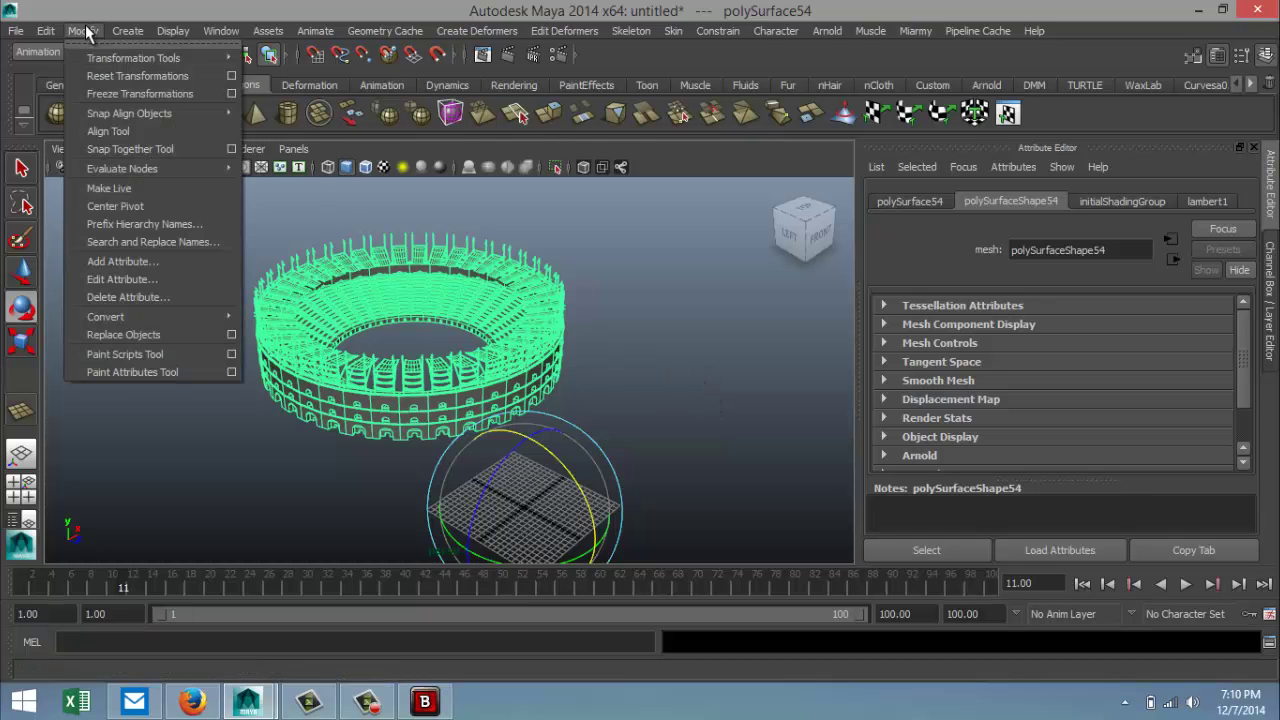
pyautogui.click(145, 206)
# Step: Create a large polygon ground plane on the grid, extending under and well beyond the arena
pyautogui.scroll(-3, 185, 243)
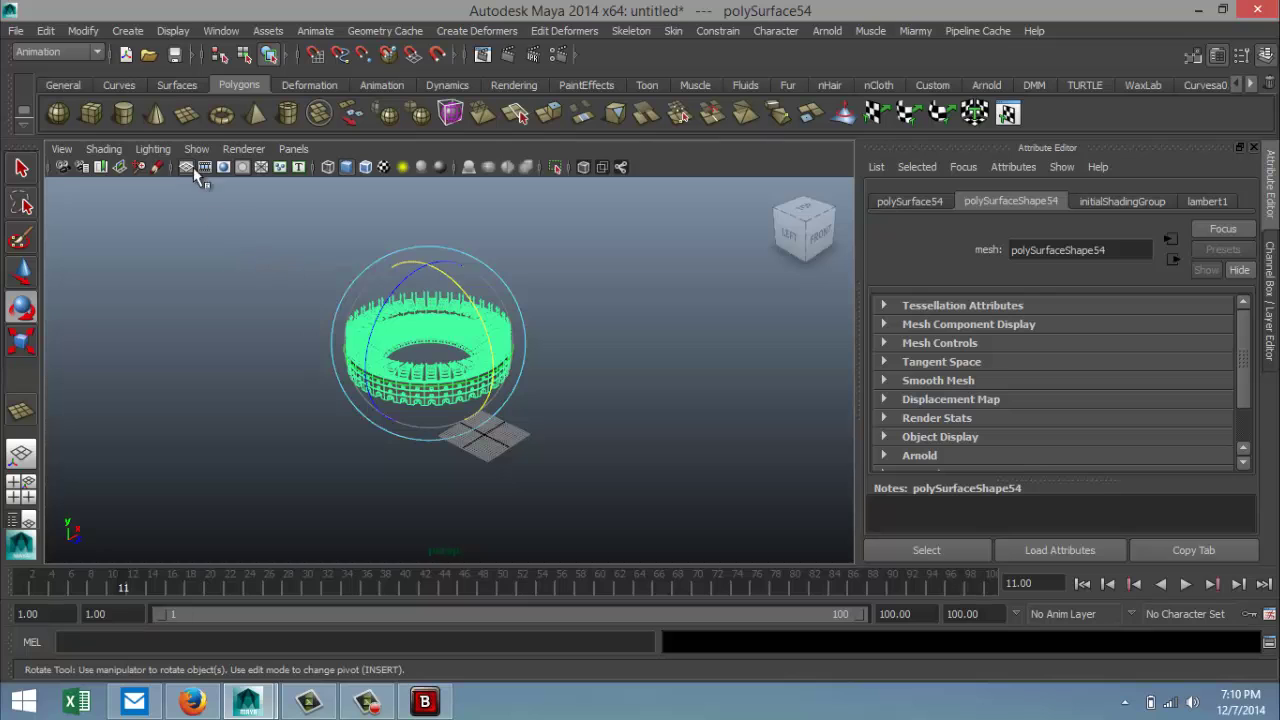
pyautogui.click(186, 114)
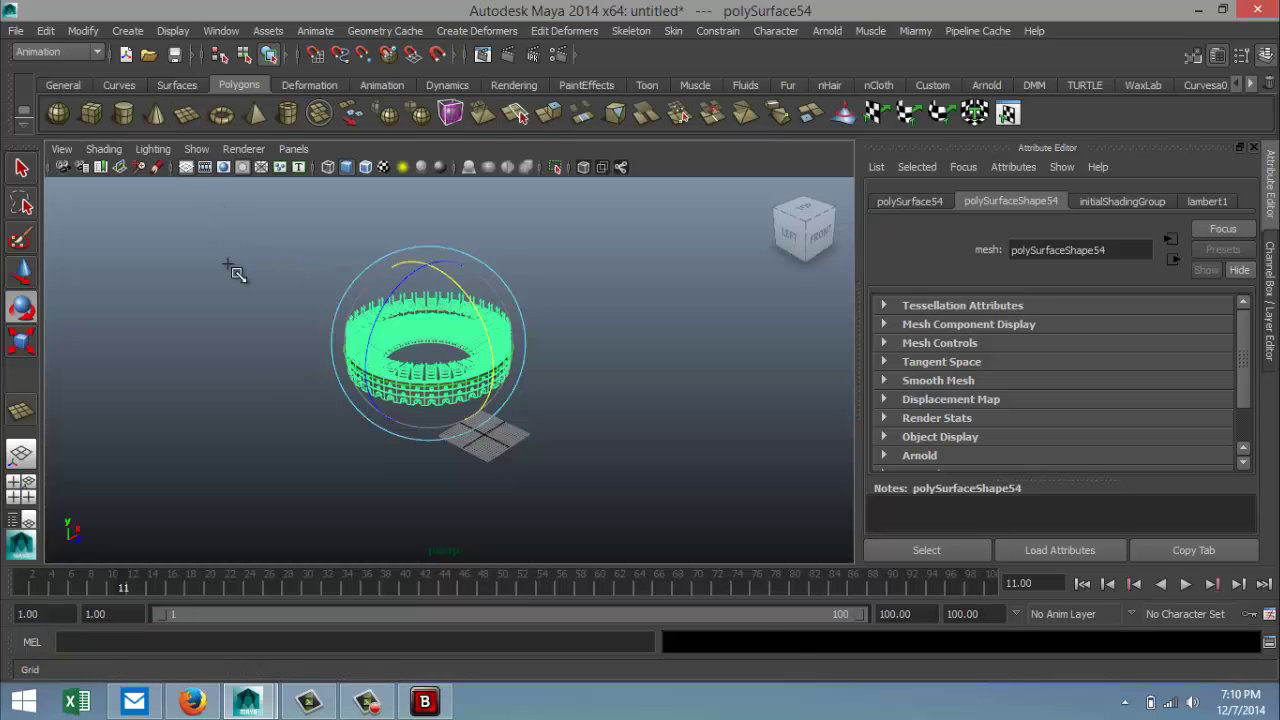
pyautogui.moveTo(327, 487); pyautogui.dragTo(1035, 380)
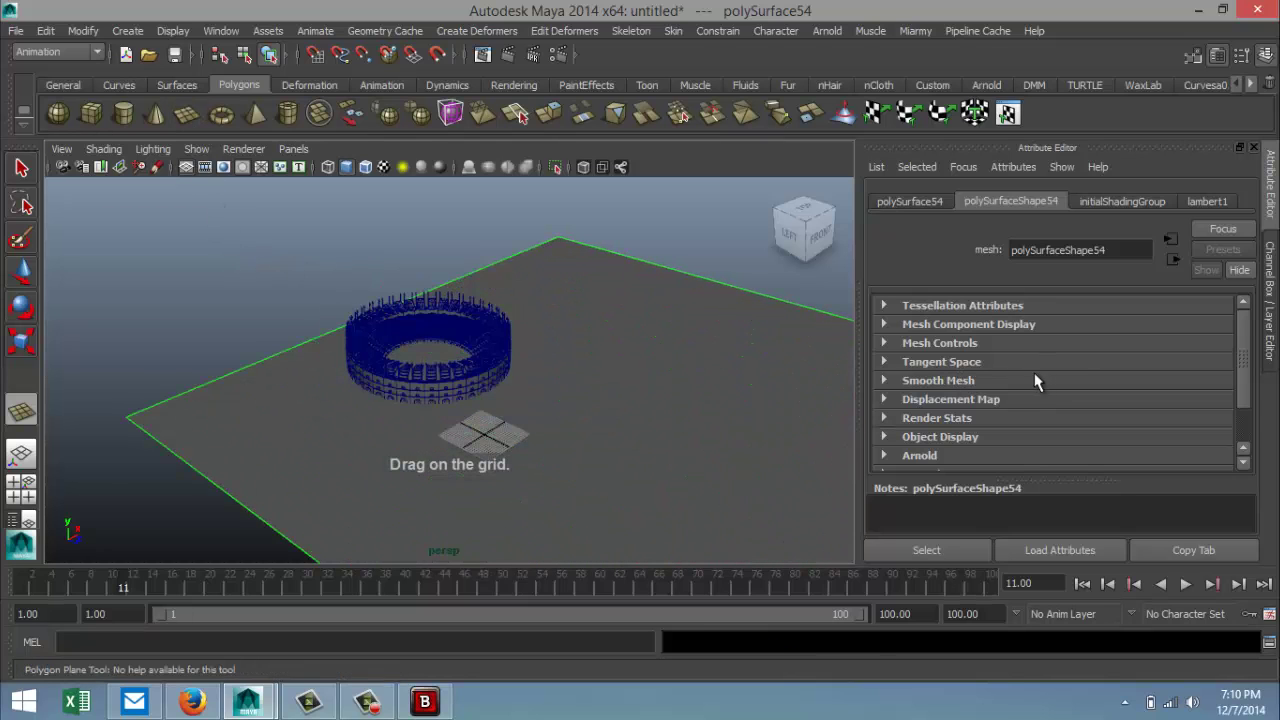
# Step: Raise the arena slightly along Y, to about 9.46, checking in the side view that its base rests on the ground plane
pyautogui.click(427, 383)
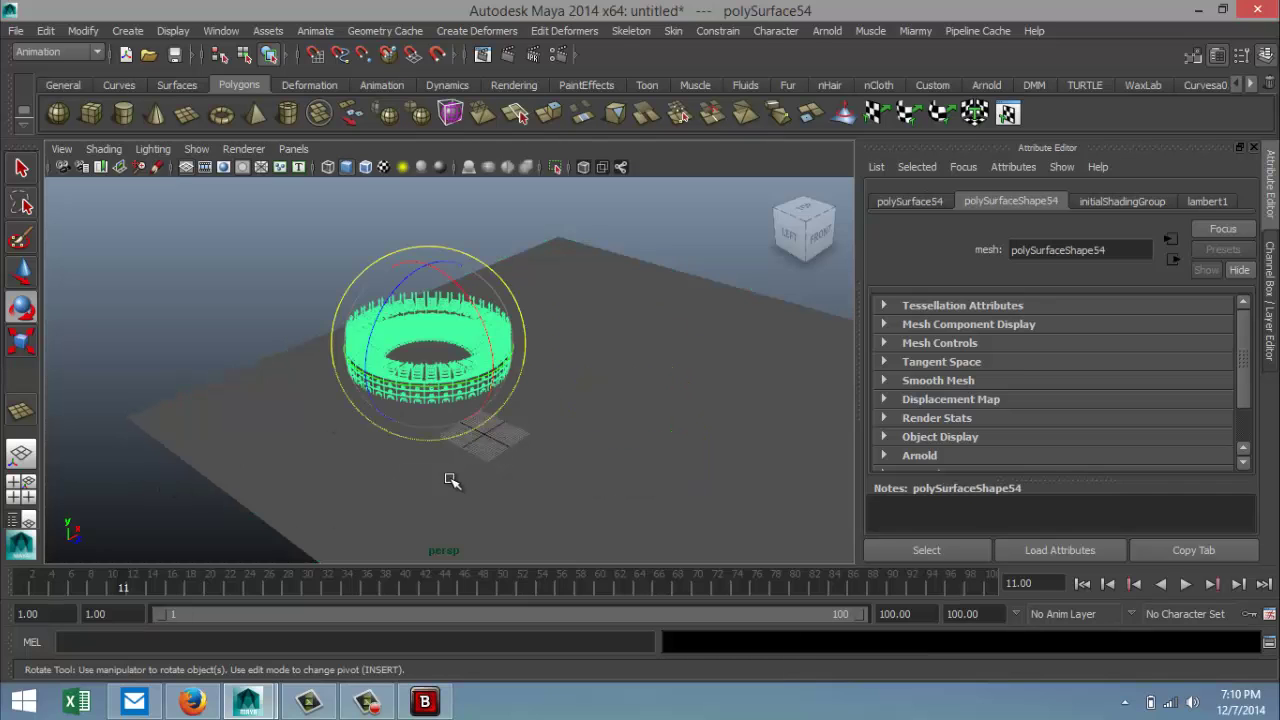
pyautogui.press('w')
pyautogui.moveTo(430, 292)
pyautogui.mouseDown()
pyautogui.moveTo(430, 330)
pyautogui.moveTo(430, 290)
pyautogui.mouseUp()
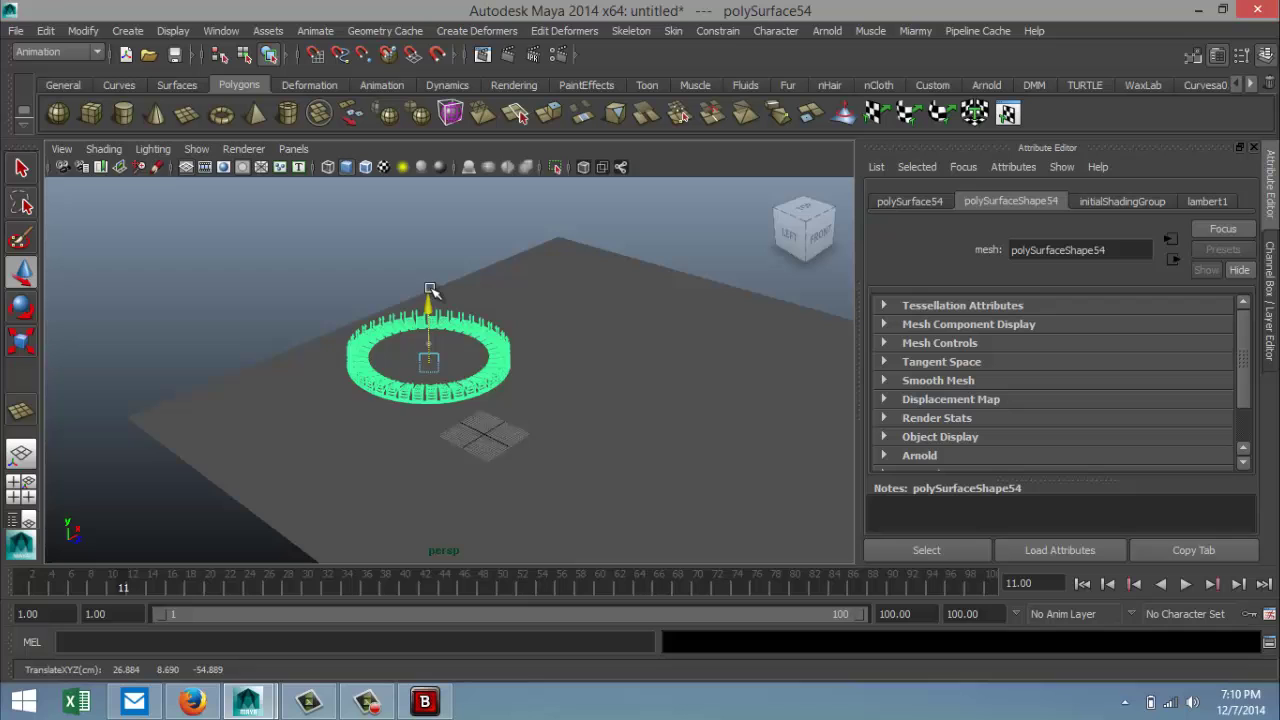
pyautogui.click(22, 488)
pyautogui.press('space')
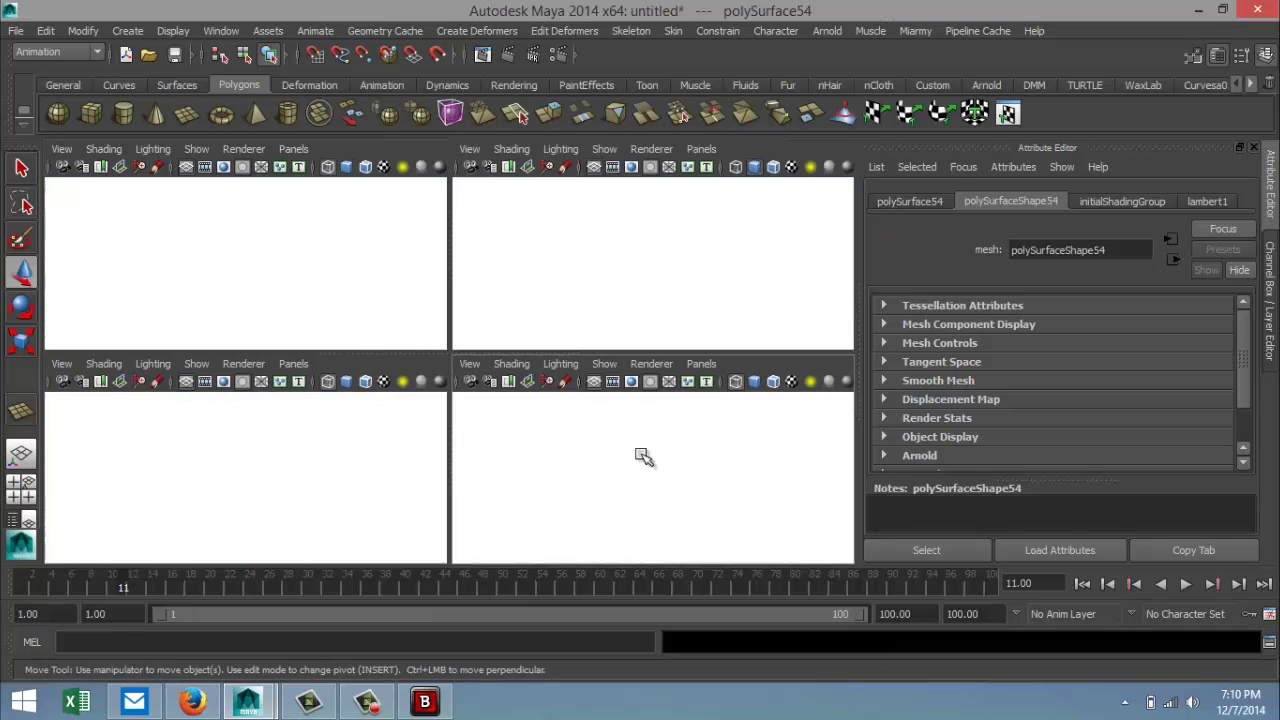
pyautogui.press('f')
pyautogui.scroll(-3, 410, 458)
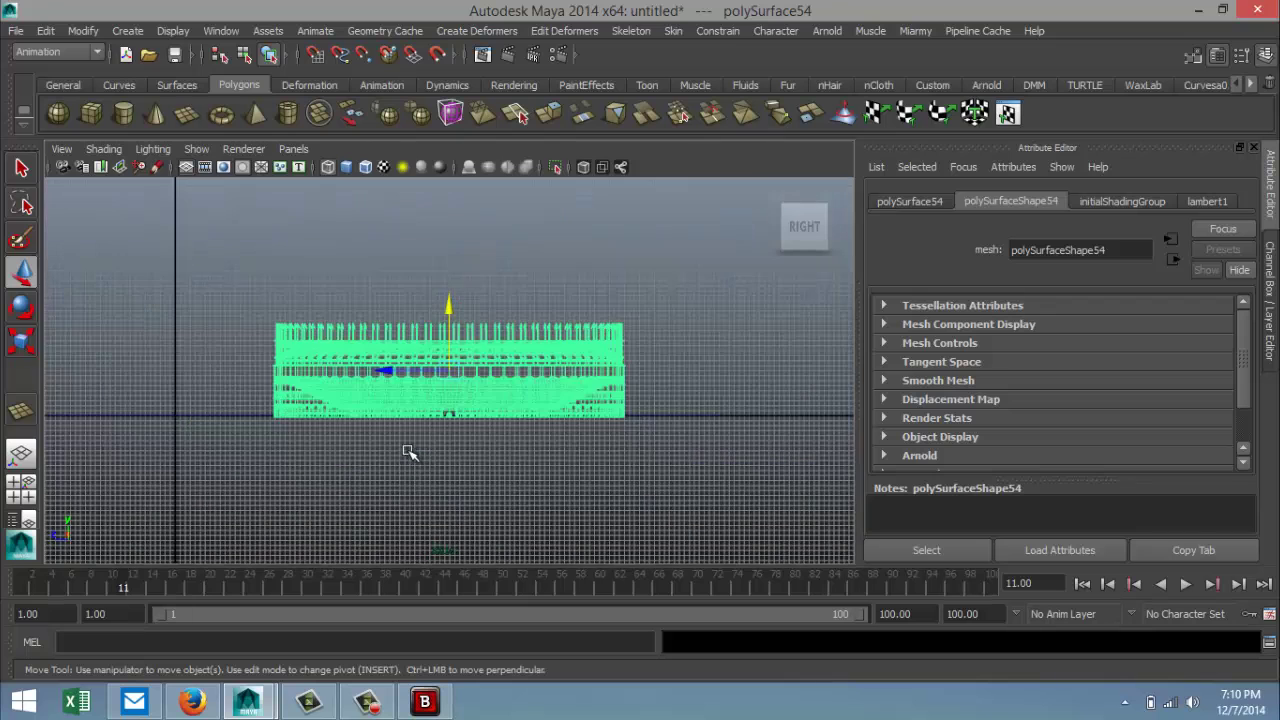
pyautogui.moveTo(448, 301); pyautogui.dragTo(448, 298)
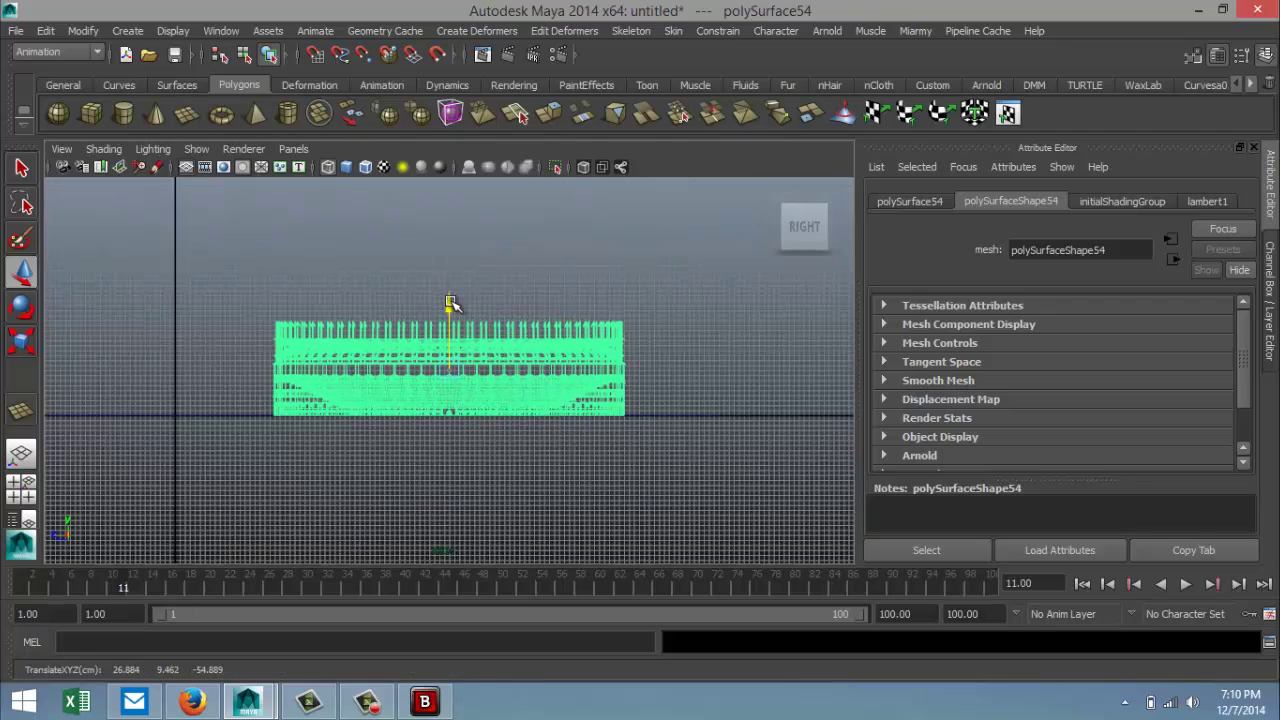
# Step: In the perspective view, move the ground plane horizontally so the arena sits near its middle
pyautogui.click(16, 497)
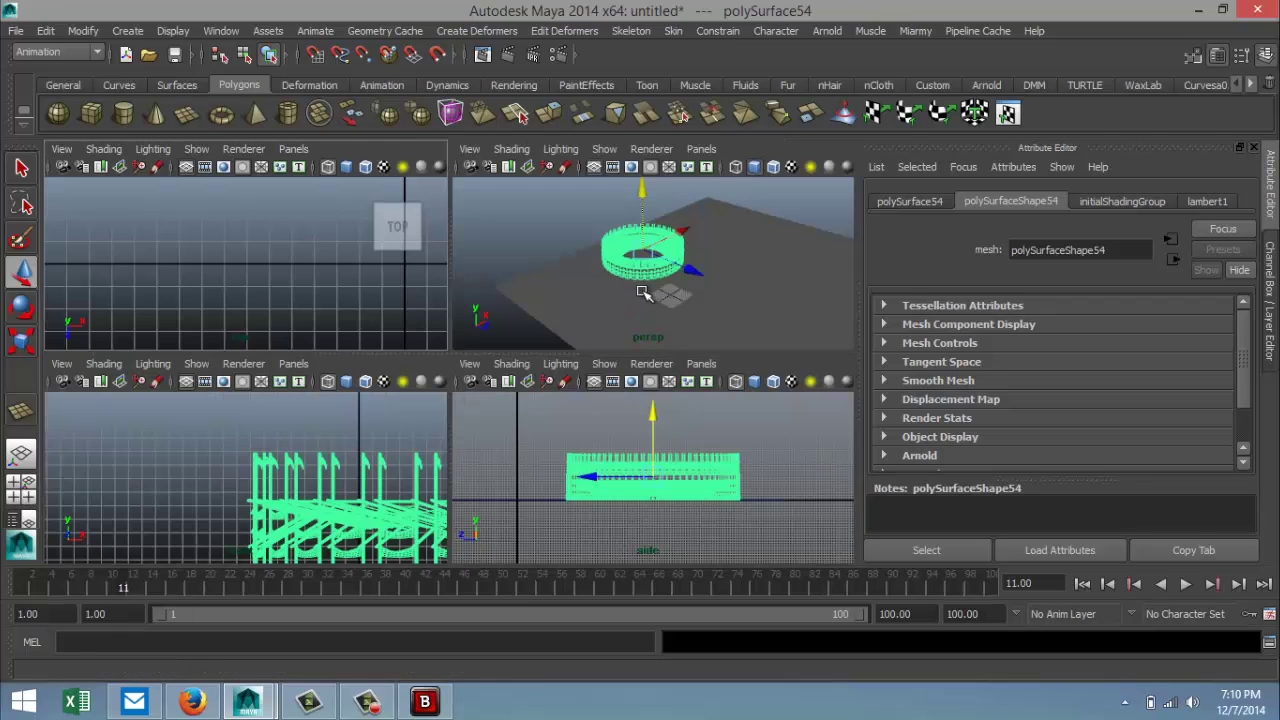
pyautogui.press('space')
pyautogui.scroll(-3, 640, 400)
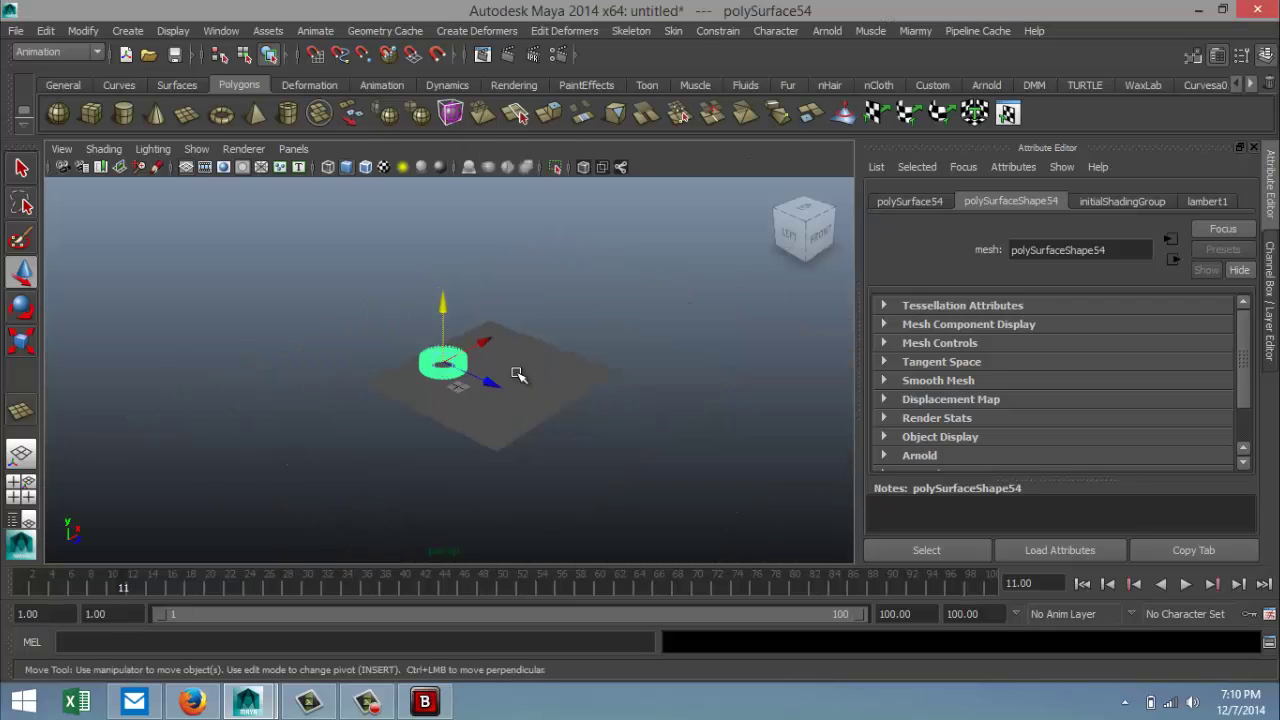
pyautogui.click(545, 404)
pyautogui.scroll(5, 545, 404)
pyautogui.moveTo(620, 410); pyautogui.dragTo(524, 388)
pyautogui.moveTo(534, 339); pyautogui.dragTo(517, 400)
pyautogui.scroll(5, 520, 405)
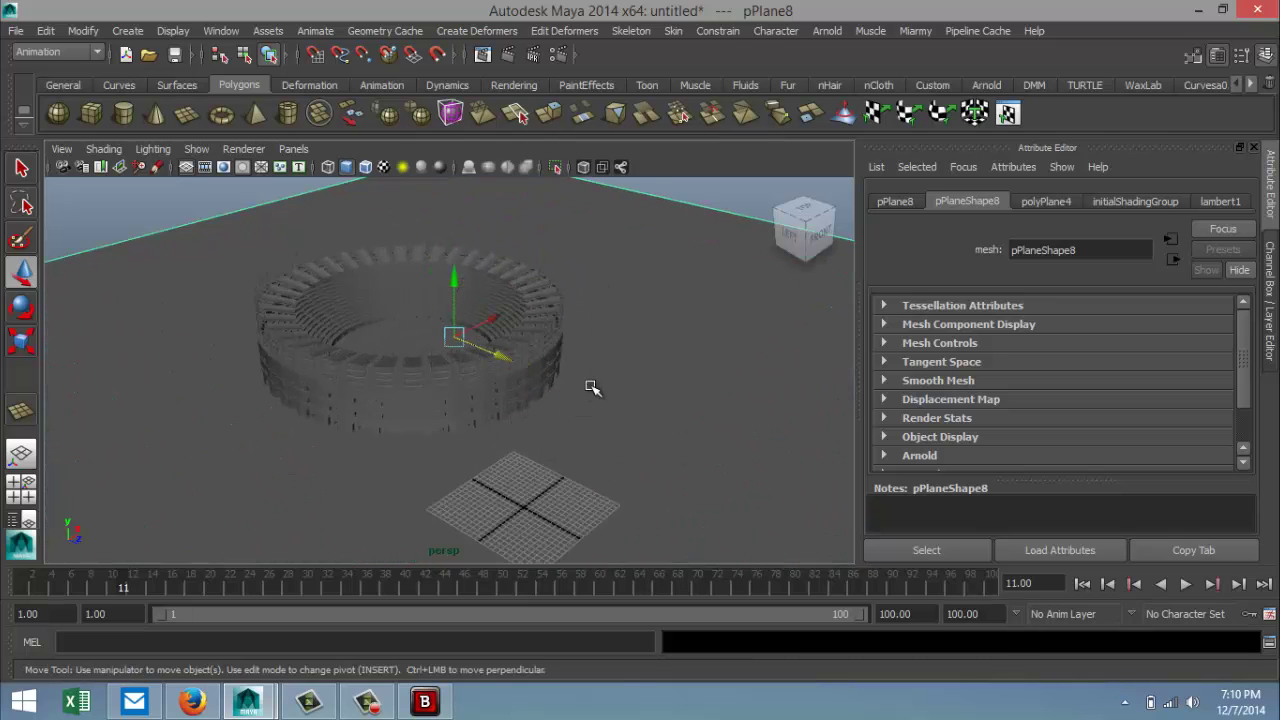
# Step: Enlarge the ground plane about 3.5 times along Z and widen it along X so it fills the view around the arena
pyautogui.keyDown('alt'); pyautogui.moveTo(610, 413); pyautogui.dragTo(714, 463, button='middle'); pyautogui.keyUp('alt')
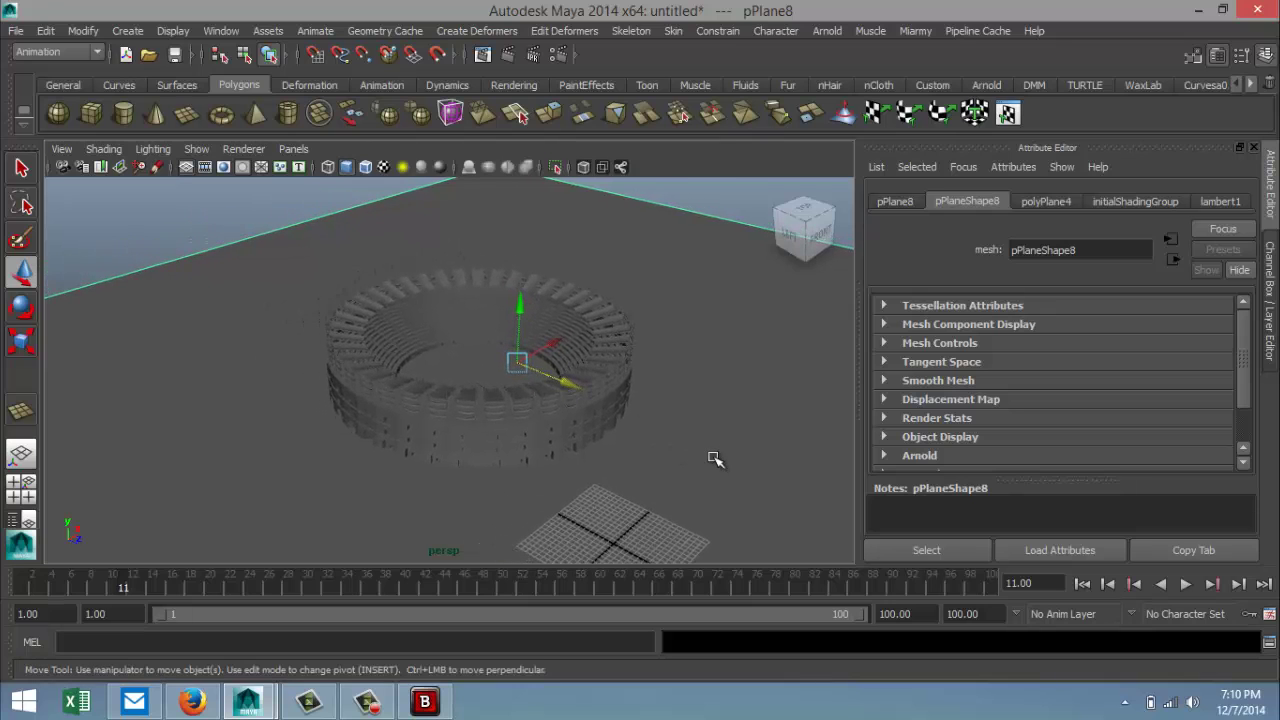
pyautogui.scroll(2, 712, 460)
pyautogui.scroll(-3, 712, 460)
pyautogui.scroll(-3, 716, 458)
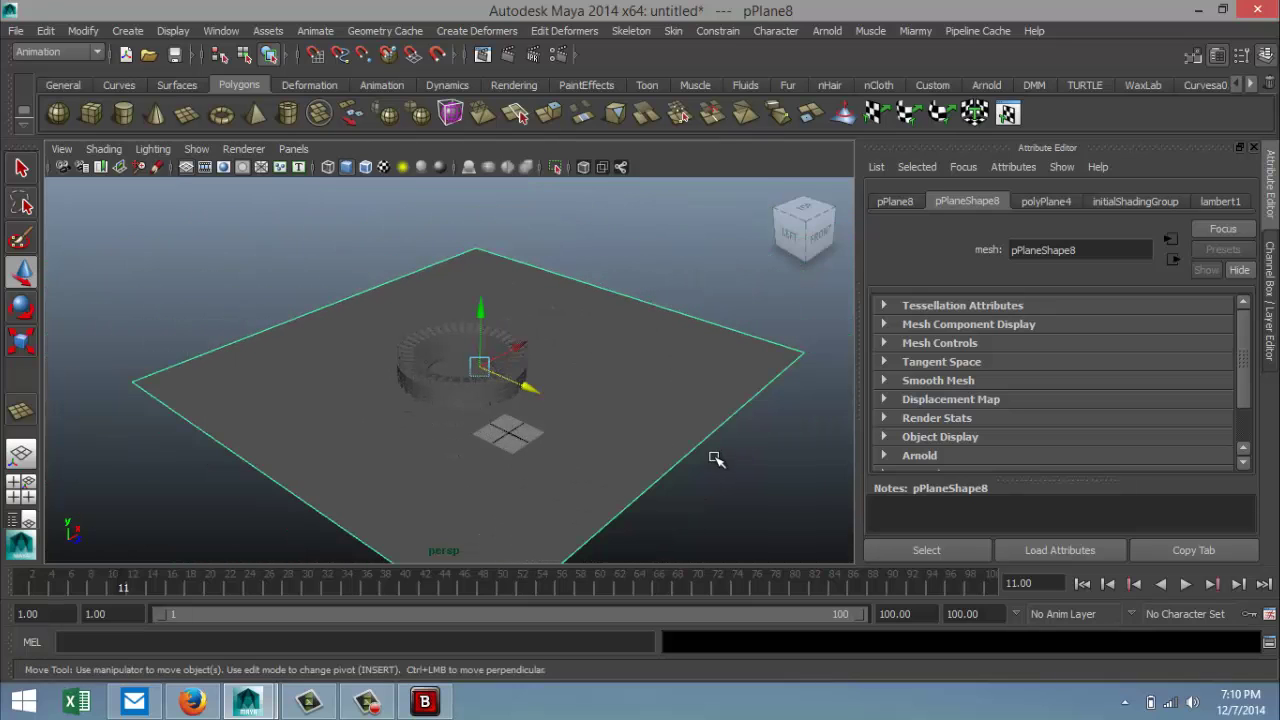
pyautogui.press('r')
pyautogui.moveTo(548, 400); pyautogui.dragTo(600, 480)
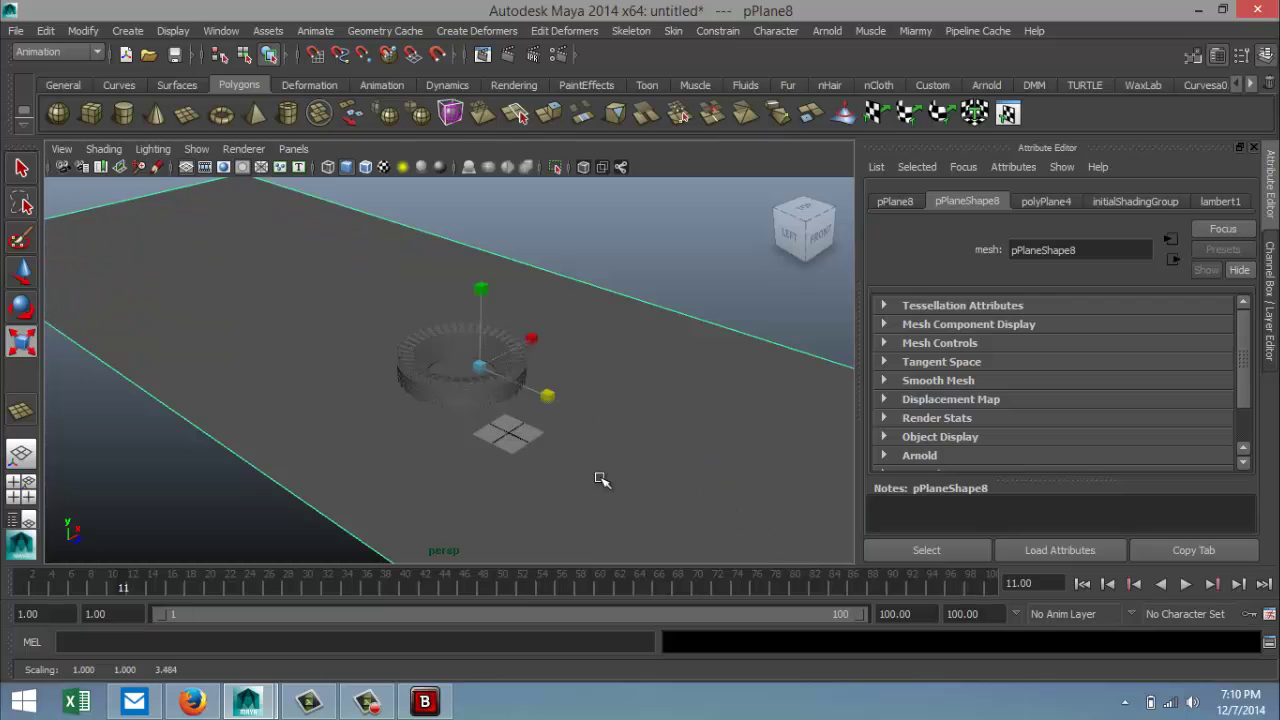
pyautogui.moveTo(534, 342); pyautogui.dragTo(580, 408)
pyautogui.scroll(4, 580, 408)
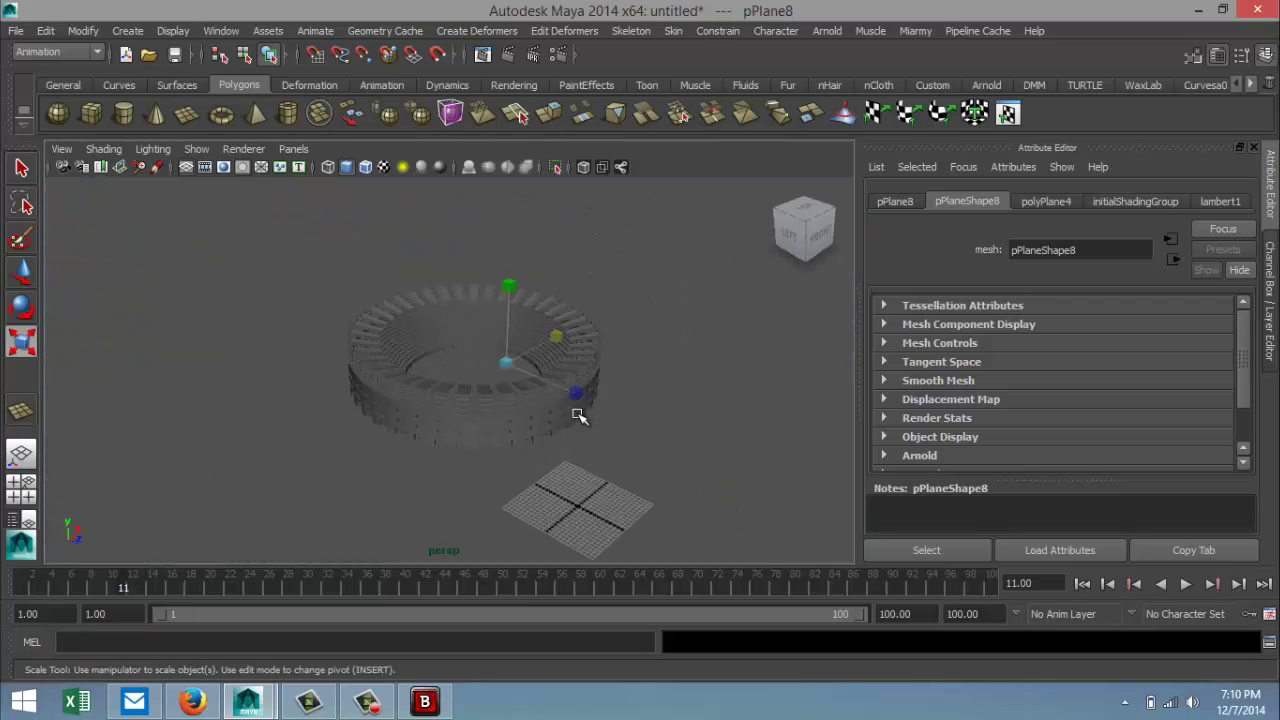
pyautogui.scroll(3, 659, 430)
pyautogui.keyDown('alt'); pyautogui.moveTo(690, 432); pyautogui.dragTo(625, 427, button='middle'); pyautogui.keyUp('alt')
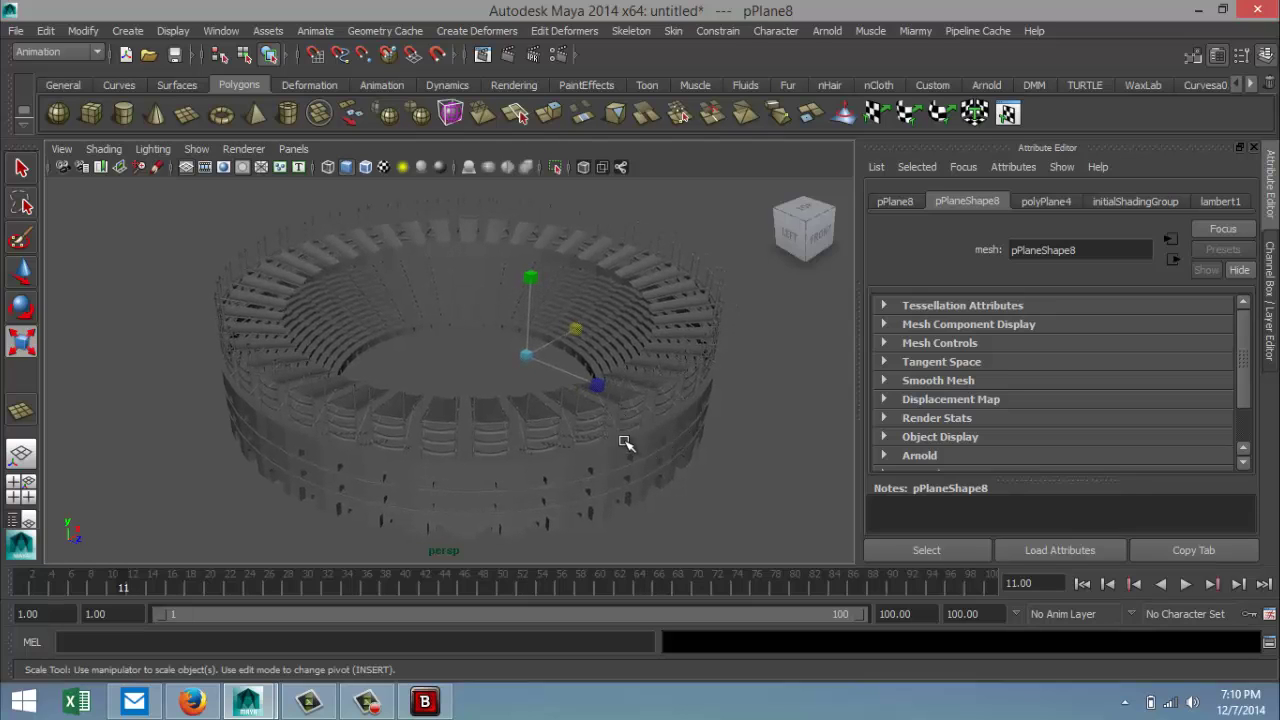
# Step: Assign a new Lambert material to the arena and set its color to light grey with a value of 0.780
pyautogui.scroll(-3, 632, 430)
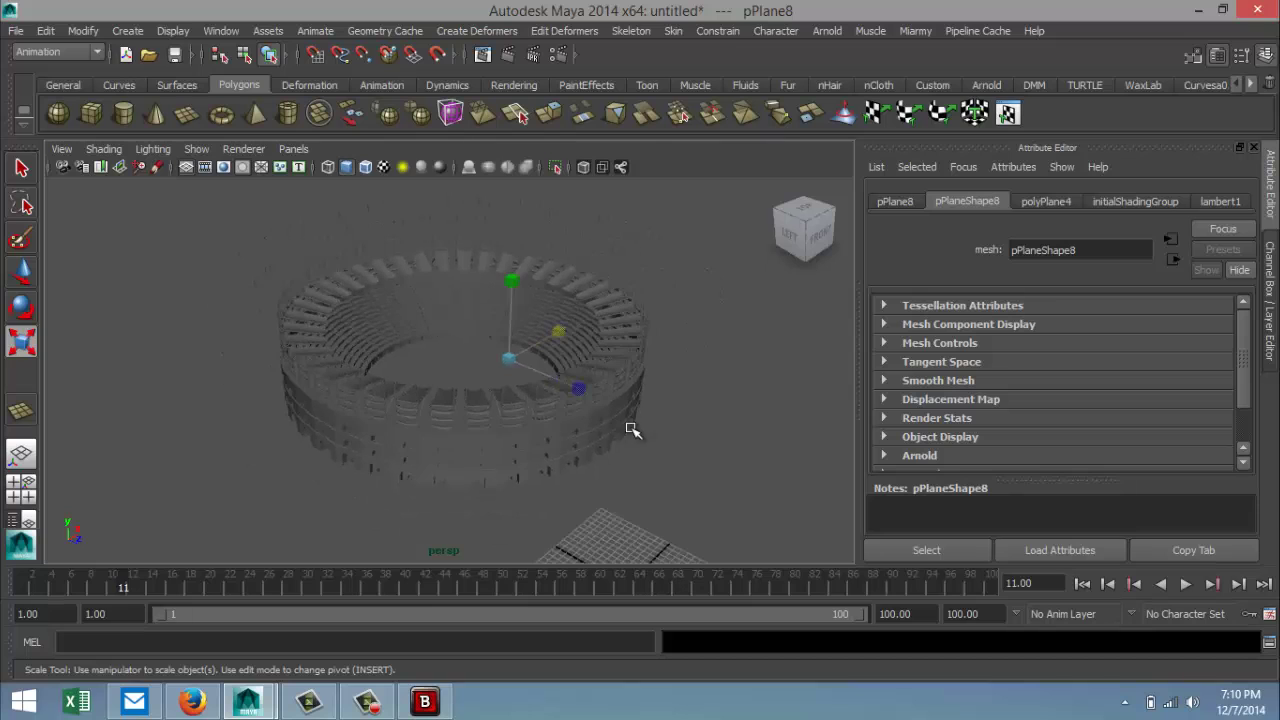
pyautogui.click(531, 437)
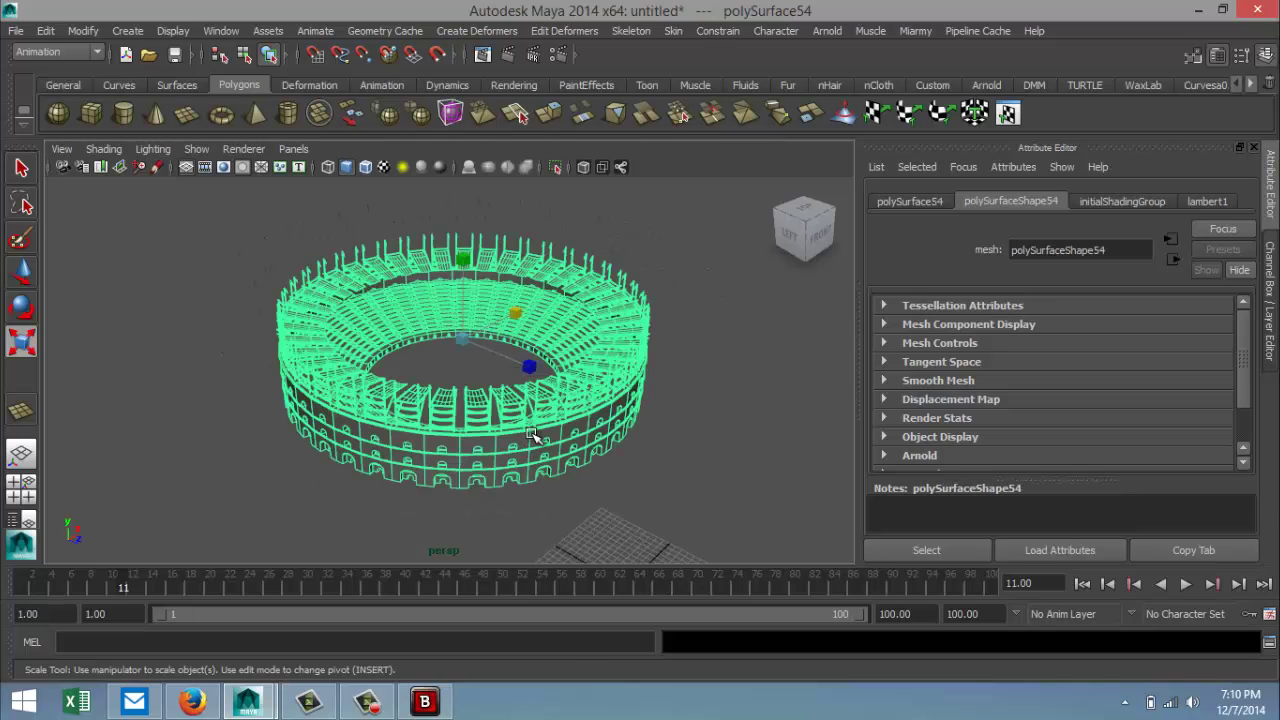
pyautogui.moveTo(531, 437); pyautogui.dragTo(541, 640, button='right')
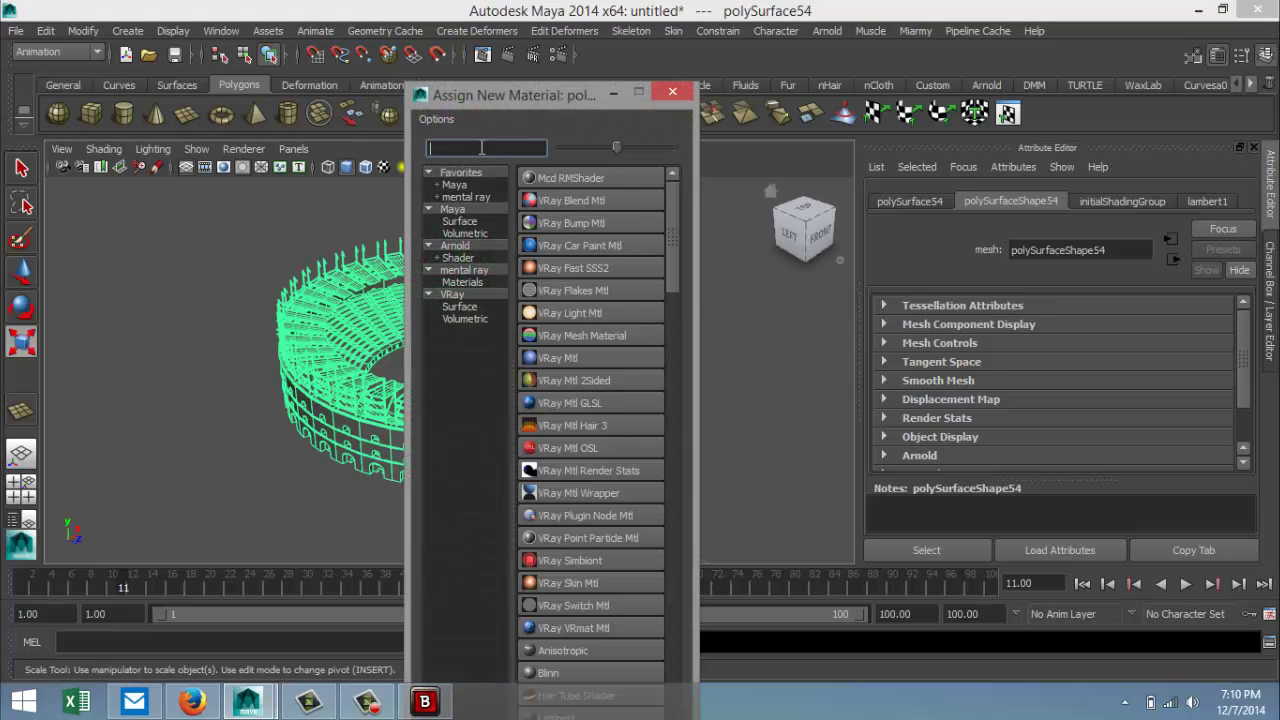
pyautogui.write('la')
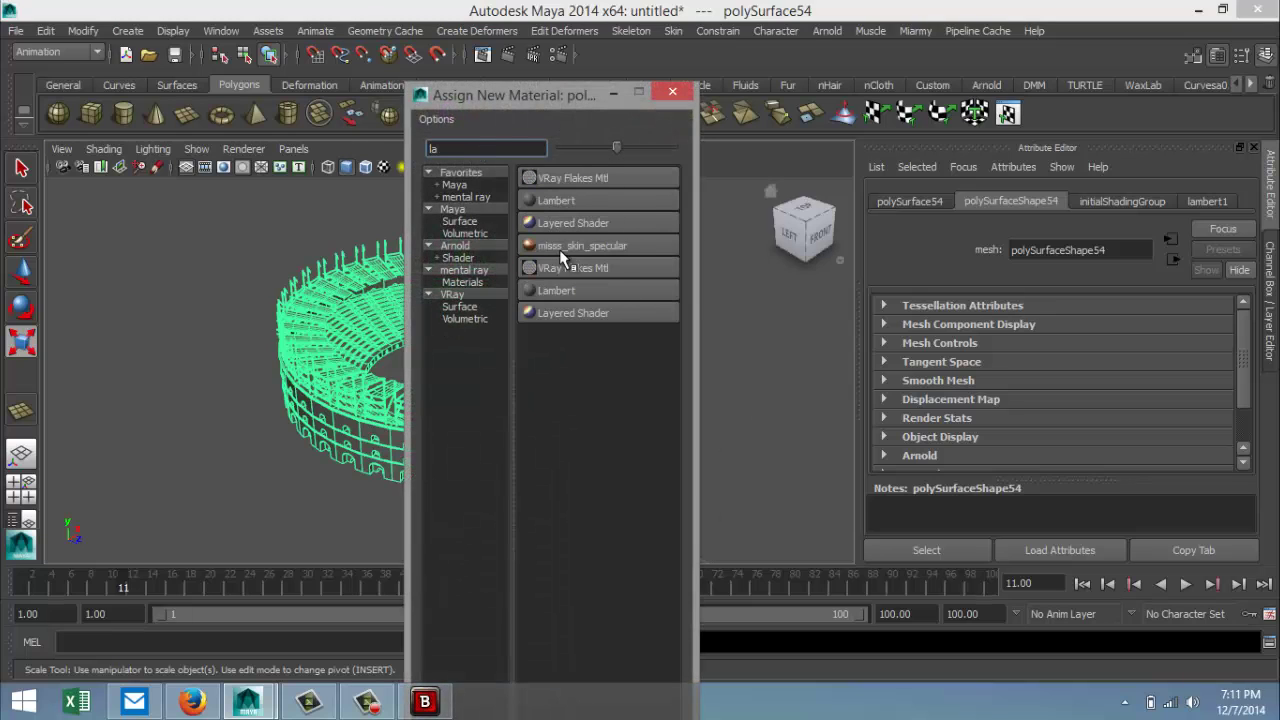
pyautogui.click(593, 201)
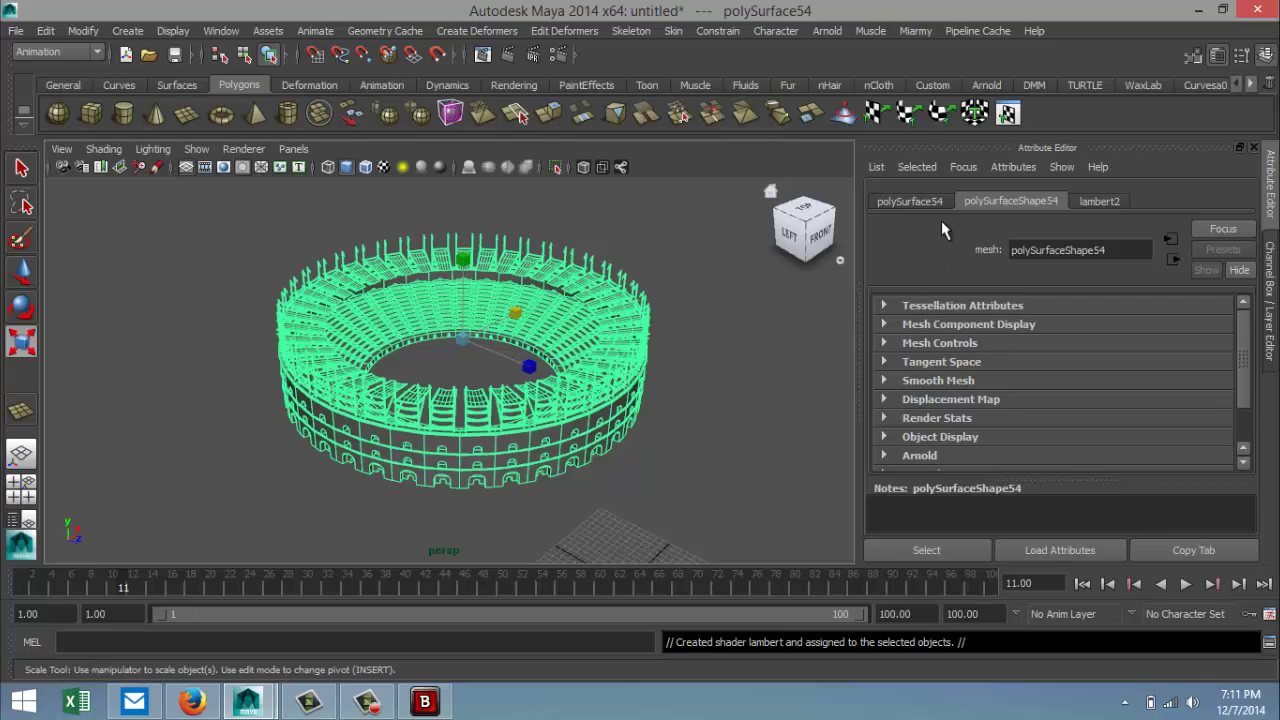
pyautogui.click(1044, 421)
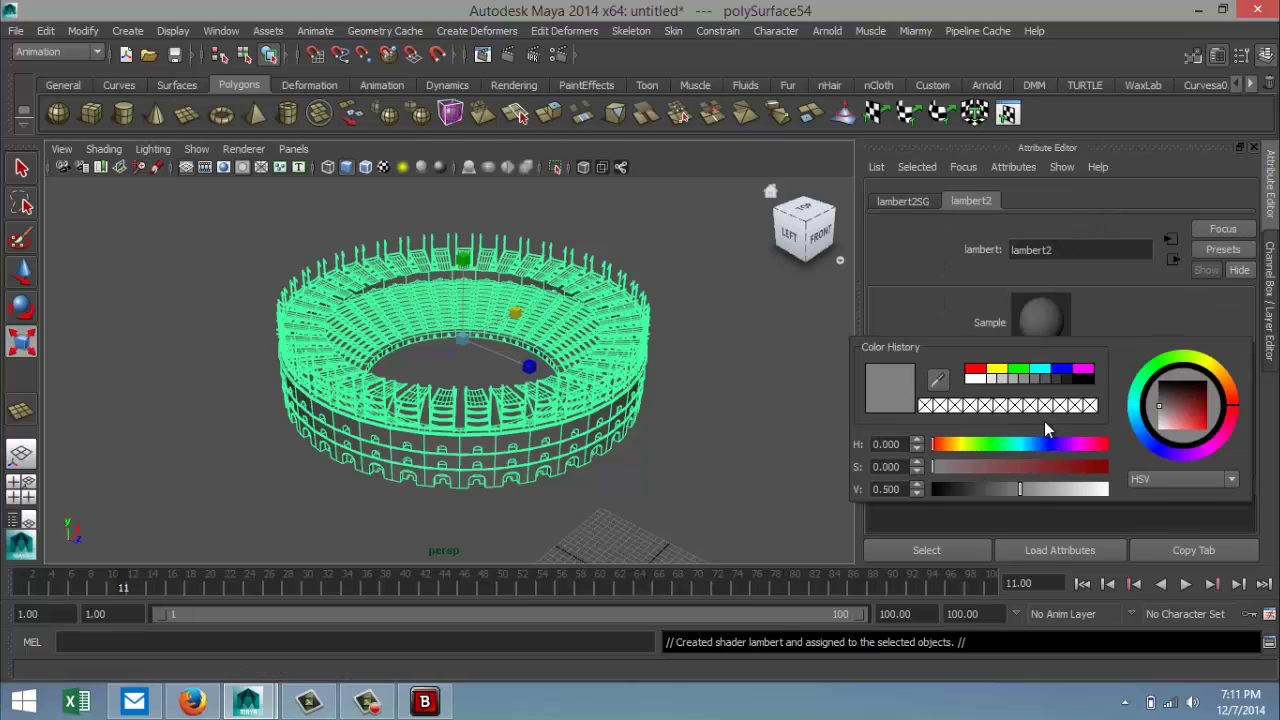
pyautogui.click(1002, 381)
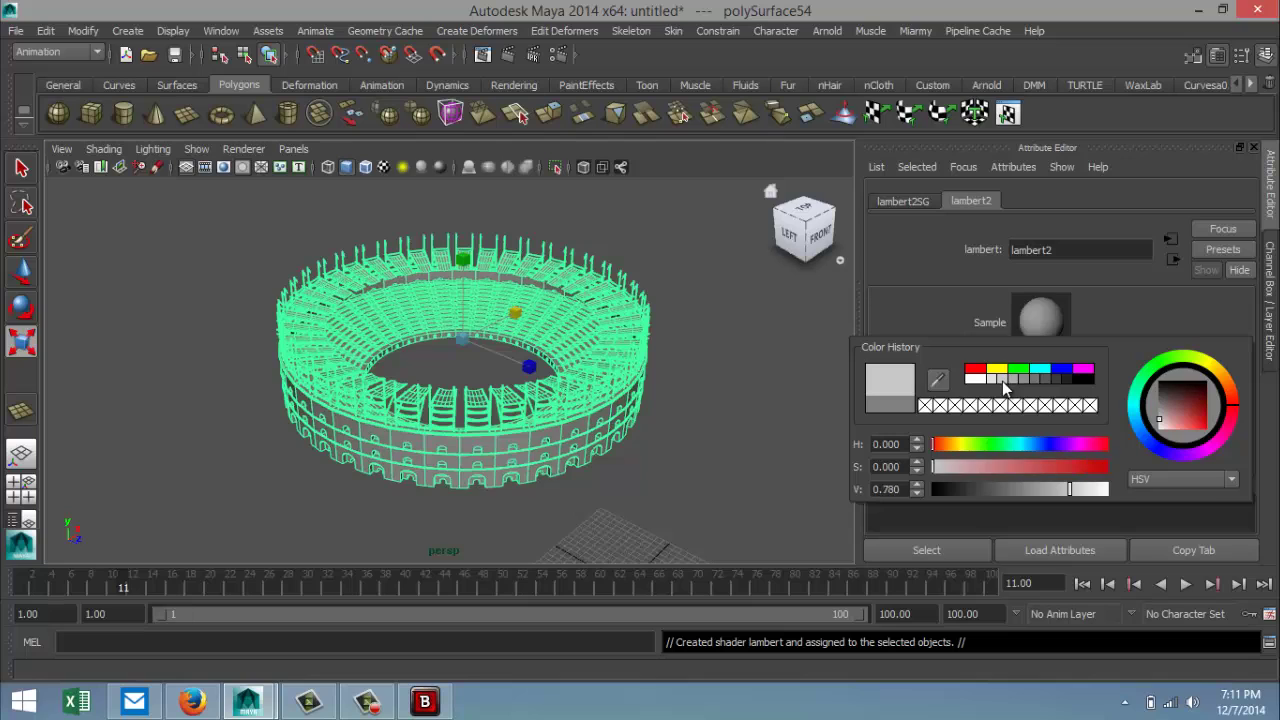
# Step: Close the color editing of the arena material and set the renderer to mental ray in the render settings
pyautogui.click(739, 444)
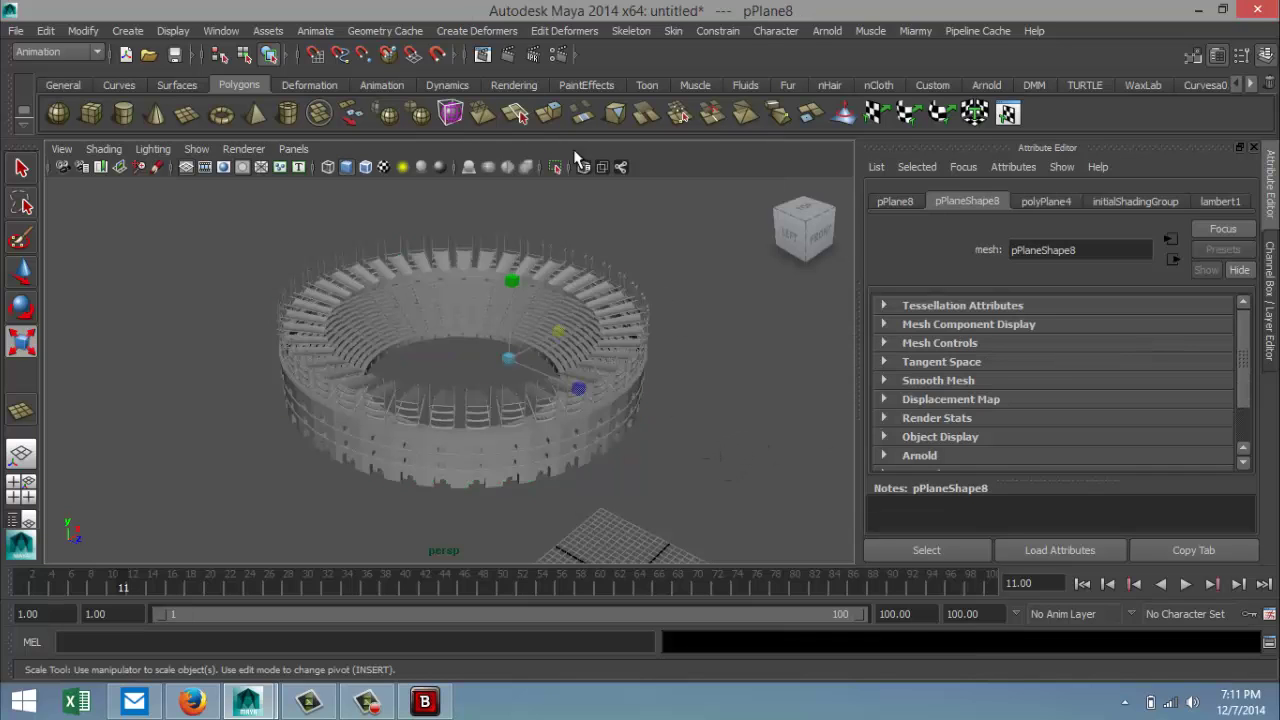
pyautogui.click(557, 66)
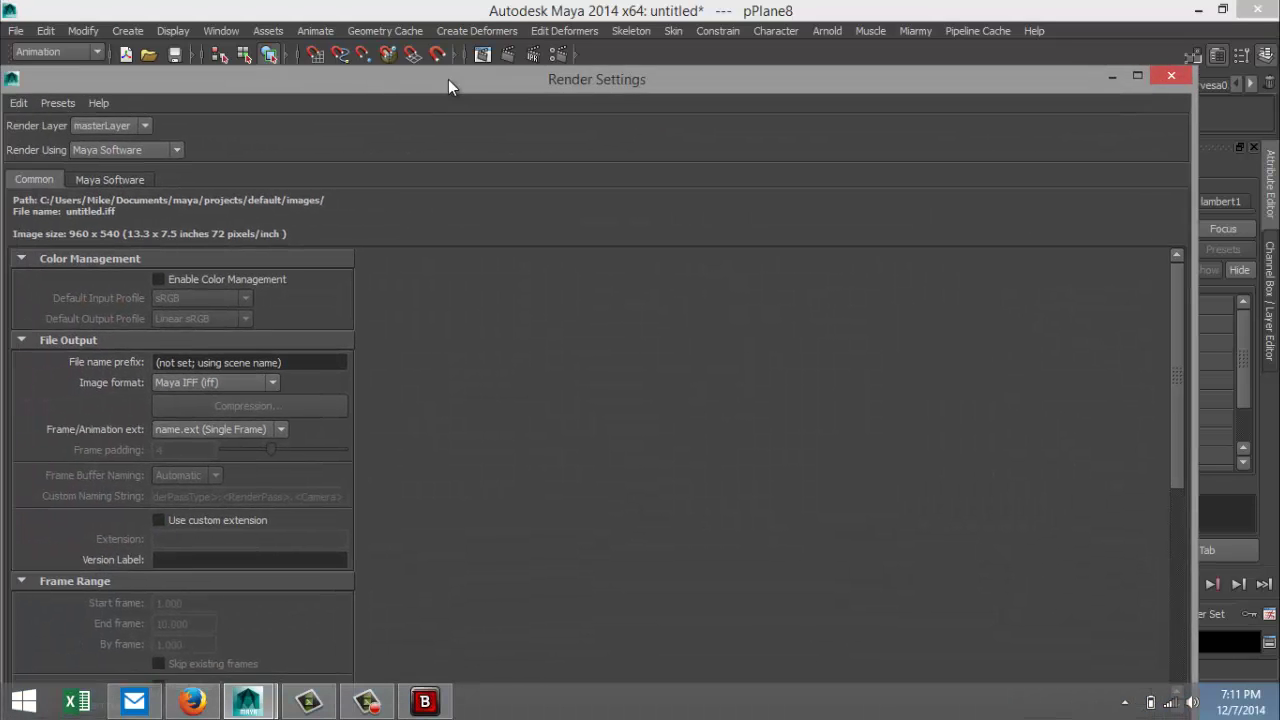
pyautogui.click(338, 141)
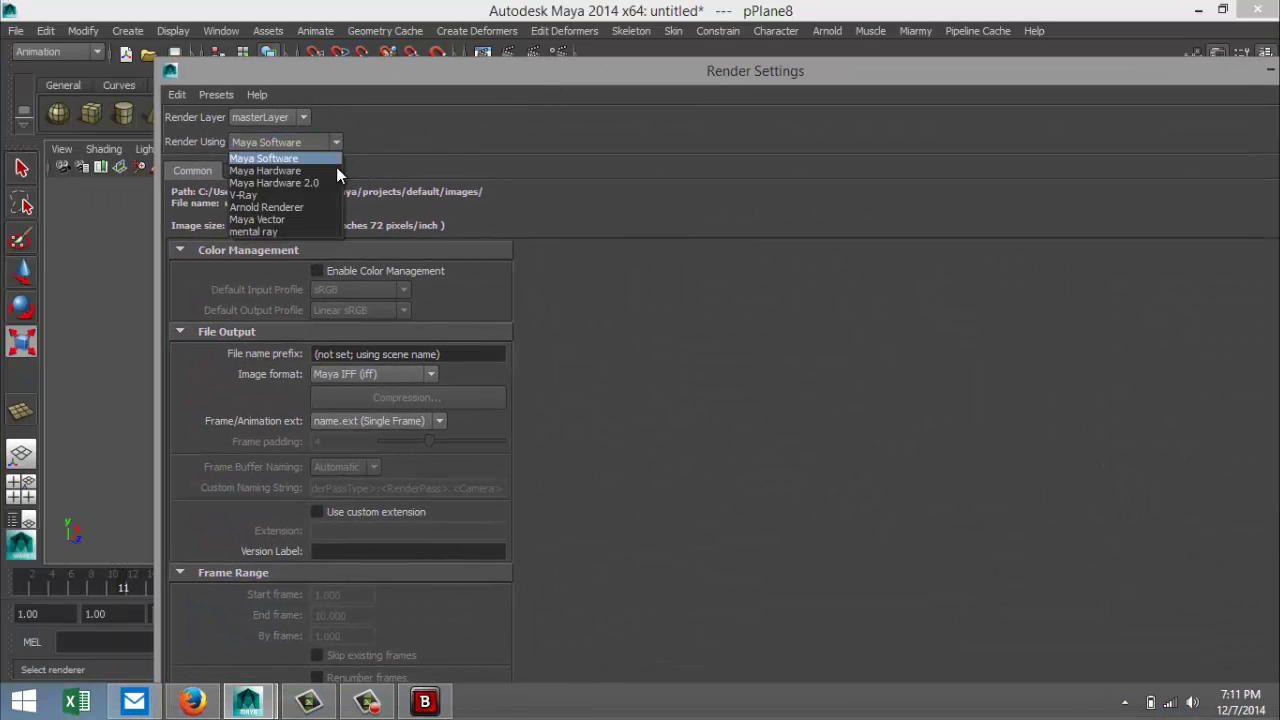
pyautogui.click(318, 231)
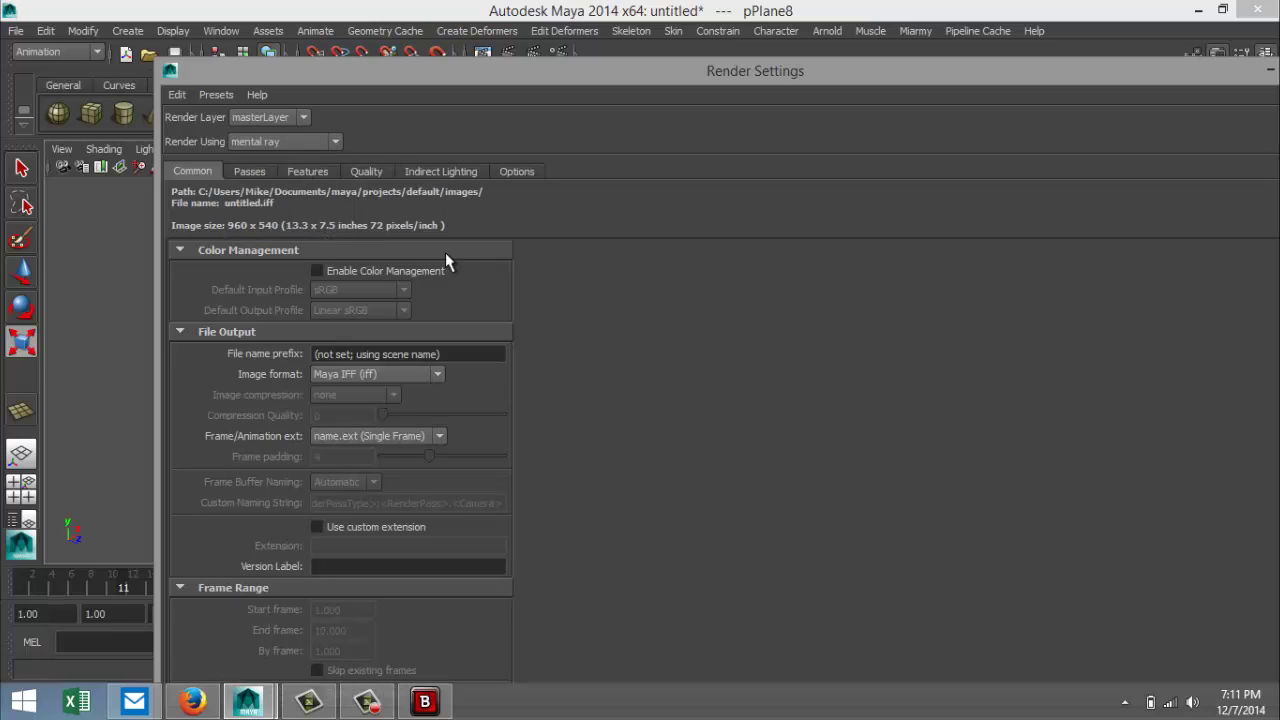
# Step: Create a Physical Sun and Sky and turn on Global Illumination, checking in the quality settings that raytracing is enabled
pyautogui.click(442, 174)
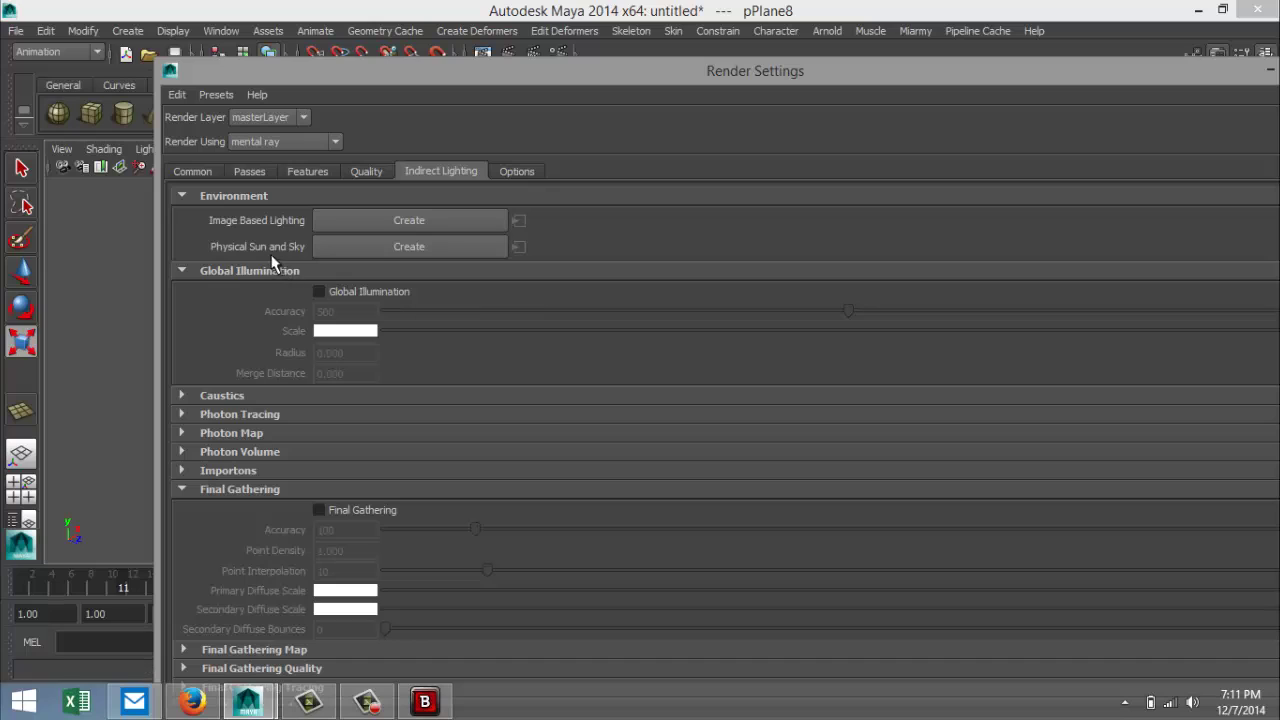
pyautogui.click(379, 251)
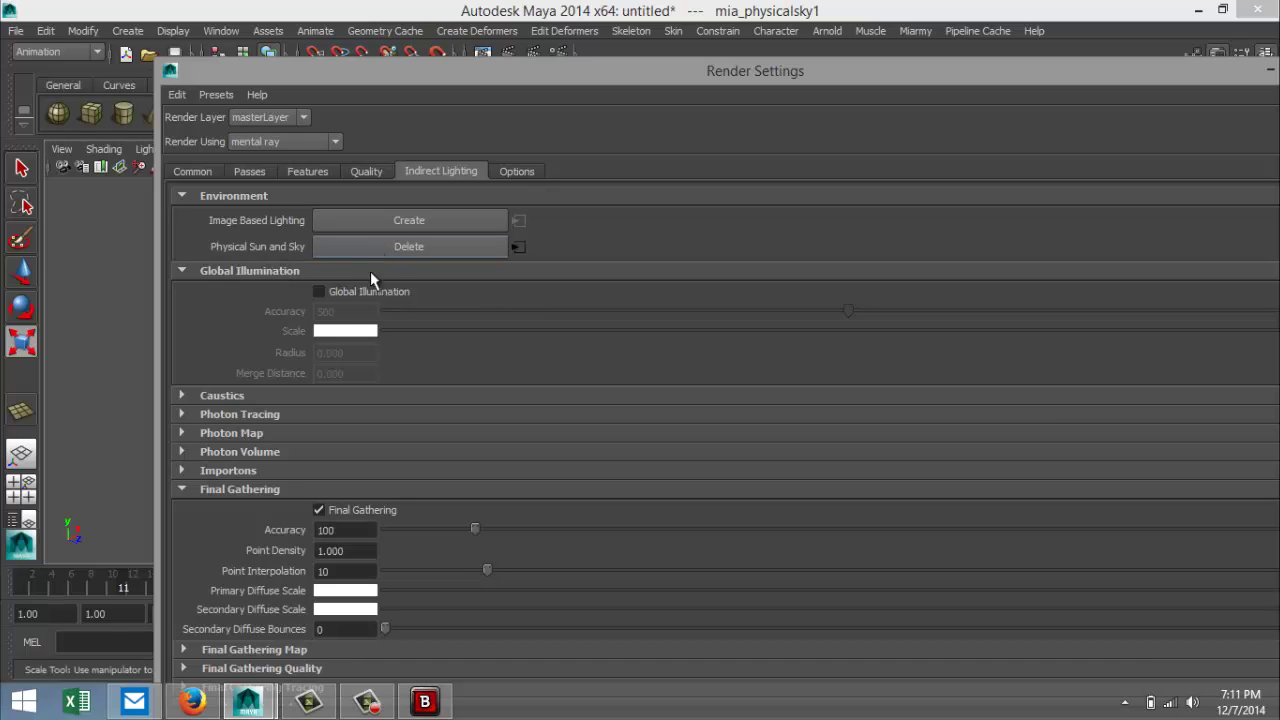
pyautogui.click(319, 291)
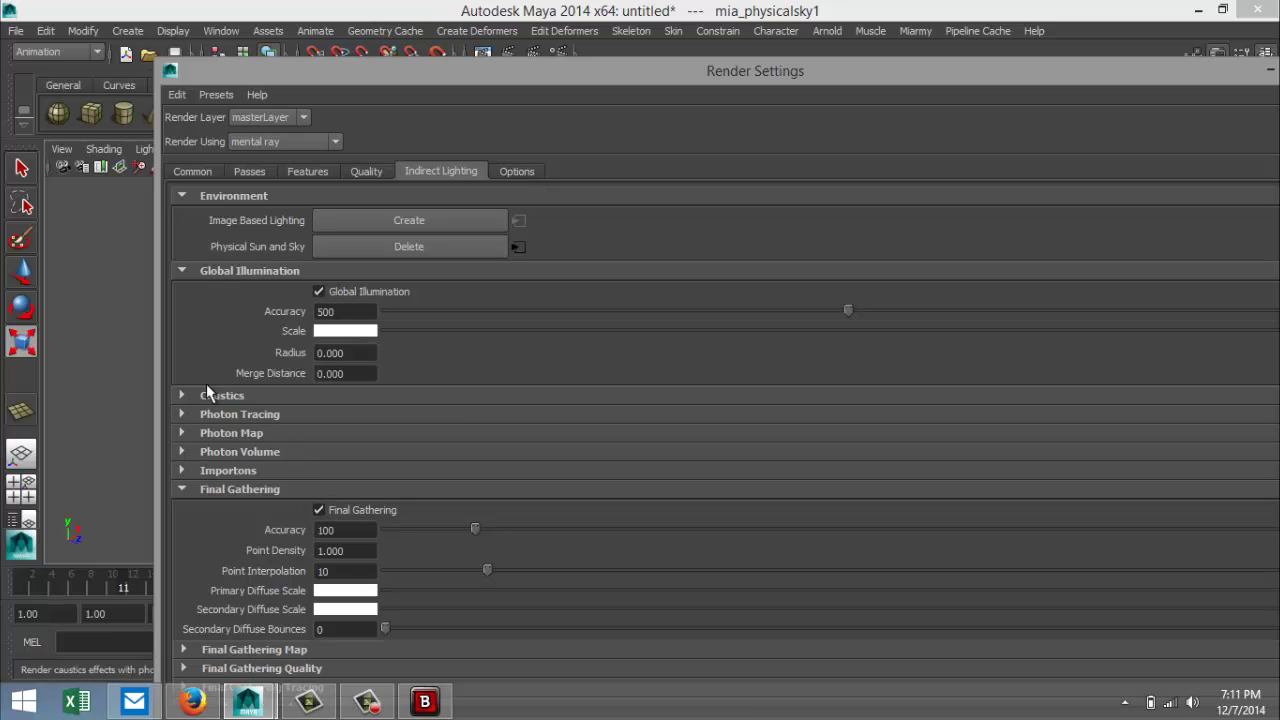
pyautogui.click(367, 172)
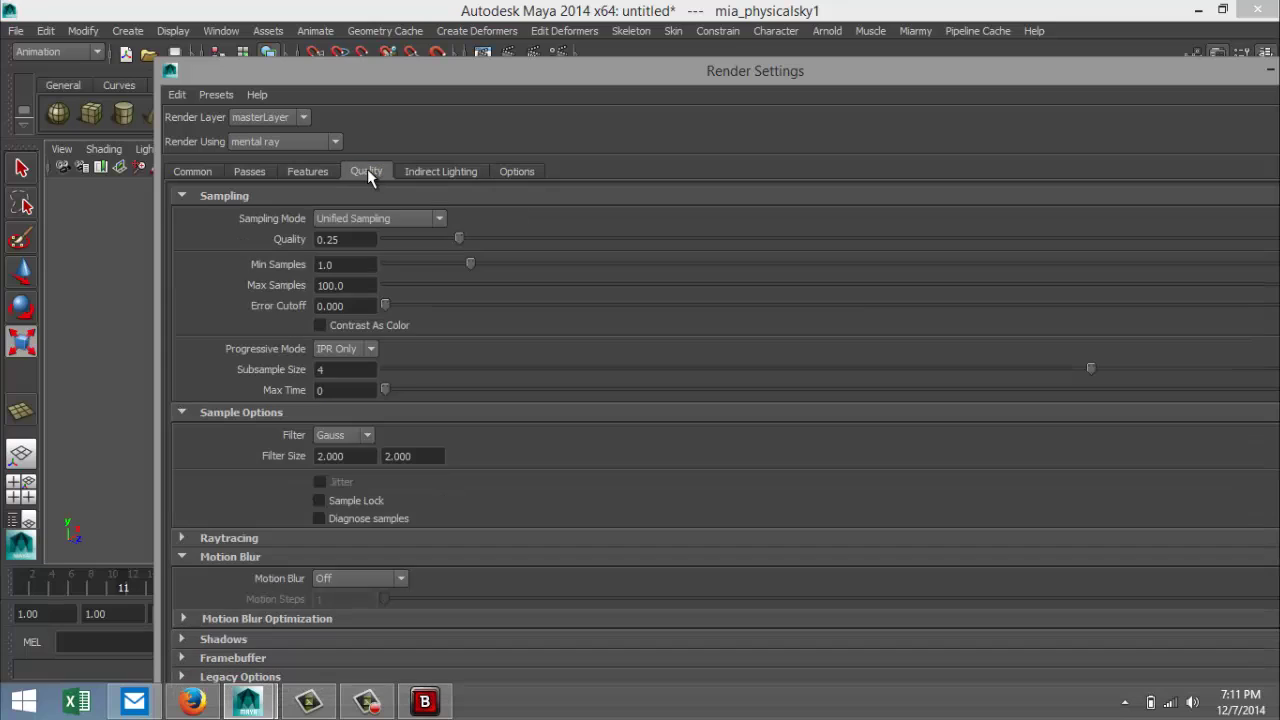
pyautogui.click(182, 538)
pyautogui.scroll(-3, 335, 524)
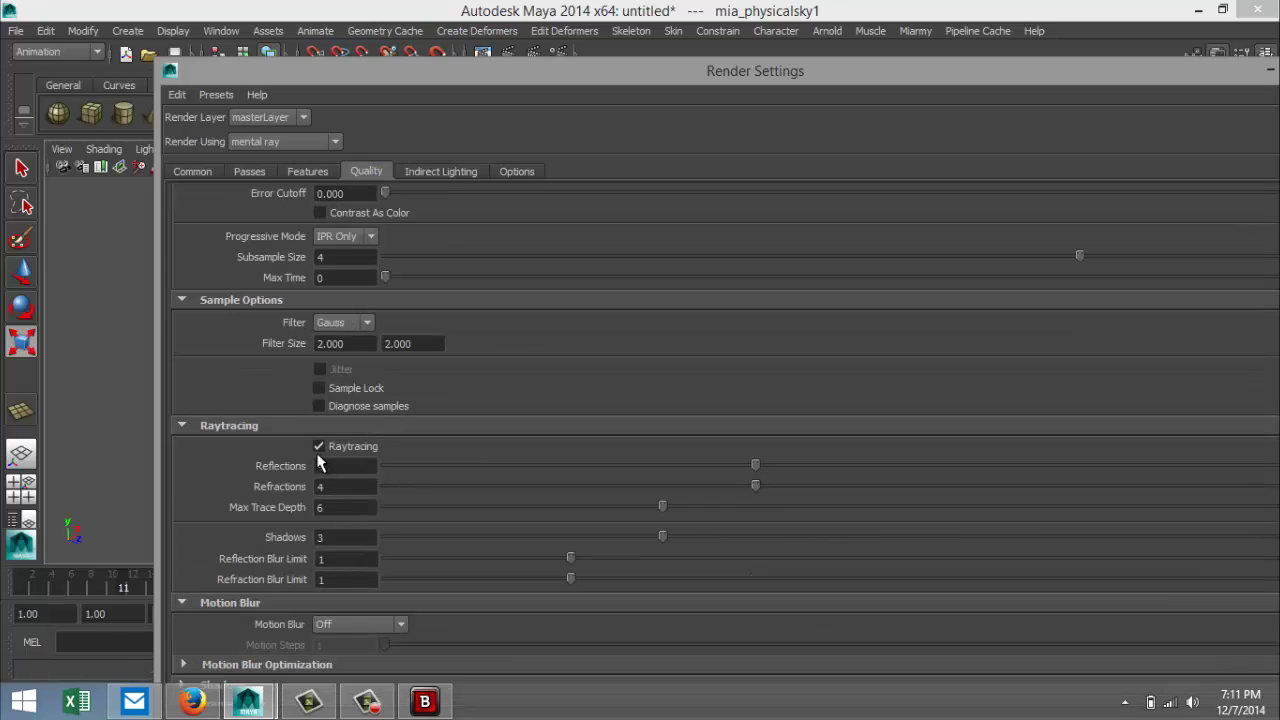
pyautogui.scroll(3, 345, 465)
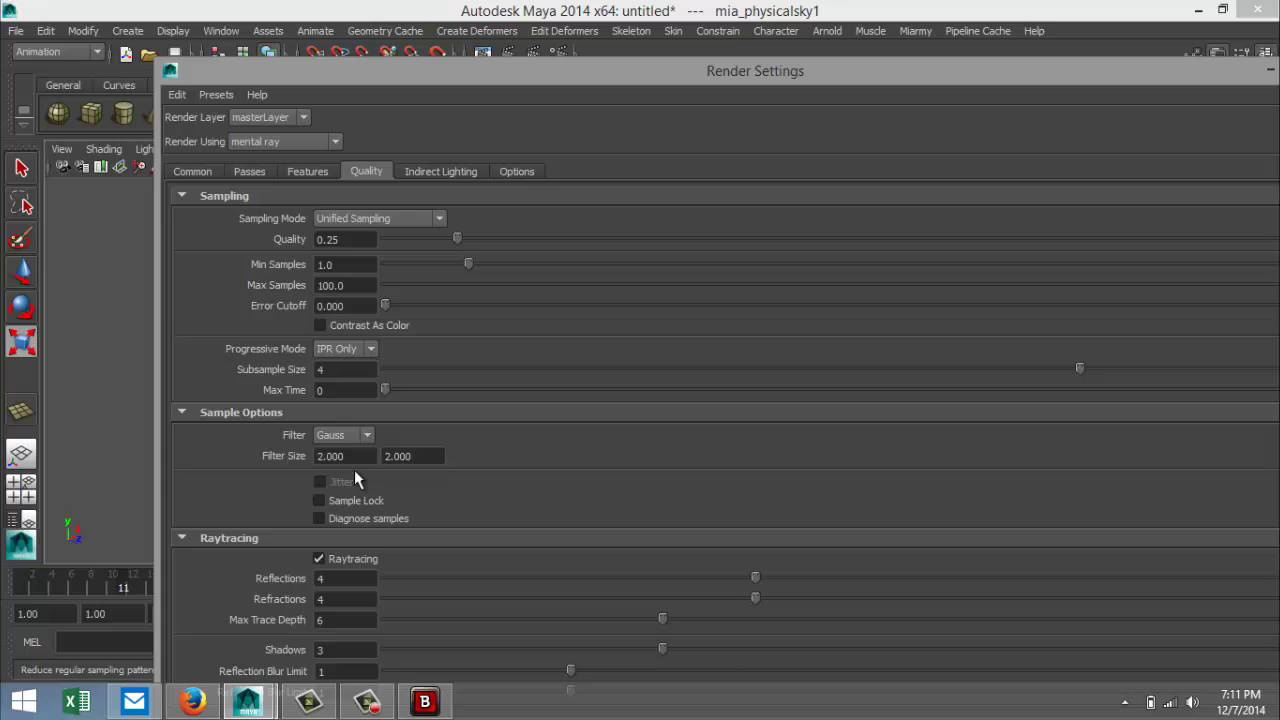
# Step: Set the render image size to the HD 1080 preset and minimize the render settings
pyautogui.click(190, 172)
pyautogui.scroll(-5, 387, 442)
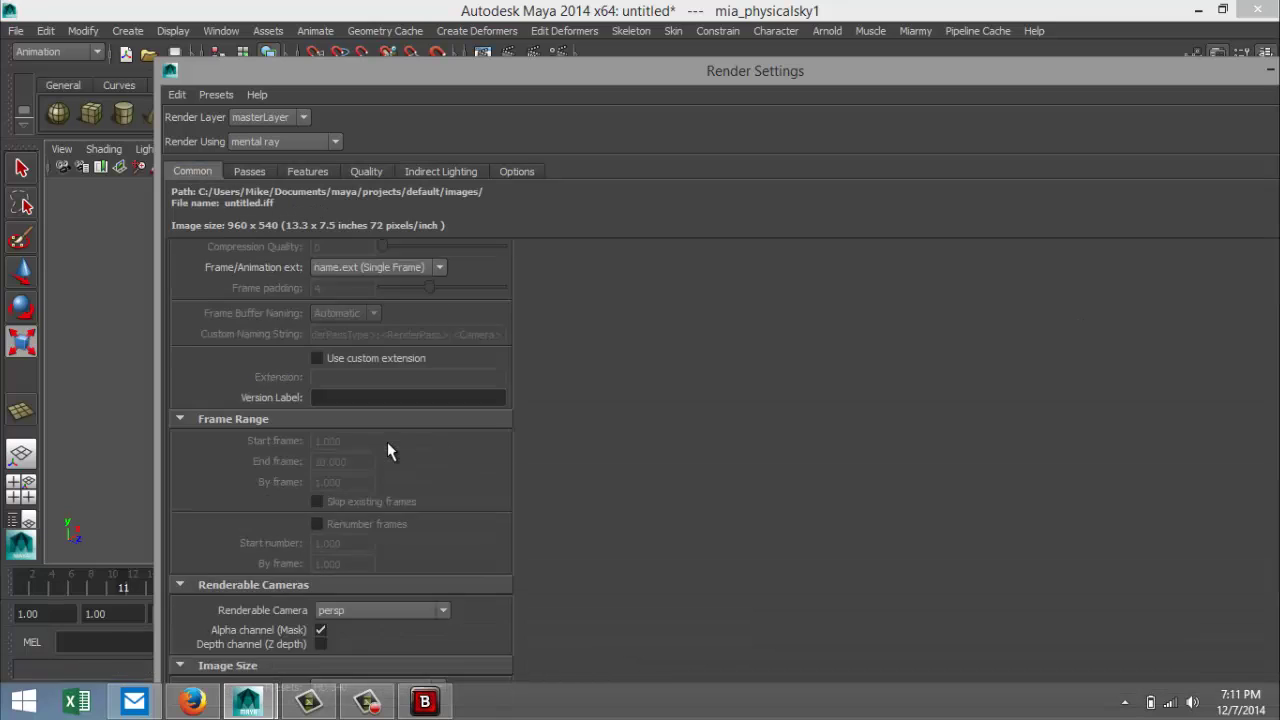
pyautogui.scroll(-2, 396, 474)
pyautogui.click(430, 442)
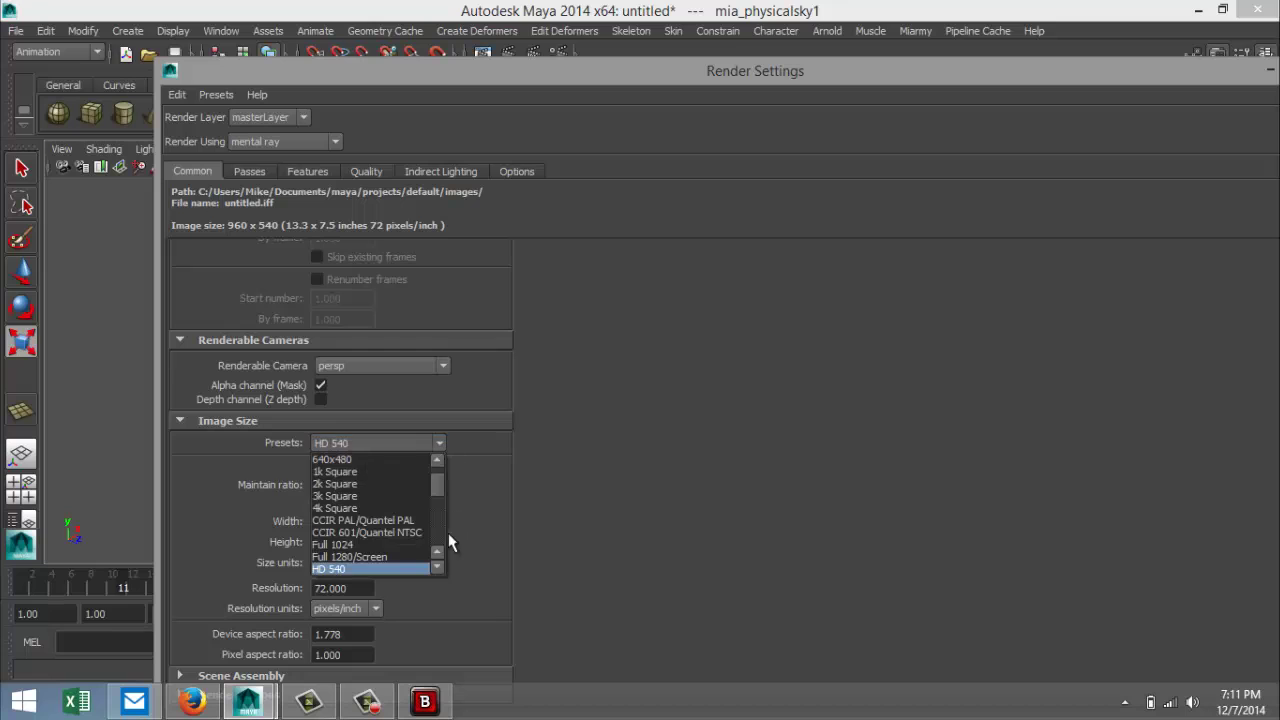
pyautogui.click(438, 569)
pyautogui.click(438, 569)
pyautogui.click(405, 569)
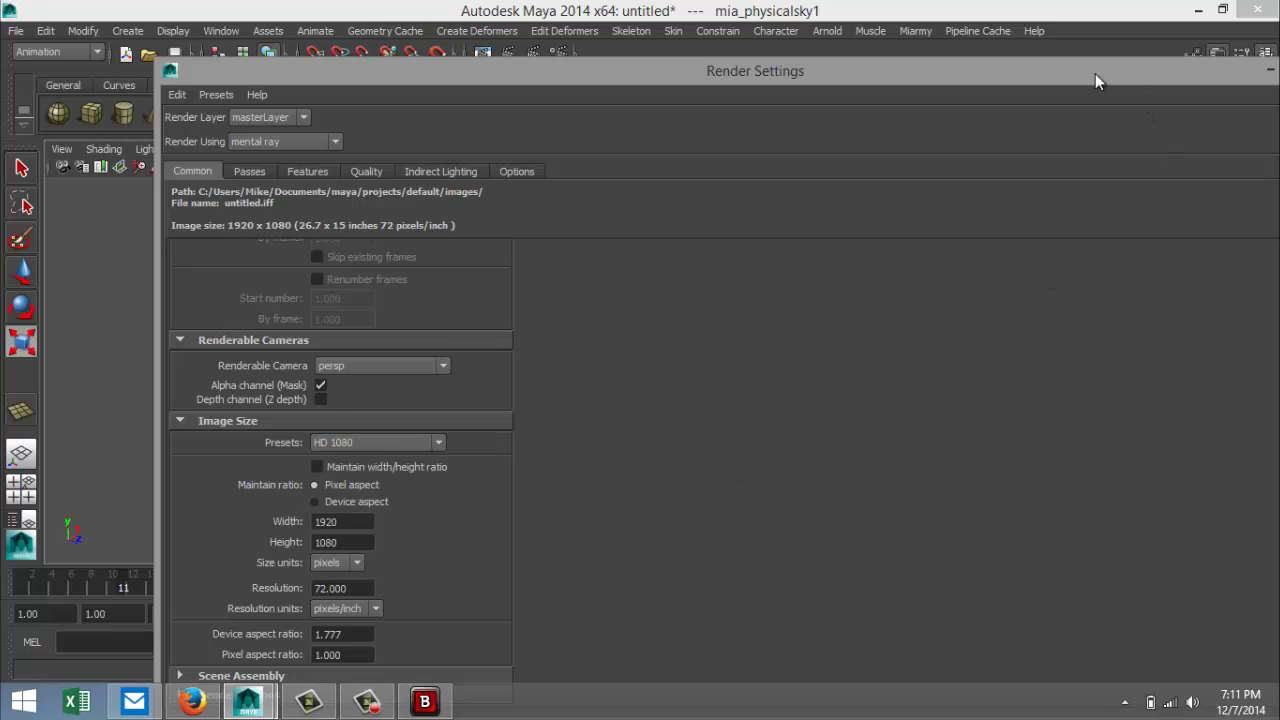
pyautogui.moveTo(1095, 73); pyautogui.dragTo(848, 94)
pyautogui.click(951, 89)
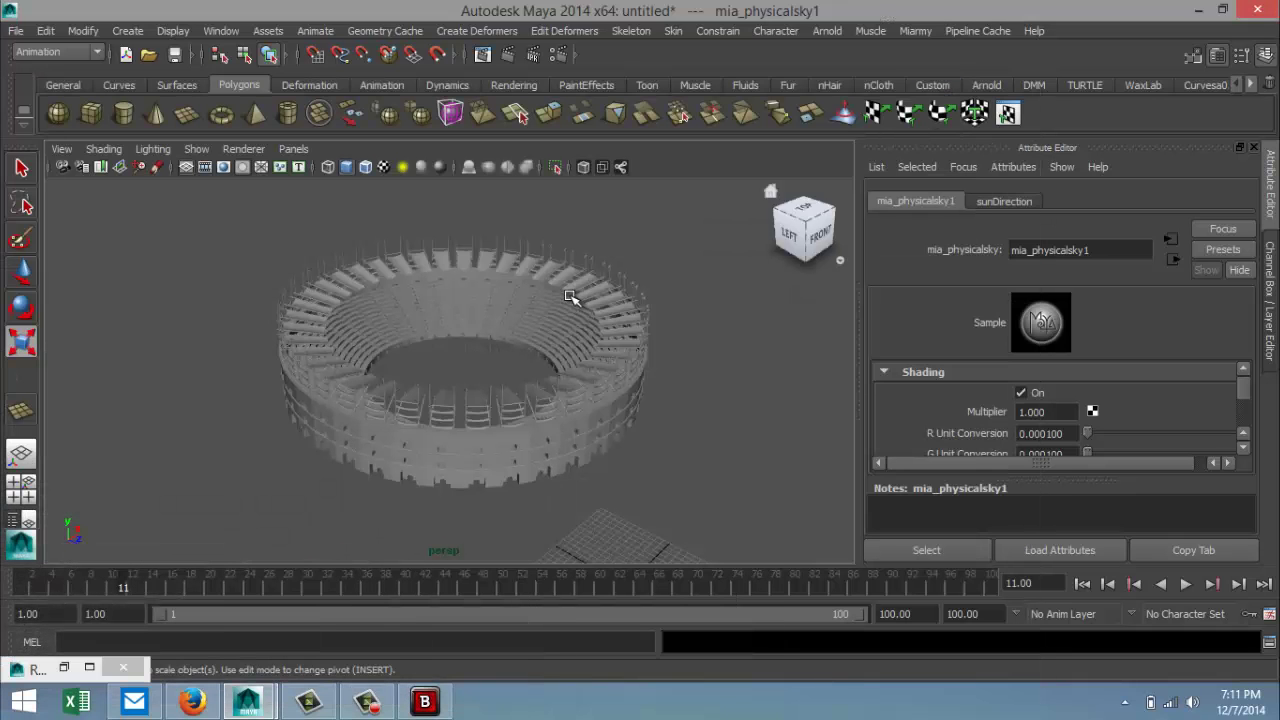
# Step: Select sunDirection in the Outliner and move the light up along Y to above the height of the arena
pyautogui.scroll(-3, 463, 377)
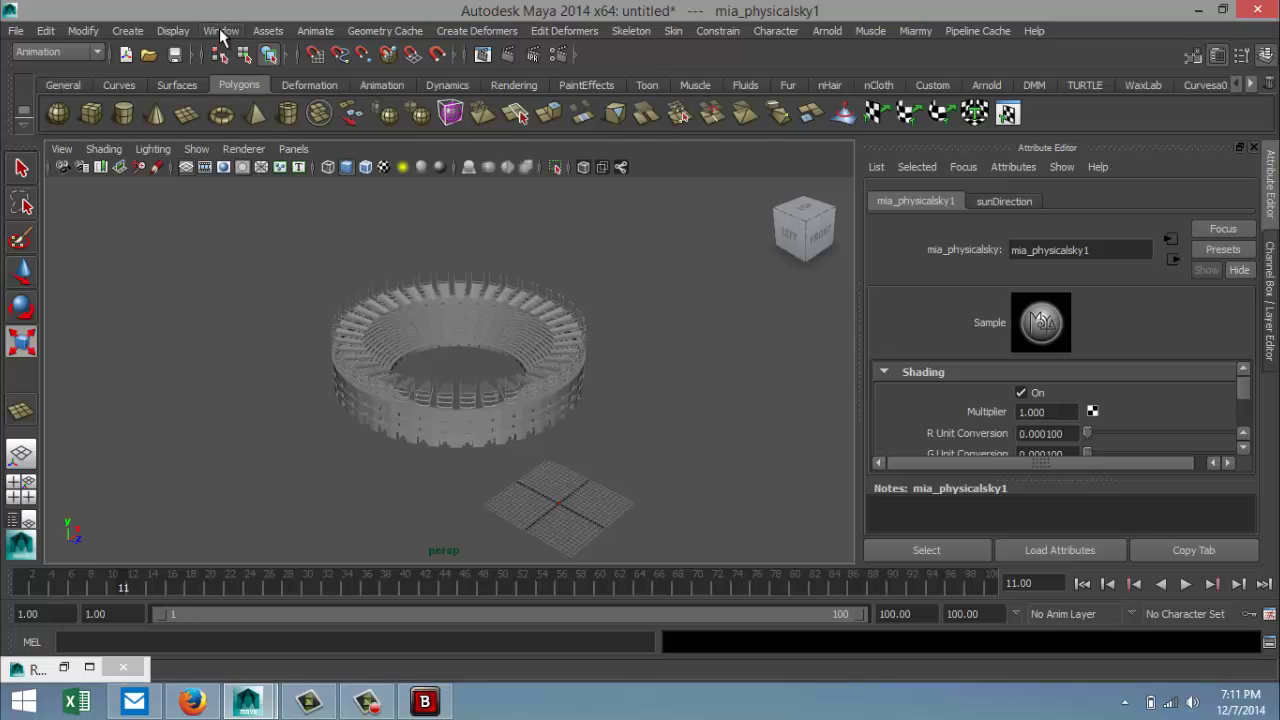
pyautogui.click(220, 31)
pyautogui.click(270, 165)
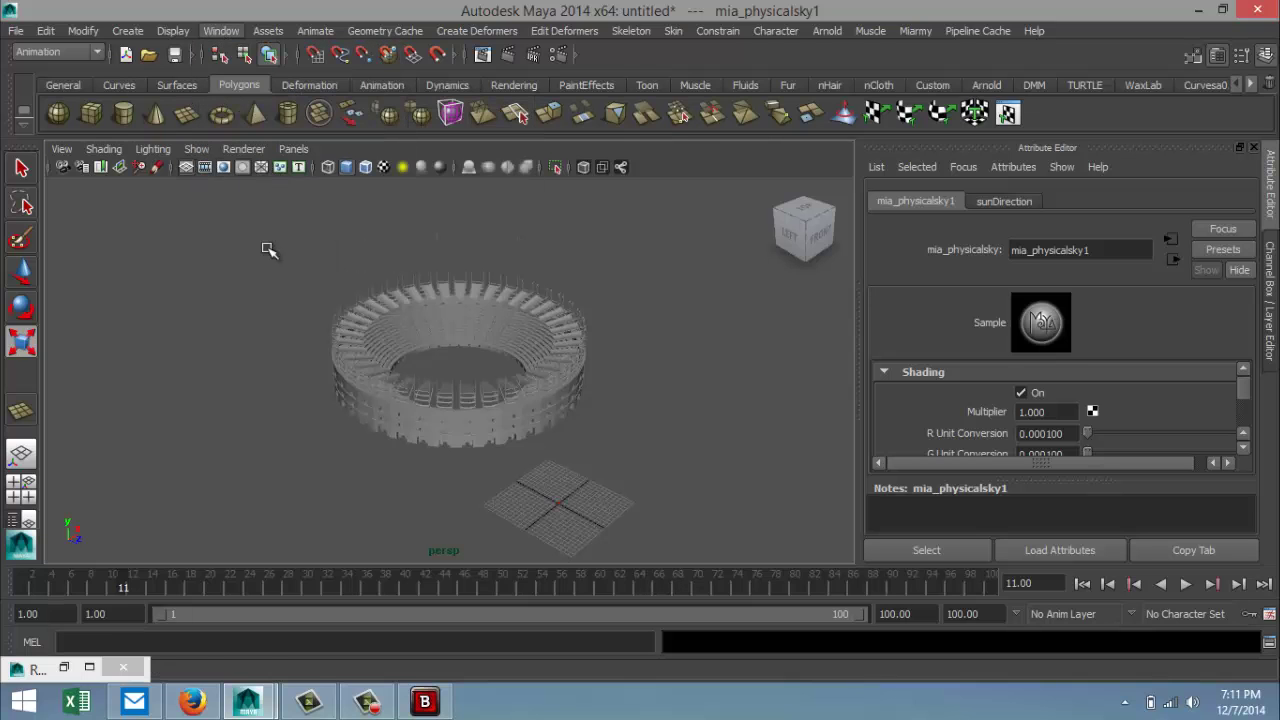
pyautogui.click(579, 494)
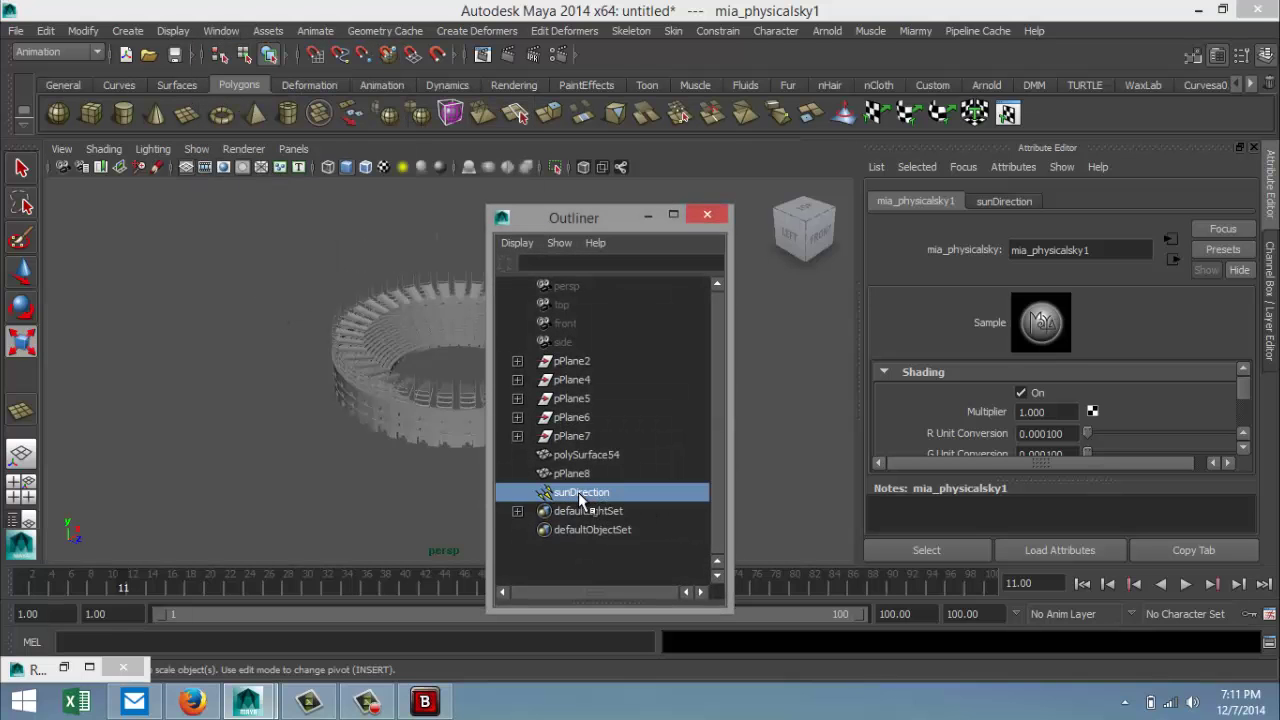
pyautogui.click(648, 216)
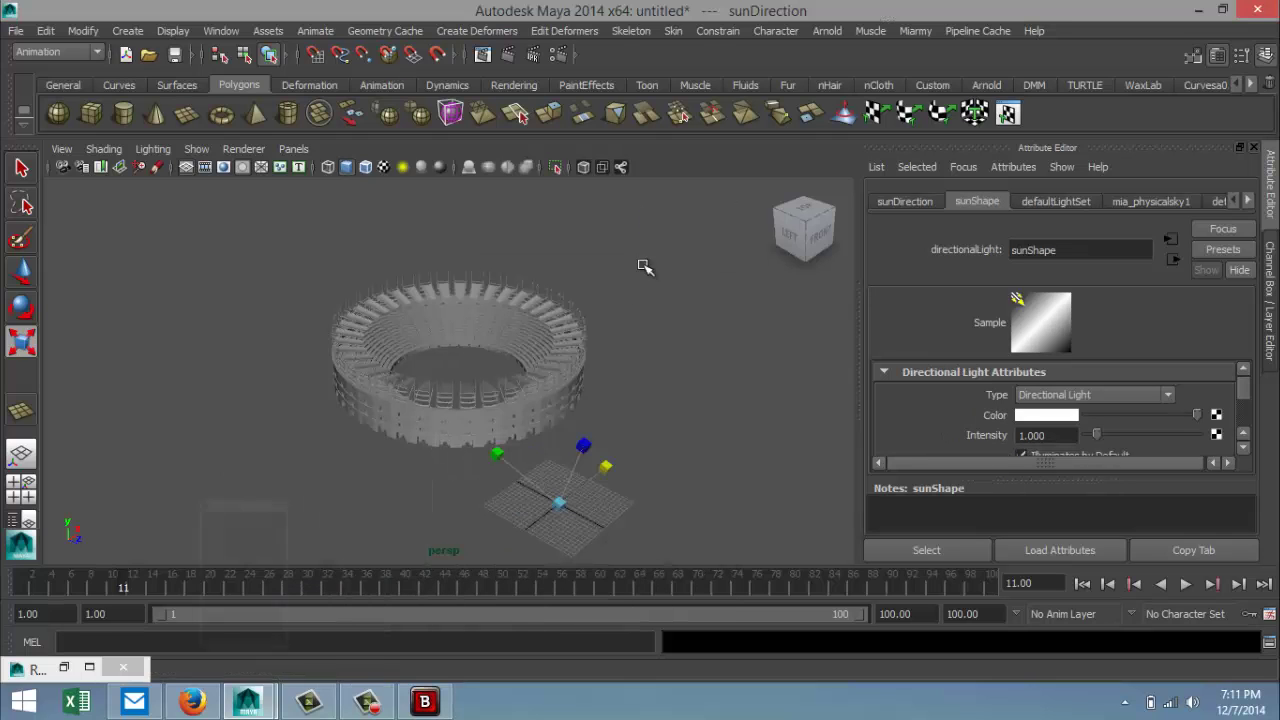
pyautogui.press('w')
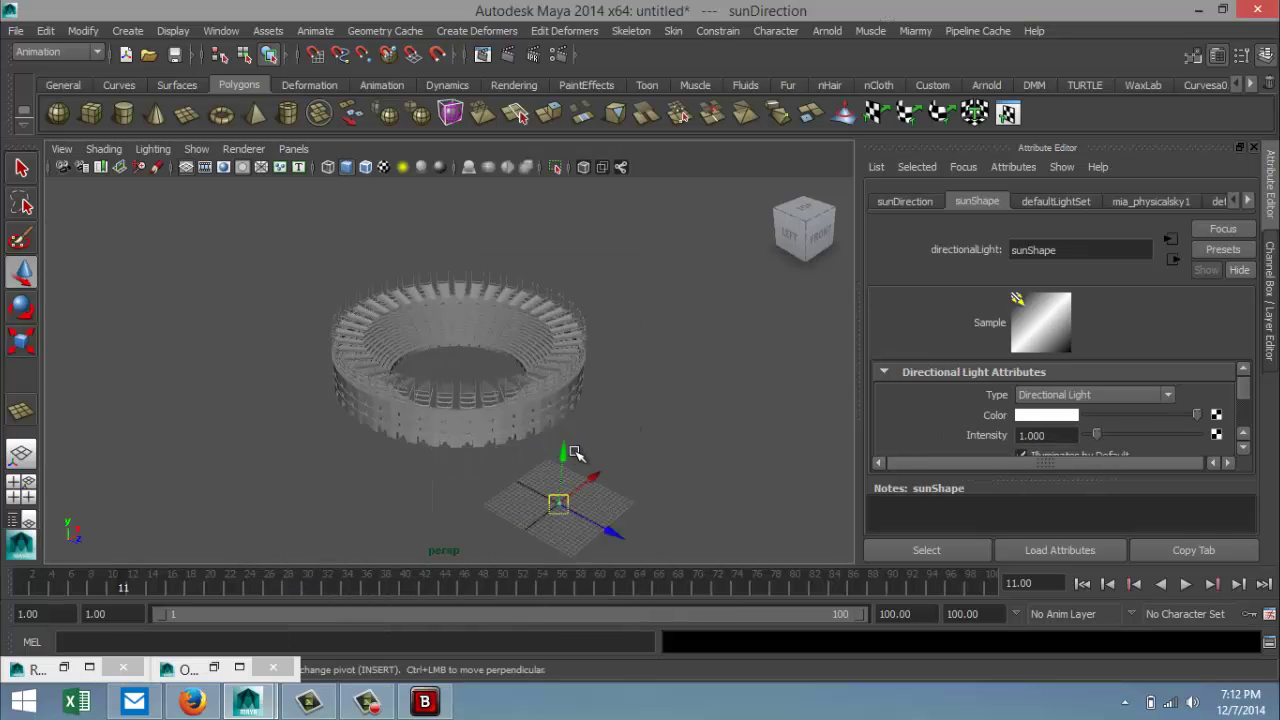
pyautogui.moveTo(563, 425); pyautogui.dragTo(557, 217)
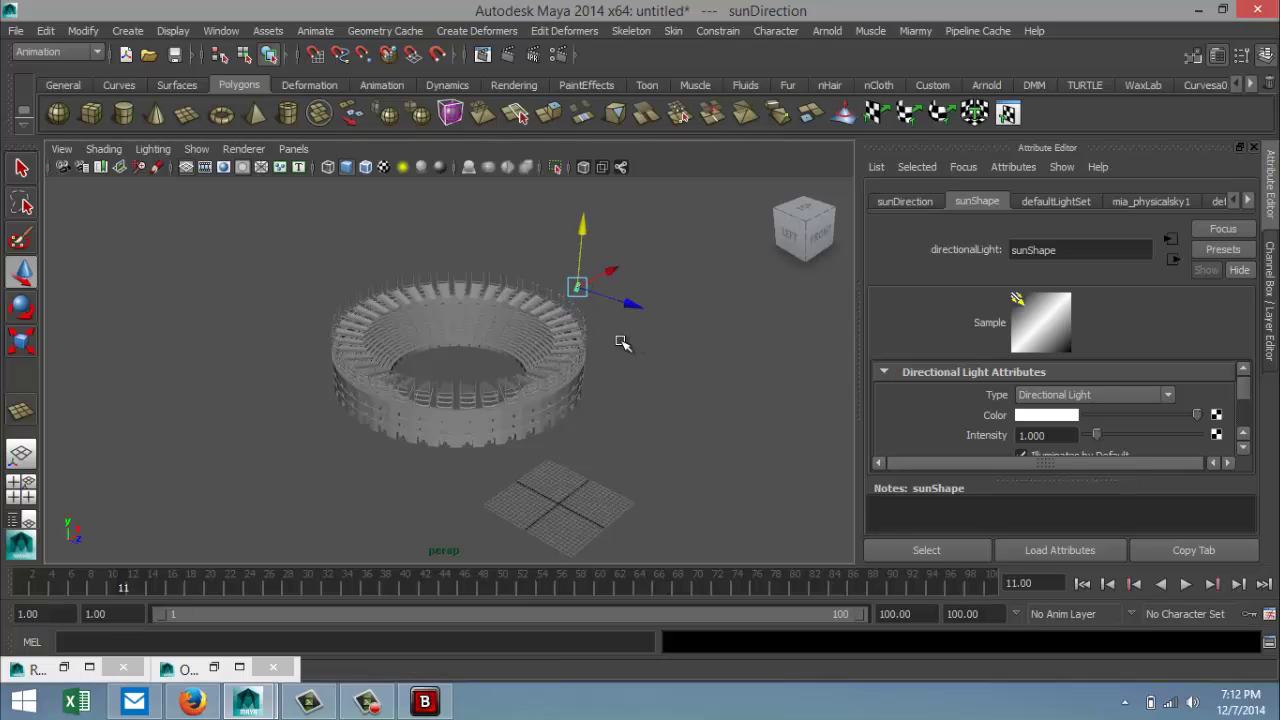
# Step: Display the viewport with scene lighting and rotate the sunDirection light to change the angle at which it lights the arena
pyautogui.press('7')
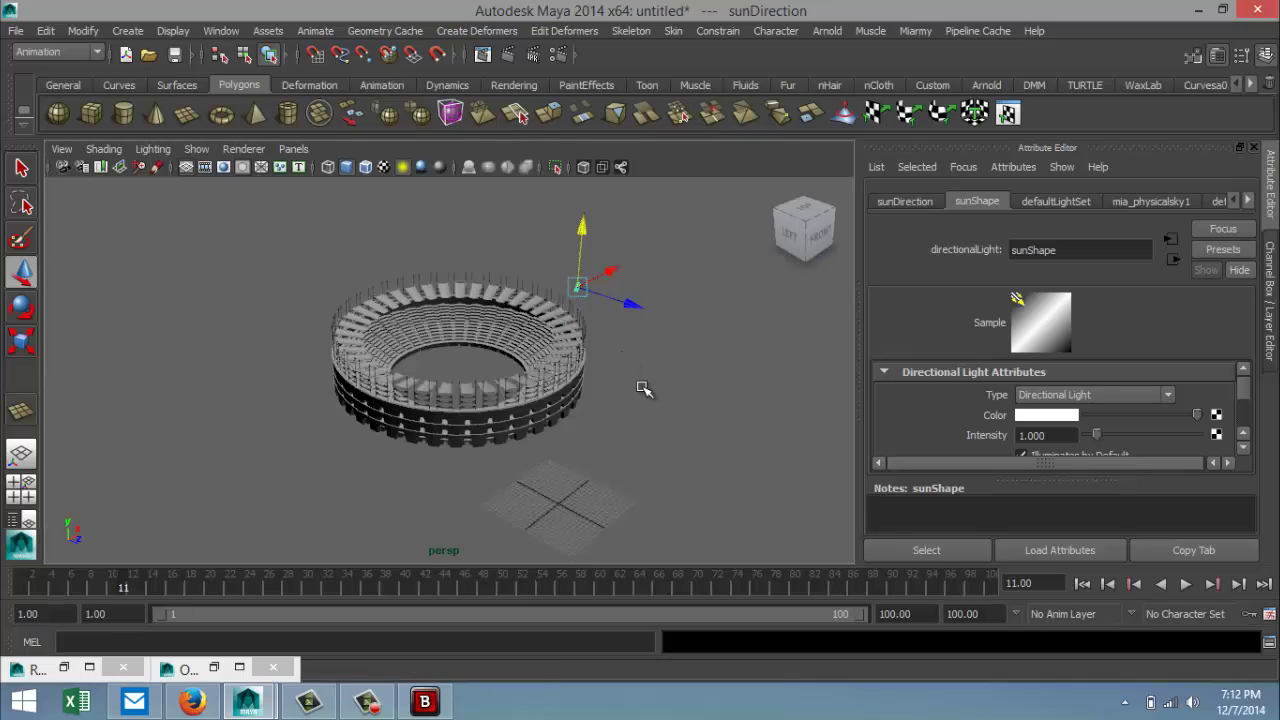
pyautogui.scroll(3, 640, 388)
pyautogui.press('6')
pyautogui.press('7')
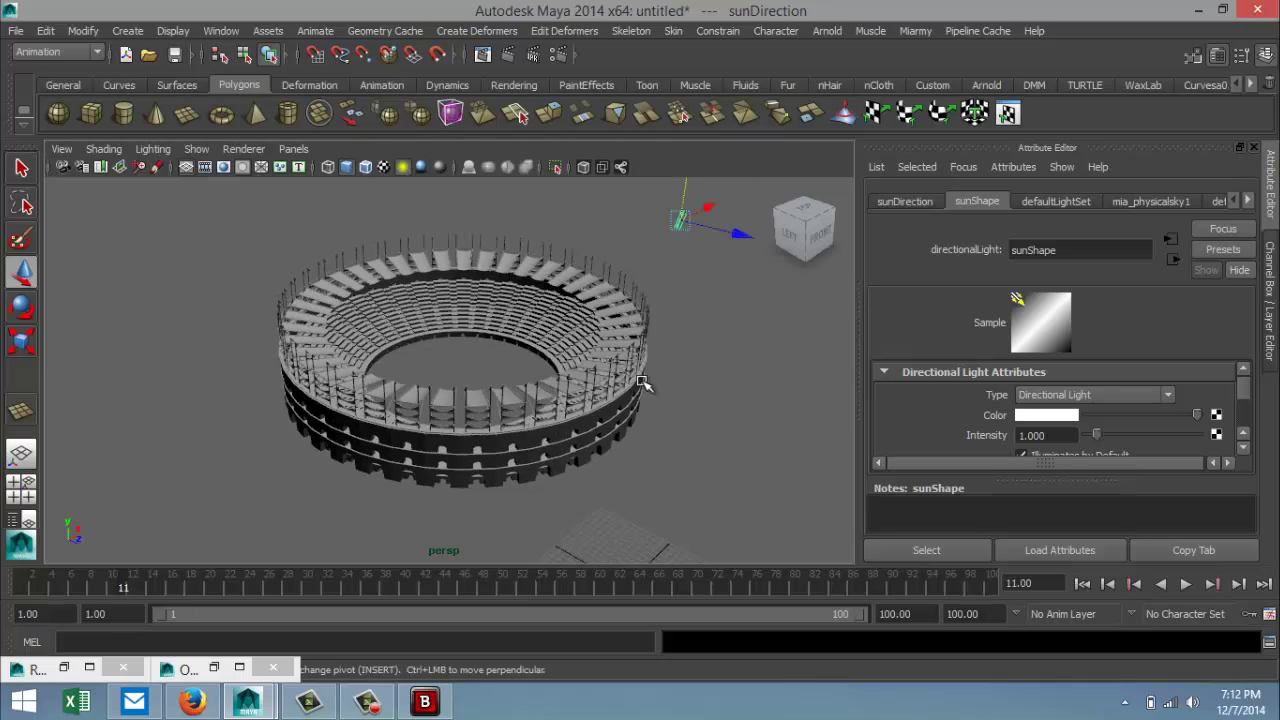
pyautogui.press('e')
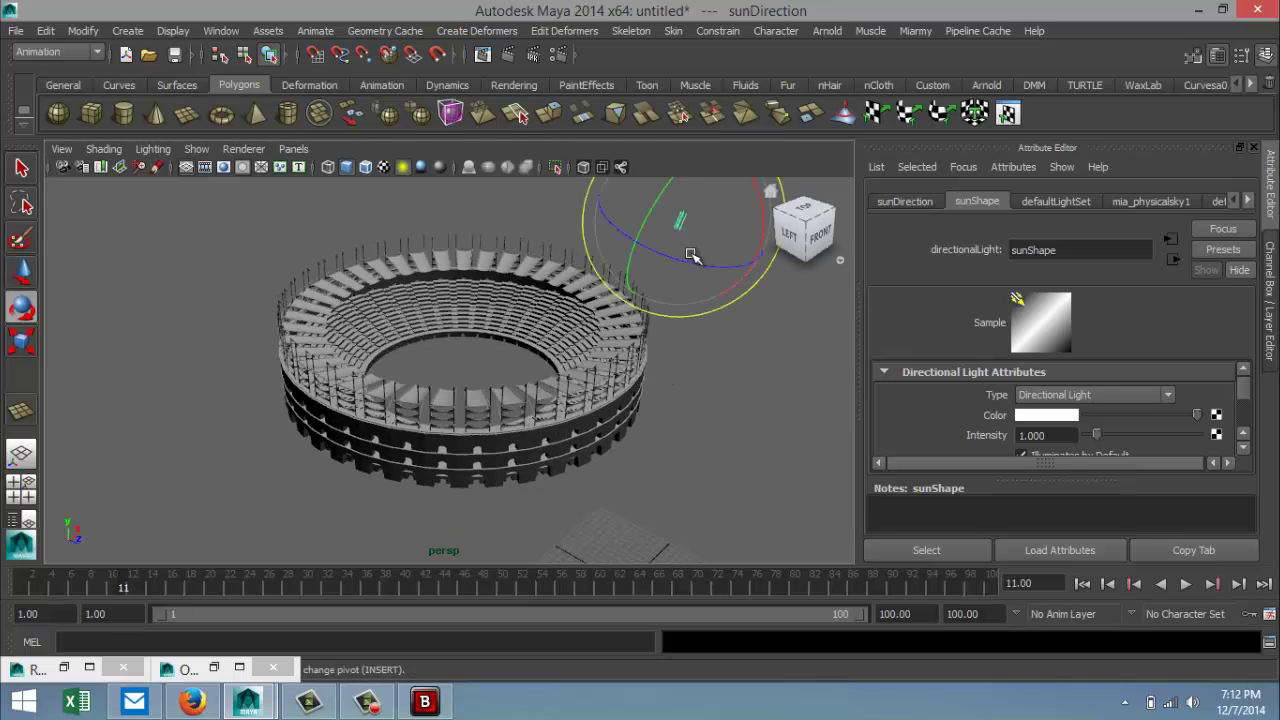
pyautogui.moveTo(651, 226); pyautogui.dragTo(644, 320)
# Step: Show the 1920 x 1080 resolution gate, frame the whole arena inside it from a lower angle and render the perspective view
pyautogui.scroll(2, 632, 395)
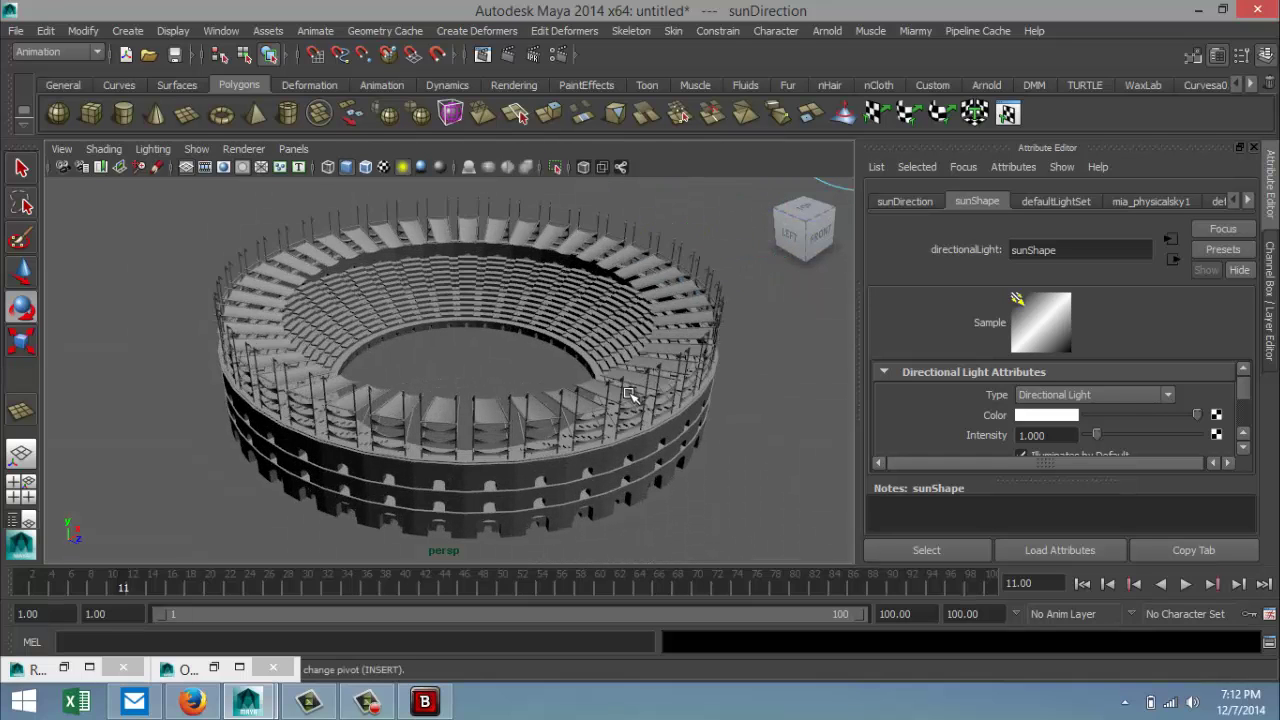
pyautogui.keyDown('alt'); pyautogui.moveTo(668, 450); pyautogui.dragTo(680, 368); pyautogui.keyUp('alt')
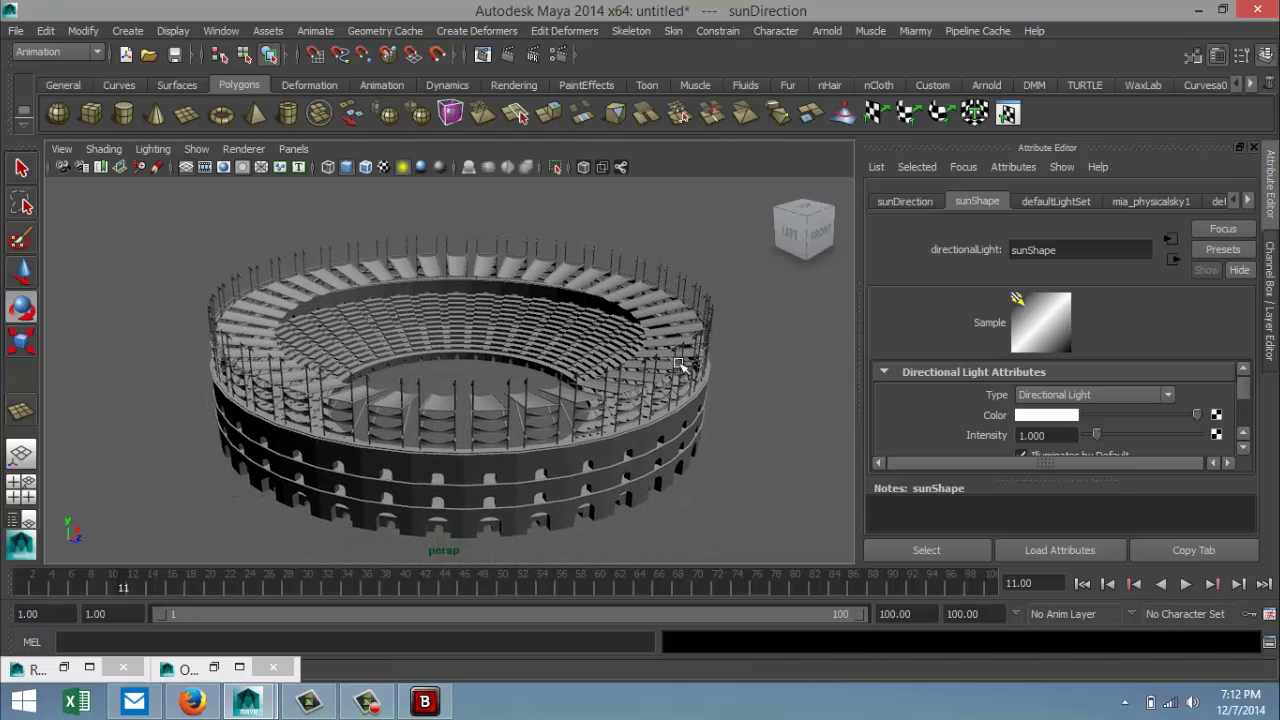
pyautogui.click(225, 170)
pyautogui.scroll(2, 613, 443)
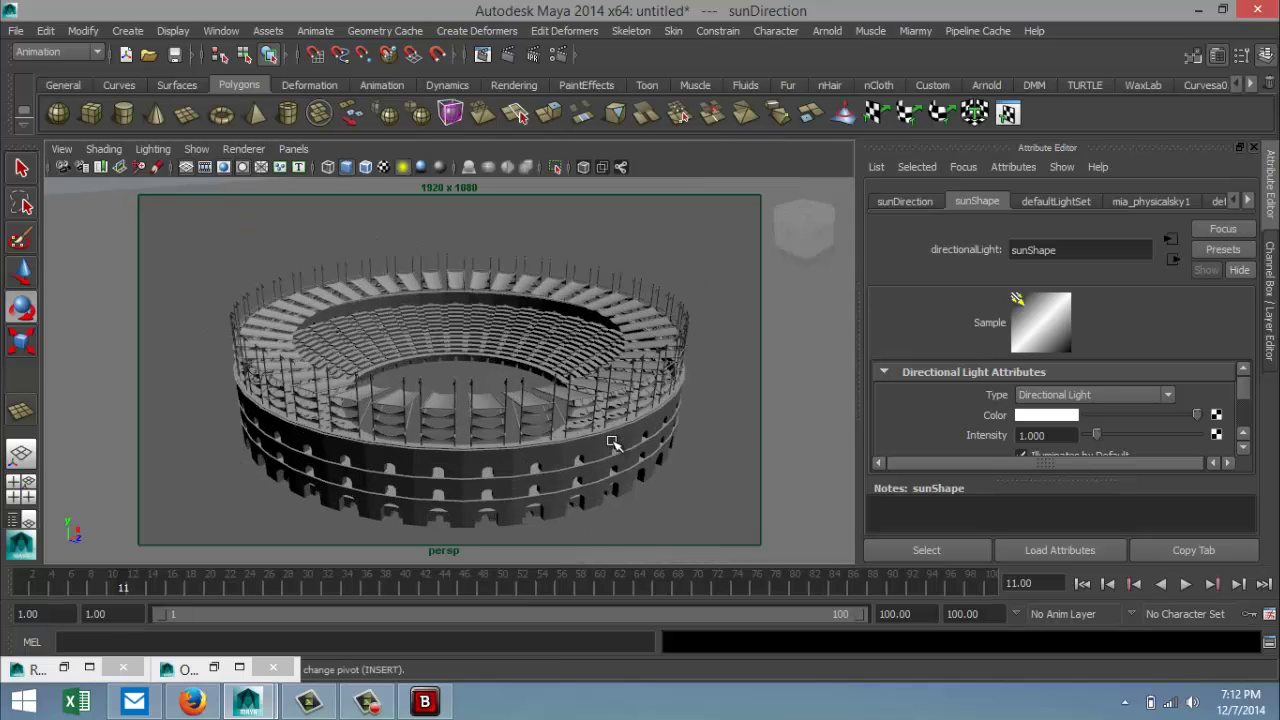
pyautogui.scroll(1, 613, 445)
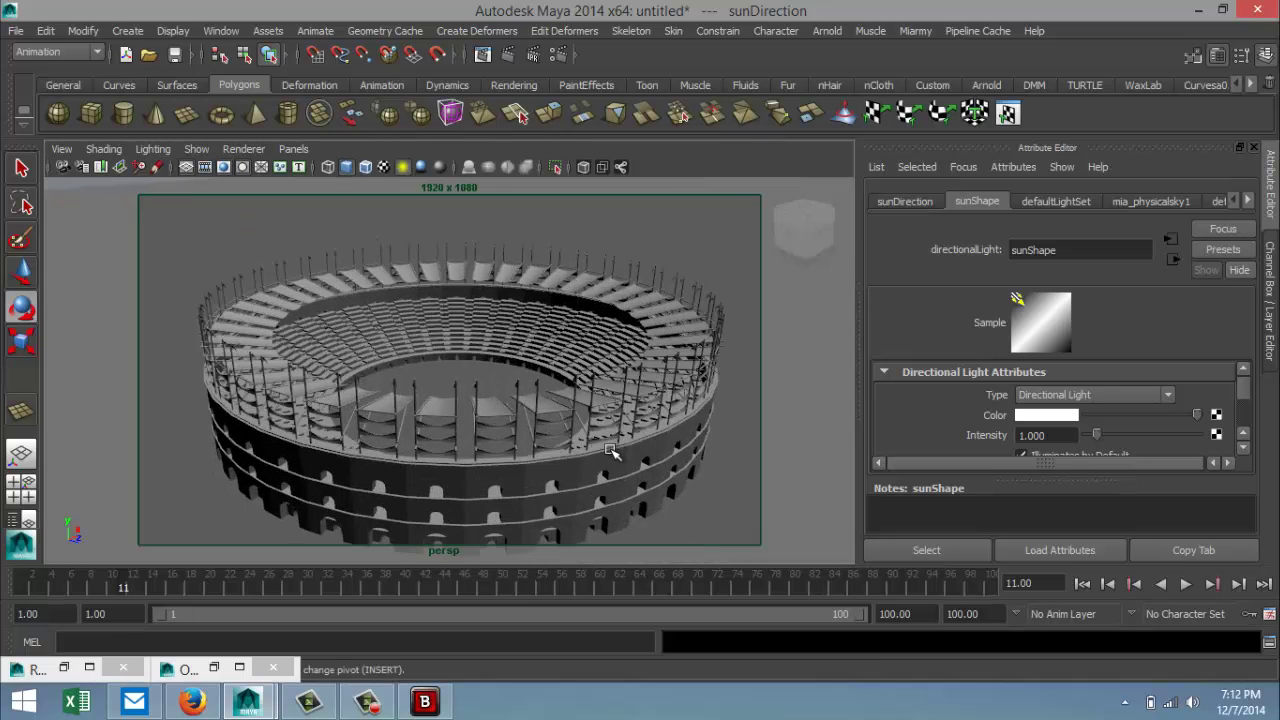
pyautogui.keyDown('alt'); pyautogui.moveTo(634, 488); pyautogui.dragTo(623, 423); pyautogui.keyUp('alt')
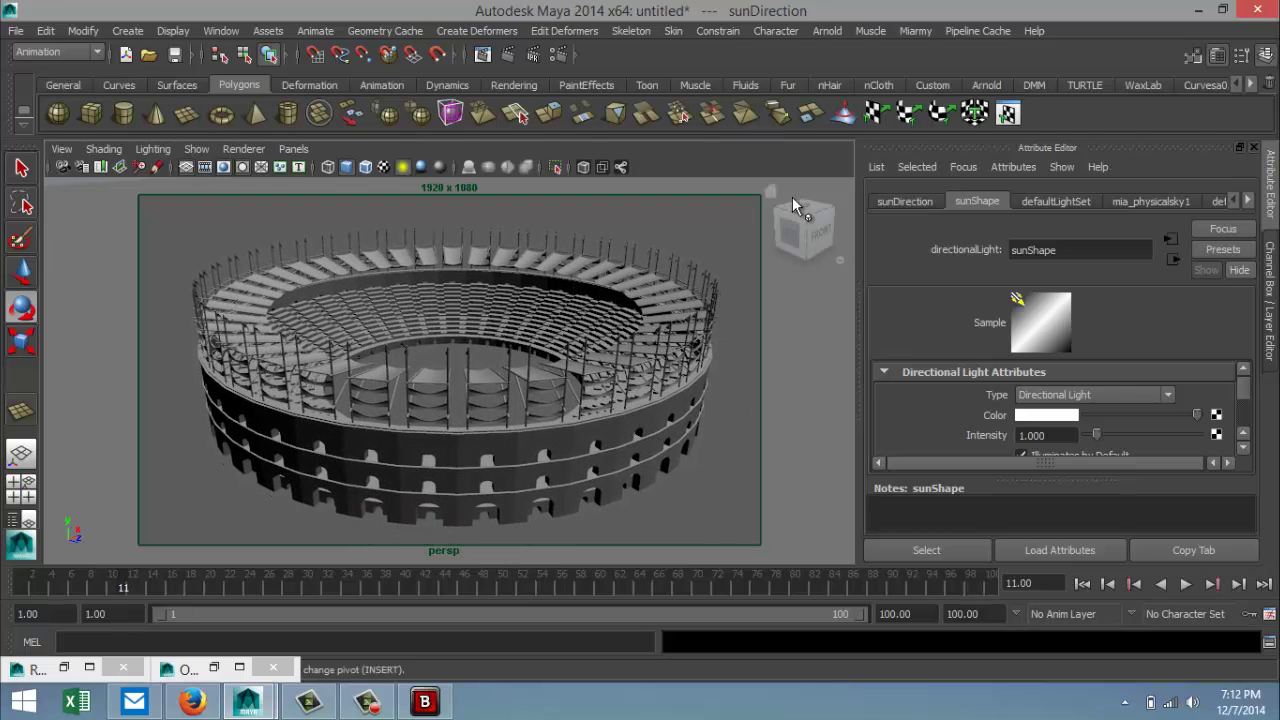
pyautogui.click(508, 56)
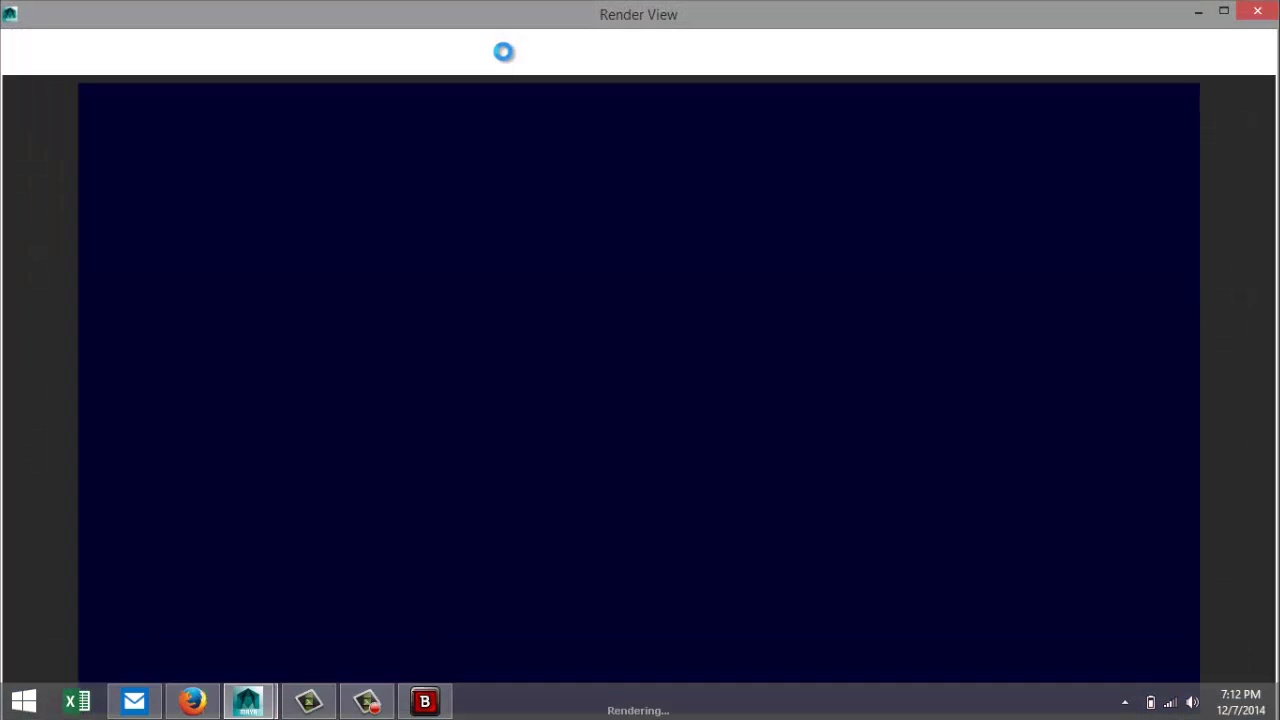